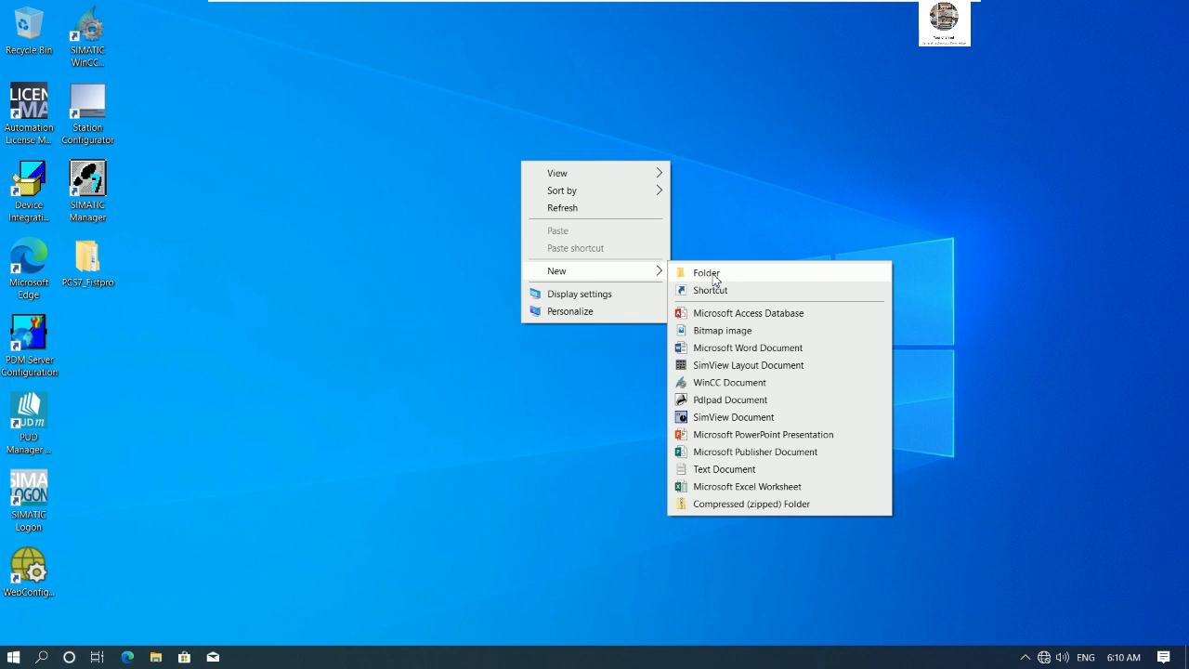
# - Create a new desktop folder named PCS7 Create objects
pyautogui.click(705, 273)
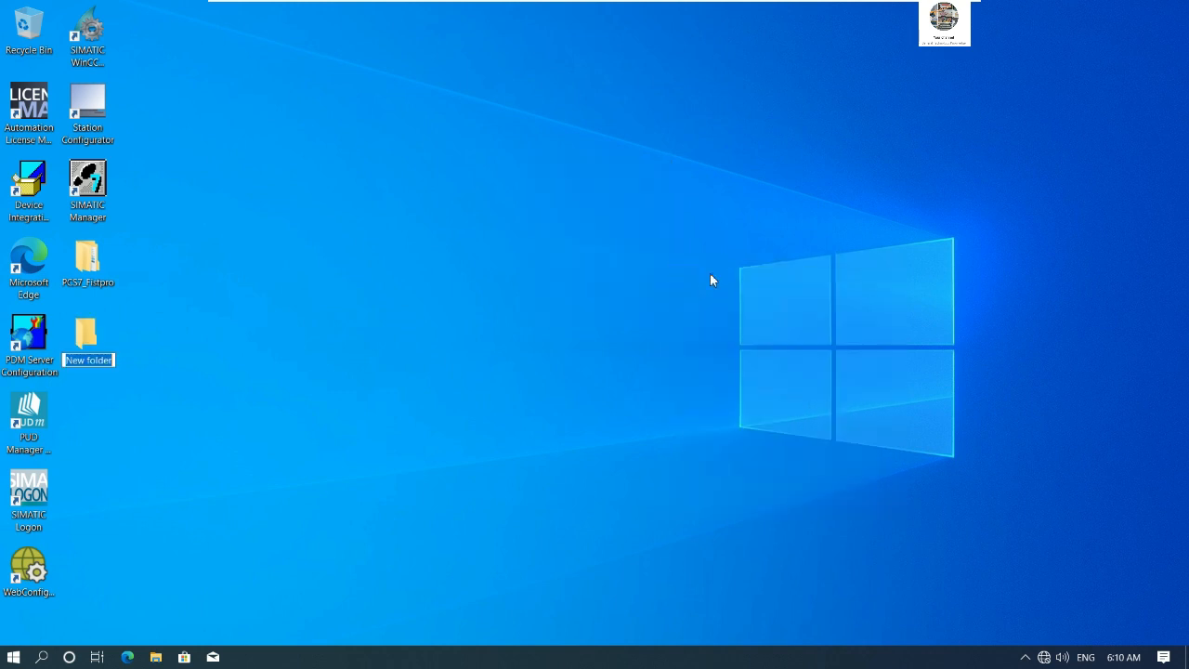
pyautogui.write('PCS7')
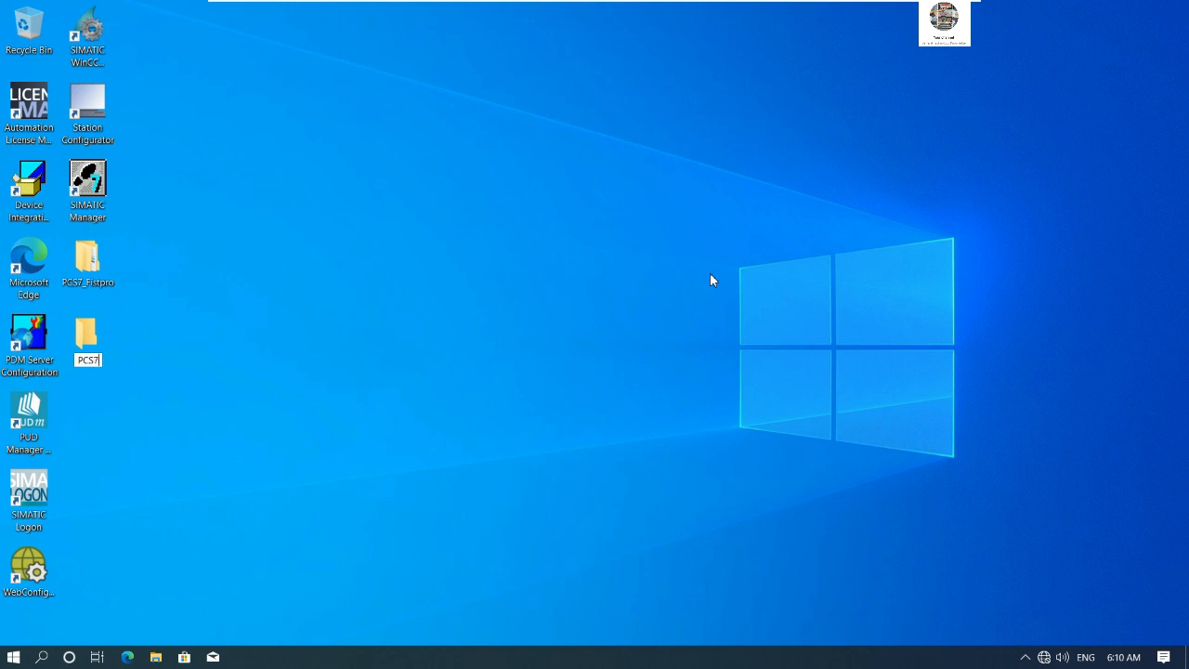
pyautogui.write(' Create objects')
pyautogui.press('Return')
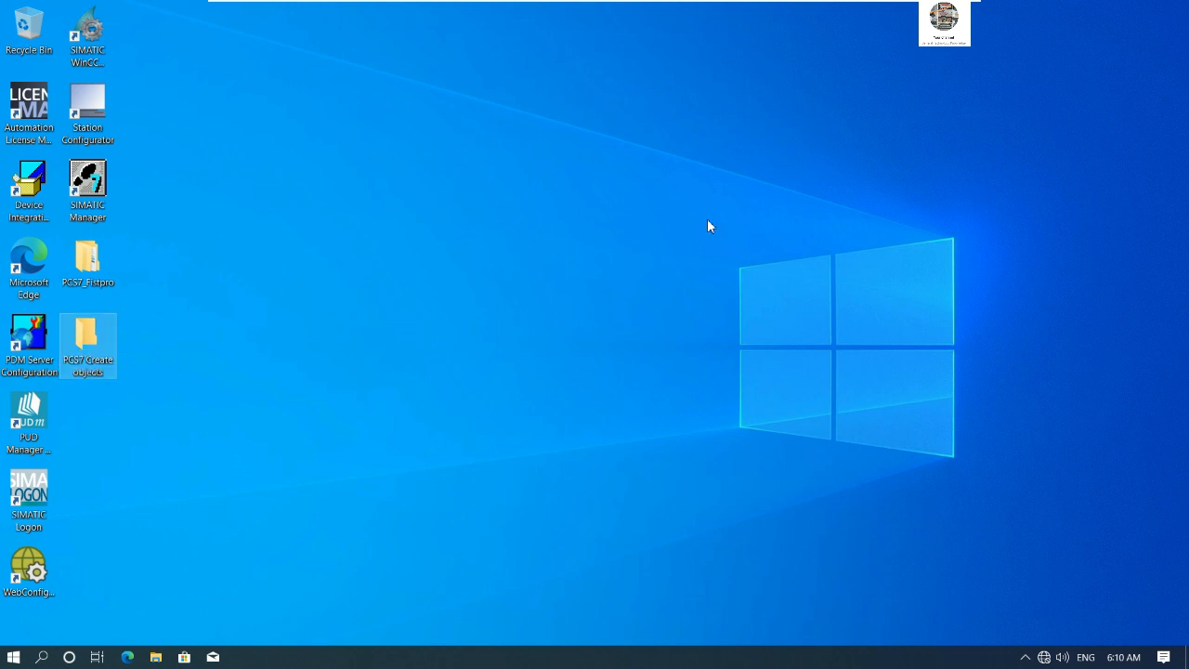
# - Launch SIMATIC Manager and start the 'New Project' Wizard
pyautogui.click(707, 220)
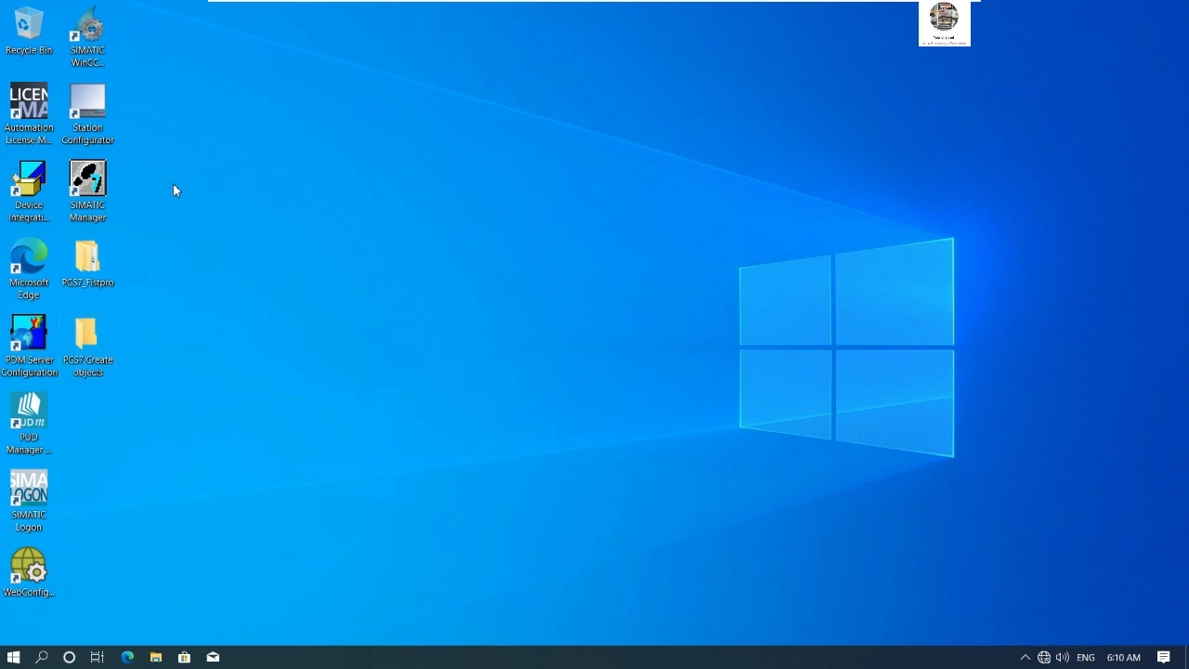
pyautogui.doubleClick(93, 186)
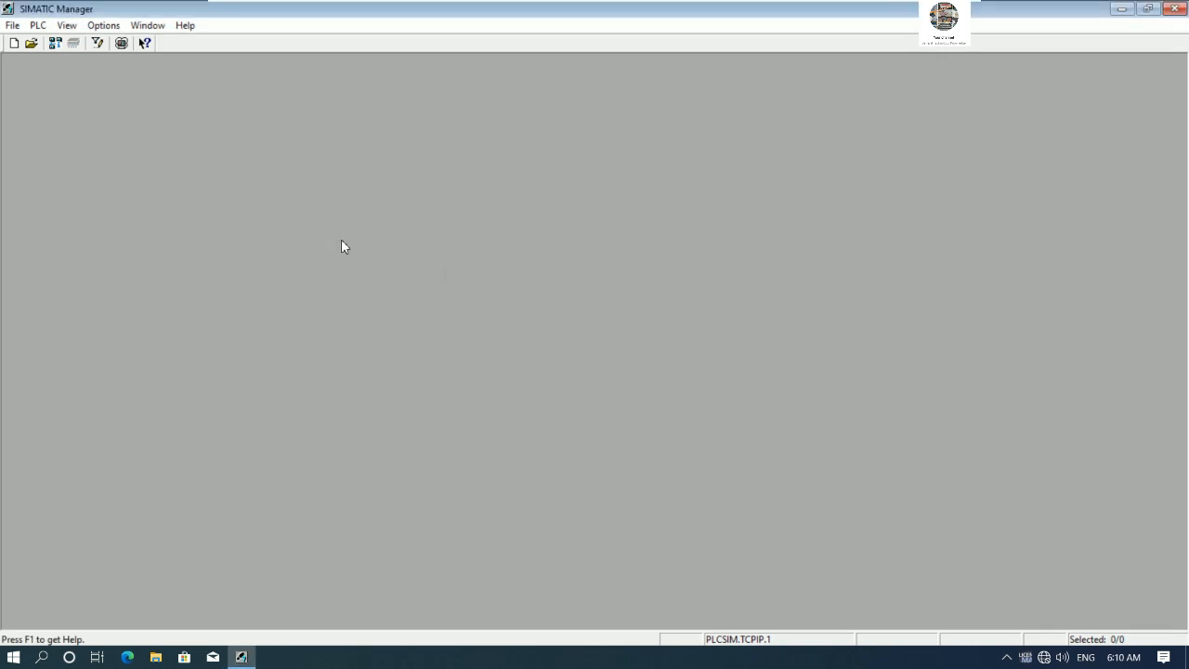
pyautogui.click(12, 25)
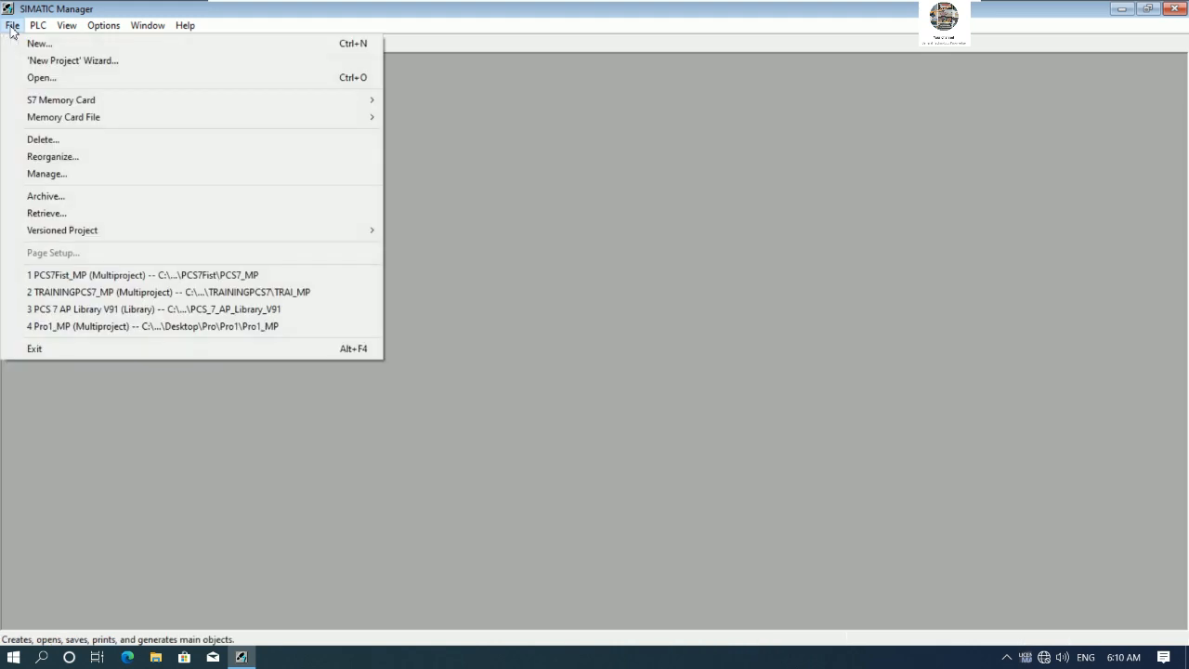
pyautogui.click(118, 69)
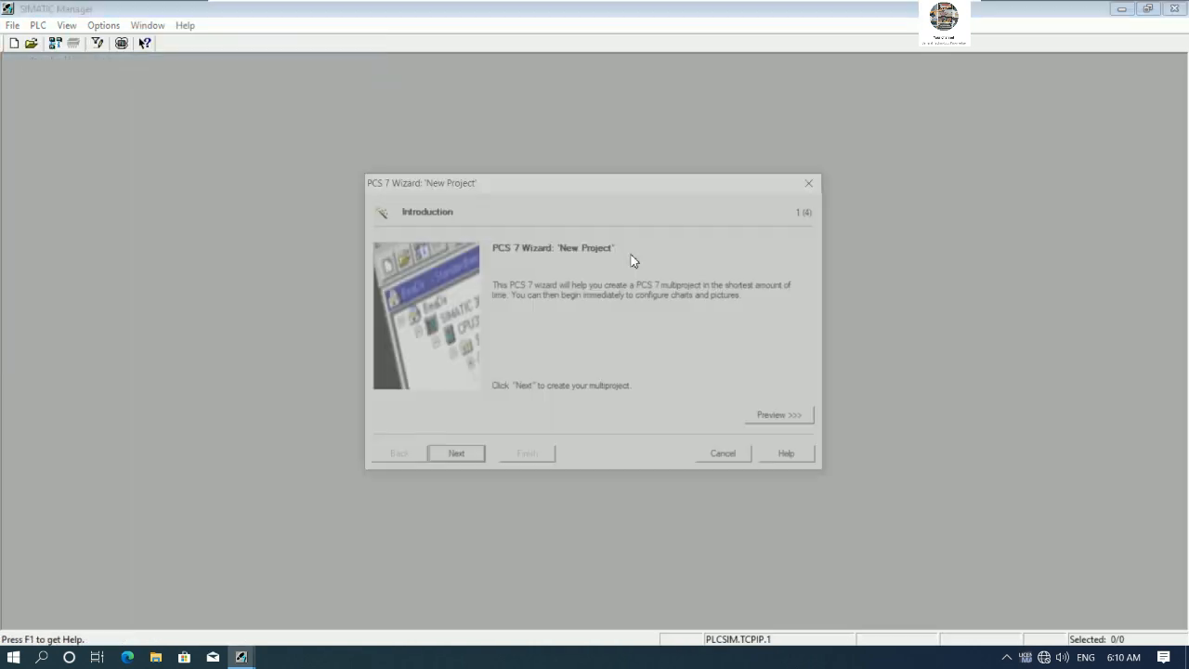
# - Expand the wizard's preview and continue past the introduction page
pyautogui.moveTo(594, 186); pyautogui.dragTo(591, 110)
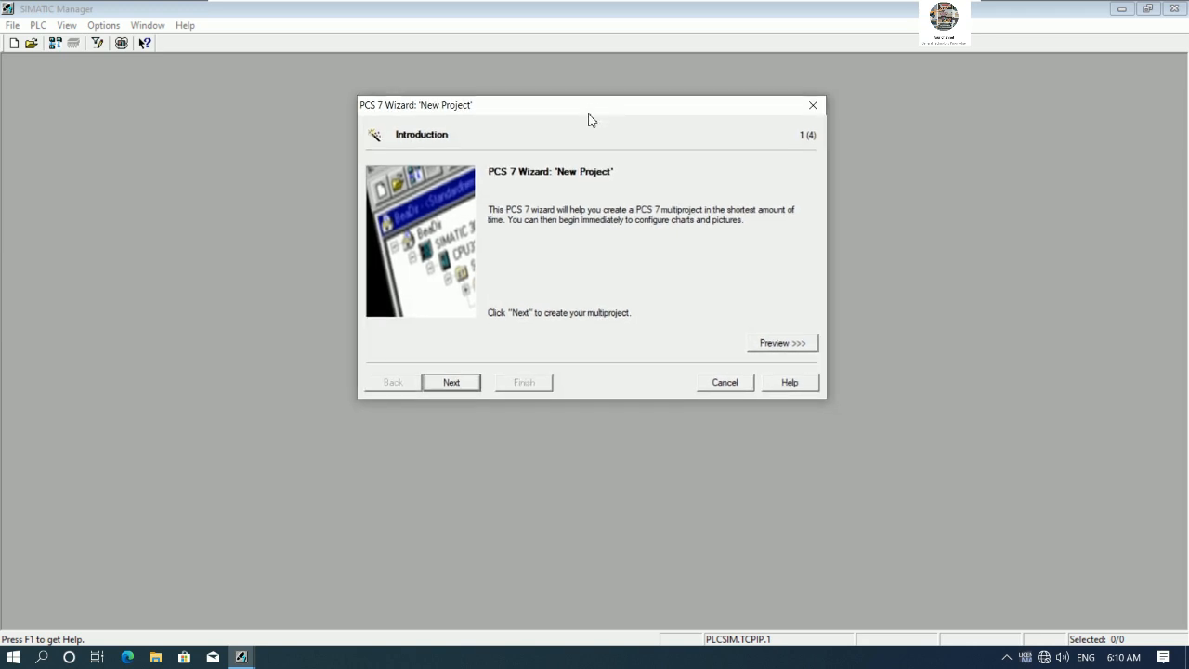
pyautogui.click(783, 344)
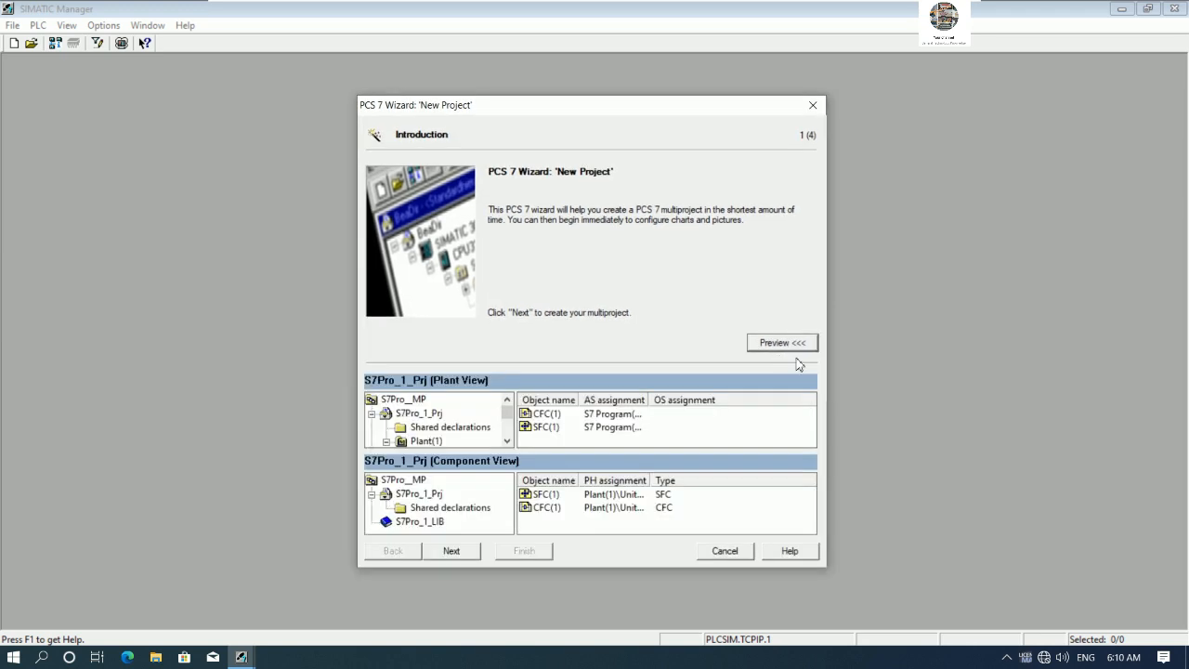
pyautogui.moveTo(647, 110); pyautogui.dragTo(659, 71)
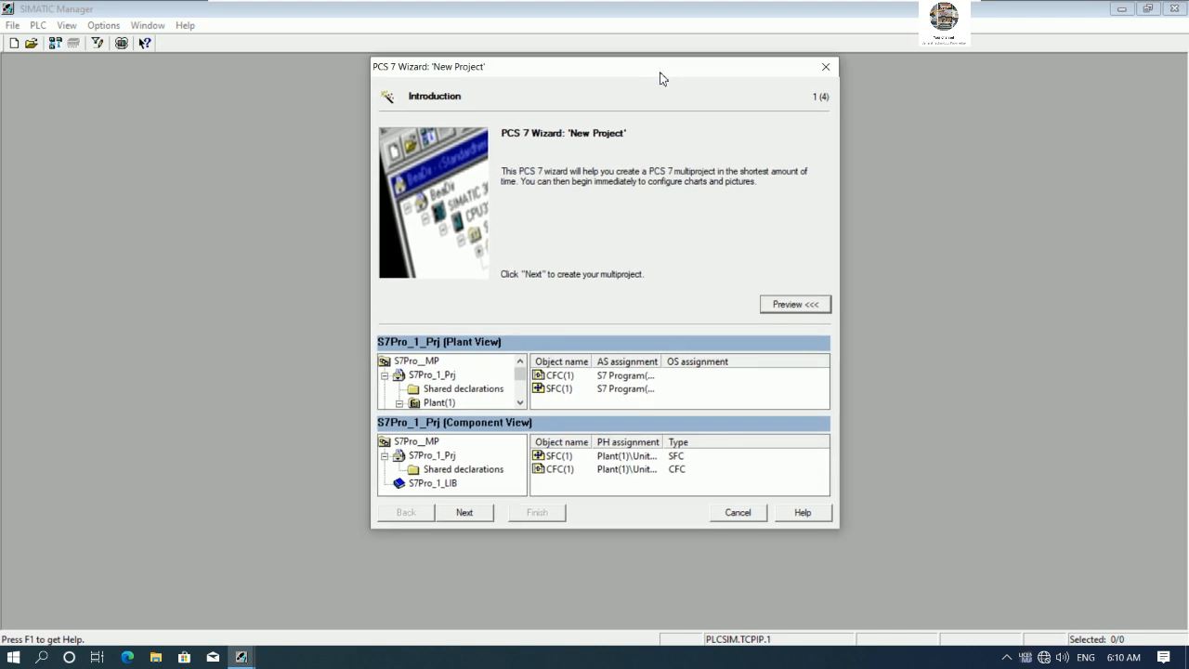
pyautogui.click(464, 514)
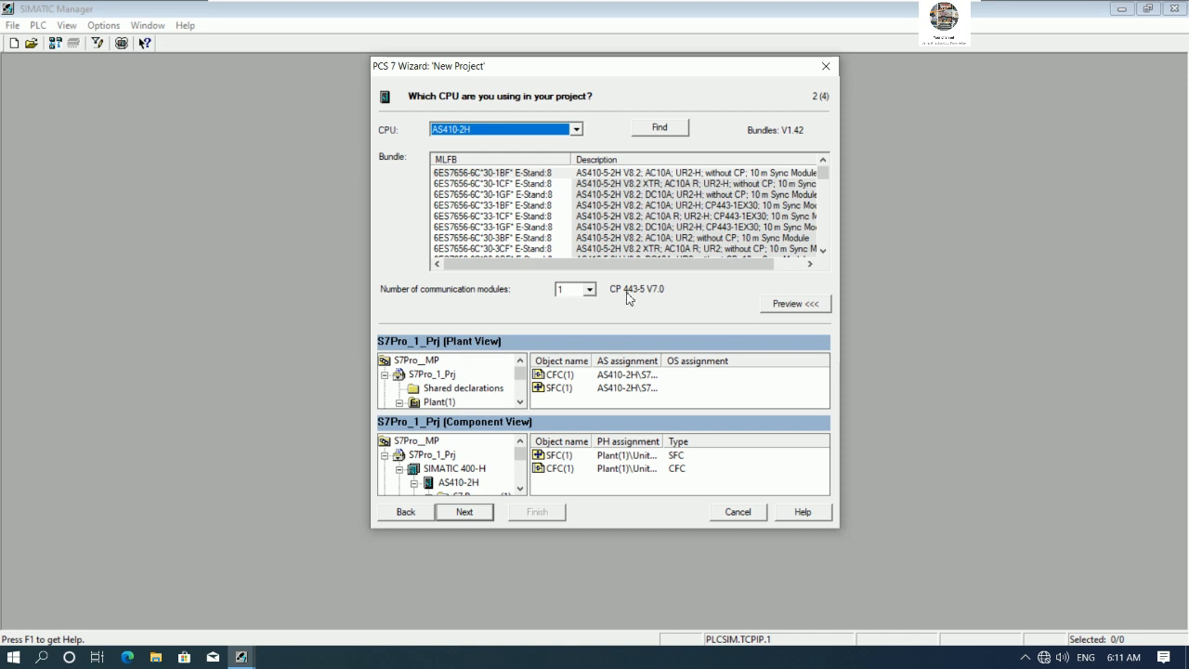
# - Set the number of communication modules for the AS410-2H CPU to 0 and continue
pyautogui.click(593, 293)
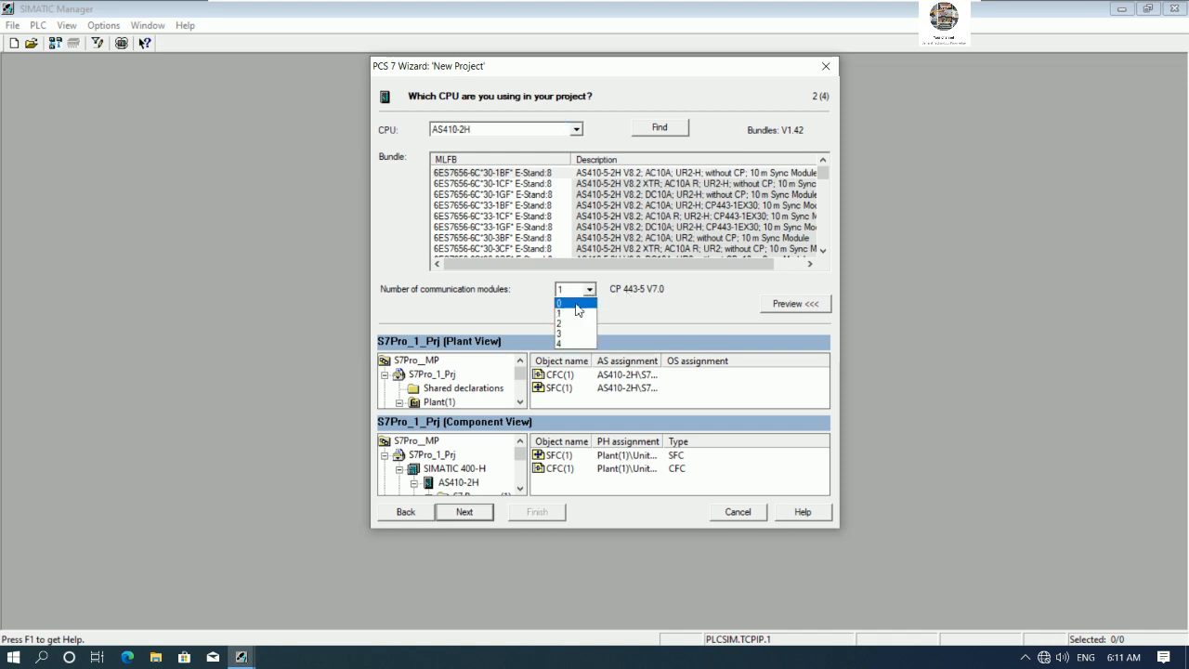
pyautogui.click(576, 304)
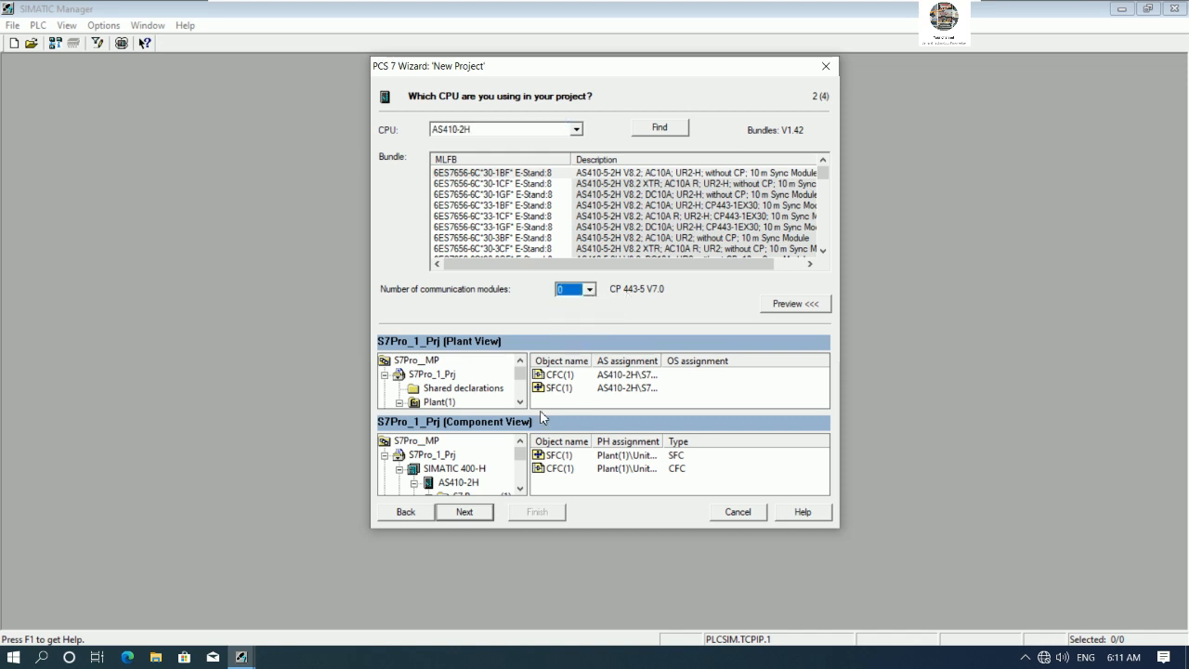
pyautogui.click(465, 513)
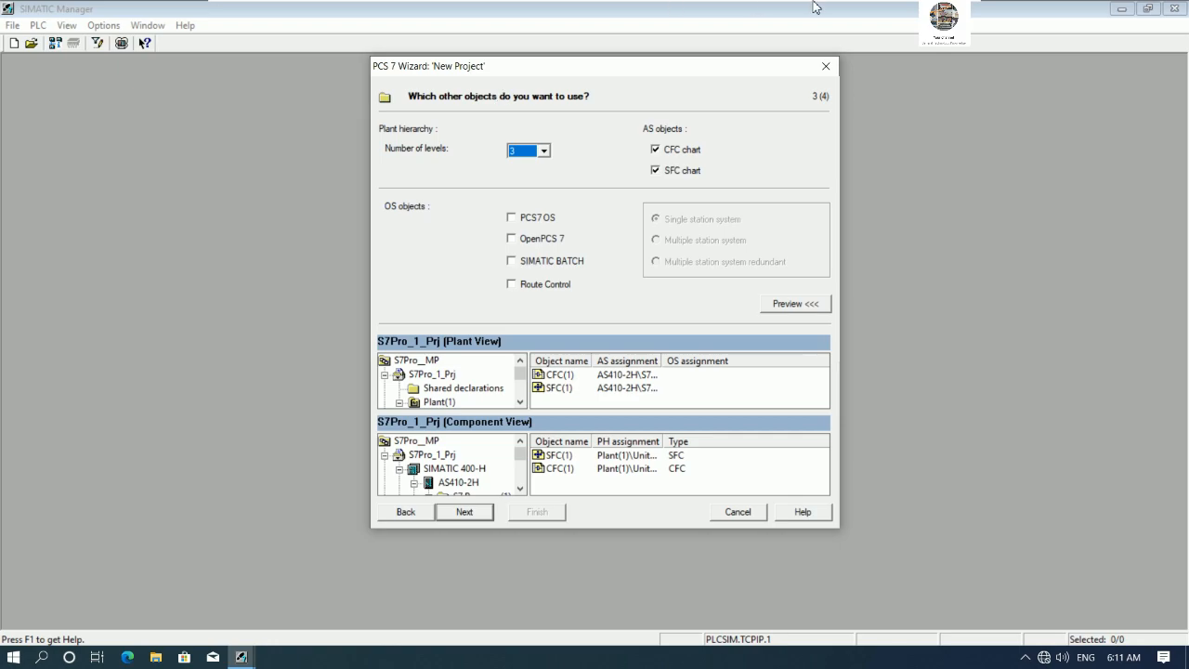
# - Set the plant hierarchy to 4 levels, drop the SFC chart, enable PCS7 OS objects, and continue
pyautogui.moveTo(897, 12)
pyautogui.click(545, 151)
pyautogui.click(520, 175)
pyautogui.click(654, 171)
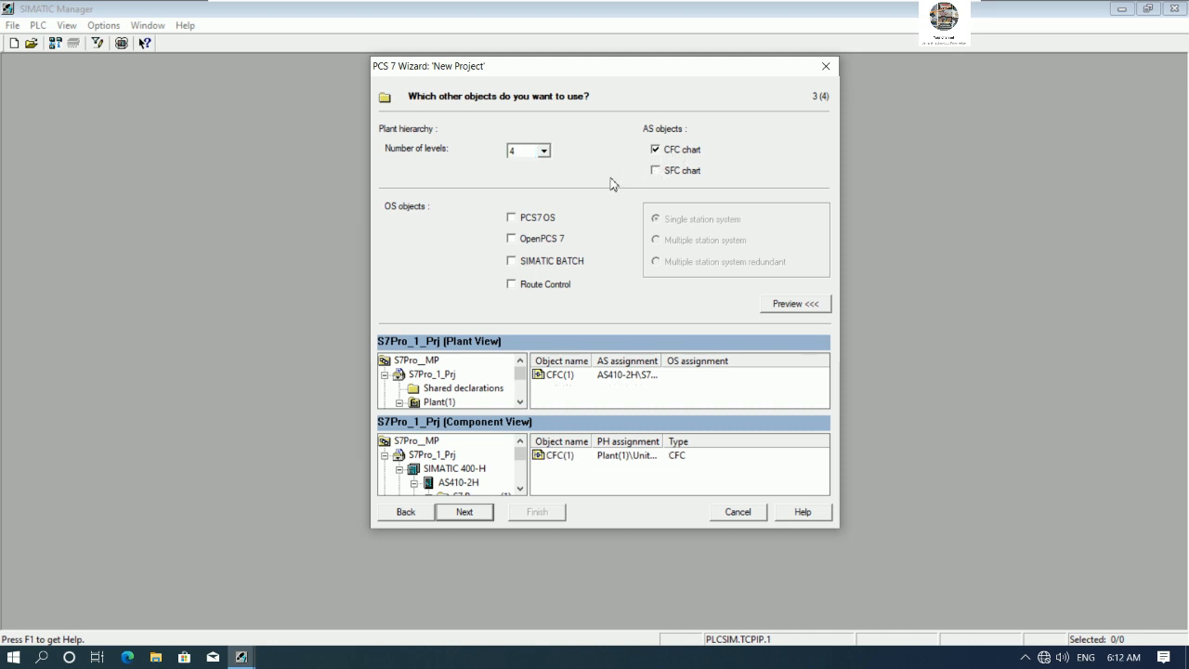
pyautogui.click(511, 219)
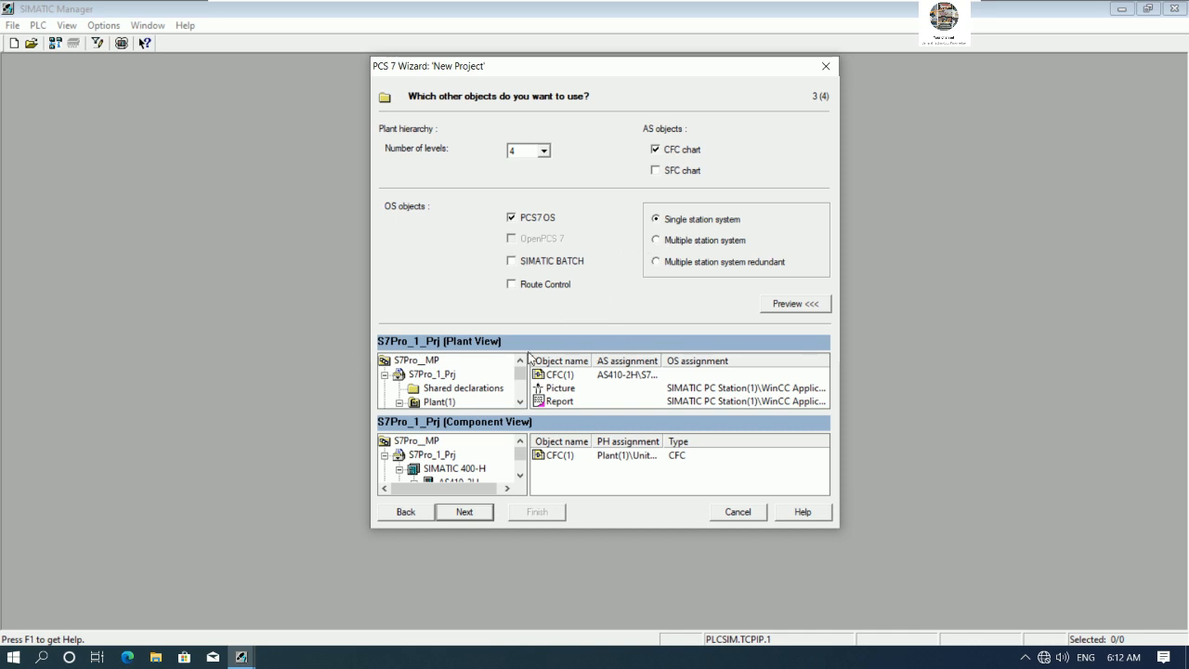
pyautogui.click(464, 514)
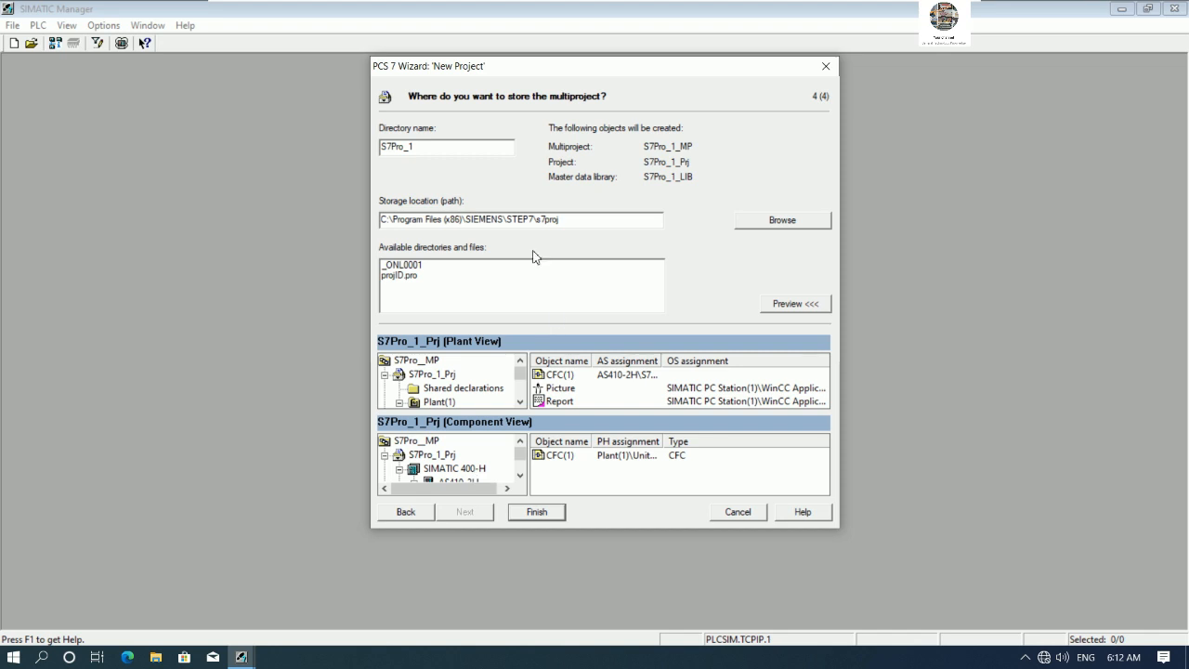
# - Set the multiproject directory name to PCS7Objects
pyautogui.moveTo(437, 149); pyautogui.dragTo(350, 156)
pyautogui.write('PCS')
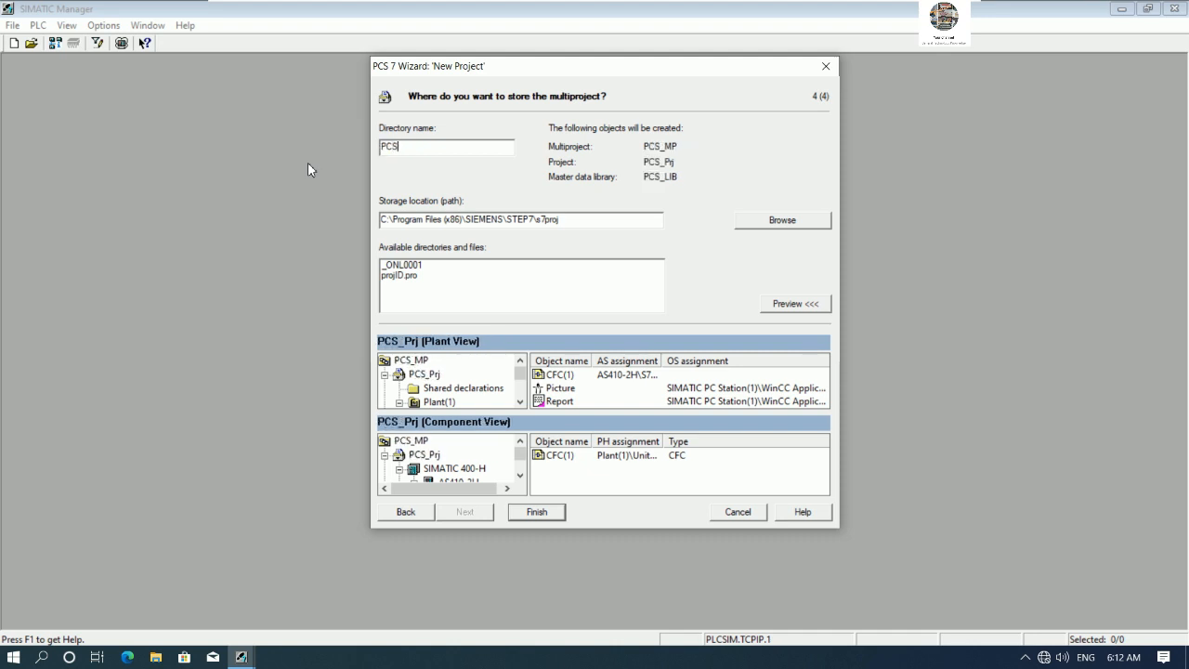
pyautogui.write('7O')
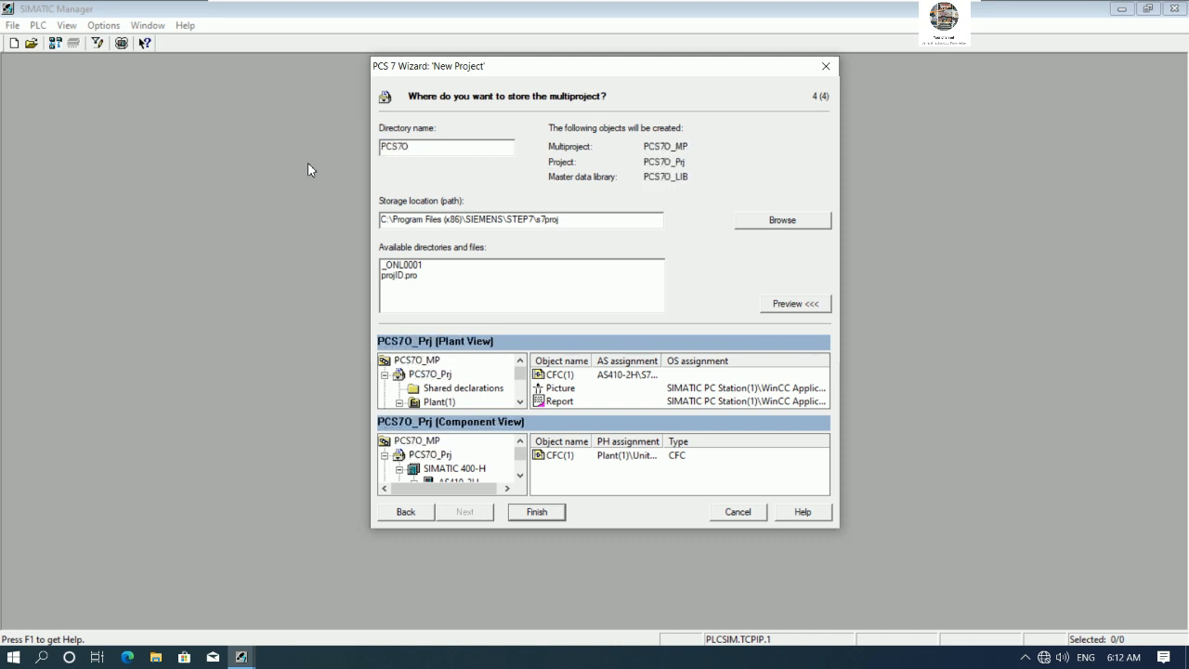
pyautogui.write('bjects')
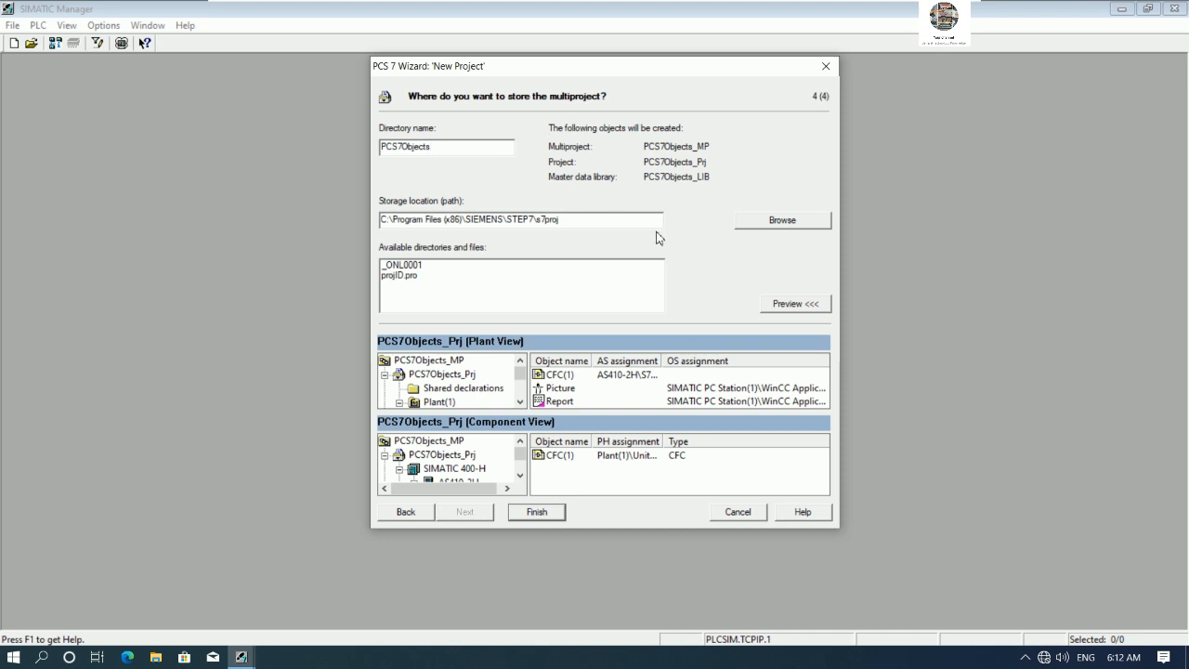
# - Browse the storage location to the desktop folder PCS7 Create objects
pyautogui.click(782, 223)
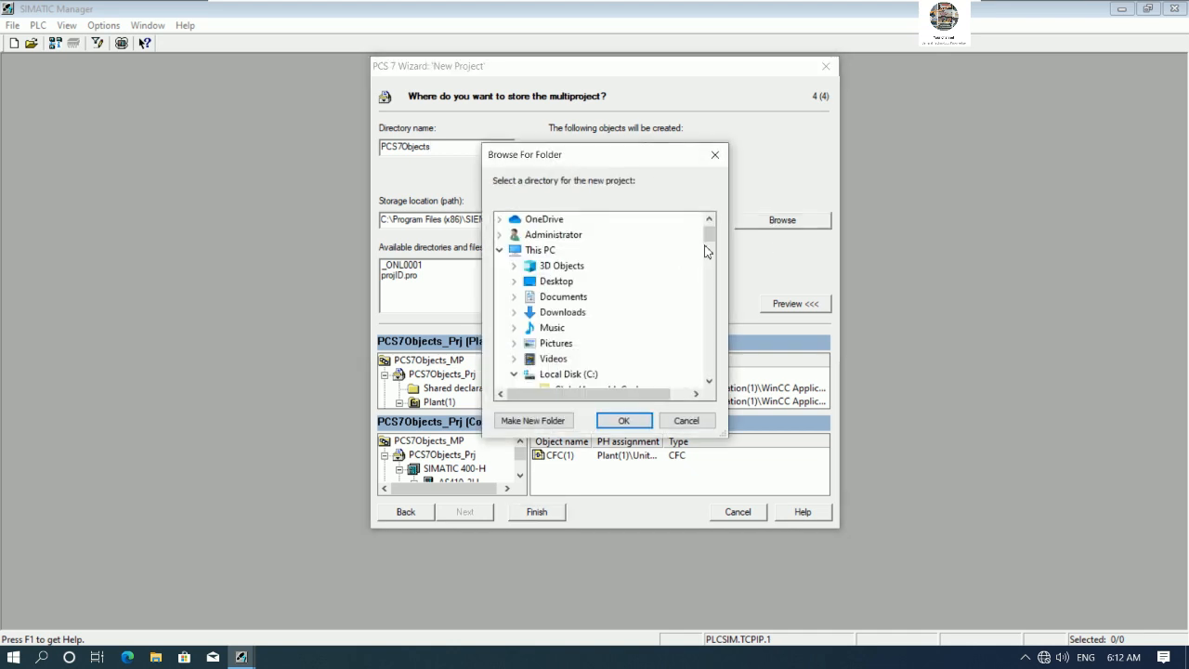
pyautogui.moveTo(706, 232); pyautogui.dragTo(694, 372)
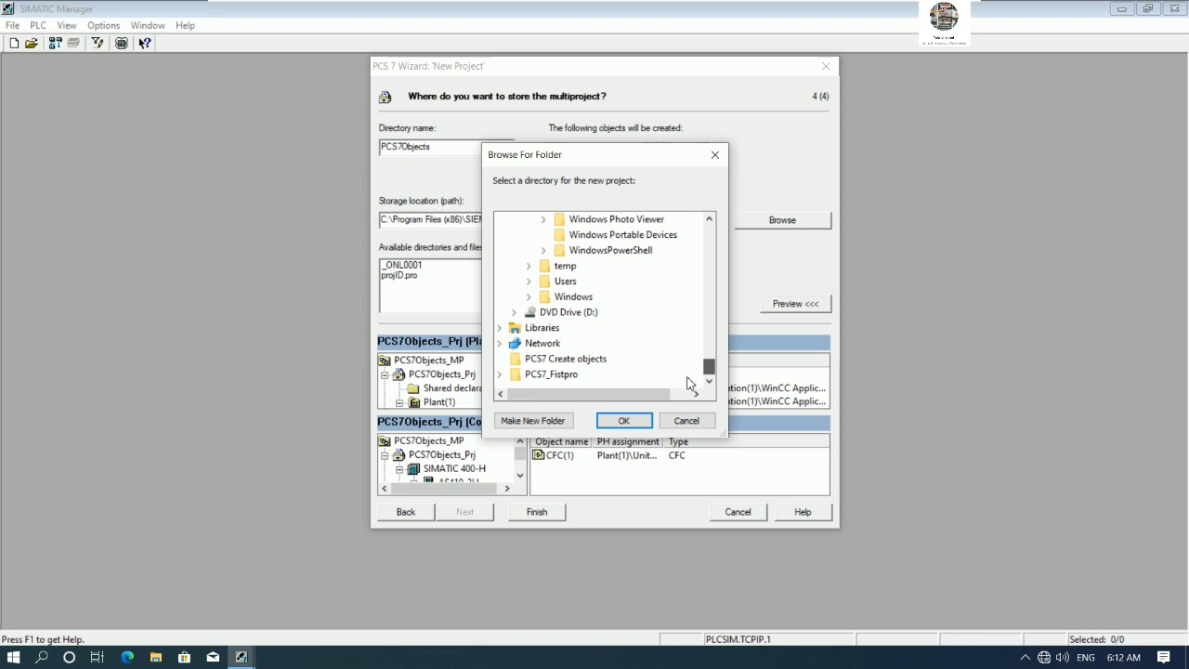
pyautogui.click(583, 361)
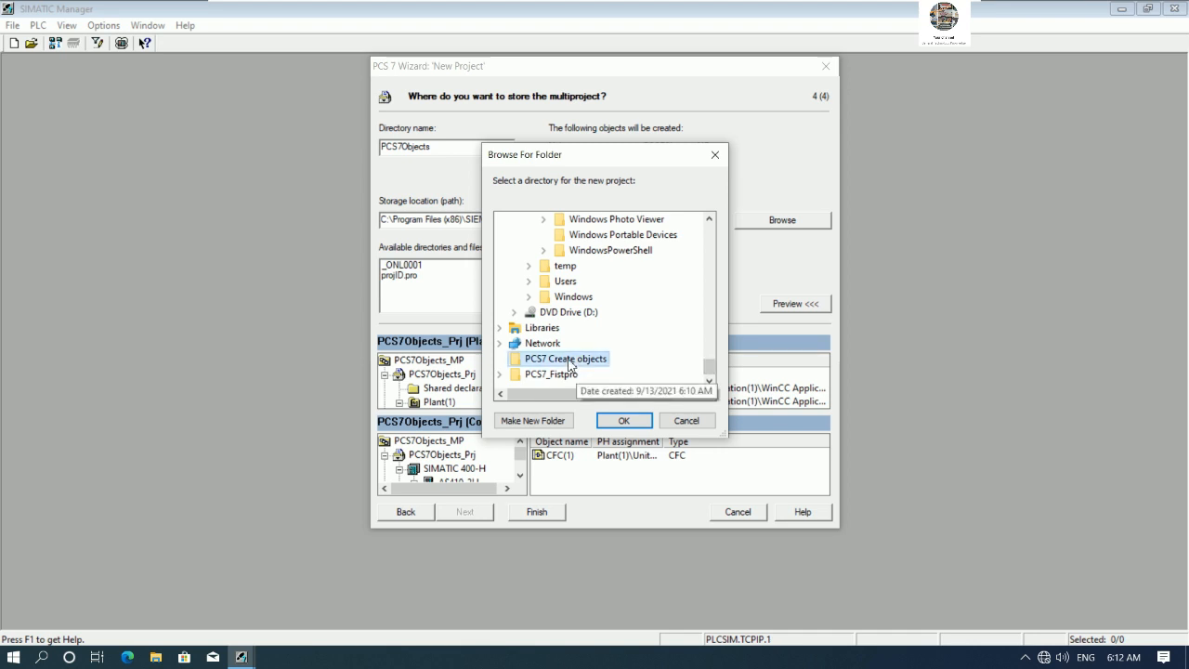
pyautogui.click(620, 416)
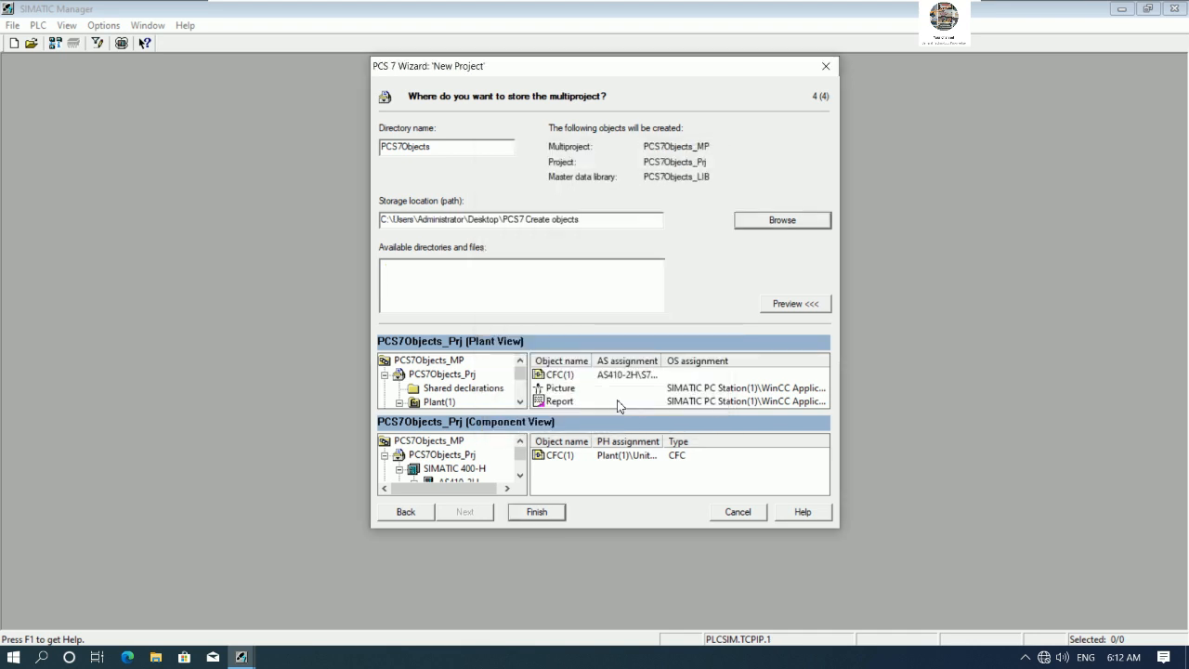
# - Finish the wizard to create the multiproject
pyautogui.click(537, 512)
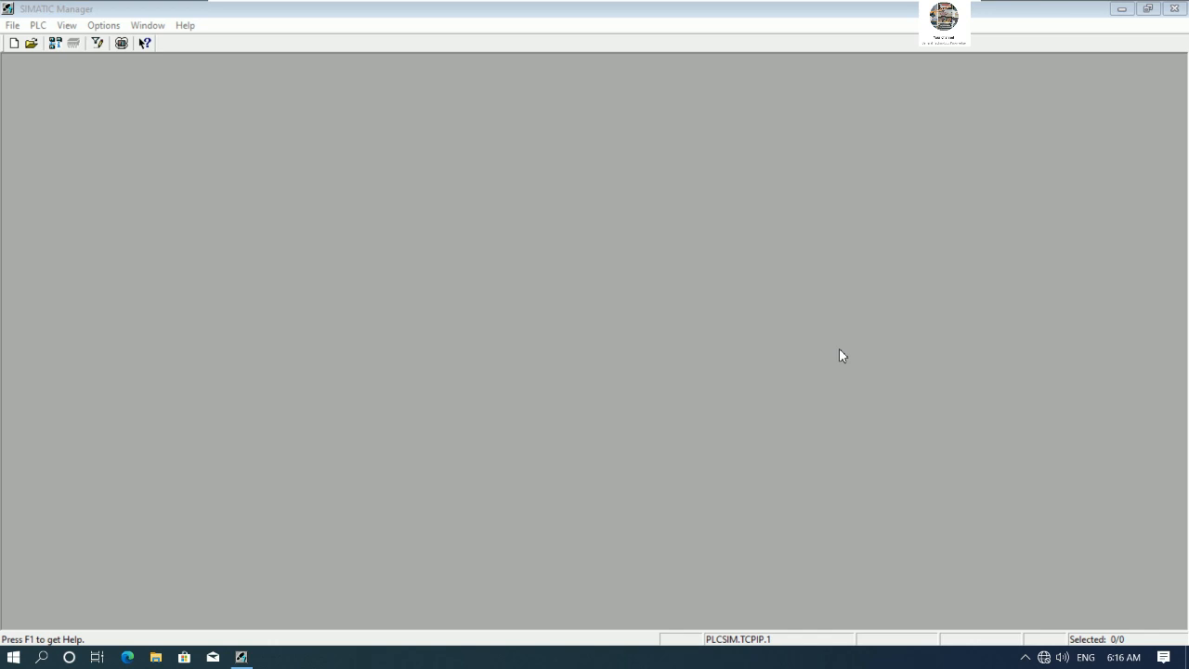
pyautogui.click(509, 369)
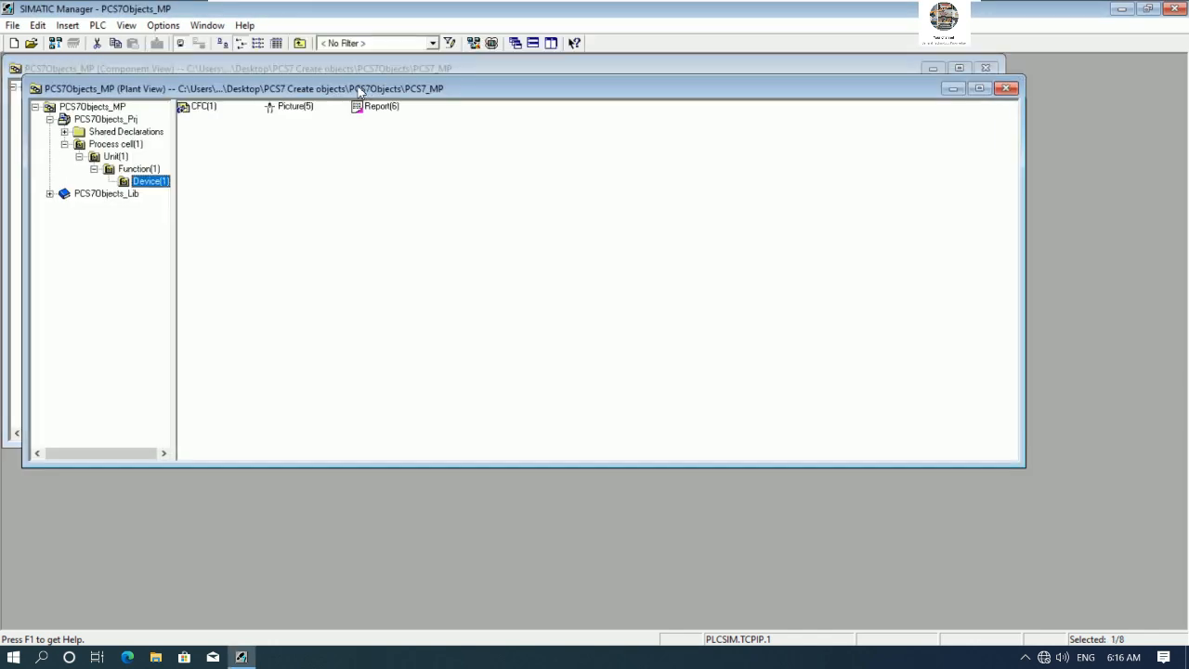
# - Arrange the Component View and Plant View windows side by side at full height
pyautogui.moveTo(361, 90); pyautogui.dragTo(665, 188)
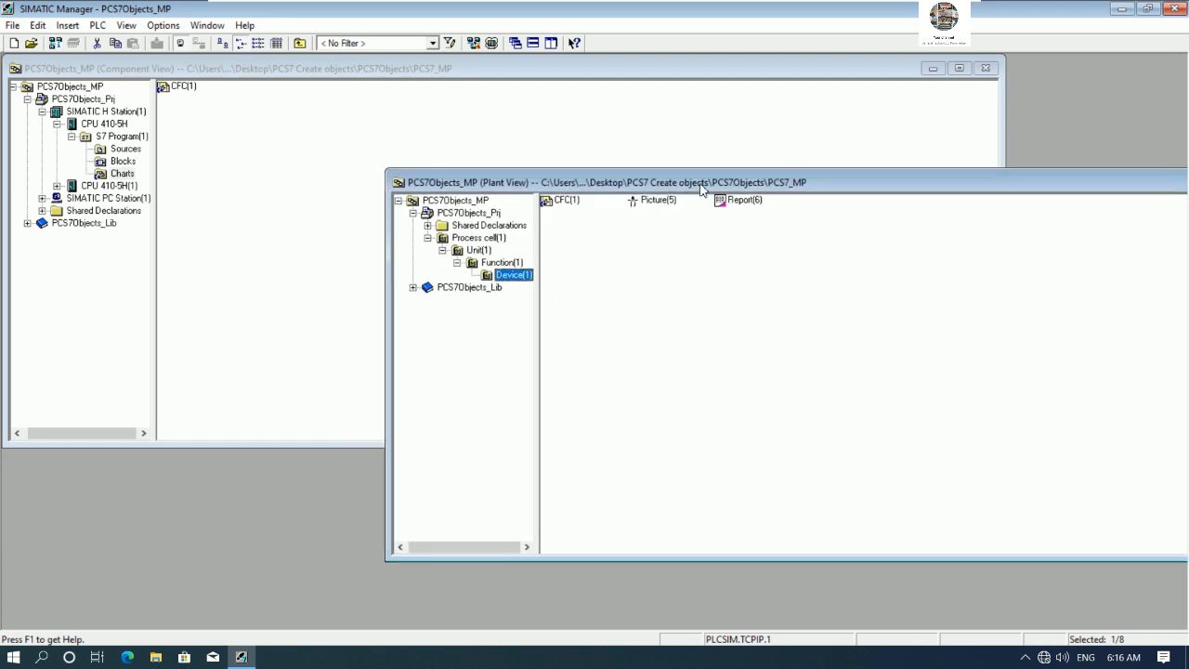
pyautogui.moveTo(1001, 133); pyautogui.dragTo(531, 170)
pyautogui.moveTo(637, 183); pyautogui.dragTo(435, 83)
pyautogui.moveTo(716, 79); pyautogui.dragTo(588, 79)
pyautogui.moveTo(1088, 157); pyautogui.dragTo(704, 153)
pyautogui.moveTo(593, 82); pyautogui.dragTo(1072, 74)
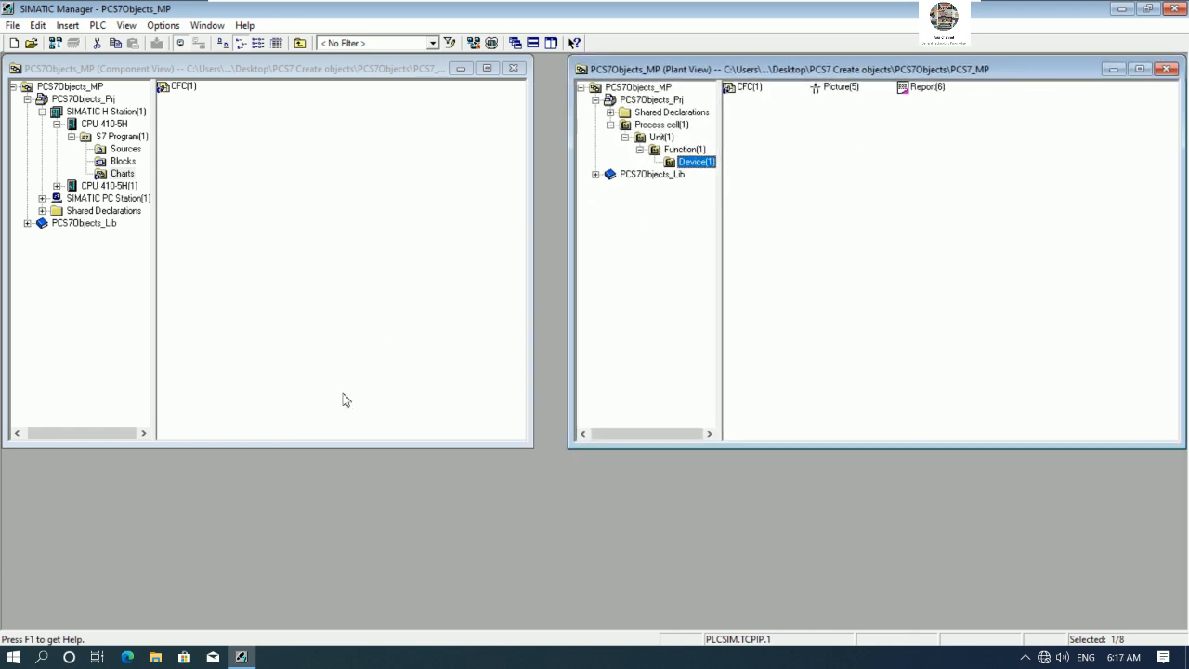
pyautogui.moveTo(268, 449); pyautogui.dragTo(256, 648)
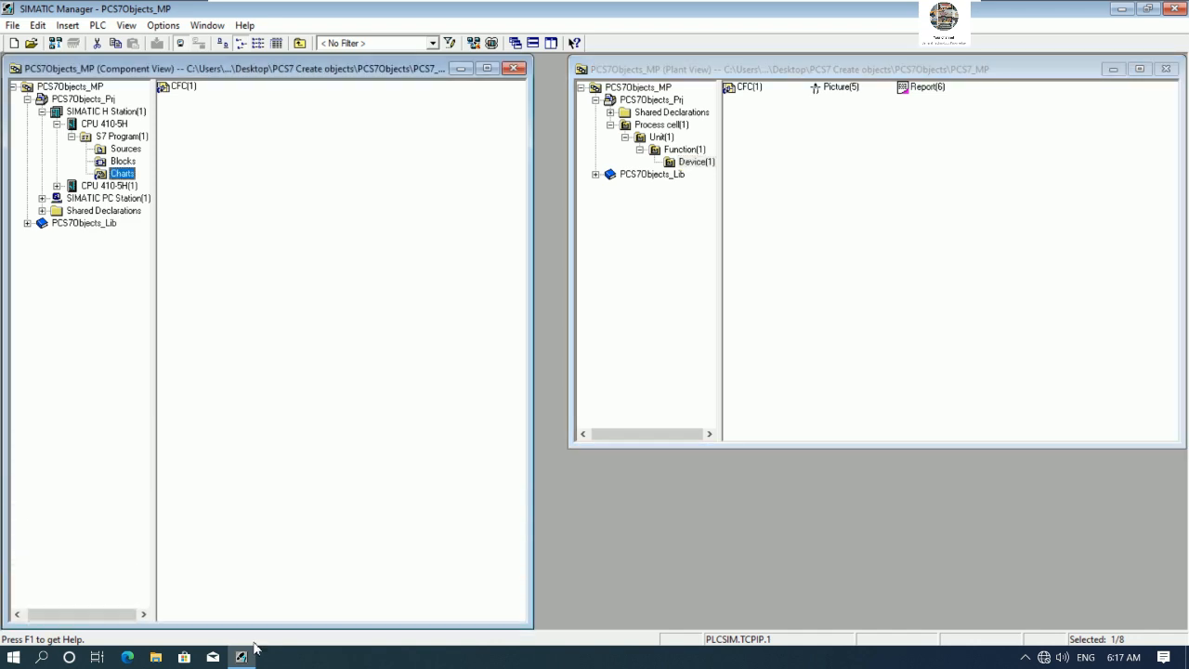
pyautogui.moveTo(570, 365); pyautogui.dragTo(632, 368)
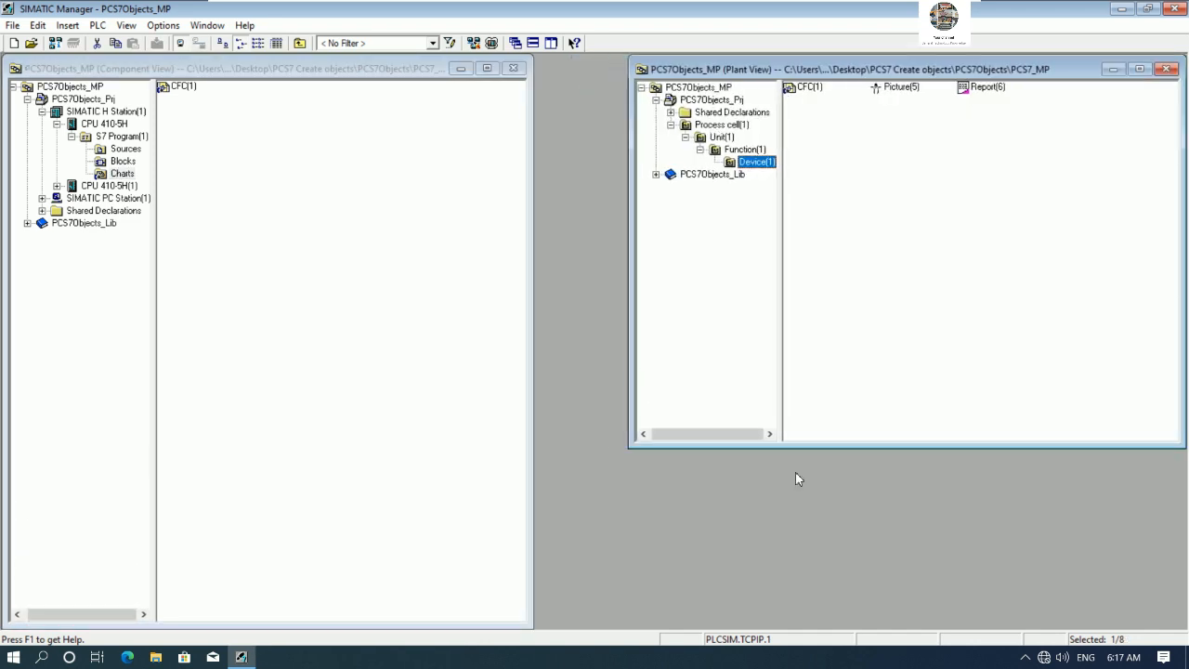
pyautogui.moveTo(815, 447); pyautogui.dragTo(823, 629)
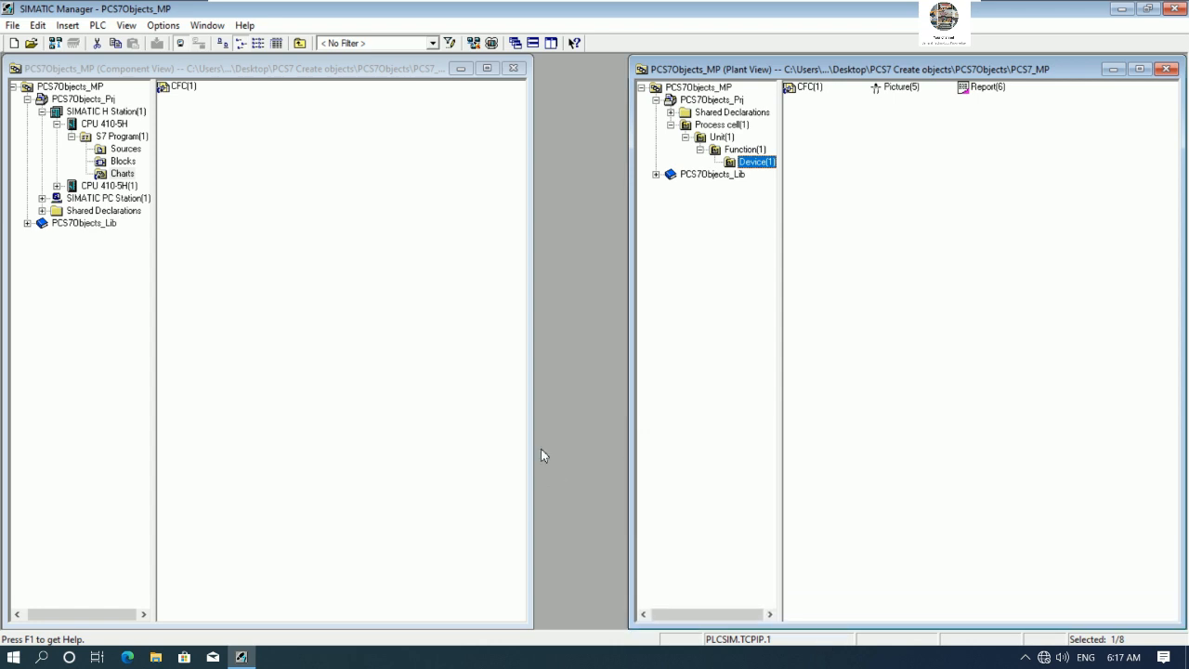
pyautogui.moveTo(535, 432); pyautogui.dragTo(608, 433)
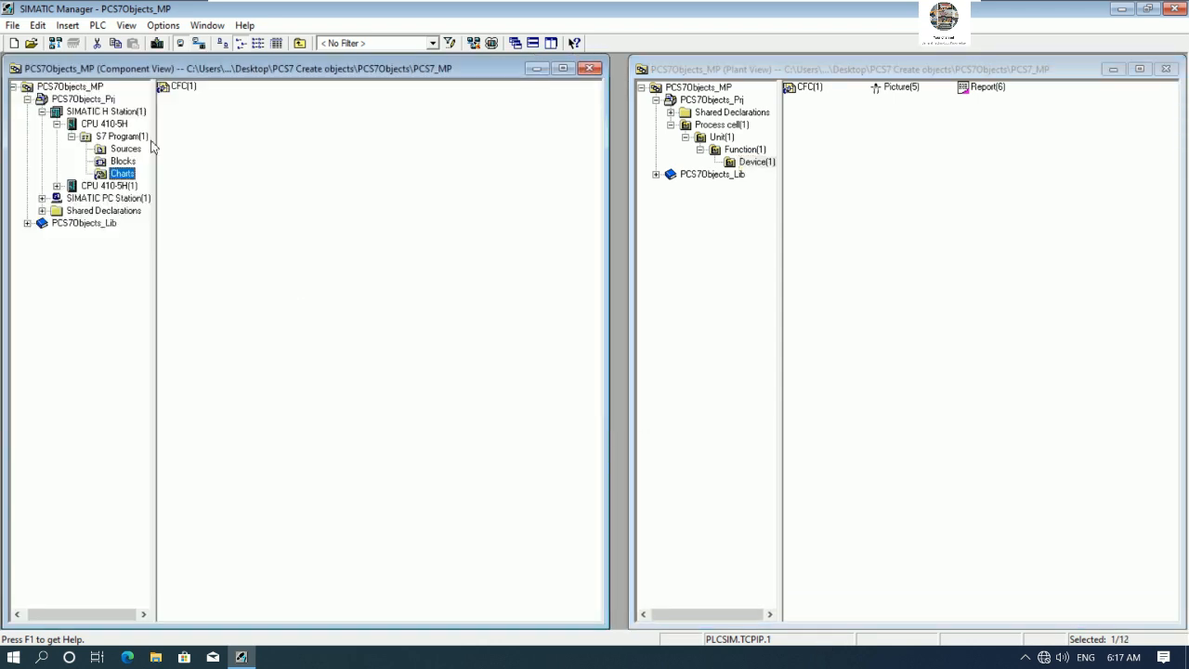
# - Rename the SIMATIC H Station to AS1
pyautogui.click(111, 115)
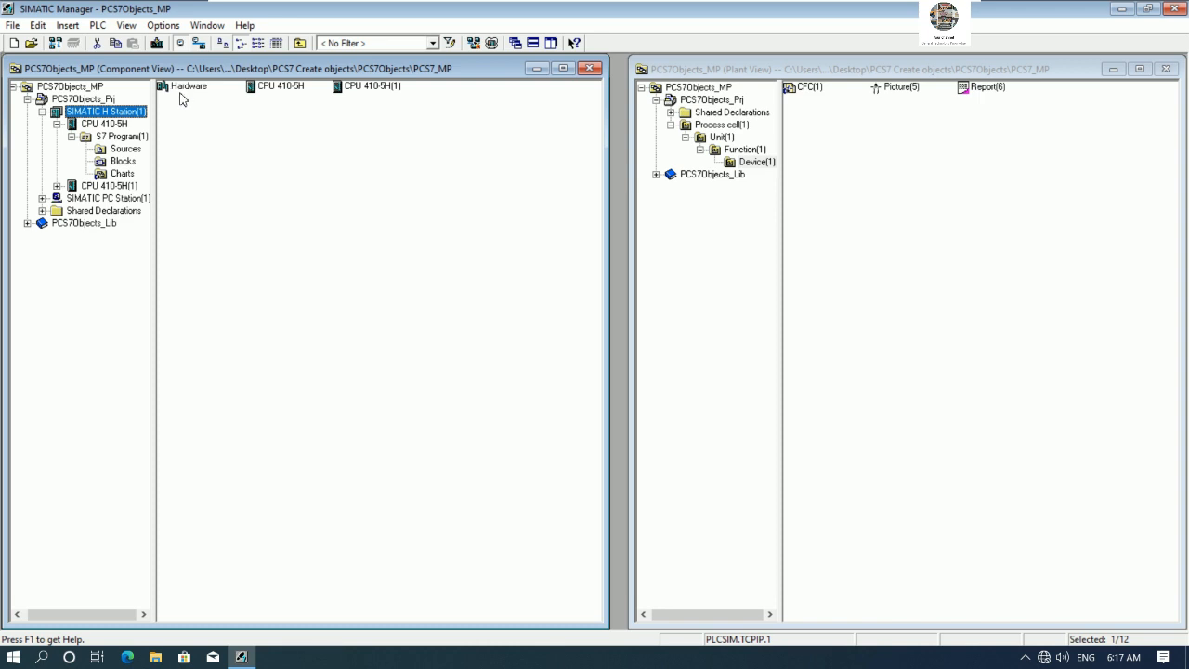
pyautogui.rightClick(119, 115)
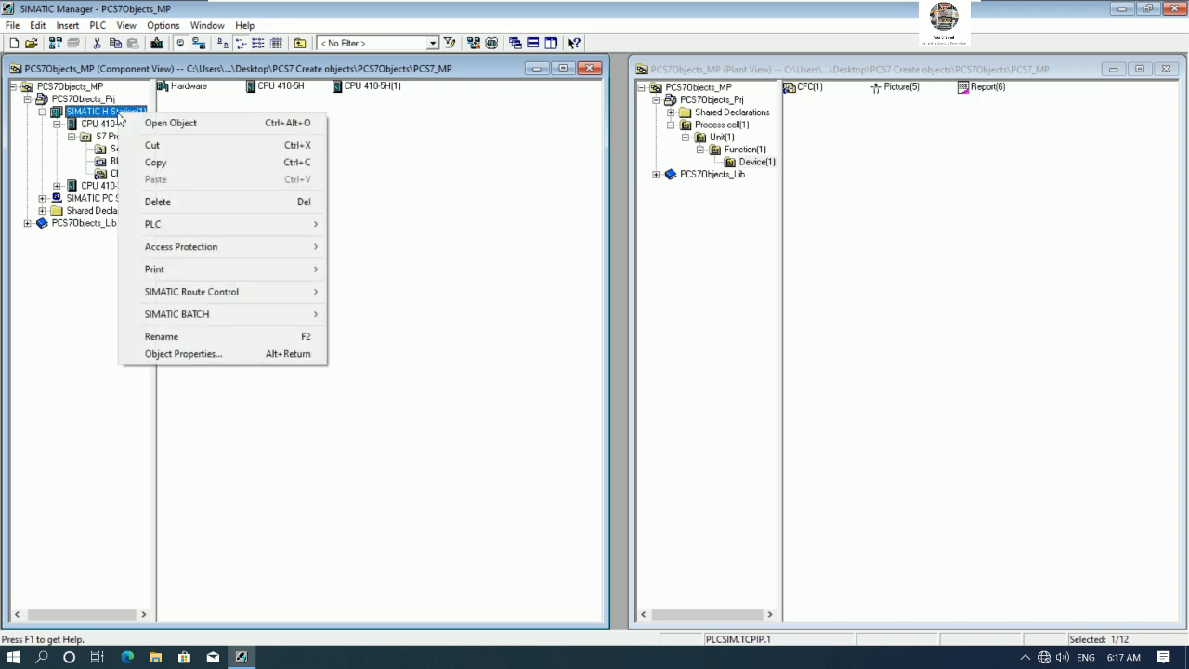
pyautogui.click(180, 336)
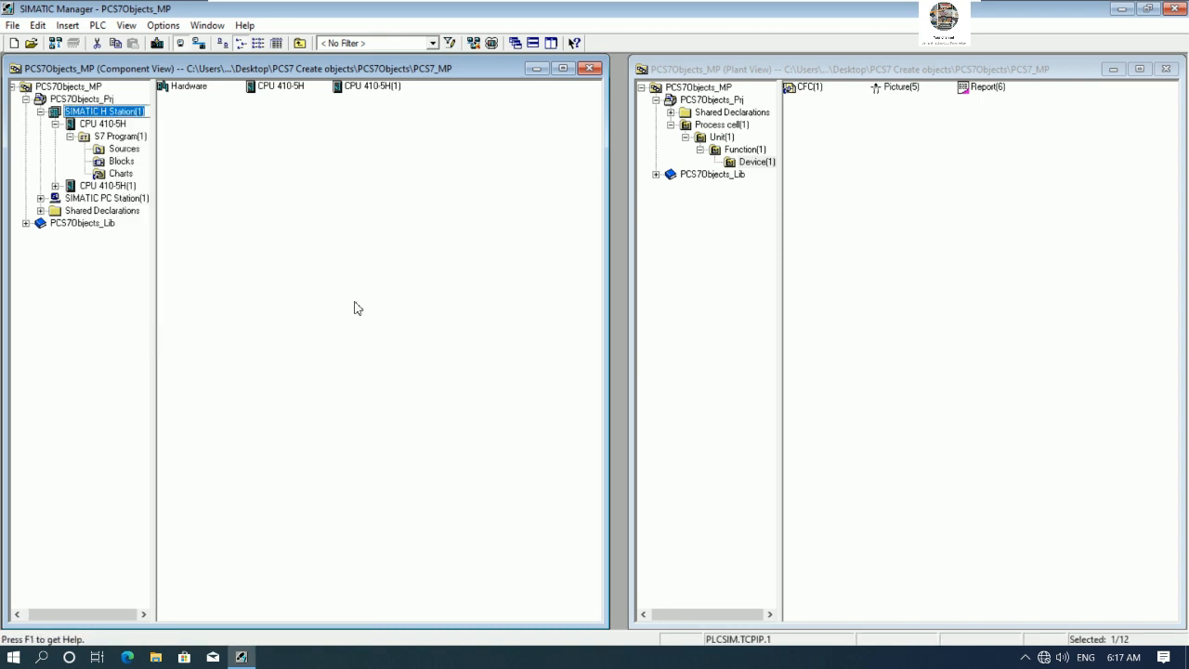
pyautogui.write('e')
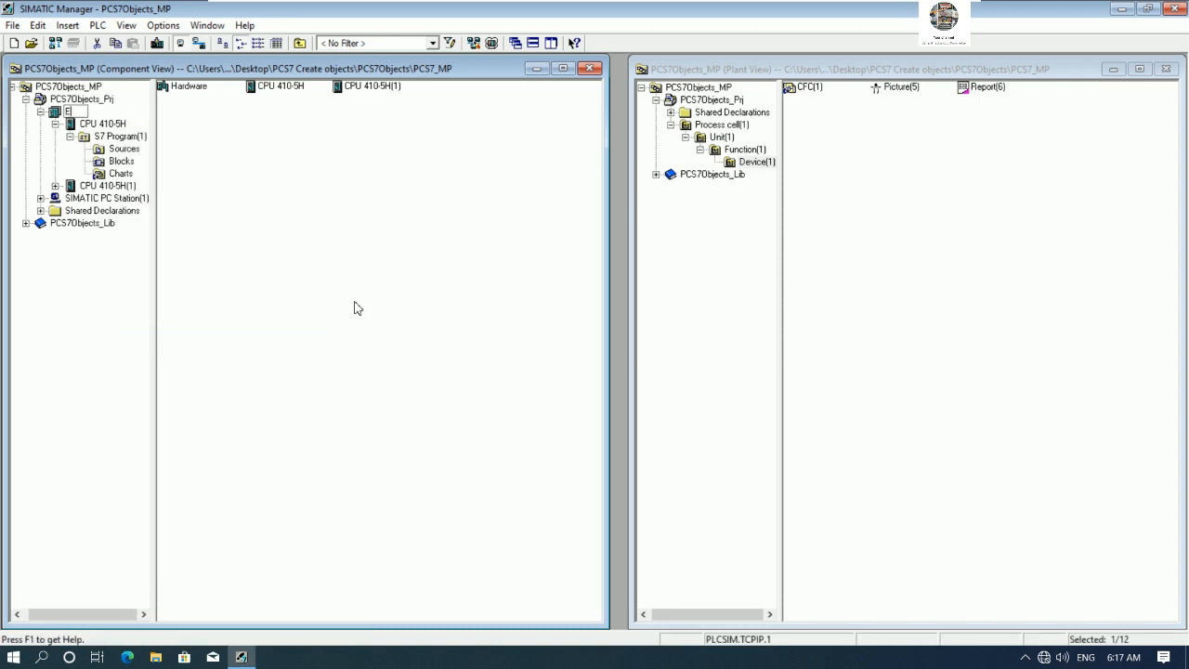
pyautogui.write('S1')
pyautogui.press('Return')
# - Rename the SIMATIC PC Station to OS1
pyautogui.click(100, 204)
pyautogui.click(41, 197)
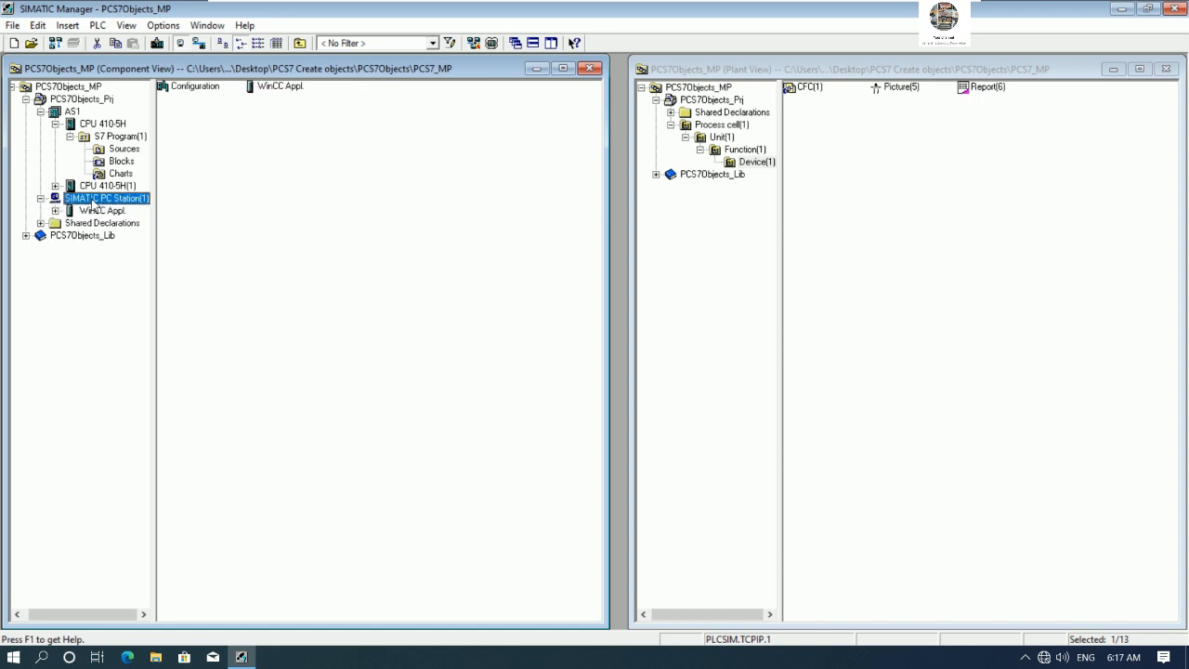
pyautogui.rightClick(96, 201)
pyautogui.click(149, 423)
pyautogui.write('OS1')
pyautogui.press('Return')
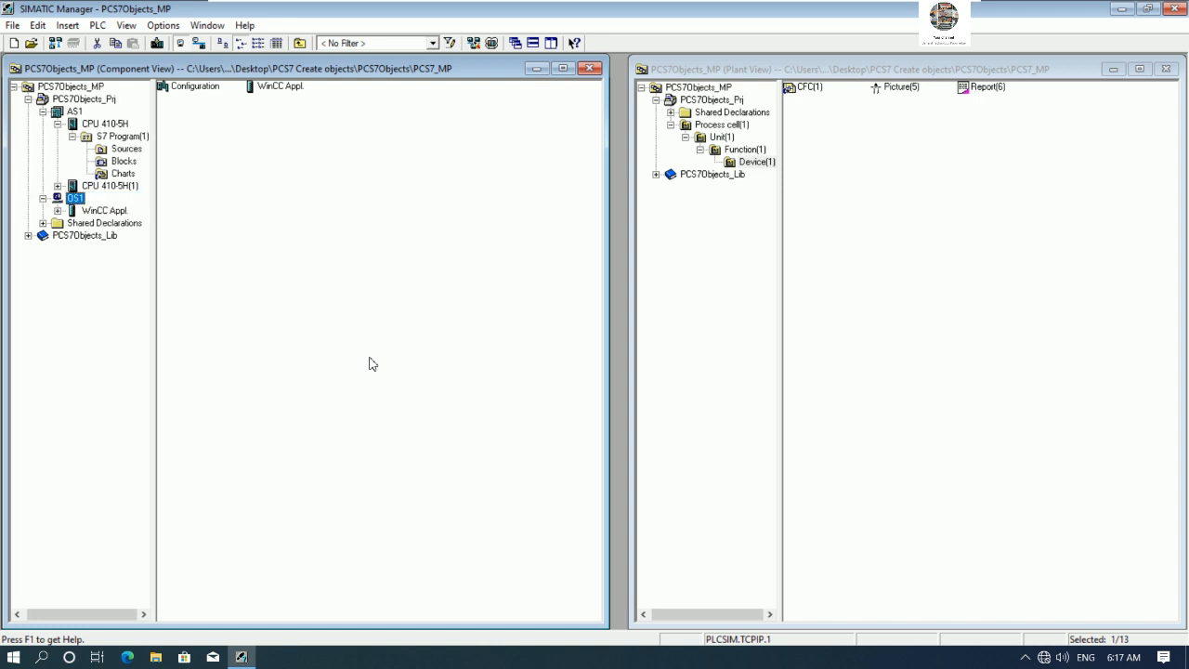
# - Open the OS1 hardware configuration and insert an IE General SW V8.2 Ethernet module into slot 1
pyautogui.click(193, 92)
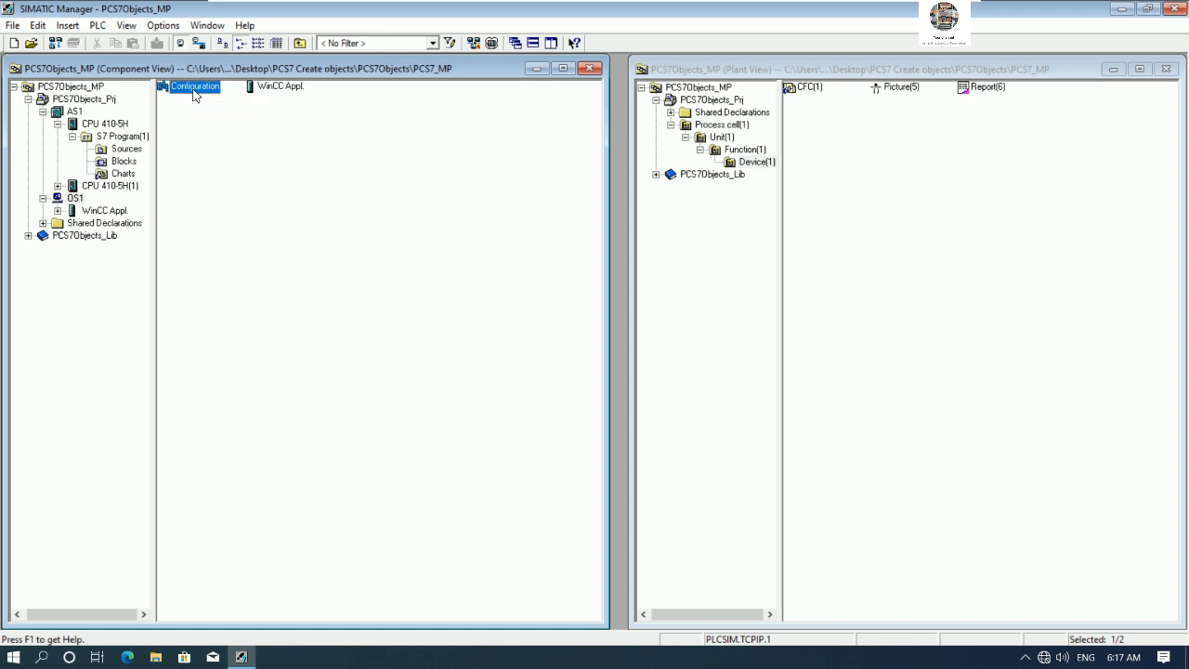
pyautogui.doubleClick(194, 90)
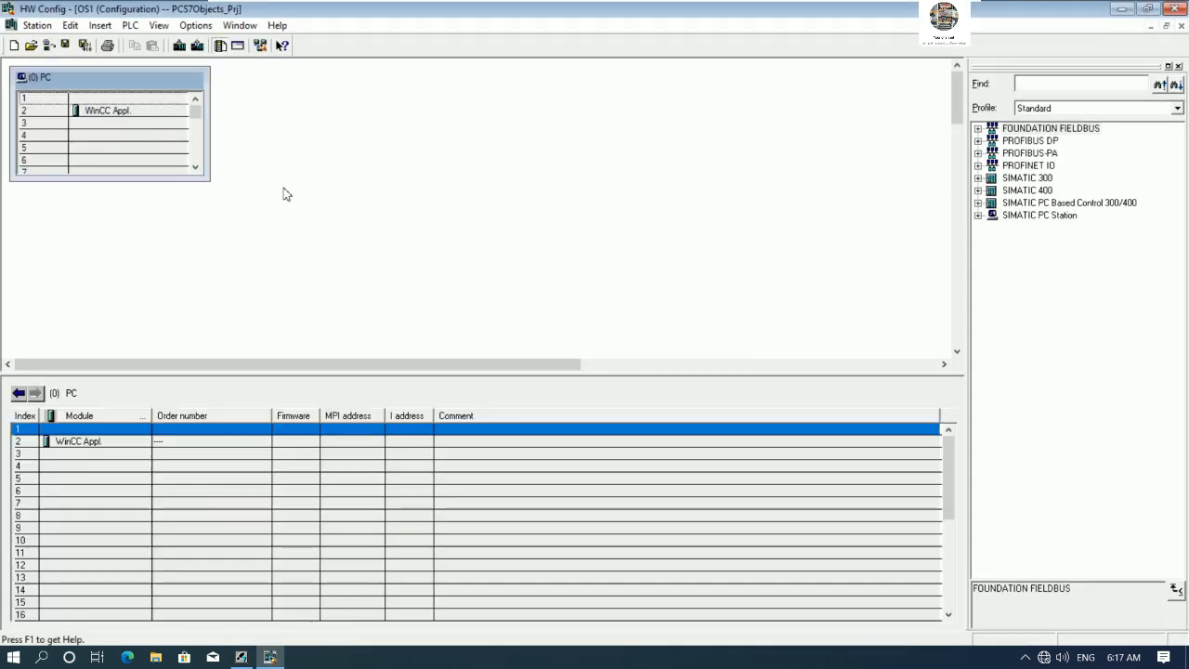
pyautogui.moveTo(210, 181); pyautogui.dragTo(929, 372)
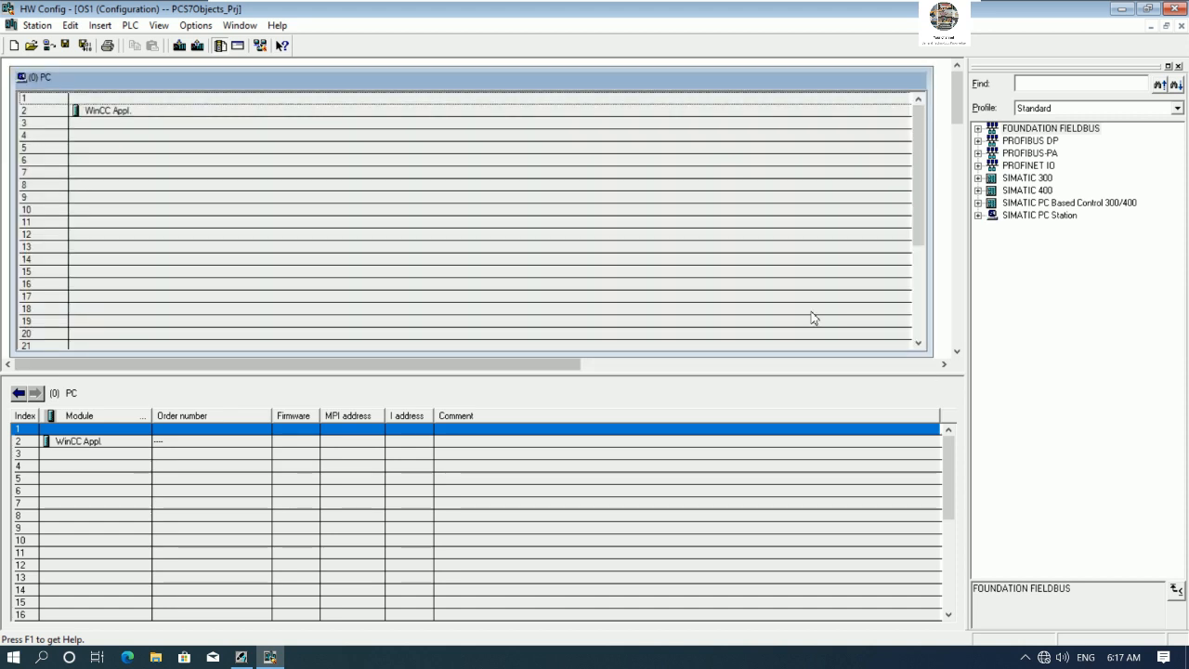
pyautogui.click(977, 215)
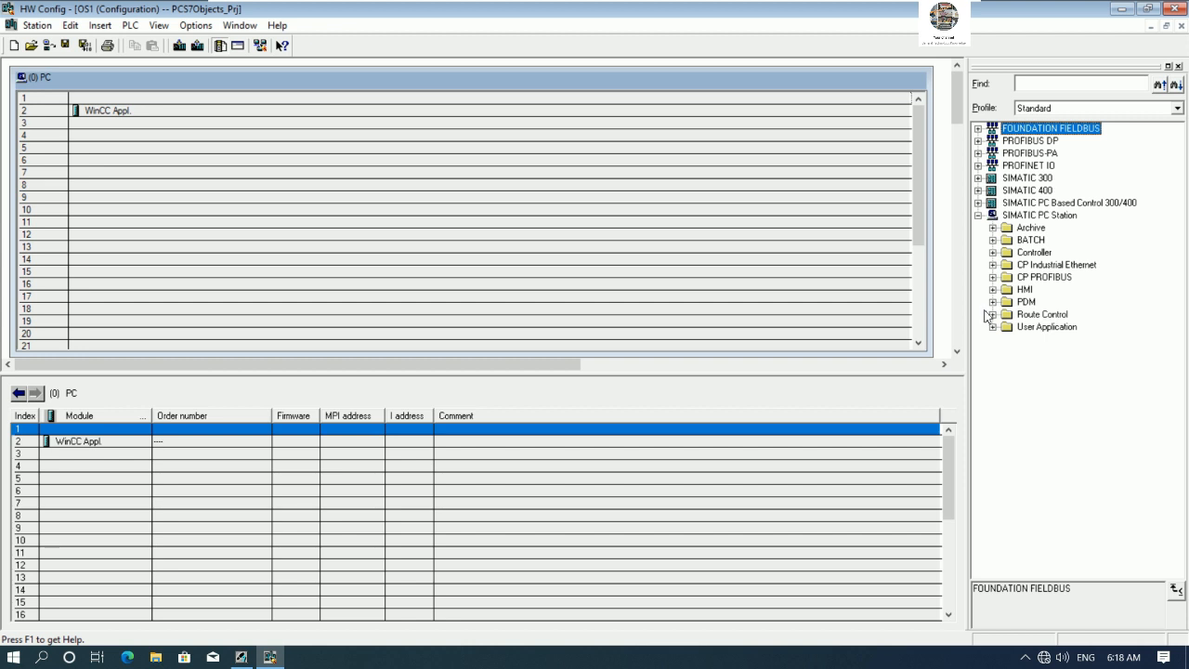
pyautogui.click(992, 265)
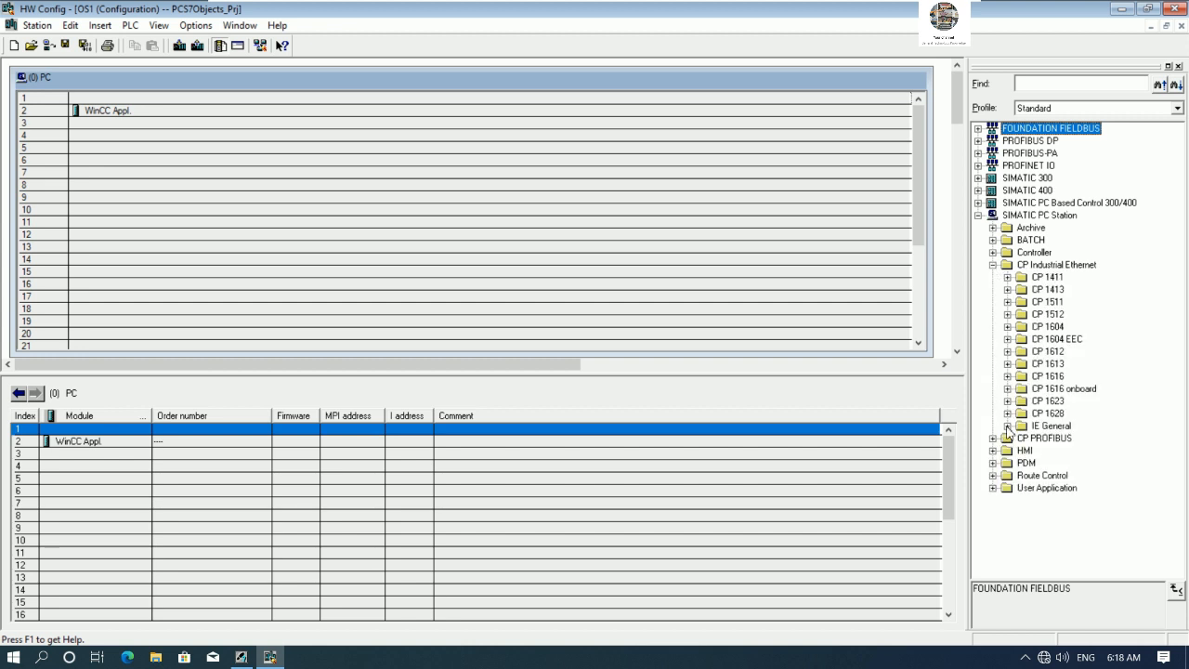
pyautogui.click(1008, 425)
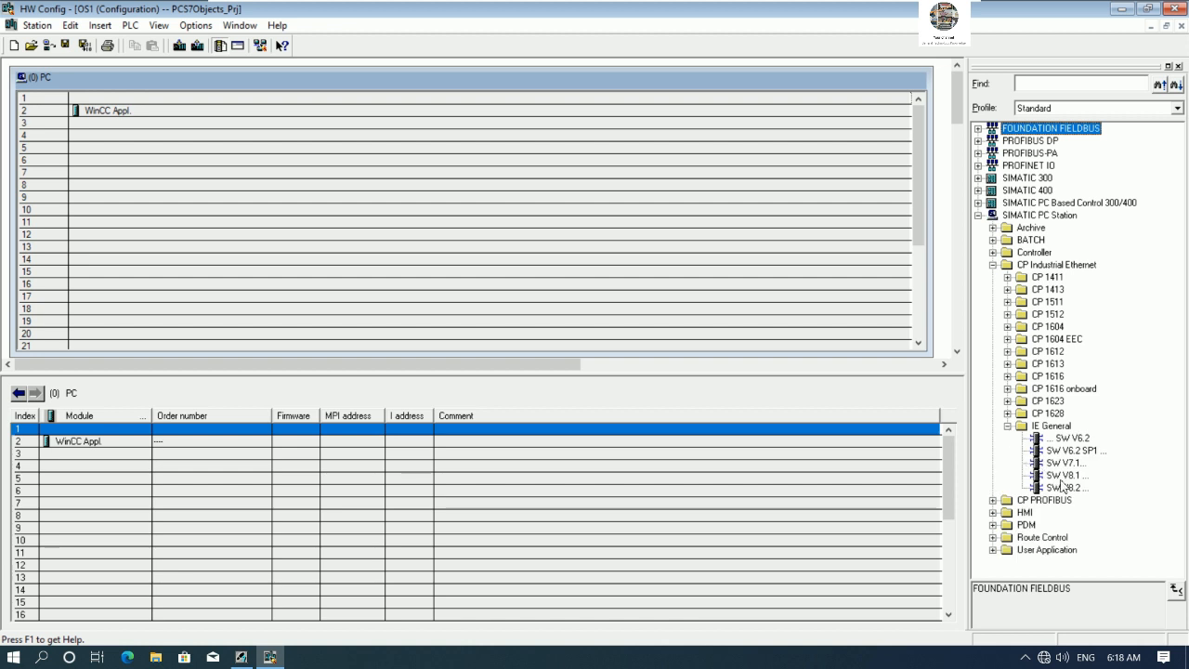
pyautogui.moveTo(1067, 488); pyautogui.dragTo(130, 104)
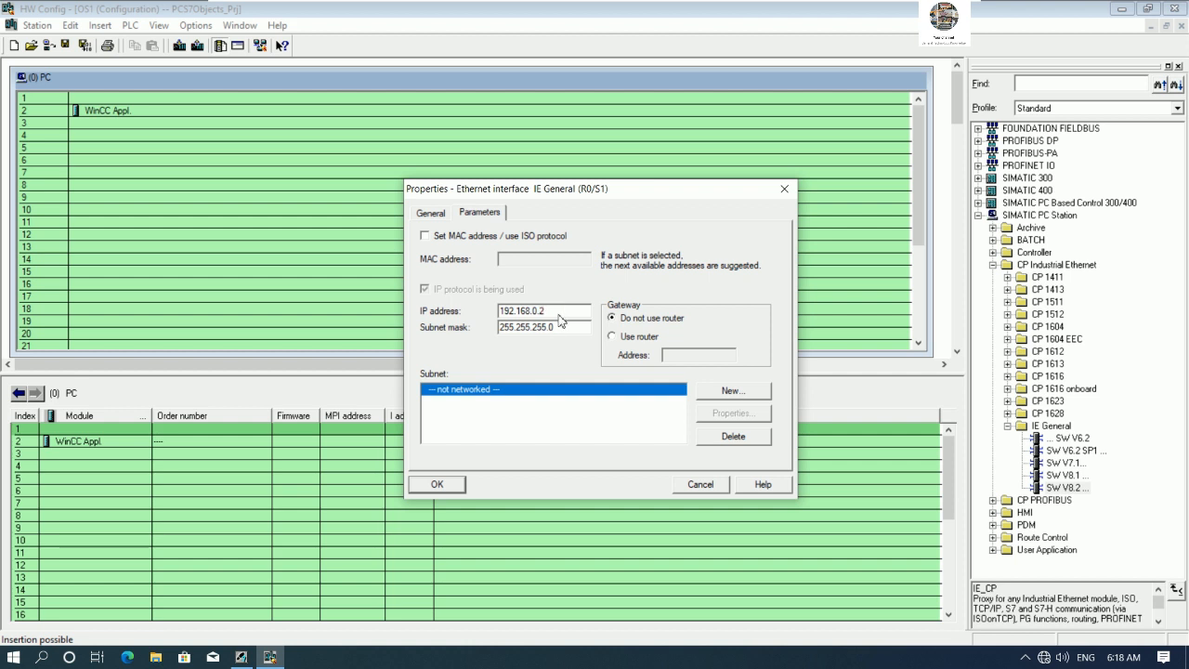
# - Create a new Industrial Ethernet subnet named ETM002 and connect the IE General interface to it
pyautogui.click(718, 400)
pyautogui.press('BackSpace')
pyautogui.write('ETM')
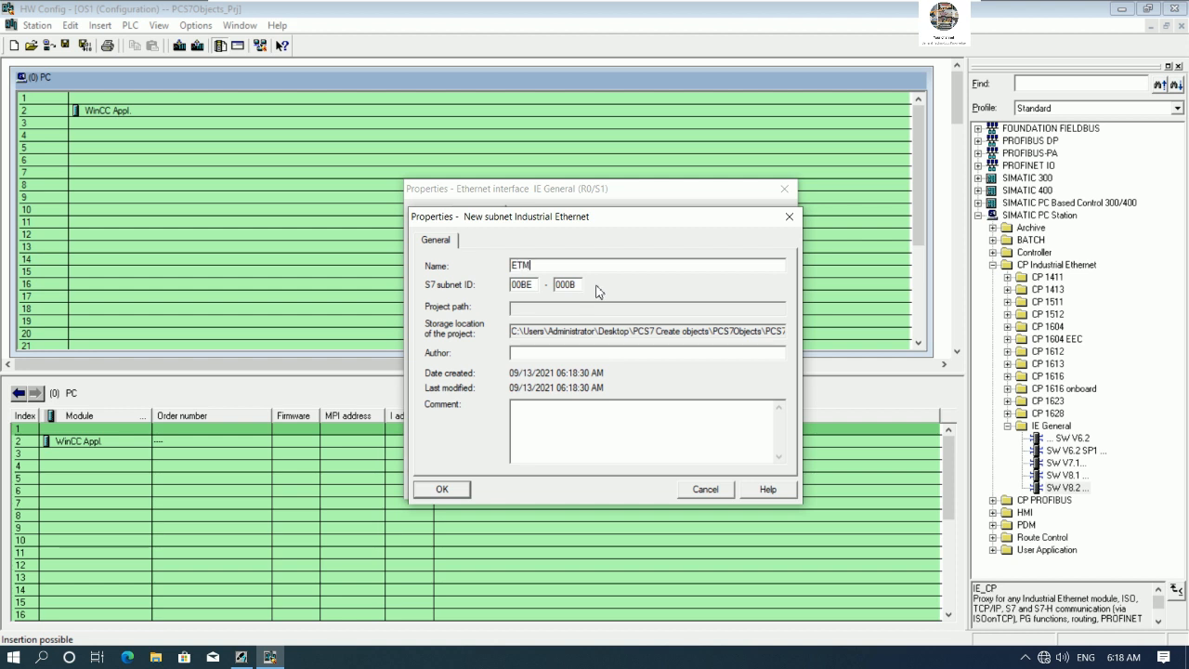
pyautogui.write('002')
pyautogui.click(438, 490)
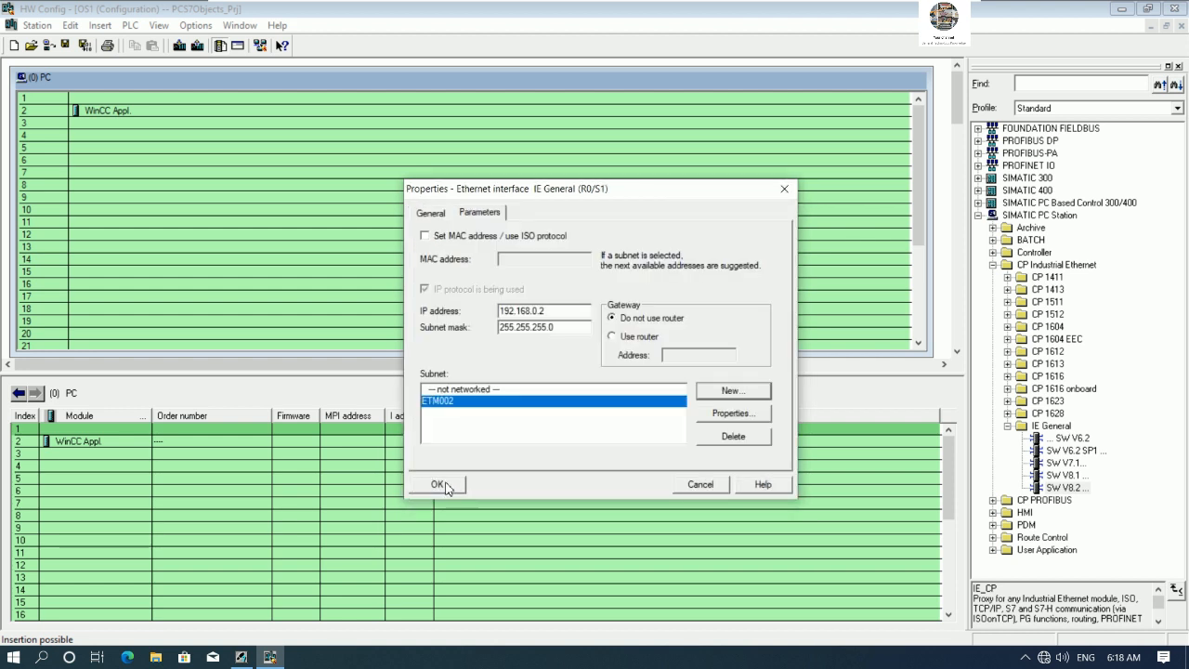
pyautogui.click(446, 487)
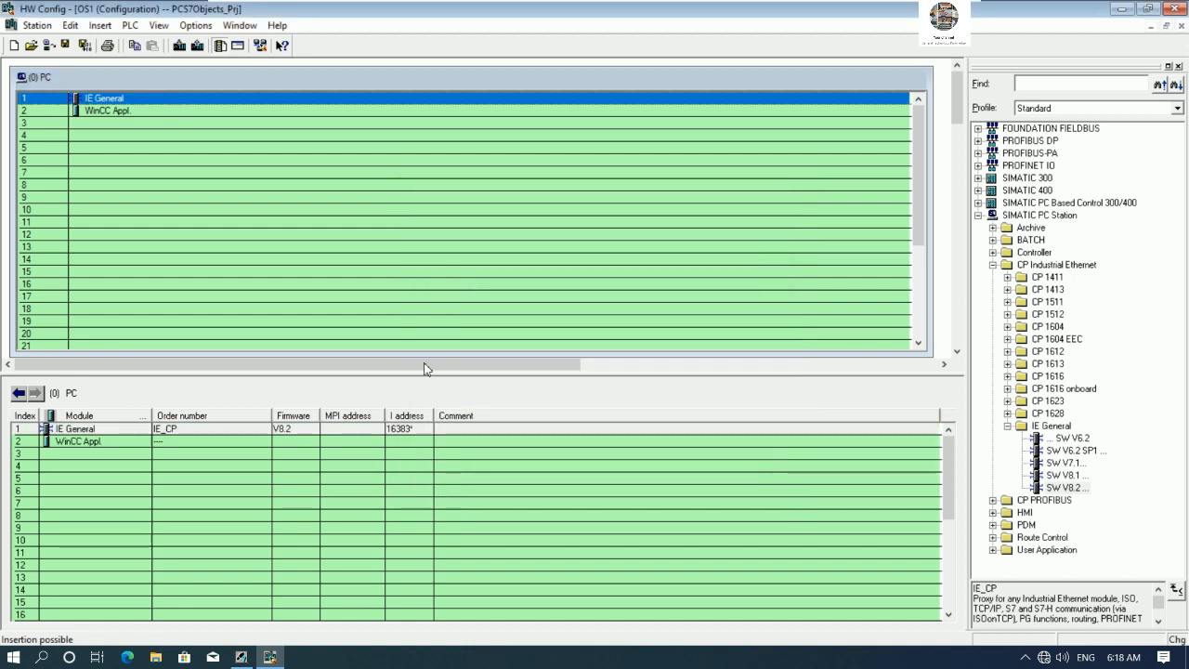
# - Save and compile the OS1 hardware configuration and close it
pyautogui.click(82, 45)
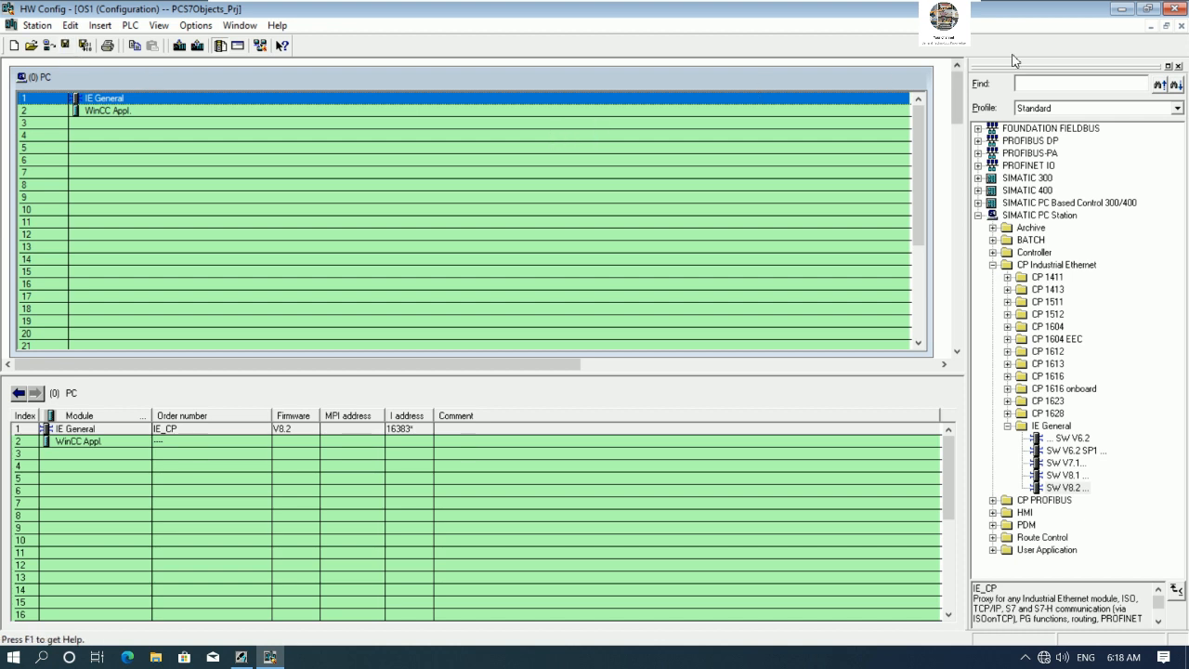
pyautogui.click(1176, 13)
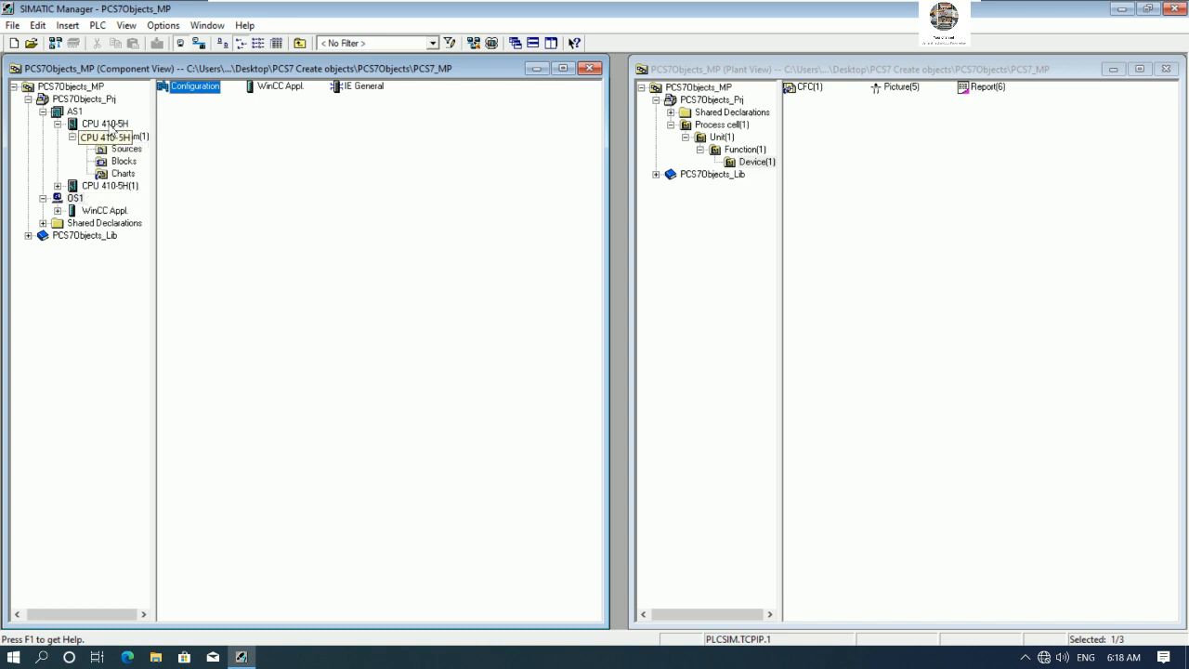
# - Browse the AS1 station's CPU and program folders and open its hardware configuration
pyautogui.click(76, 112)
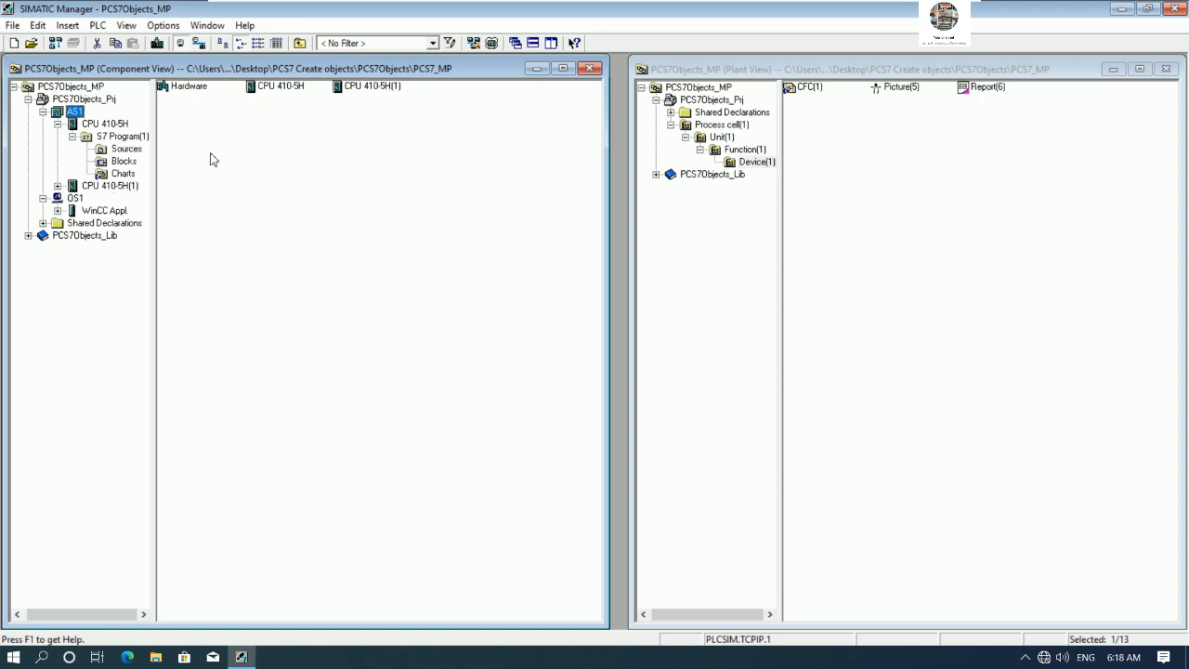
pyautogui.click(59, 185)
pyautogui.click(103, 186)
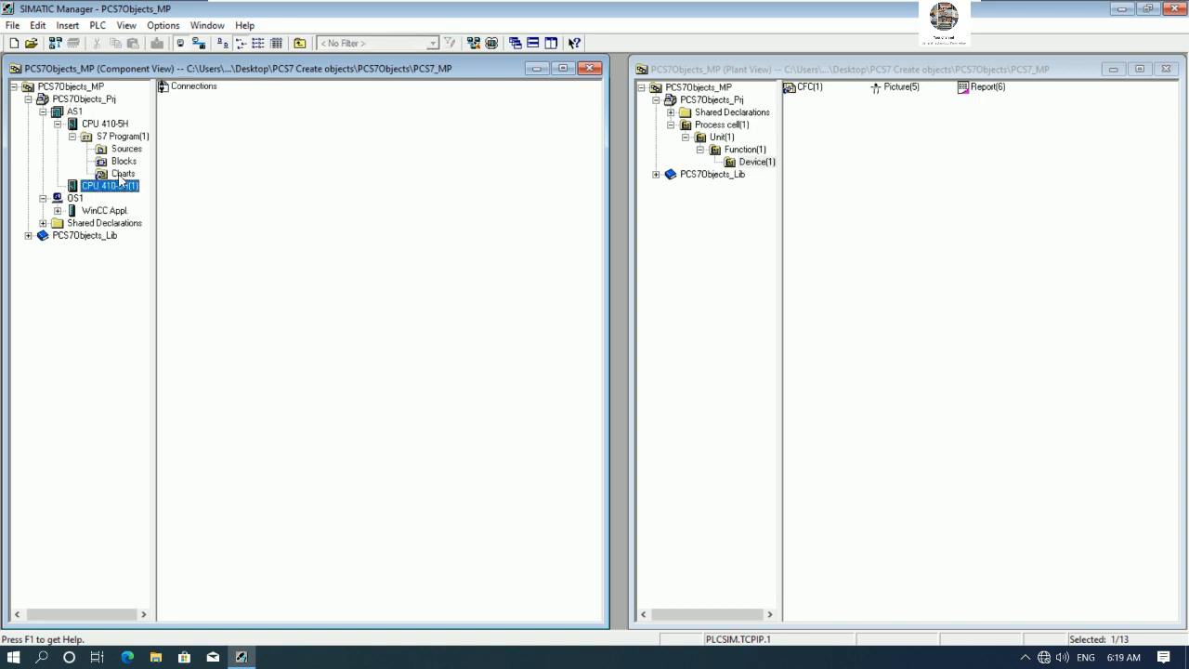
pyautogui.click(122, 173)
pyautogui.click(120, 136)
pyautogui.click(115, 124)
pyautogui.click(77, 113)
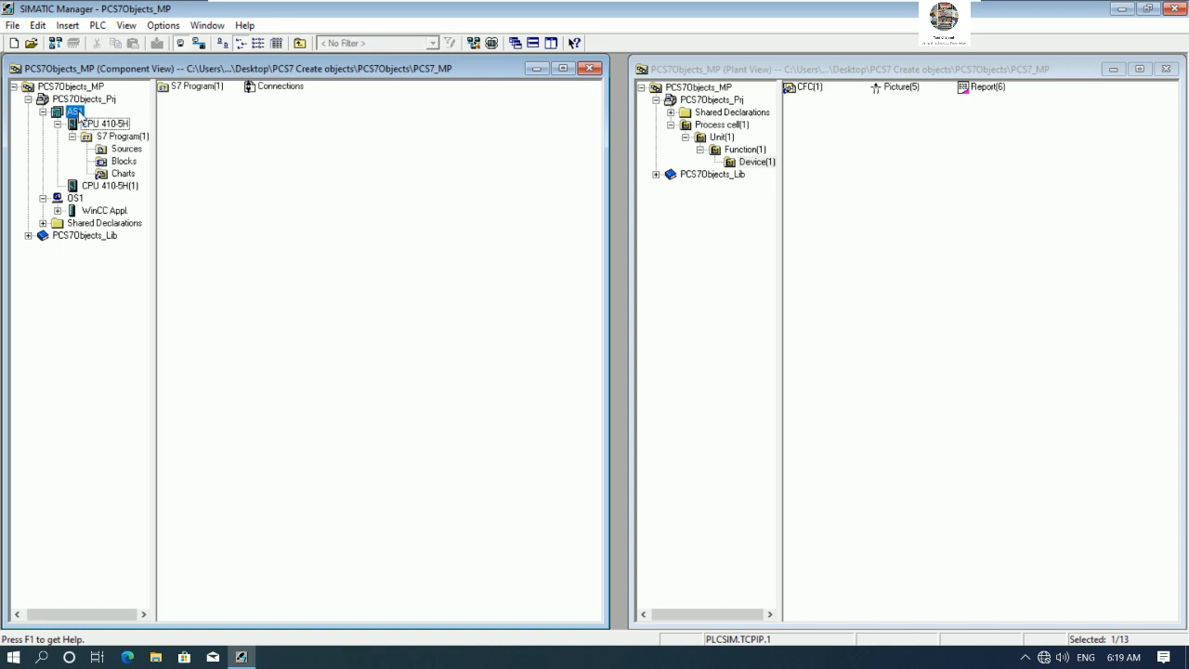
pyautogui.doubleClick(191, 89)
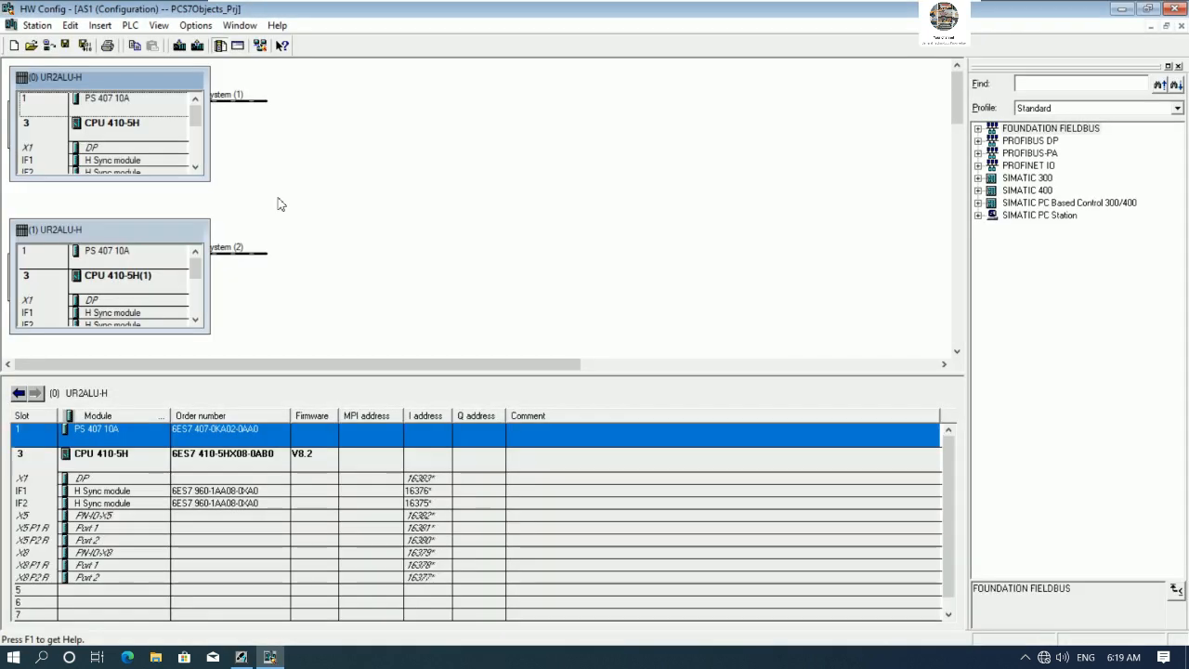
# - Network the first CPU's PN-IO-X5 interface on a new Industrial Ethernet subnet named ETM001
pyautogui.moveTo(211, 180); pyautogui.dragTo(459, 212)
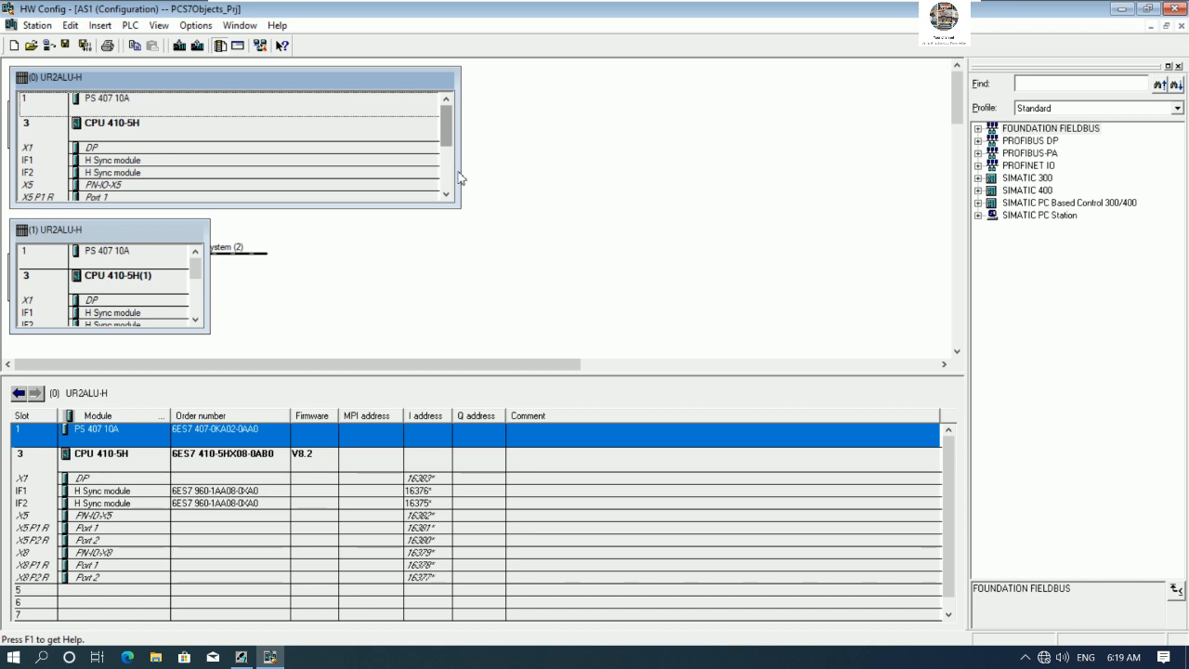
pyautogui.moveTo(458, 206); pyautogui.dragTo(463, 209)
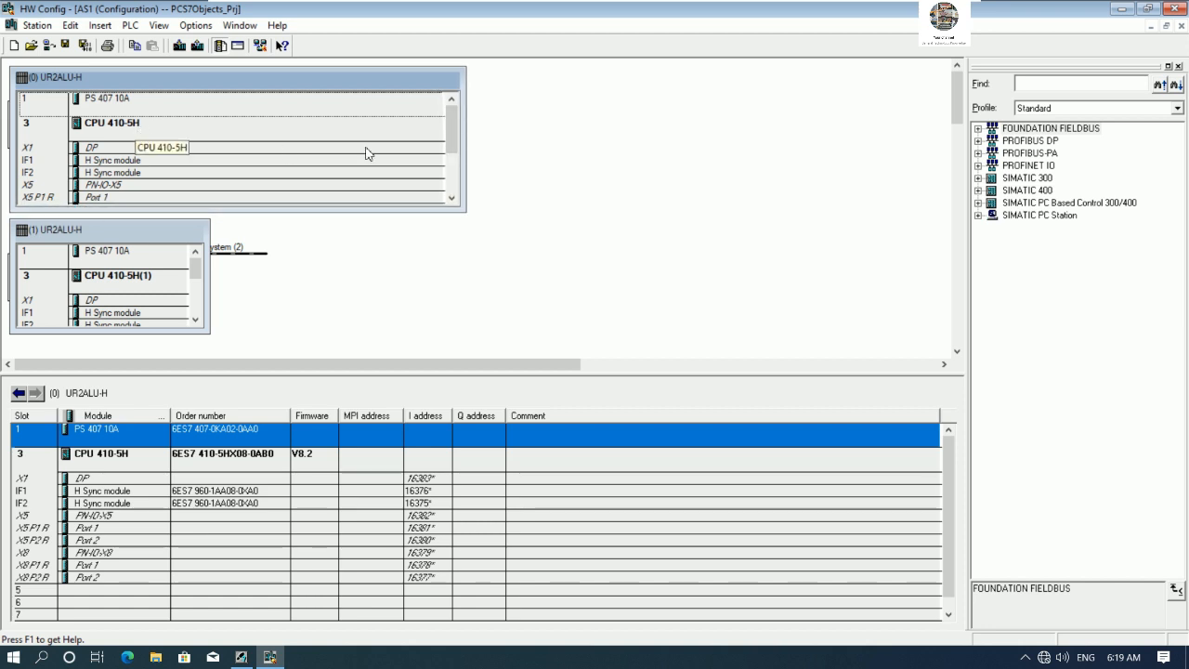
pyautogui.moveTo(446, 156); pyautogui.dragTo(454, 165)
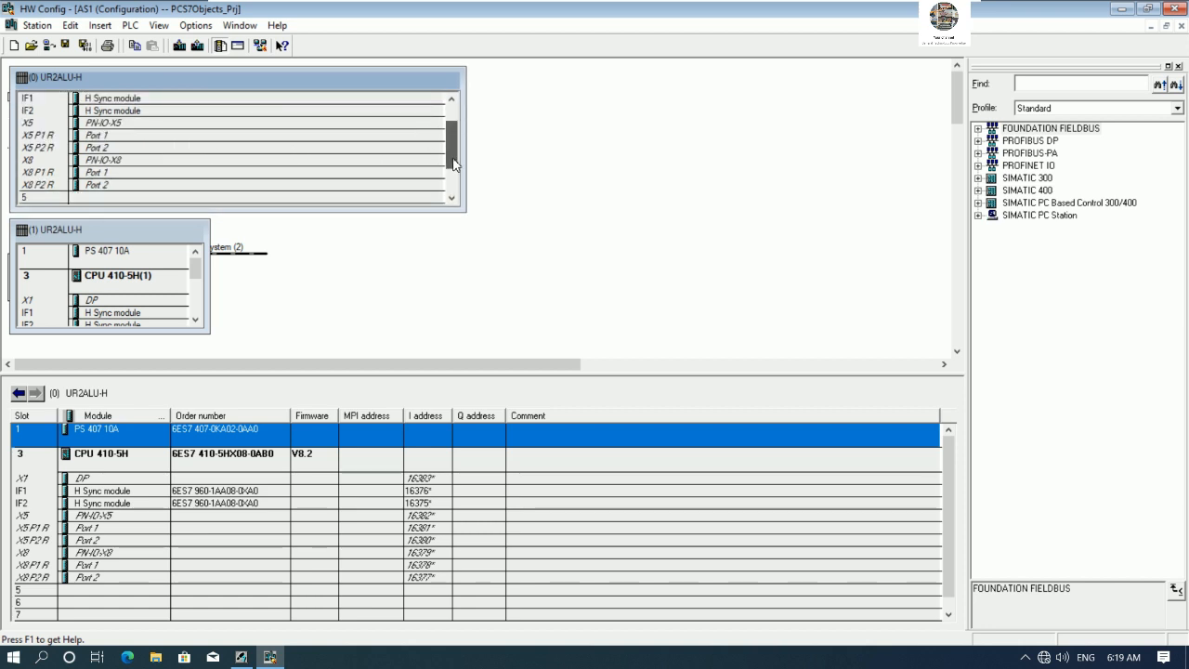
pyautogui.click(132, 128)
pyautogui.doubleClick(132, 127)
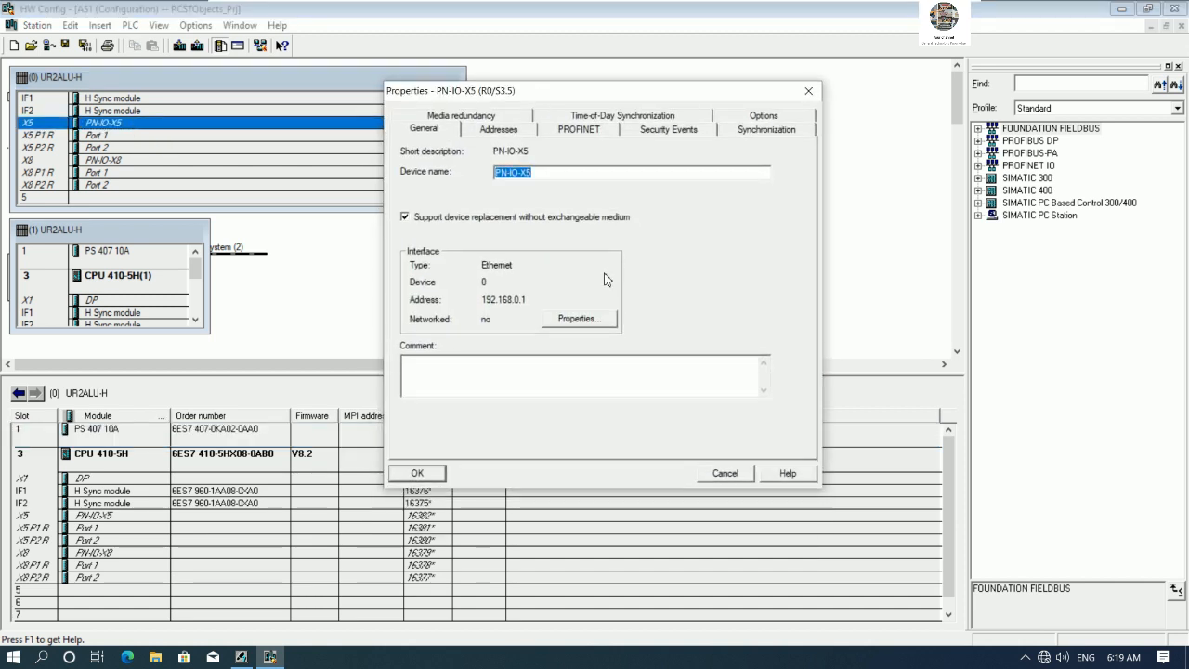
pyautogui.click(575, 319)
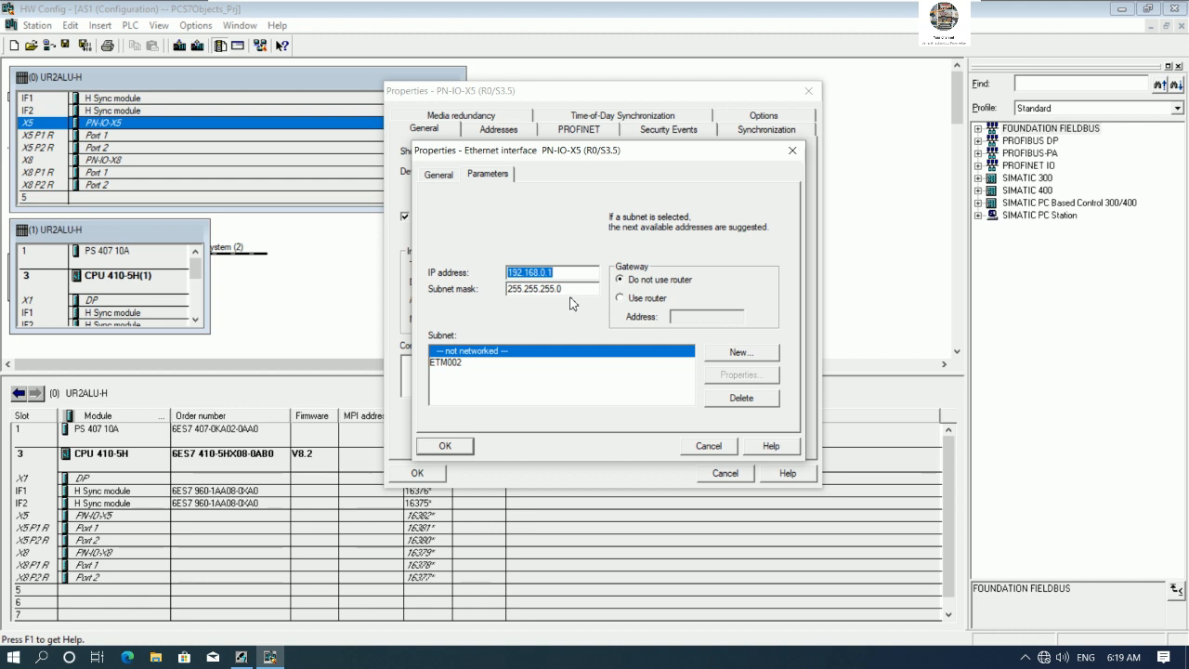
pyautogui.click(740, 353)
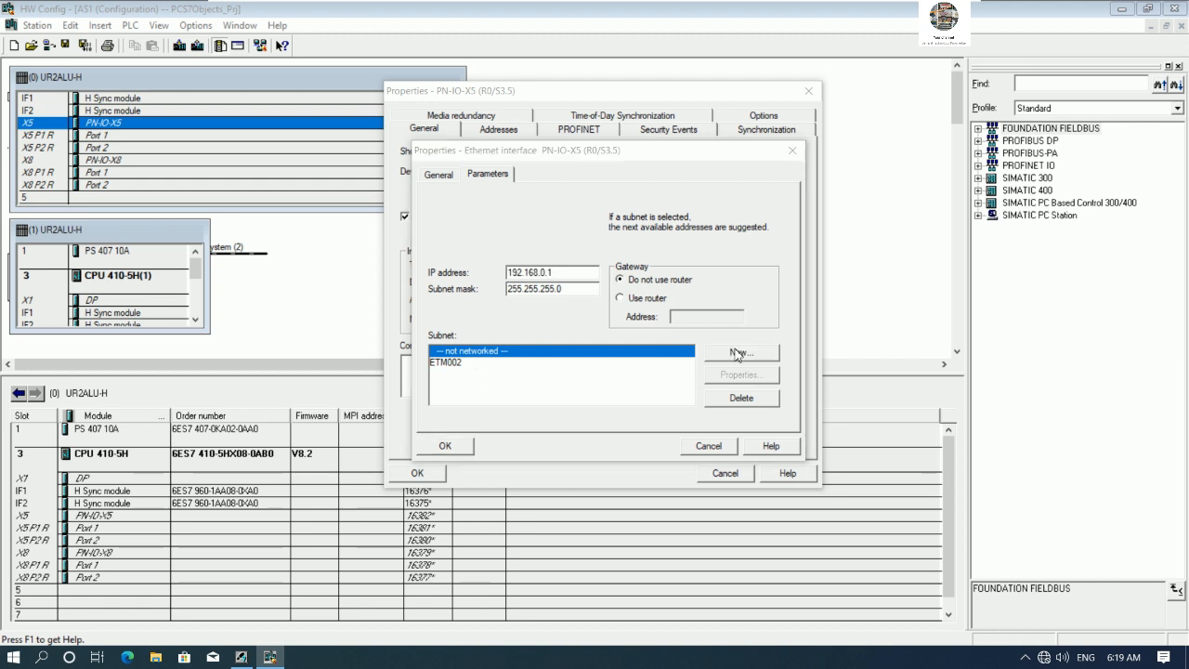
pyautogui.press('BackSpace')
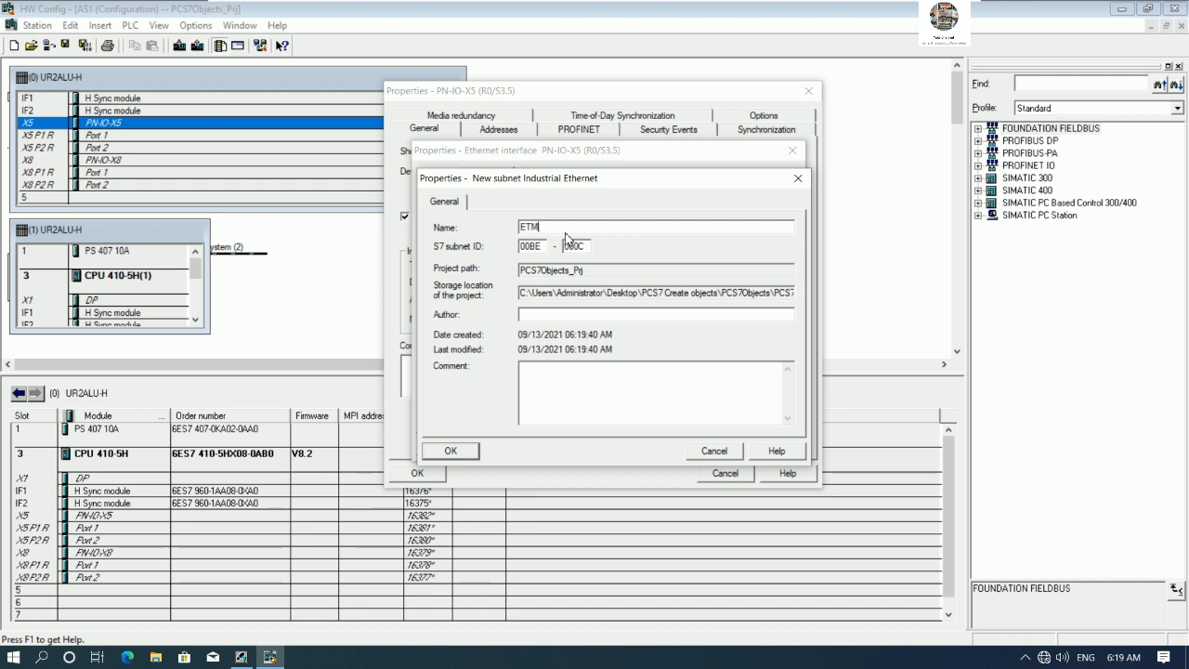
pyautogui.write('ETM001')
pyautogui.click(453, 452)
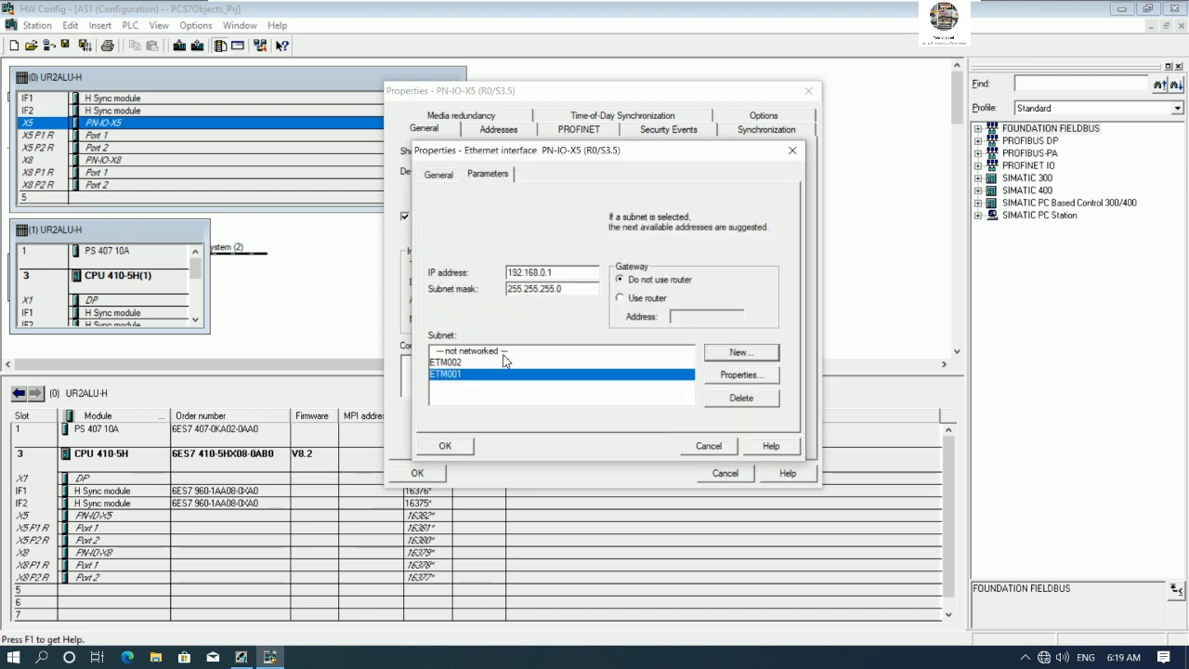
pyautogui.click(445, 446)
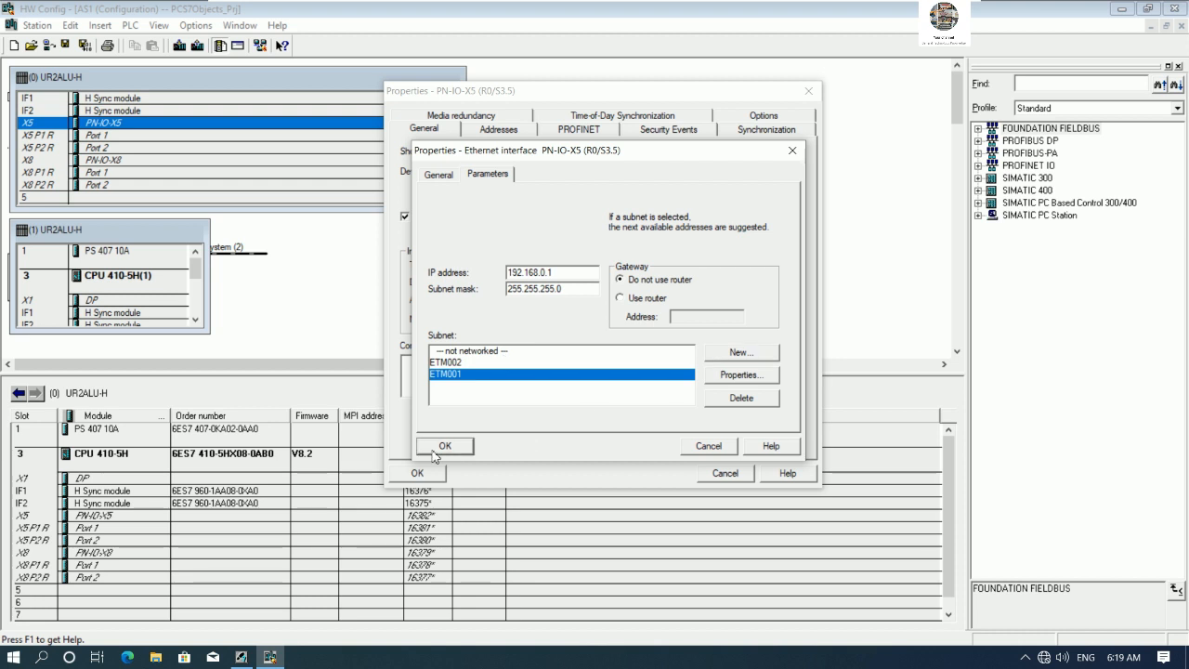
pyautogui.click(418, 473)
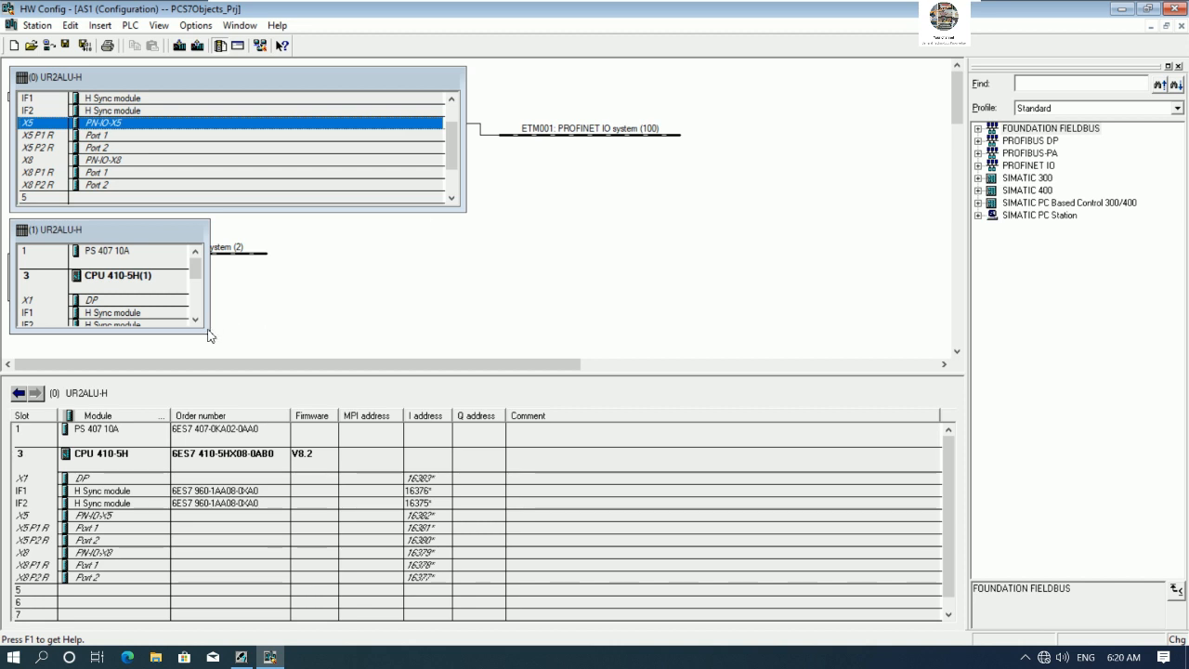
# - Enlarge the second rack view and open the network configuration in NetPro
pyautogui.moveTo(247, 254); pyautogui.dragTo(469, 274)
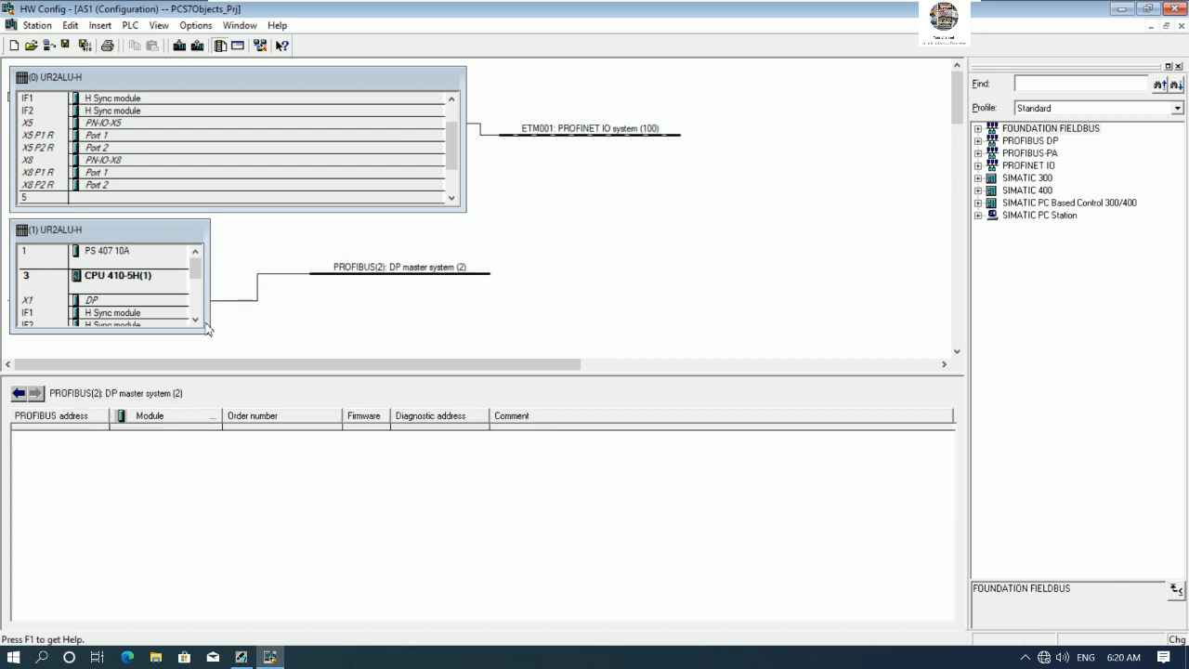
pyautogui.moveTo(208, 332); pyautogui.dragTo(370, 353)
pyautogui.moveTo(447, 273); pyautogui.dragTo(568, 273)
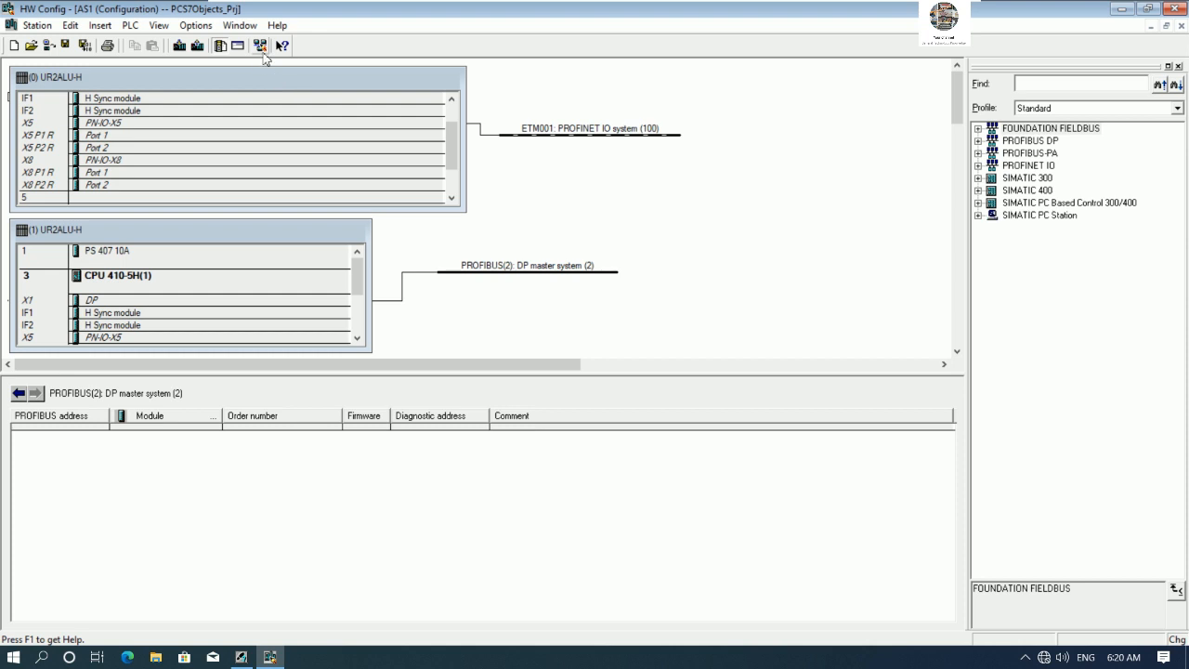
pyautogui.click(260, 44)
pyautogui.click(495, 363)
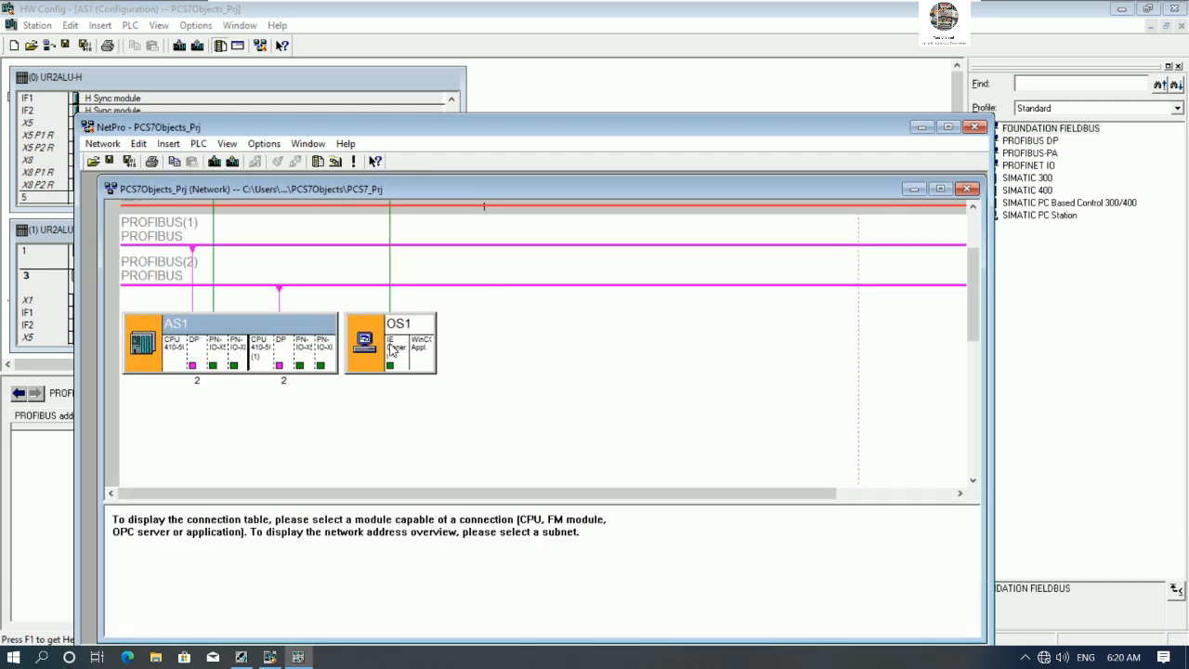
# - Try twice to insert an S7 connection from the OS1 WinCC application to an AS1 CPU
pyautogui.click(392, 349)
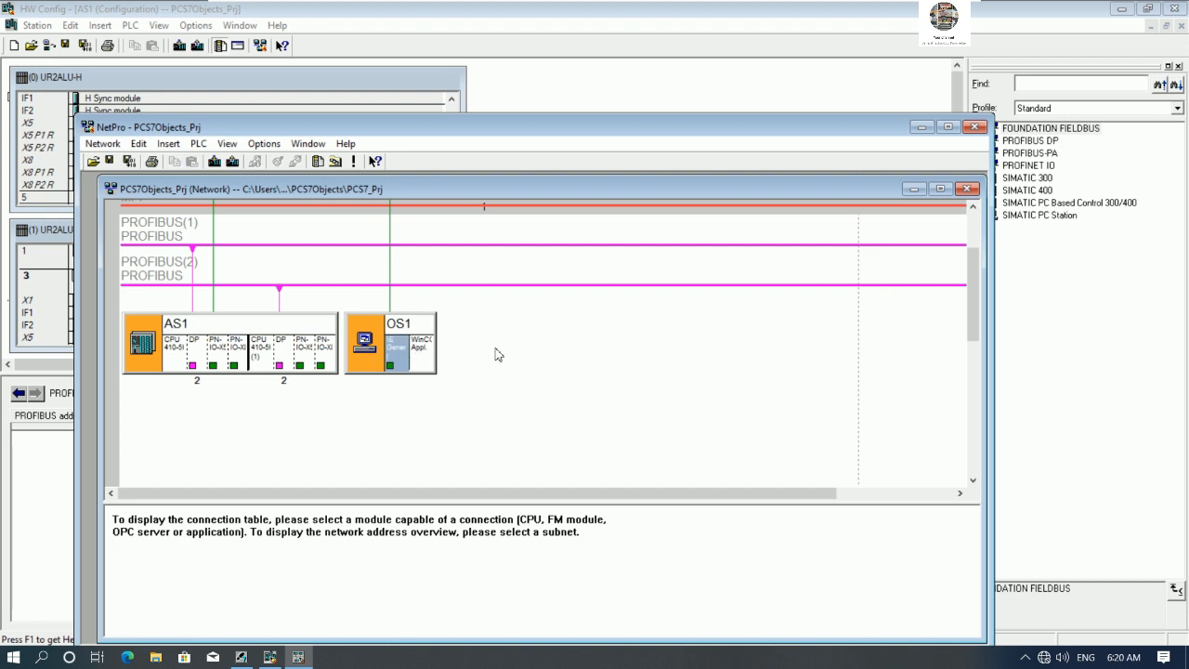
pyautogui.click(429, 354)
pyautogui.rightClick(427, 356)
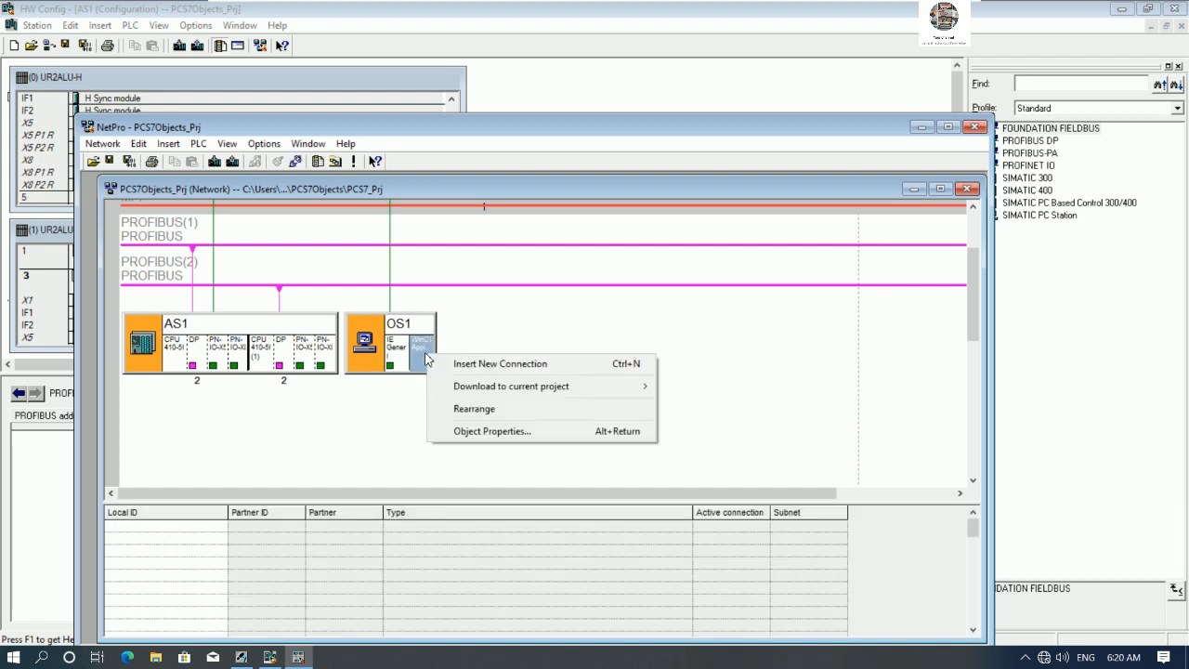
pyautogui.click(480, 365)
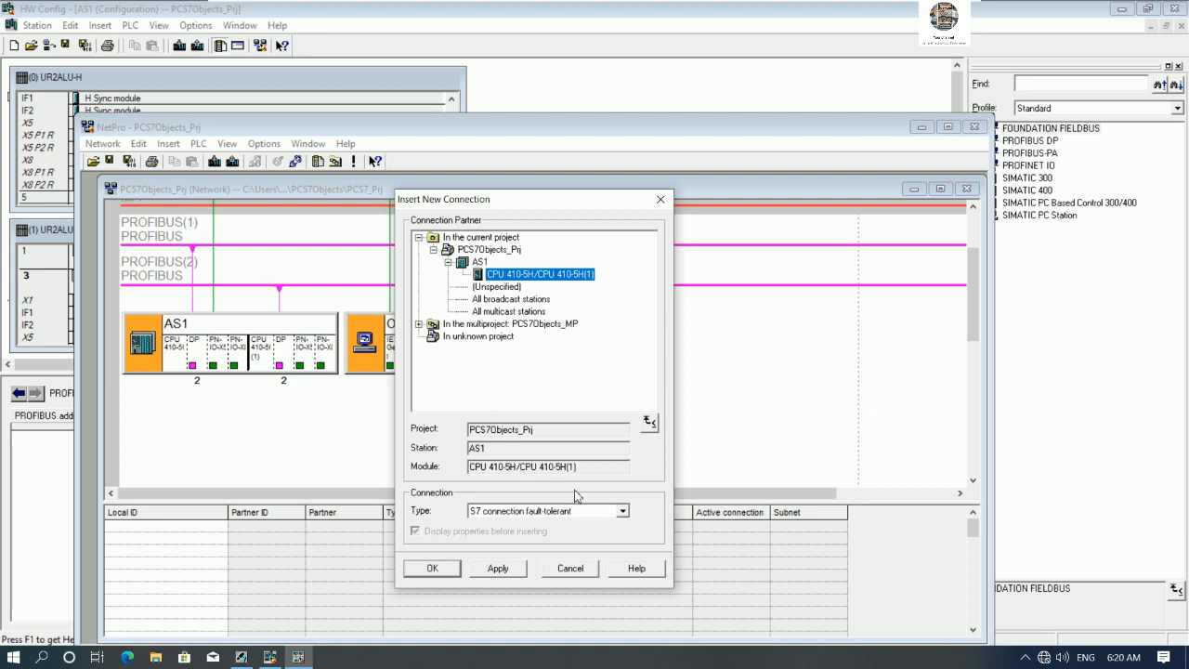
pyautogui.click(623, 510)
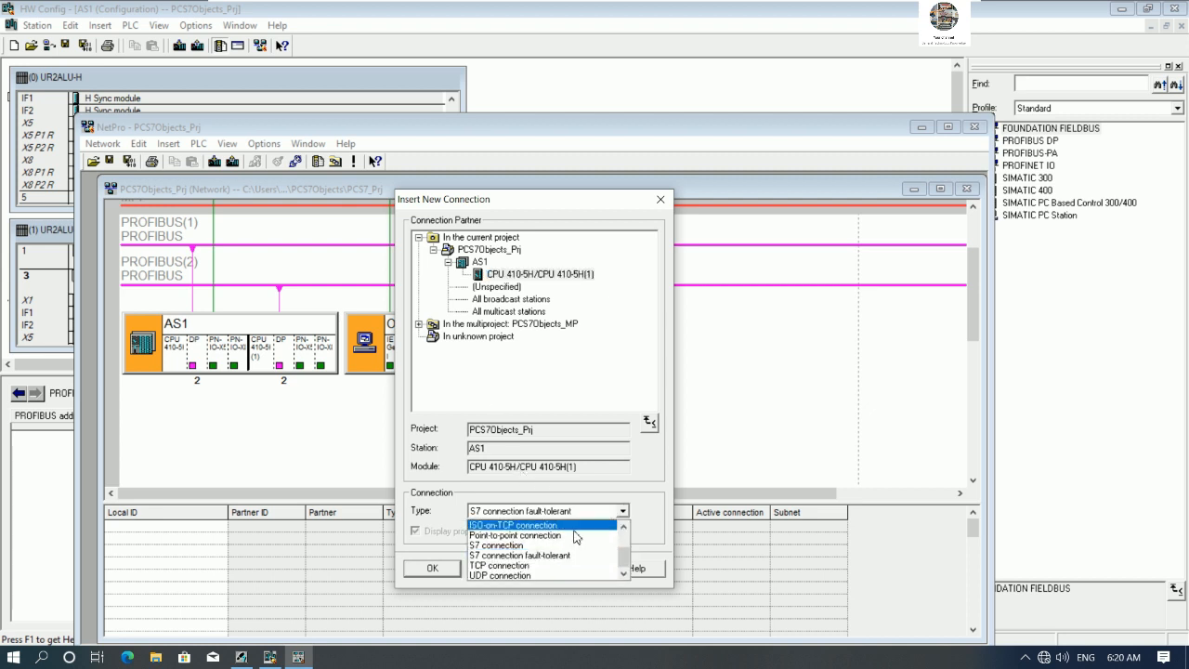
pyautogui.click(531, 548)
pyautogui.click(450, 567)
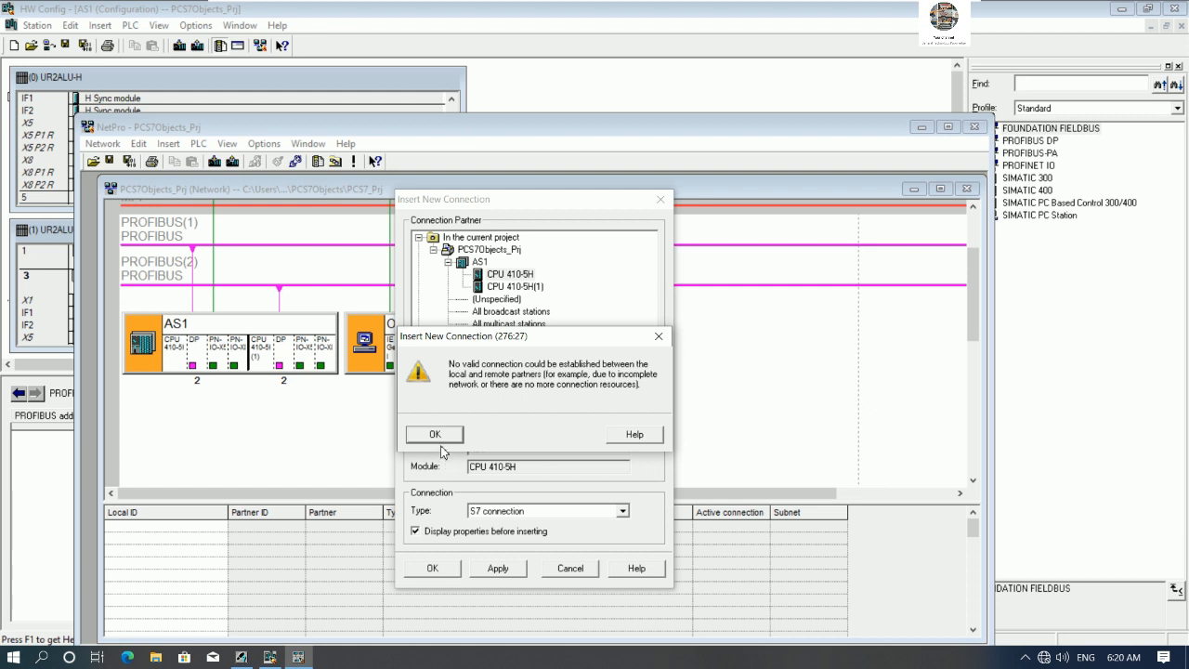
pyautogui.click(434, 433)
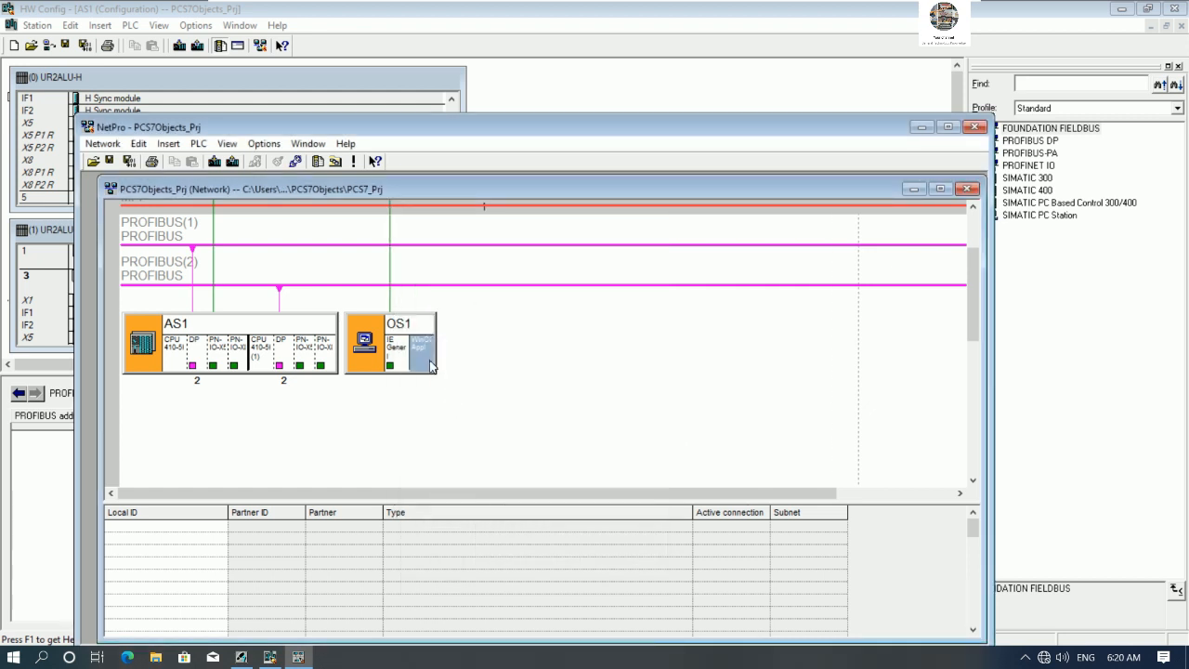
pyautogui.rightClick(421, 361)
pyautogui.click(445, 365)
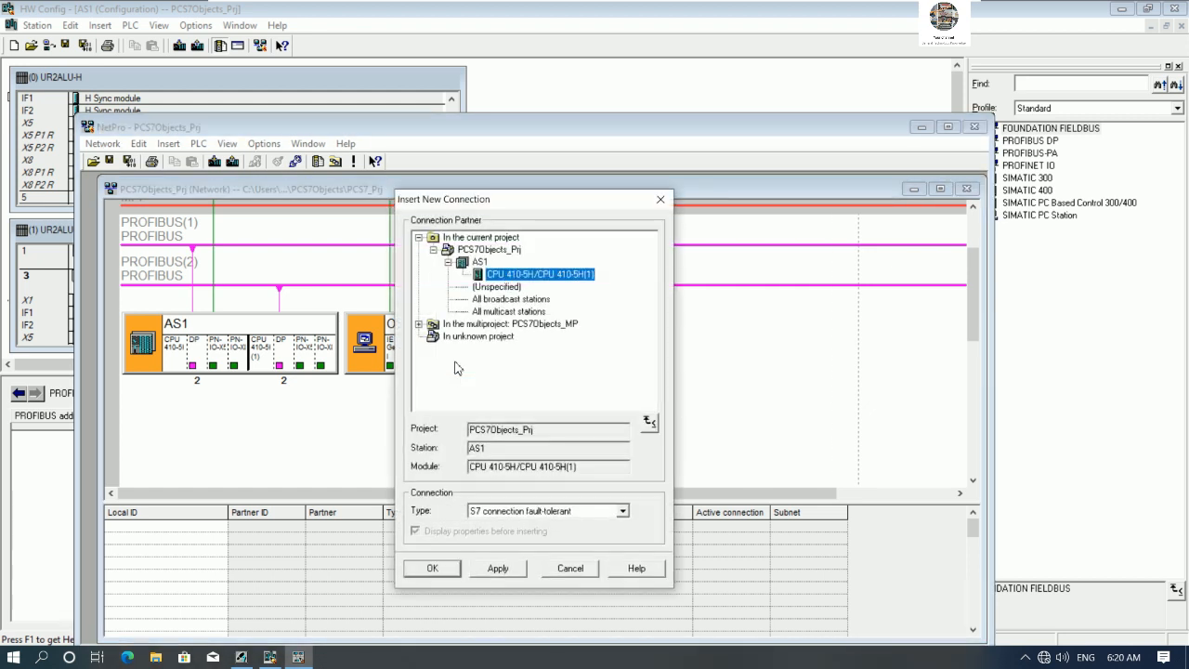
pyautogui.click(548, 511)
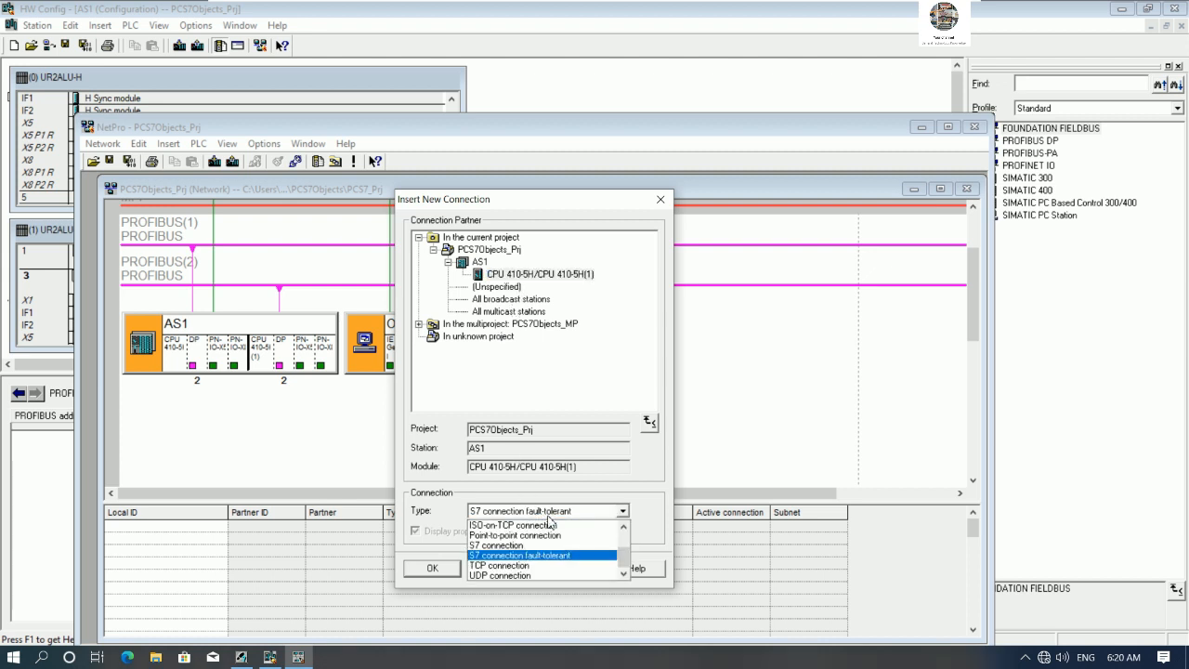
pyautogui.click(509, 546)
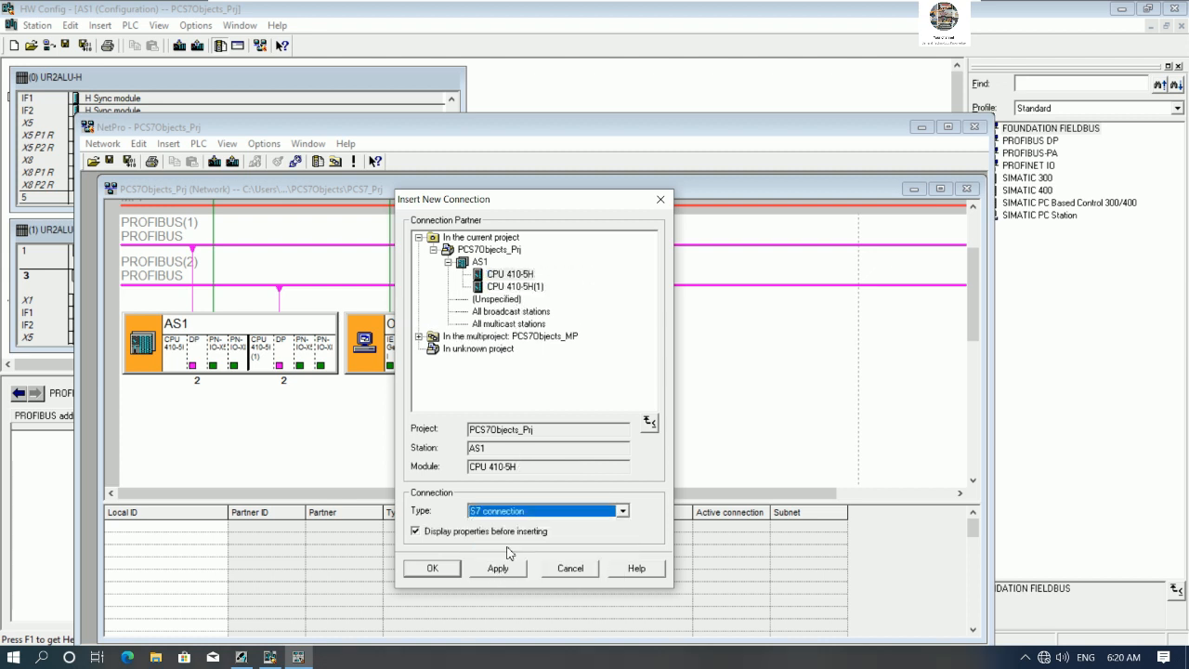
pyautogui.click(511, 275)
pyautogui.click(435, 568)
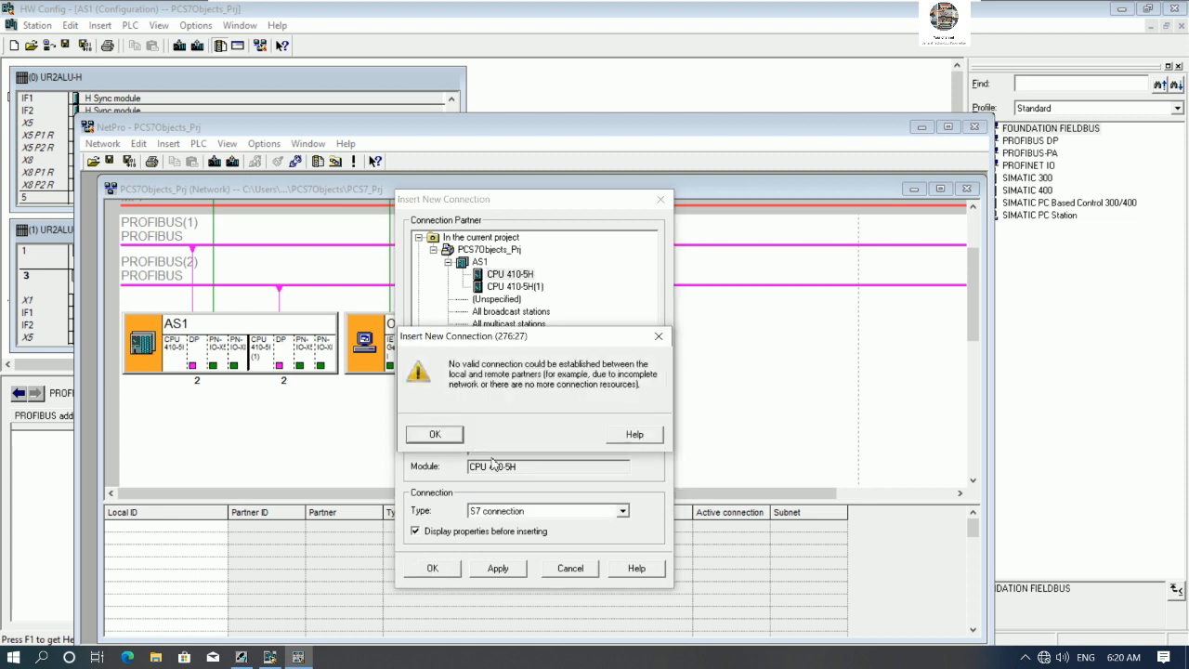
pyautogui.click(436, 435)
pyautogui.click(585, 411)
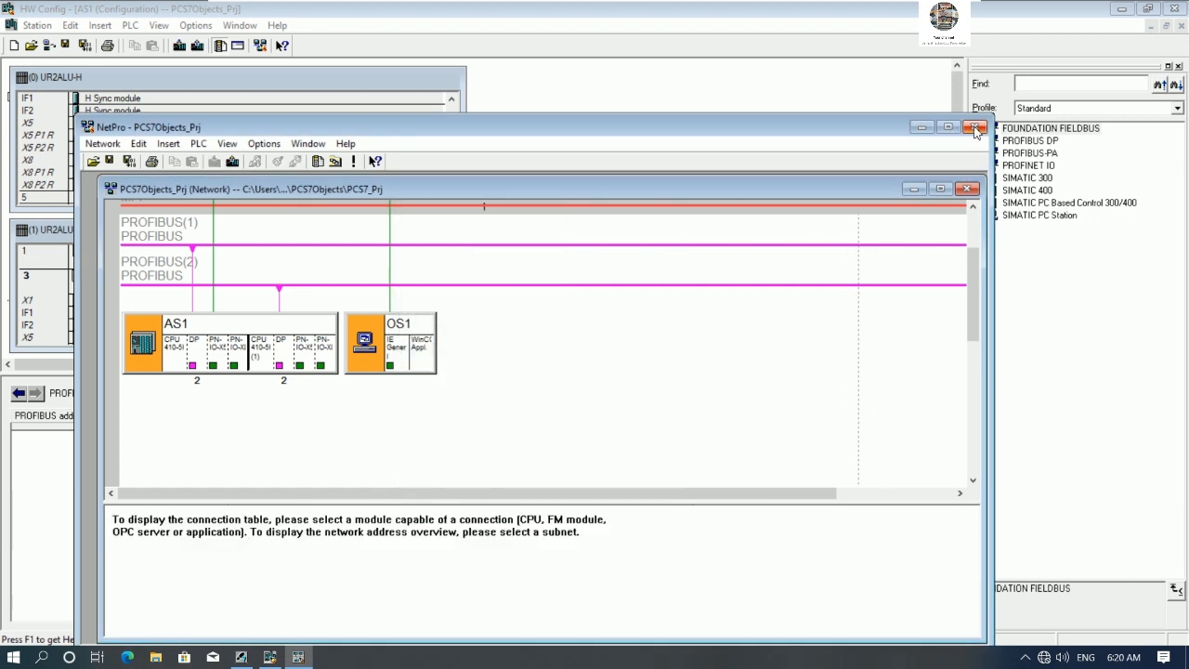
# - Close NetPro without saving the graphical positions, and close the AS1 hardware configuration
pyautogui.click(975, 128)
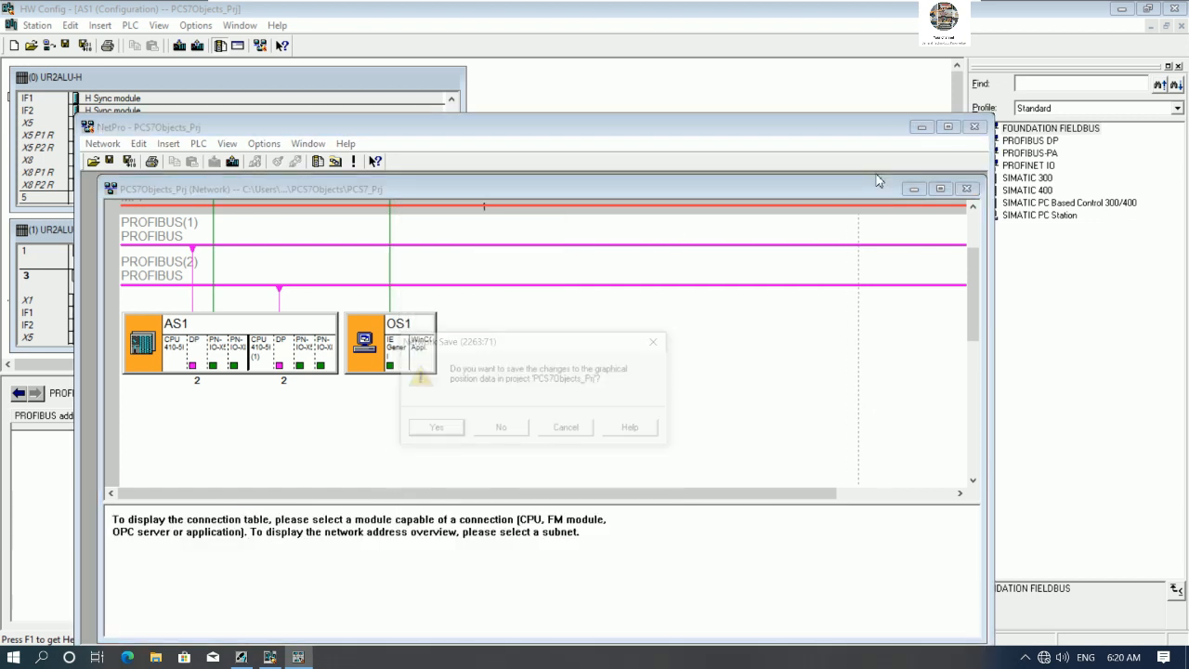
pyautogui.click(501, 433)
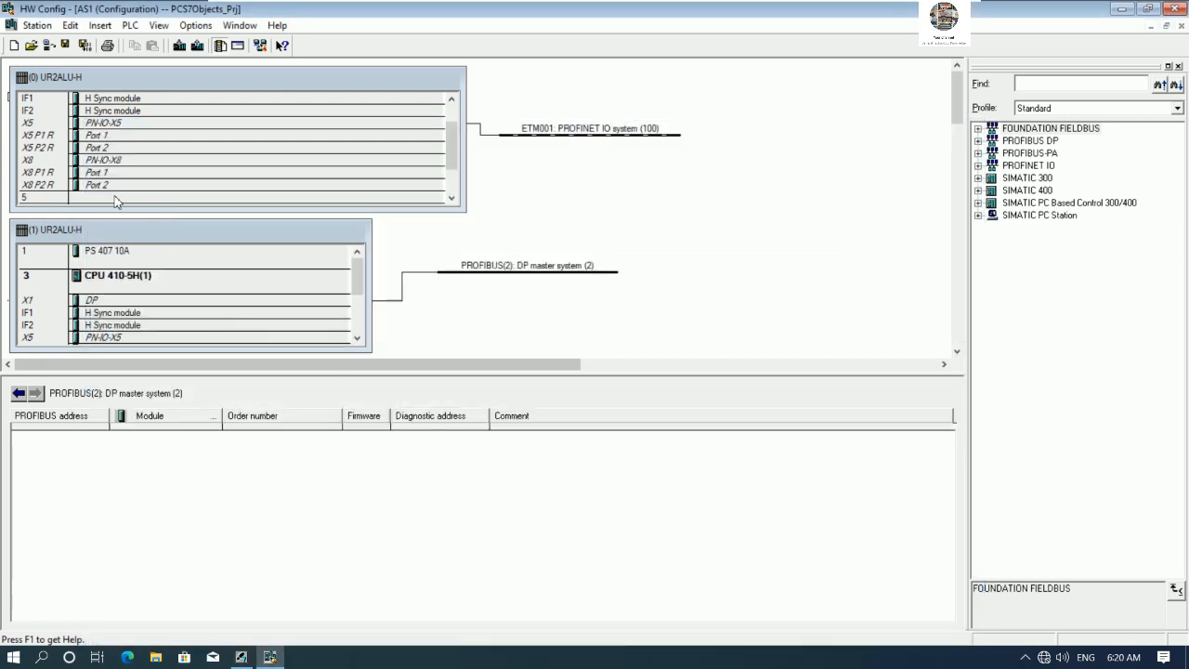
pyautogui.moveTo(454, 164); pyautogui.dragTo(459, 145)
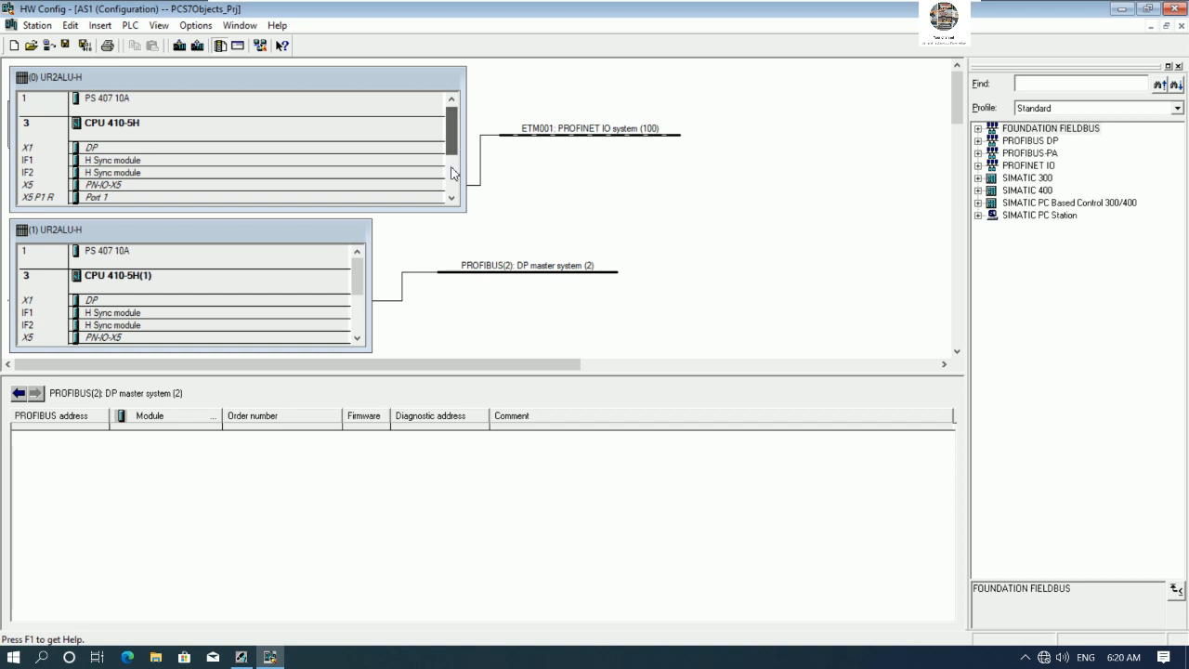
pyautogui.click(1174, 8)
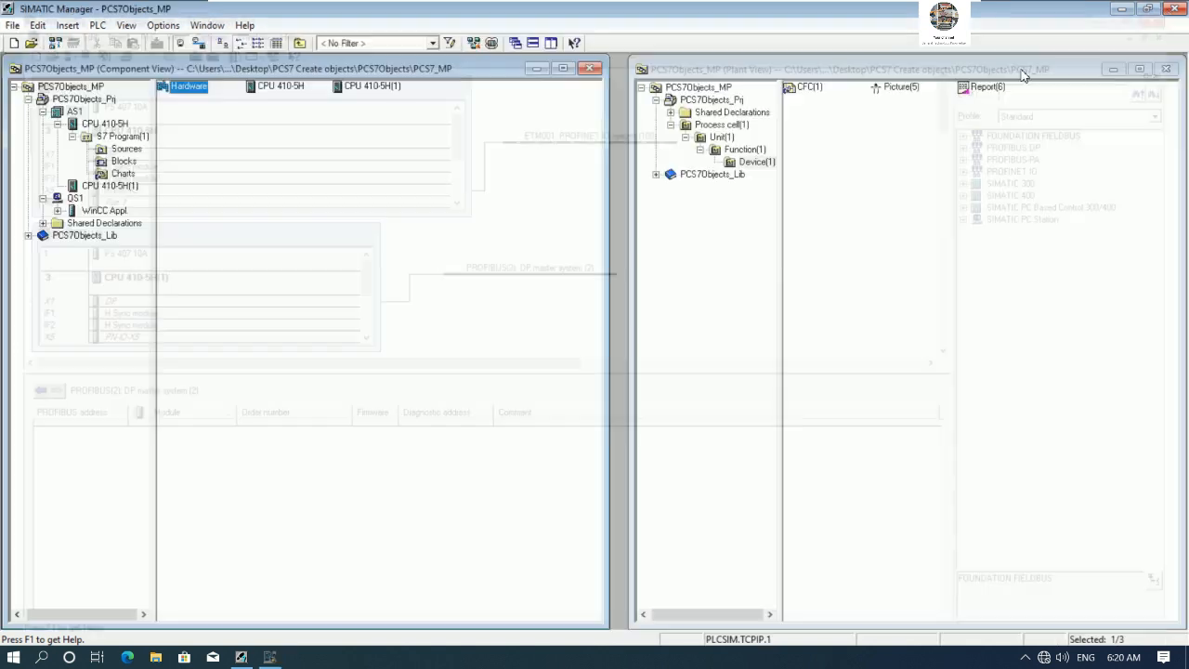
# - Open the OS1 hardware configuration, network its IE General interface on the ETM001 subnet, and close it
pyautogui.click(75, 198)
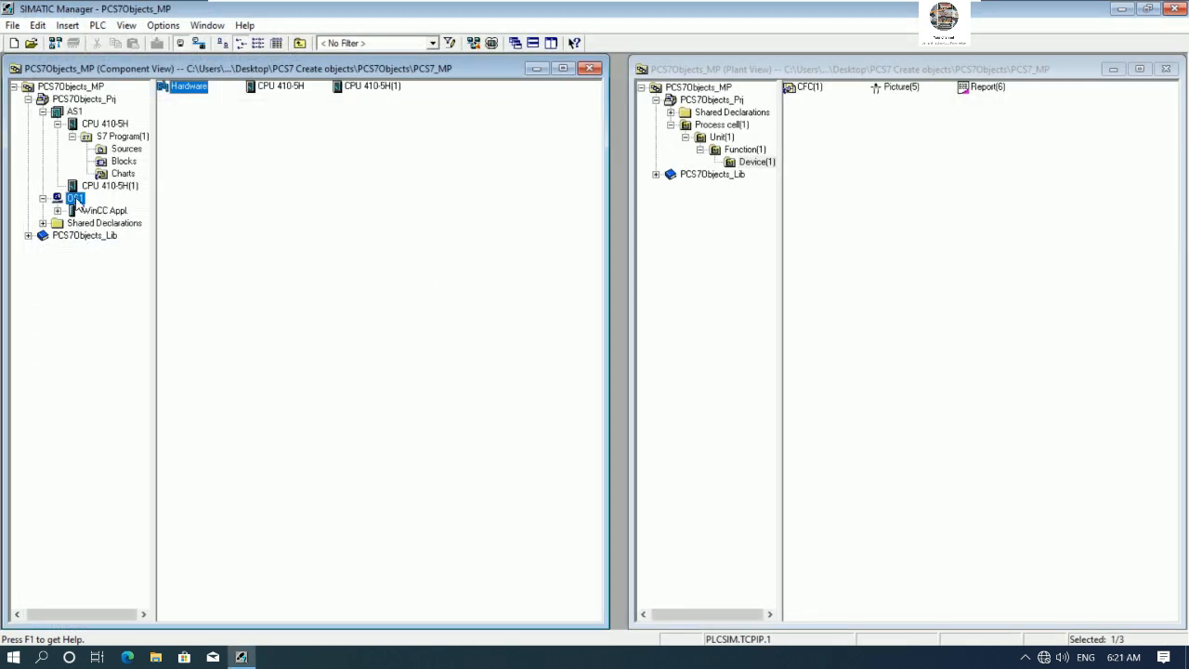
pyautogui.click(197, 86)
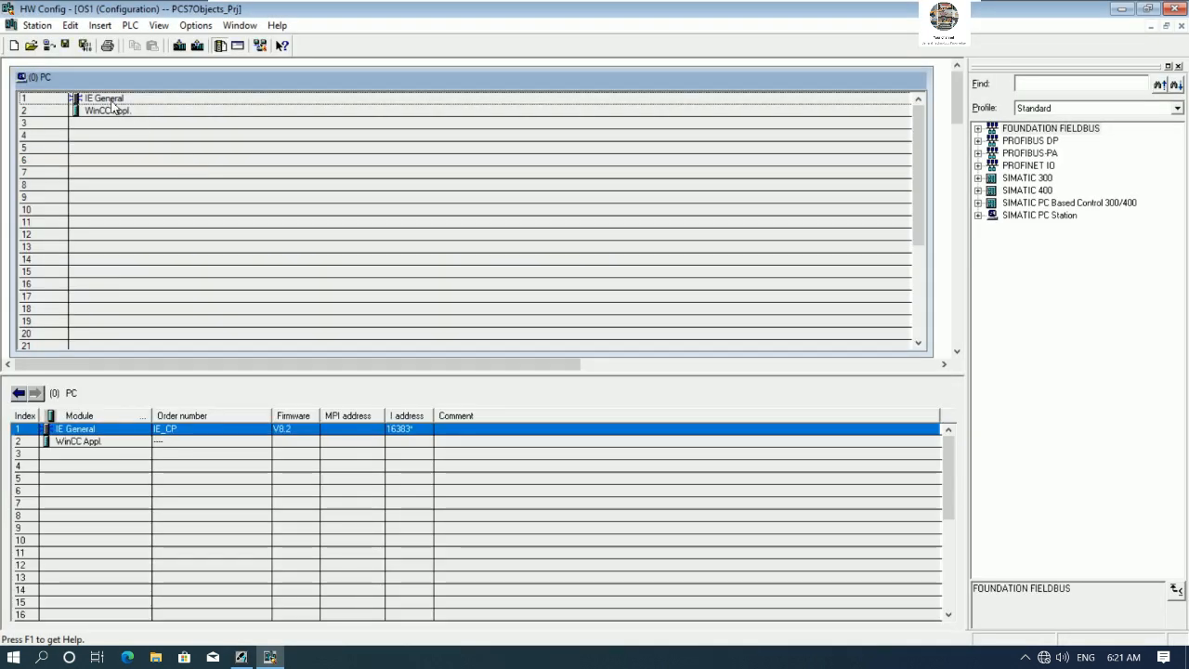
pyautogui.click(112, 103)
pyautogui.doubleClick(112, 105)
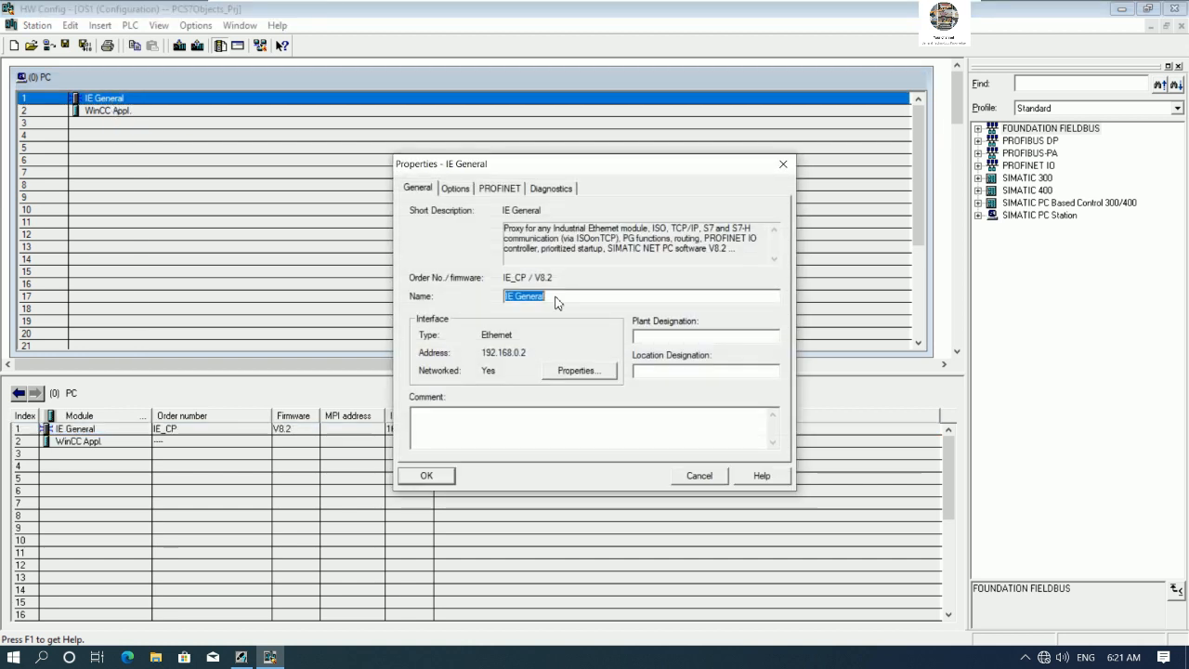
pyautogui.click(578, 370)
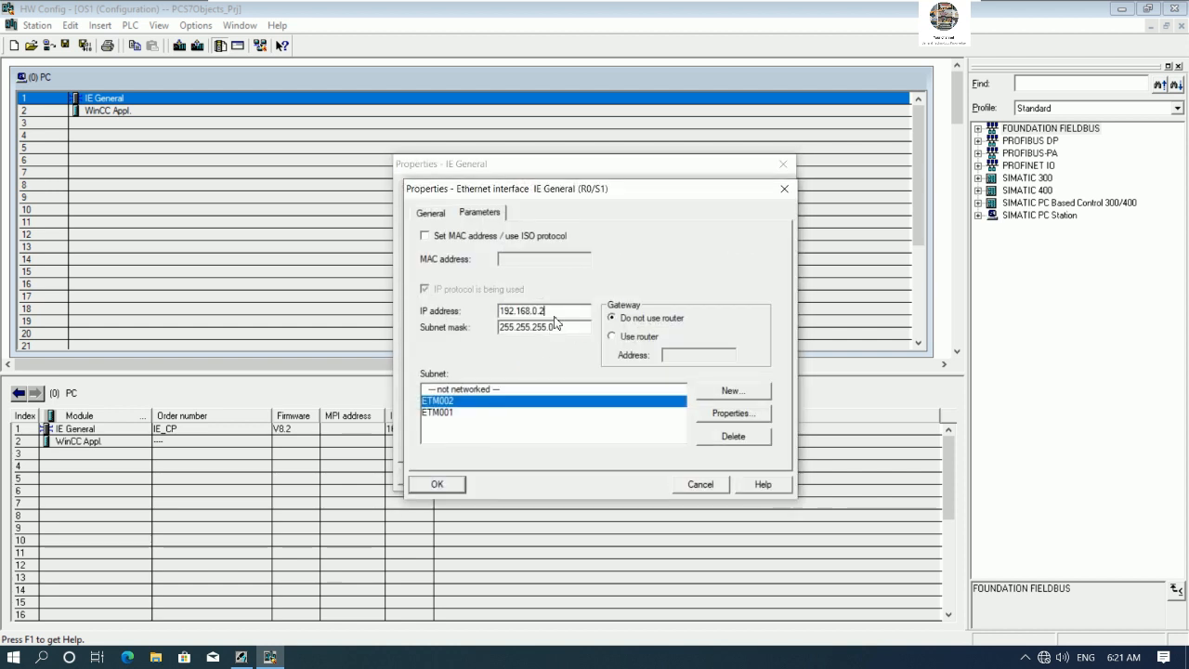
pyautogui.click(449, 414)
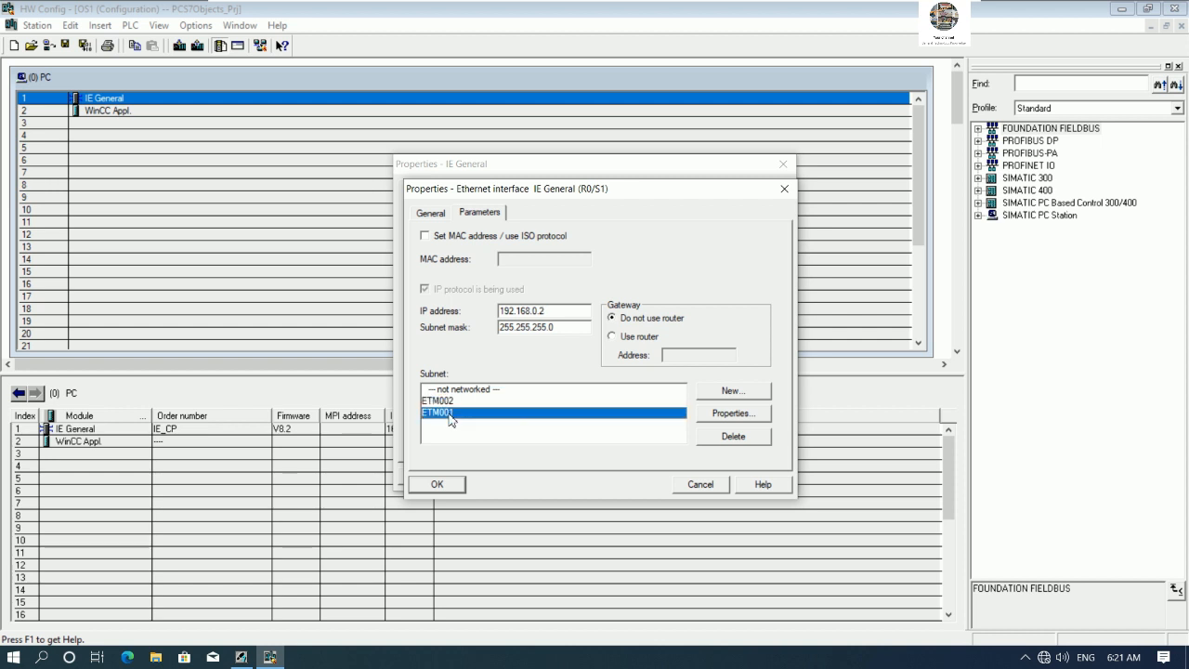
pyautogui.click(432, 483)
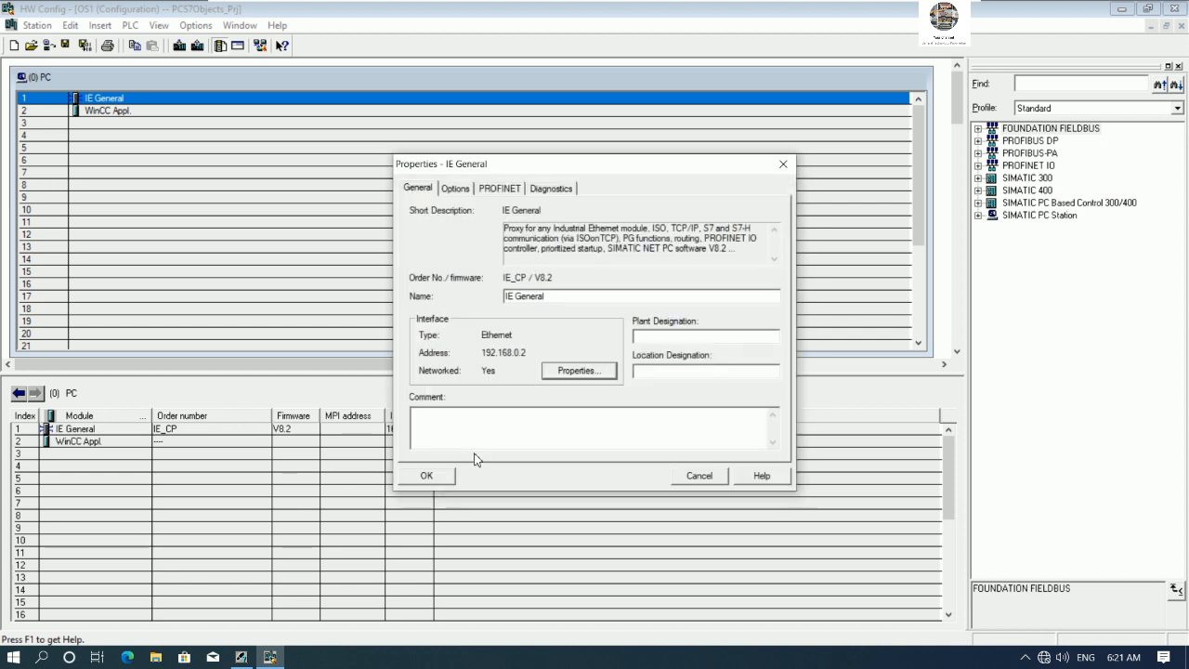
pyautogui.click(436, 479)
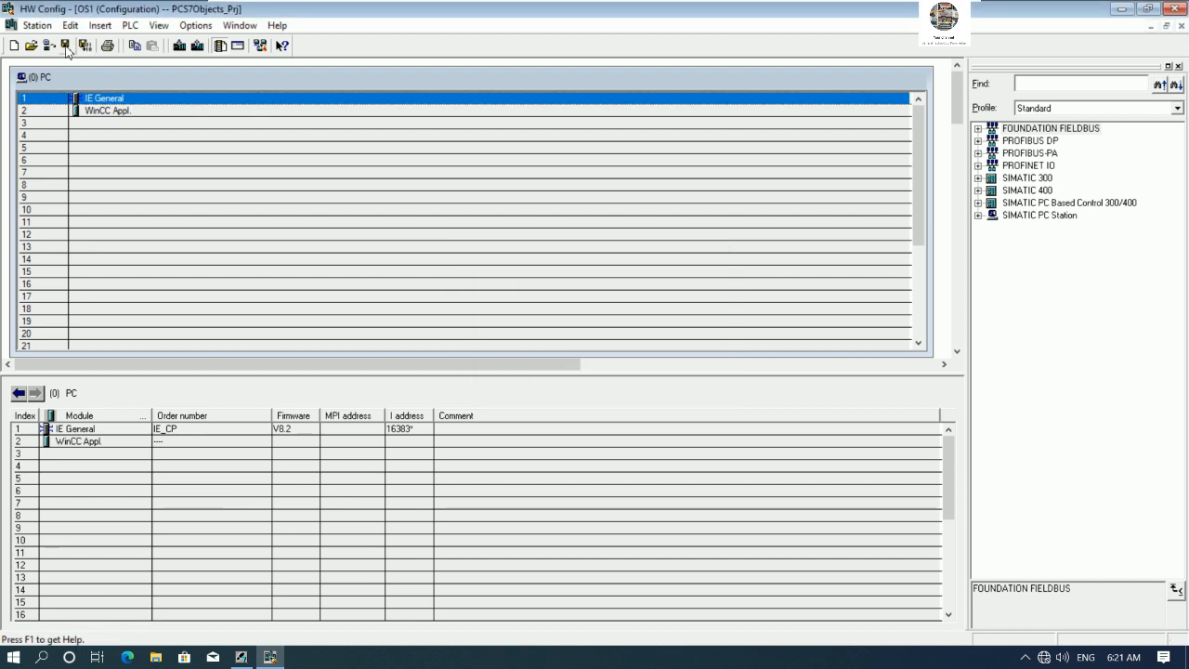
pyautogui.click(1174, 9)
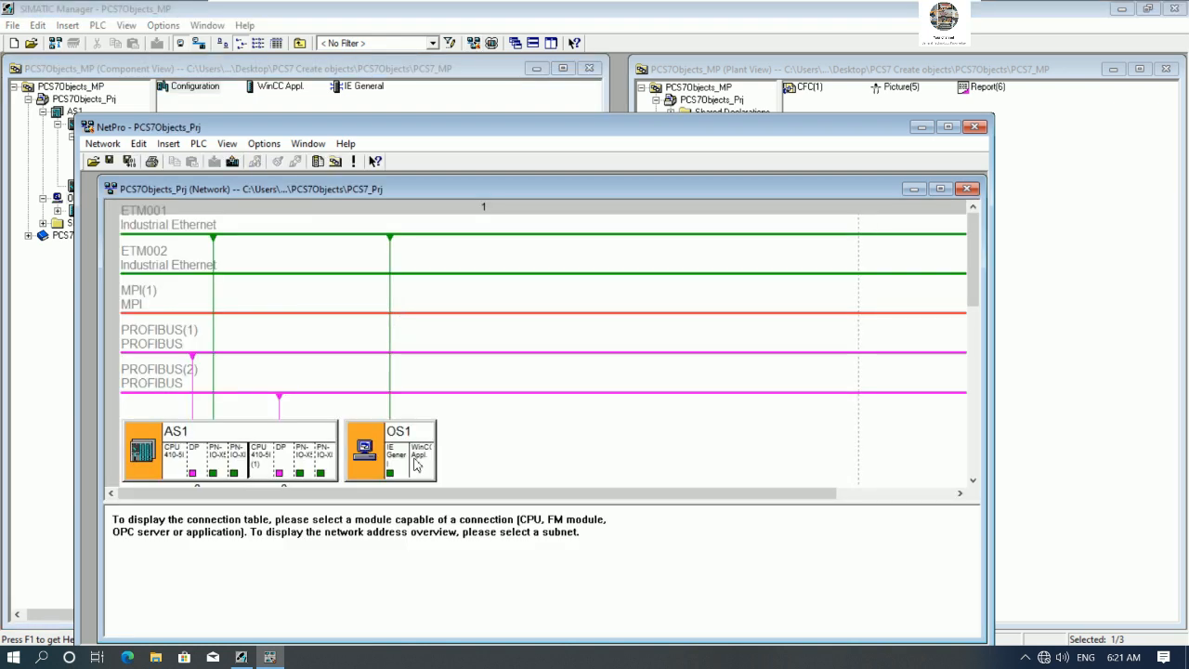
# - Insert an S7 connection from the OS1 WinCC application to the AS1 CPU 410-5H over ETM001
pyautogui.rightClick(418, 469)
pyautogui.click(446, 474)
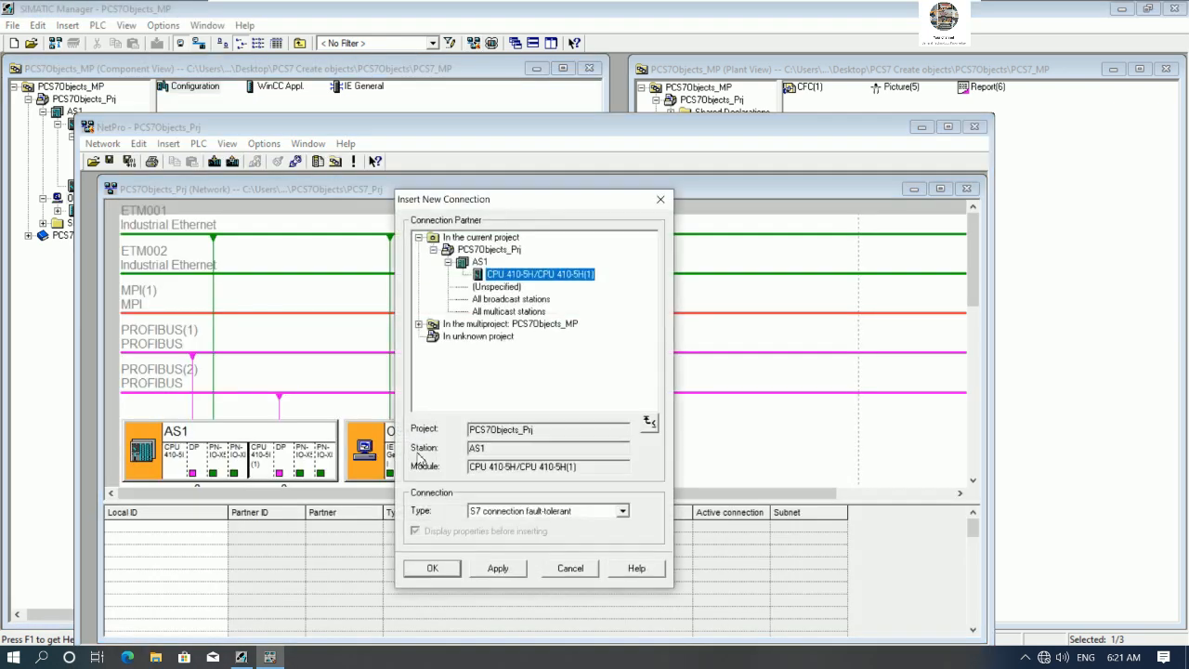
pyautogui.click(622, 510)
pyautogui.click(520, 524)
pyautogui.click(443, 573)
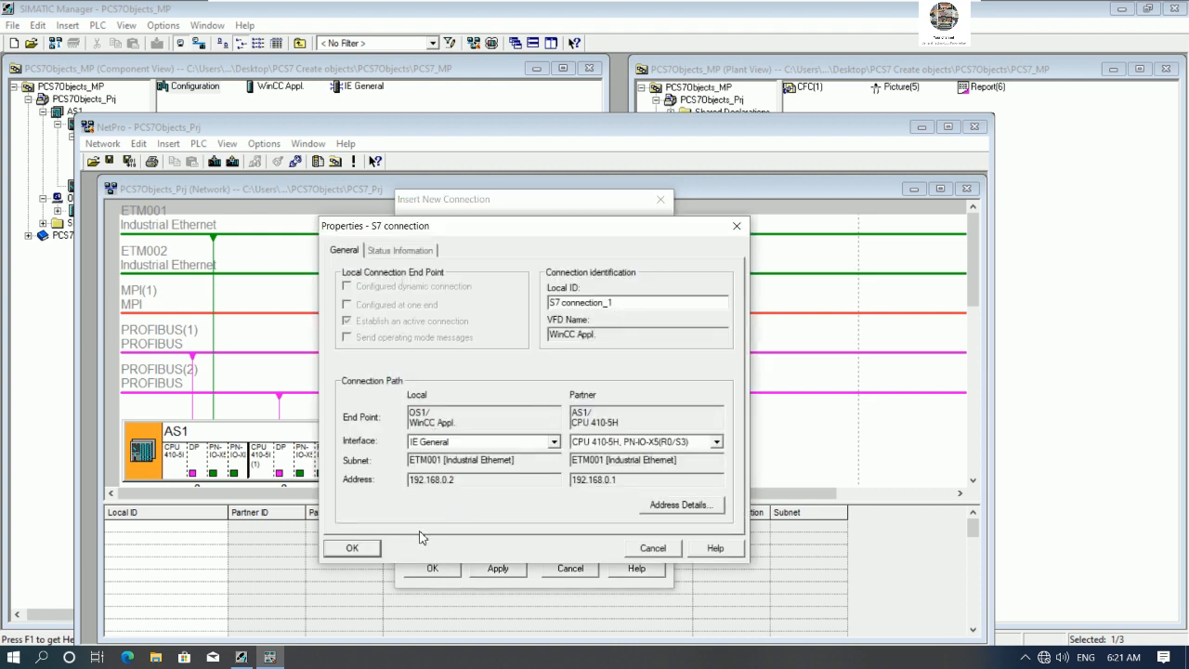
pyautogui.click(353, 547)
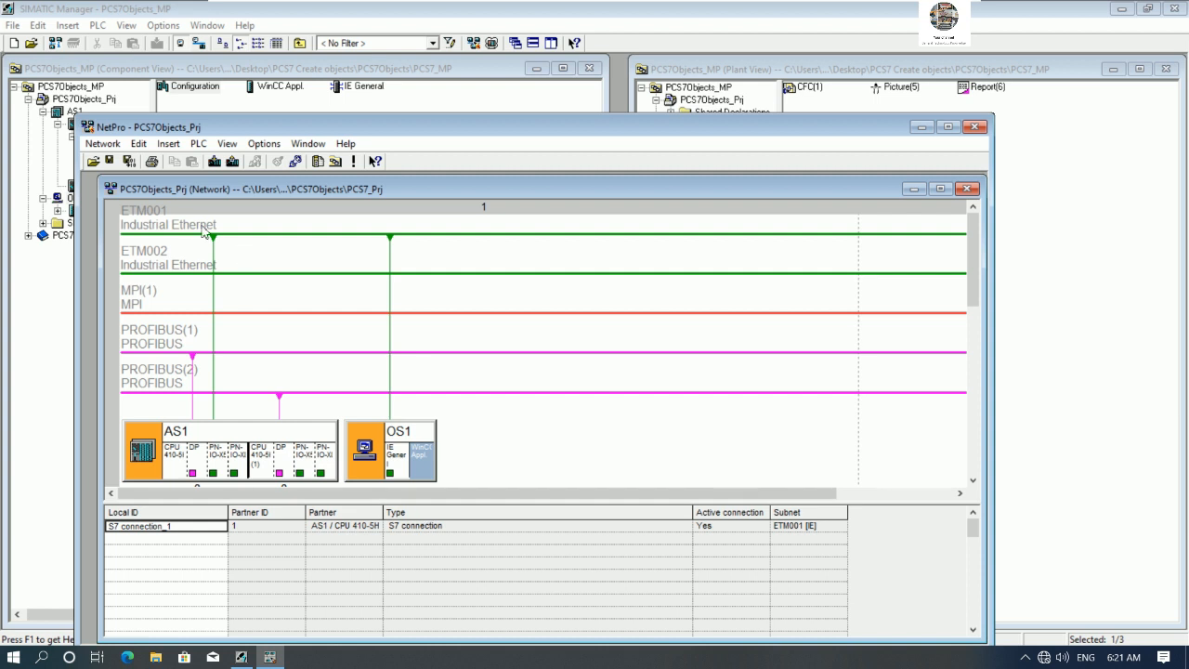
# - Save and compile the network with Compile and check everything, then close NetPro
pyautogui.click(129, 162)
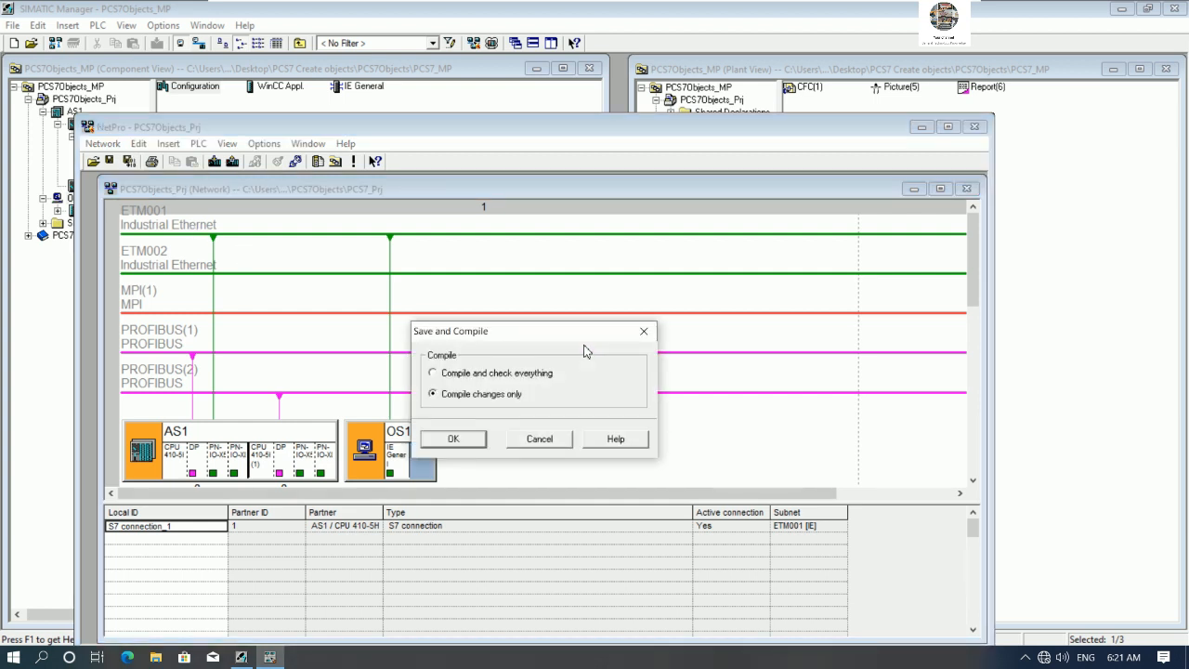
pyautogui.click(481, 373)
pyautogui.click(469, 439)
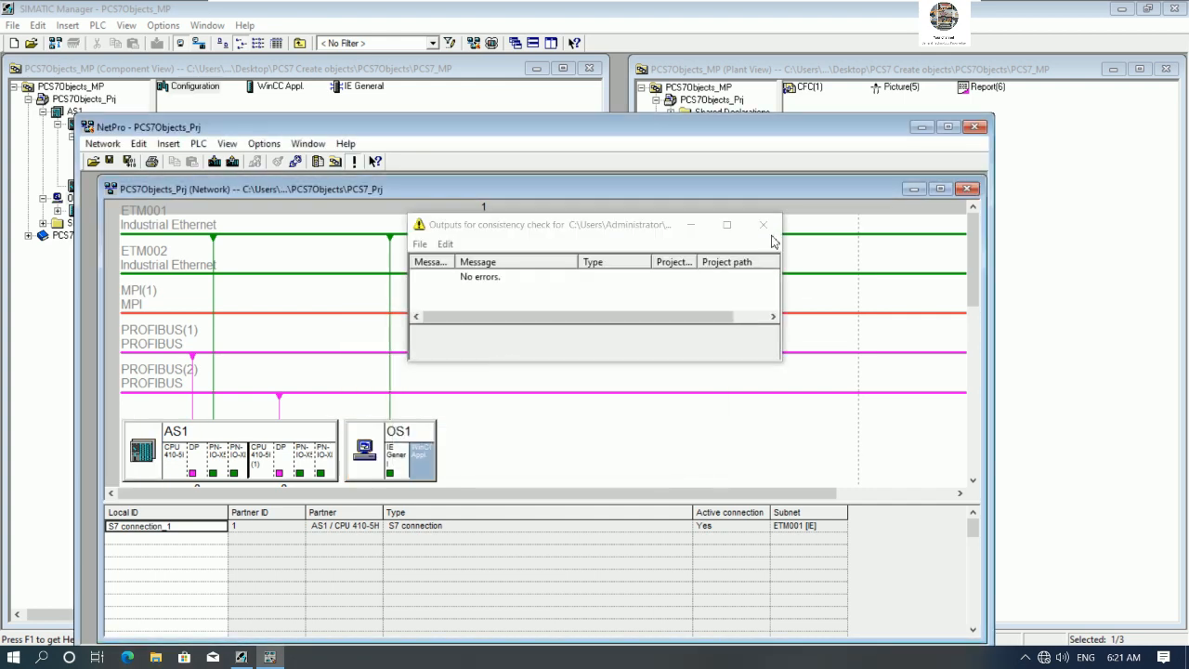
pyautogui.click(762, 225)
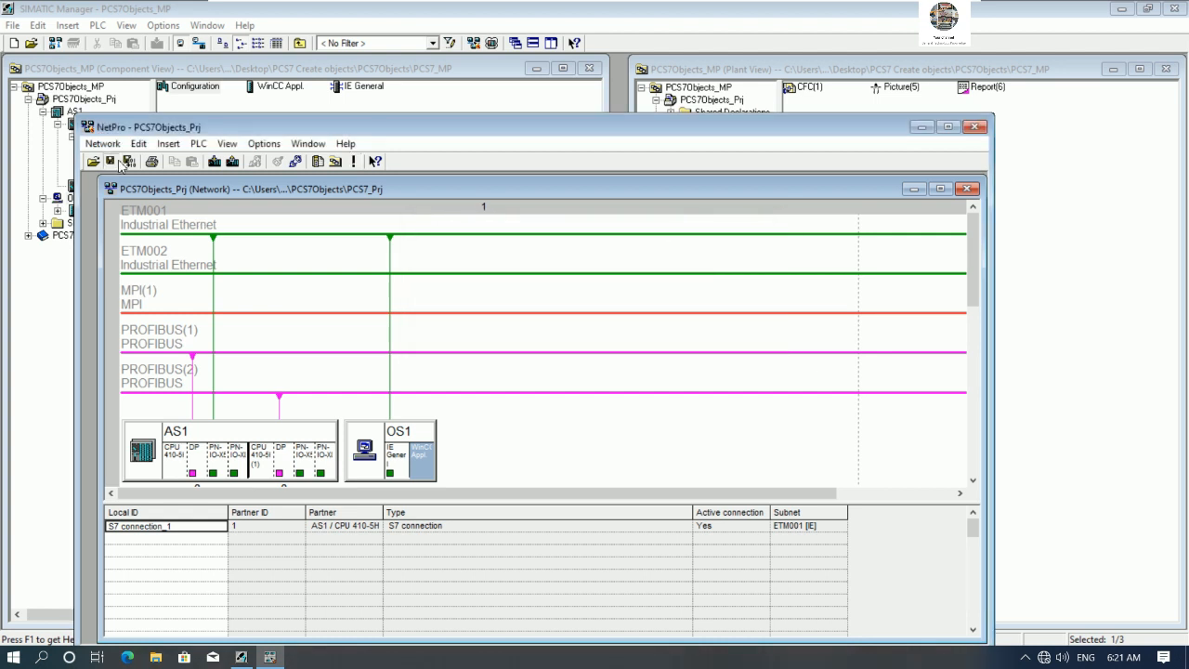
pyautogui.click(974, 127)
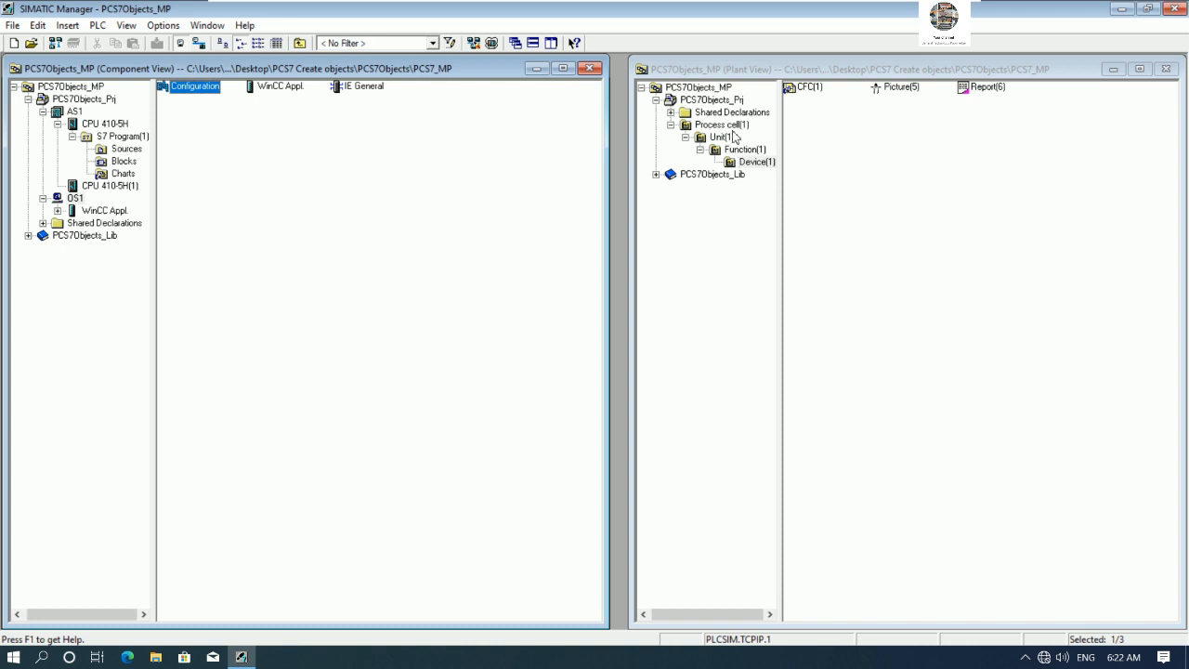
# - Rename the plant view's Process cell(1) folder to PAGE1 and expand it
pyautogui.click(671, 126)
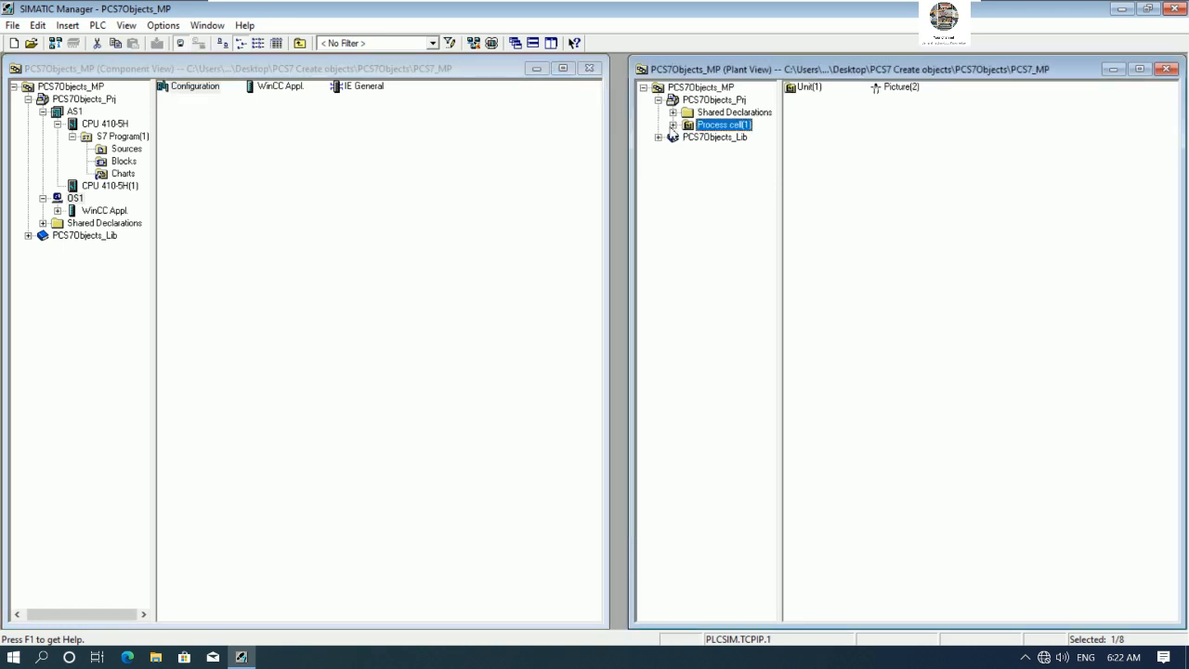
pyautogui.rightClick(721, 128)
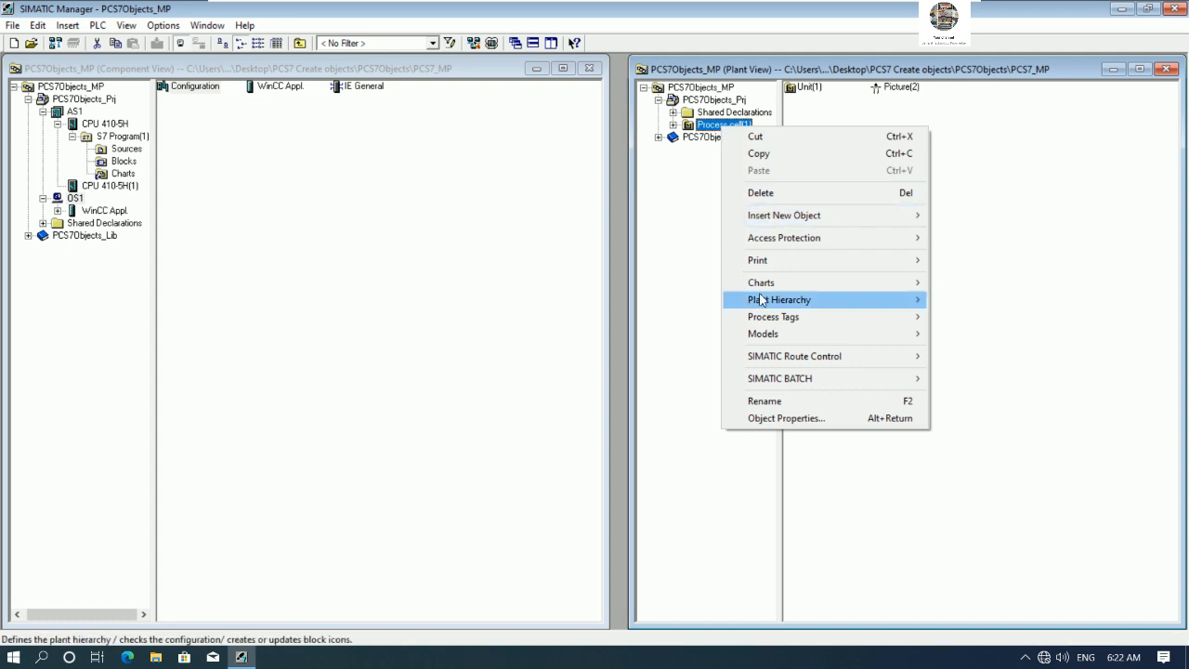
pyautogui.click(767, 400)
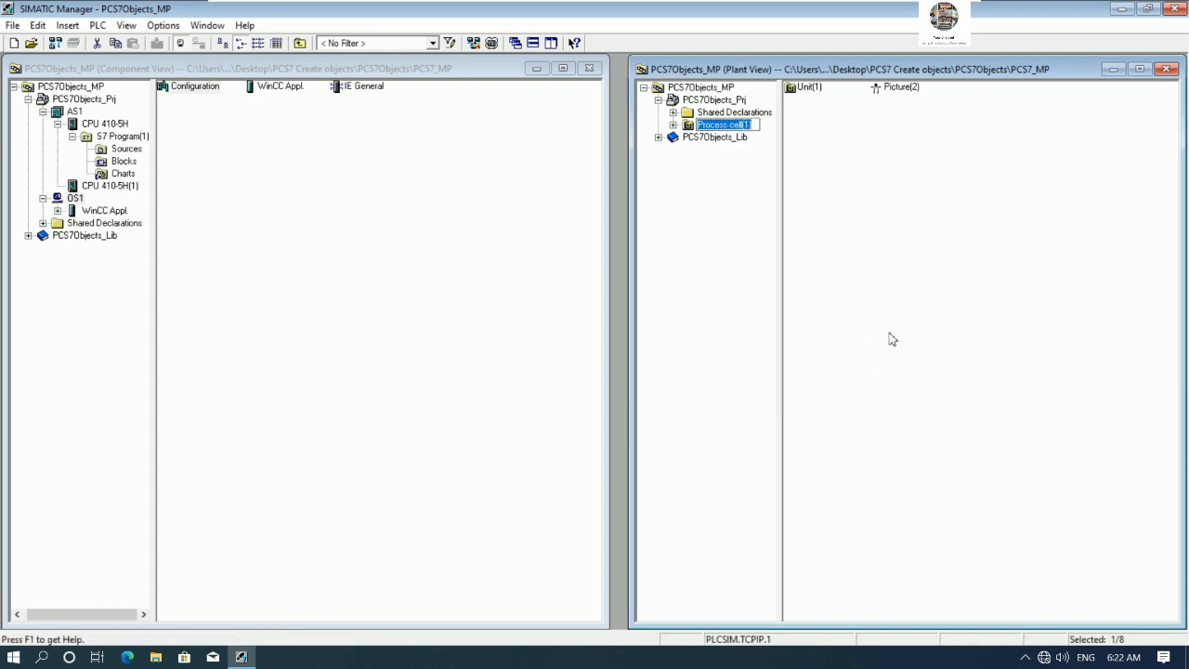
pyautogui.write('PA')
pyautogui.press('Return')
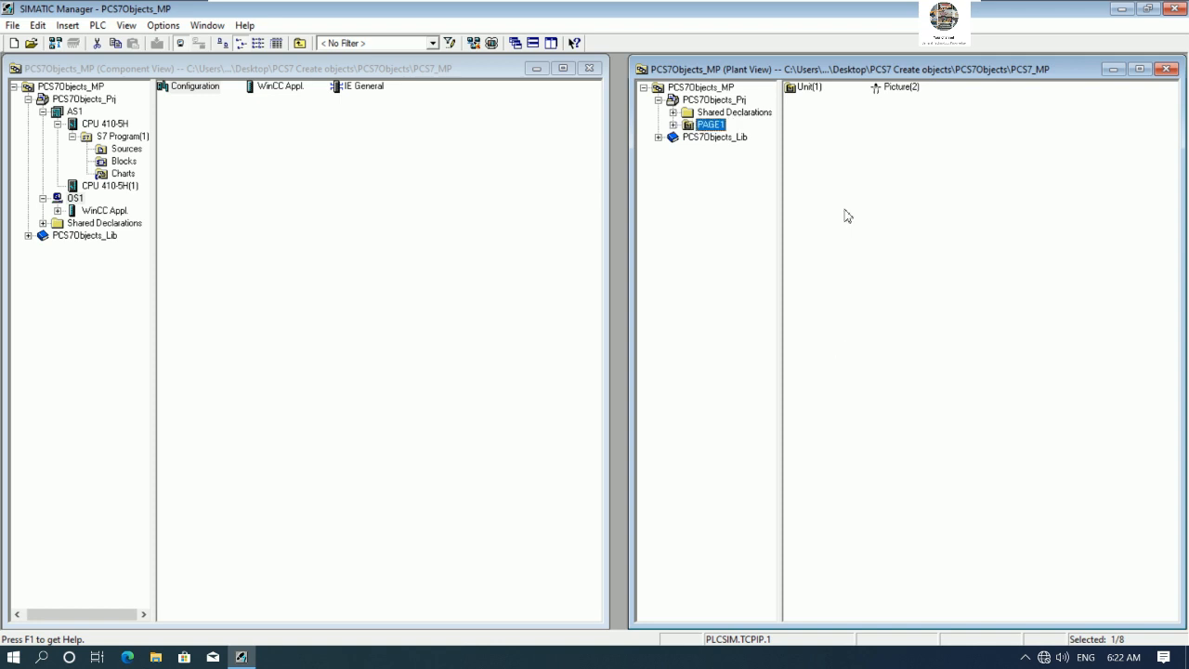
pyautogui.click(673, 125)
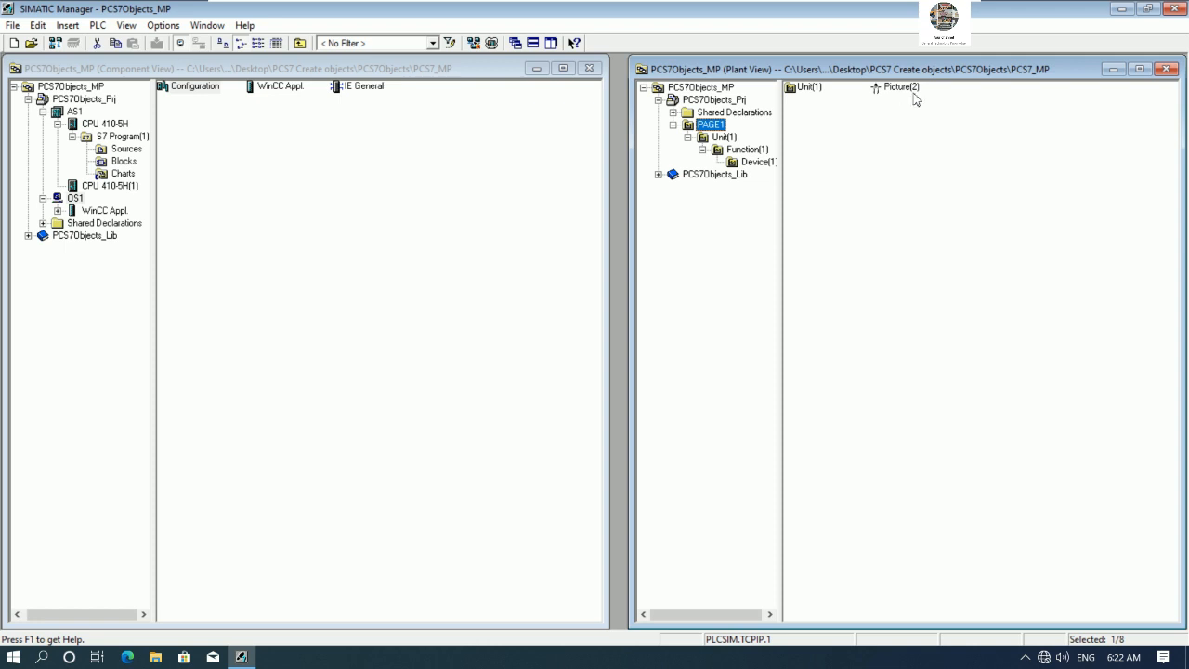
# - Rename the picture inside the PAGE1 hierarchy folder to SCREEN1
pyautogui.click(725, 138)
pyautogui.click(746, 149)
pyautogui.click(754, 161)
pyautogui.click(713, 125)
pyautogui.click(727, 138)
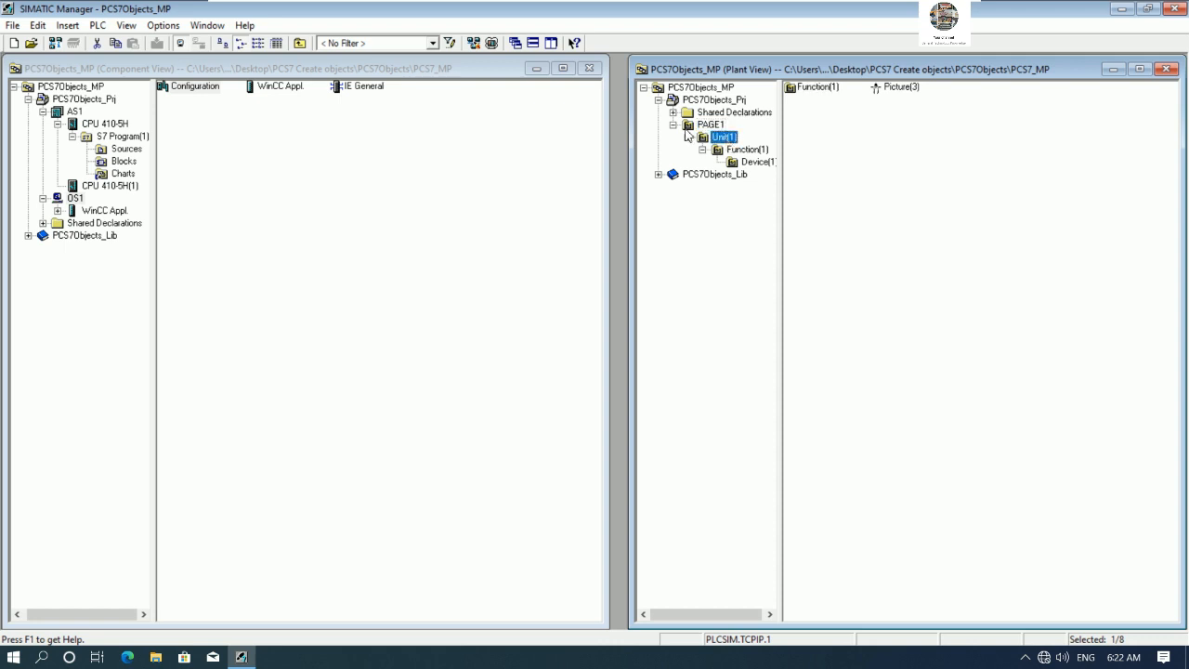
pyautogui.doubleClick(687, 126)
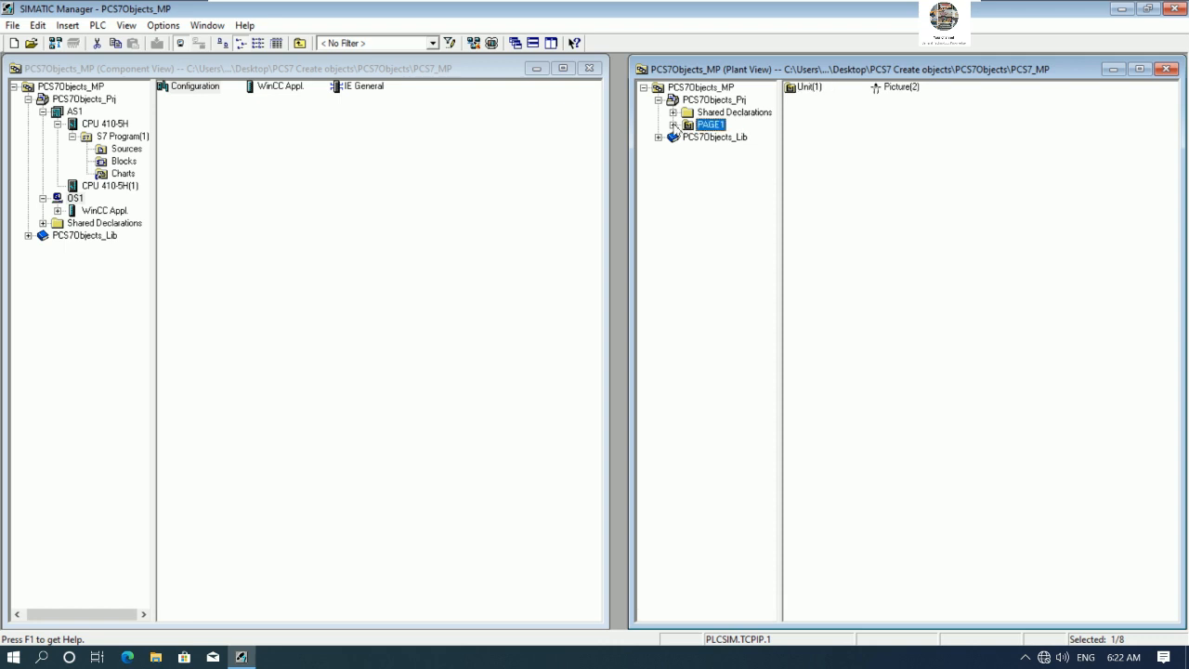
pyautogui.click(673, 125)
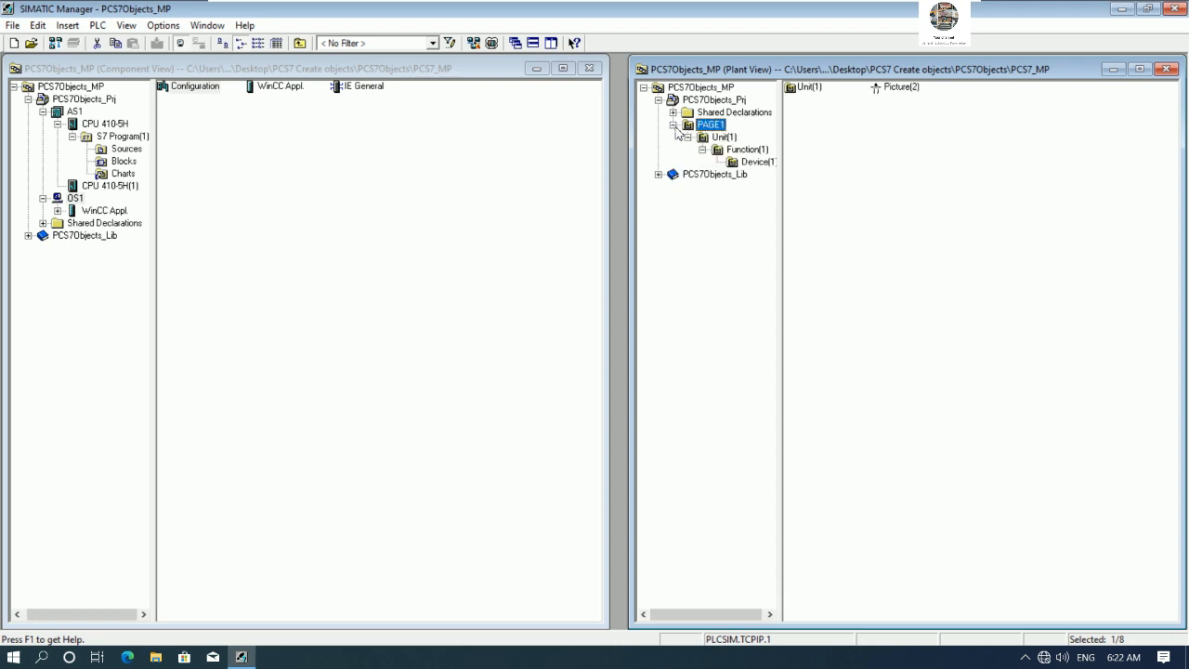
pyautogui.rightClick(899, 93)
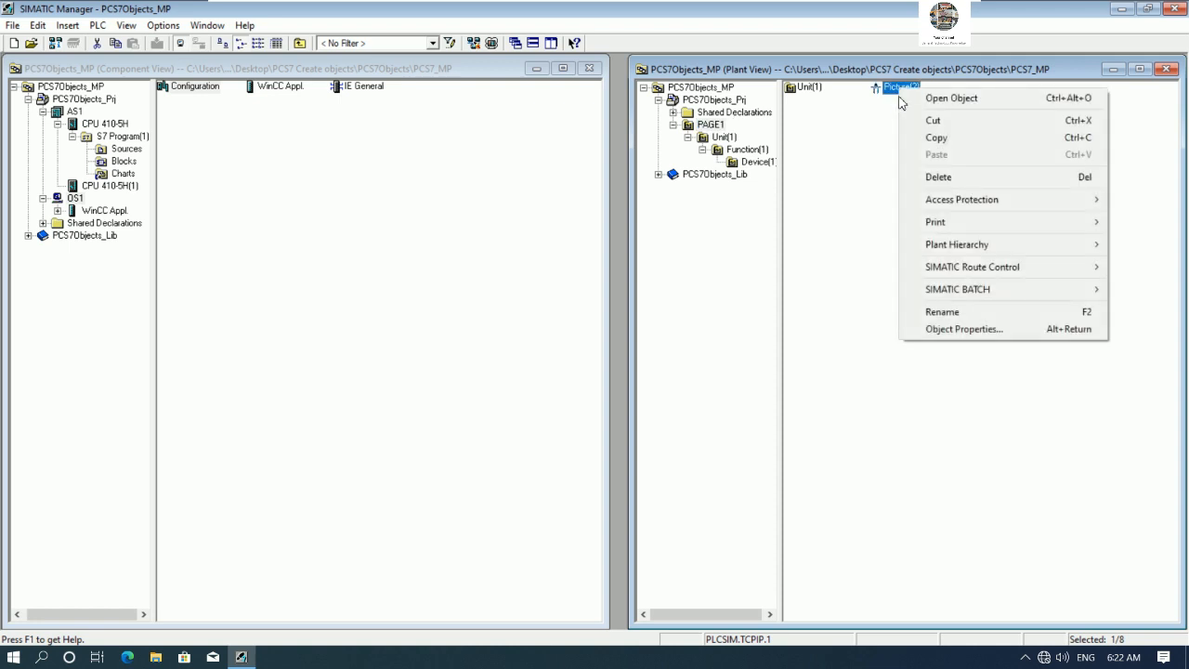
pyautogui.click(945, 317)
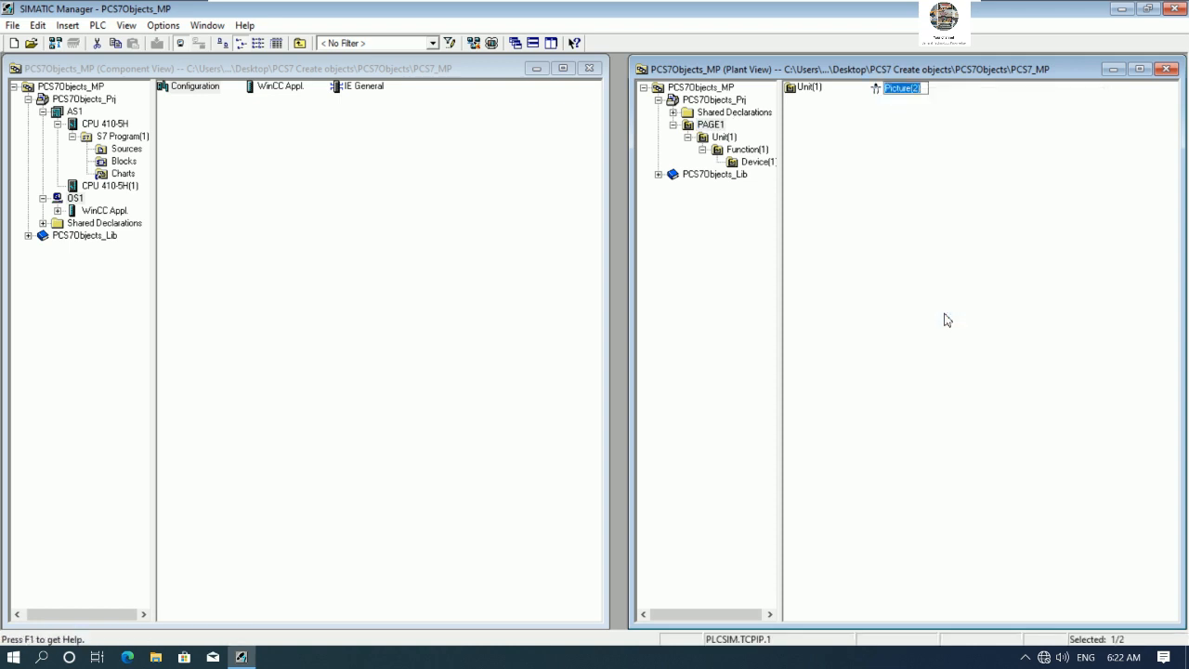
pyautogui.write('G')
pyautogui.press('Return')
pyautogui.click(674, 125)
pyautogui.rightClick(730, 112)
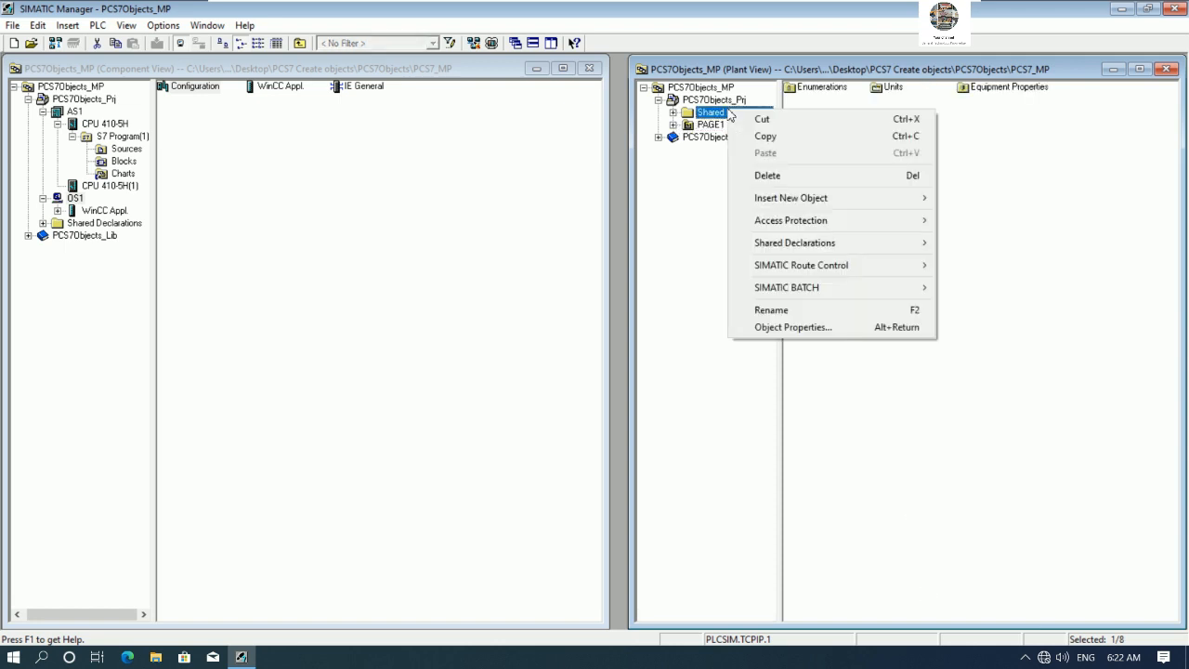
pyautogui.click(712, 102)
pyautogui.rightClick(712, 109)
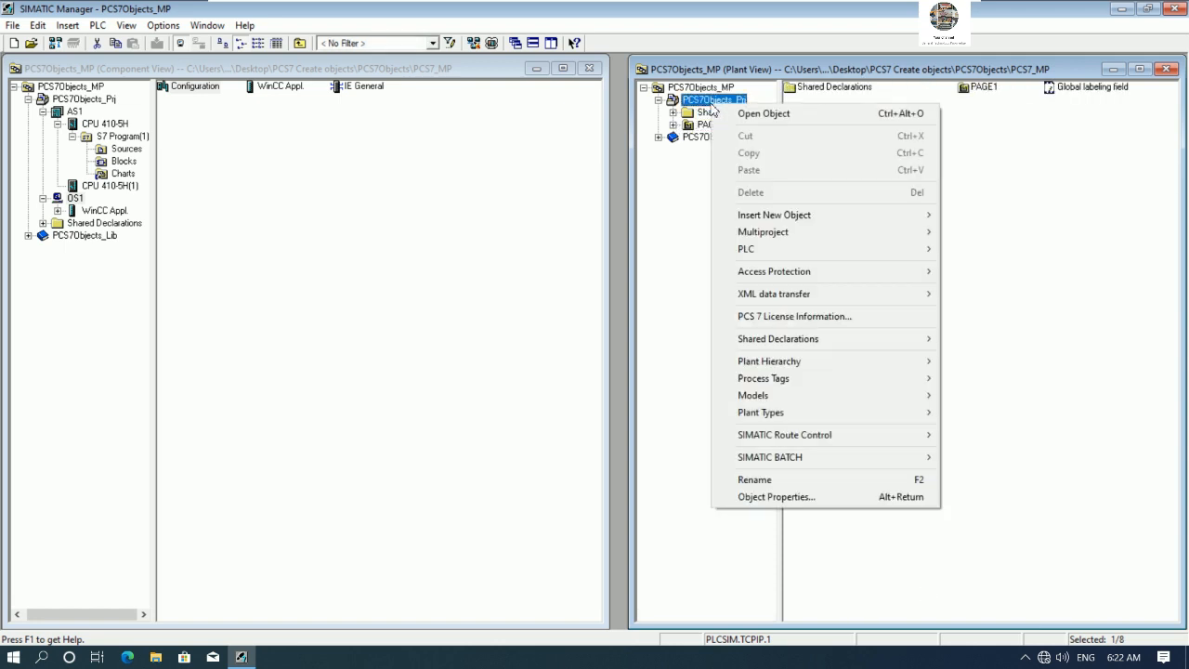
pyautogui.moveTo(817, 240)
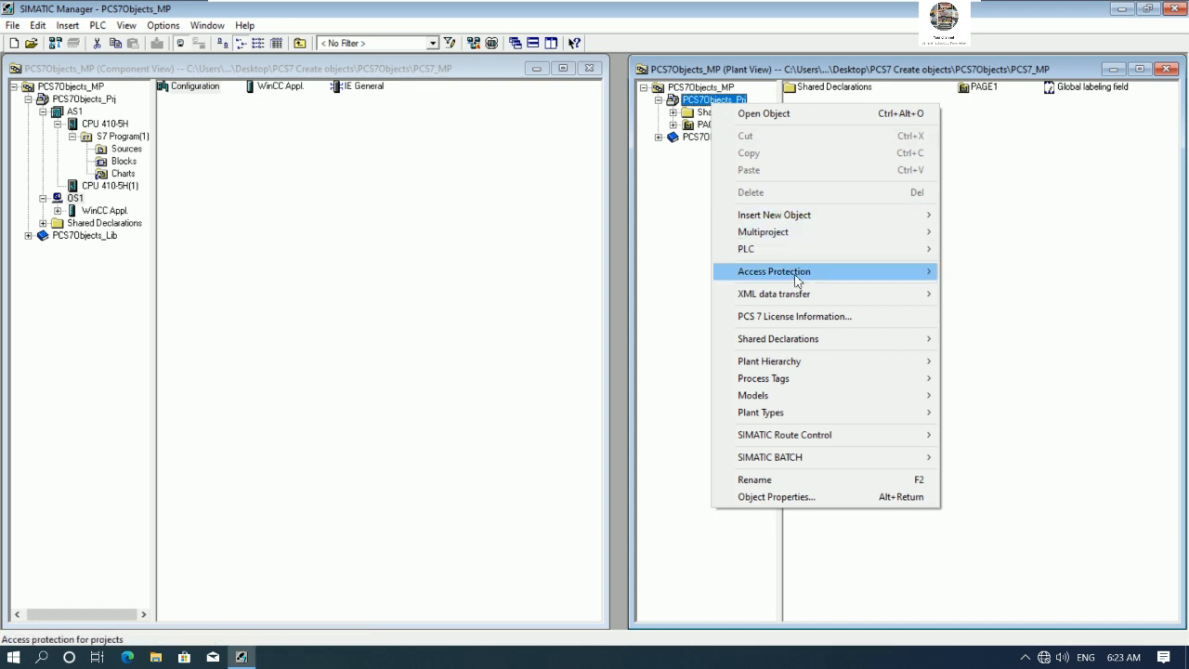
pyautogui.click(692, 175)
pyautogui.click(708, 128)
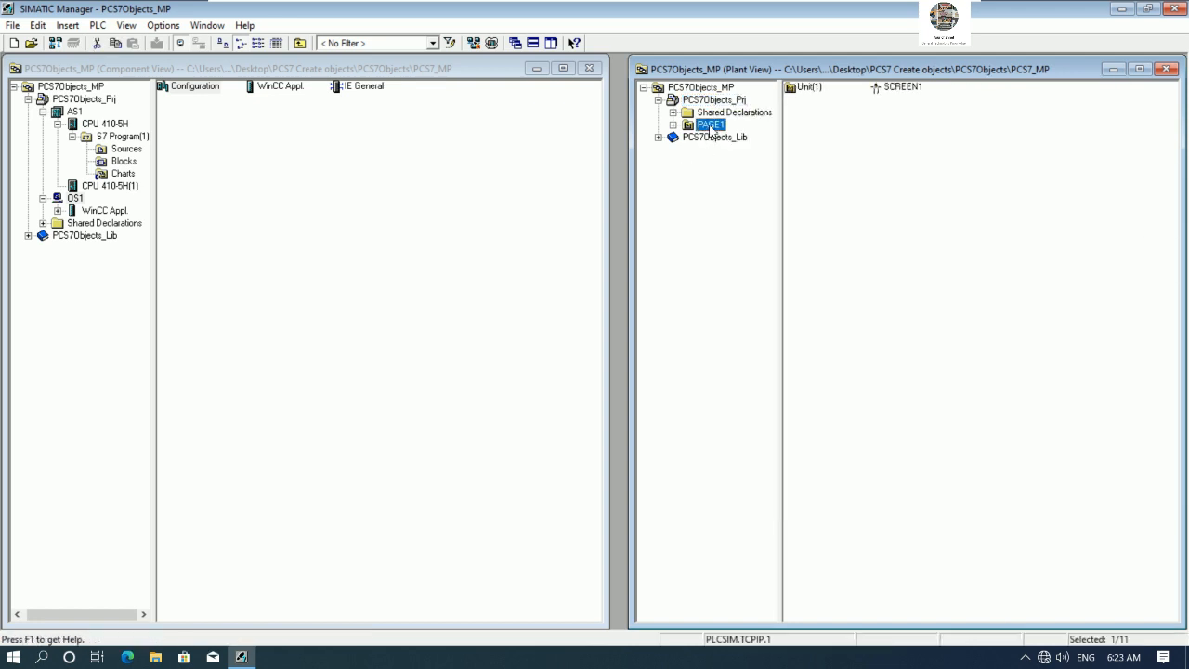
# - Insert a new hierarchy folder directly under the PCS7Objects_Prj project in the plant view
pyautogui.click(713, 99)
pyautogui.rightClick(715, 103)
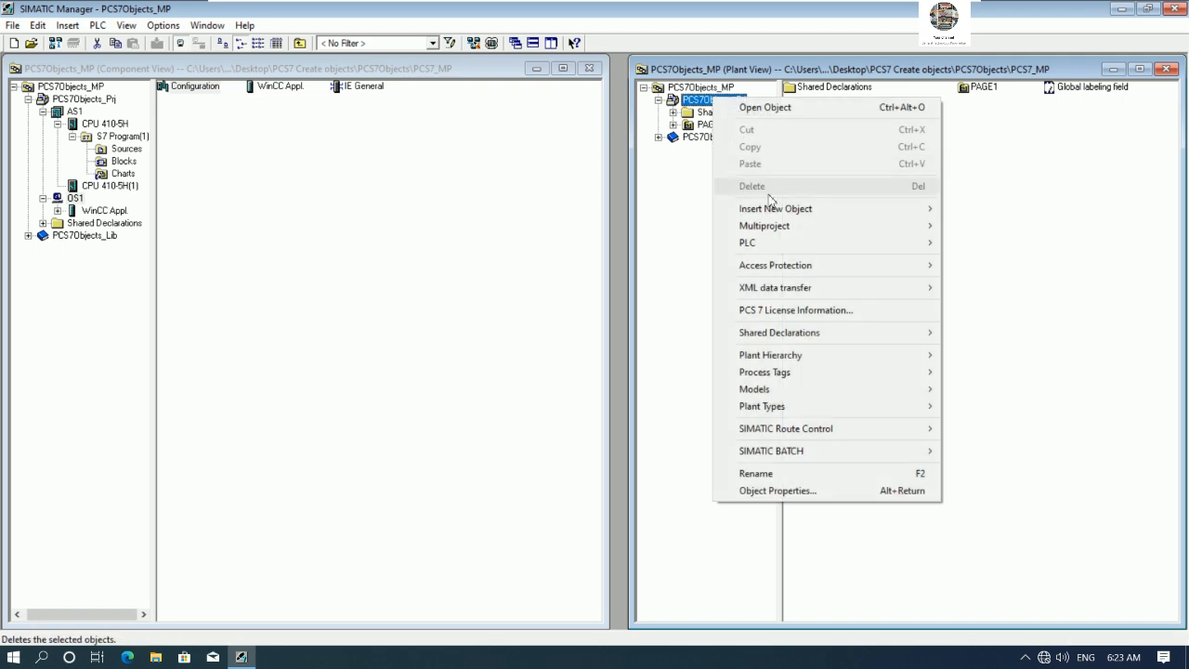
pyautogui.moveTo(864, 215)
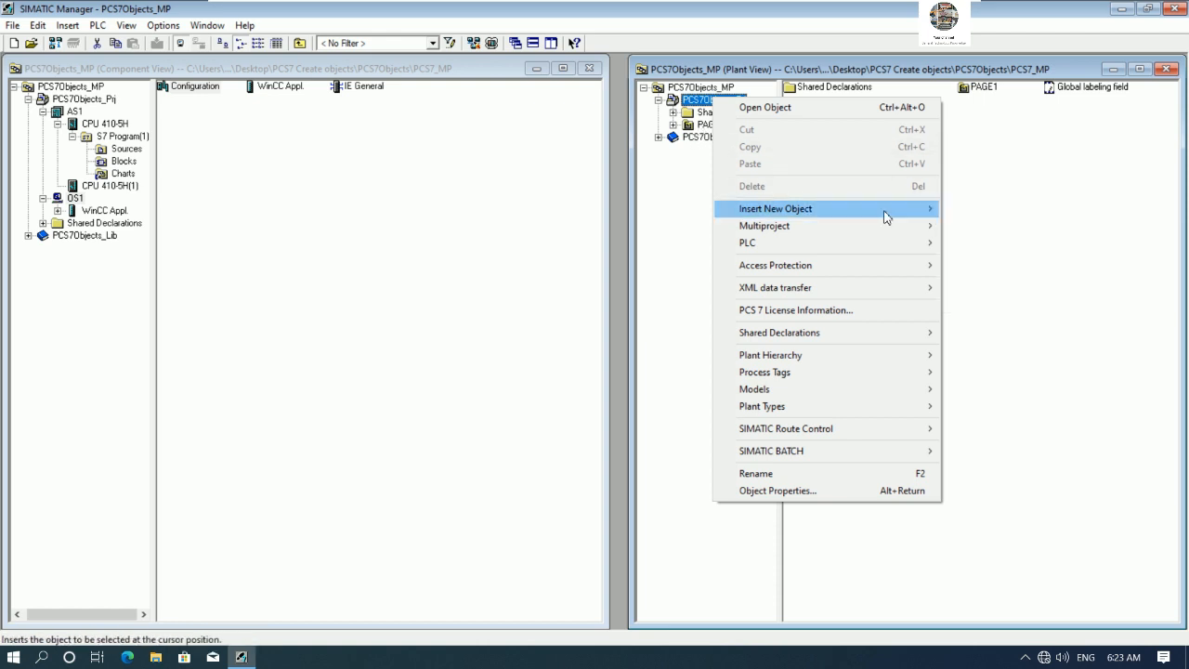
pyautogui.moveTo(907, 213)
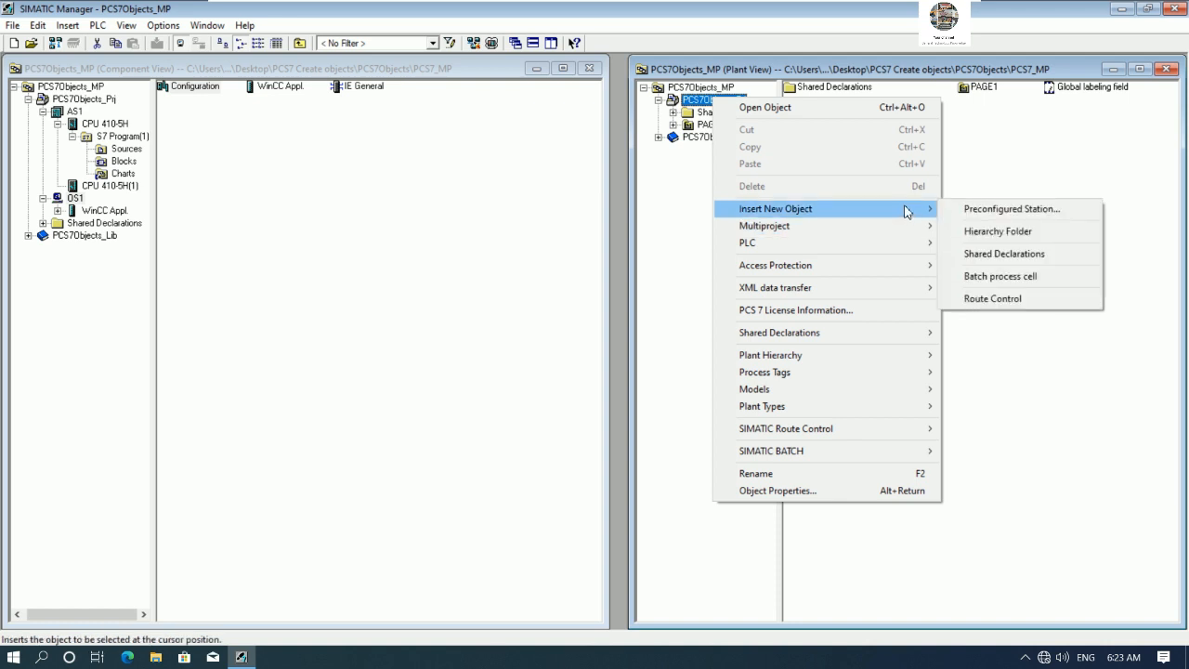
pyautogui.click(982, 240)
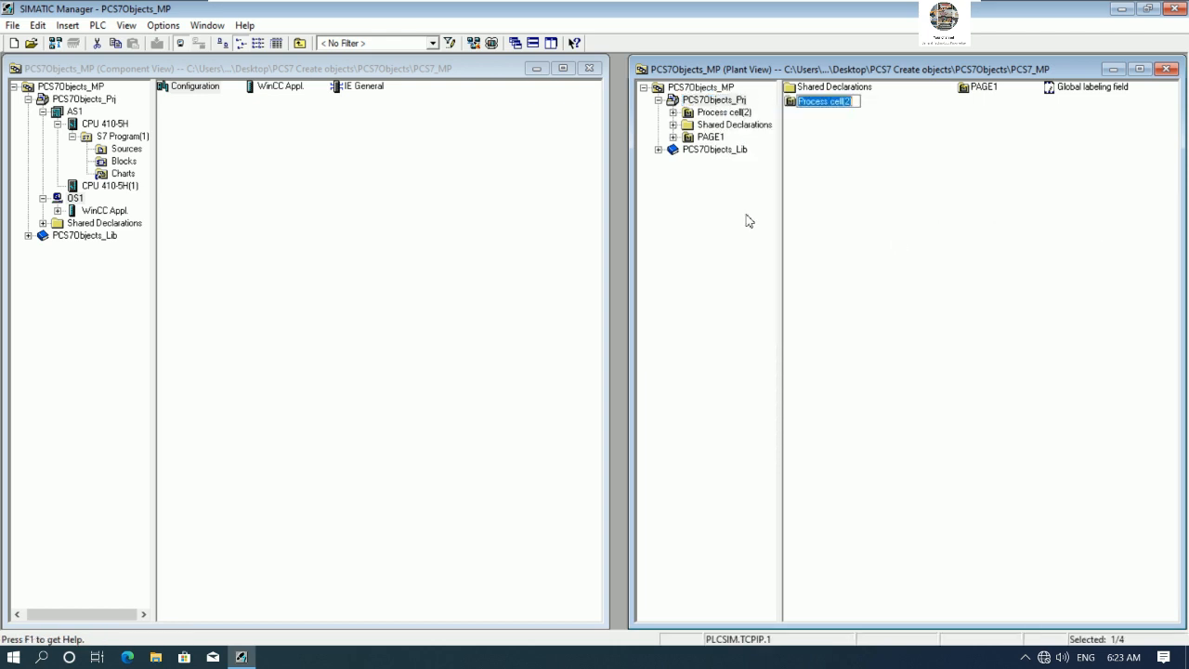
pyautogui.rightClick(720, 113)
pyautogui.click(740, 306)
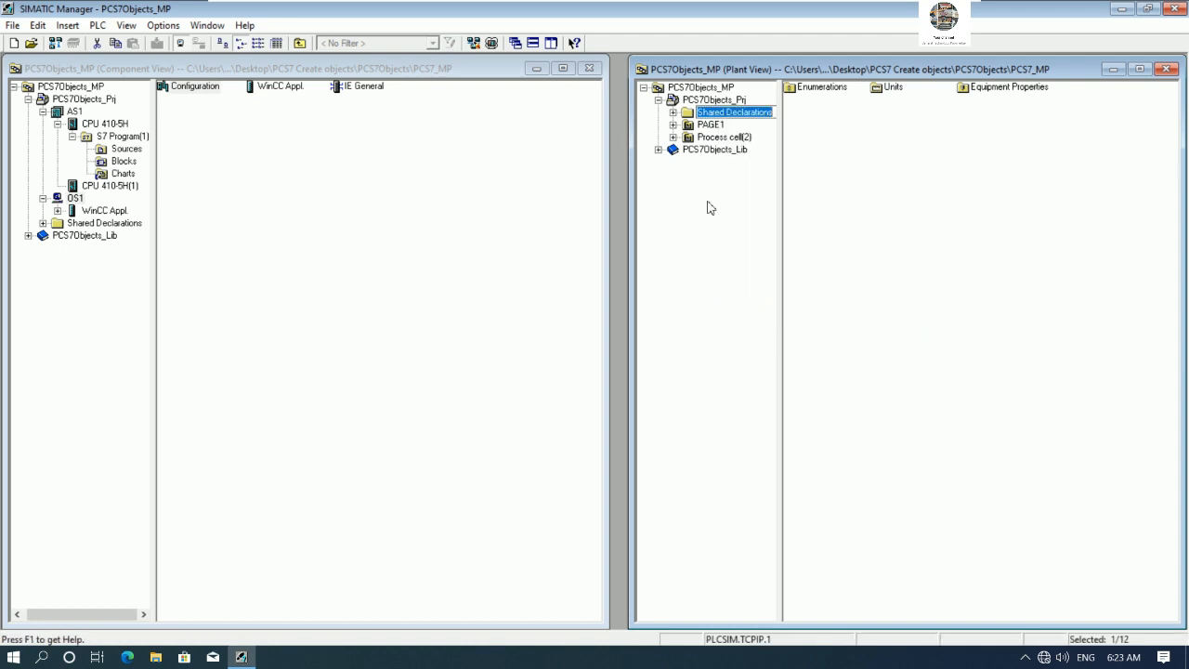
# - Rename the new Process cell(2) folder to PAGE2
pyautogui.rightClick(740, 138)
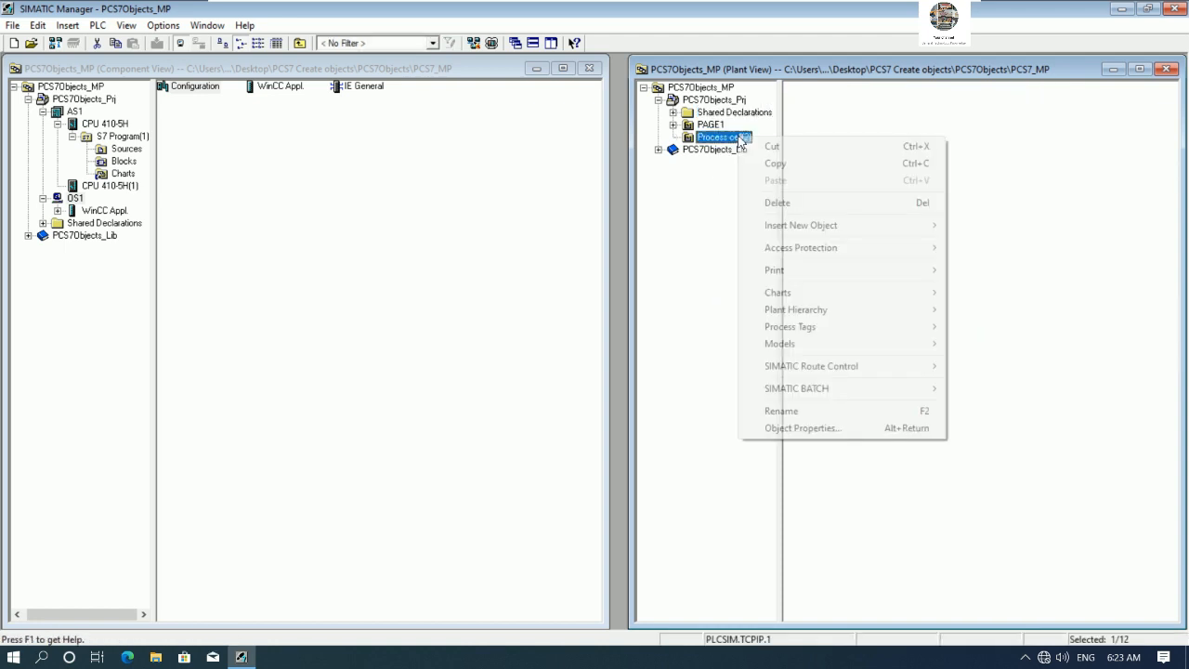
pyautogui.click(780, 410)
pyautogui.write('PAGE2')
pyautogui.press('Return')
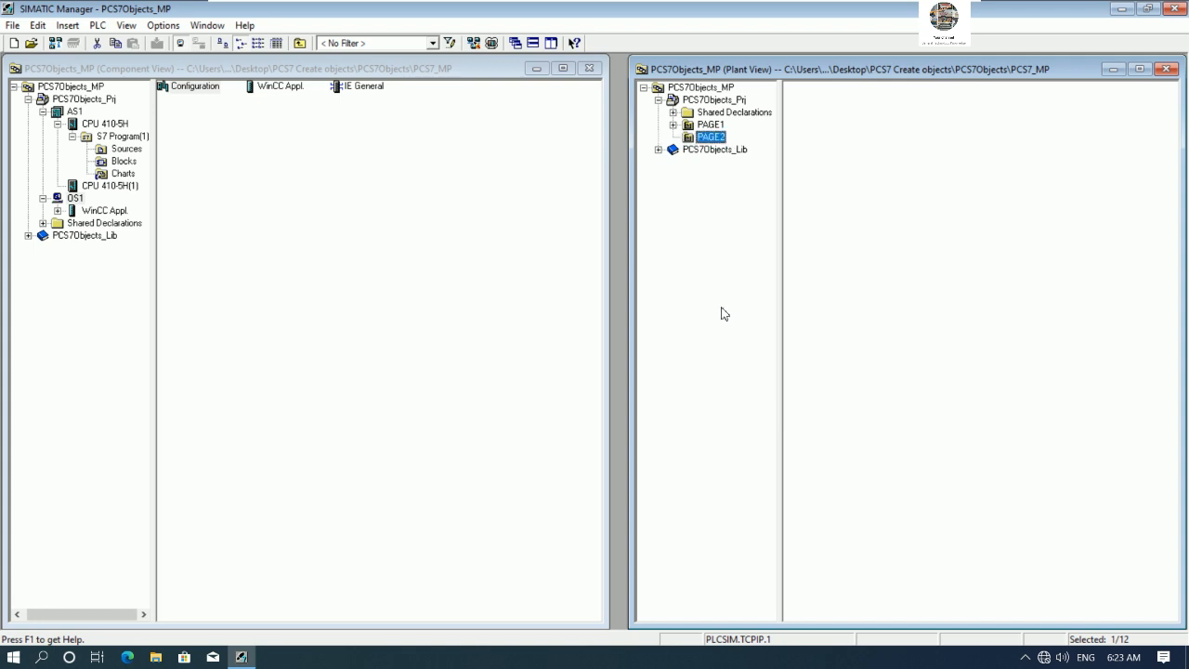
# - Insert a new picture into the PAGE2 folder and name it SCREEN2
pyautogui.click(710, 124)
pyautogui.click(708, 139)
pyautogui.click(712, 125)
pyautogui.click(710, 138)
pyautogui.rightClick(710, 138)
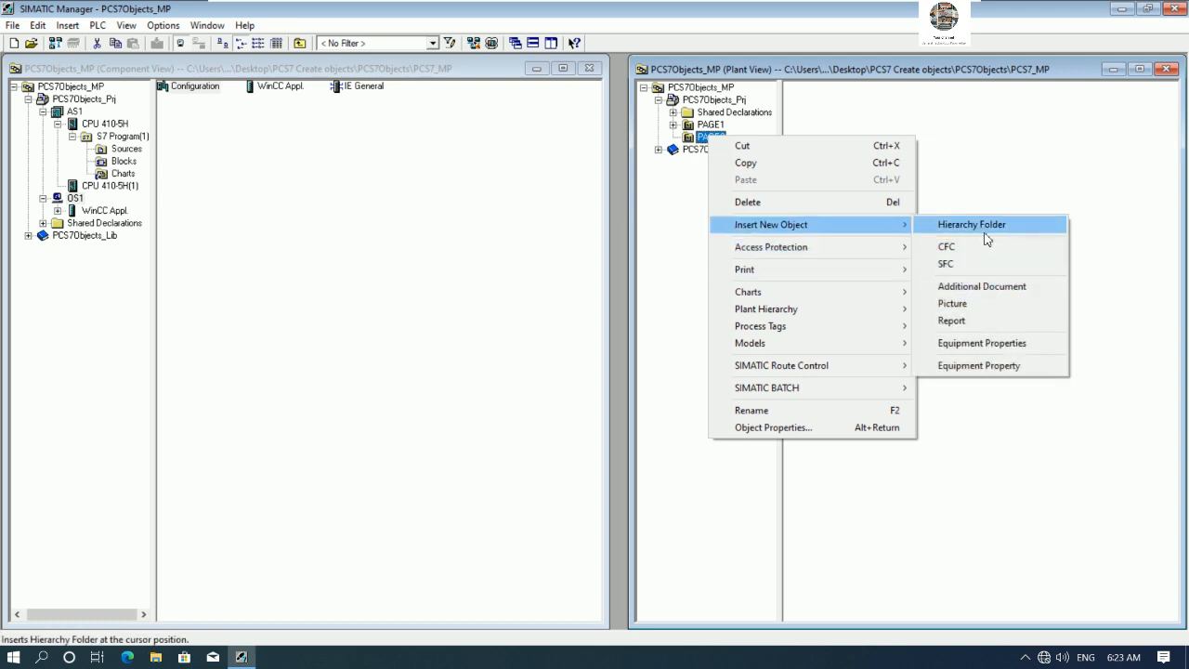
pyautogui.click(970, 300)
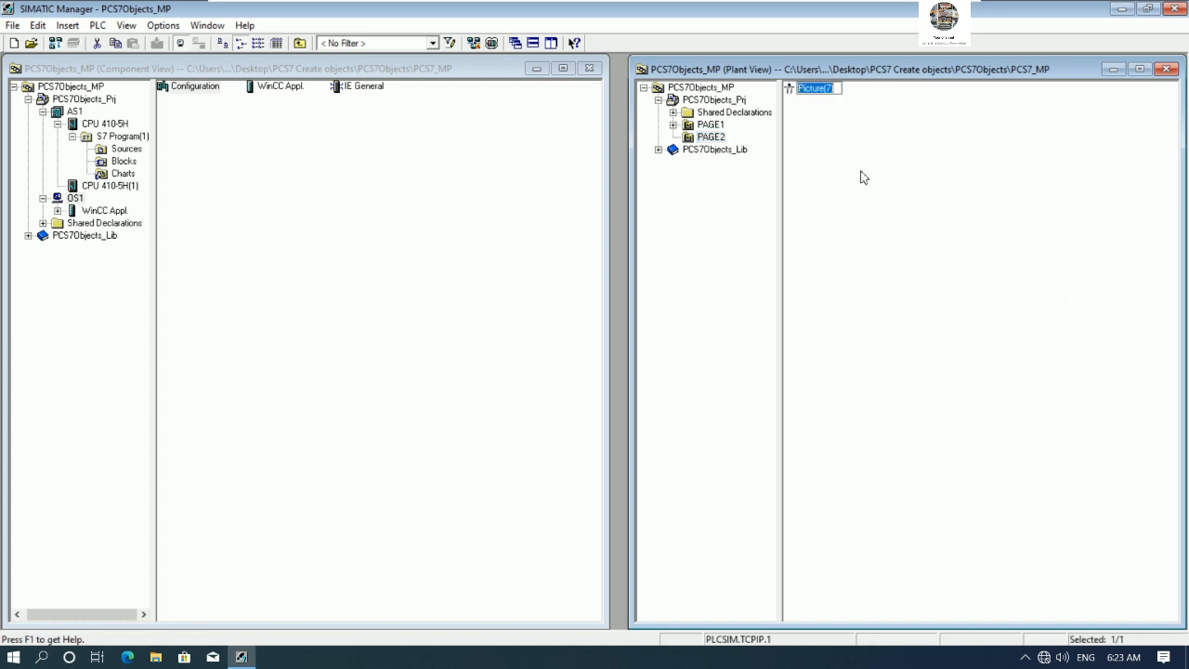
pyautogui.write('SCREEN2')
pyautogui.press('Return')
# - Compile the AS1 charts as the entire program with module drivers generated, then close the log
pyautogui.rightClick(123, 174)
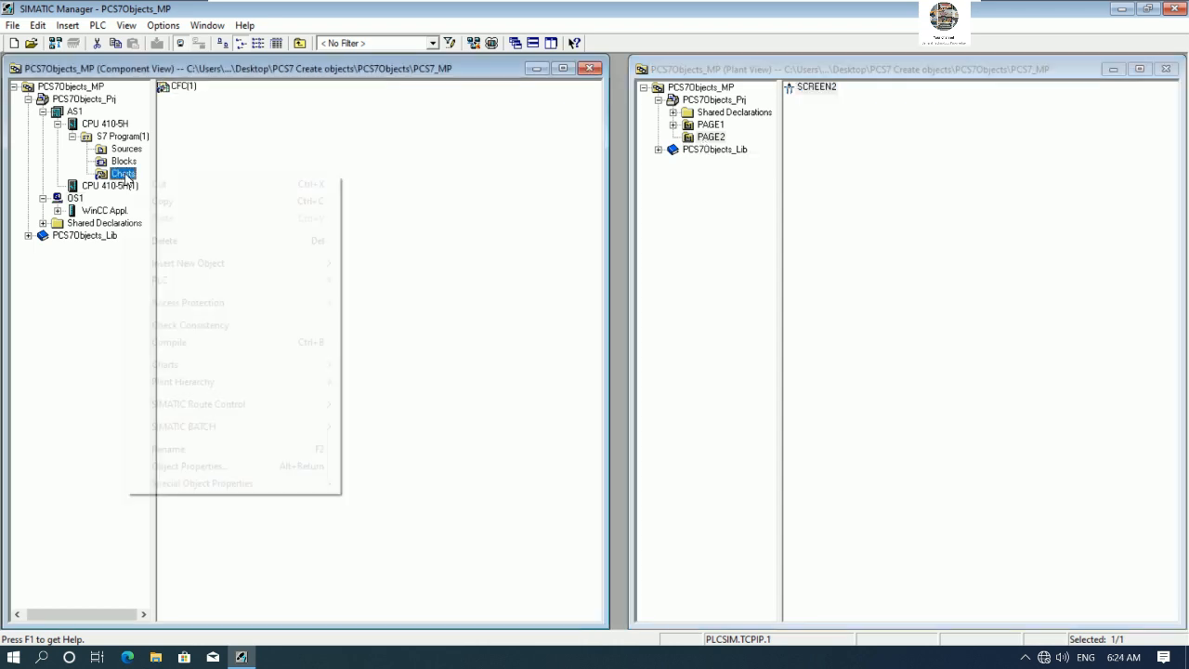
pyautogui.click(210, 344)
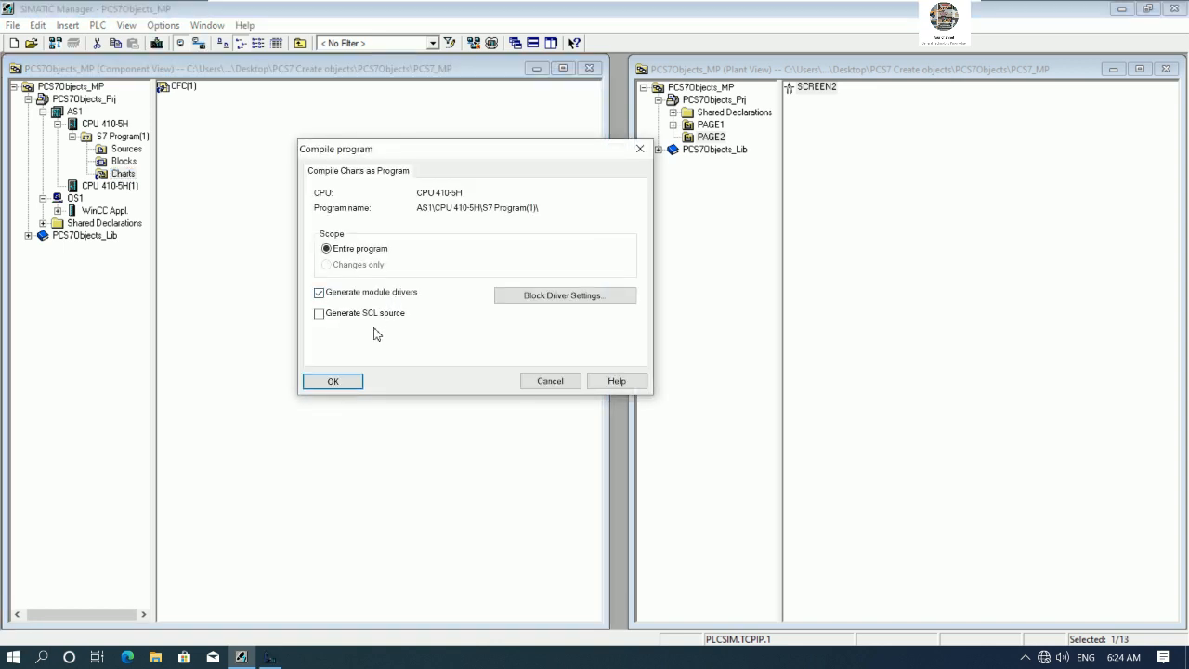
pyautogui.click(335, 381)
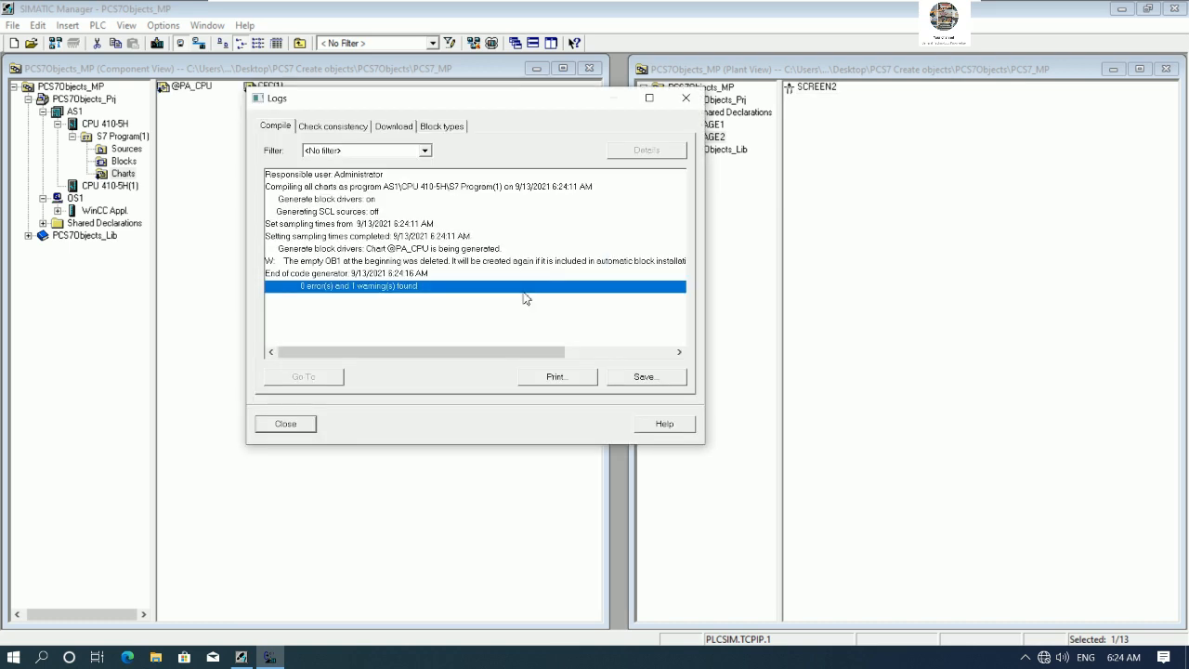
pyautogui.click(285, 422)
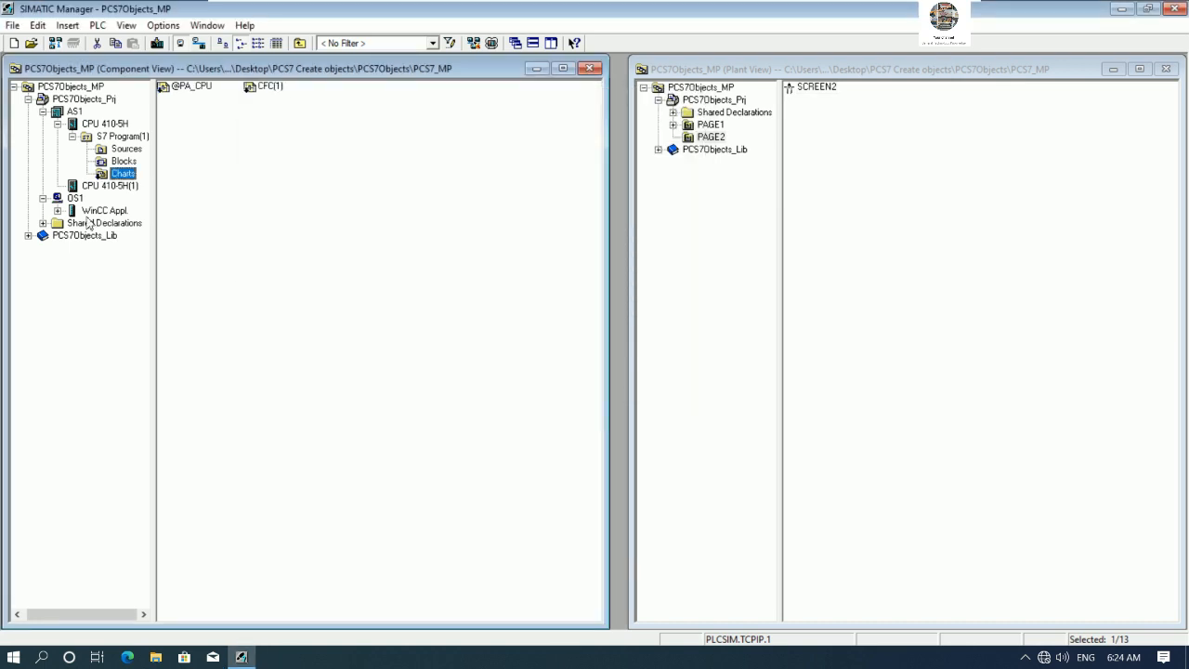
# - Start the Compile OS wizard for OS(1) and accept the PAGE1 and PAGE2 area assignments to OS(1)
pyautogui.click(58, 211)
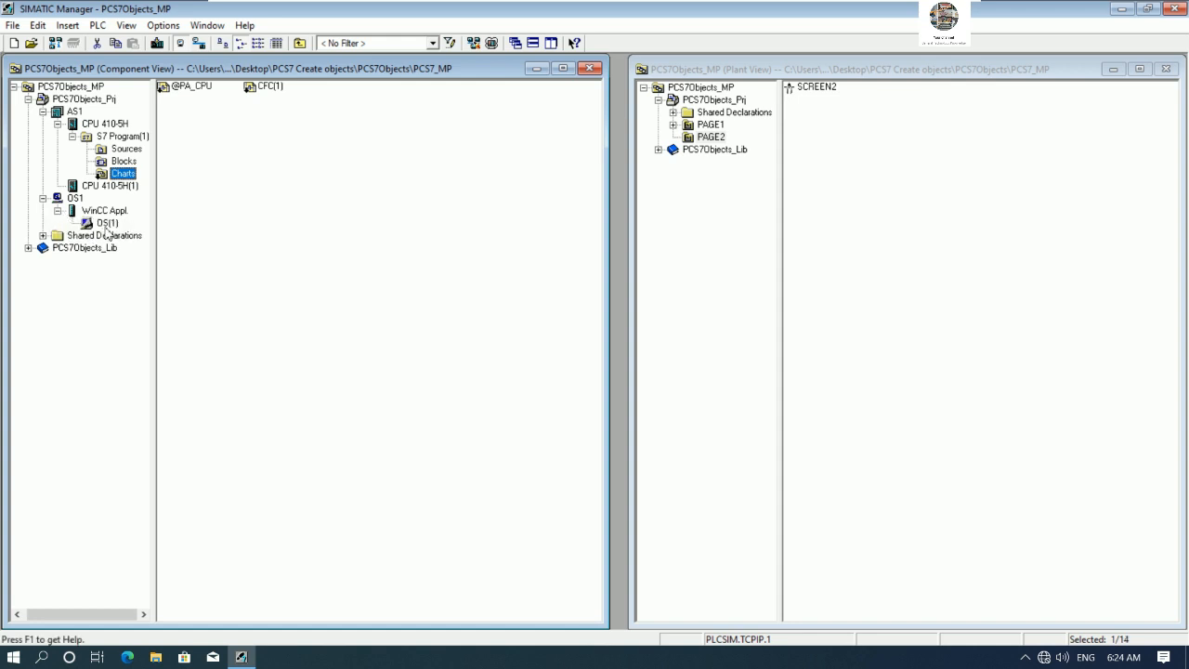
pyautogui.click(107, 227)
pyautogui.rightClick(107, 226)
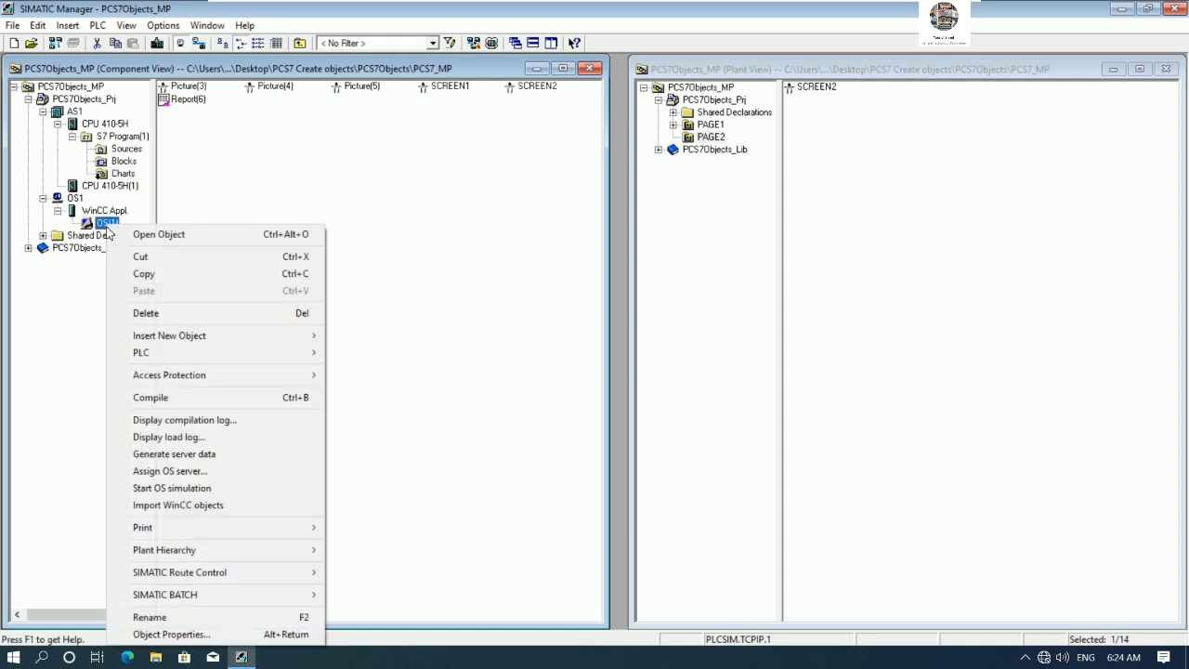
pyautogui.click(208, 397)
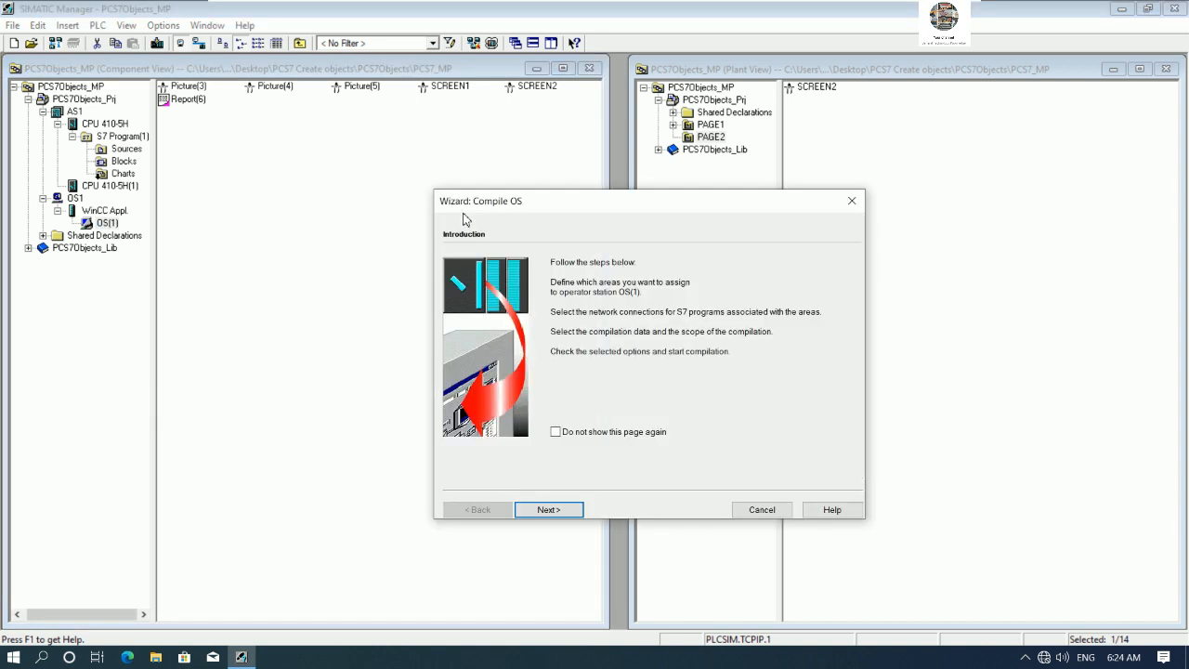
pyautogui.click(548, 510)
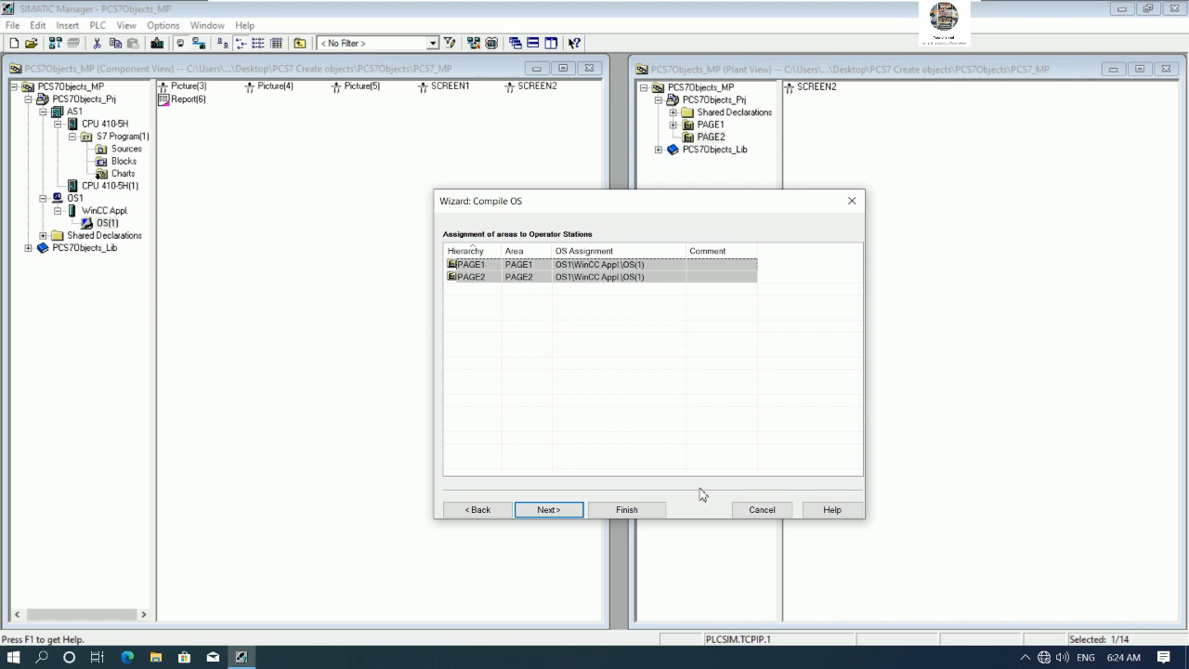
pyautogui.click(552, 511)
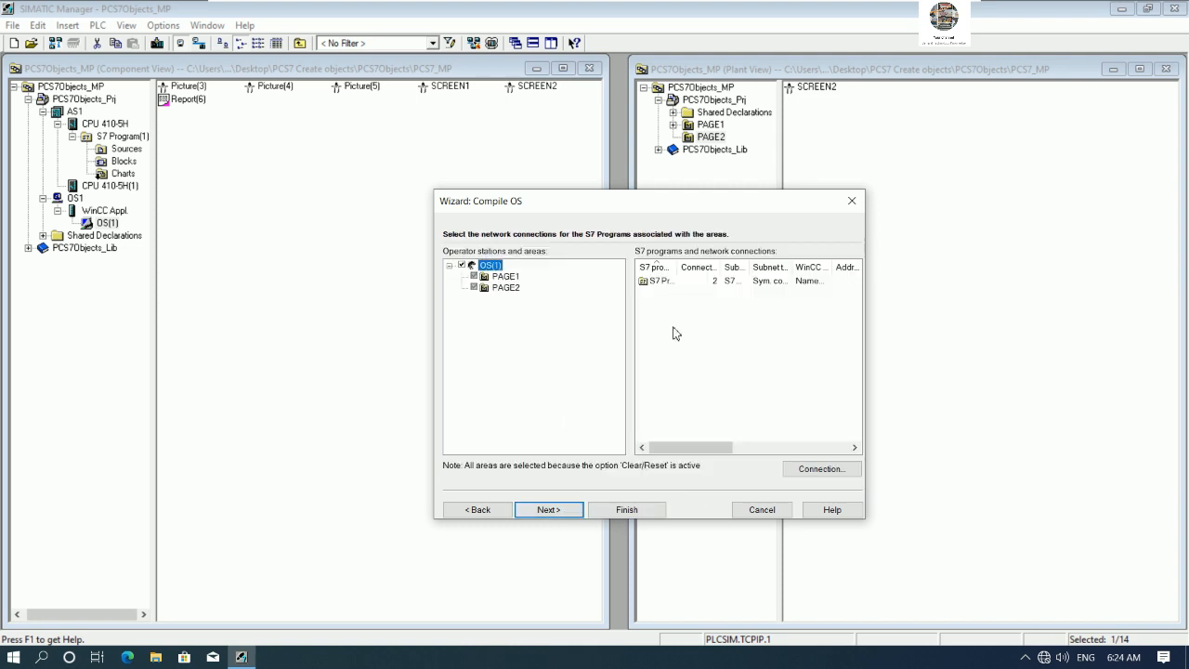
# - Set the network connection of S7 Program(1) to the ETM001 subnet
pyautogui.moveTo(677, 267); pyautogui.dragTo(717, 267)
pyautogui.click(687, 281)
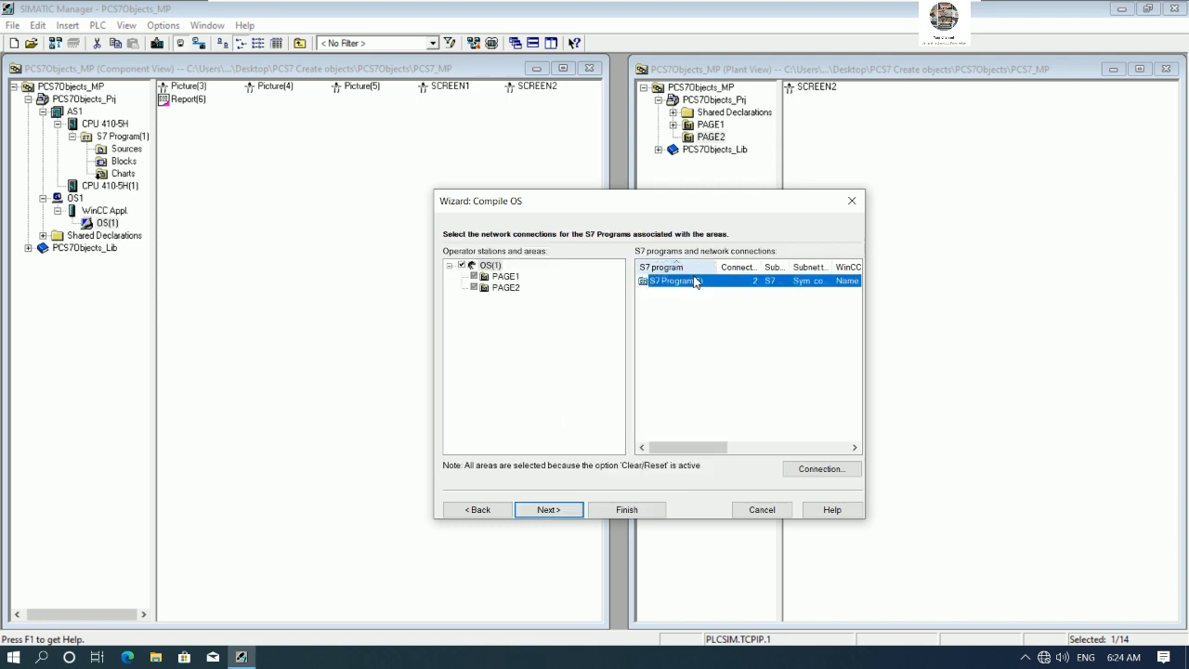
pyautogui.click(800, 469)
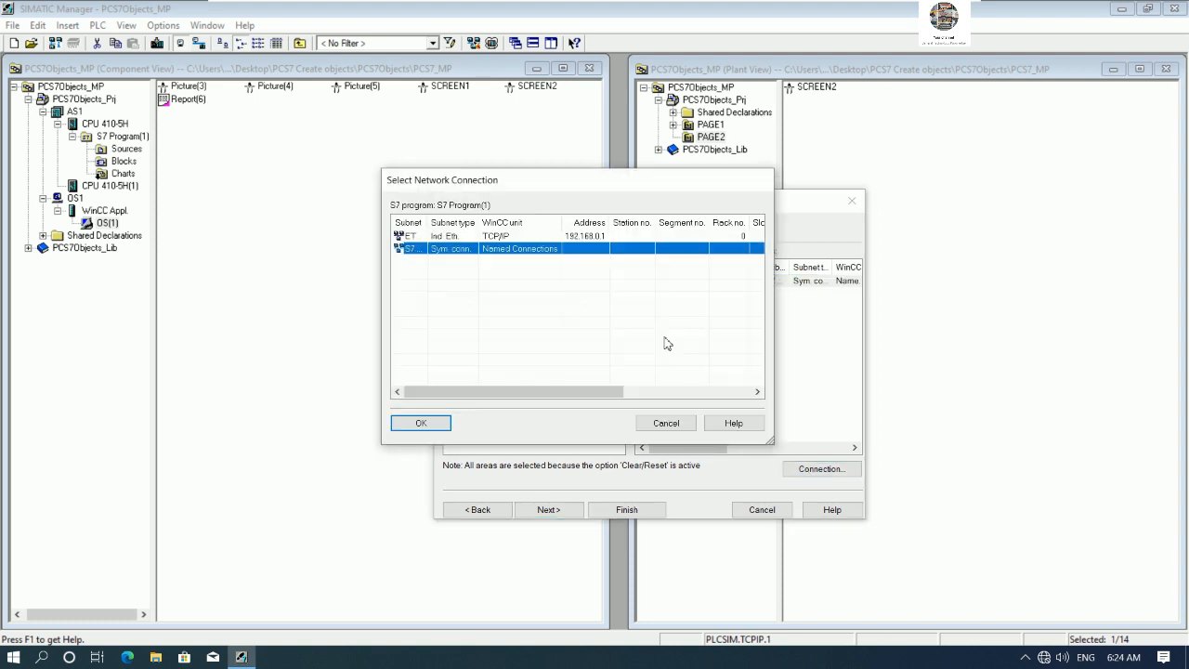
pyautogui.doubleClick(429, 226)
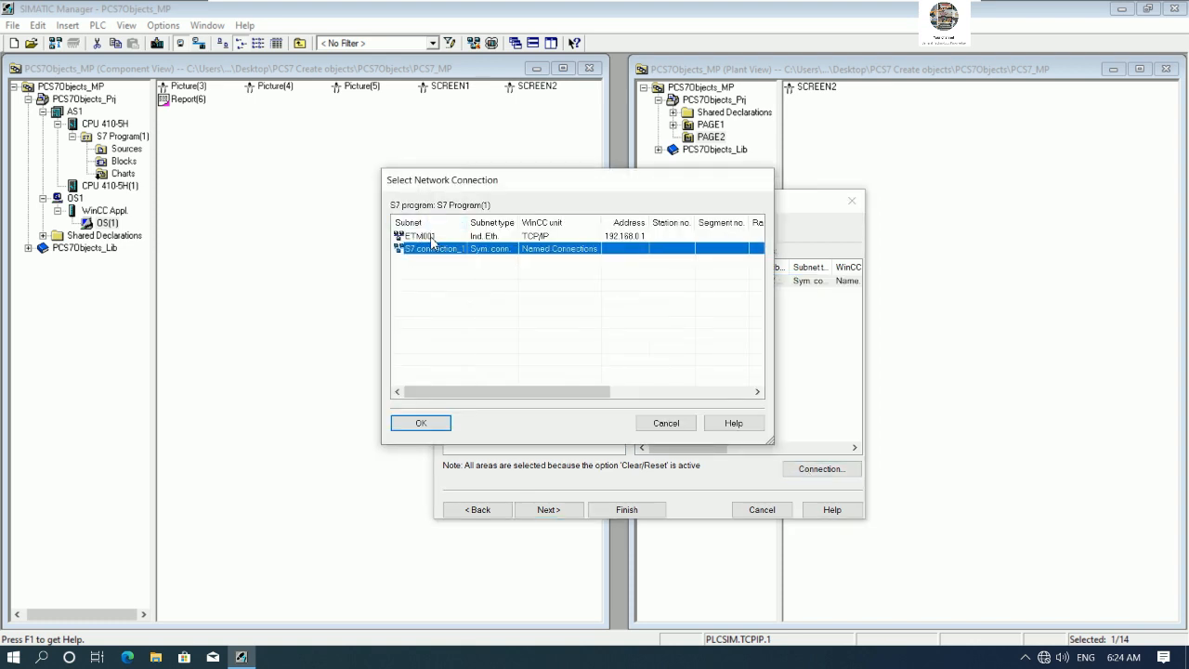
pyautogui.click(439, 239)
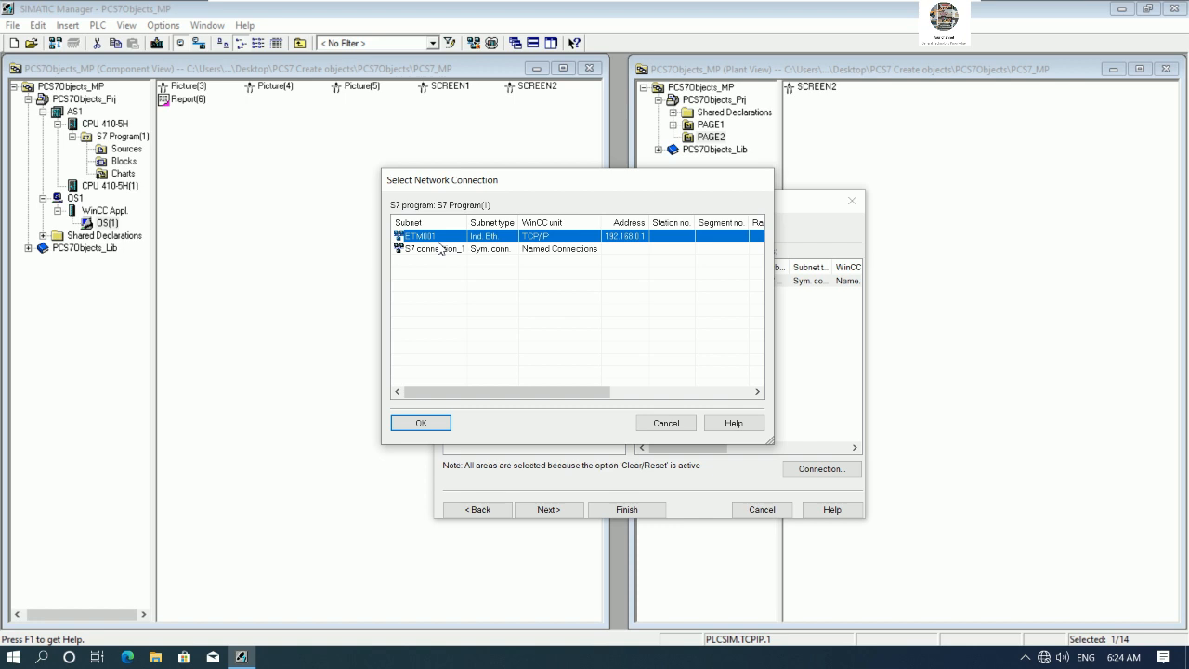
pyautogui.click(416, 423)
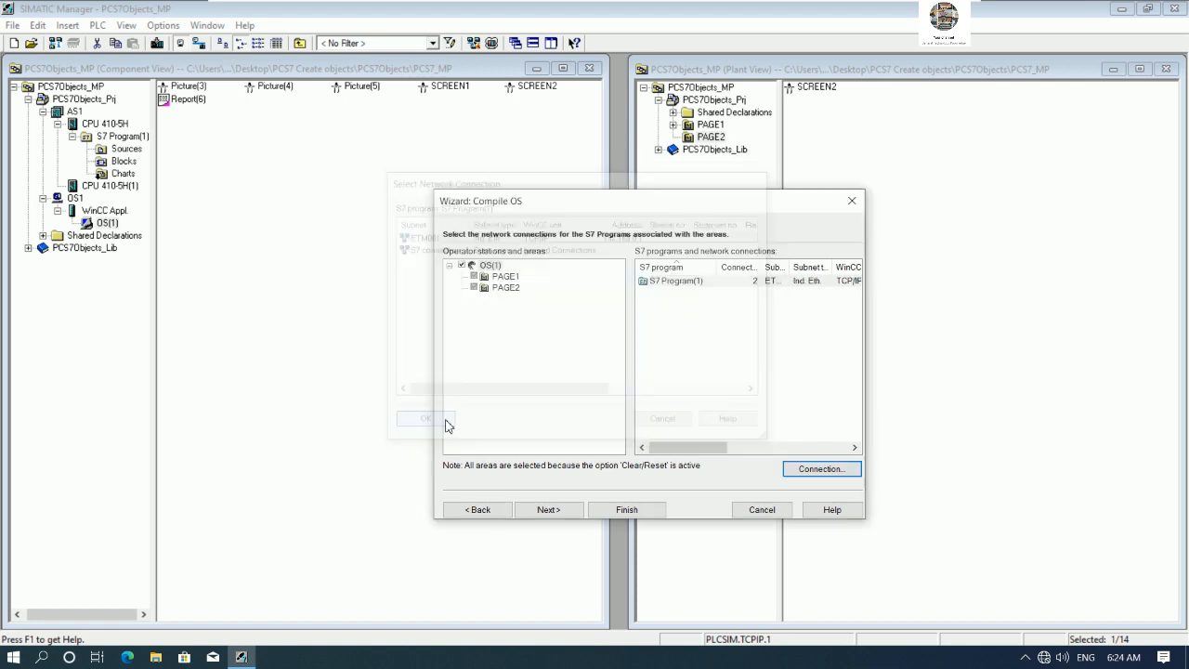
# - Keep the Picture Tree and entire-OS options and compile the OS
pyautogui.click(556, 517)
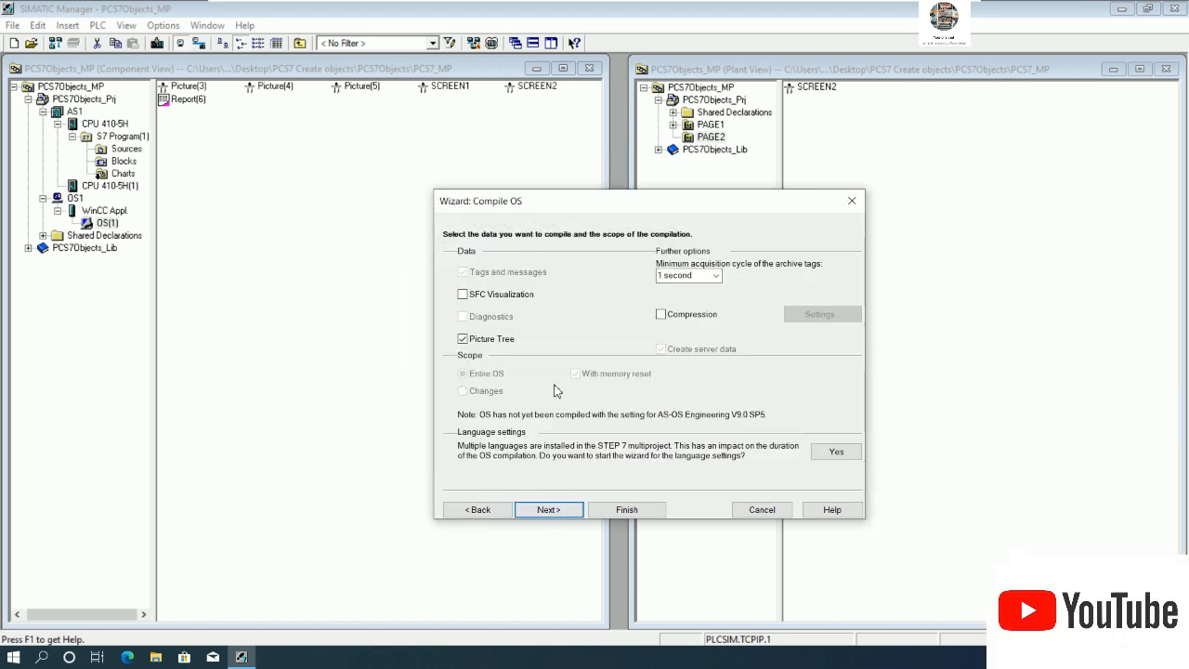
pyautogui.click(561, 517)
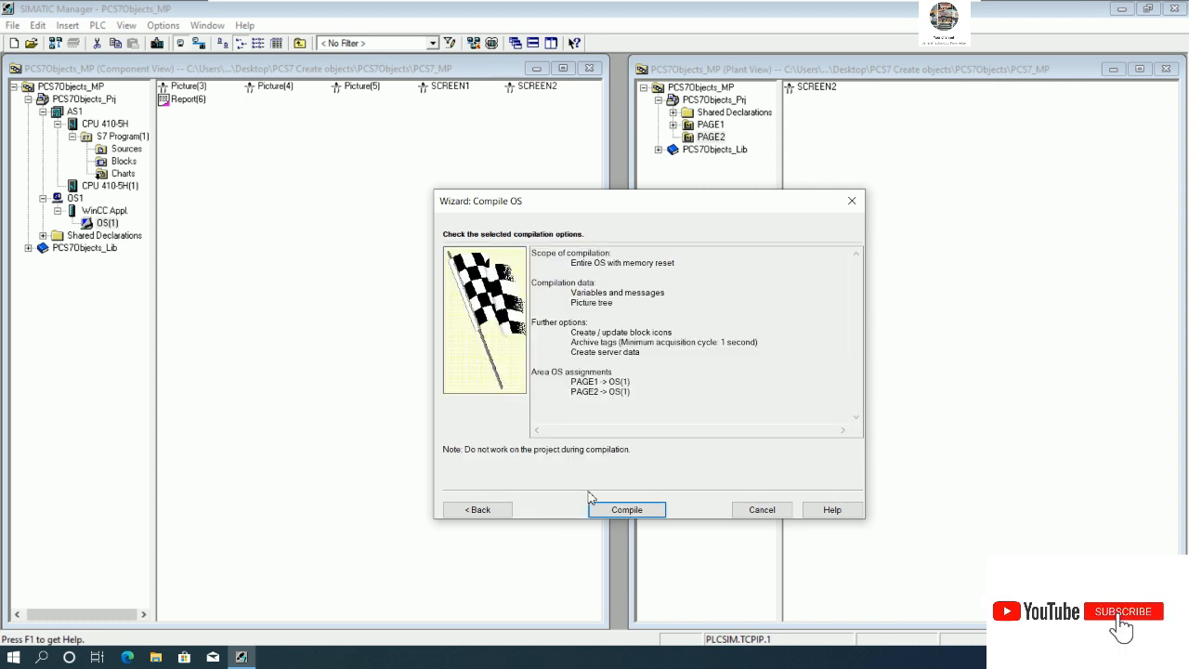
pyautogui.click(627, 509)
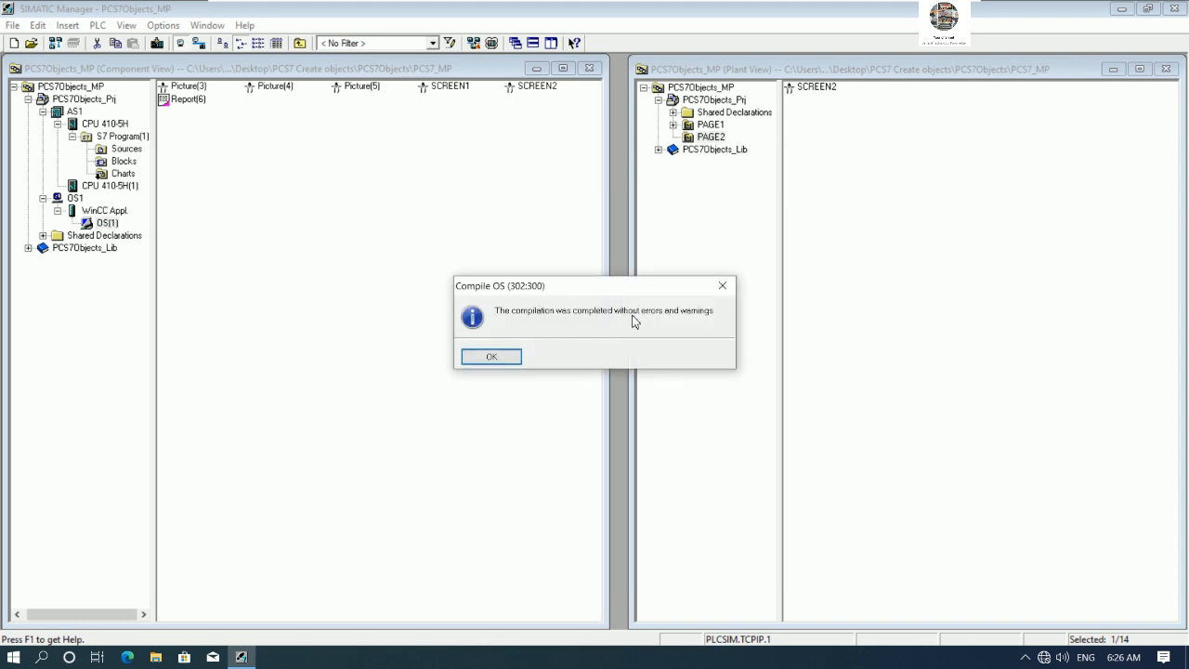
# - Start S7-PLCSIM with the PLCSIM(TCP/IP) interface and switch the simulated CPU to RUN-P
pyautogui.click(506, 356)
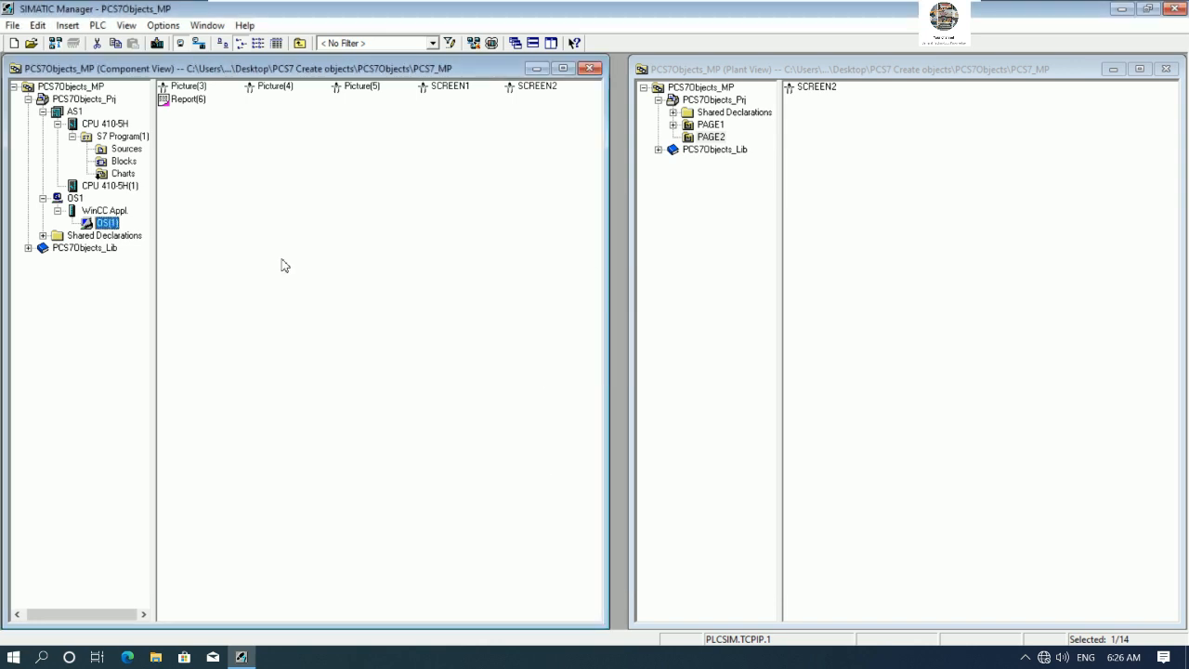
pyautogui.click(490, 44)
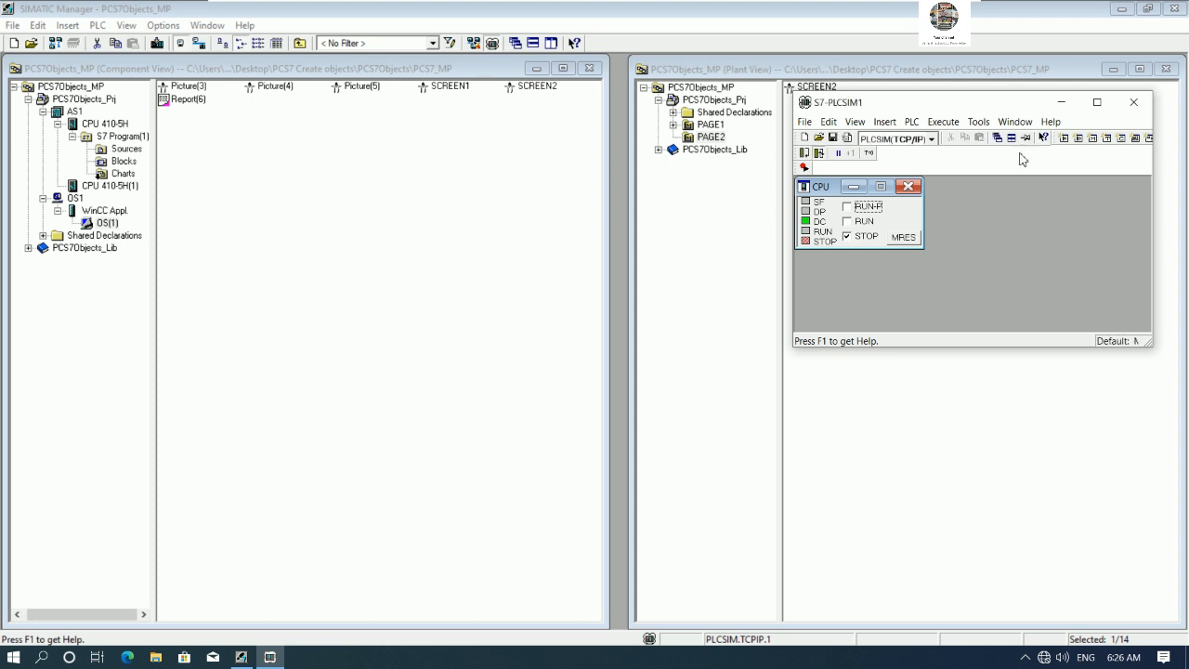
pyautogui.click(930, 138)
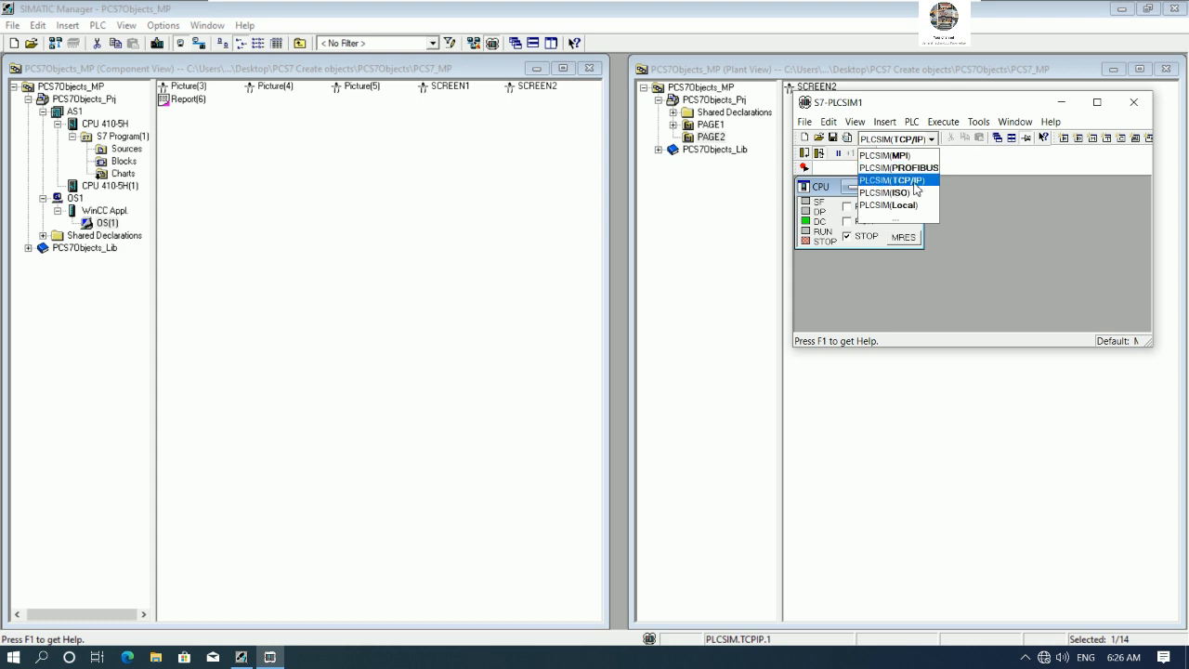
pyautogui.click(916, 185)
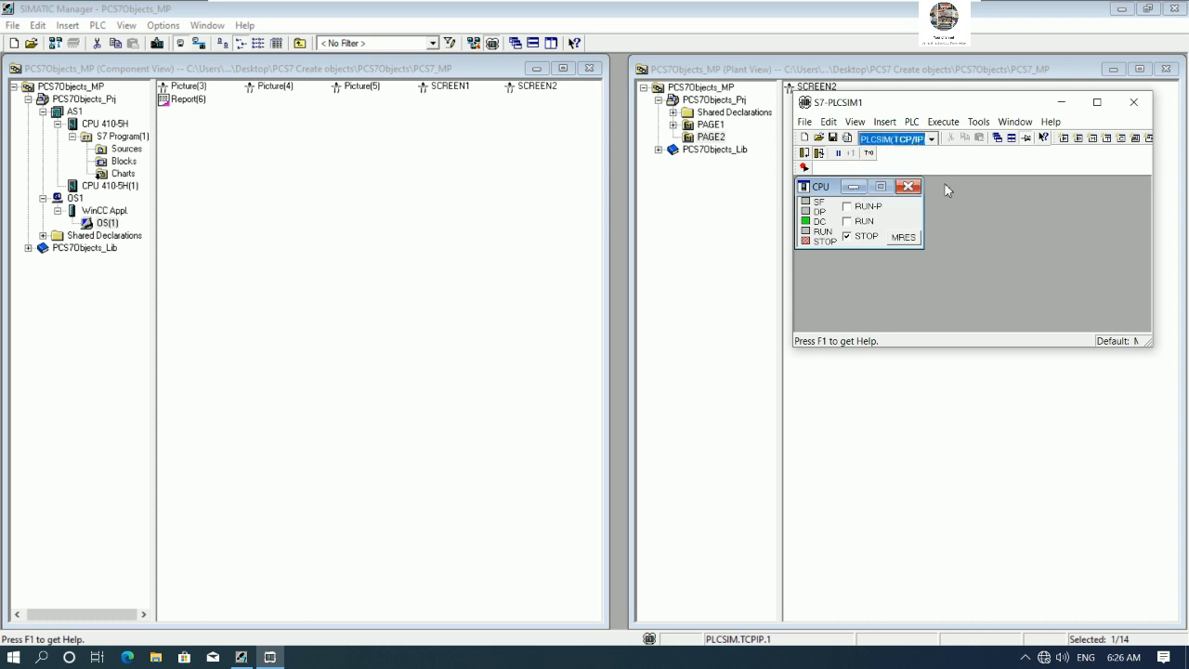
pyautogui.click(846, 206)
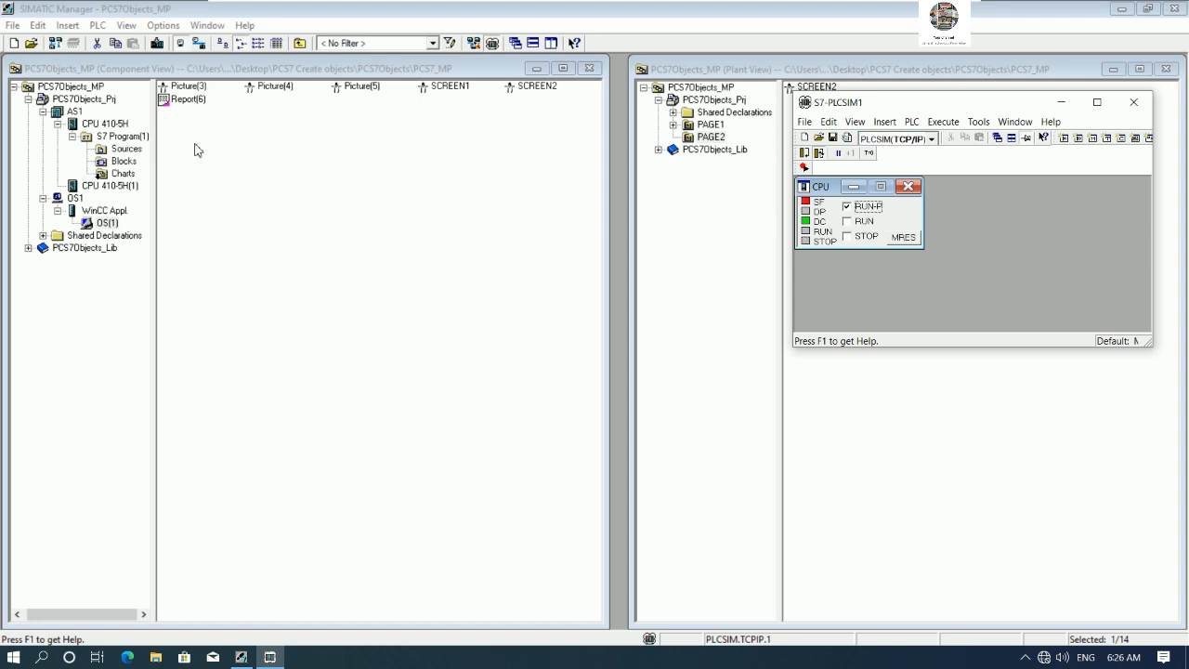
# - Download AS1 to the CPU 410-5H through IP address 192.168.0.1
pyautogui.click(73, 112)
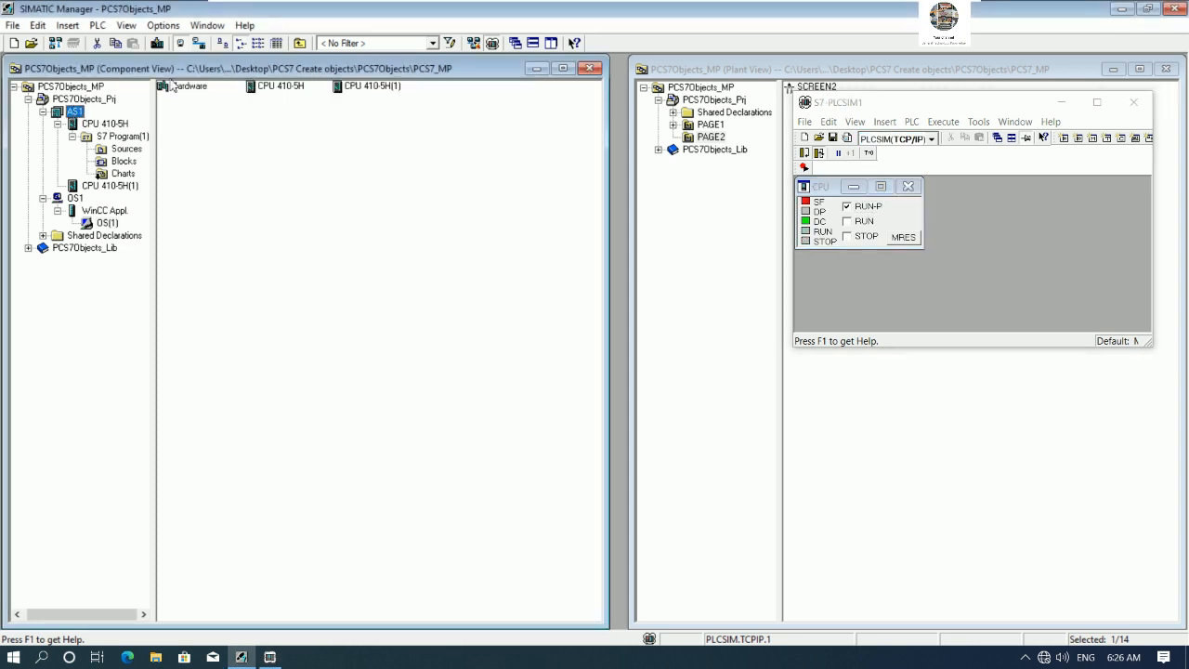
pyautogui.click(159, 44)
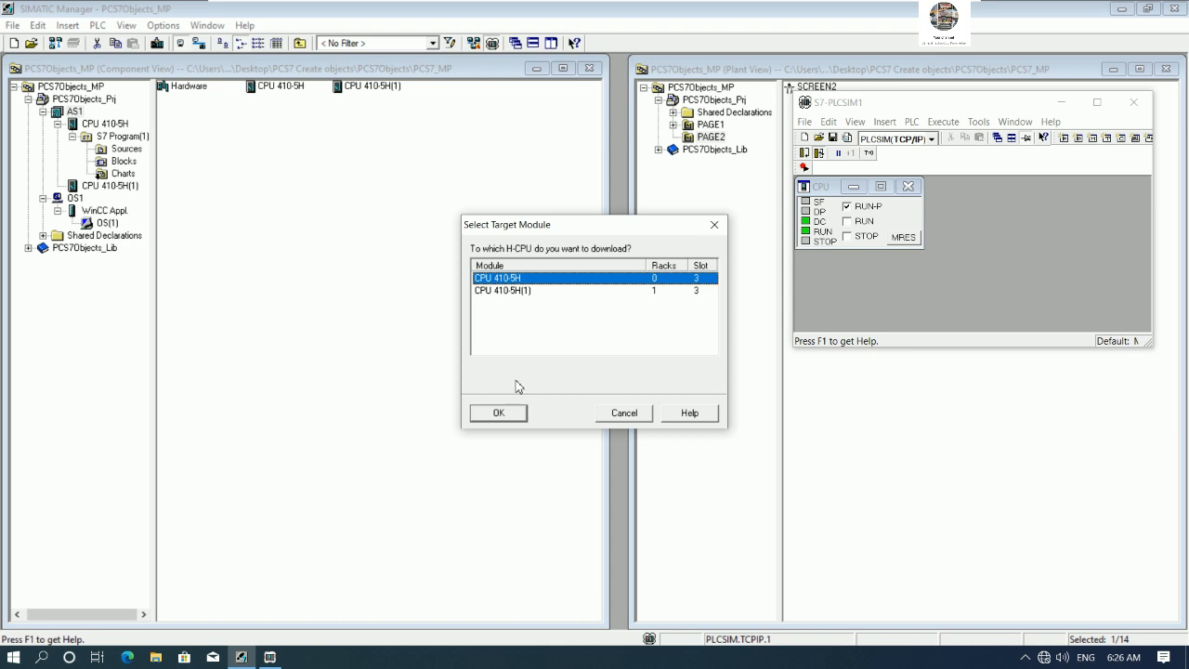
pyautogui.click(506, 409)
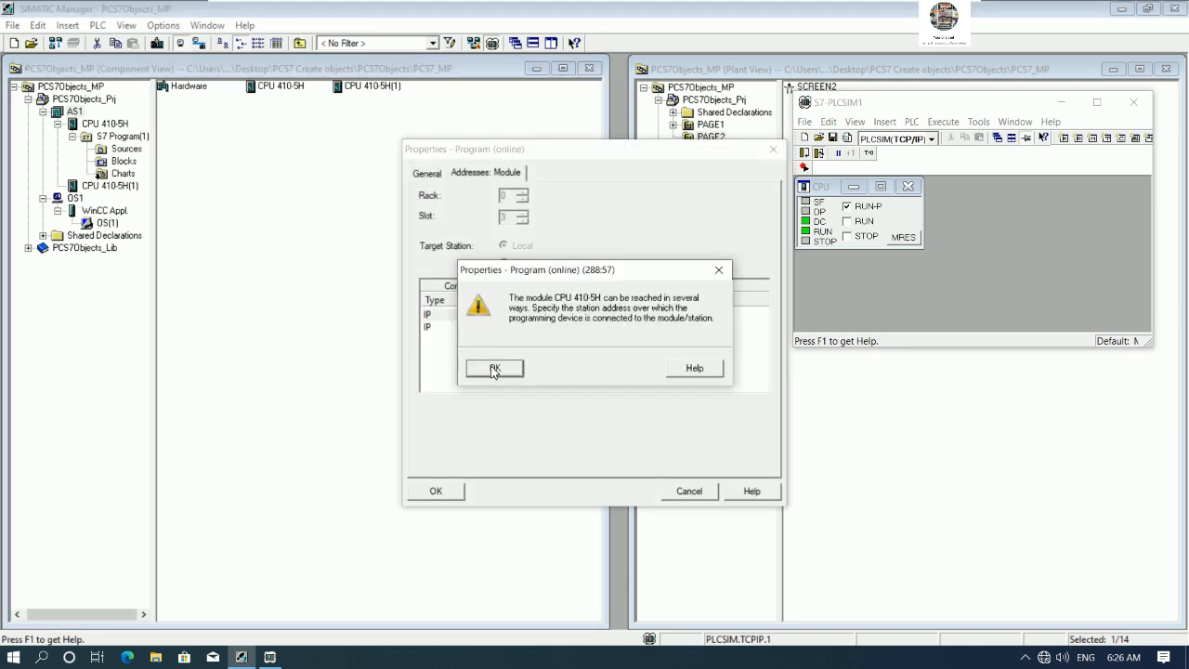
pyautogui.click(494, 369)
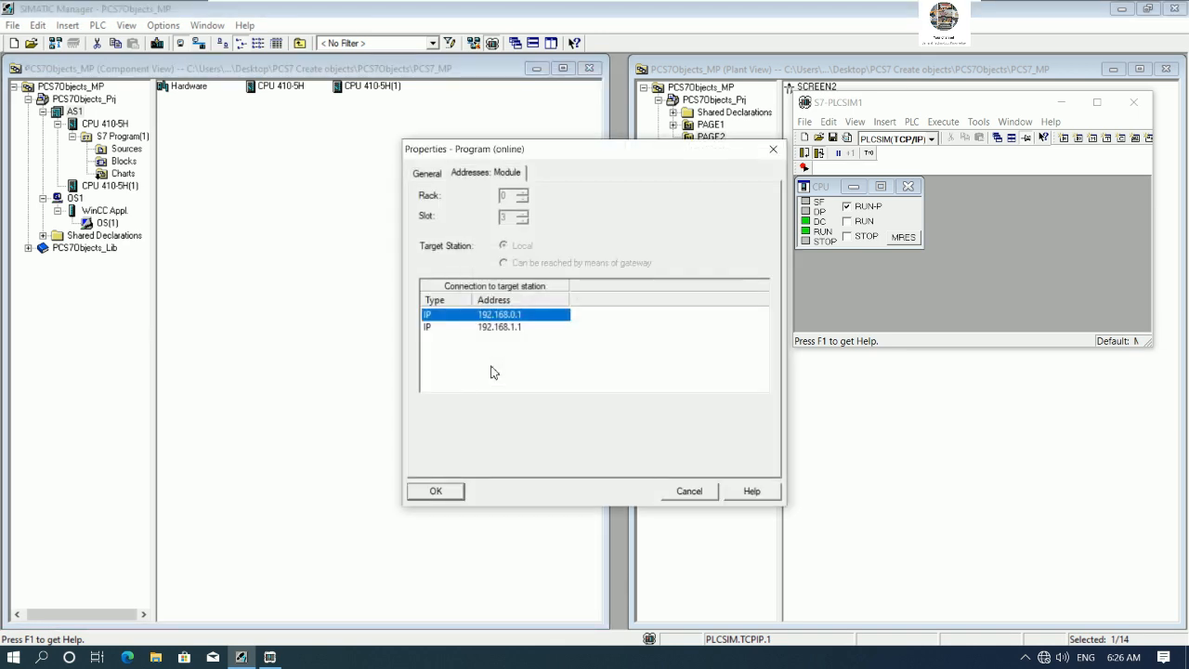
pyautogui.click(436, 491)
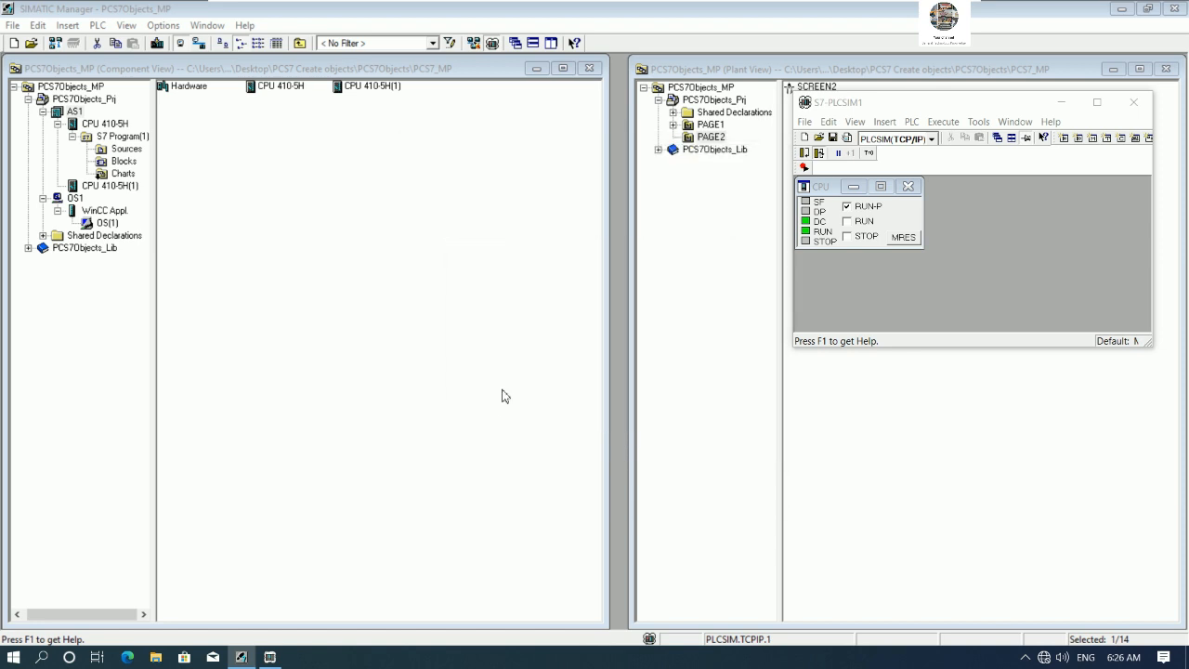
pyautogui.click(505, 405)
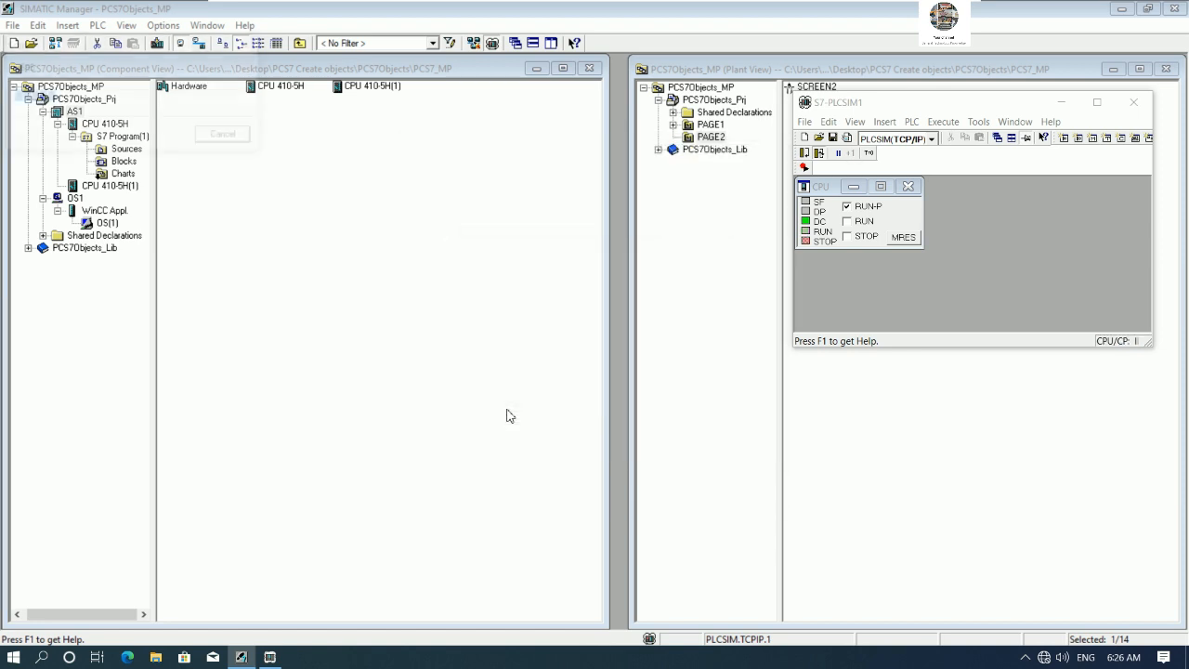
pyautogui.click(499, 370)
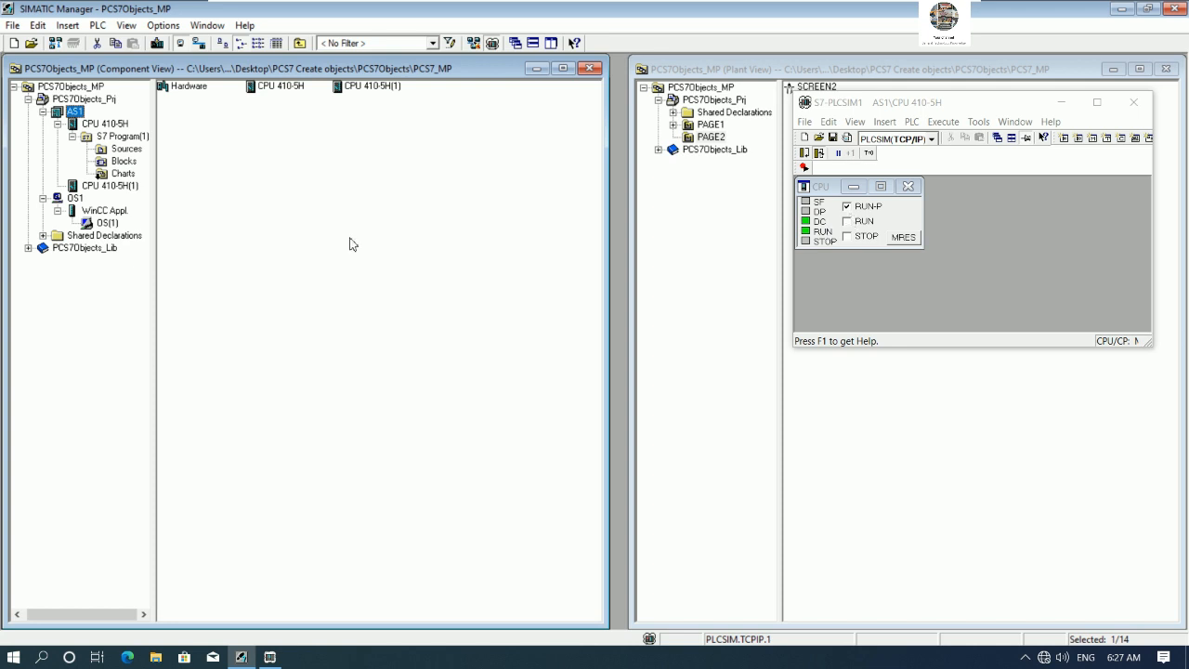
# - Open OS(1) in WinCC Explorer and open the properties of the server computer
pyautogui.rightClick(105, 224)
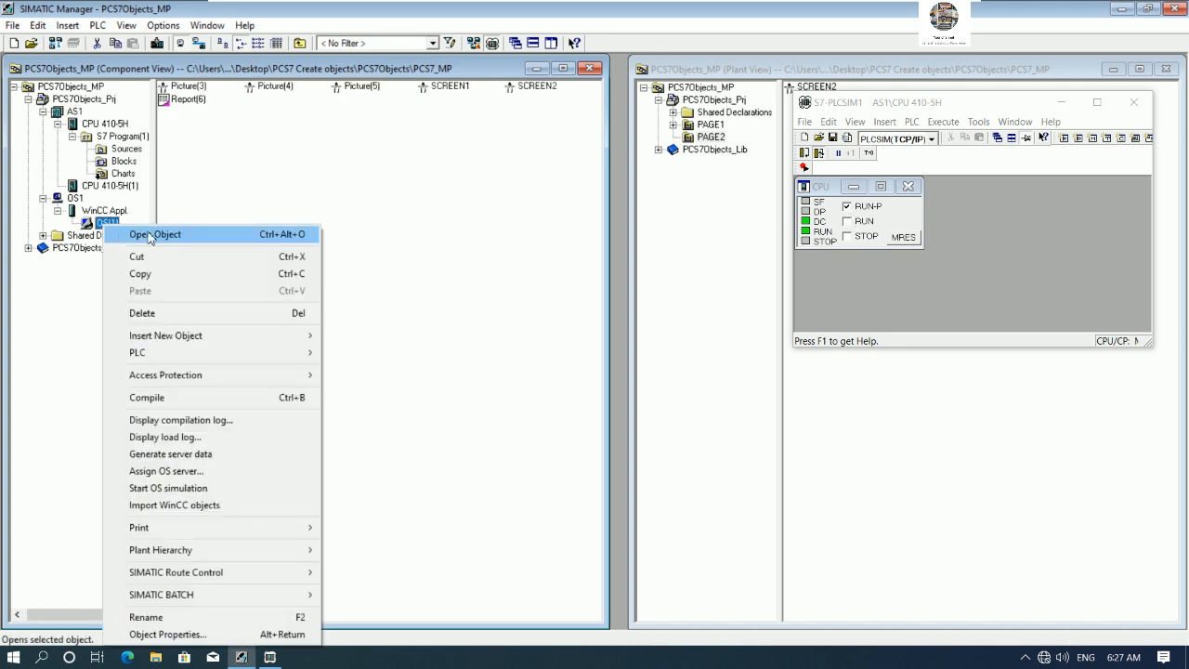
pyautogui.click(149, 236)
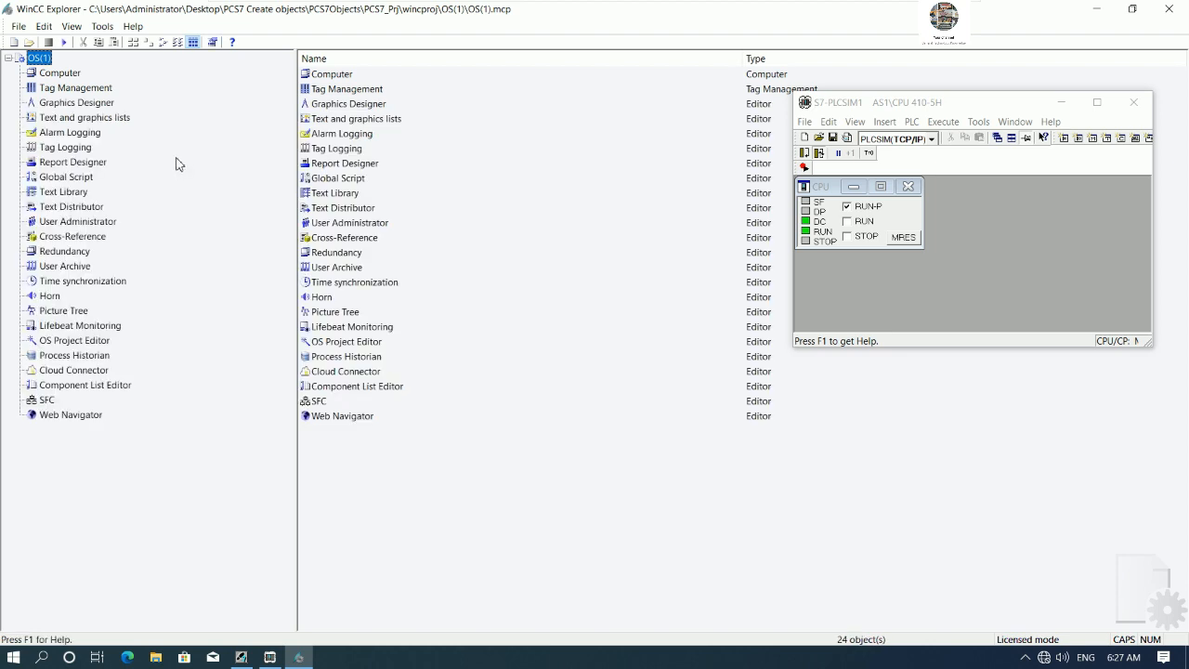
pyautogui.rightClick(67, 73)
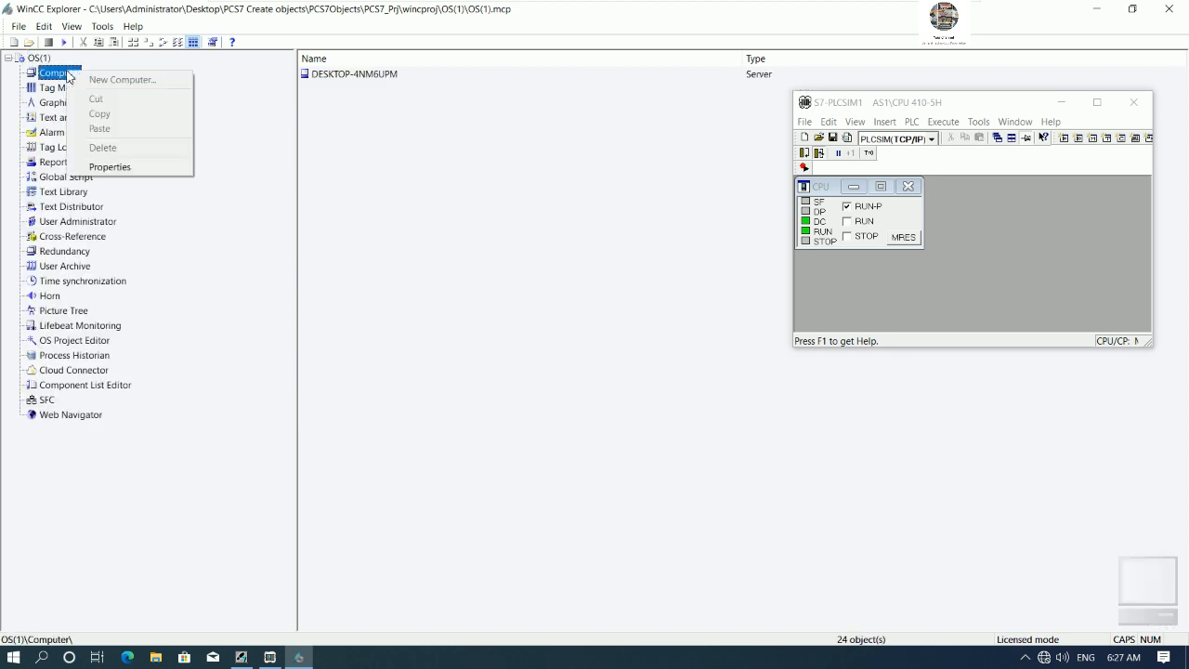
pyautogui.click(109, 167)
pyautogui.click(705, 365)
# - In Graphics Runtime, enable Title, Border, Maximize and Minimize window attributes and disable Full Screen
pyautogui.click(550, 117)
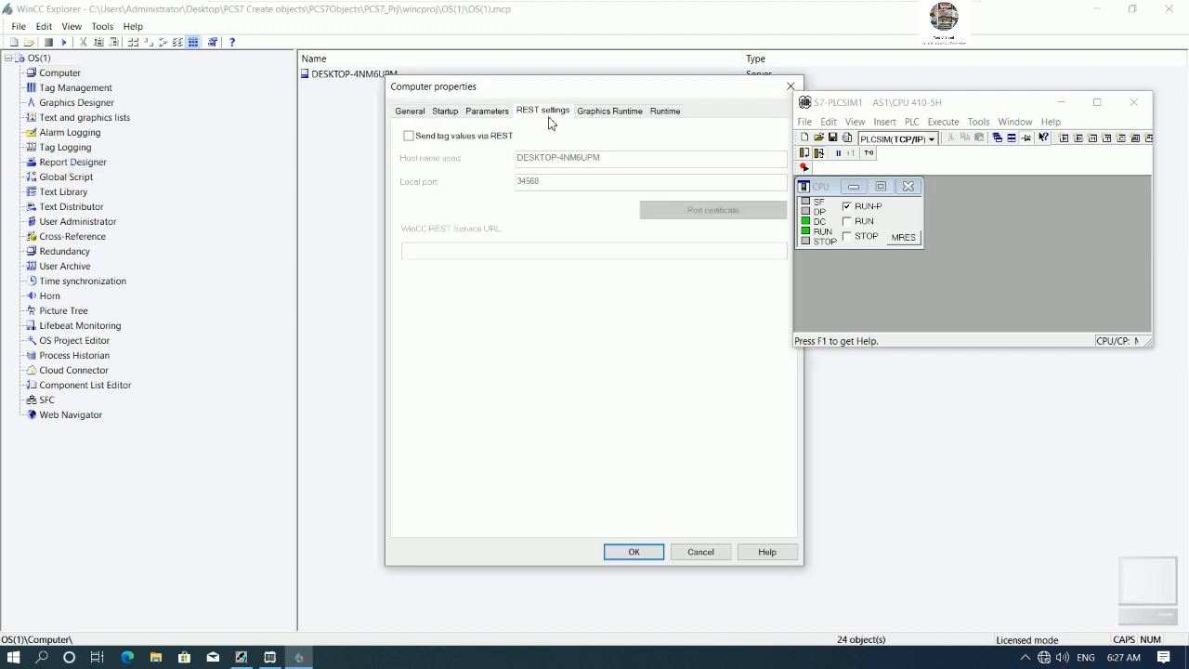
pyautogui.click(605, 111)
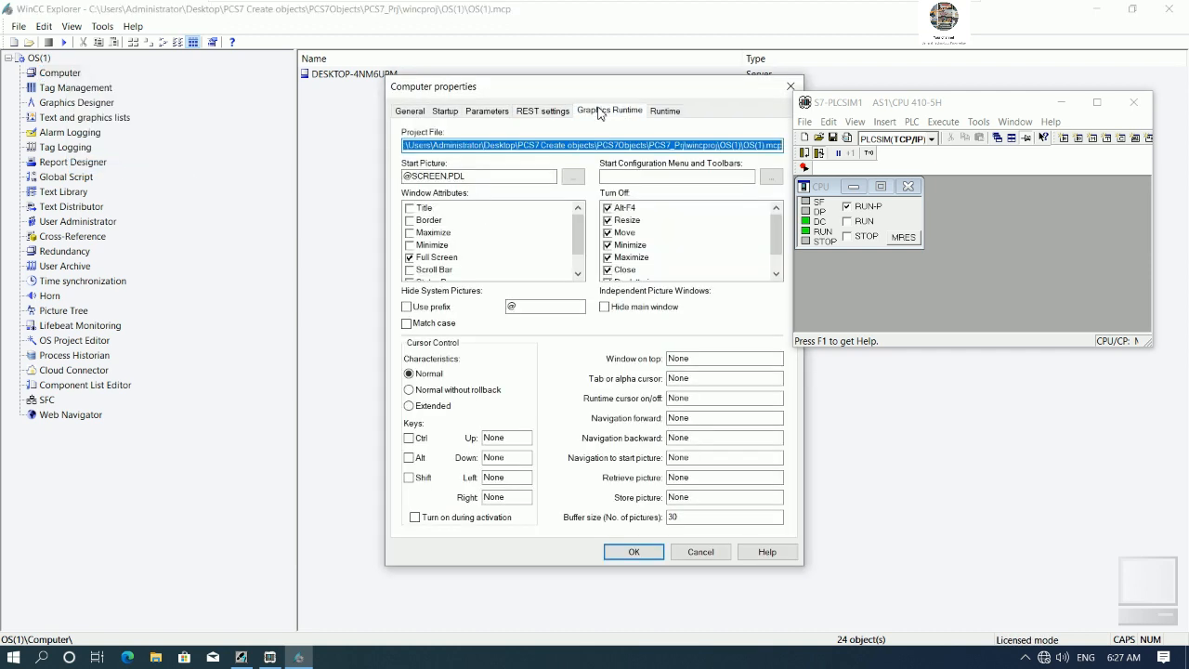
pyautogui.click(410, 220)
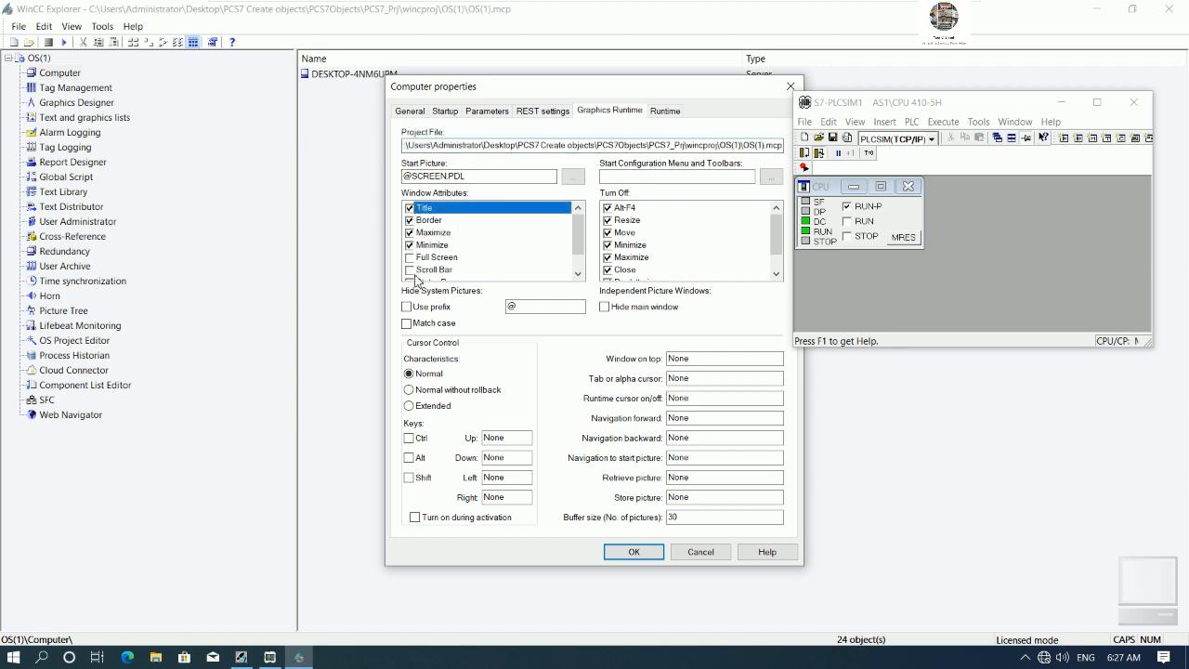
pyautogui.scroll(-1, 465, 269)
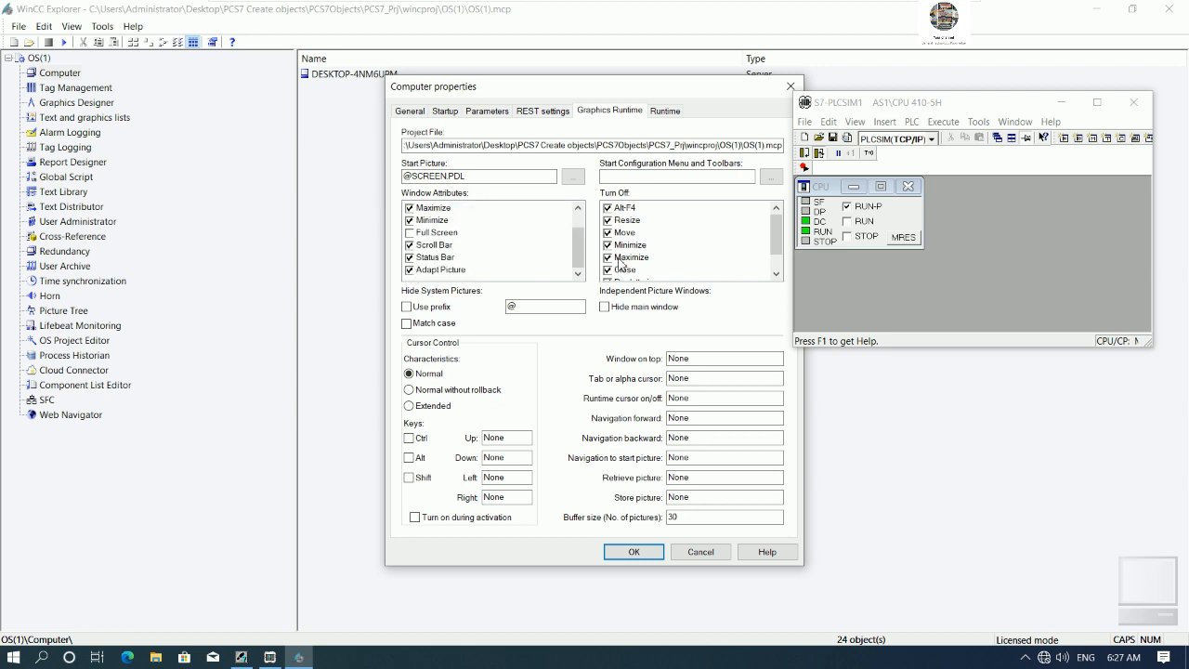
# - Clear the Alt-F4, Resize, Move, Minimize, Maximize and Close turn-off options and confirm the computer properties
pyautogui.click(613, 210)
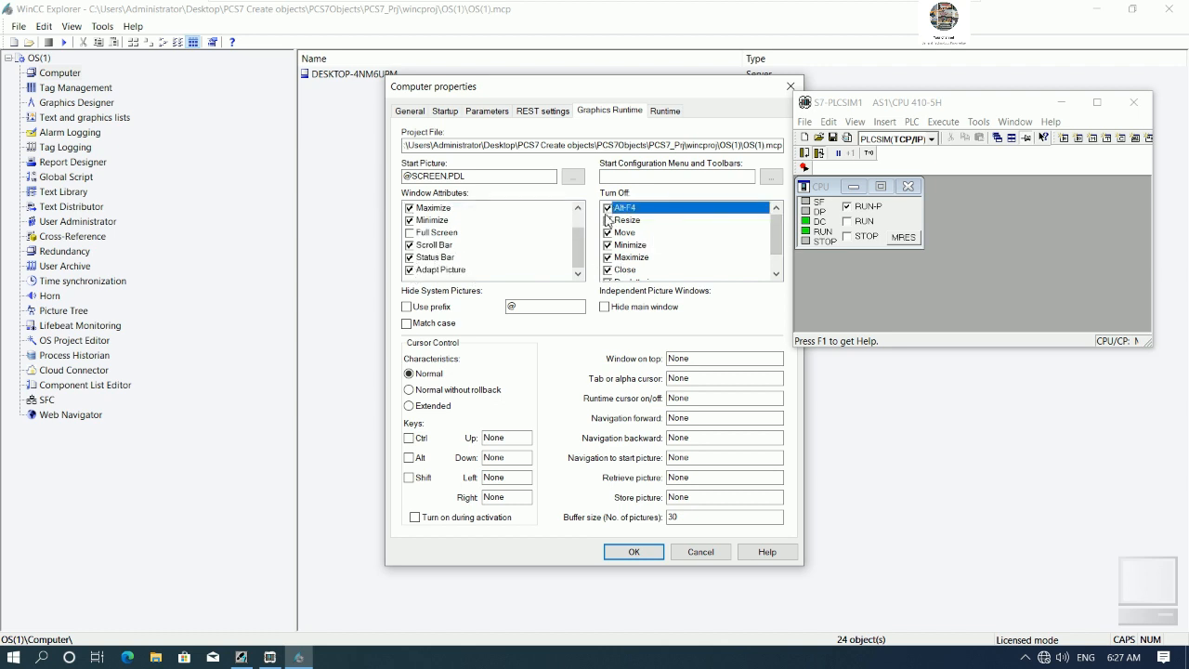
pyautogui.click(607, 211)
pyautogui.click(607, 222)
pyautogui.click(607, 233)
pyautogui.click(607, 270)
pyautogui.scroll(-1, 608, 274)
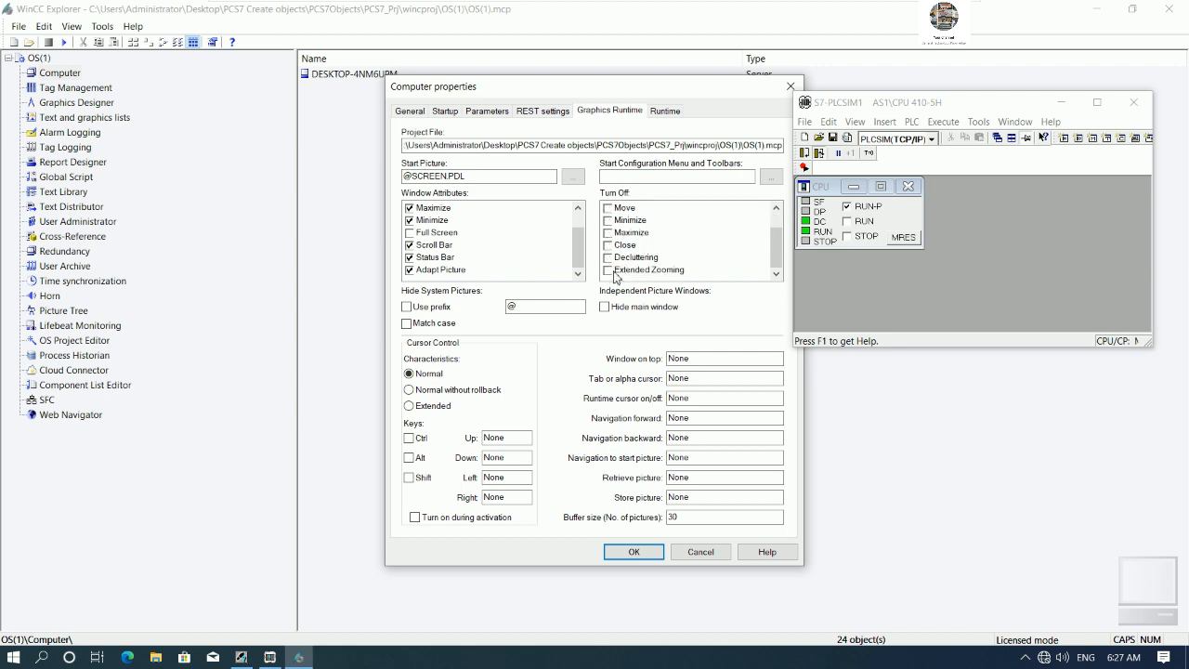
pyautogui.click(649, 551)
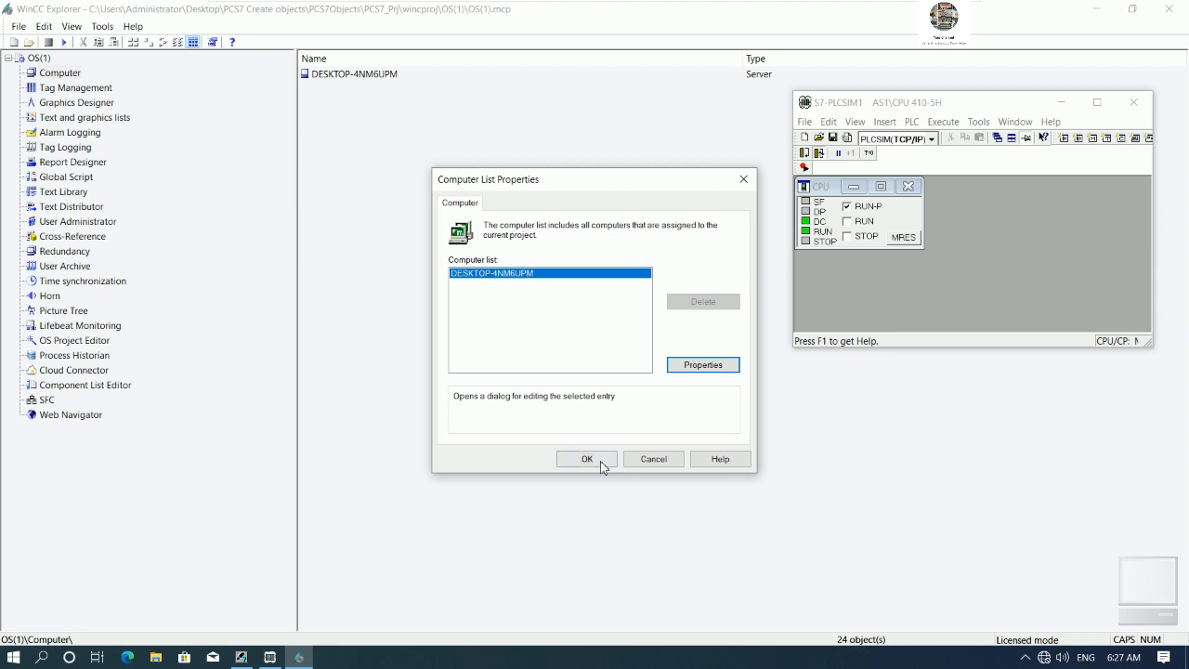
pyautogui.click(599, 465)
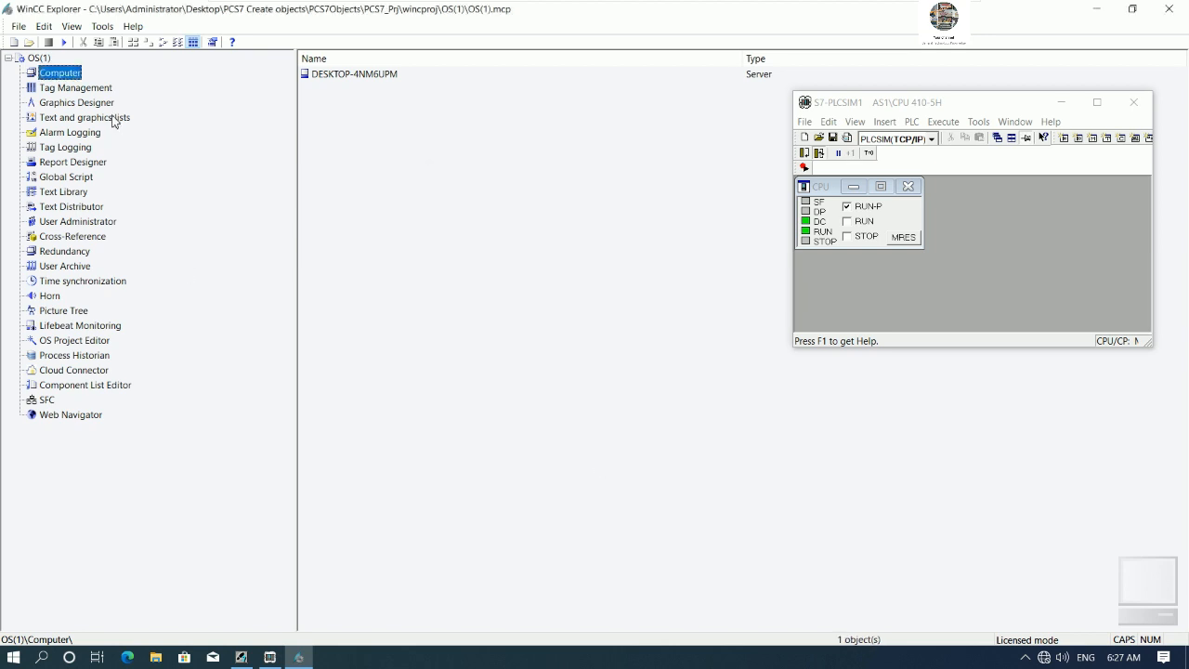
# - Set the TCP/IP channel unit's logical device name to PLCSIM.TCPIP.1 in Tag Management
pyautogui.click(59, 89)
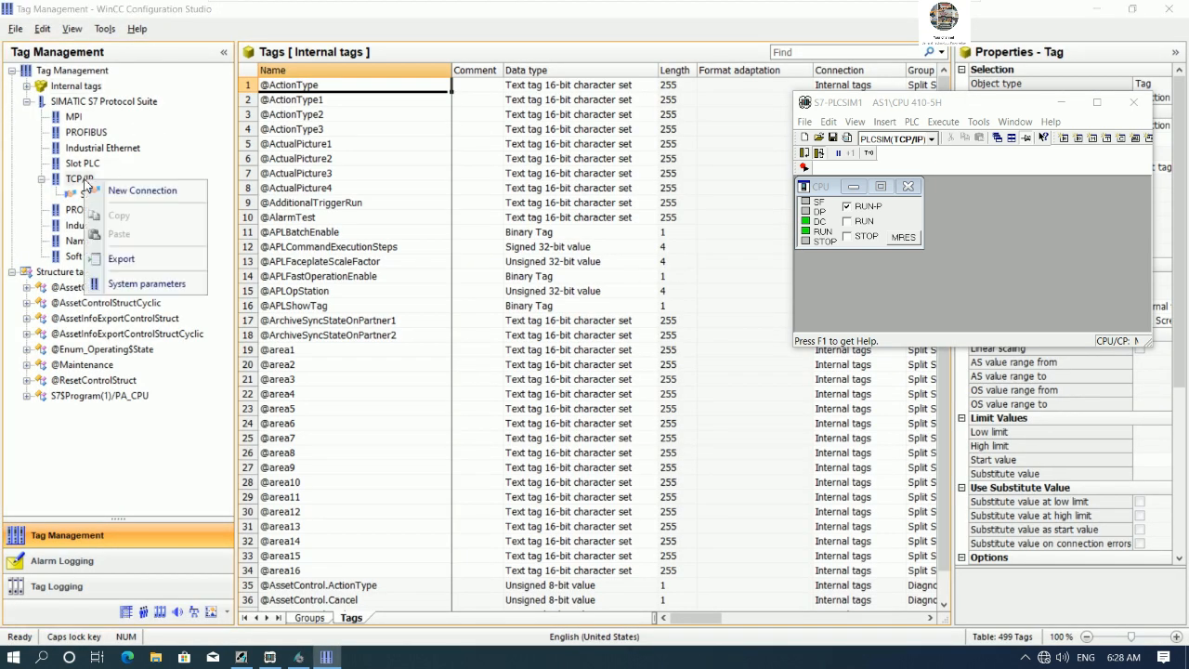
pyautogui.rightClick(82, 180)
pyautogui.click(146, 286)
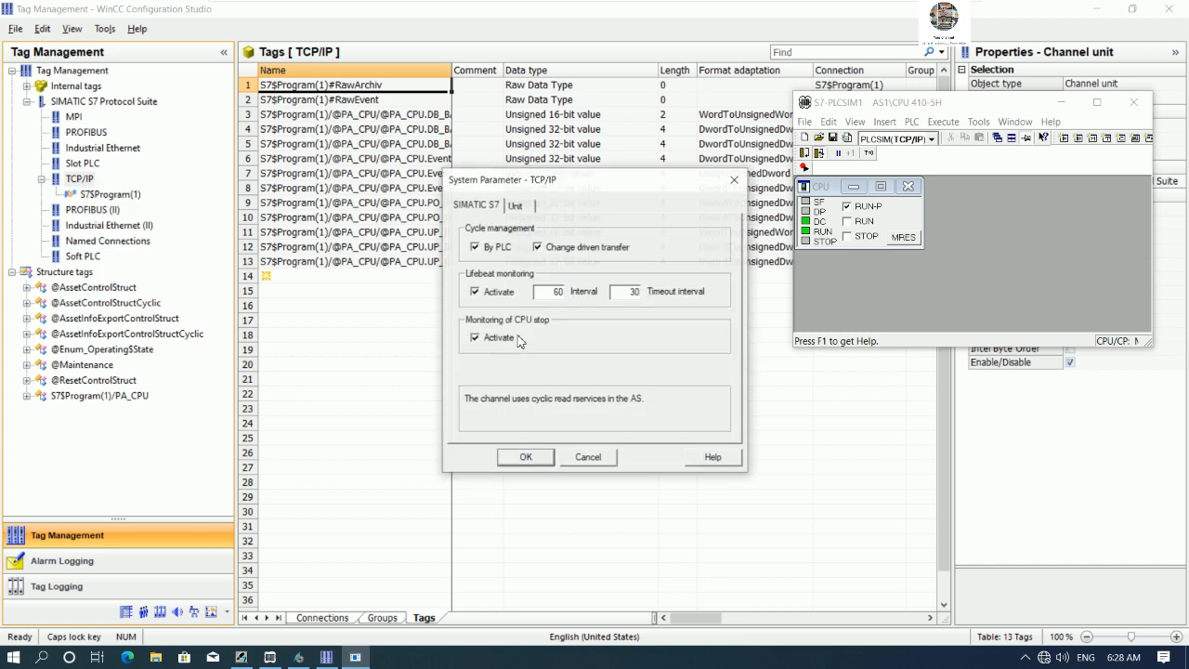
pyautogui.click(515, 204)
pyautogui.click(703, 276)
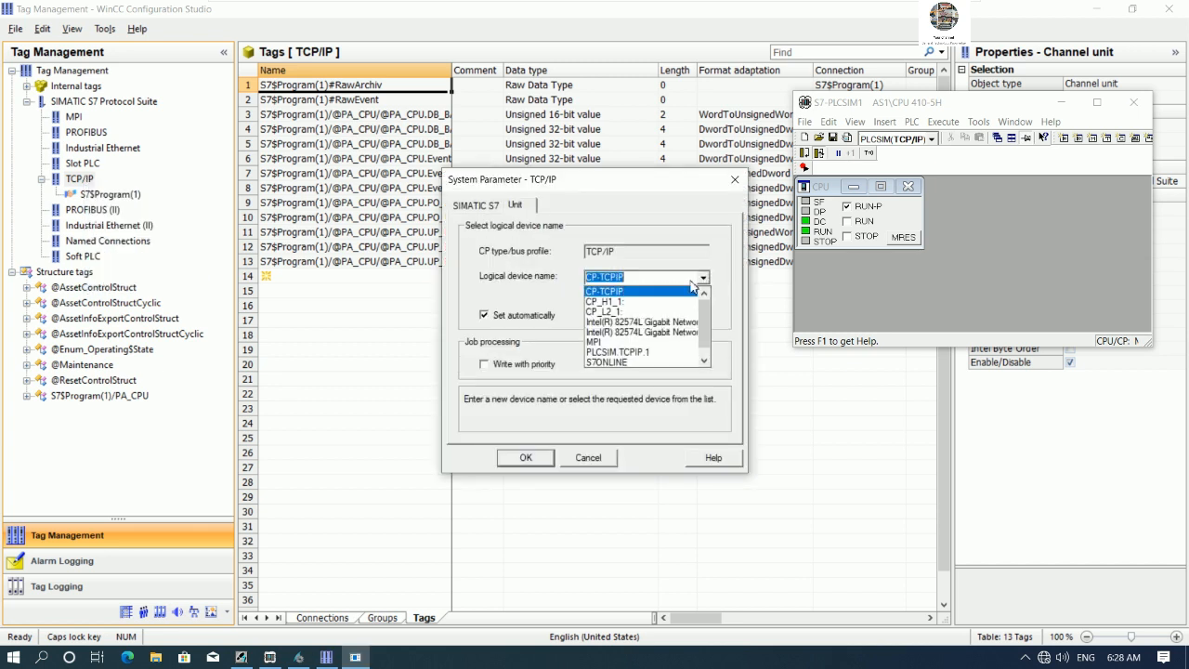
pyautogui.click(642, 353)
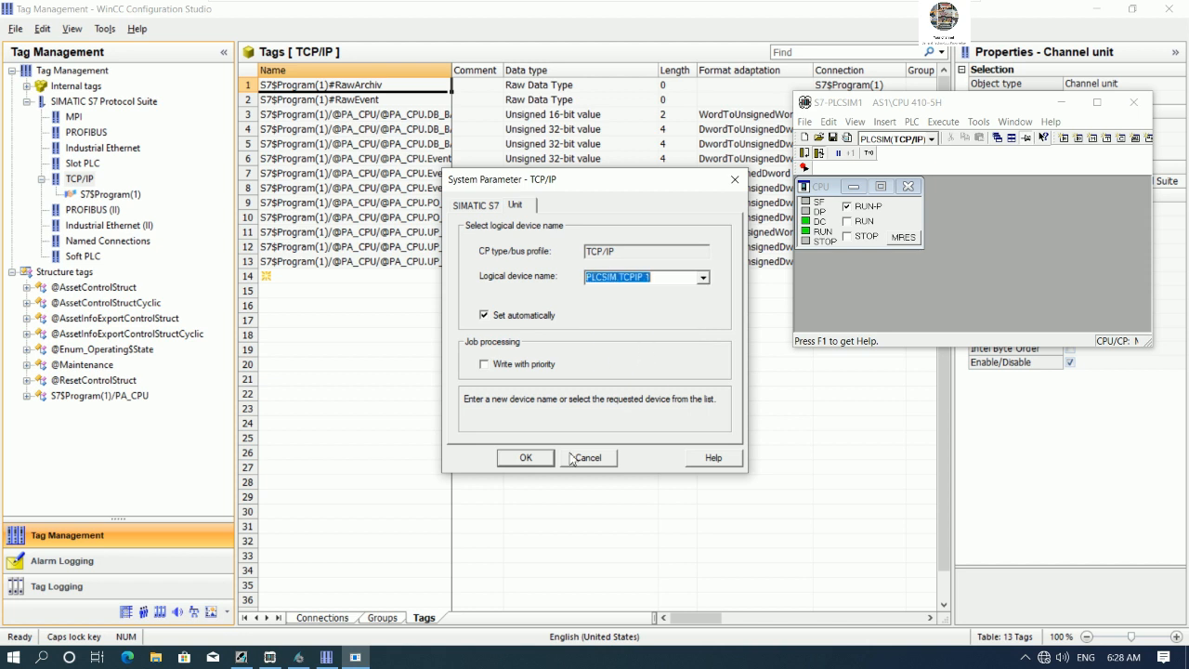
pyautogui.click(542, 462)
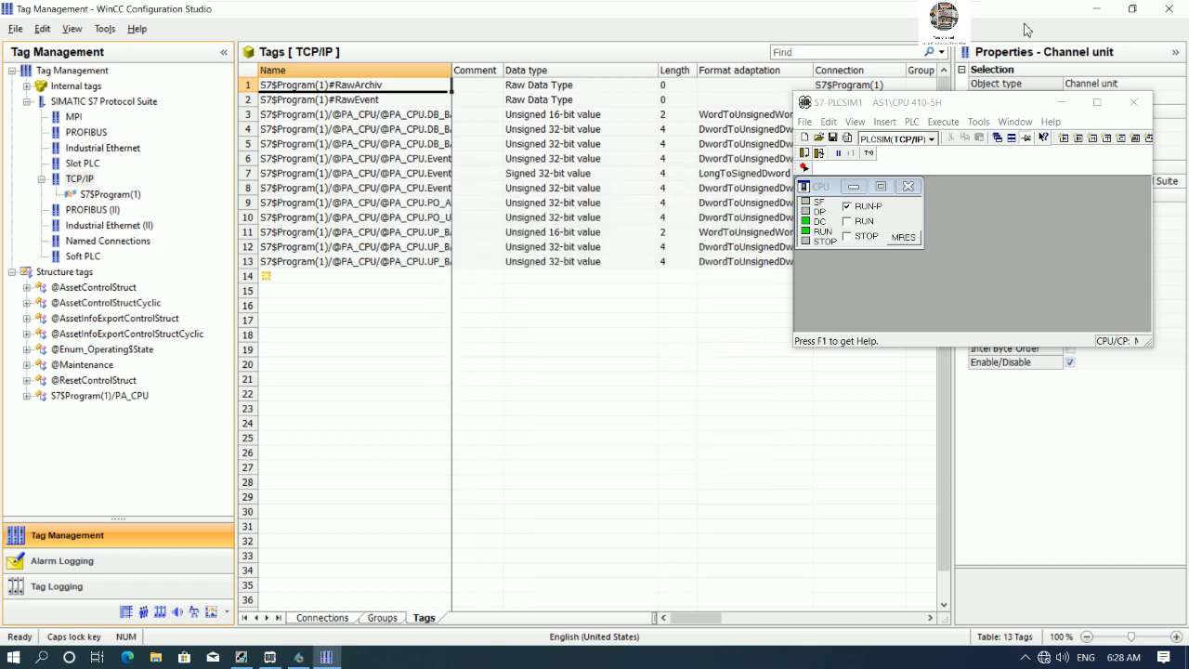
pyautogui.click(1169, 11)
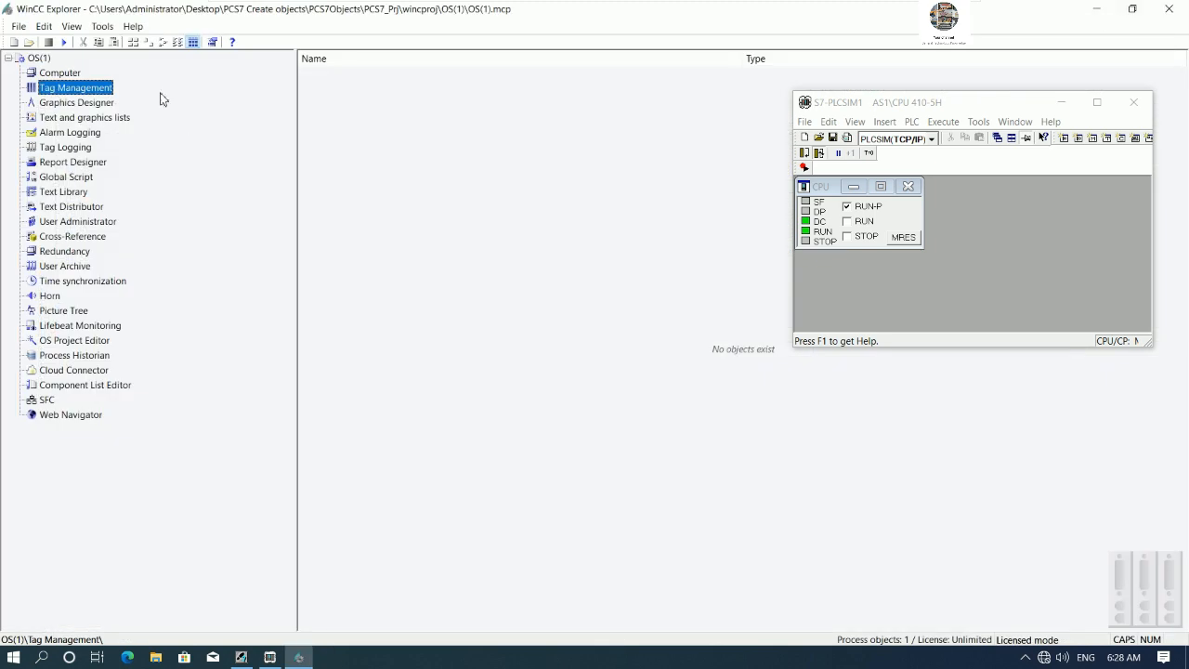
# - Activate the OS(1) project in runtime
pyautogui.click(64, 44)
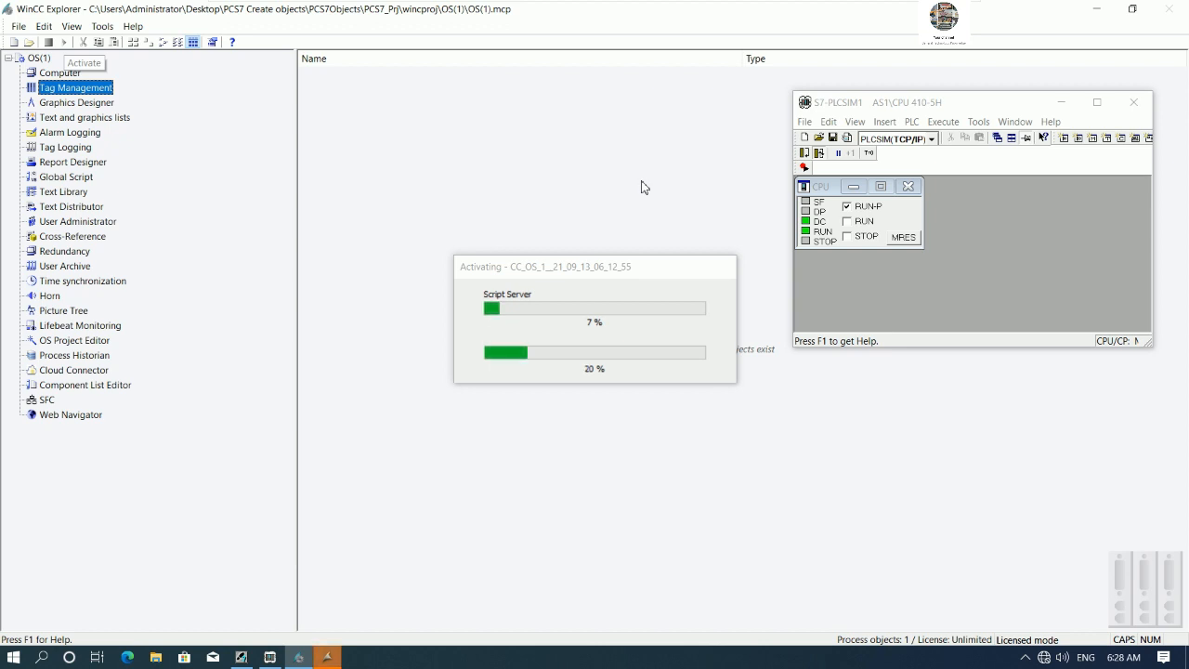
pyautogui.click(1061, 103)
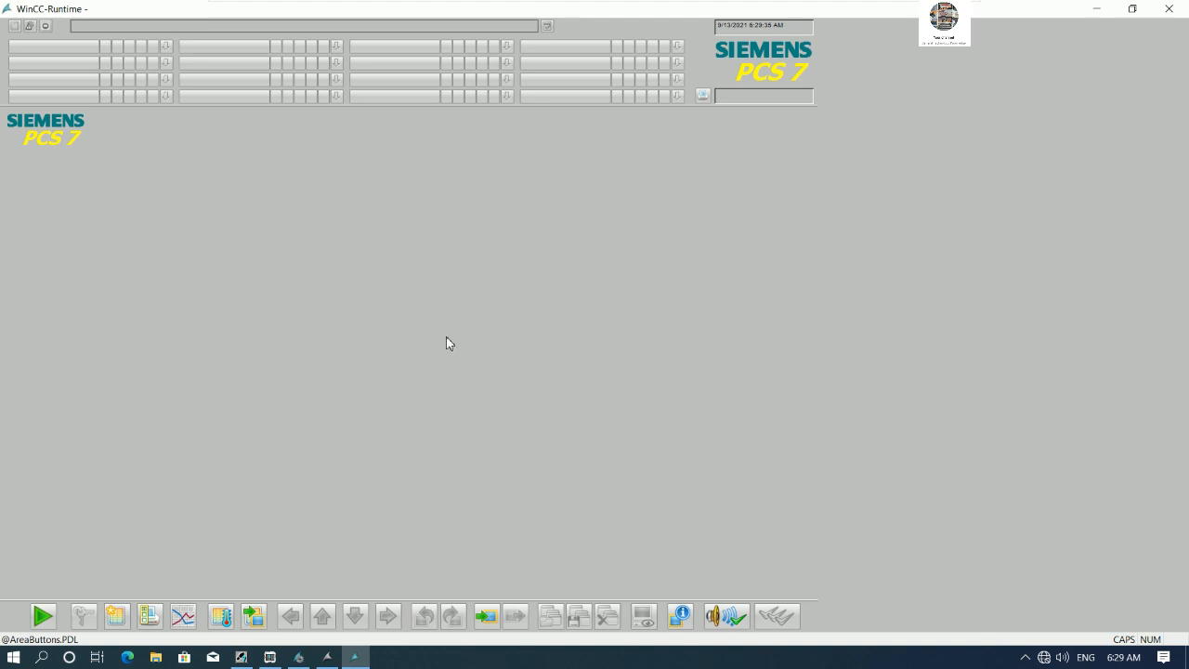
pyautogui.click(327, 657)
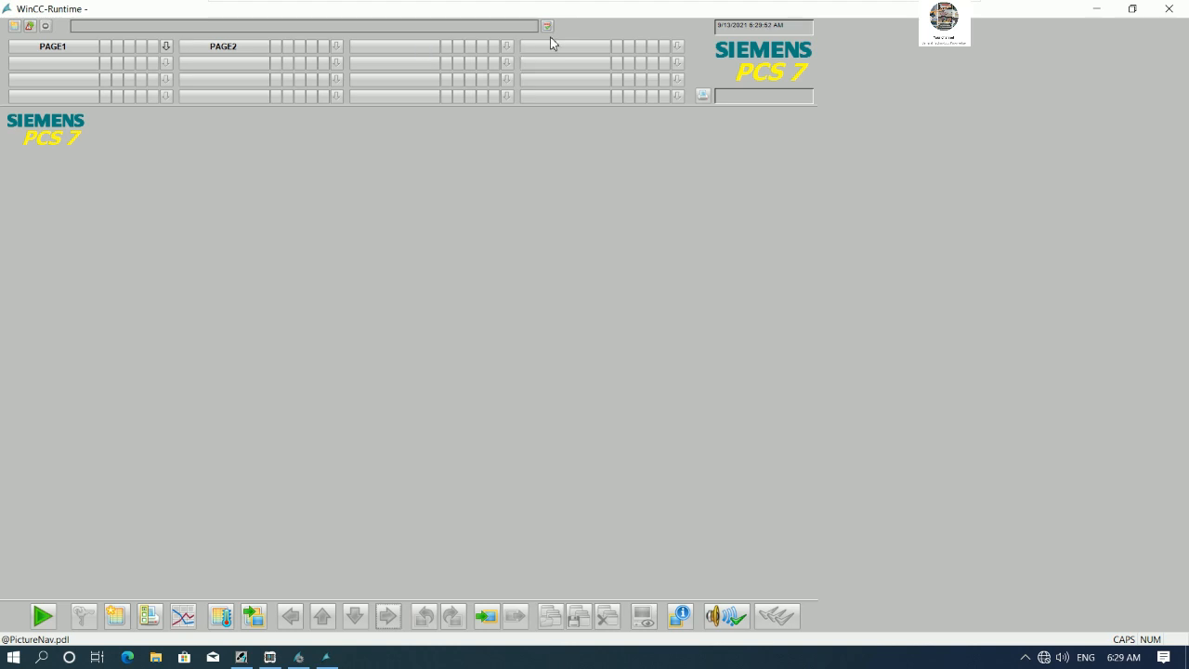
# - Switch between the PAGE1 and PAGE2 areas in the runtime overview
pyautogui.click(170, 47)
pyautogui.click(67, 149)
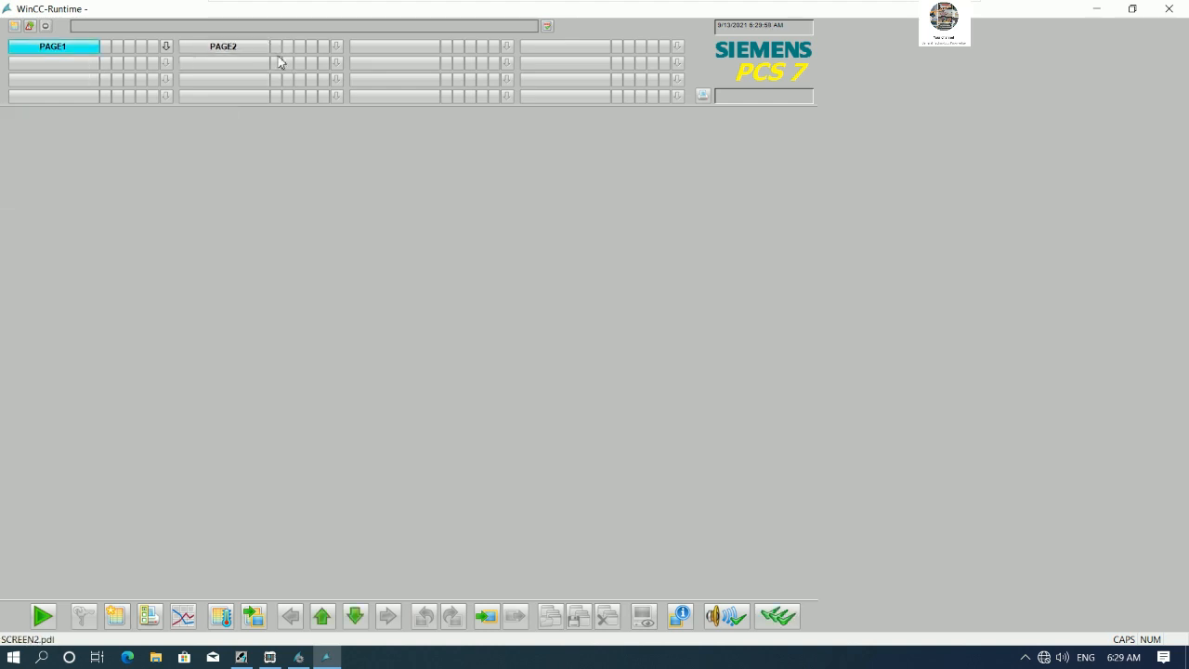
pyautogui.click(91, 51)
pyautogui.click(222, 45)
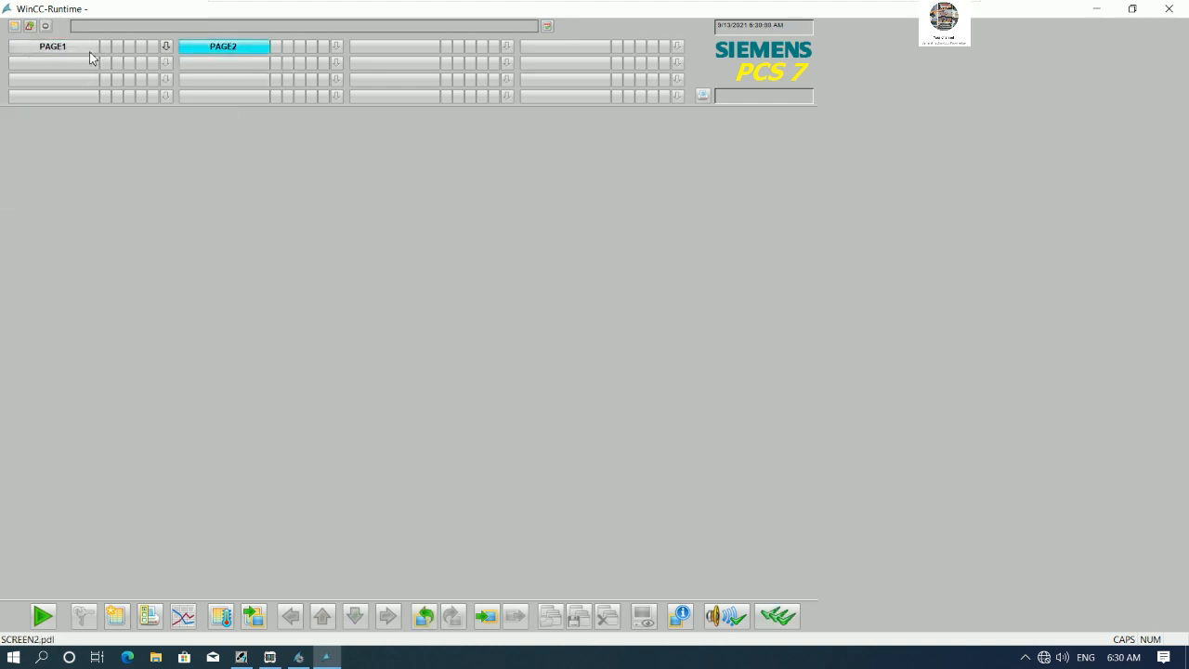
pyautogui.click(93, 47)
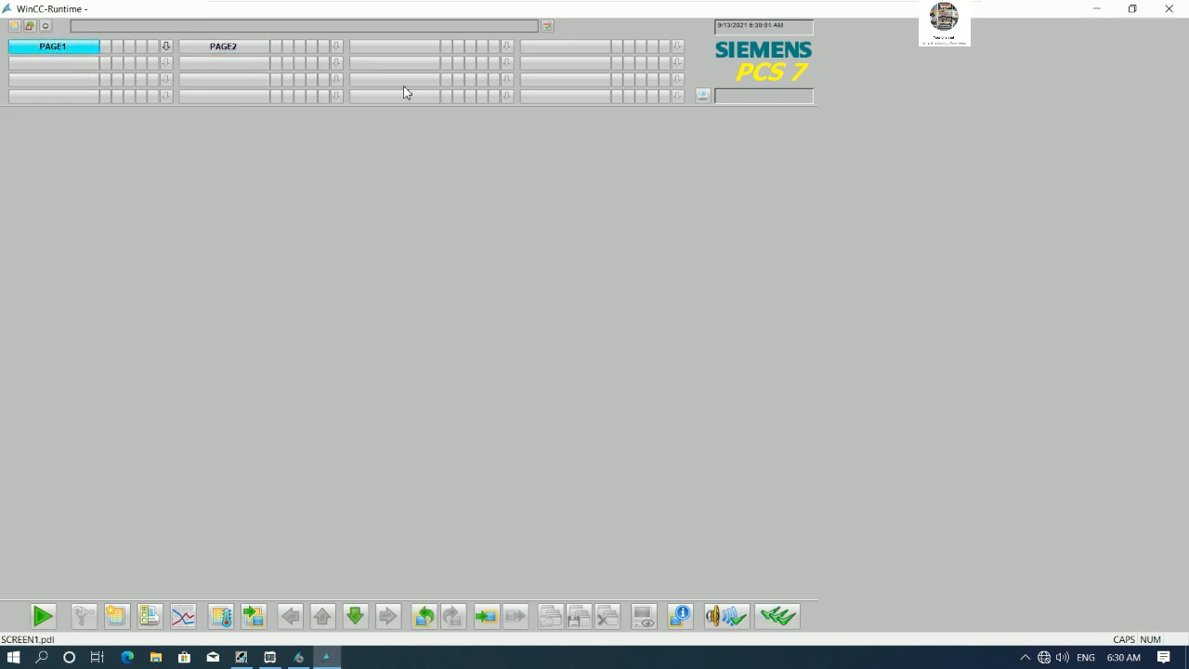
# - Insert a new hierarchy folder named PAGE3 under PCS7Objects_Prj in the plant view
pyautogui.click(1133, 8)
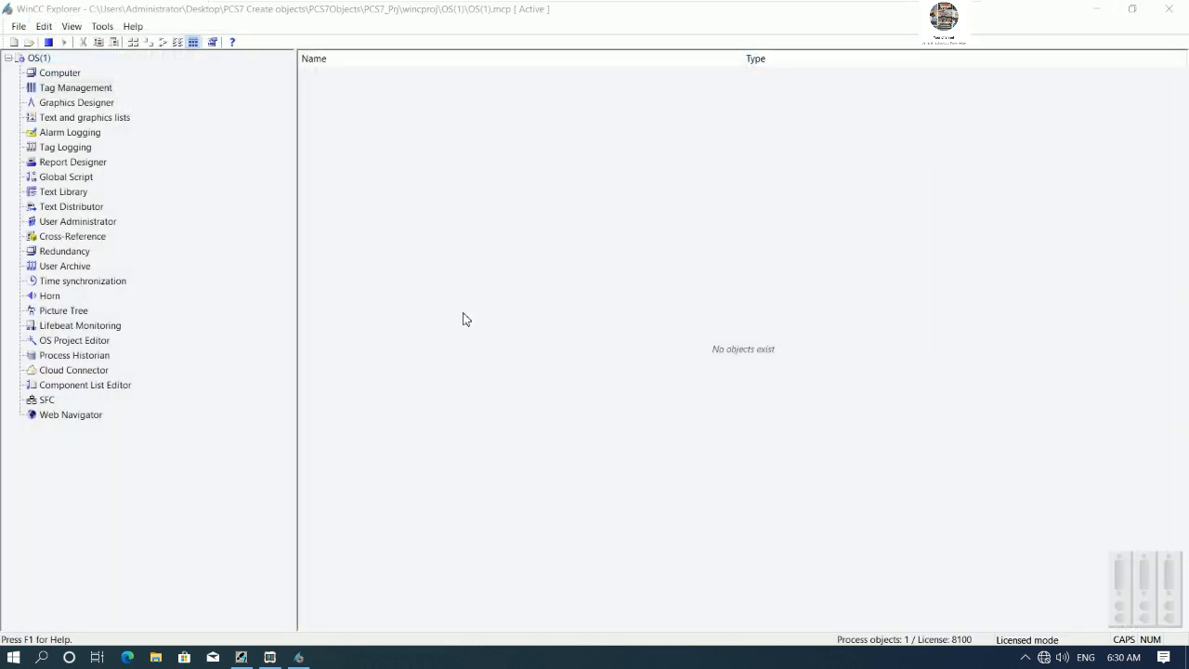
pyautogui.click(240, 657)
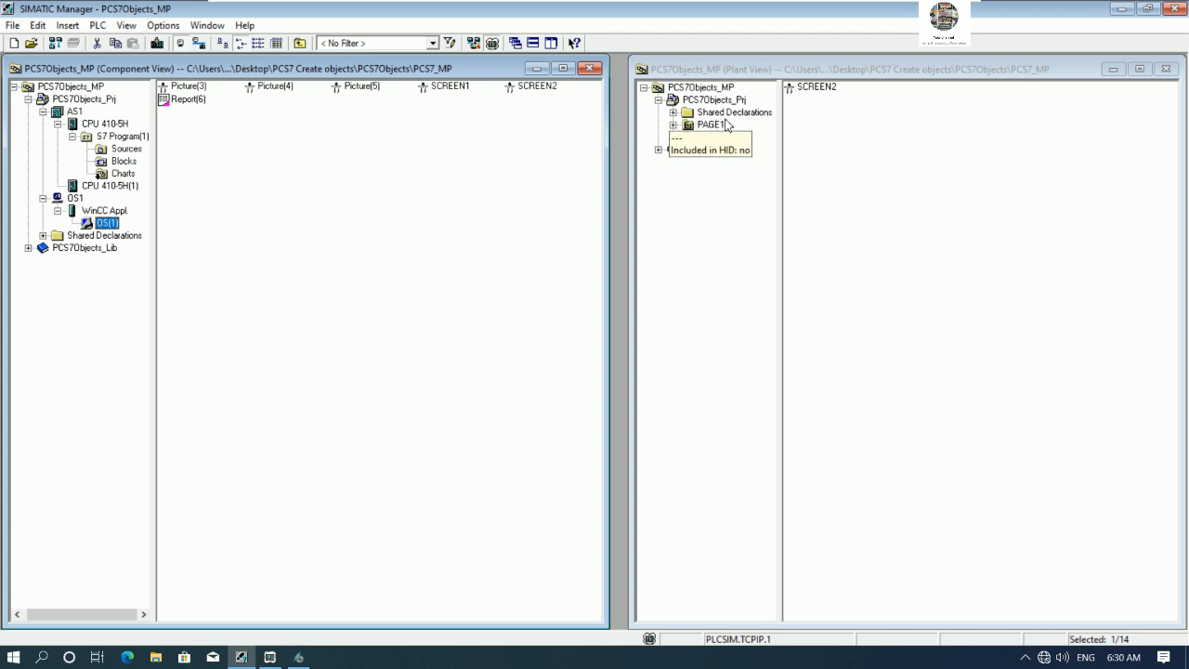
pyautogui.click(710, 102)
pyautogui.rightClick(710, 102)
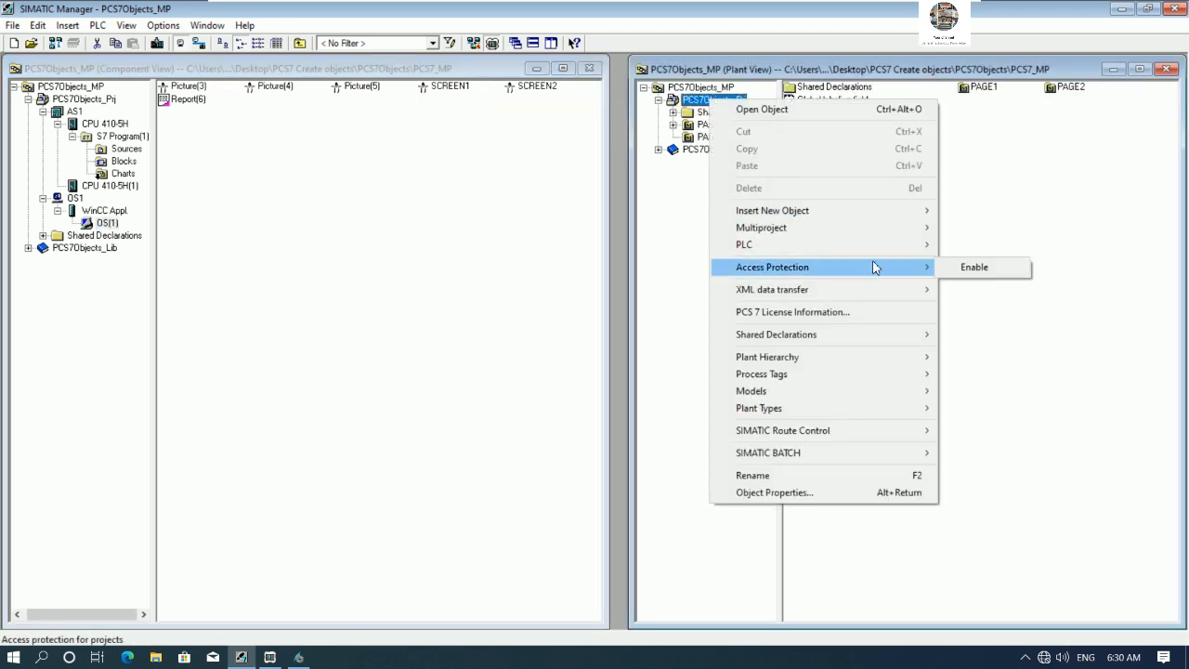
pyautogui.moveTo(890, 213)
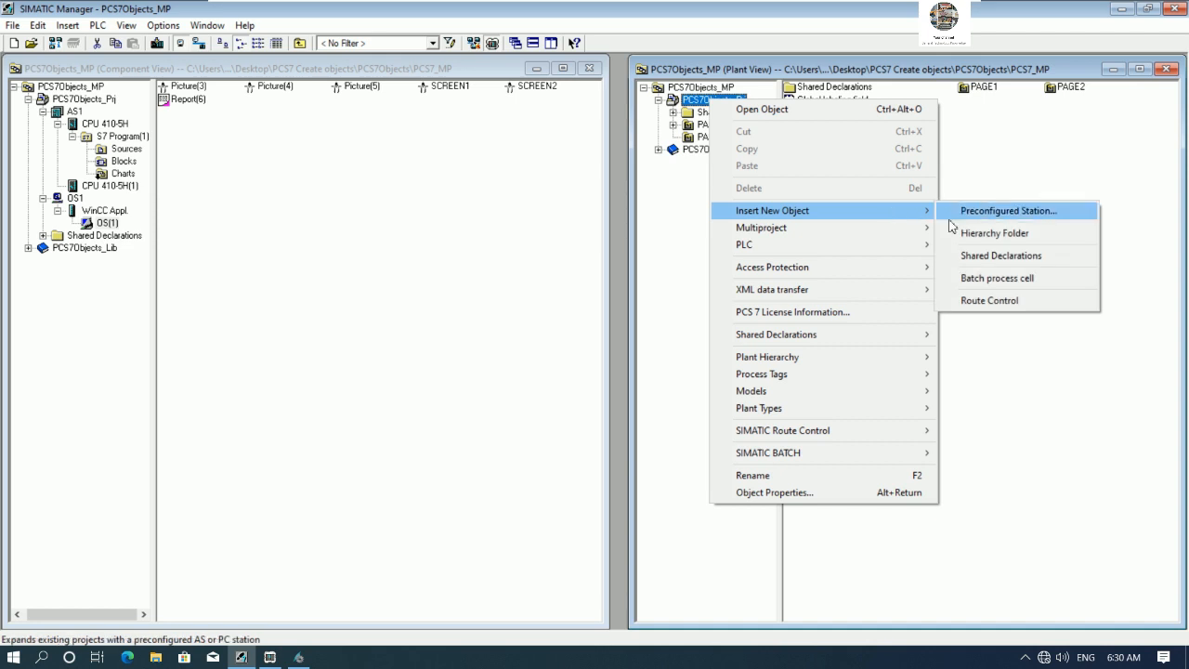
pyautogui.click(1019, 242)
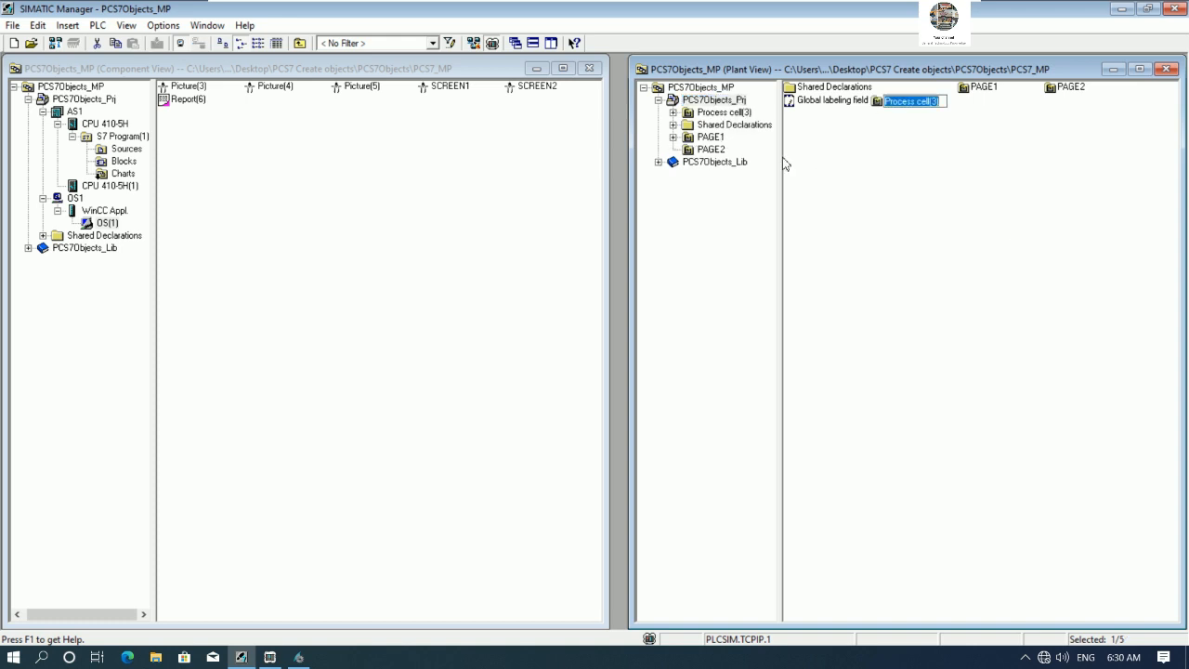
pyautogui.write('PAGE')
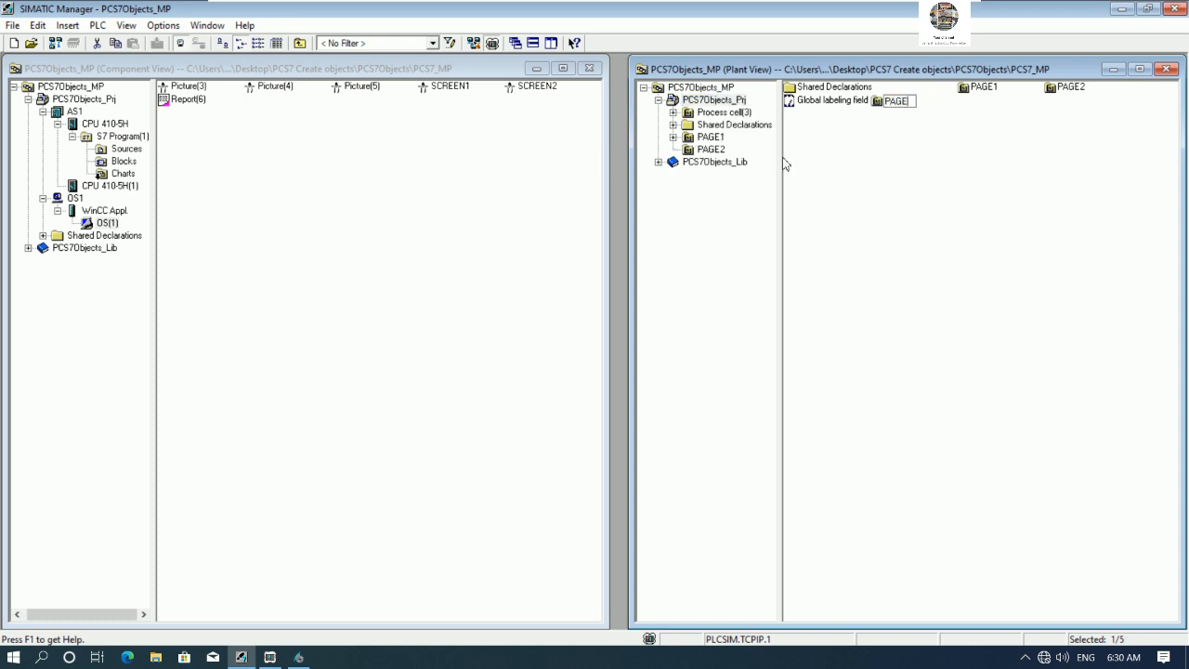
pyautogui.write('3')
pyautogui.press('Return')
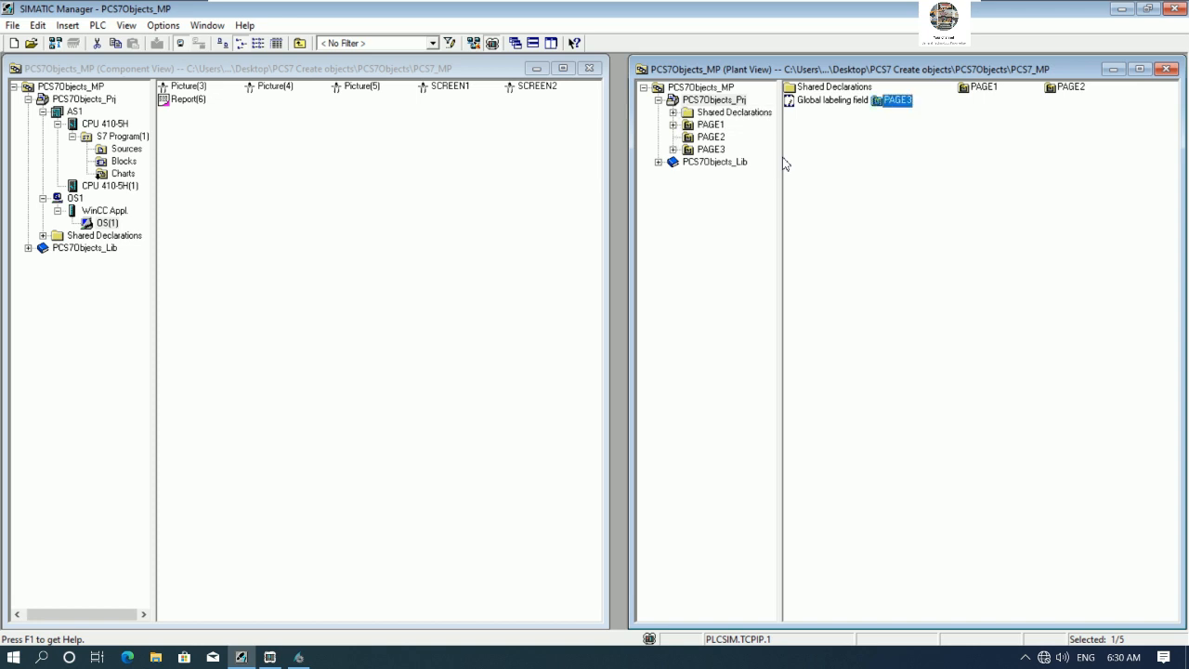
# - Insert another hierarchy folder under PCS7Objects_Prj and name it PAGE4
pyautogui.rightClick(719, 102)
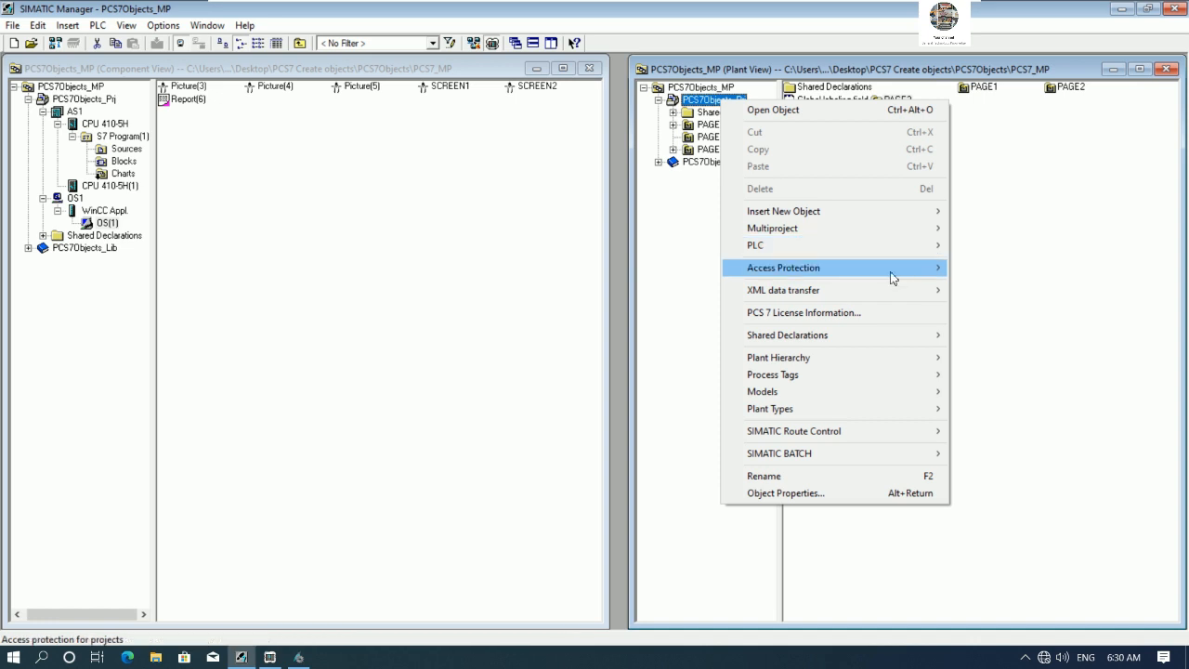
pyautogui.moveTo(909, 231)
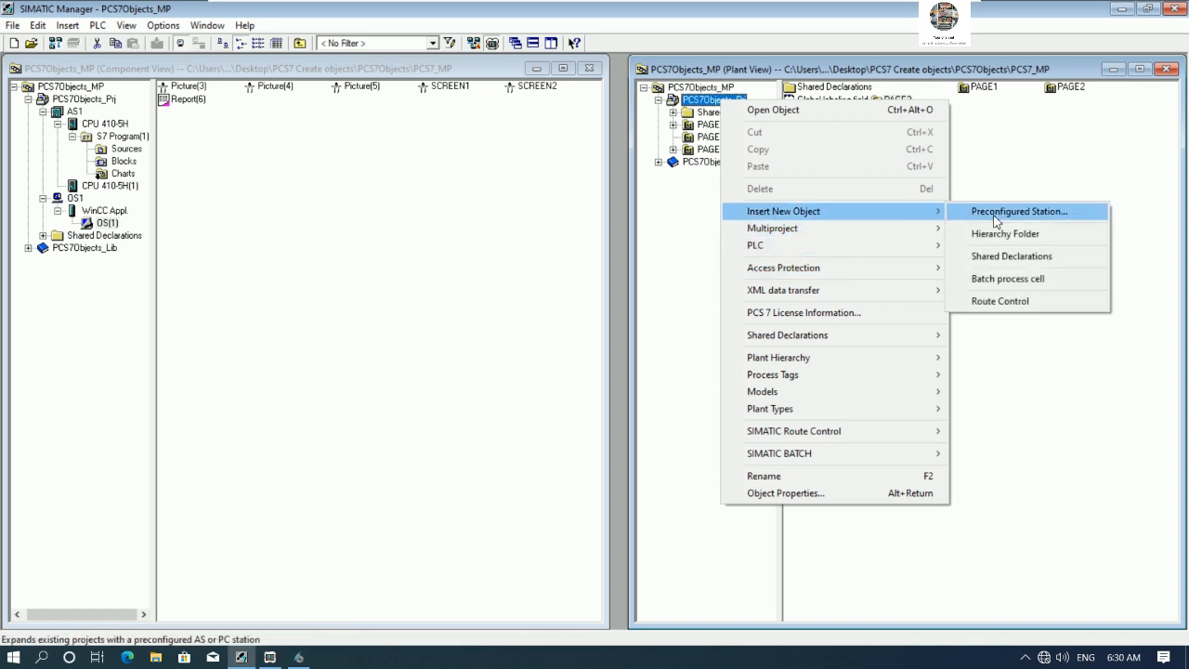
pyautogui.click(1015, 236)
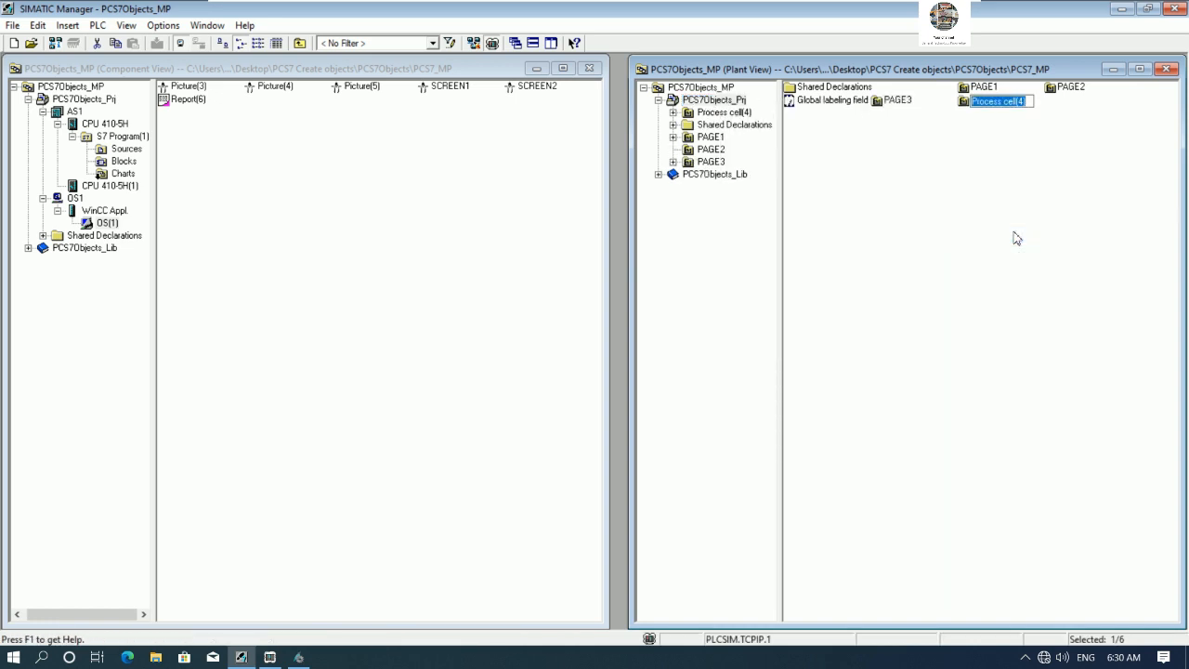
pyautogui.write('PAGE')
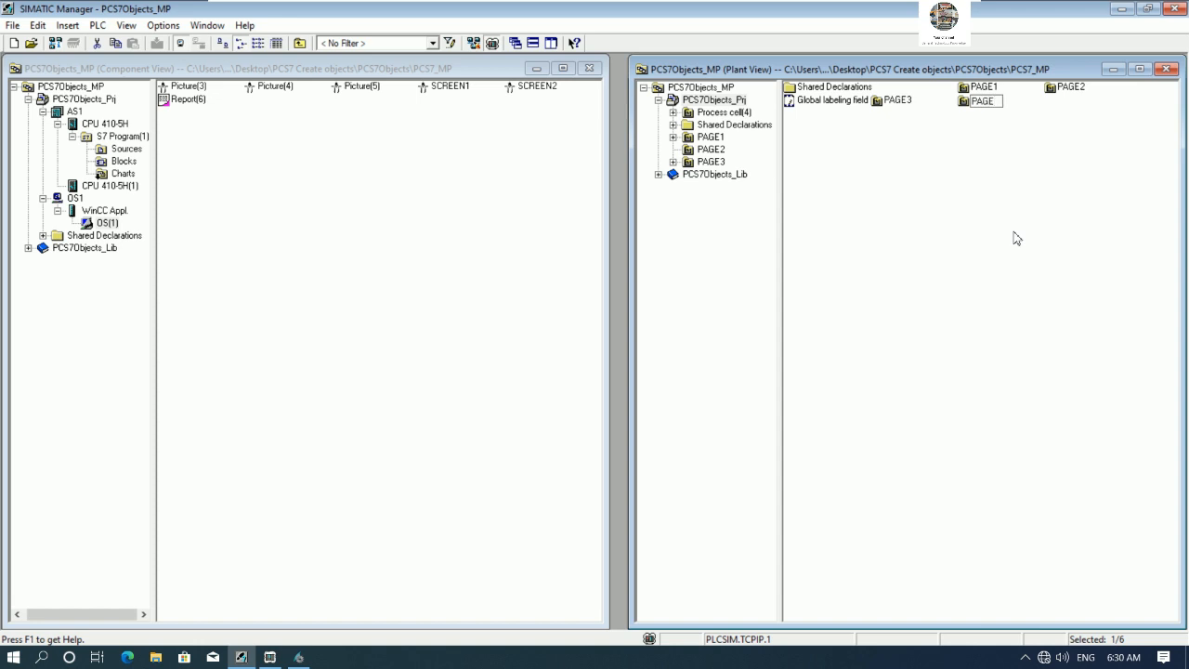
pyautogui.press('Return')
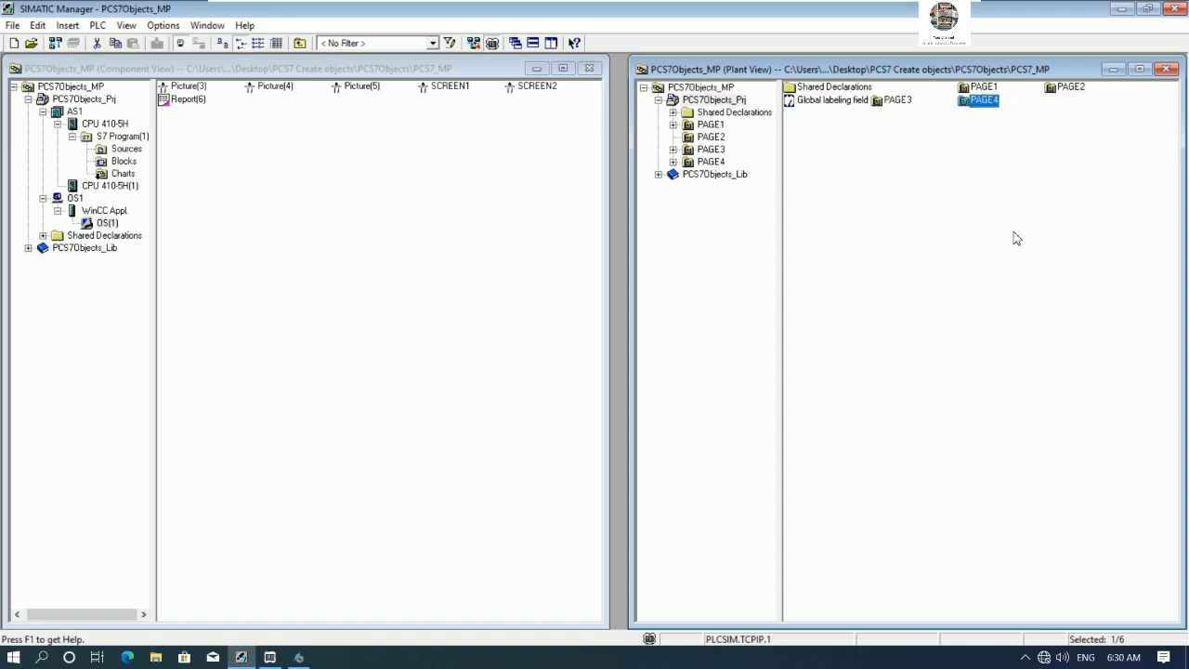
# - Browse the PAGE1 to PAGE4 hierarchy folders in the plant view tree
pyautogui.click(711, 124)
pyautogui.click(710, 137)
pyautogui.click(712, 148)
pyautogui.click(715, 163)
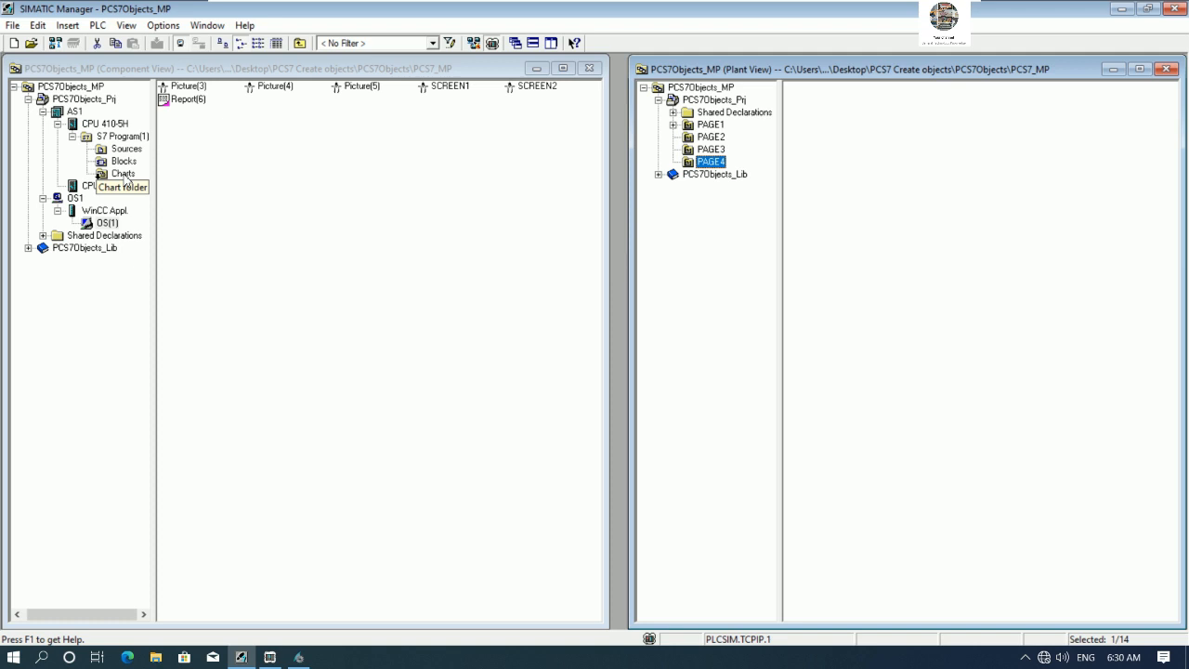
# - Compile the AS1 charts as a program with the Changes only scope and close the log
pyautogui.rightClick(125, 179)
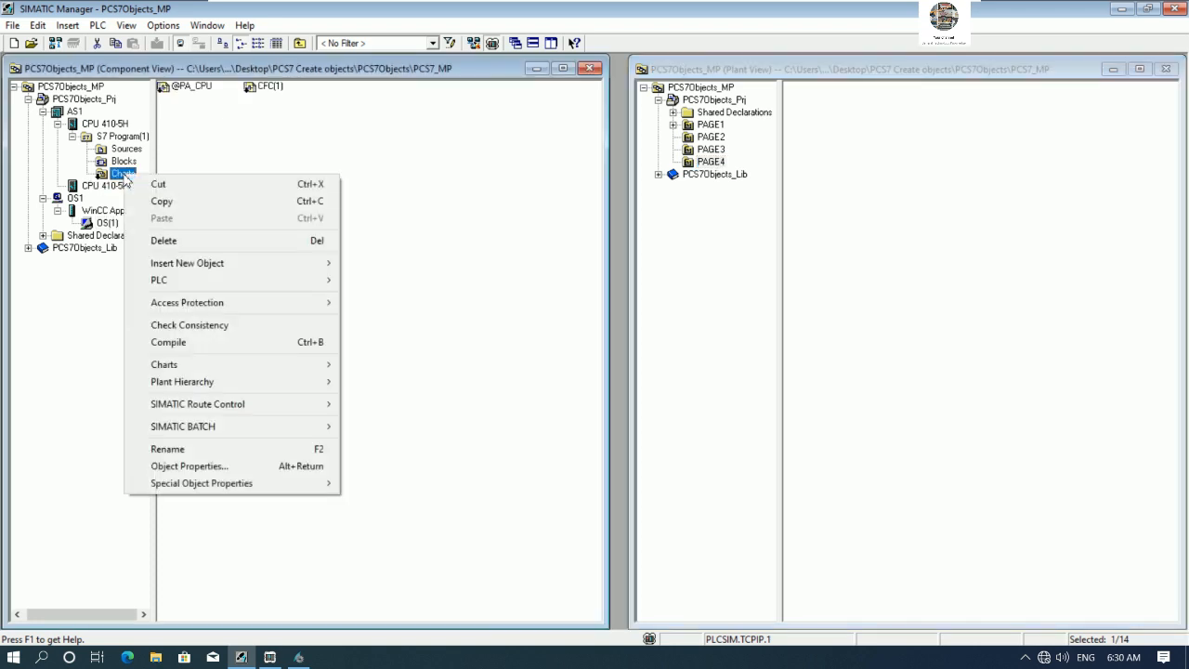
pyautogui.click(191, 342)
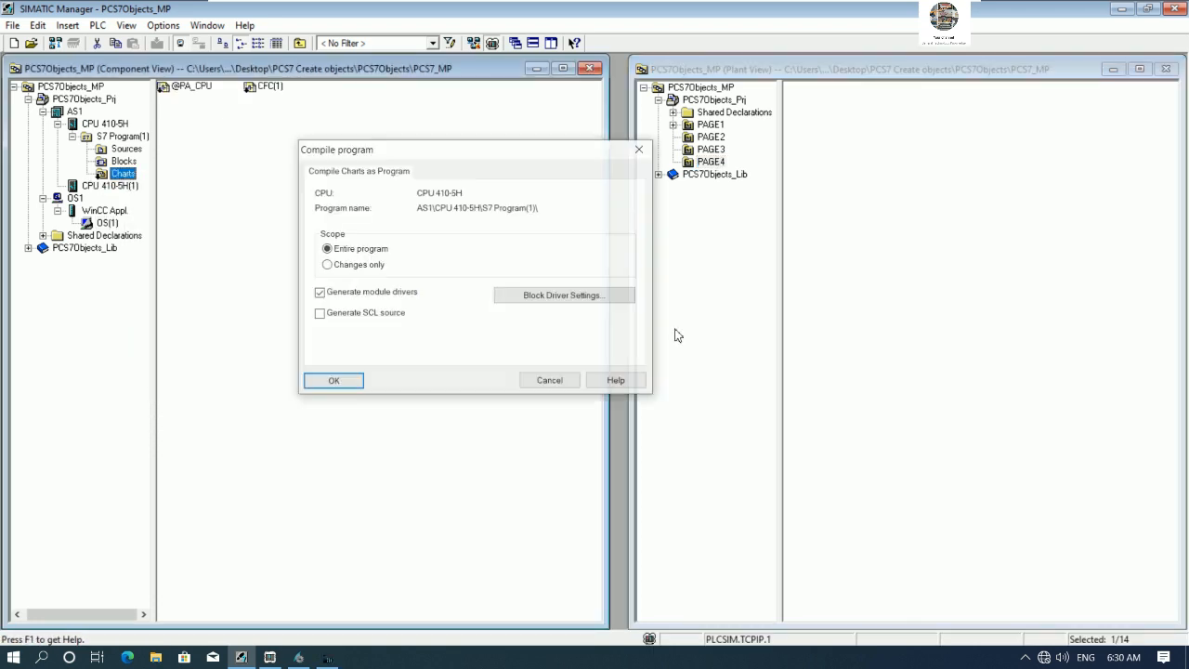
pyautogui.click(327, 265)
pyautogui.click(337, 380)
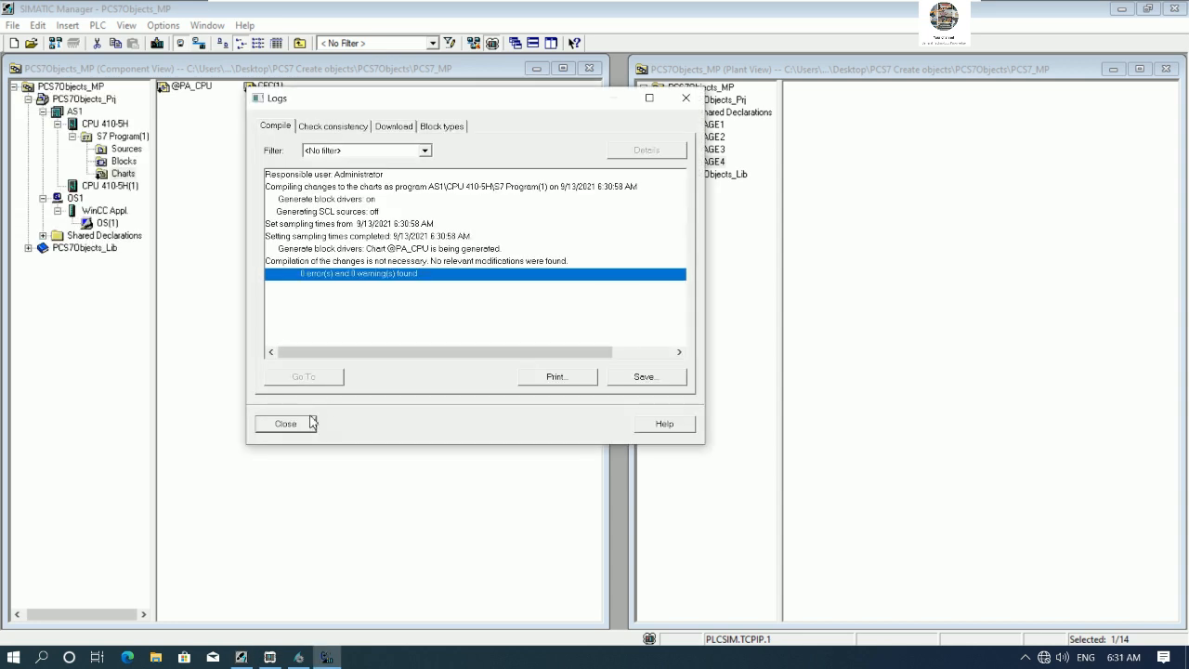
pyautogui.click(303, 419)
# - Start the Compile OS wizard for OS(1) and advance past the area assignment page
pyautogui.rightClick(116, 225)
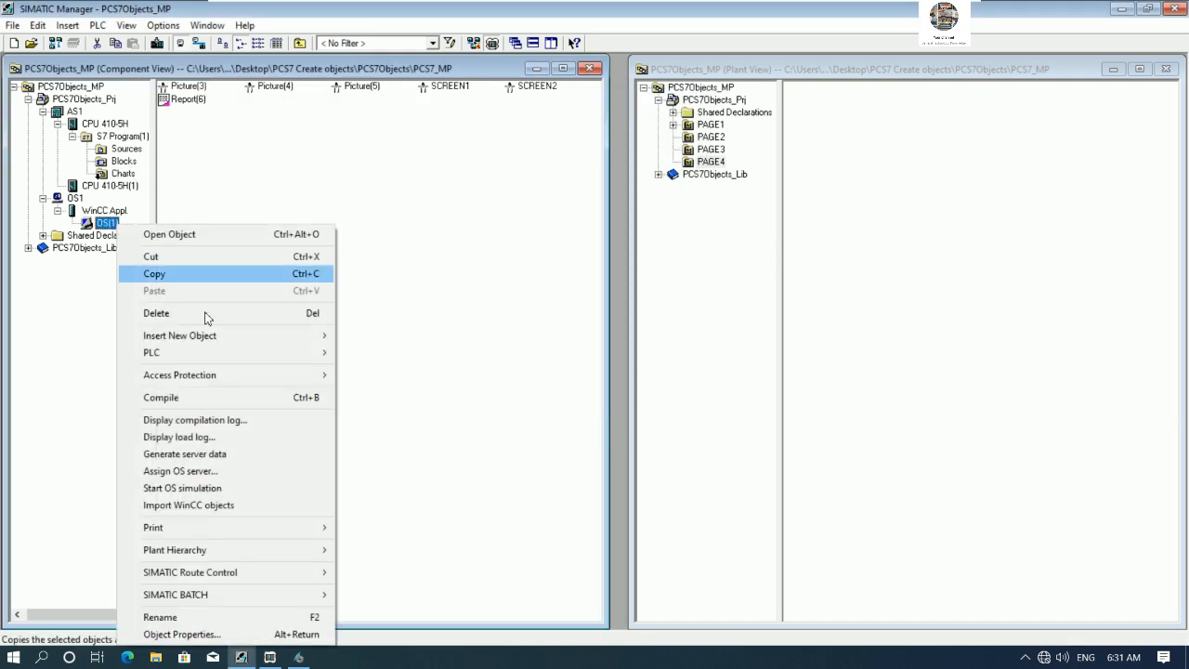
pyautogui.click(206, 397)
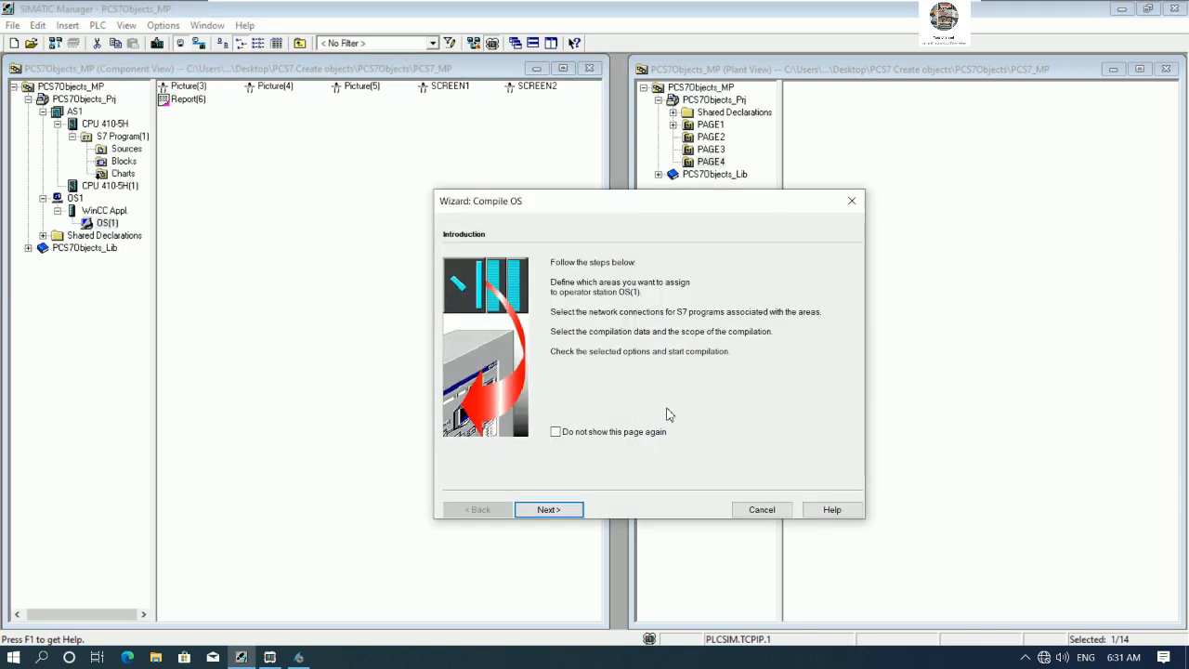
pyautogui.click(555, 511)
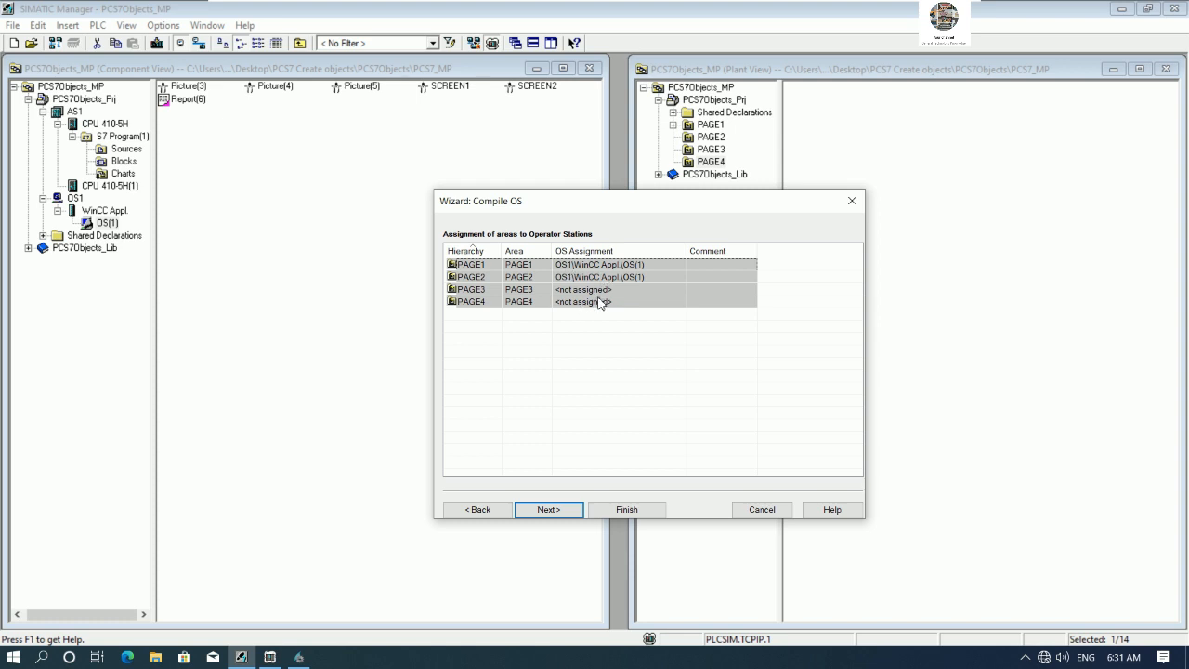
pyautogui.click(546, 509)
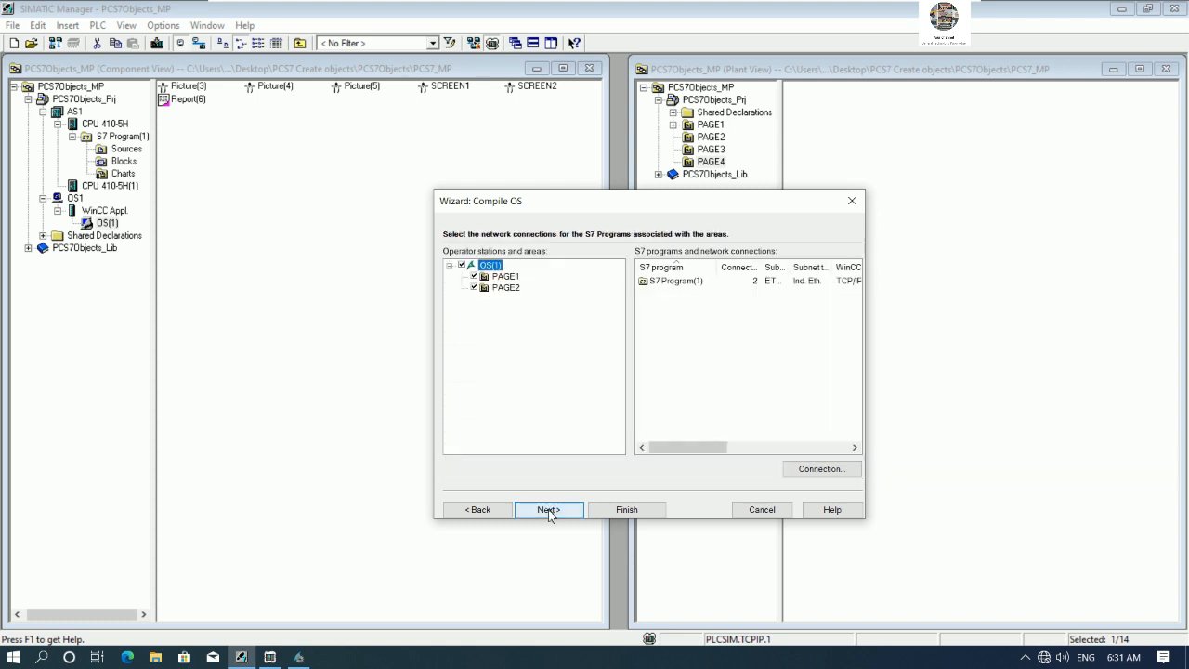
# - Confirm the S7 program's industrial Ethernet TCP/IP network connection for the areas
pyautogui.click(686, 282)
pyautogui.click(559, 510)
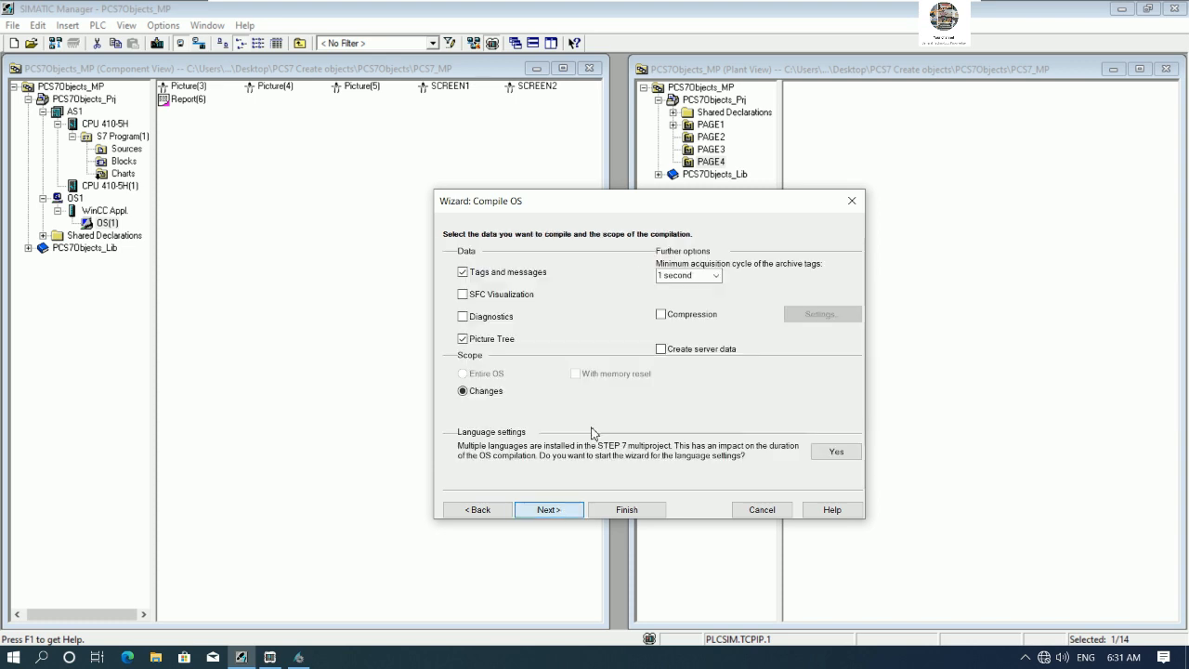
pyautogui.click(492, 507)
pyautogui.click(821, 468)
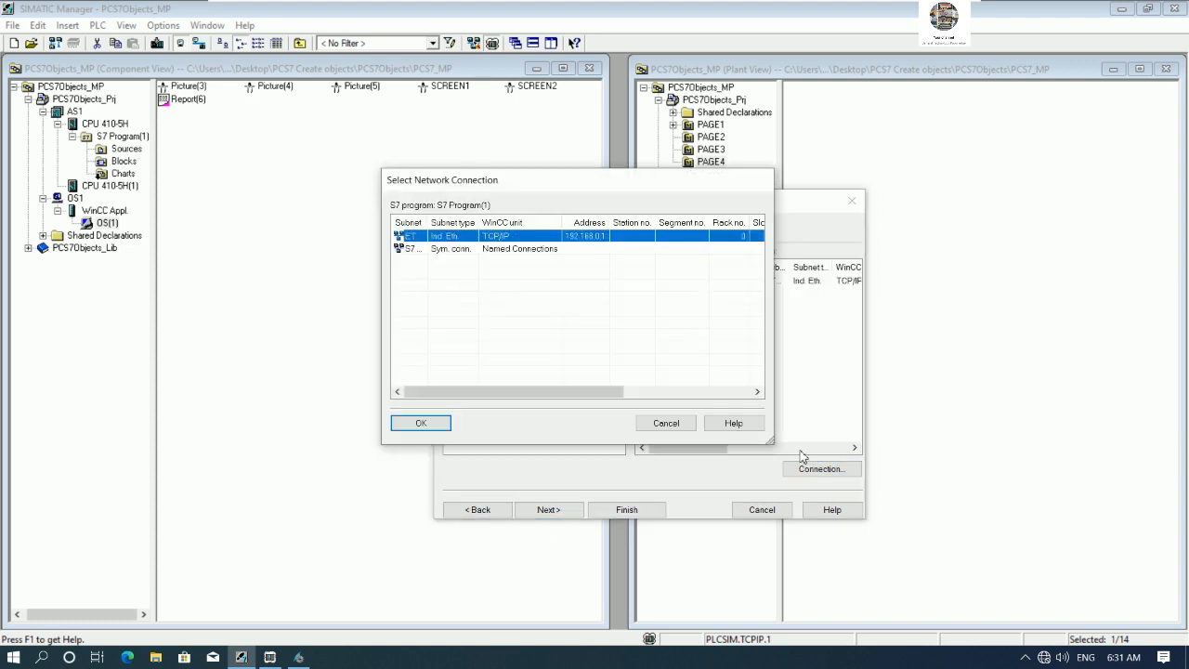
pyautogui.doubleClick(428, 224)
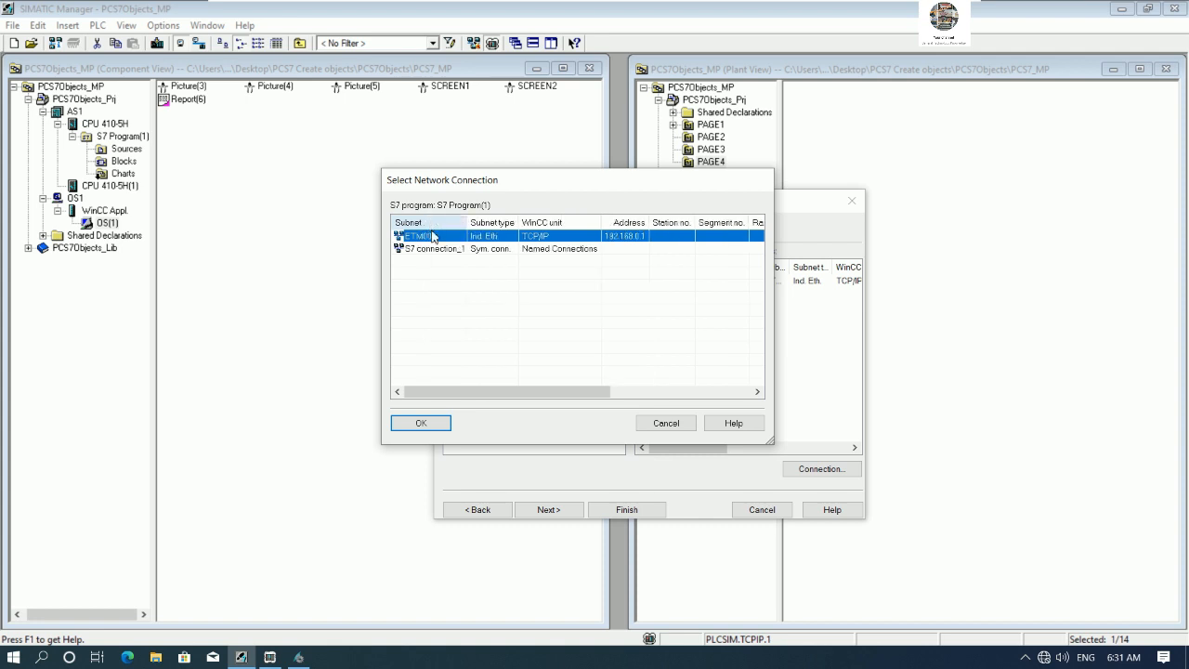
pyautogui.click(423, 425)
# - Compile OS(1) changes with tags and messages and picture tree selected
pyautogui.click(549, 510)
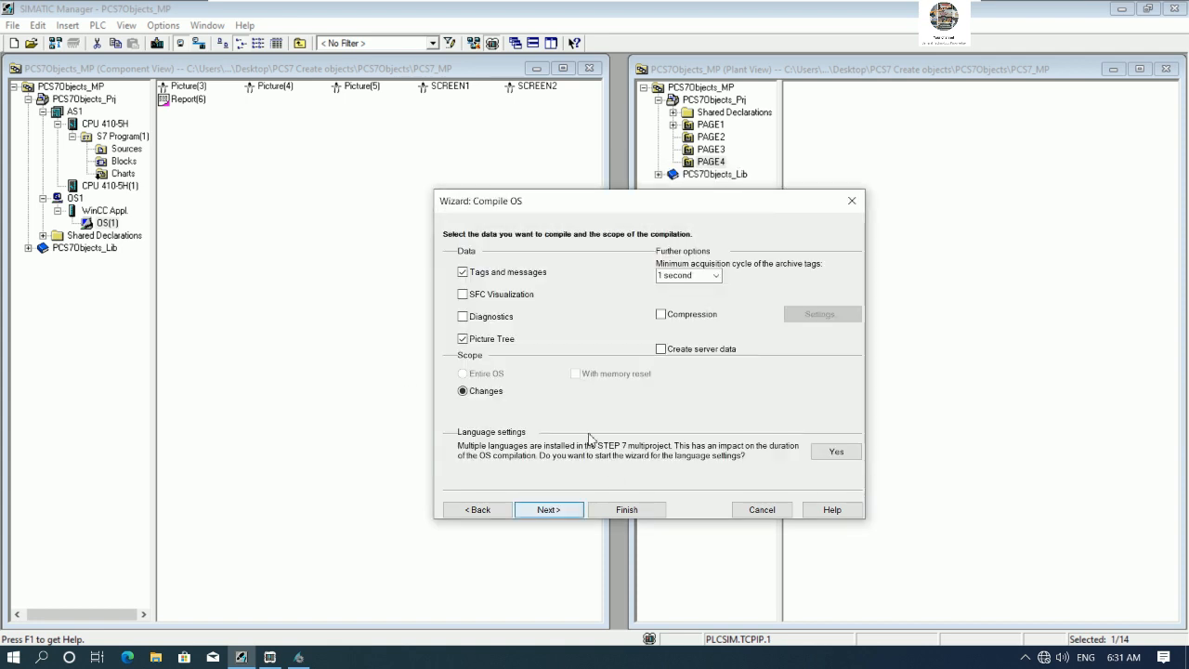
pyautogui.click(549, 510)
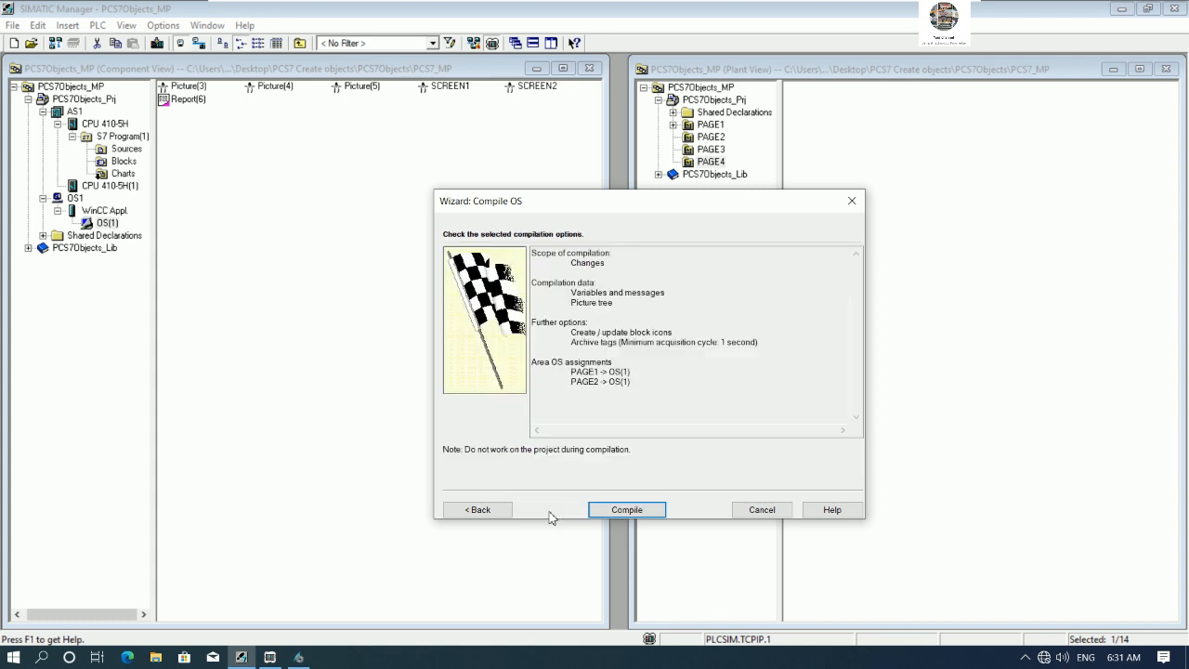
pyautogui.click(625, 509)
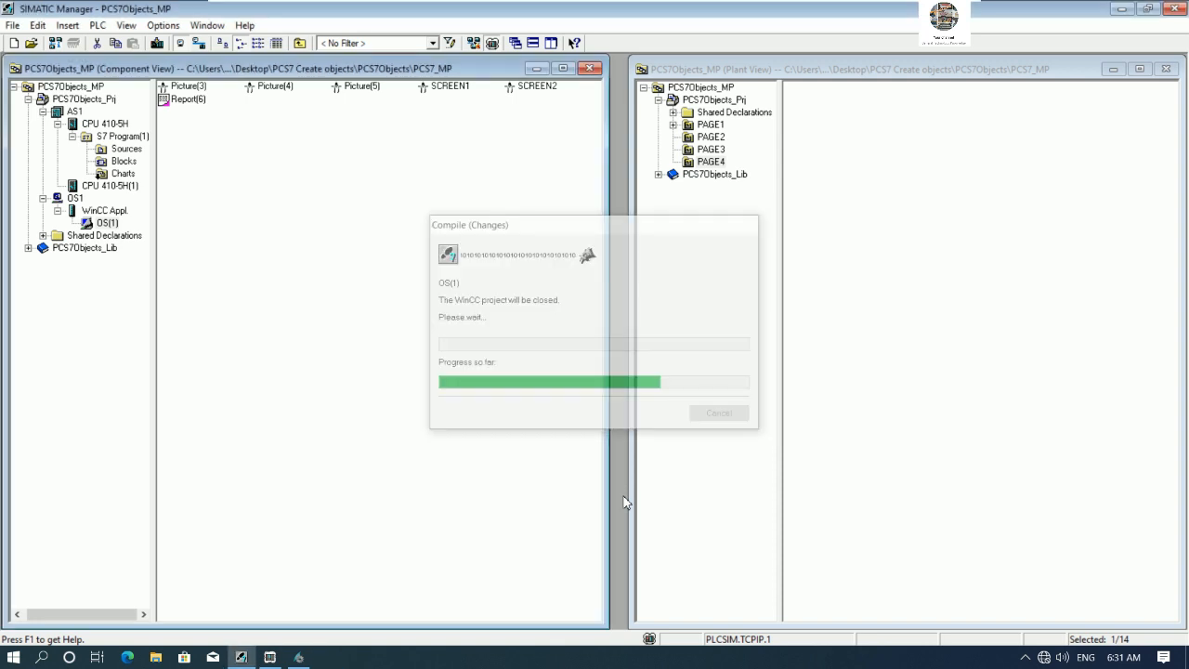
pyautogui.click(503, 358)
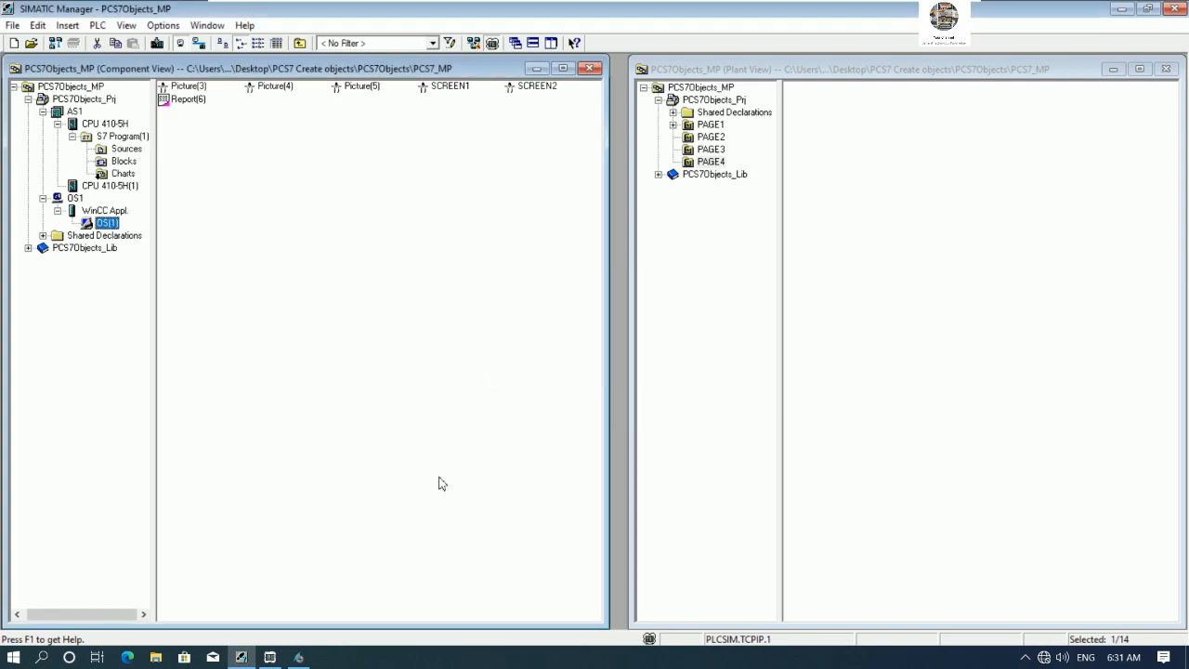
# - Activate the OS(1) project in WinCC runtime
pyautogui.click(298, 657)
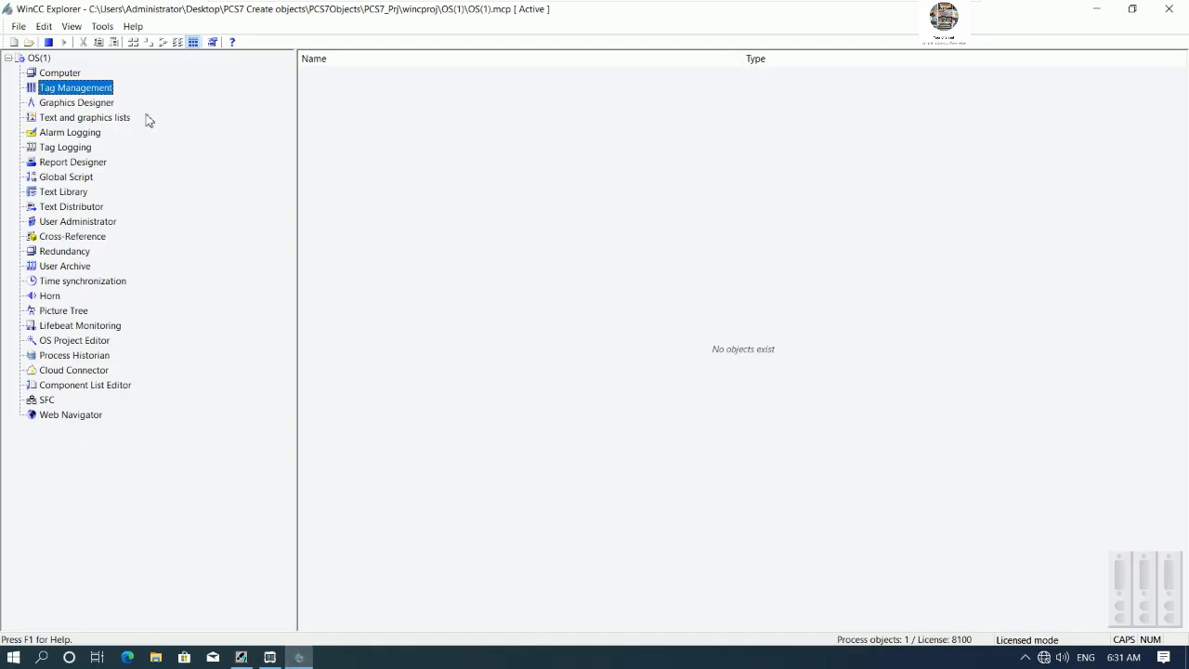
pyautogui.click(50, 43)
pyautogui.click(65, 43)
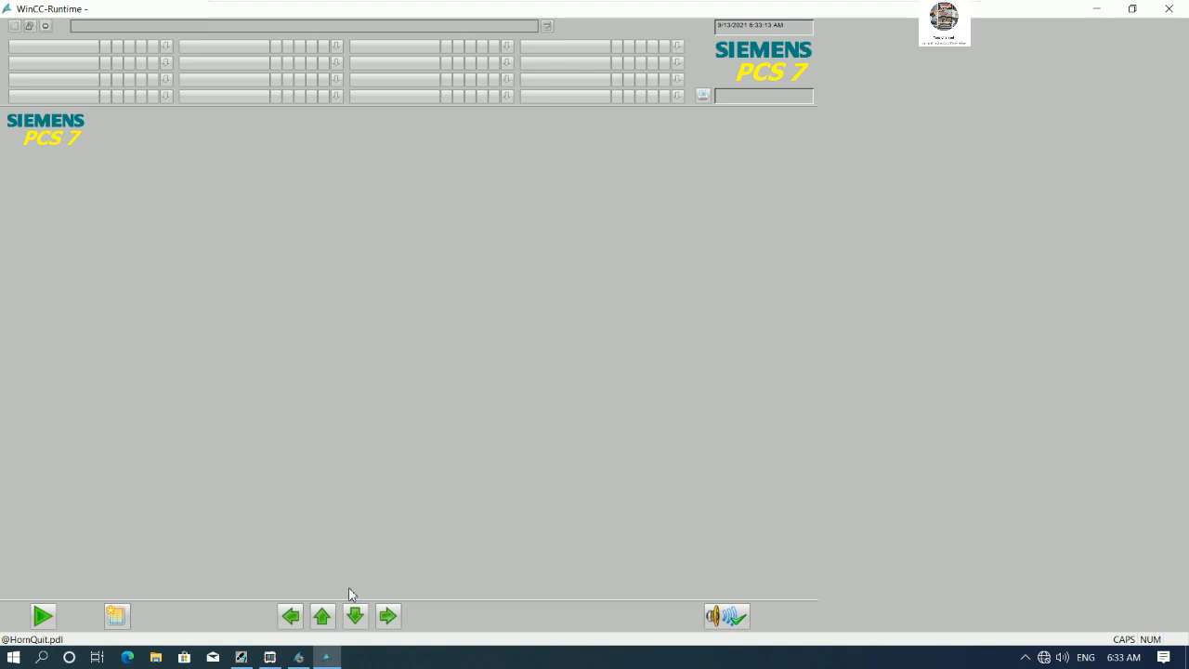
# - Close the WinCC runtime window
pyautogui.click(309, 662)
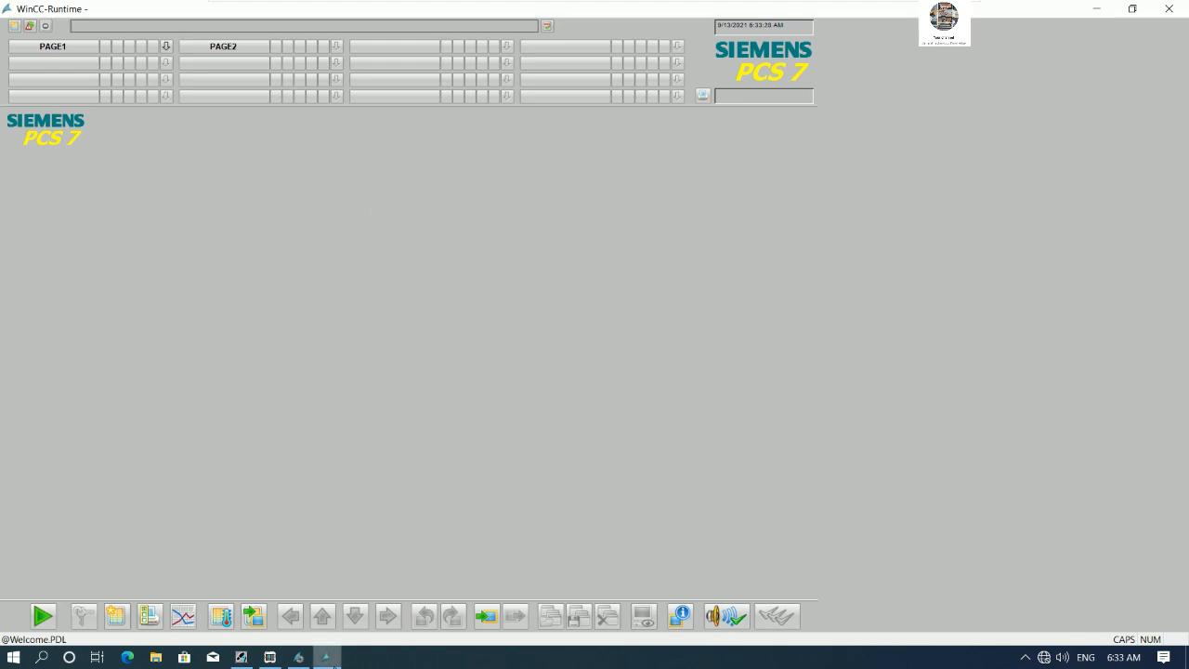
pyautogui.click(325, 656)
pyautogui.click(326, 656)
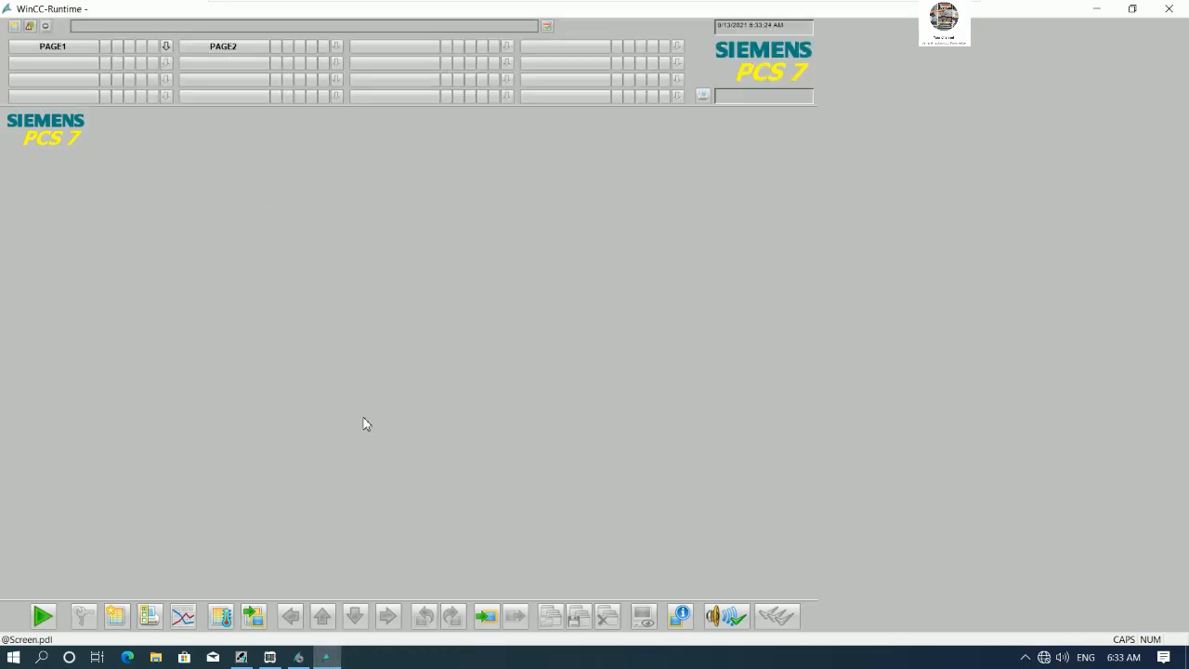
pyautogui.click(1167, 11)
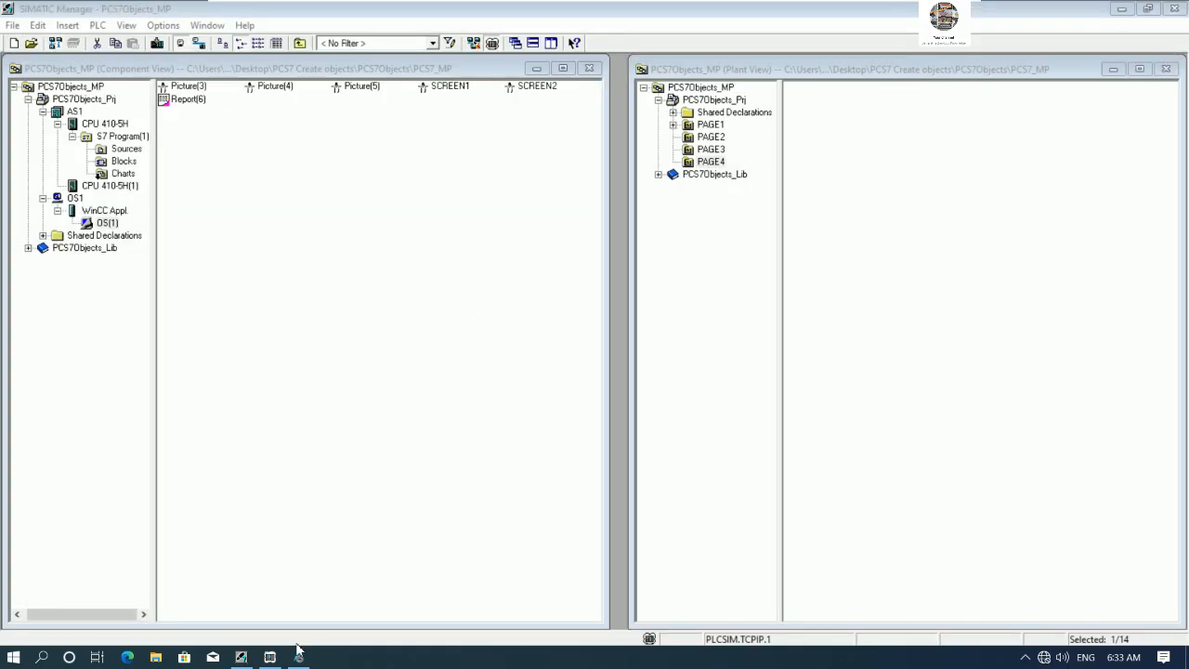
# - Compile the AS1 charts as a program, changes only, with module drivers generated, and close the log
pyautogui.click(269, 656)
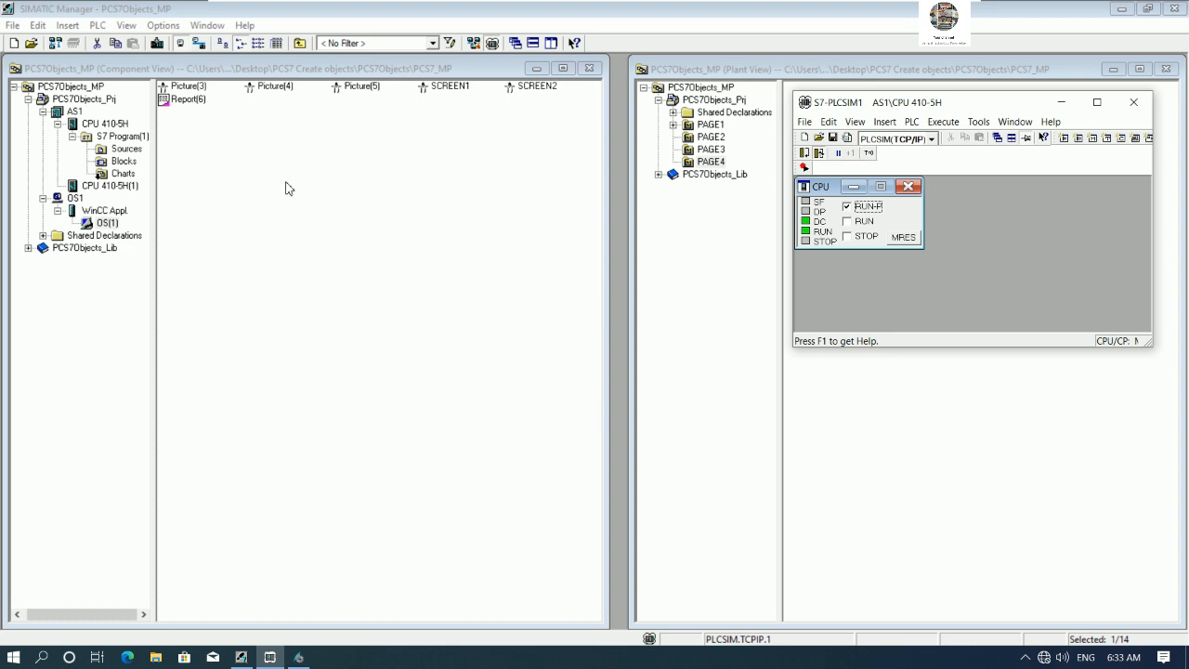
pyautogui.click(74, 111)
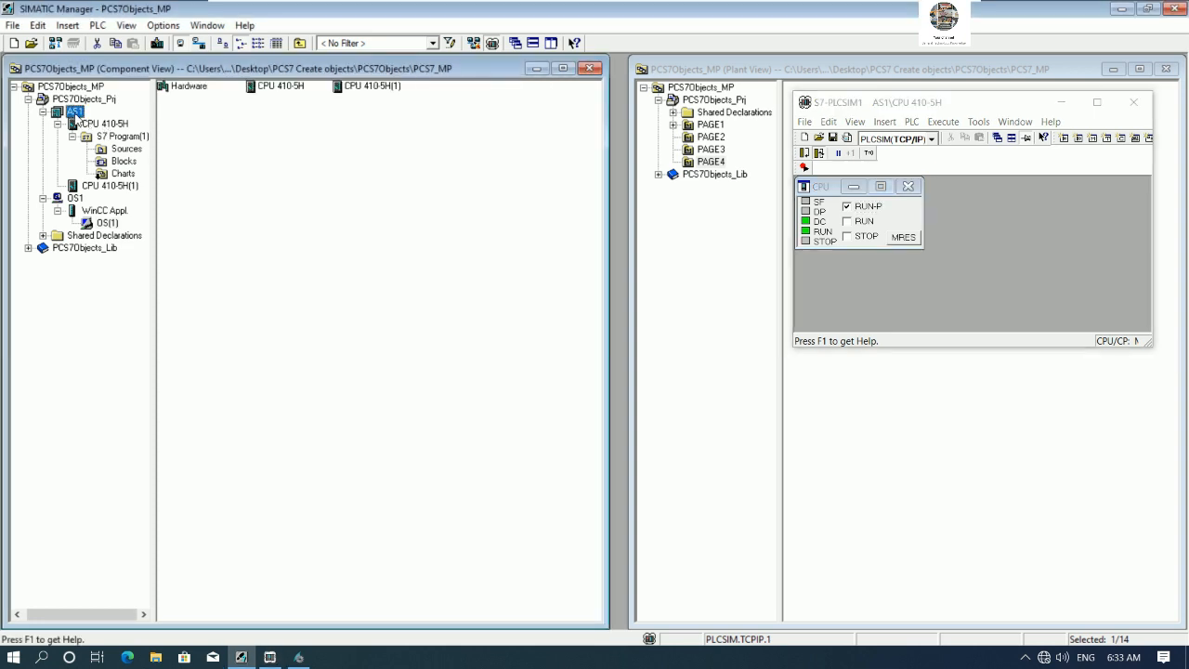
pyautogui.rightClick(123, 174)
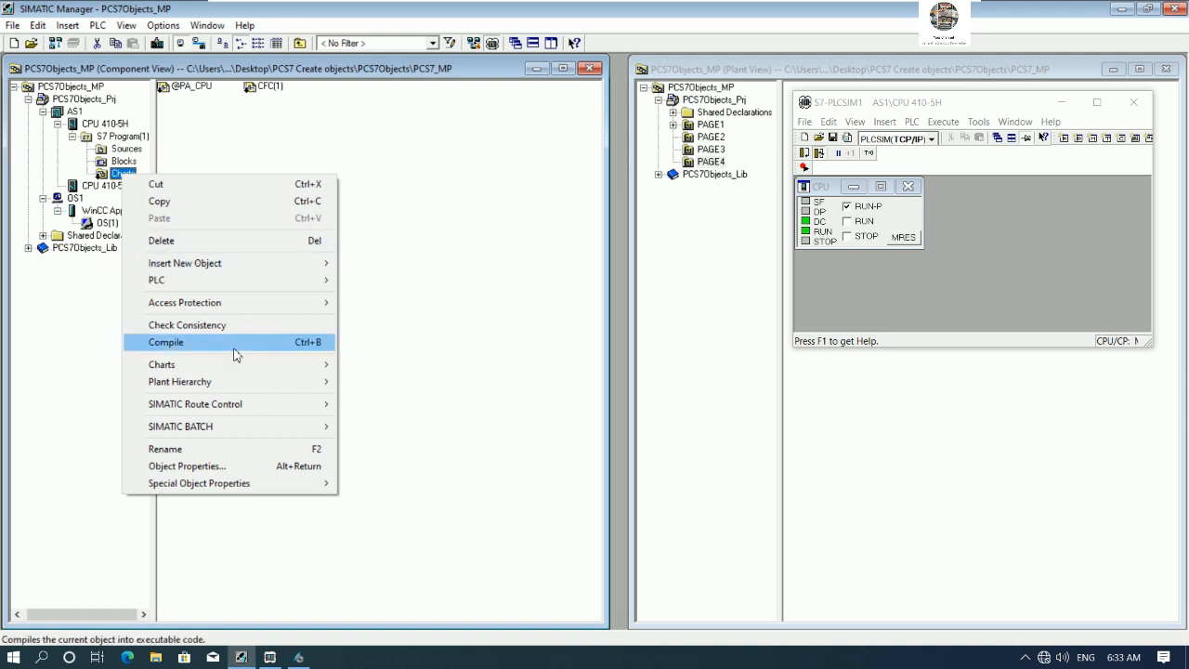
pyautogui.click(233, 344)
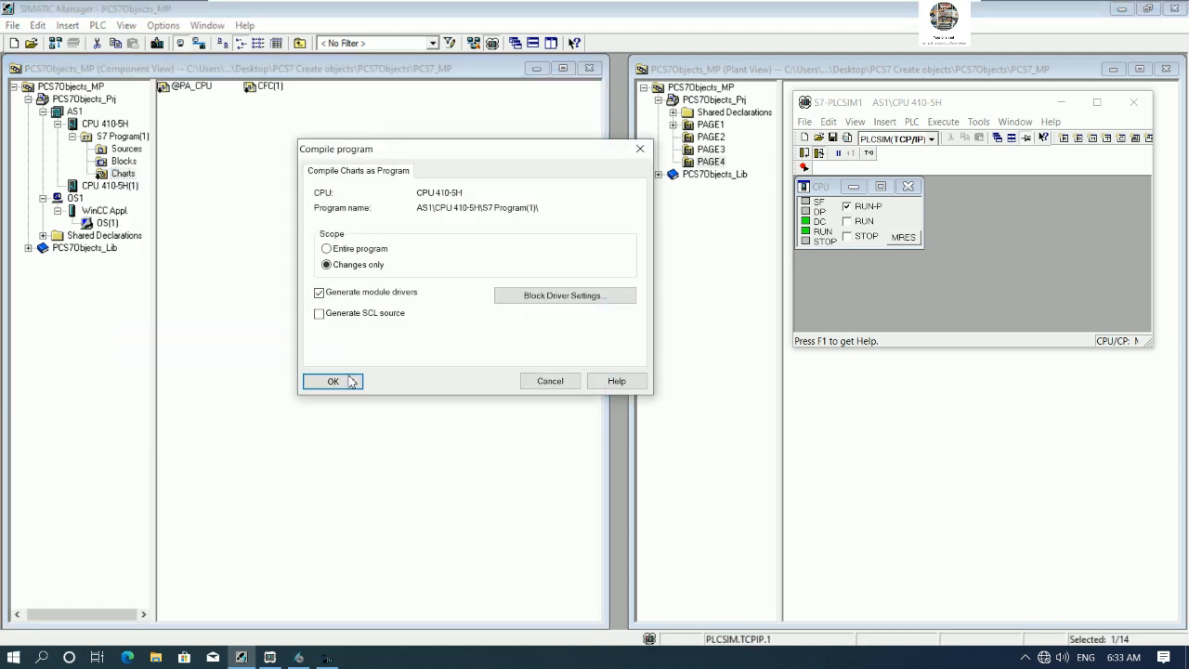
pyautogui.click(338, 382)
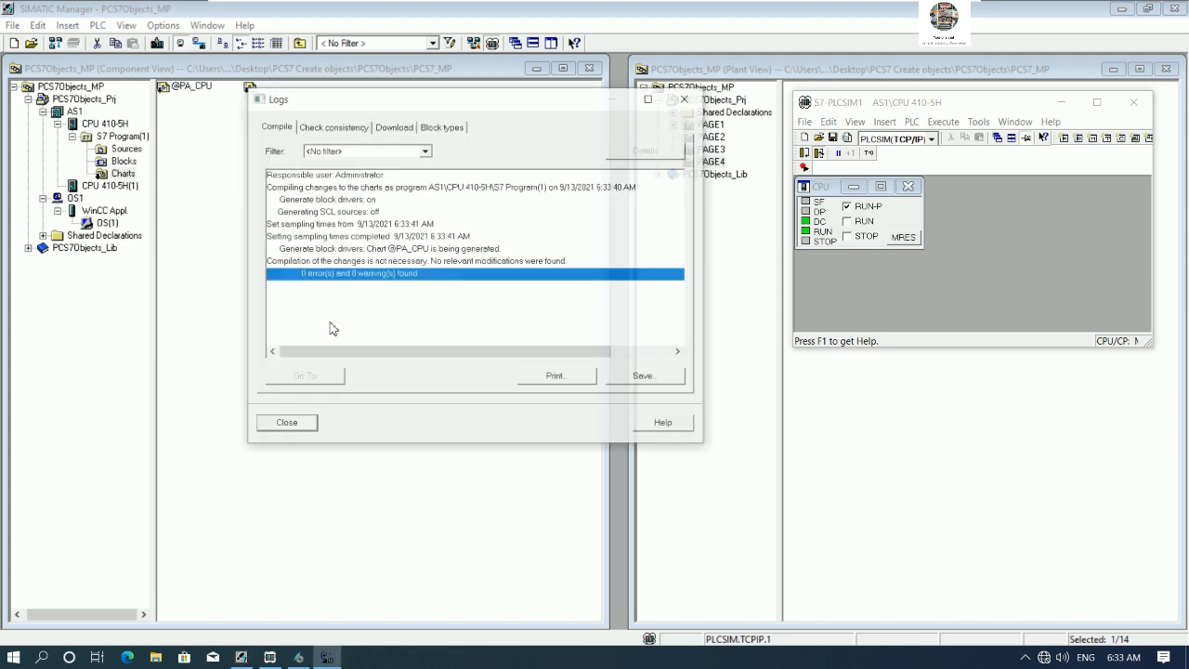
pyautogui.click(287, 422)
# - Close the open WinCC Explorer project and cancel the OS(1) compile wizard
pyautogui.rightClick(110, 222)
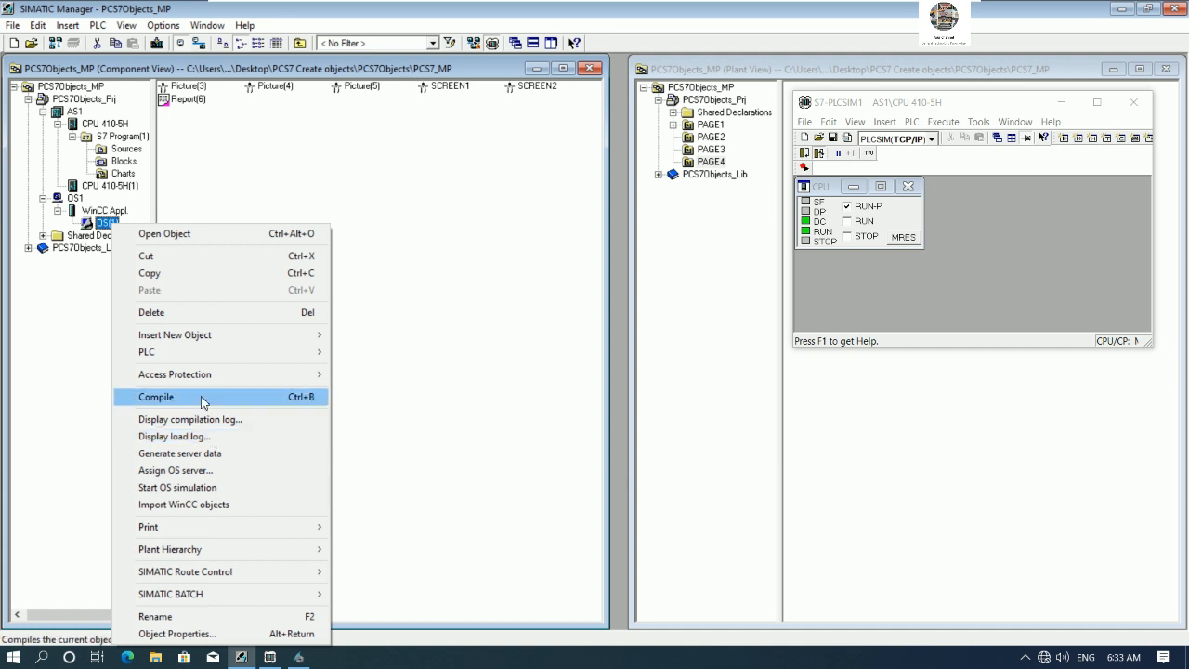
pyautogui.click(202, 399)
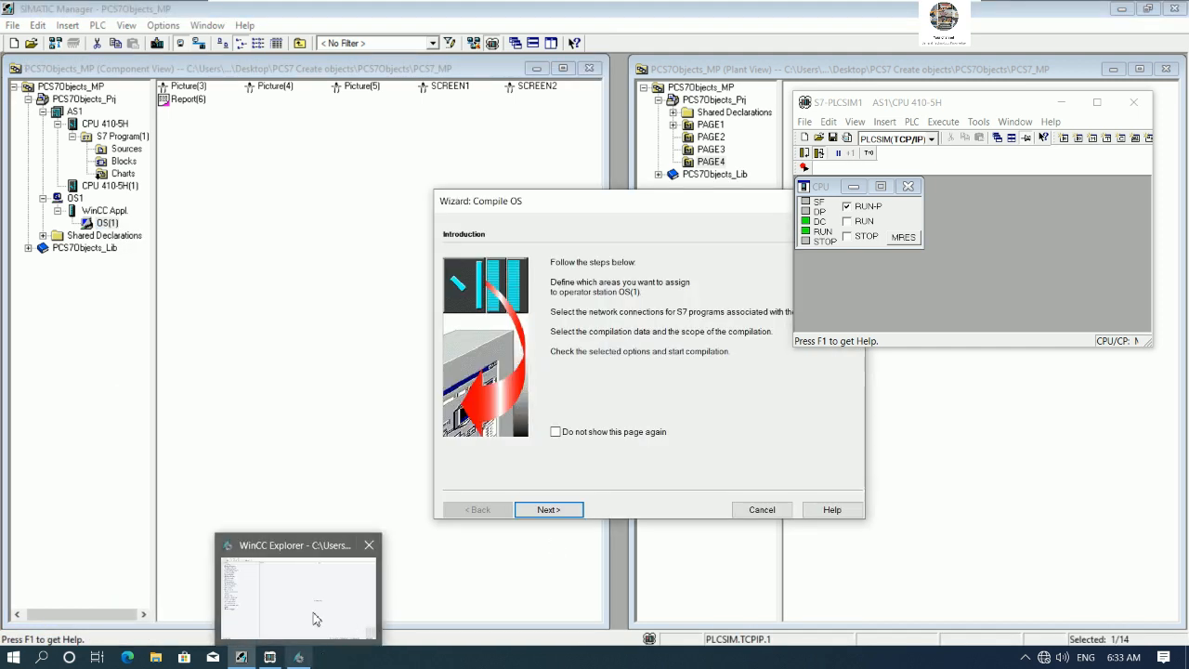
pyautogui.click(317, 617)
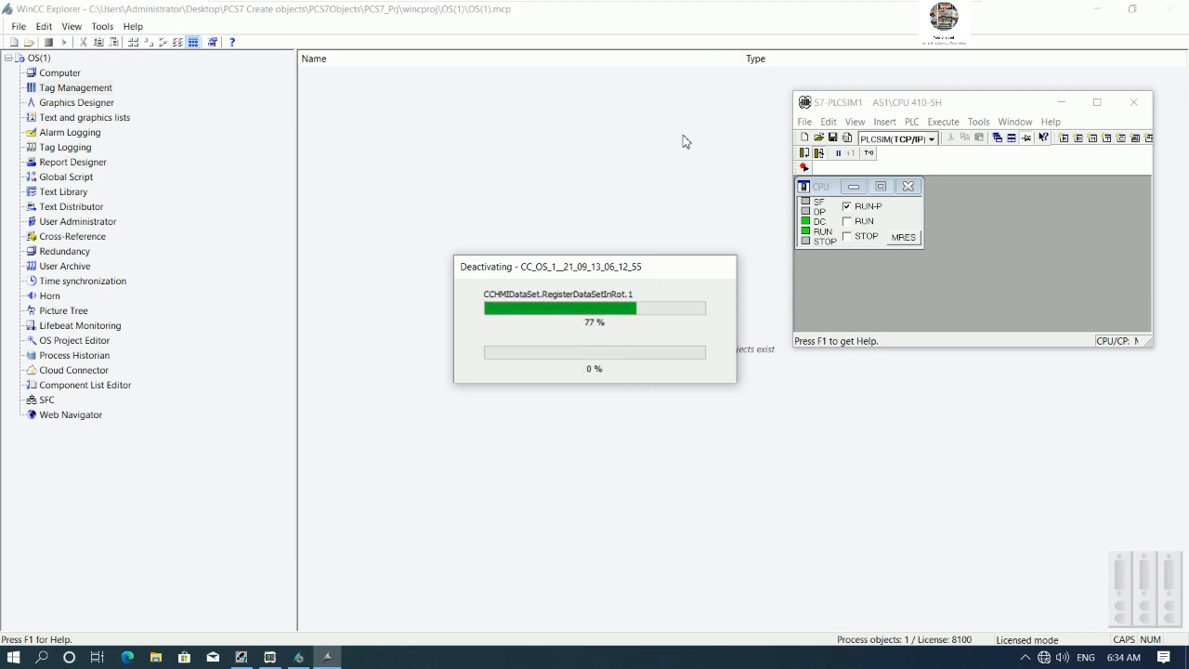
pyautogui.click(1168, 9)
pyautogui.click(612, 359)
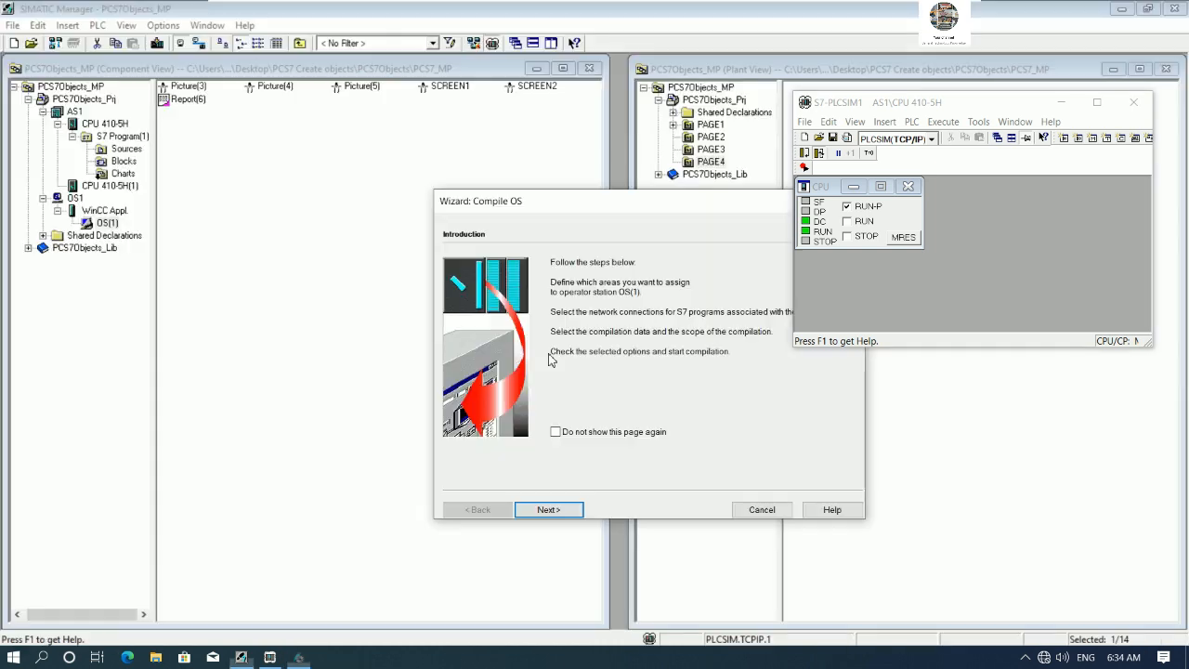
pyautogui.moveTo(610, 209); pyautogui.dragTo(334, 200)
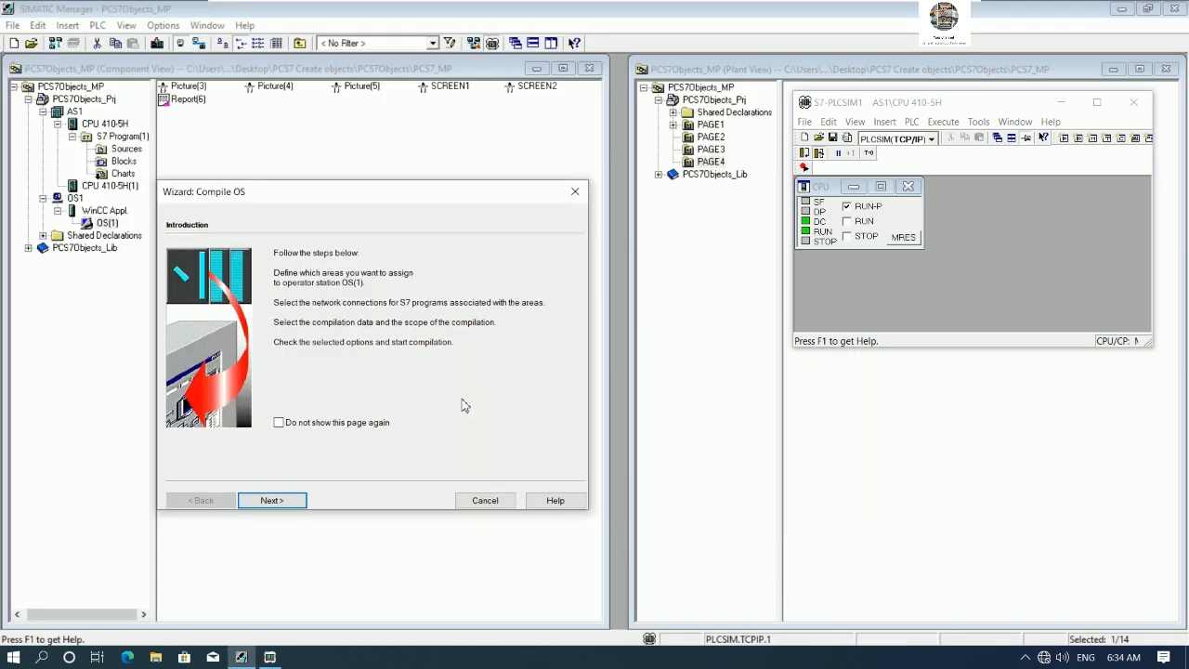
pyautogui.click(492, 504)
pyautogui.rightClick(109, 225)
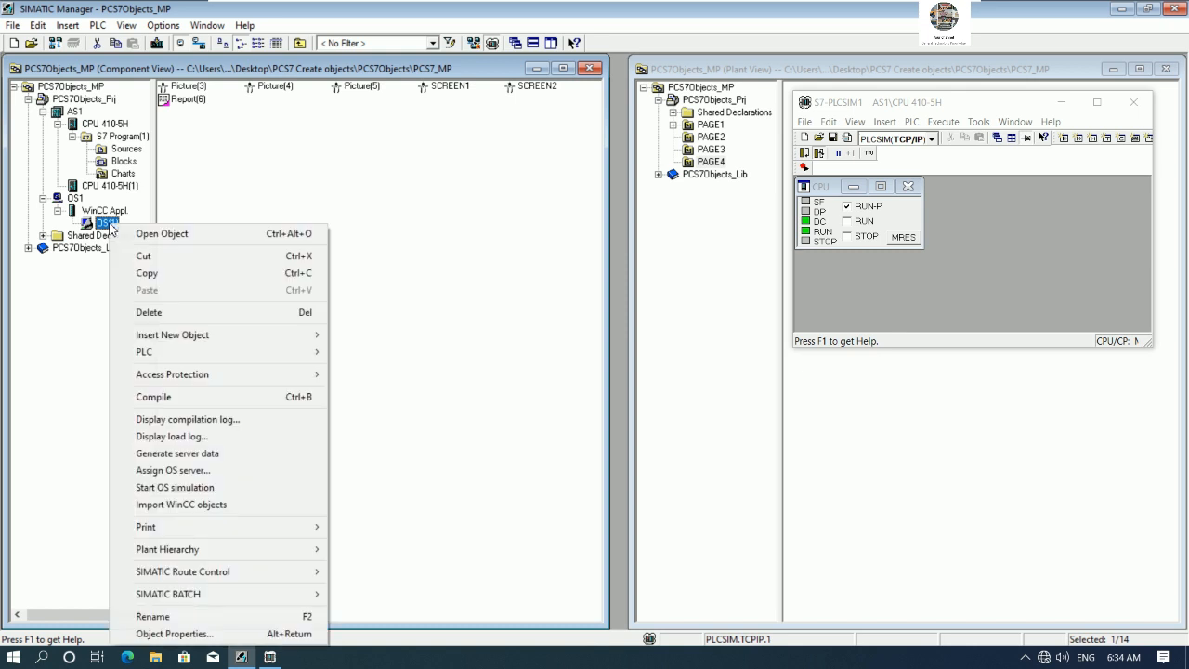
pyautogui.click(153, 397)
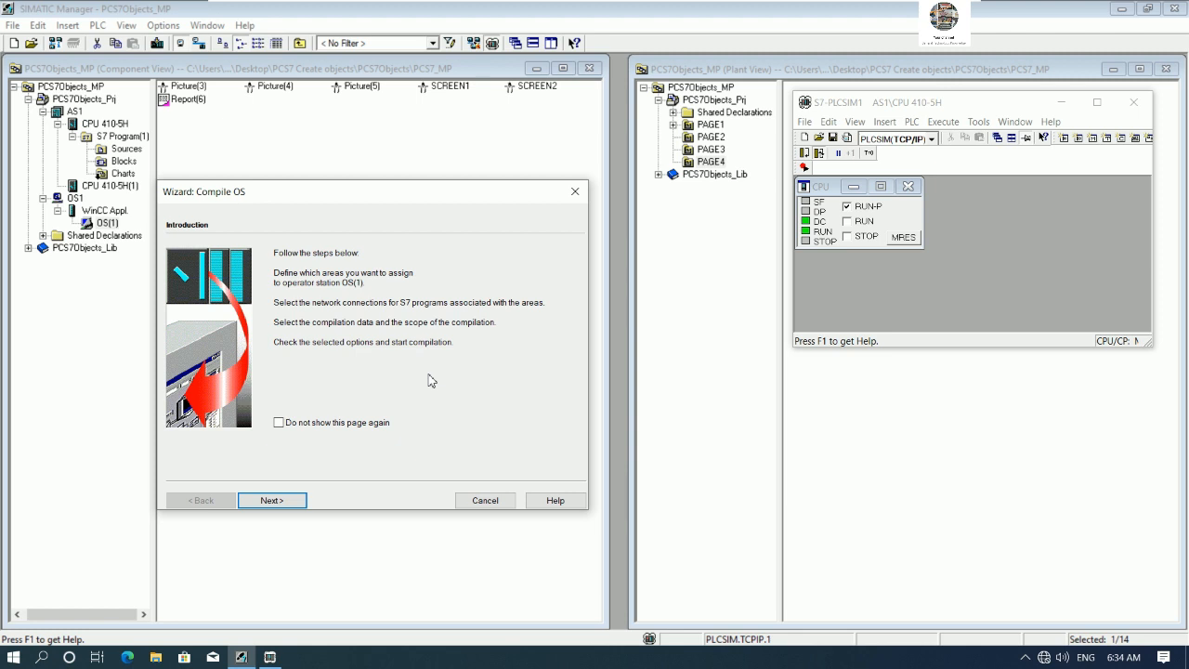
pyautogui.click(279, 499)
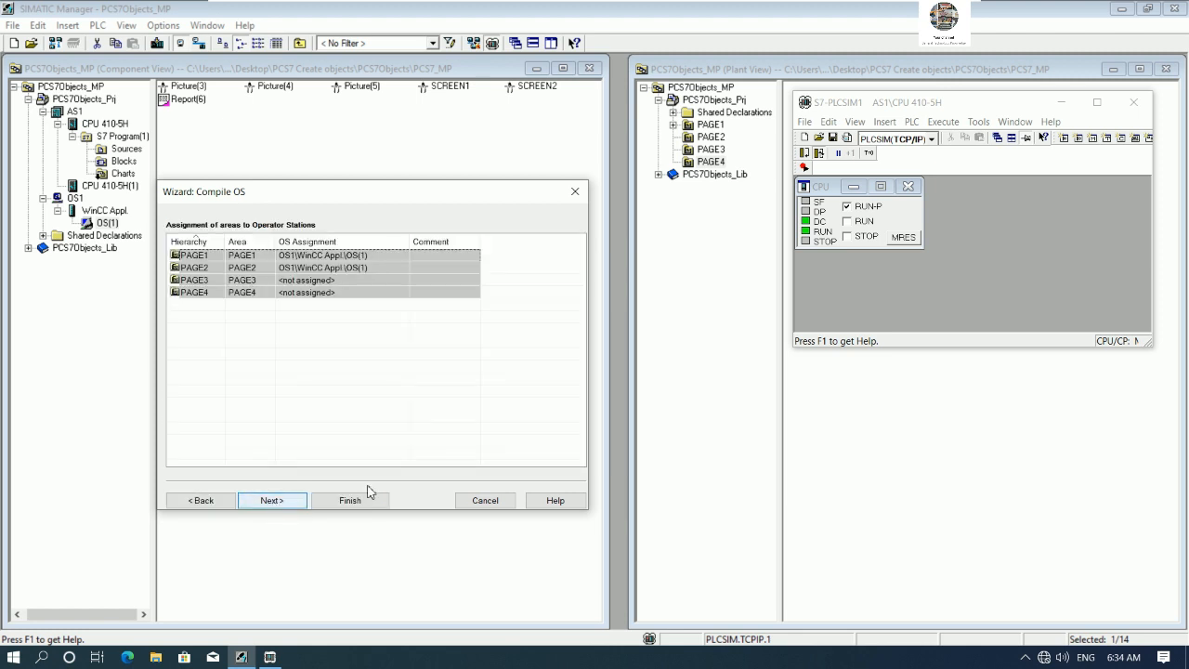
pyautogui.click(467, 504)
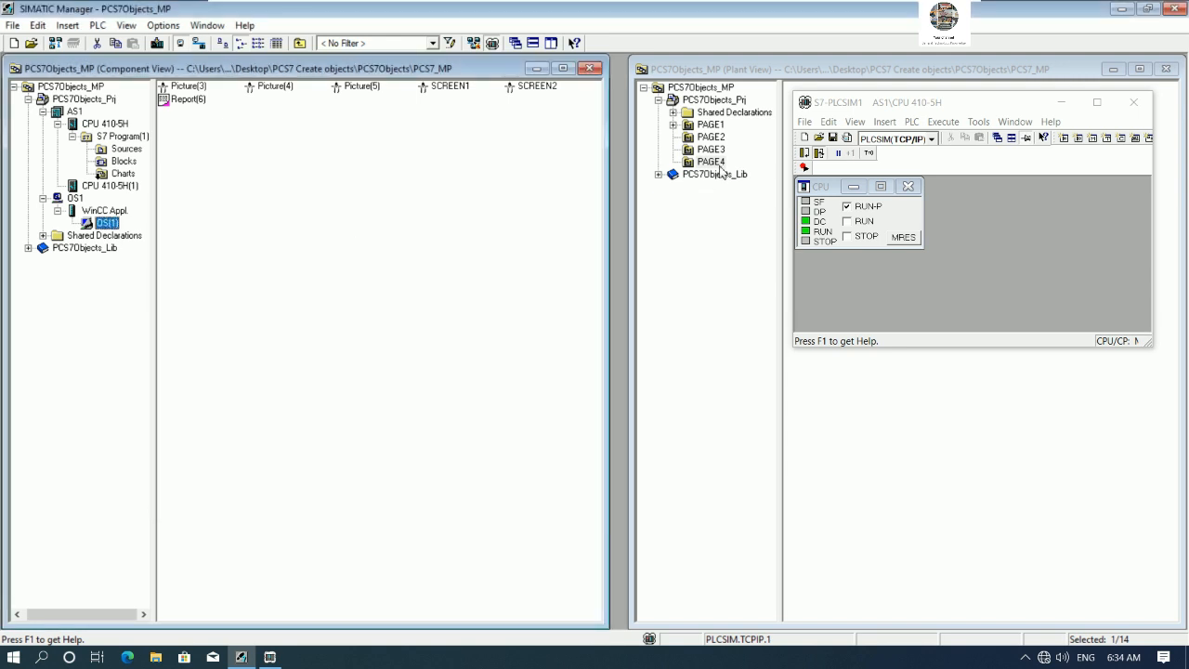
# - Insert a new picture named SCREEN3 into the PAGE3 hierarchy folder
pyautogui.click(1060, 102)
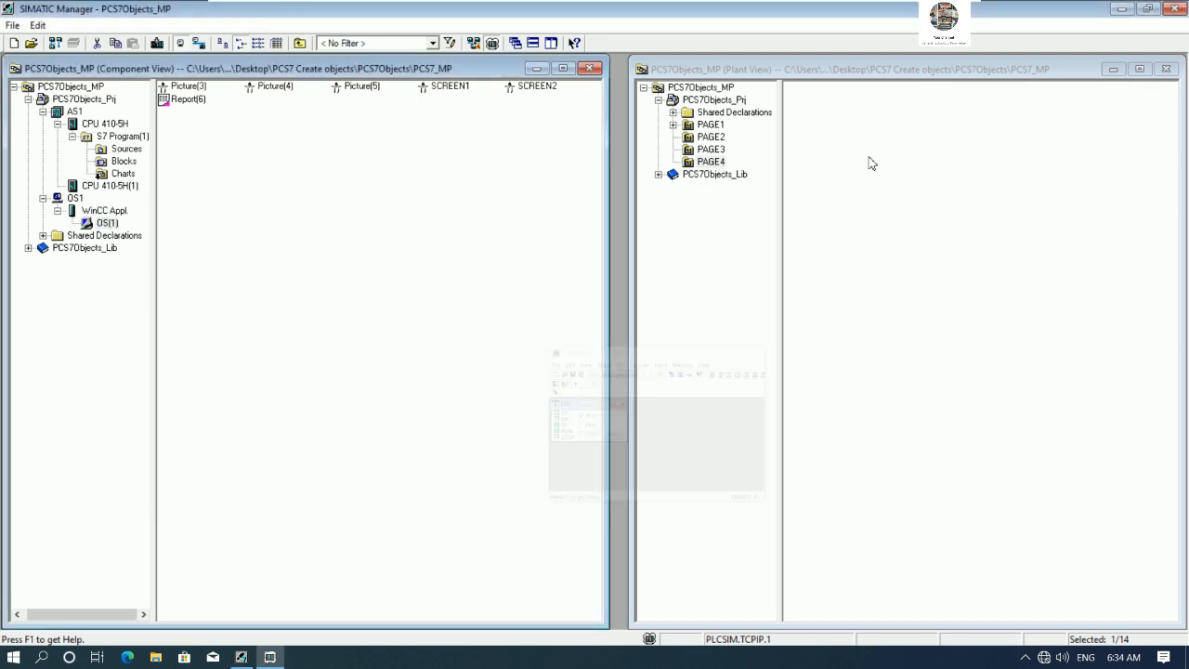
pyautogui.click(715, 151)
pyautogui.click(720, 139)
pyautogui.click(718, 150)
pyautogui.rightClick(720, 153)
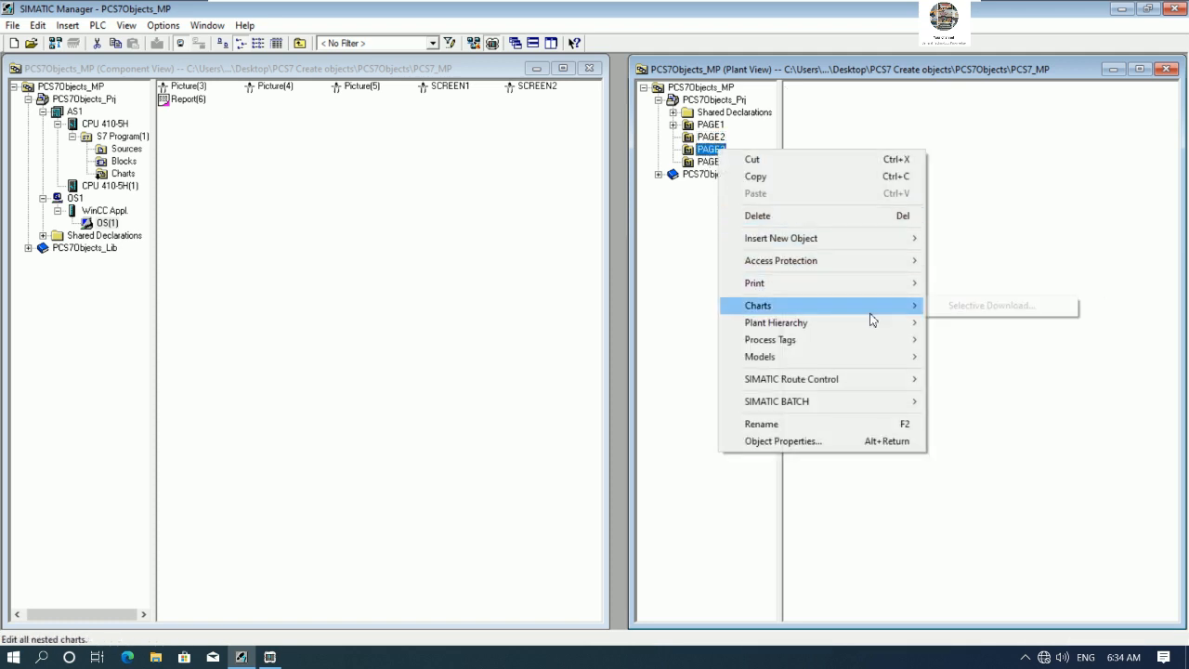
pyautogui.moveTo(887, 239)
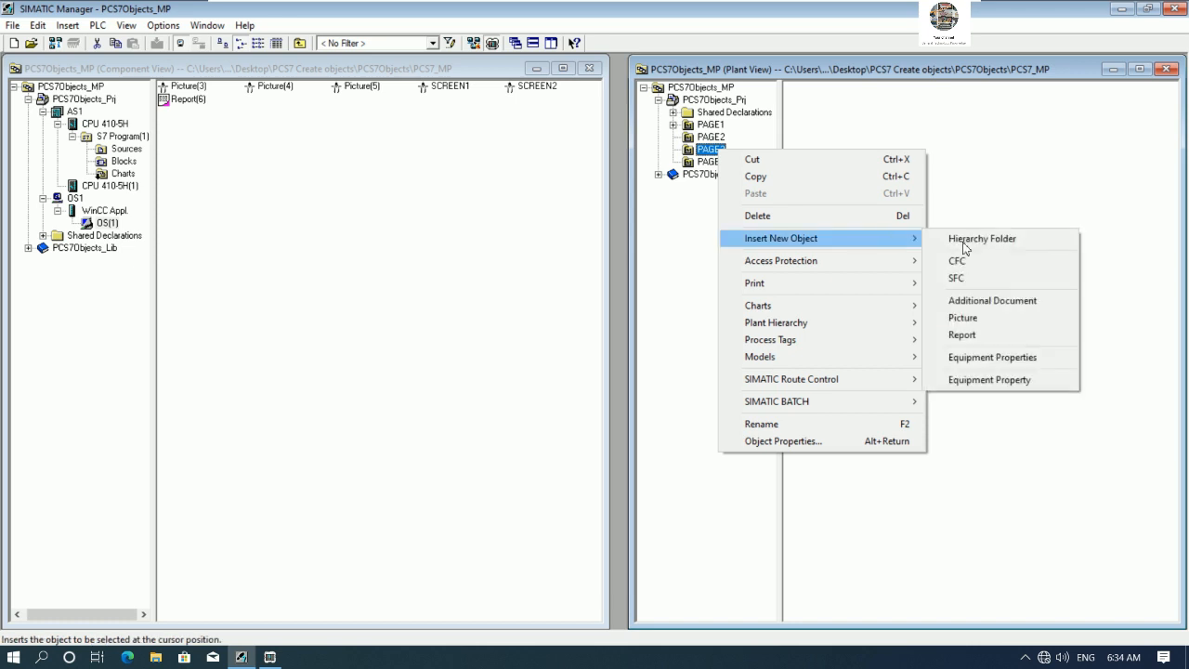
pyautogui.click(971, 318)
pyautogui.write('SCREEN3')
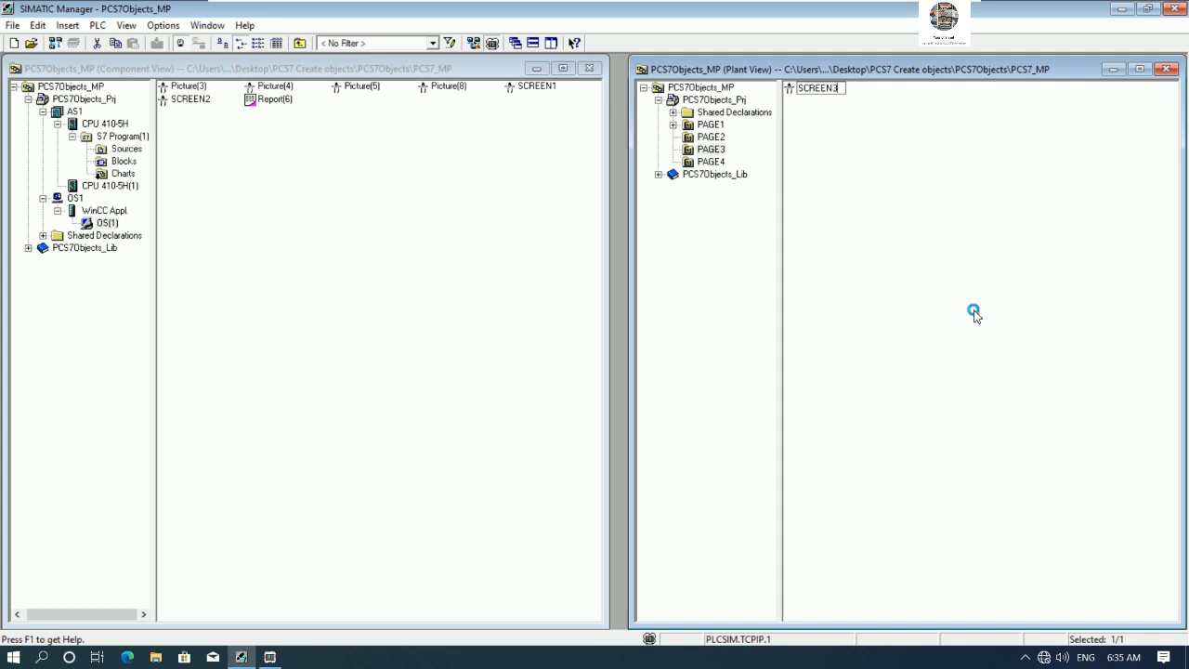
pyautogui.press('Return')
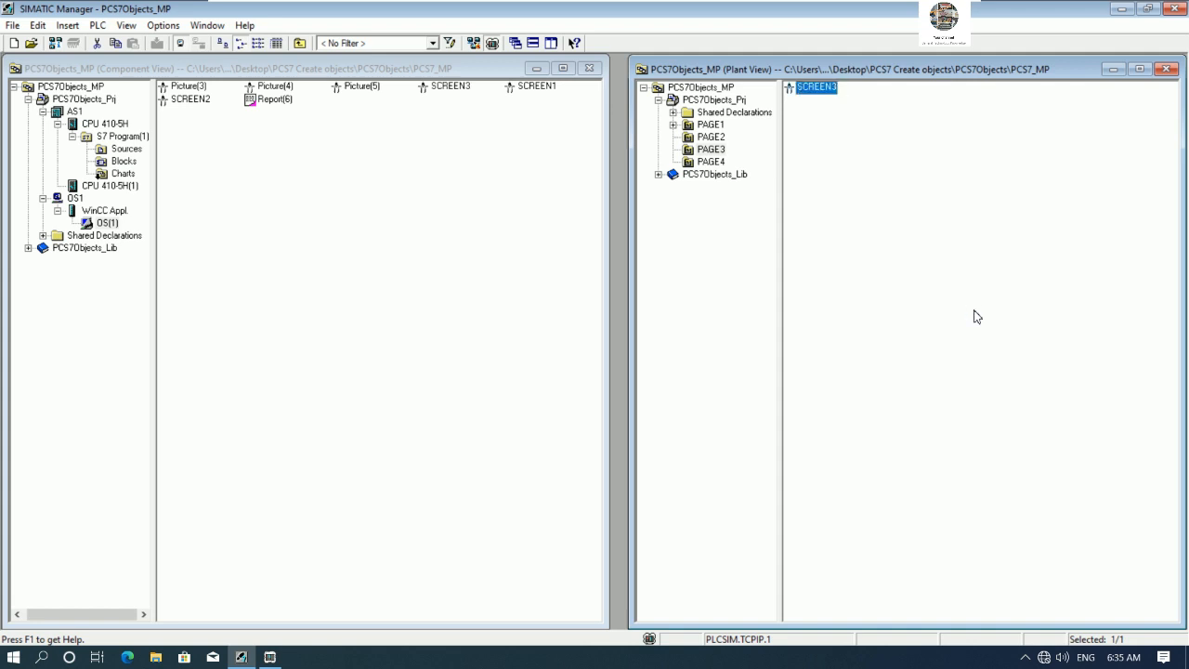
# - Insert a new picture named SCREEN4 into the PAGE4 hierarchy folder
pyautogui.click(711, 162)
pyautogui.rightClick(713, 163)
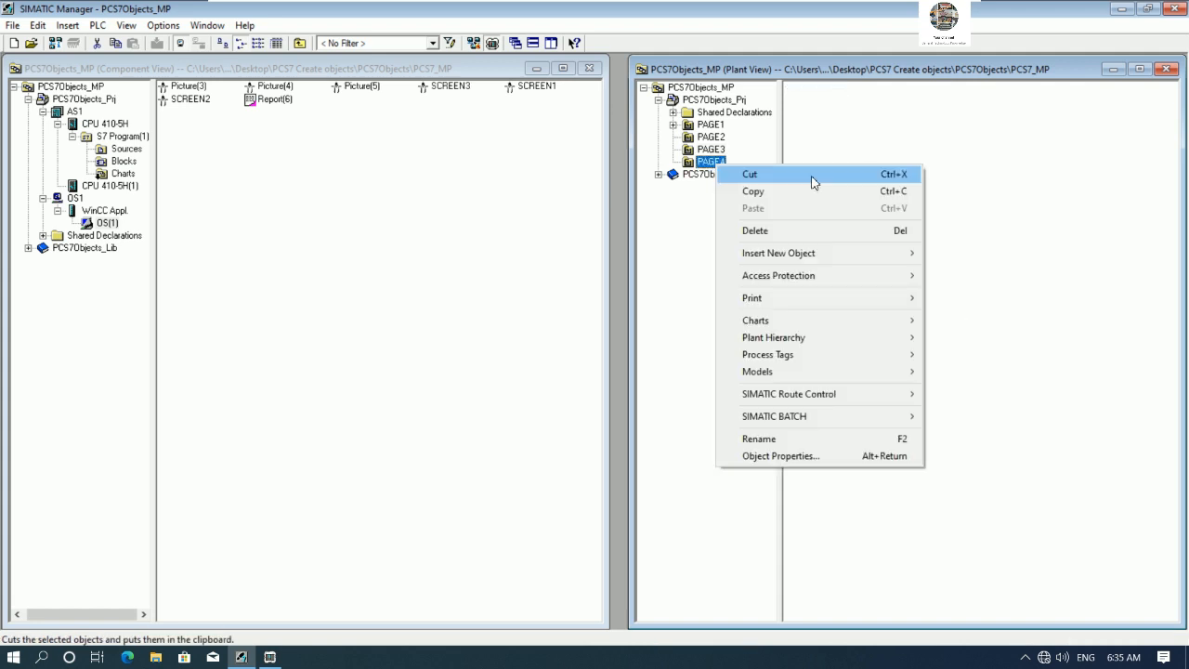
pyautogui.moveTo(898, 253)
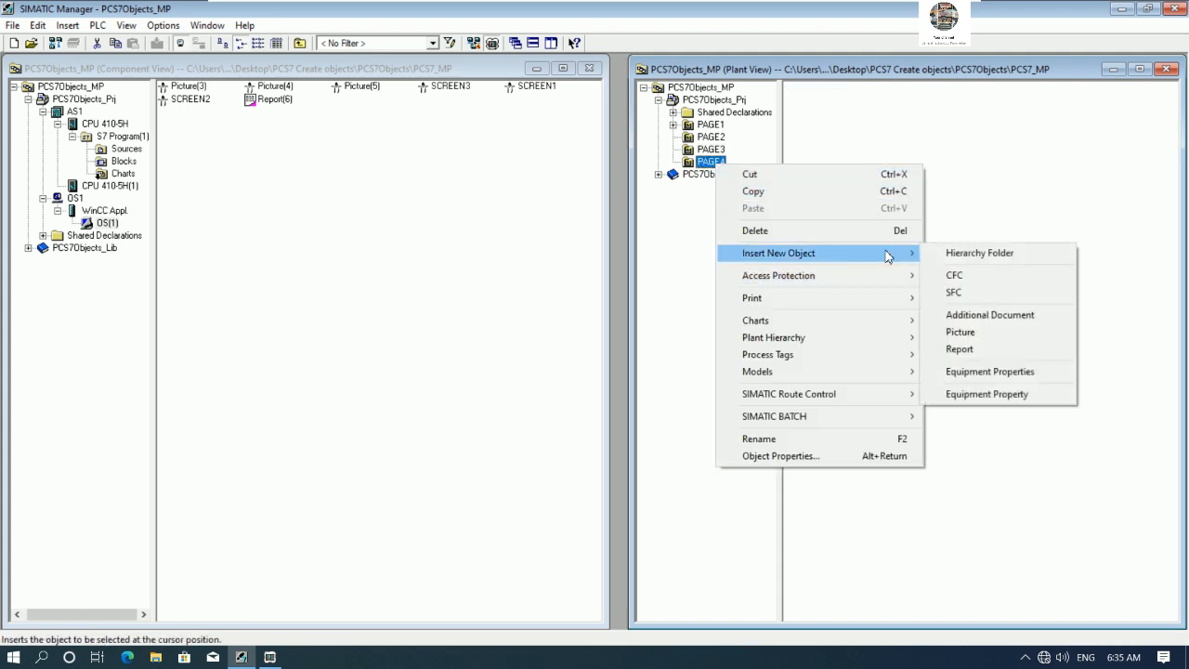
pyautogui.click(975, 334)
pyautogui.write('SC')
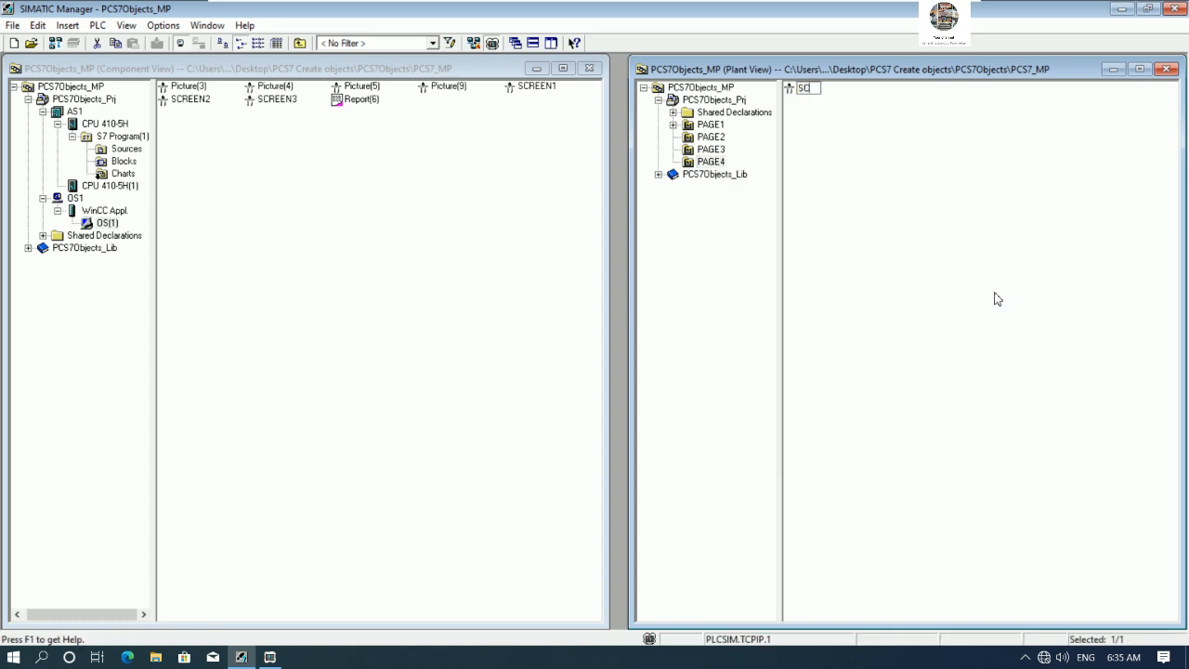
pyautogui.write('REEN4')
pyautogui.press('Return')
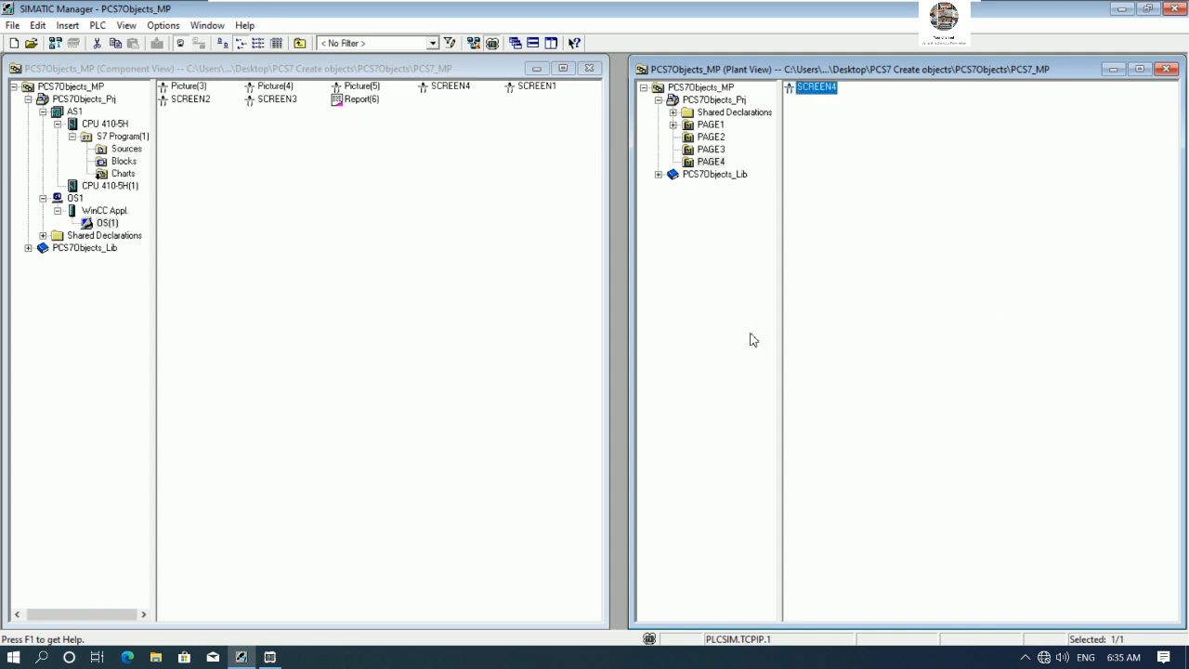
pyautogui.rightClick(124, 175)
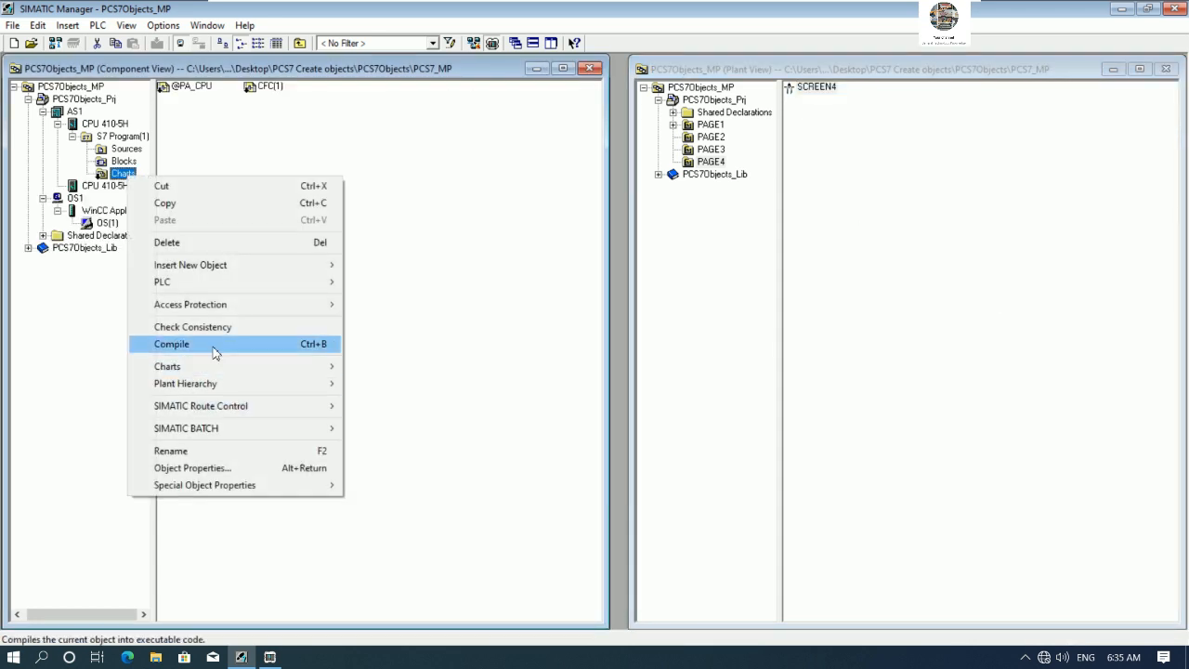
pyautogui.press('Escape')
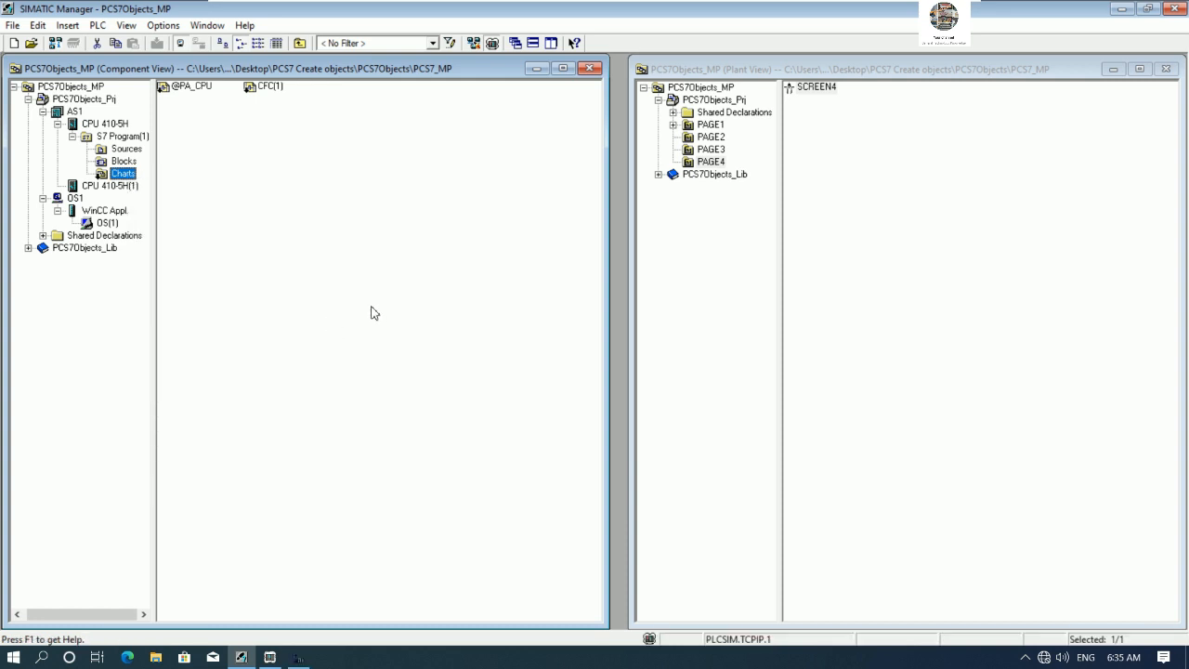
pyautogui.click(334, 380)
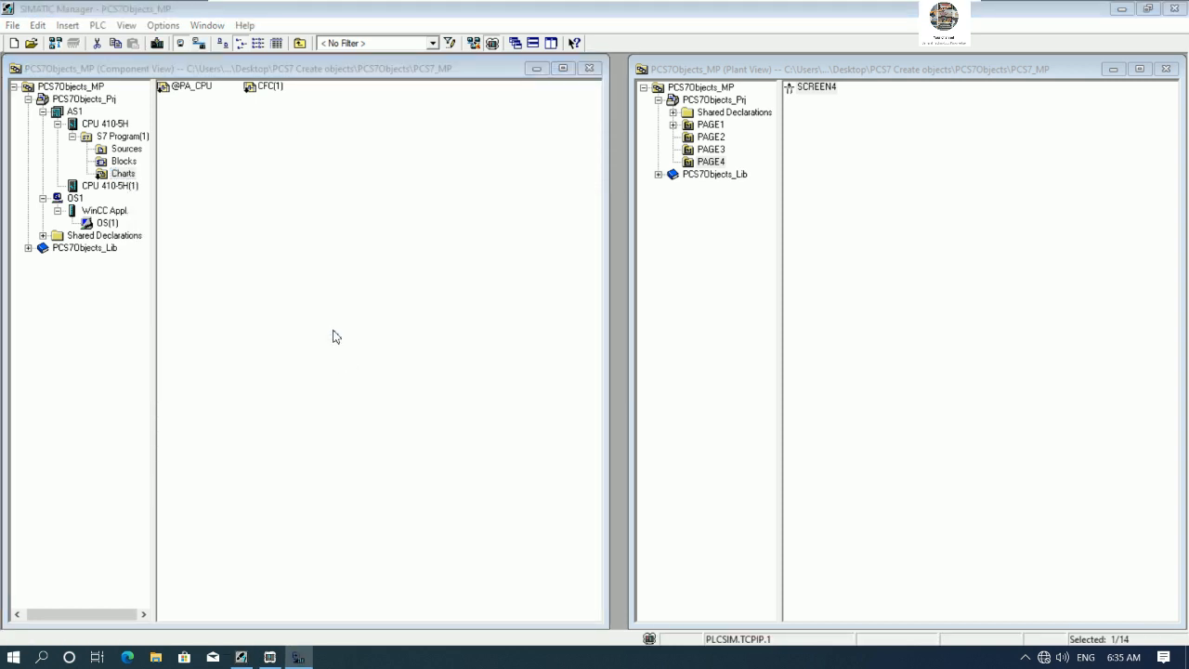
pyautogui.click(288, 424)
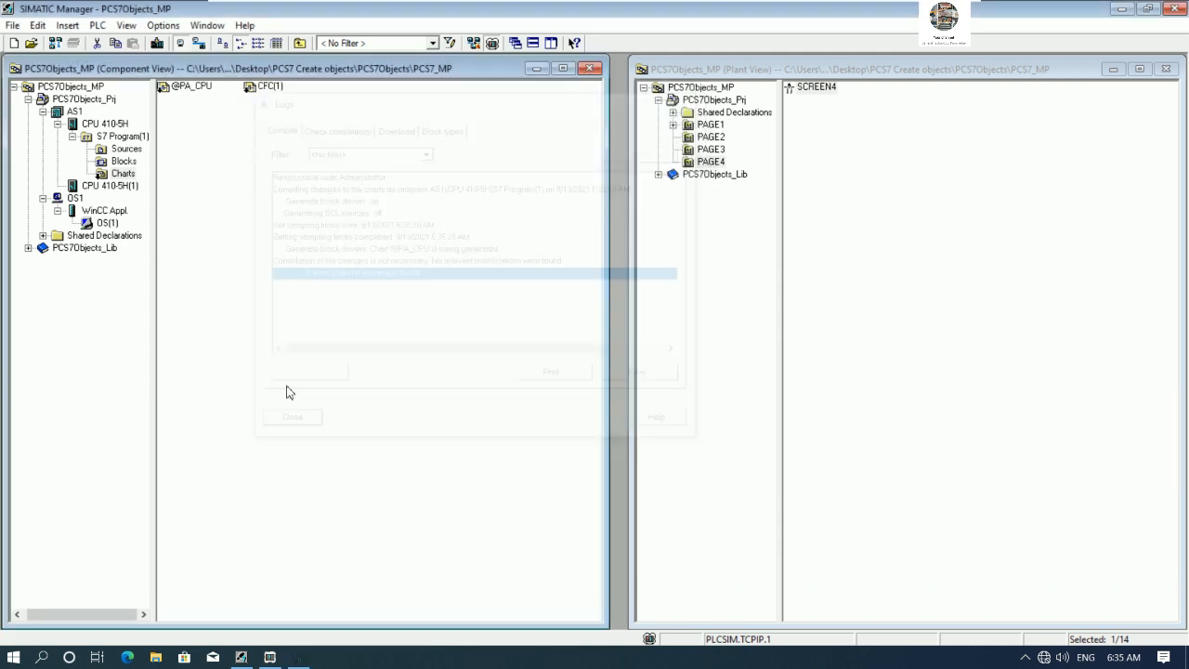
# - Compile OS(1) changes with areas PAGE1–PAGE4 assigned, confirming the industrial Ethernet TCP/IP connection, tags and messages, and picture tree
pyautogui.rightClick(107, 226)
pyautogui.click(189, 395)
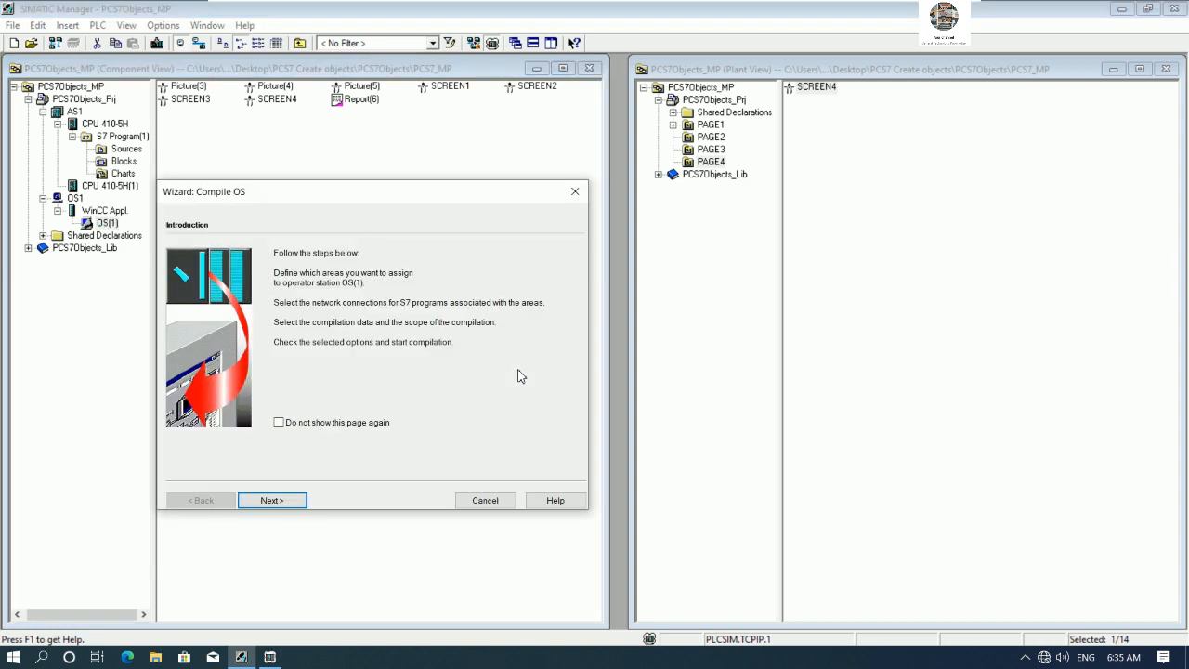
pyautogui.click(272, 501)
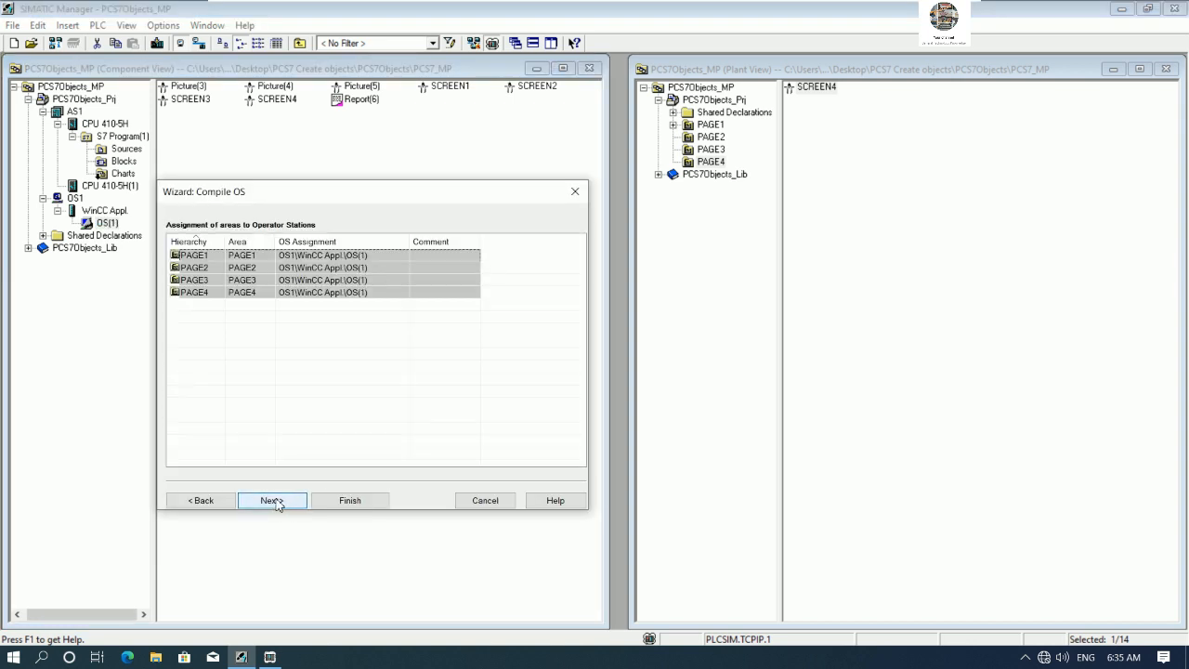
pyautogui.click(272, 500)
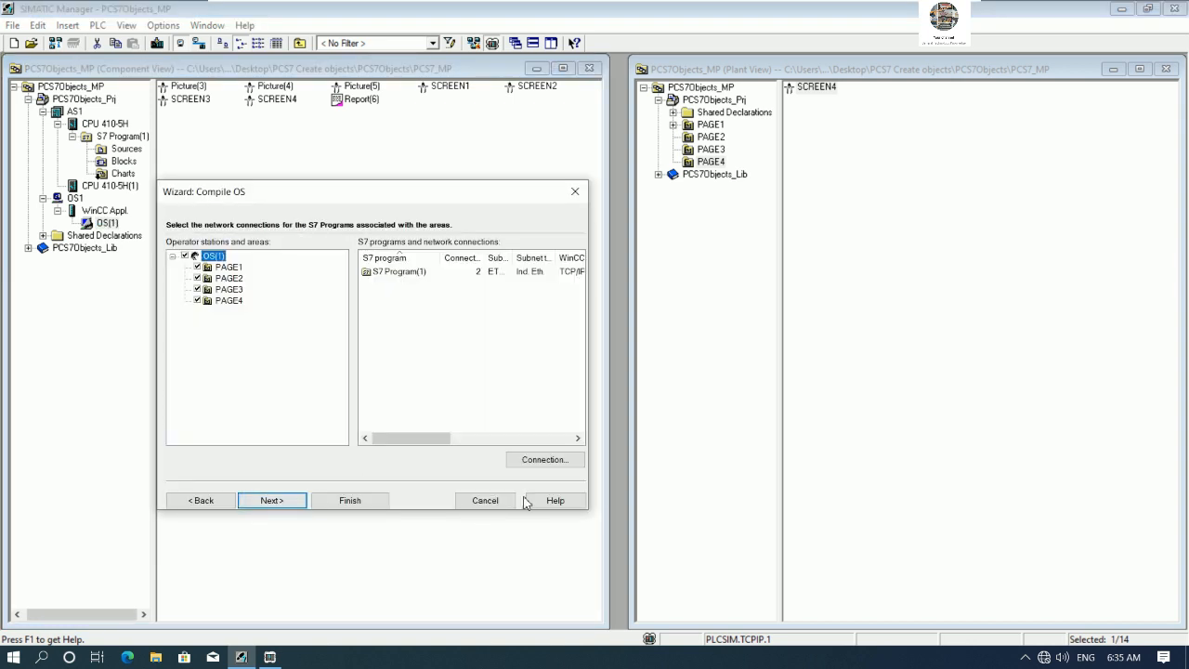
pyautogui.click(548, 459)
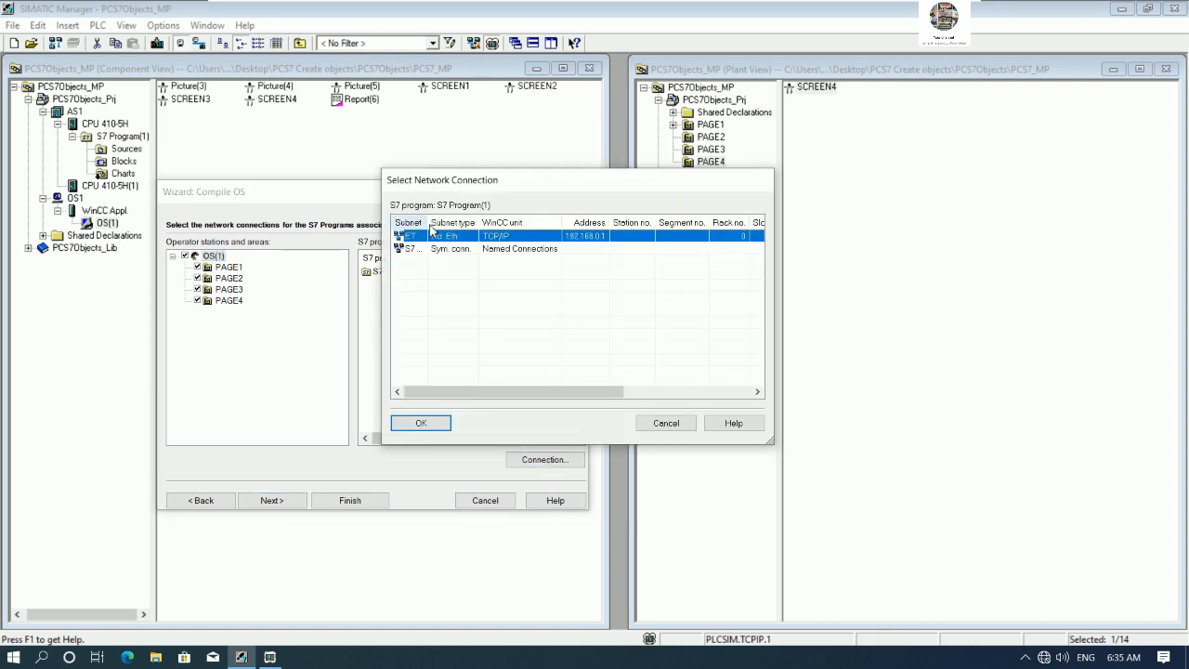
pyautogui.click(435, 425)
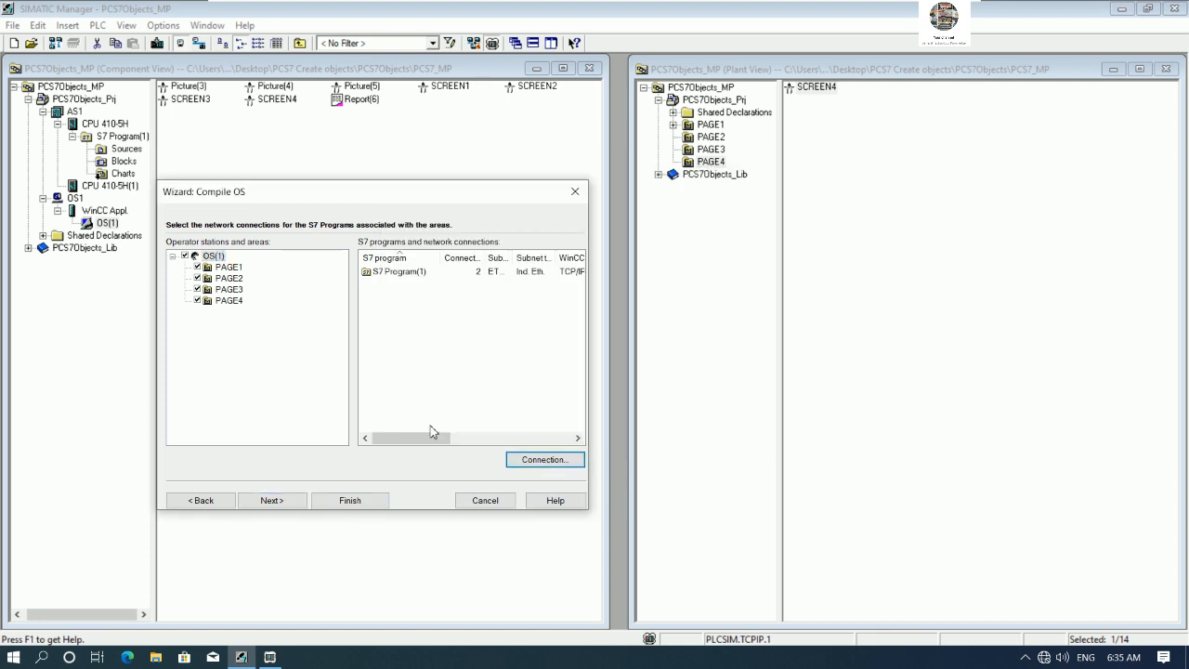
pyautogui.click(283, 500)
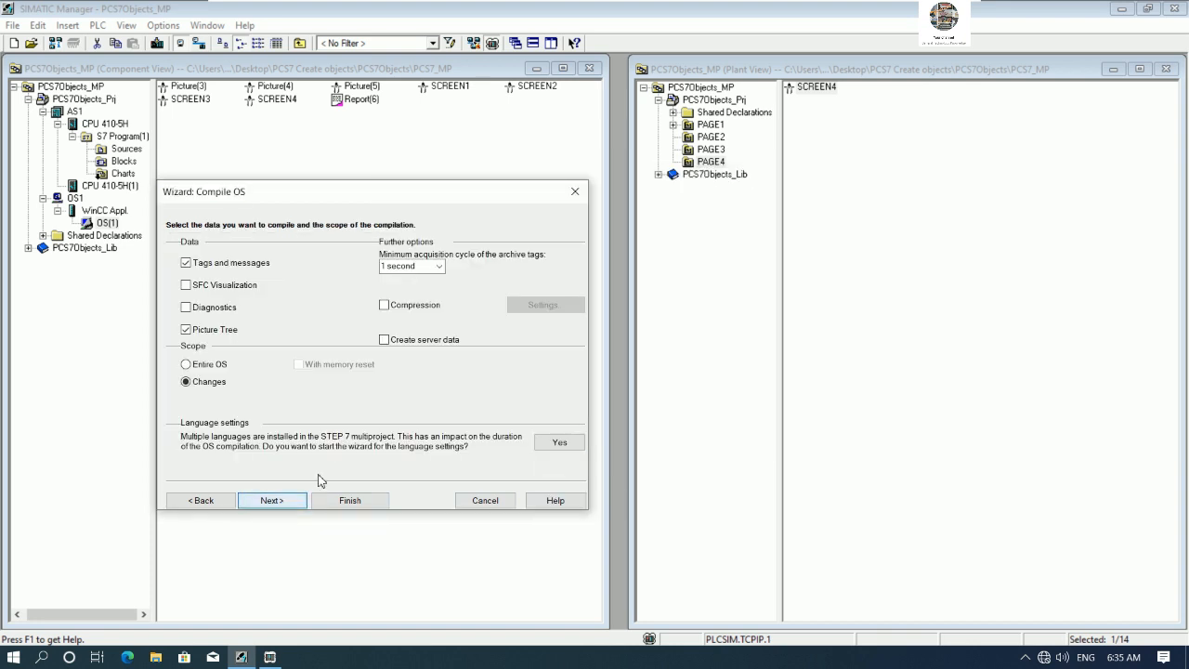
pyautogui.click(271, 501)
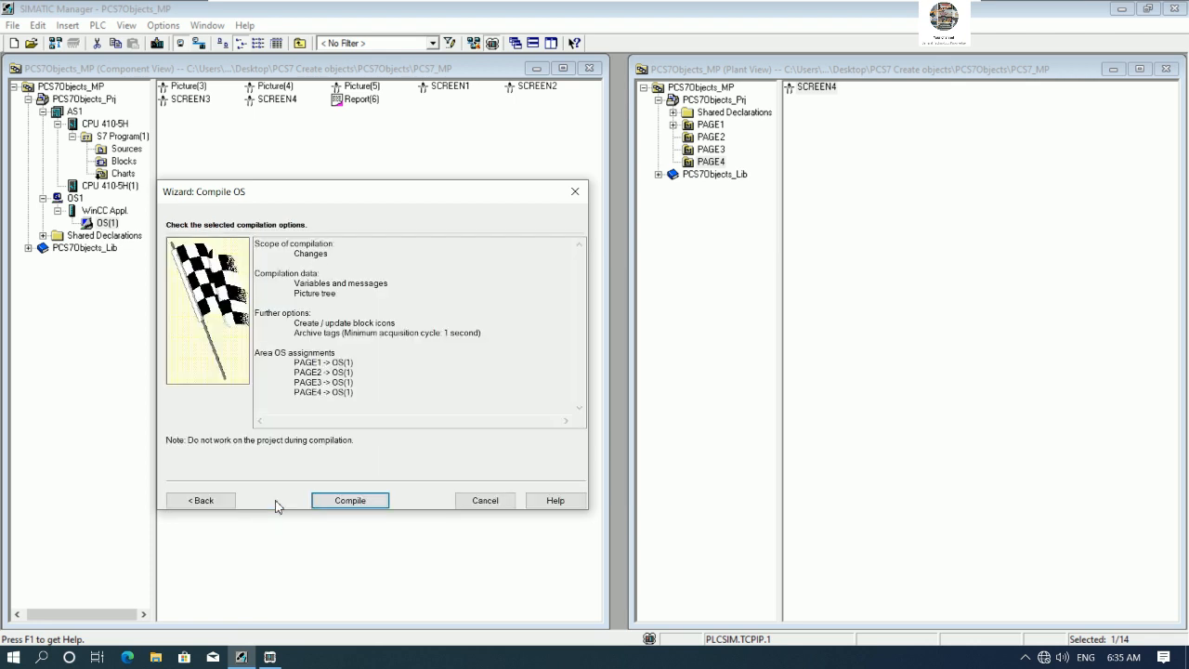
pyautogui.click(340, 500)
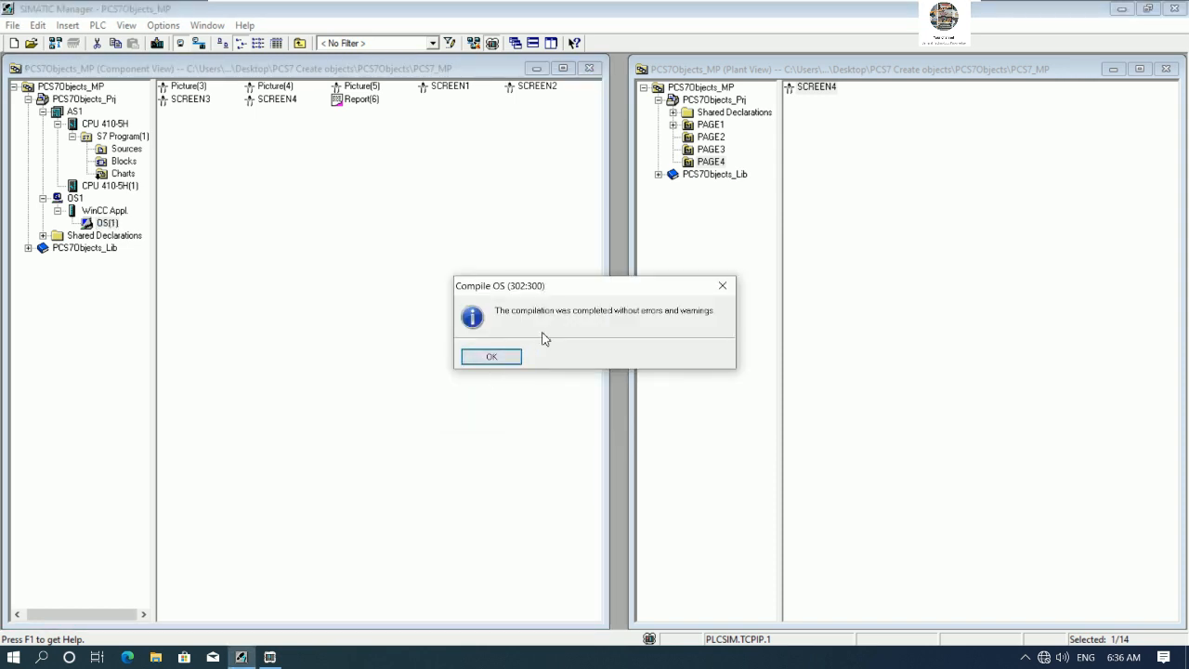
# - Download AS1 to the PLCSIM CPU 410-5H, stopping the target module for loading the system data
pyautogui.click(494, 357)
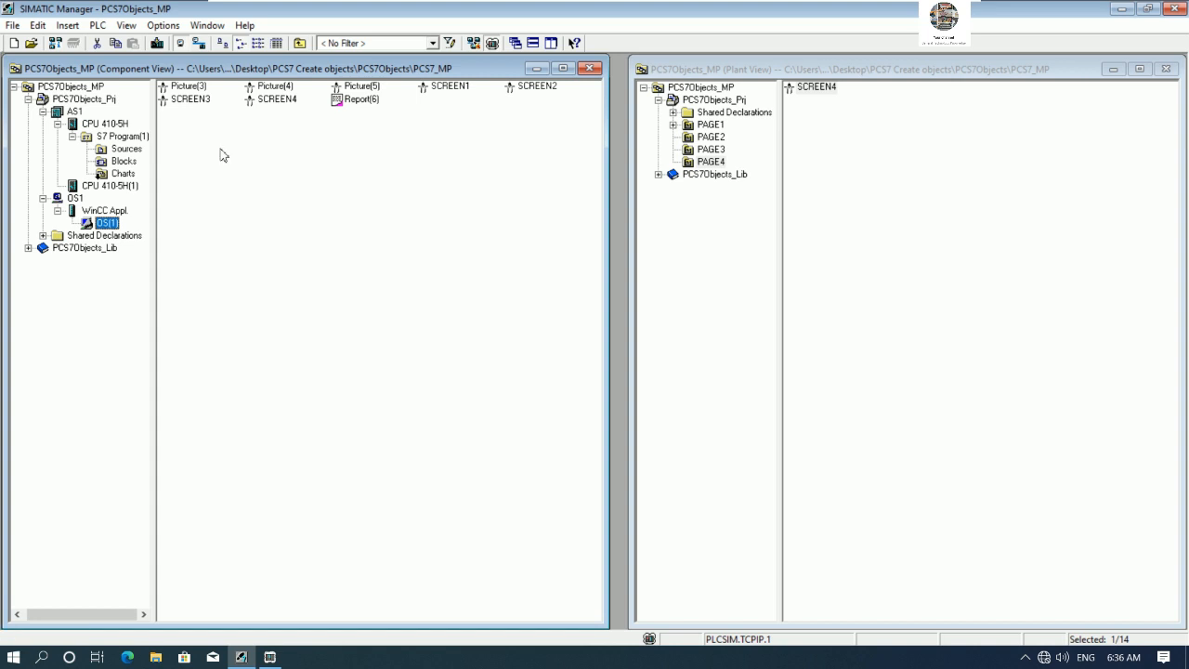
pyautogui.click(75, 111)
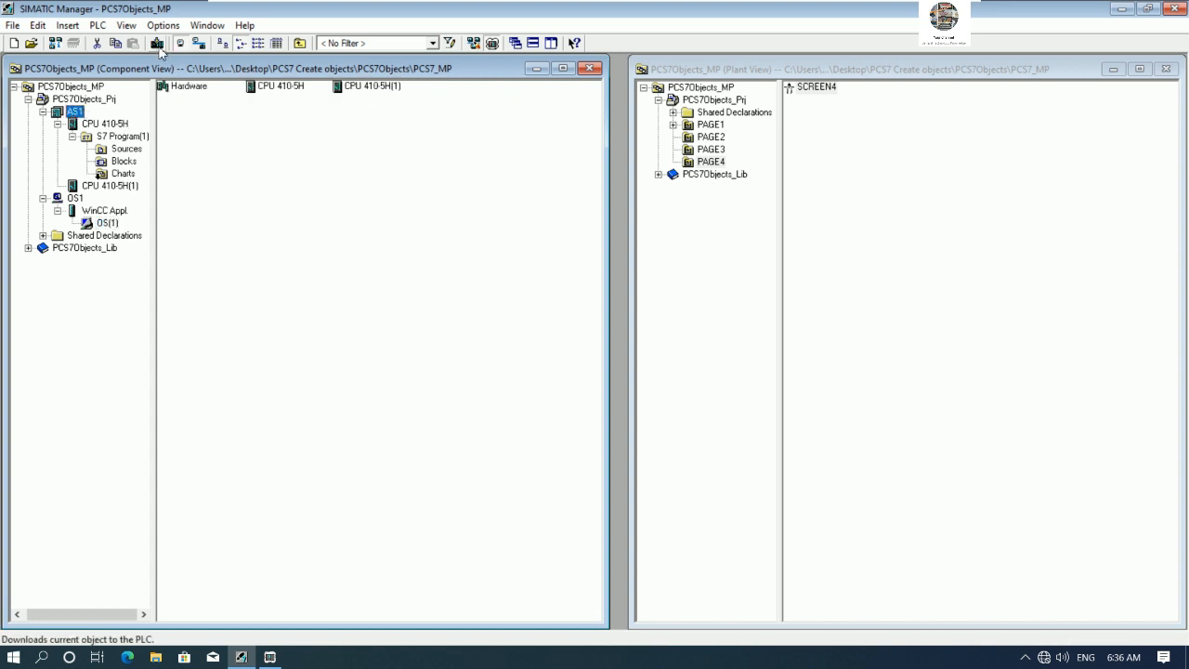
pyautogui.click(269, 657)
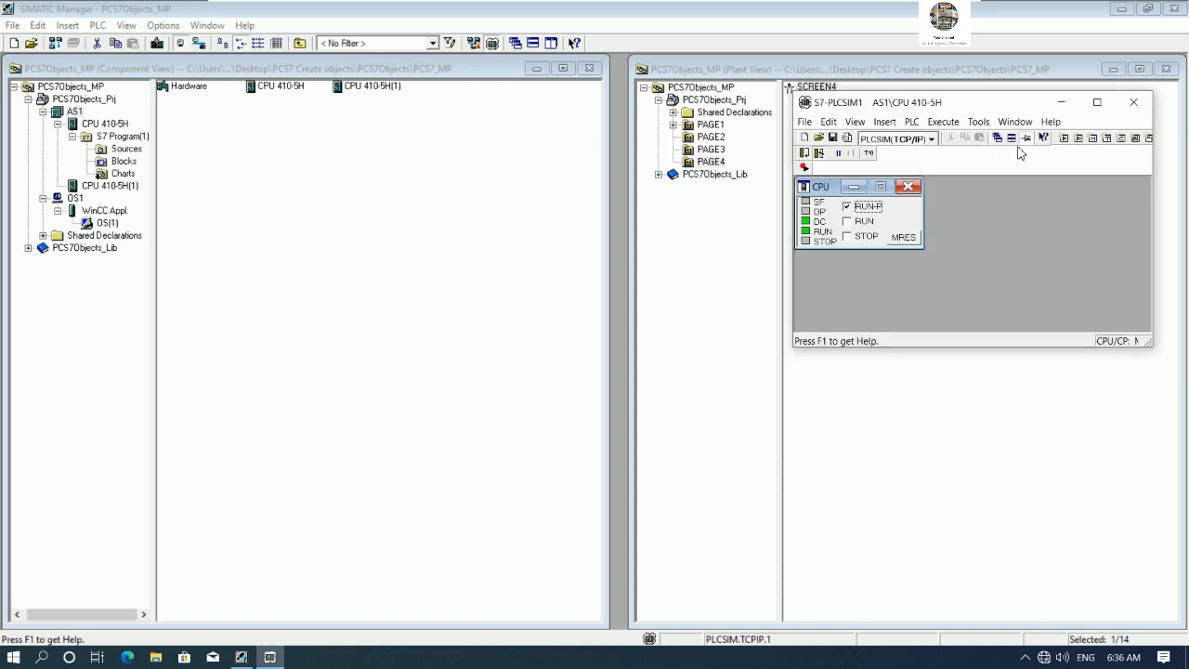
pyautogui.click(163, 45)
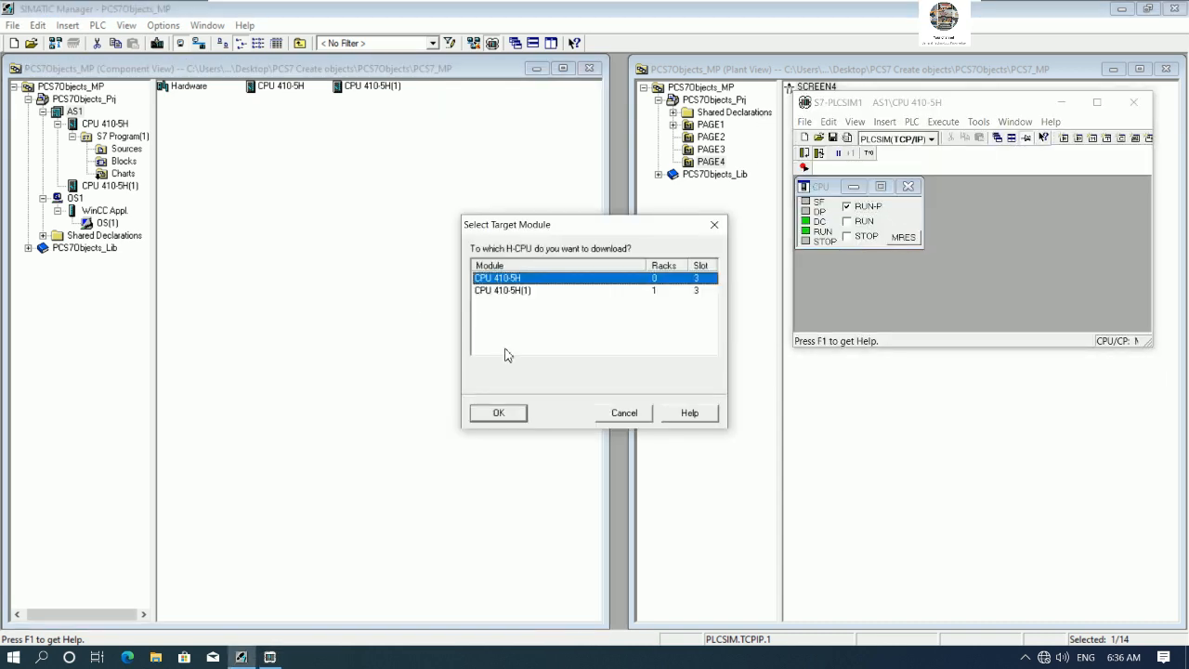
pyautogui.click(499, 412)
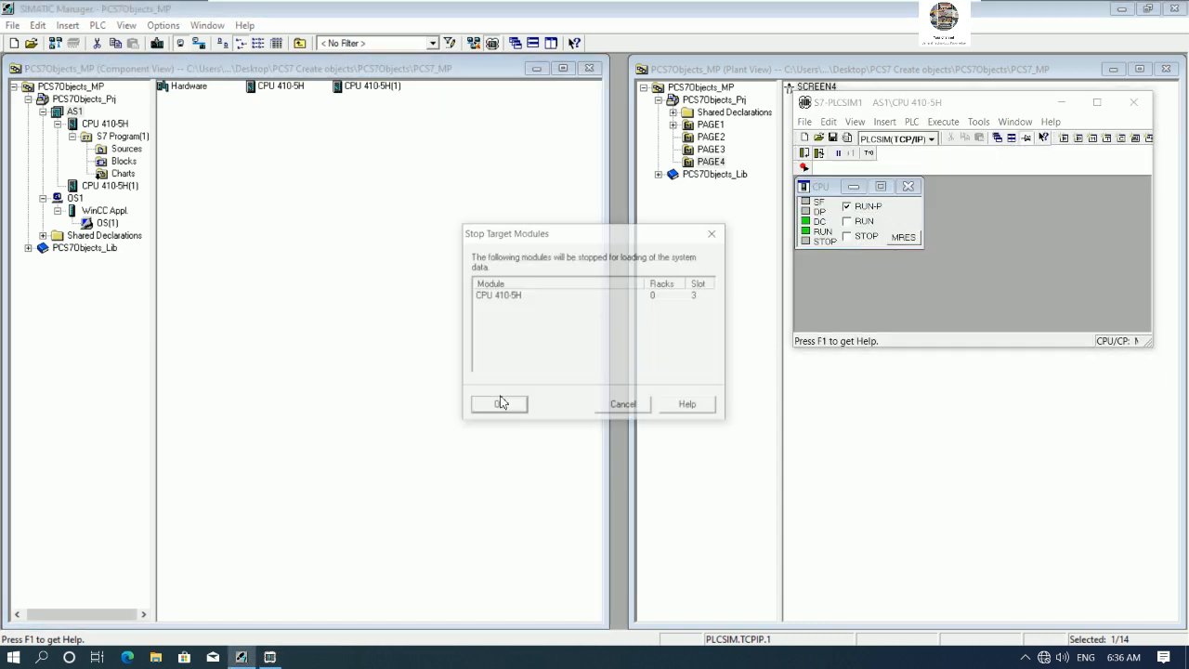
pyautogui.click(500, 404)
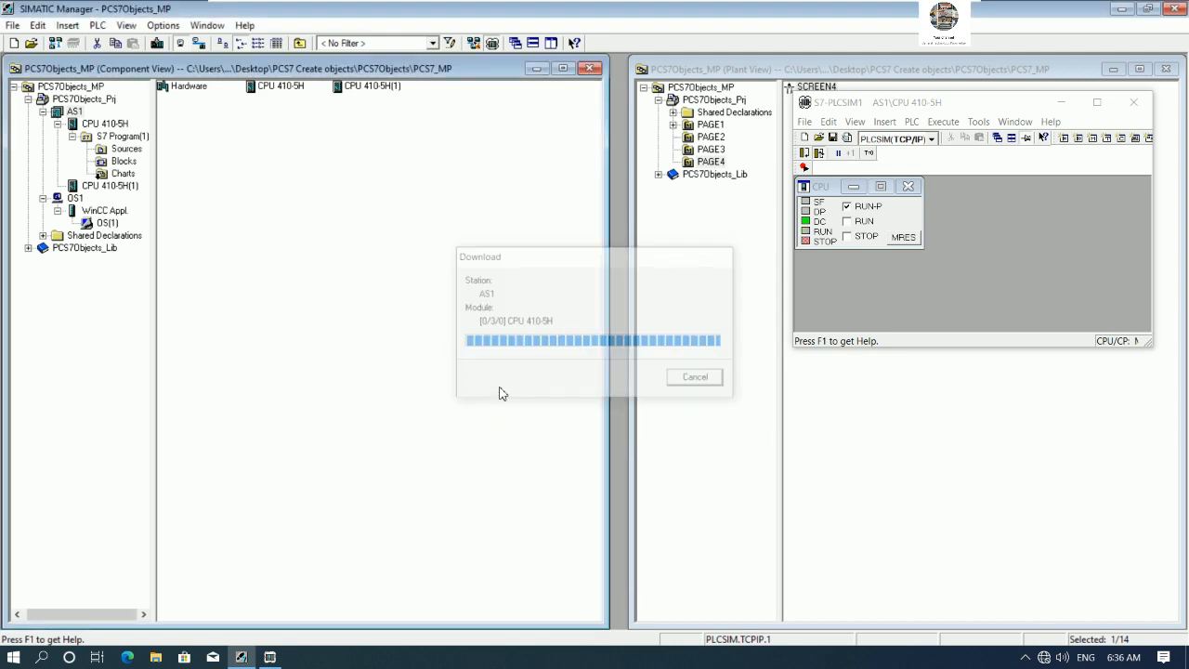
pyautogui.click(493, 377)
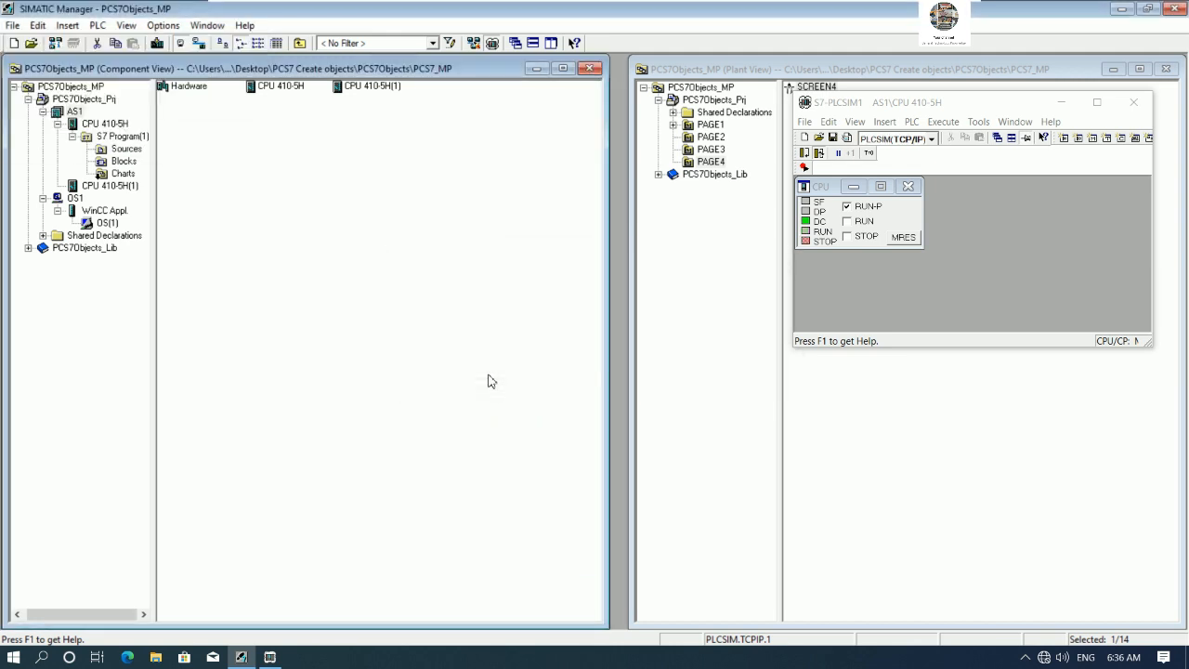
pyautogui.click(494, 368)
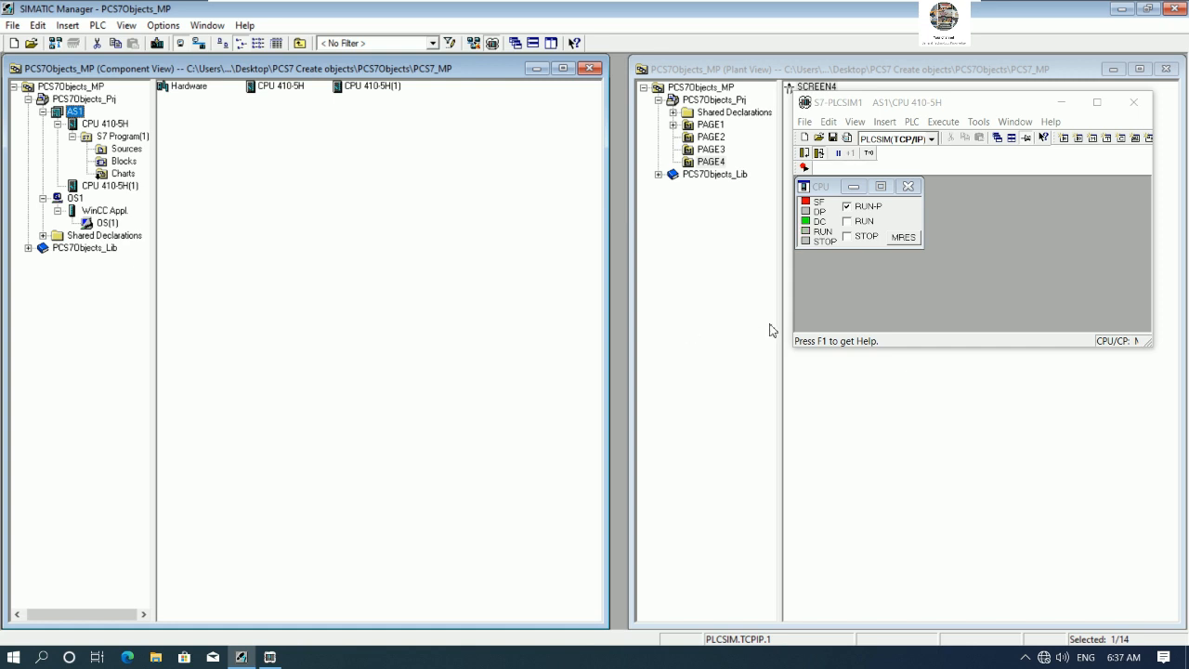
# - Open the OS(1) object in WinCC Explorer
pyautogui.click(1059, 103)
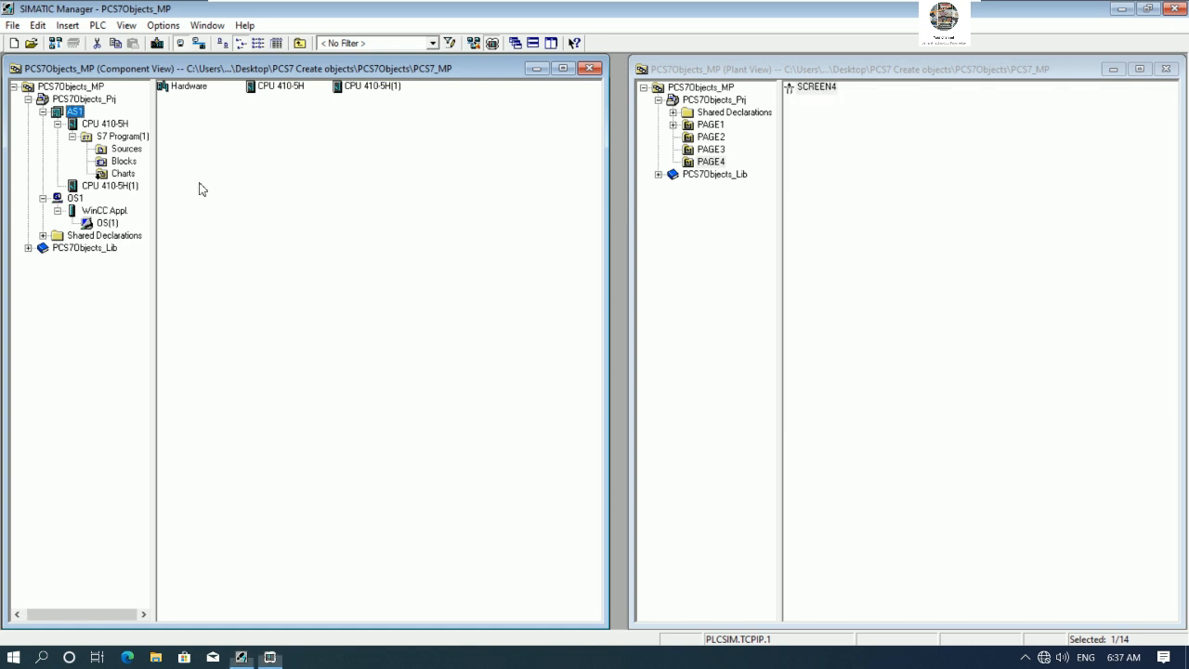
pyautogui.rightClick(110, 225)
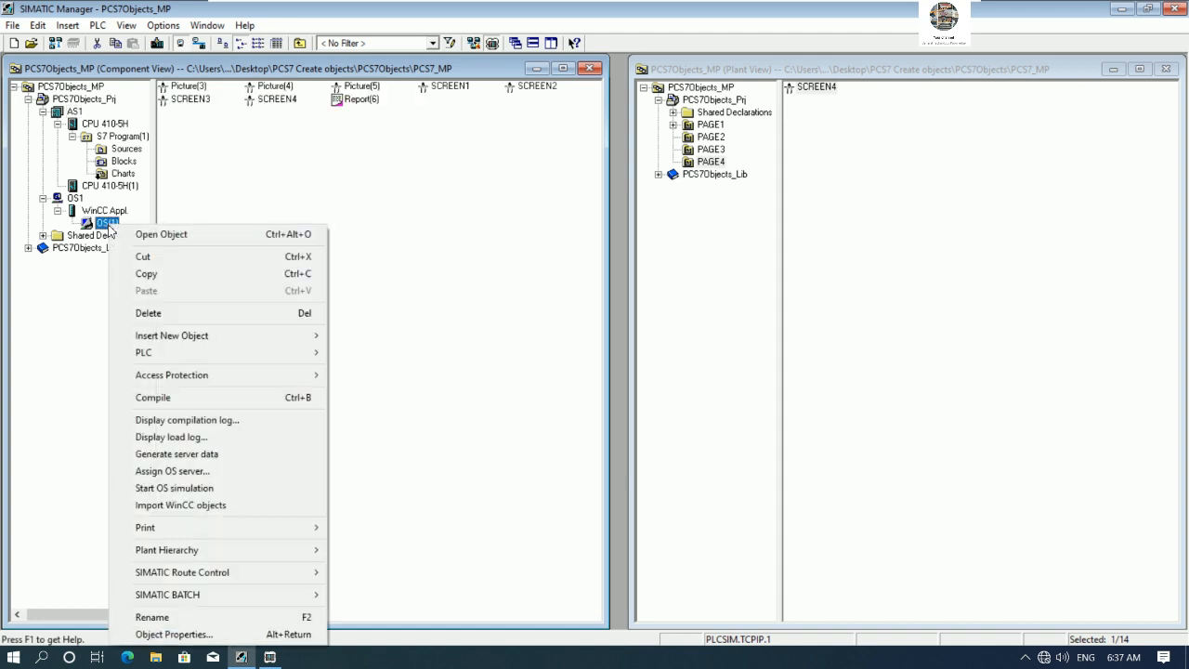
pyautogui.click(160, 236)
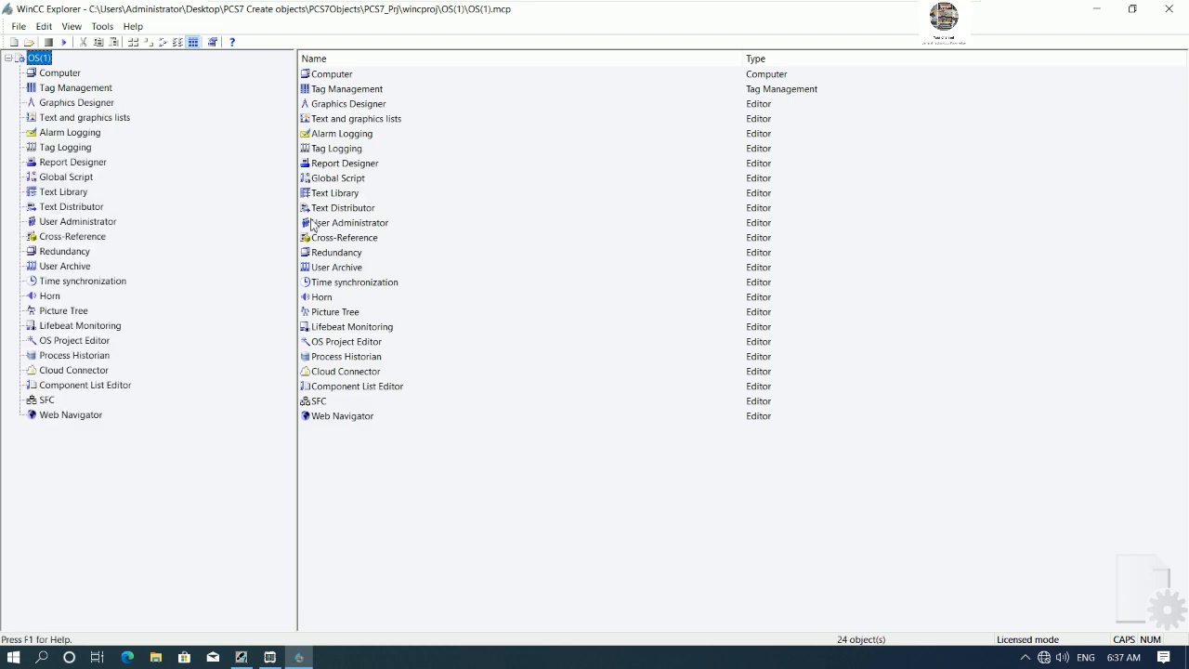
# - Confirm the TCP/IP unit's system parameters in Tag Management with logical device name PLCSIM.TCPIP.1, then close Tag Management
pyautogui.click(61, 89)
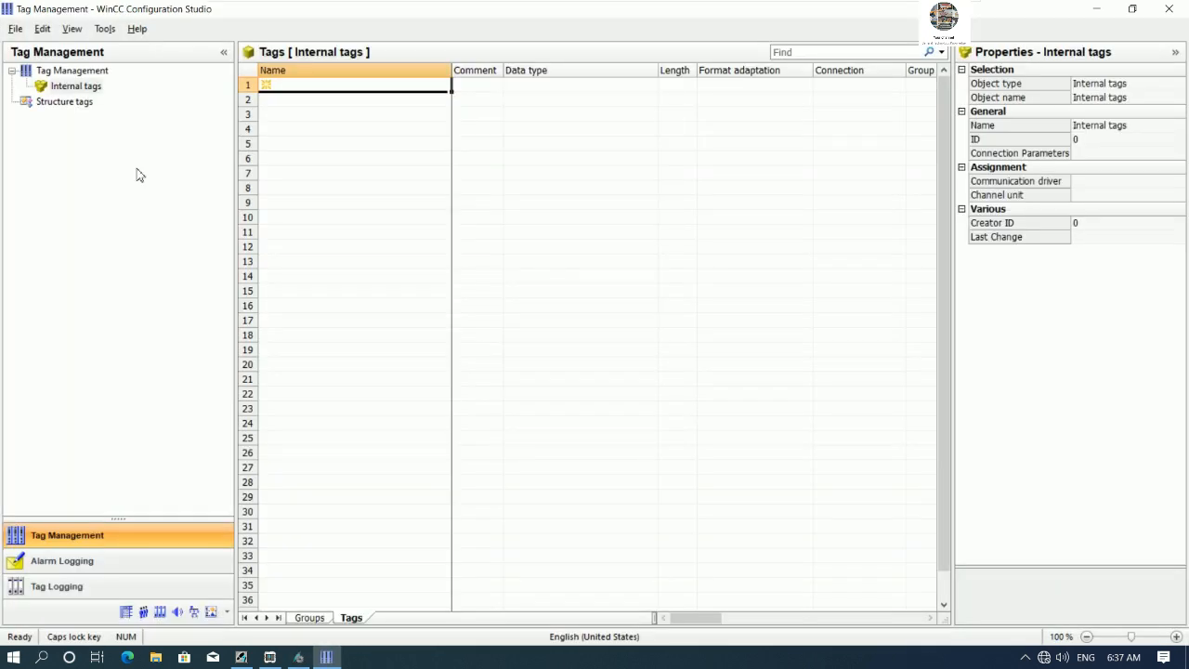
pyautogui.rightClick(102, 180)
pyautogui.click(158, 281)
pyautogui.click(516, 205)
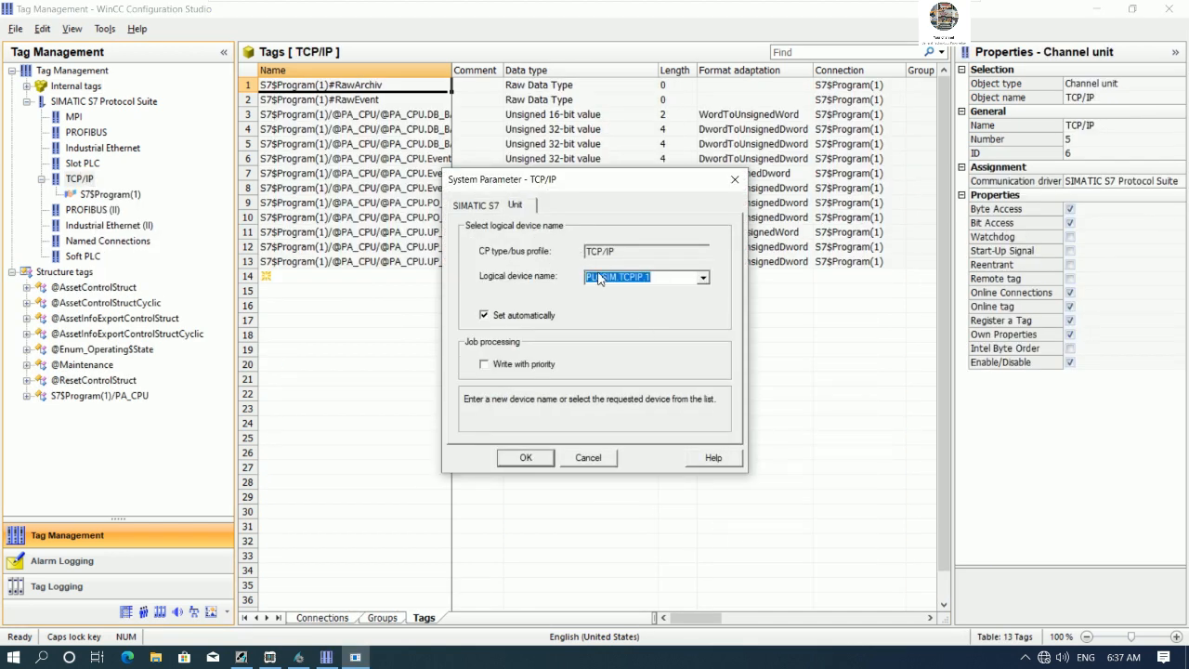
pyautogui.click(526, 458)
pyautogui.click(1169, 8)
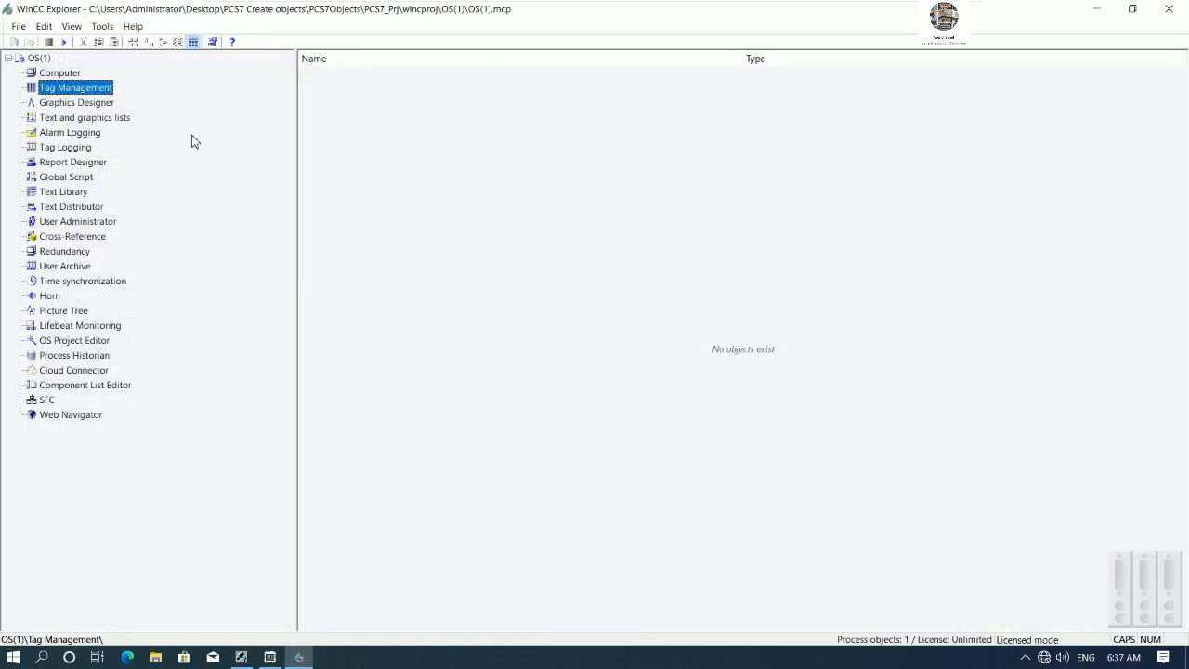
# - Activate the OS(1) project in WinCC runtime
pyautogui.click(63, 42)
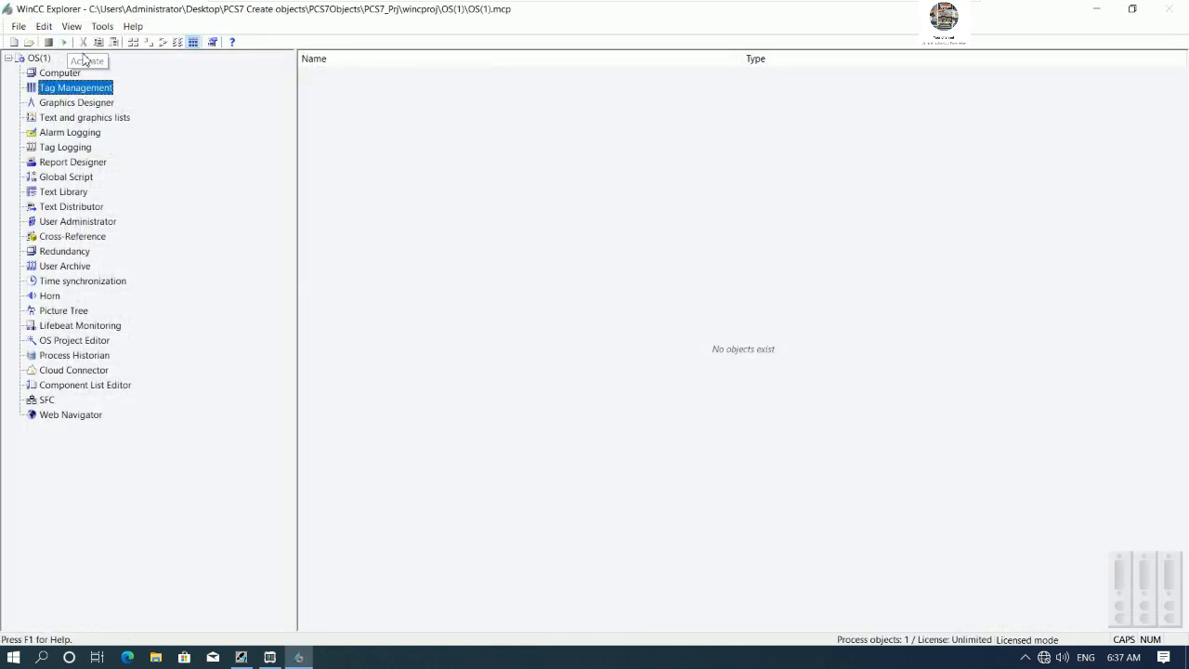
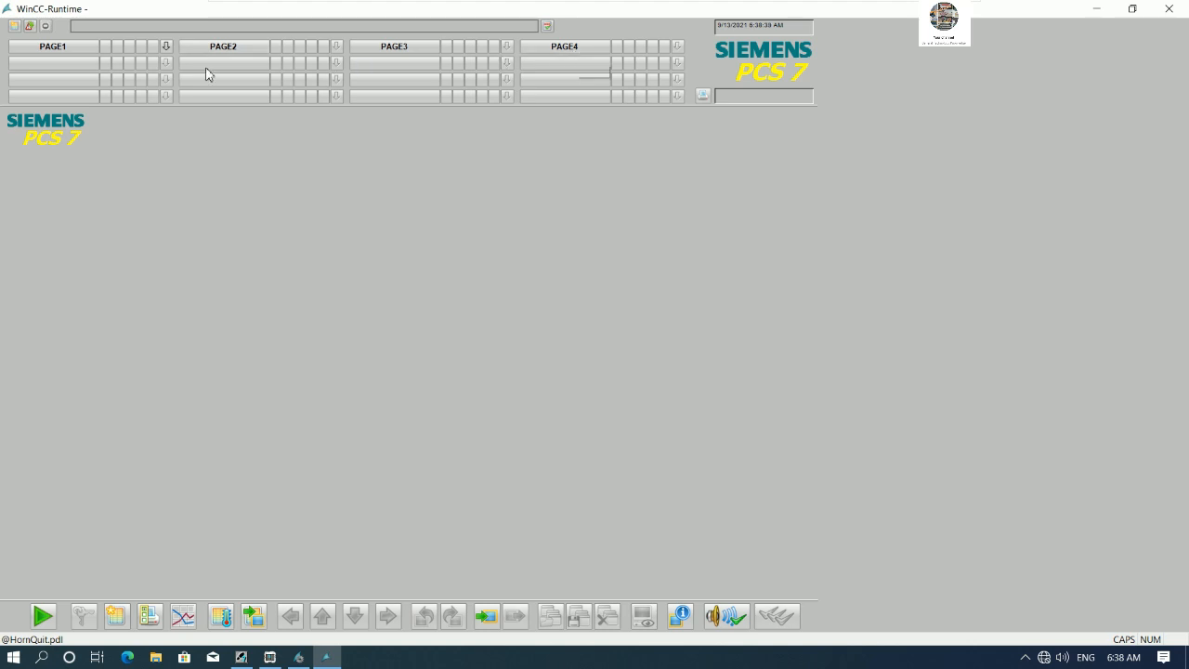
# - Switch between the PAGE1 to PAGE4 area pictures in runtime and open PAGE1's Unit(1) from the area tree
pyautogui.click(84, 53)
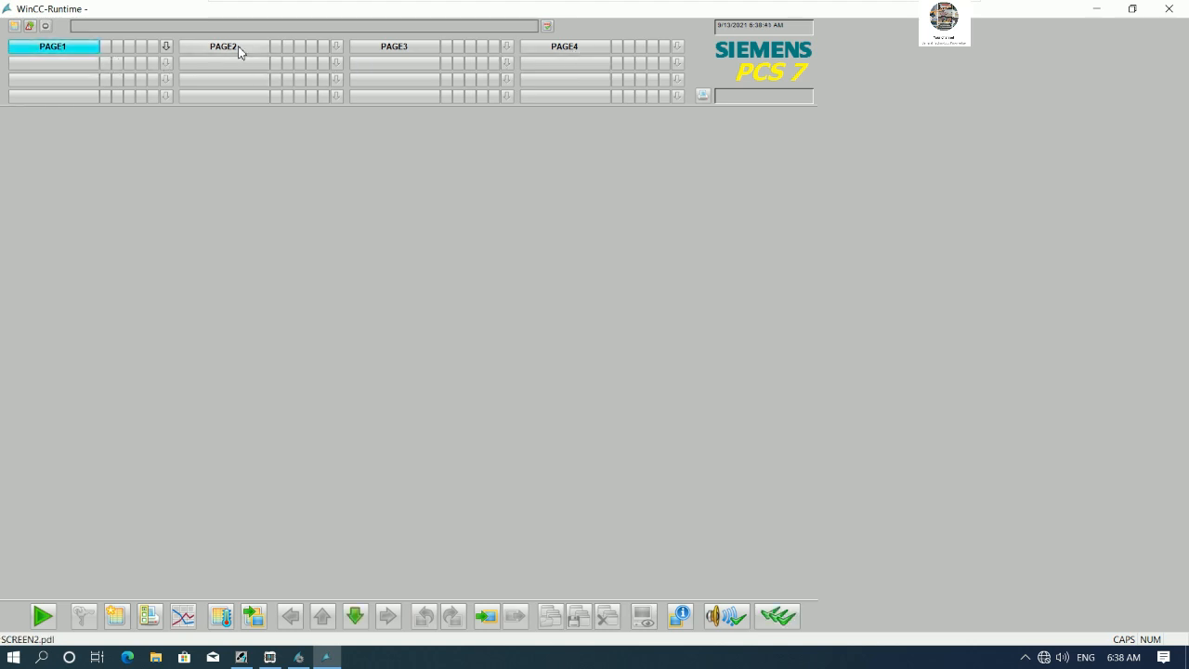
pyautogui.click(240, 49)
pyautogui.click(413, 51)
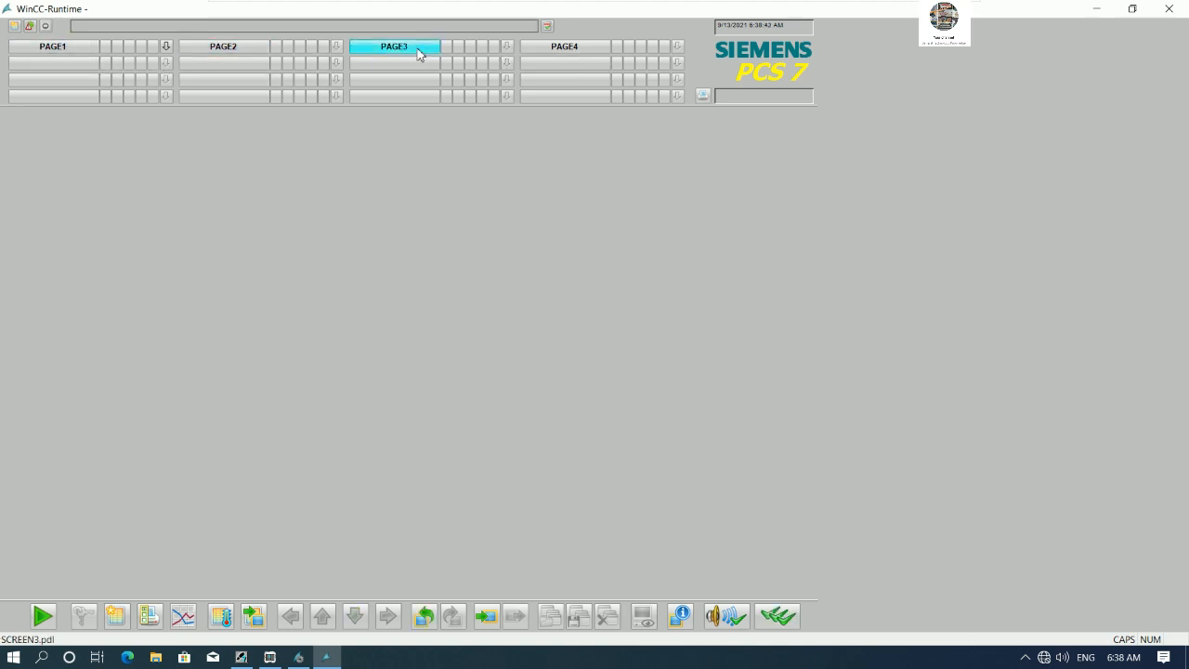
pyautogui.click(594, 49)
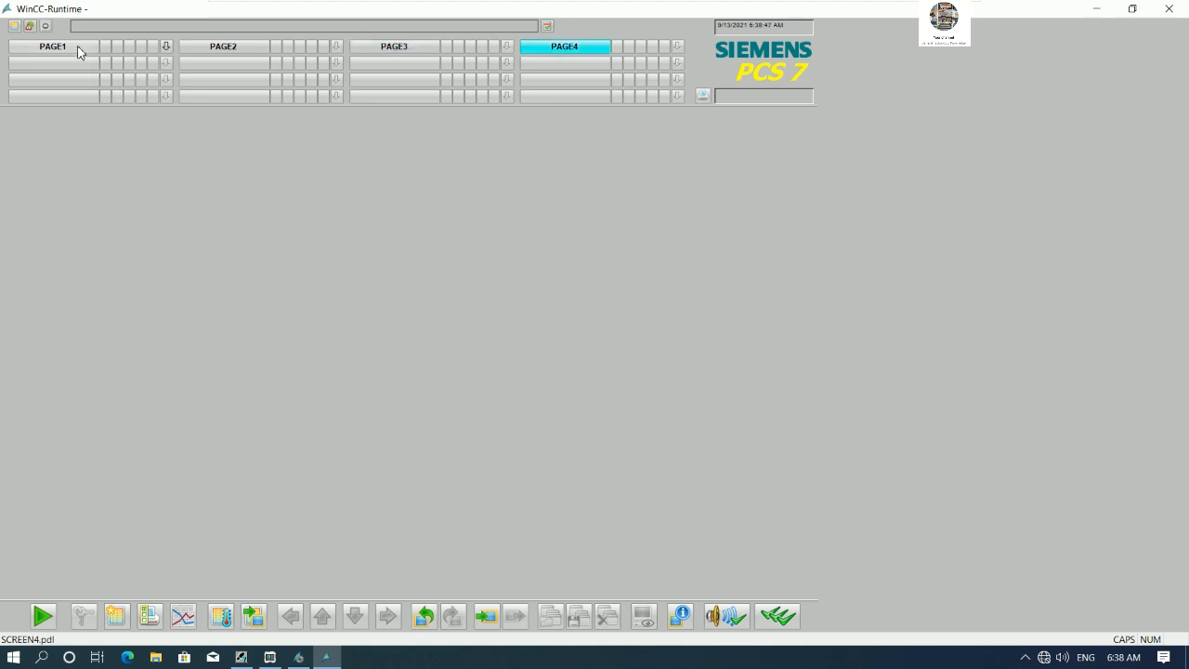
pyautogui.click(166, 47)
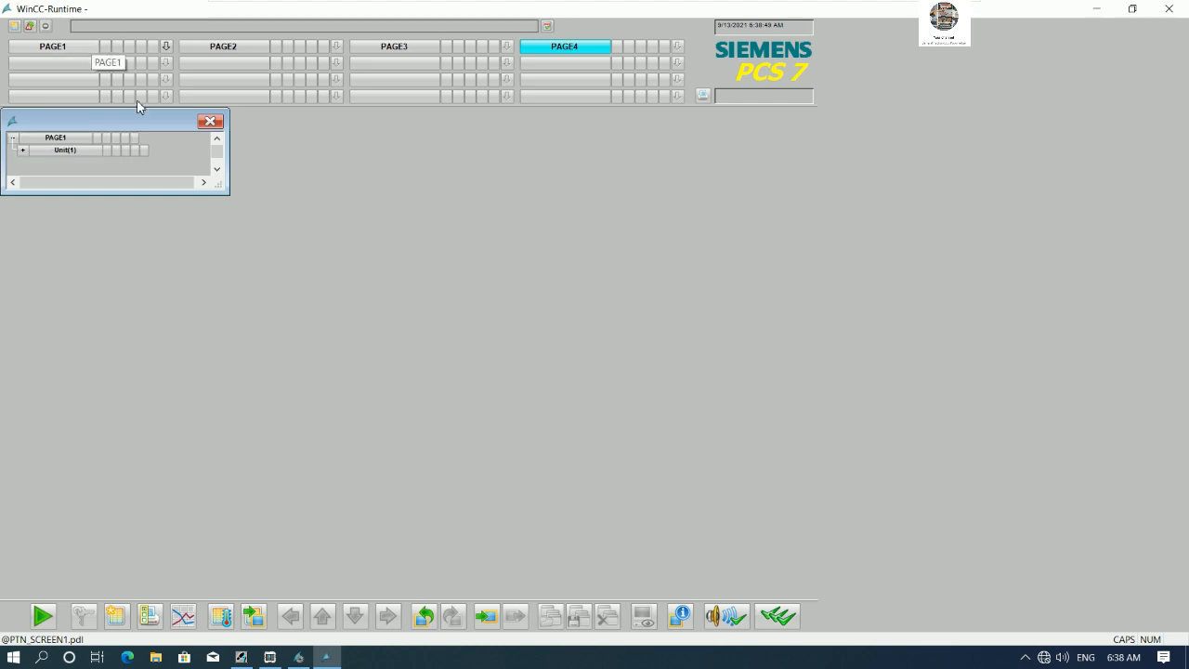
pyautogui.click(83, 153)
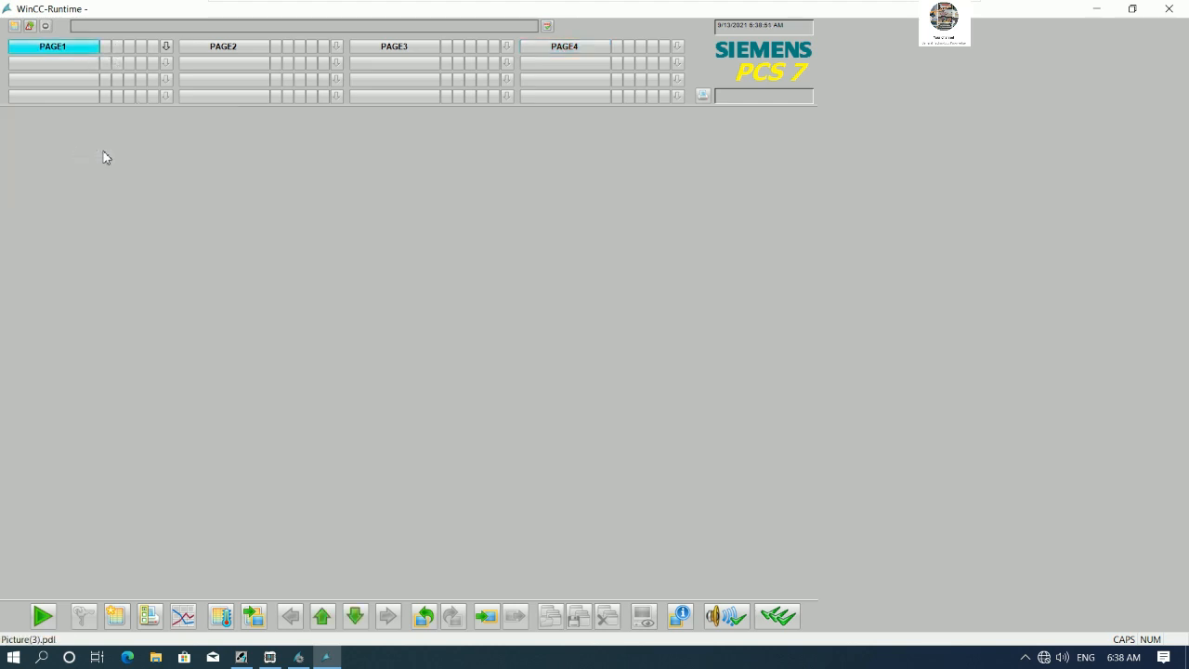
pyautogui.click(243, 47)
pyautogui.click(371, 47)
pyautogui.click(561, 48)
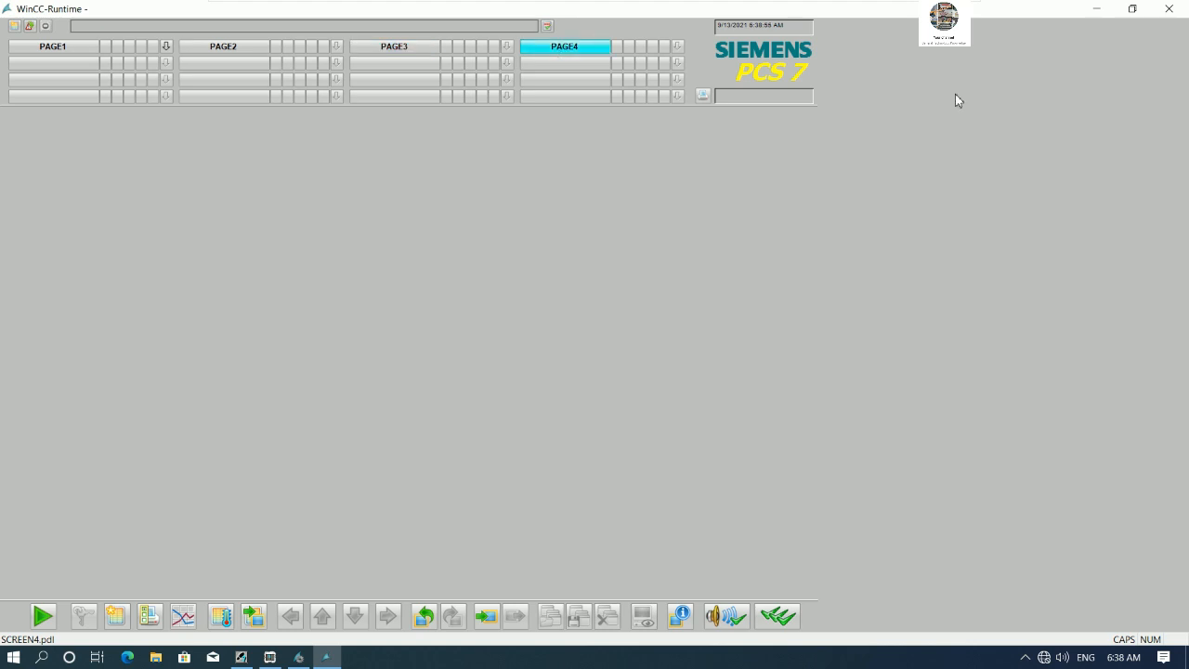
# - Close the runtime window and deactivate the OS(1) project
pyautogui.click(1169, 8)
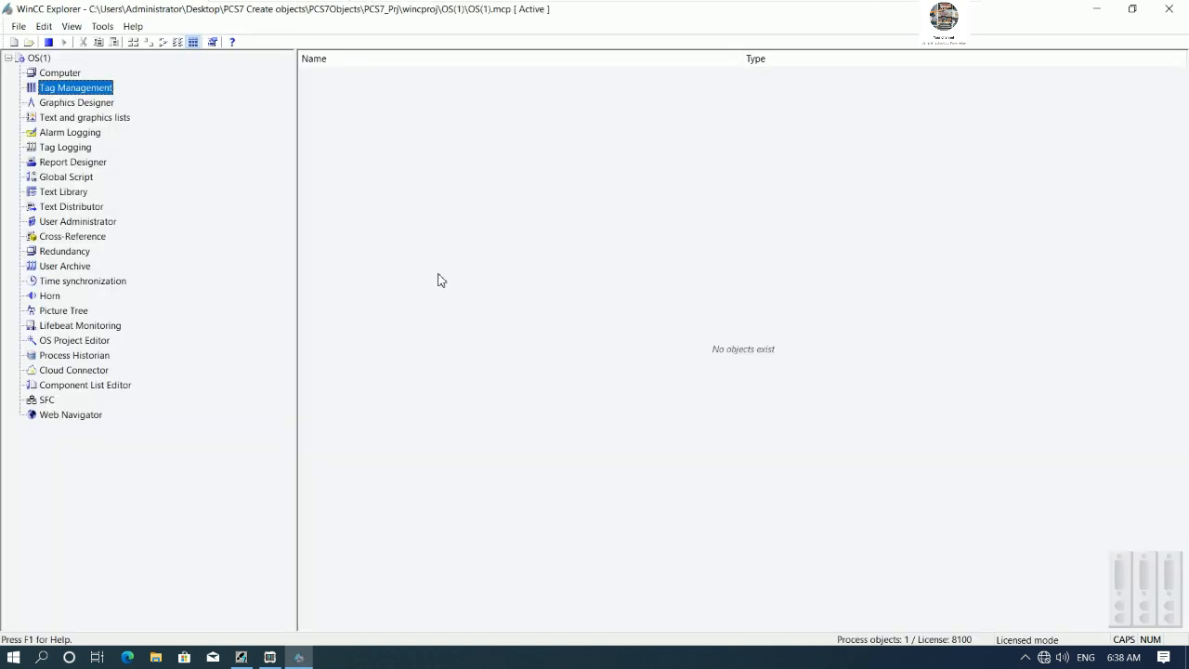
pyautogui.click(48, 42)
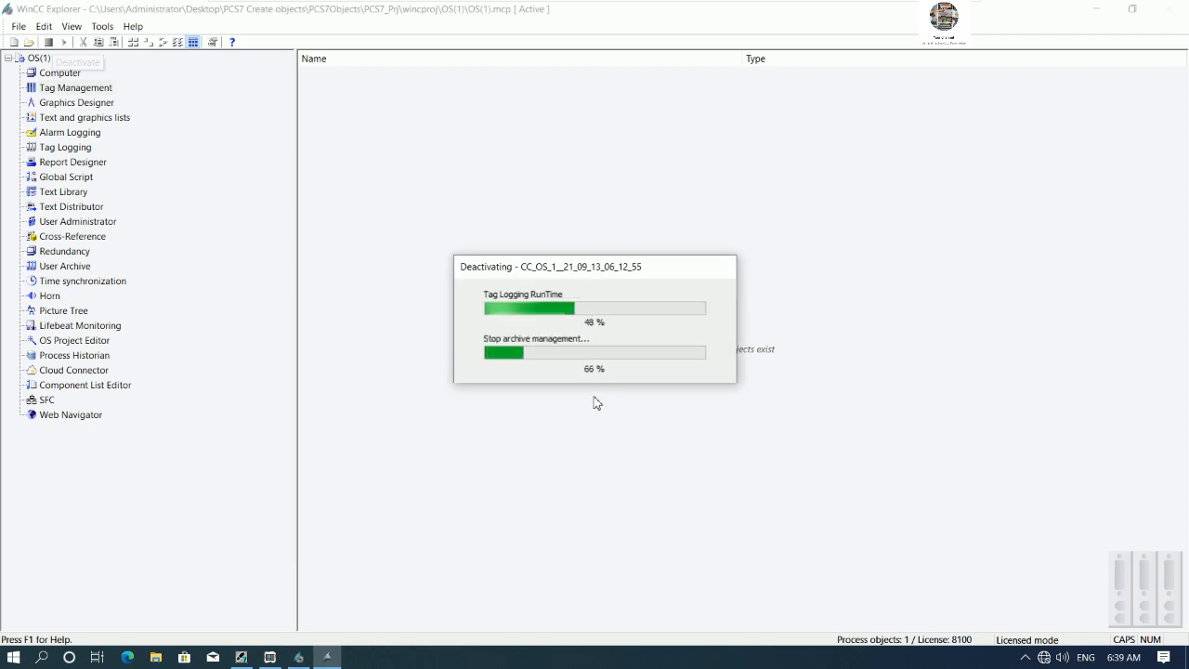
# - In the plant view, insert a new CFC chart named MOTOR1 under the PAGE1 hierarchy folder and open it
pyautogui.click(246, 656)
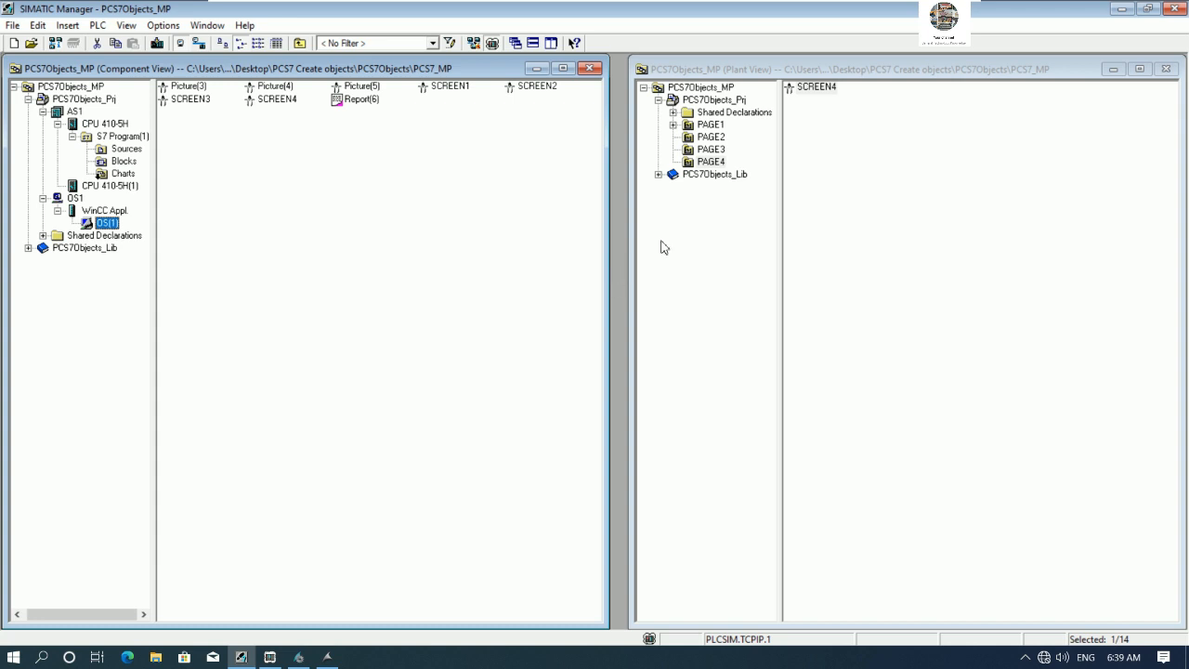
pyautogui.click(705, 125)
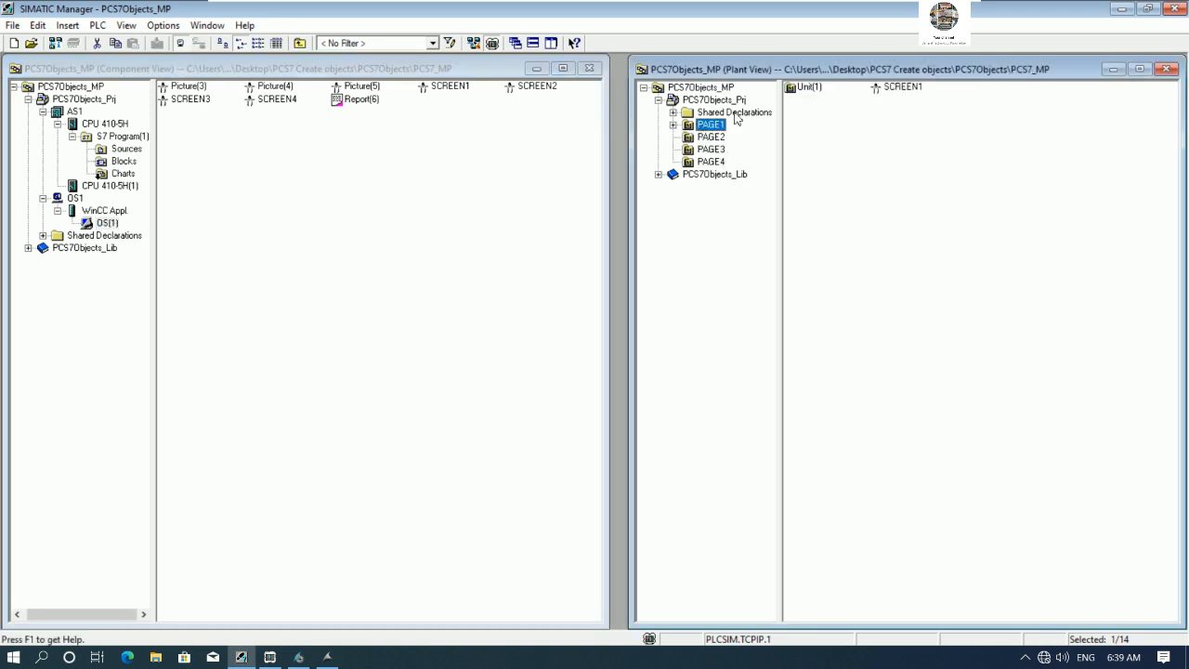
pyautogui.click(672, 124)
pyautogui.click(721, 137)
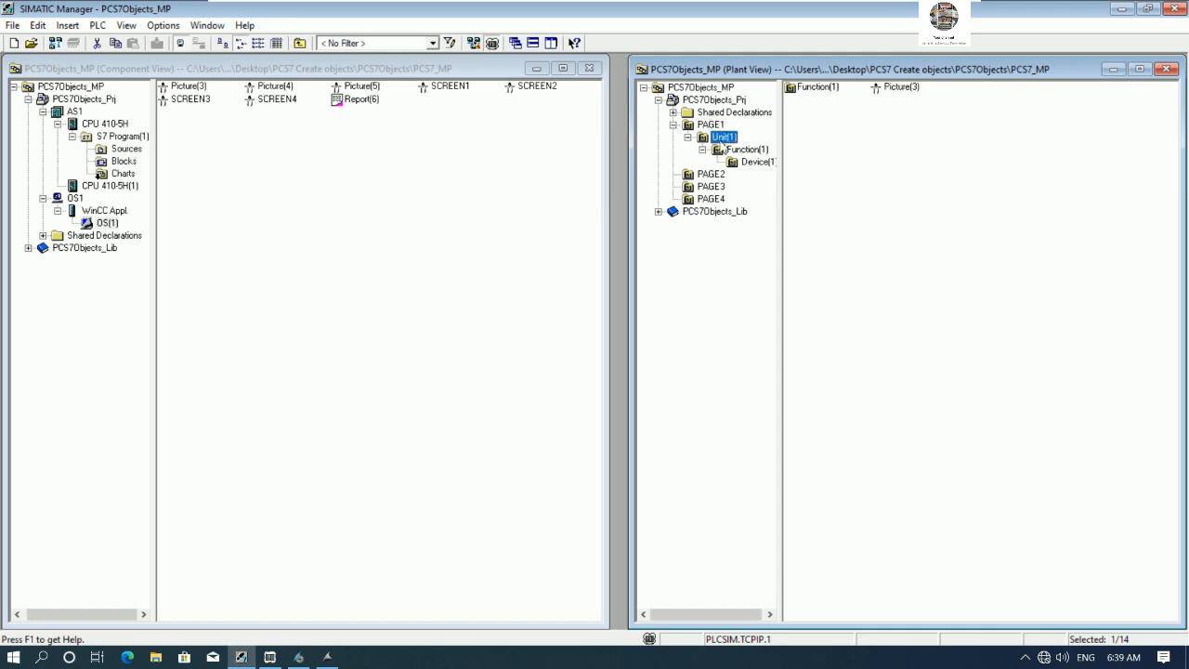
pyautogui.click(721, 126)
pyautogui.rightClick(720, 126)
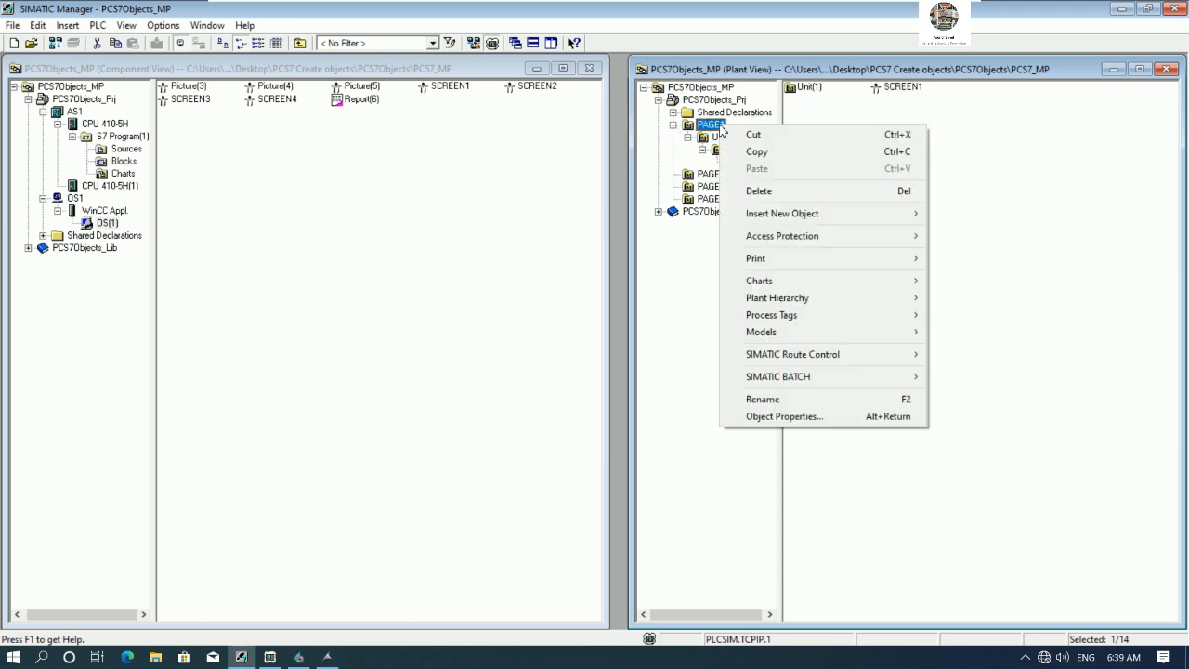
pyautogui.moveTo(887, 221)
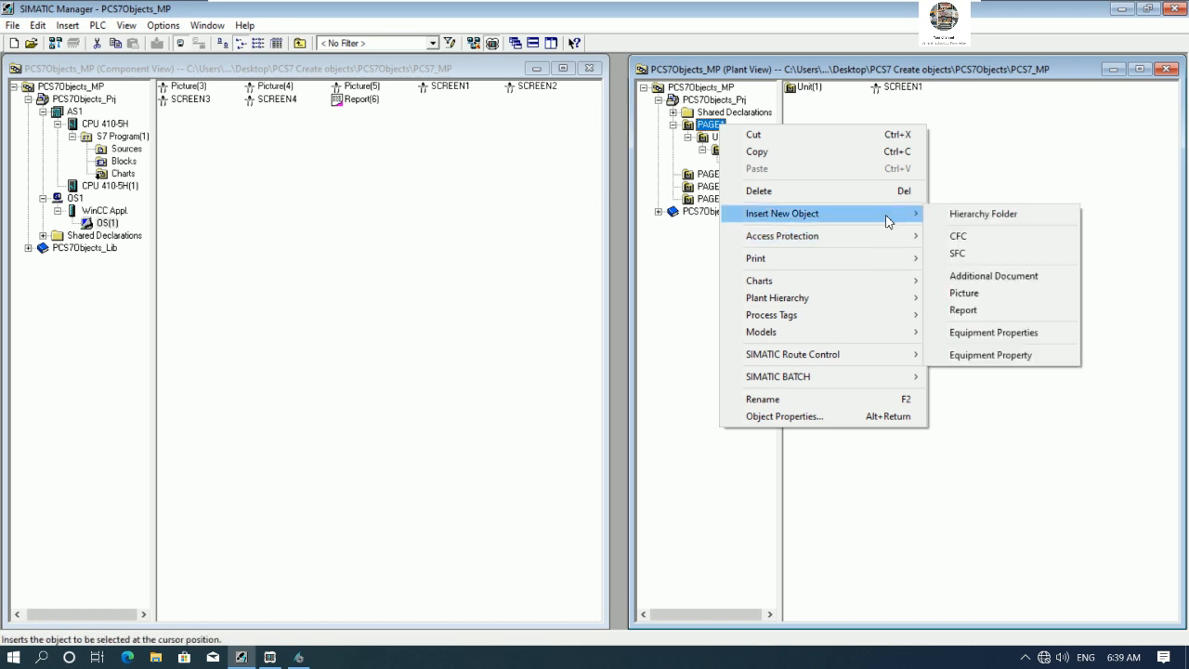
pyautogui.click(982, 243)
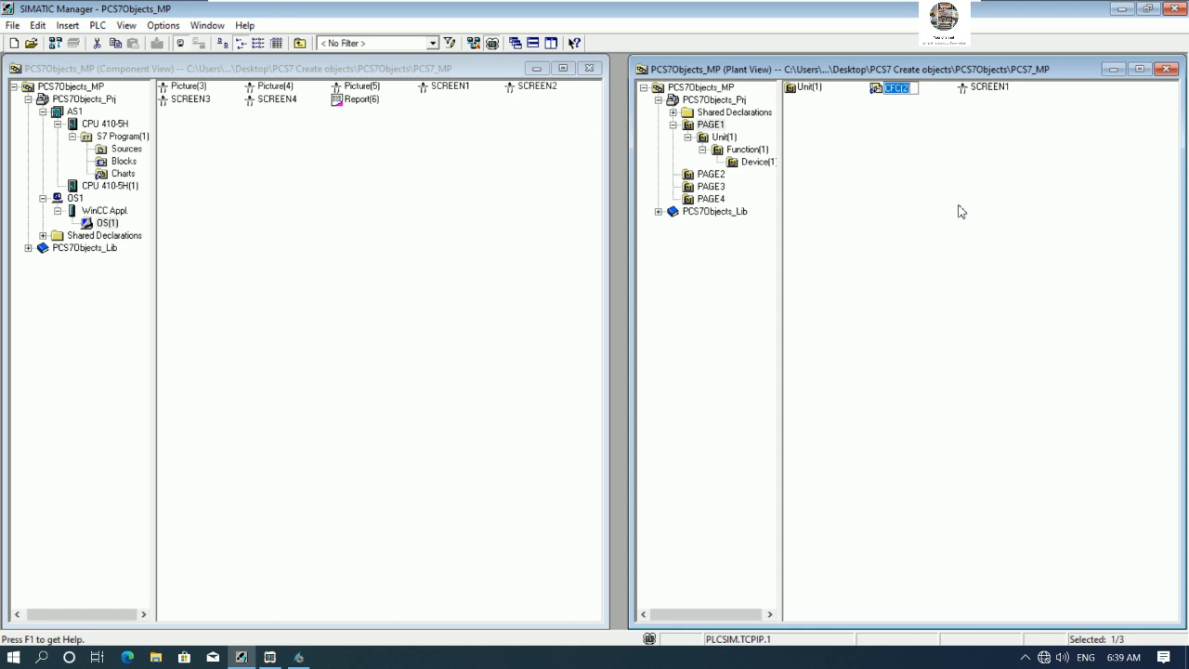
pyautogui.write('MOTOR1')
pyautogui.press('Return')
pyautogui.doubleClick(899, 89)
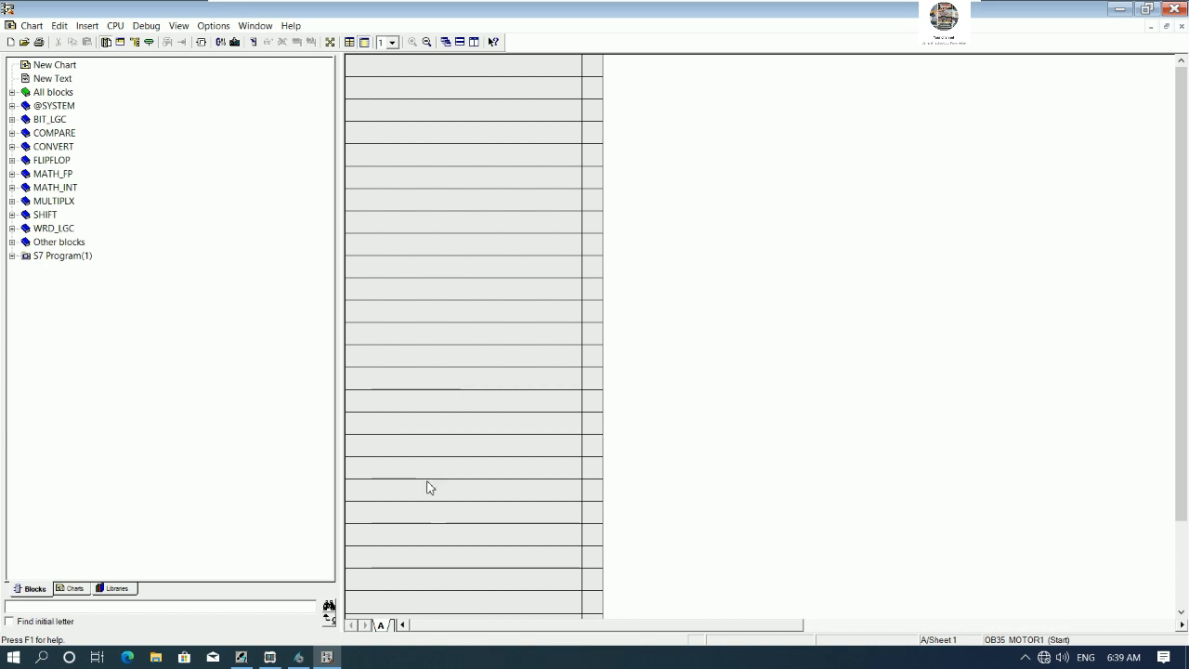
# - Place the MotL motor block from PCS 7 AP Library V91's Drives folder onto the MOTOR1 chart
pyautogui.moveTo(491, 628); pyautogui.dragTo(544, 635)
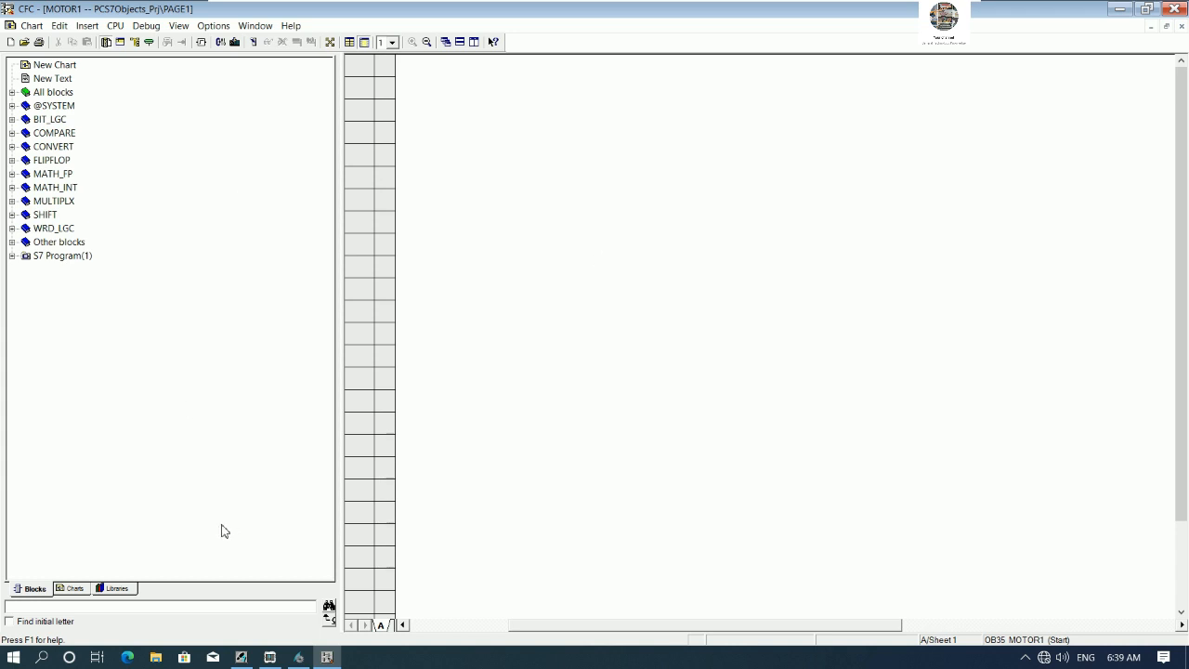
pyautogui.click(119, 591)
pyautogui.click(38, 591)
pyautogui.click(70, 595)
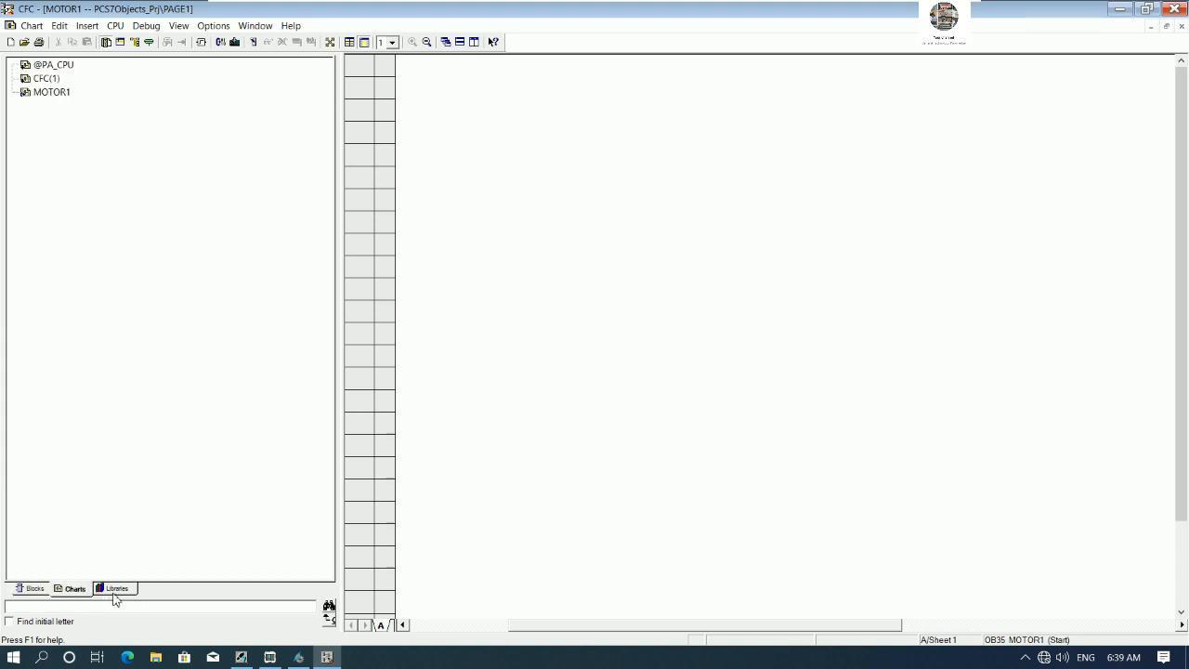
pyautogui.click(115, 593)
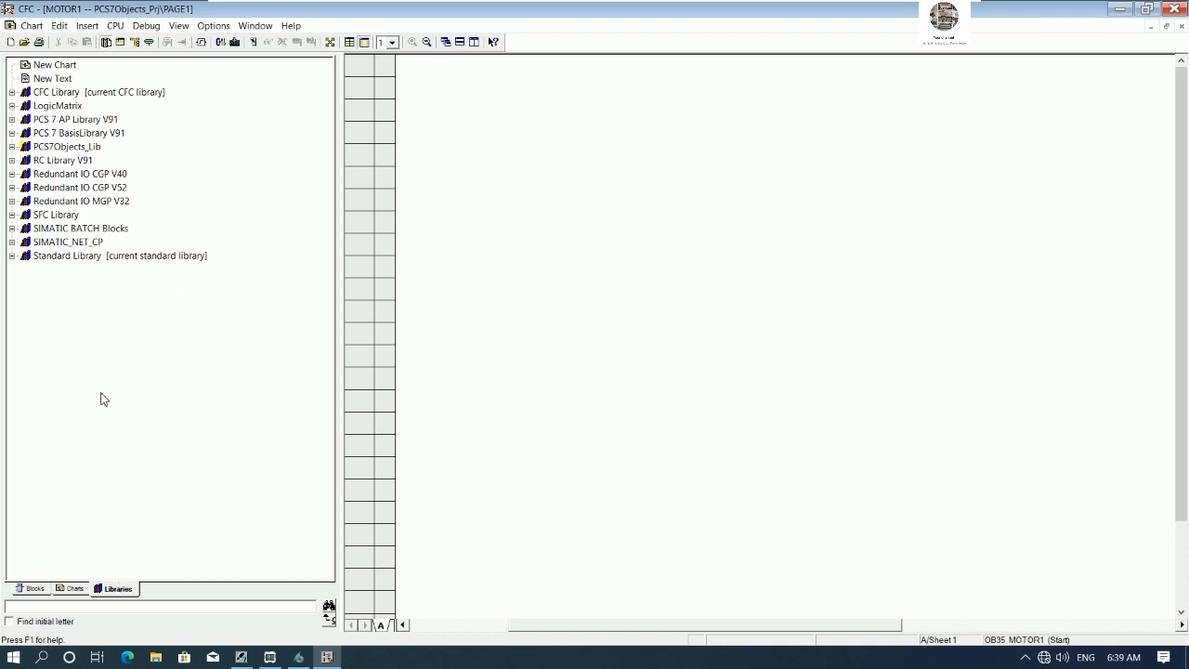
pyautogui.click(12, 119)
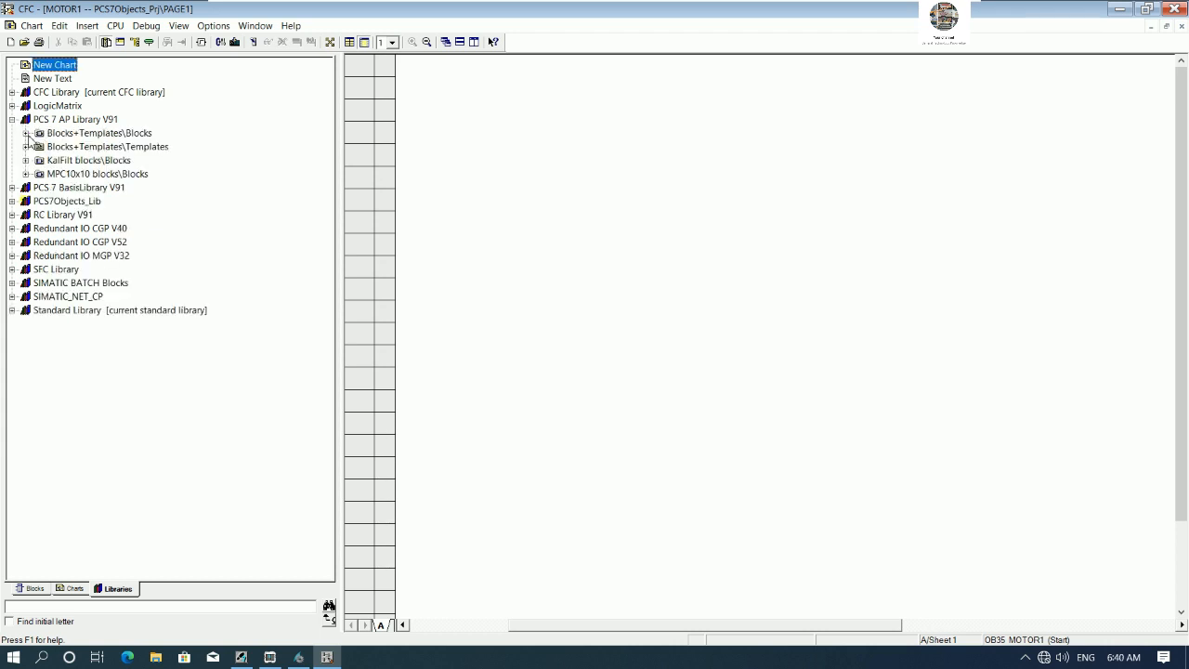
pyautogui.click(26, 134)
pyautogui.moveTo(321, 228); pyautogui.dragTo(322, 330)
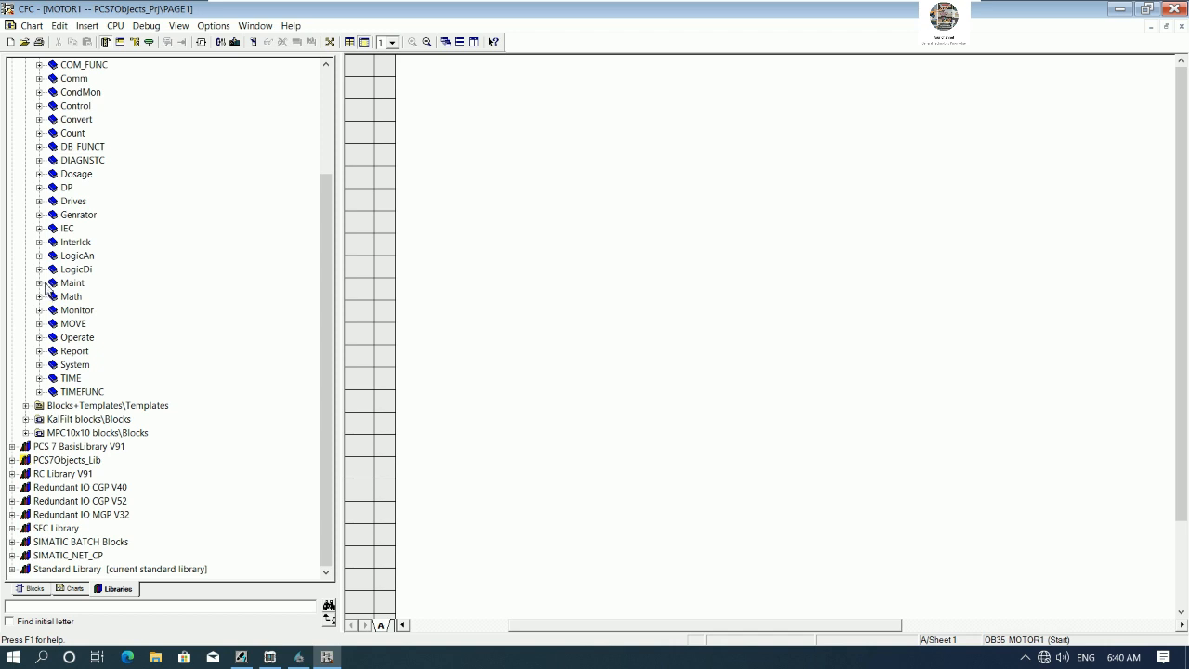
pyautogui.click(40, 202)
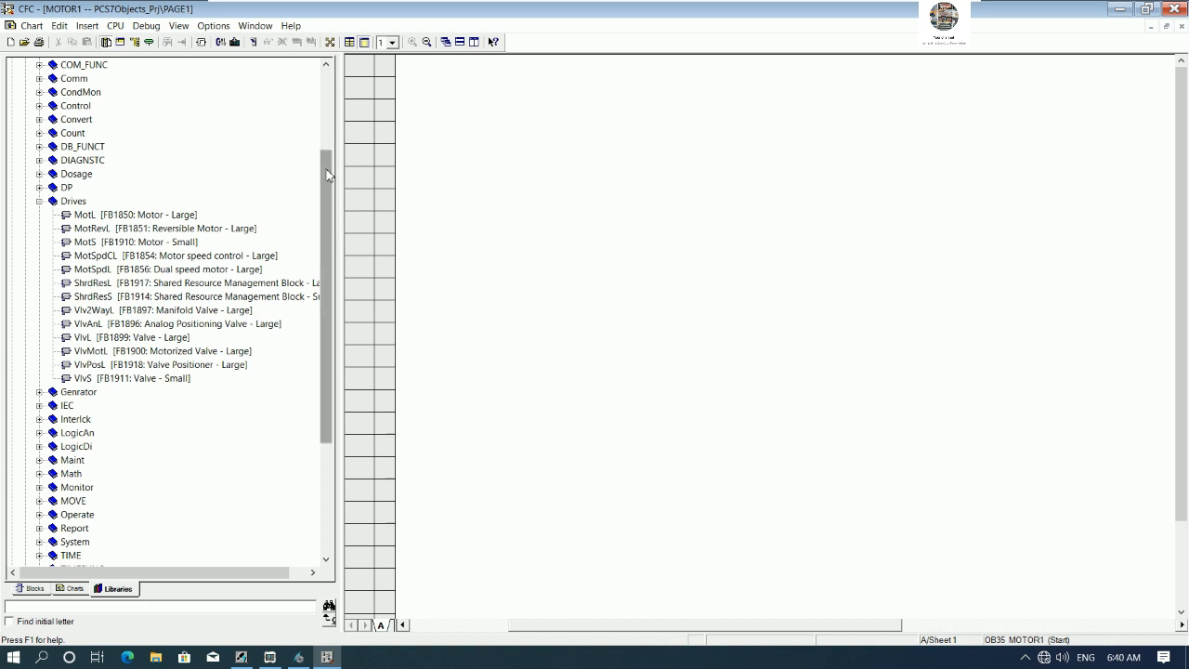
pyautogui.scroll(-1, 326, 184)
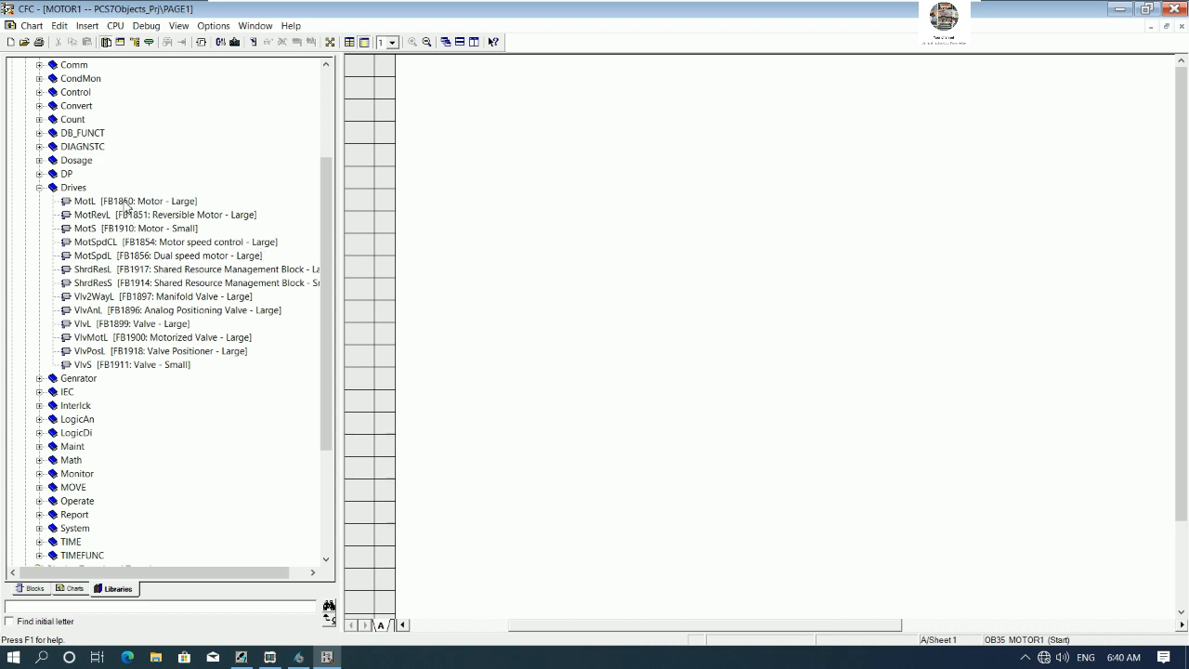
pyautogui.moveTo(124, 204); pyautogui.dragTo(845, 170)
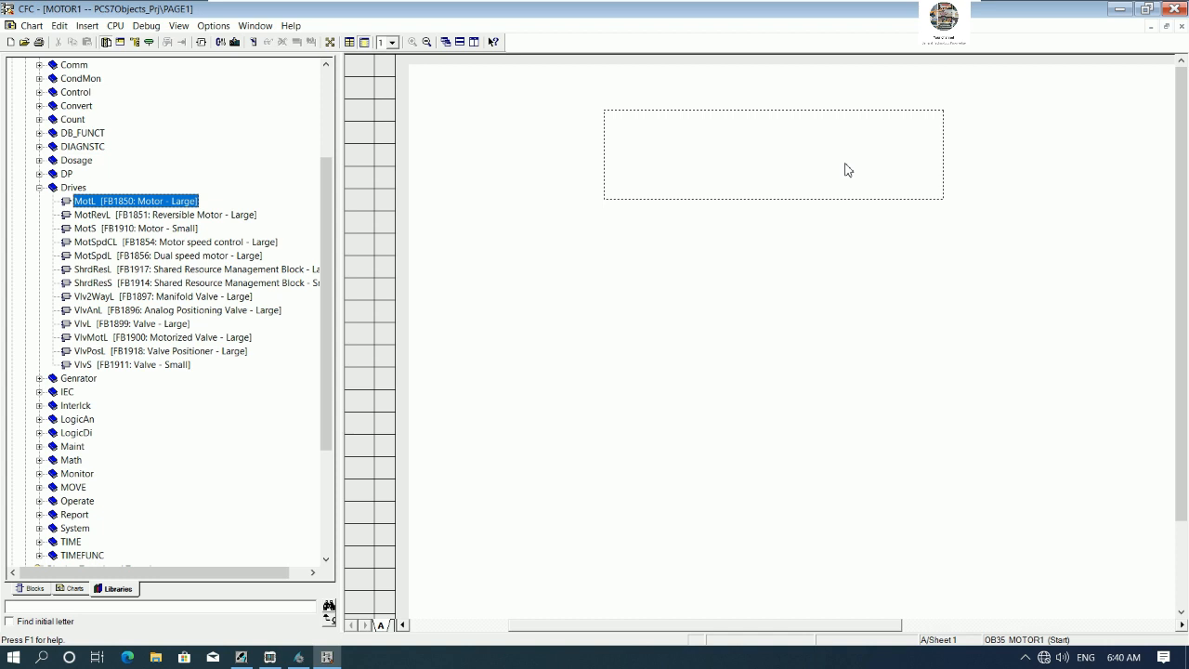
pyautogui.moveTo(846, 170); pyautogui.dragTo(845, 170)
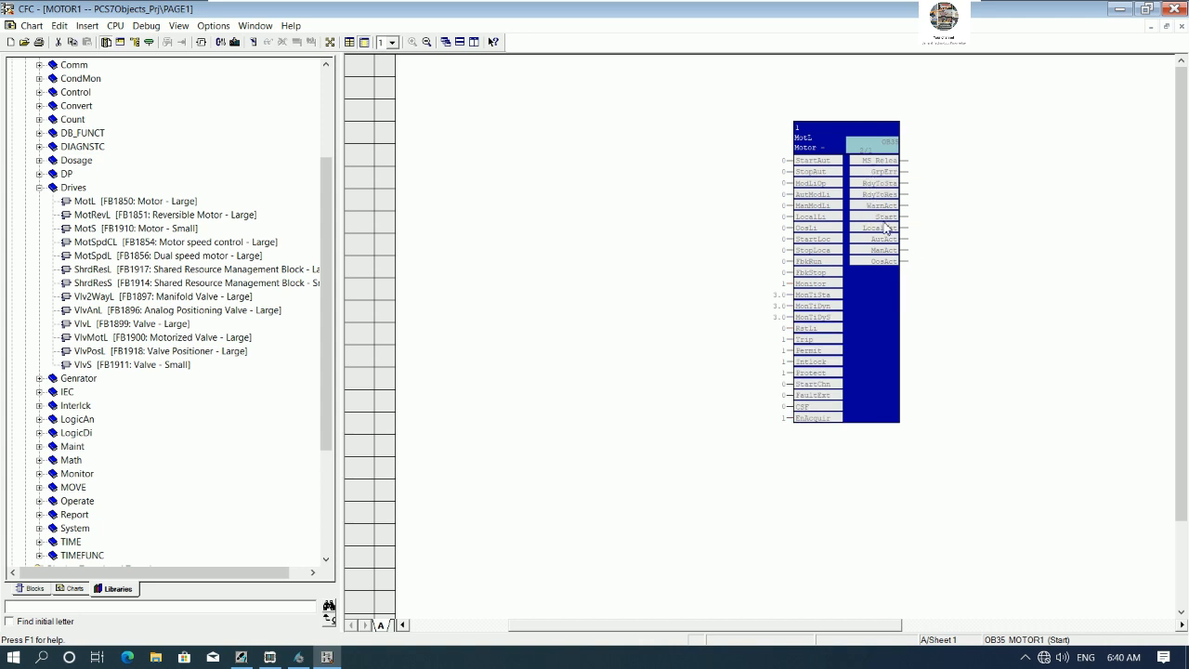
# - Open the MotL block's properties and set its name to PAGE1MOTOR1 and comment to PAGE1 MOTOR CONTROL
pyautogui.rightClick(839, 137)
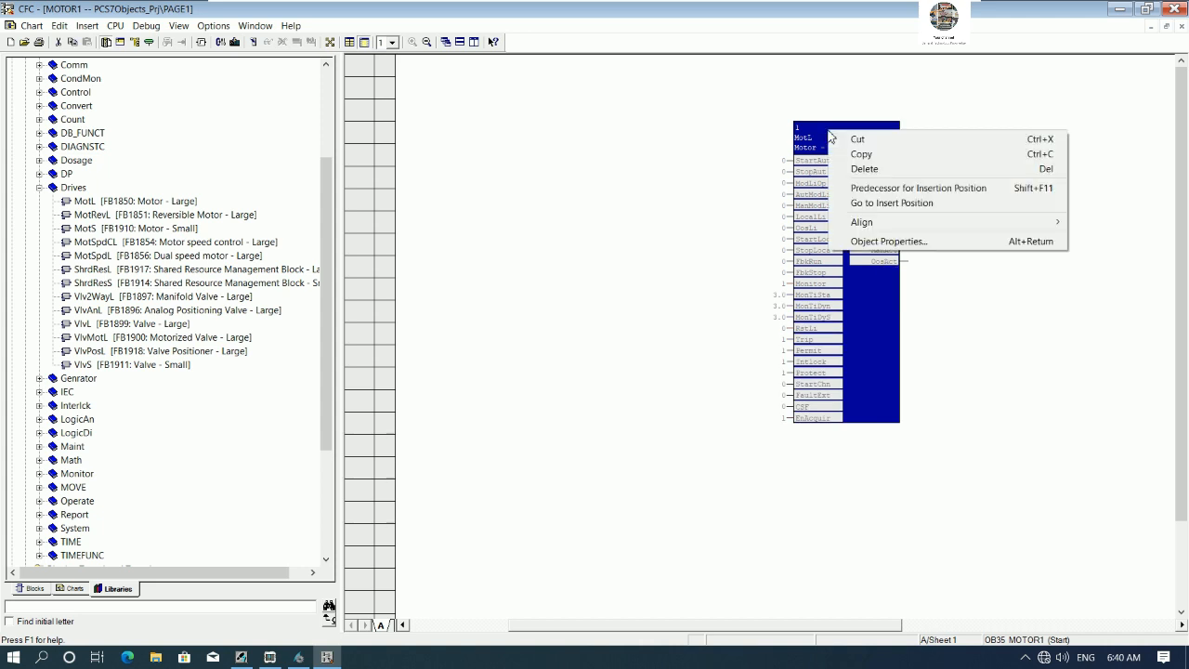
pyautogui.click(876, 243)
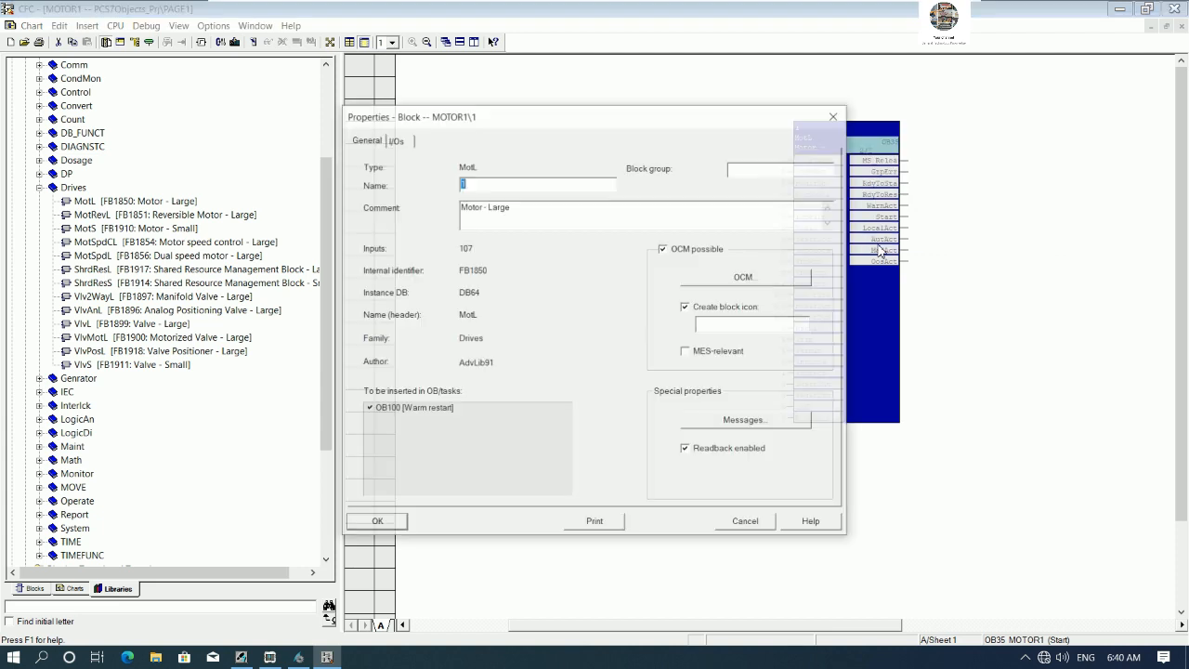
pyautogui.moveTo(594, 122); pyautogui.dragTo(499, 111)
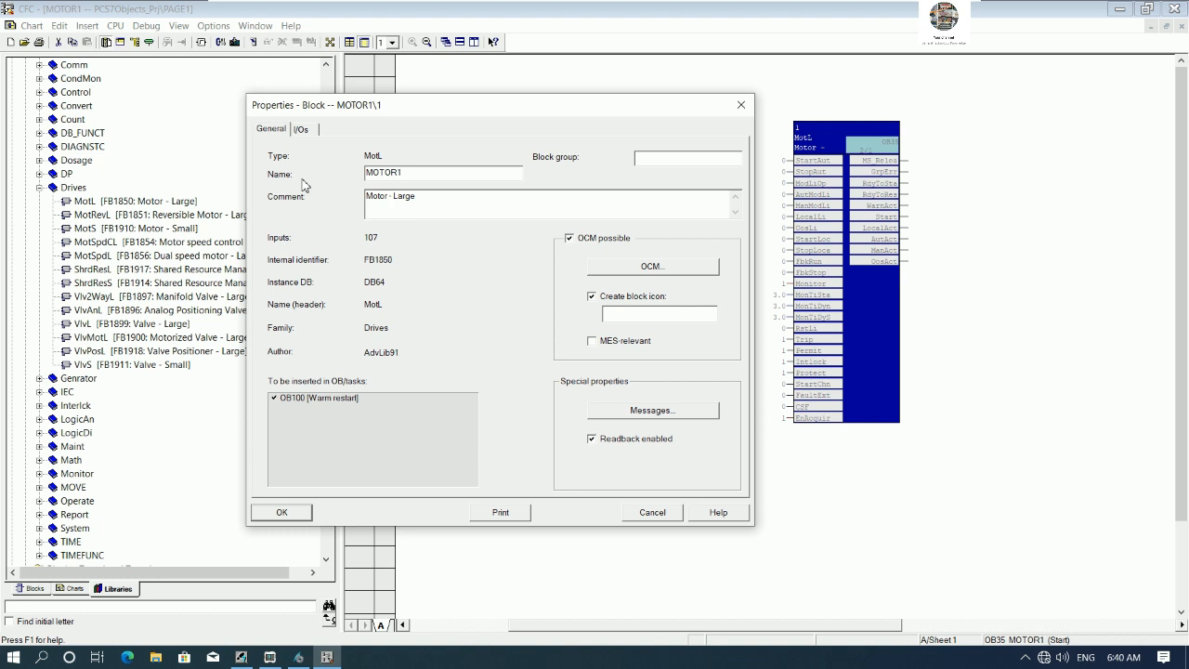
pyautogui.write('PAGE1')
pyautogui.moveTo(424, 211); pyautogui.dragTo(340, 218)
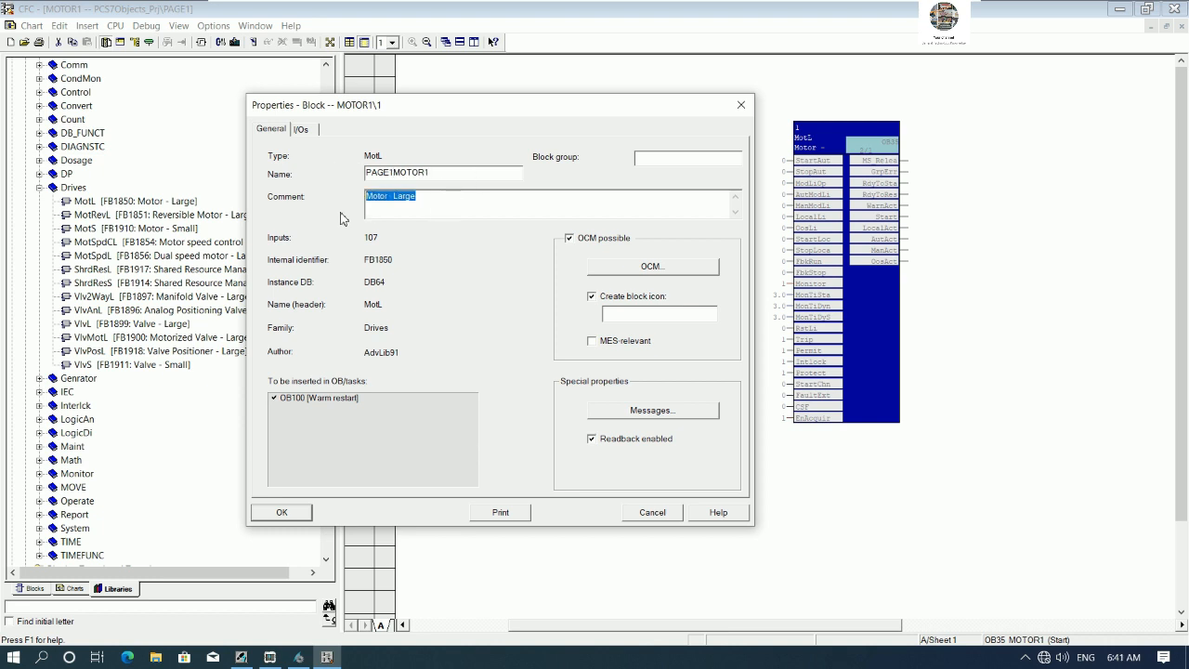
pyautogui.write('PAGE1 MOTOR CONTOR')
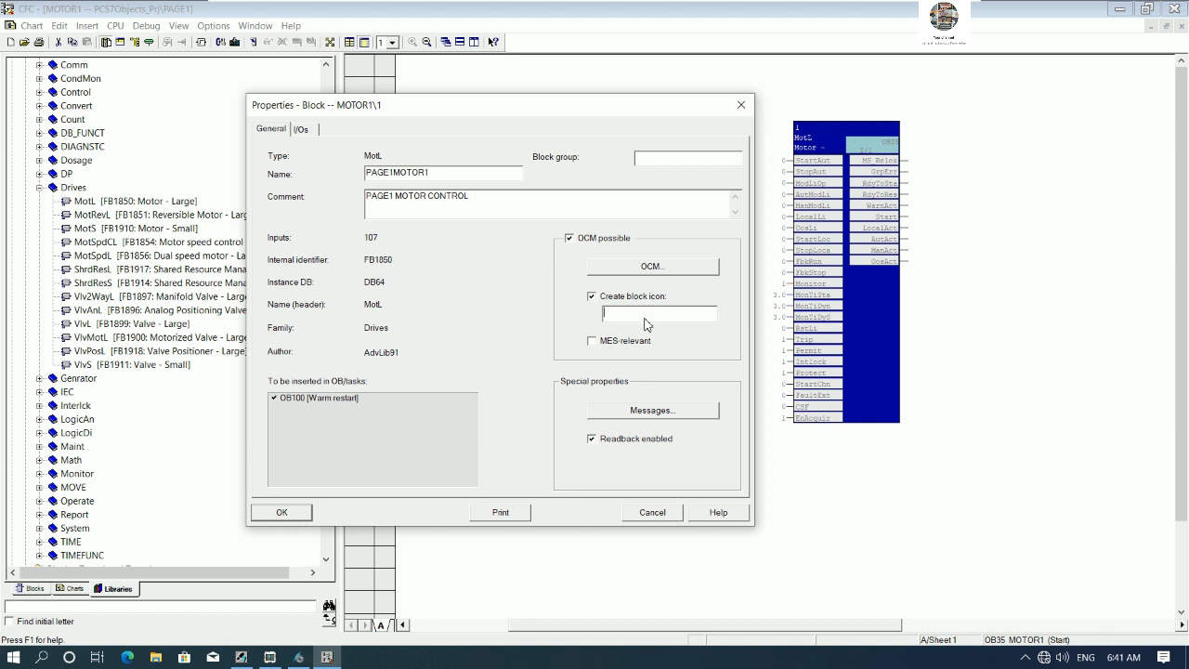
pyautogui.moveTo(621, 110)
pyautogui.mouseDown()
pyautogui.moveTo(760, 228)
pyautogui.moveTo(564, 108)
pyautogui.moveTo(601, 120)
pyautogui.mouseUp()
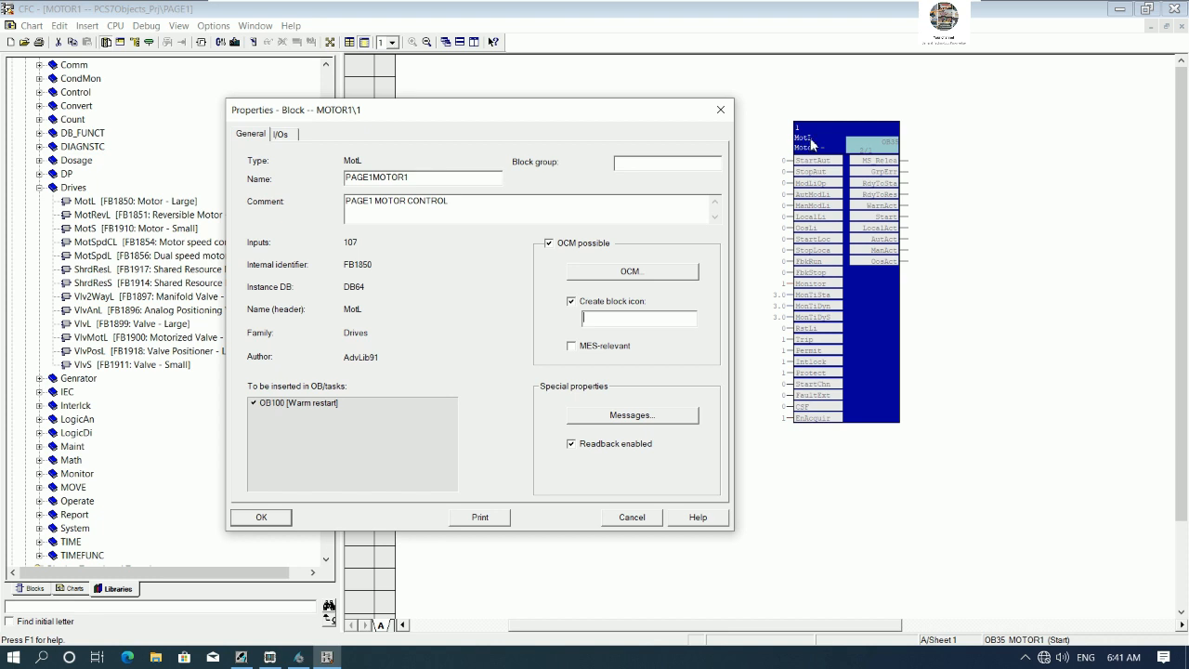
pyautogui.click(300, 661)
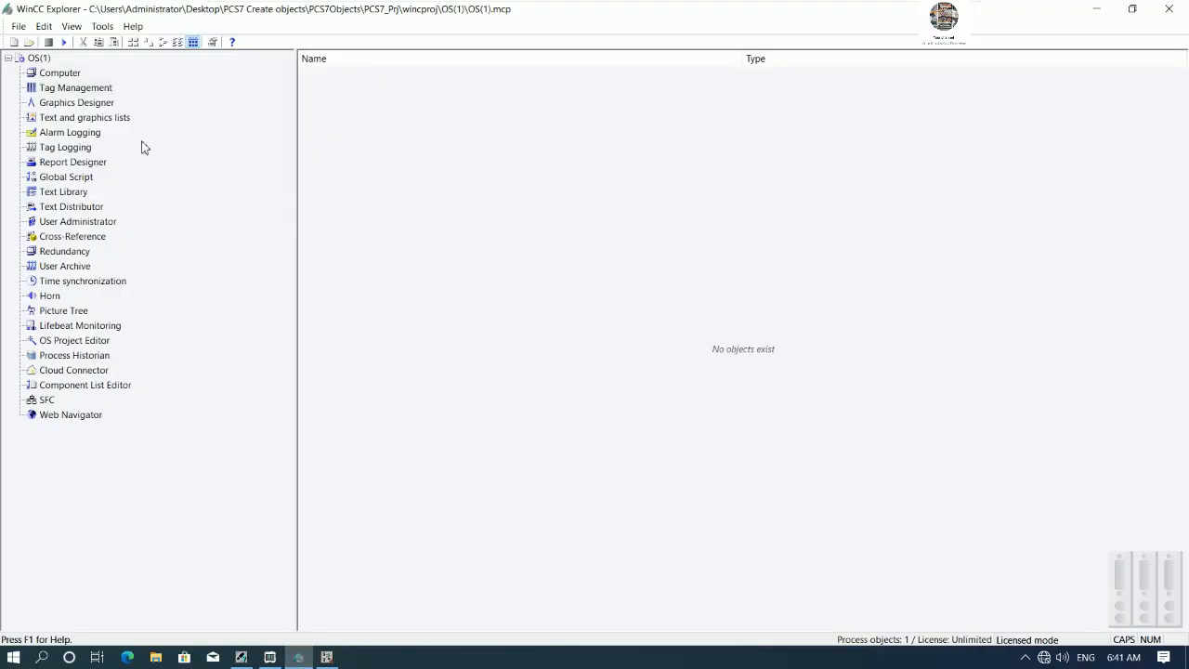
pyautogui.doubleClick(82, 103)
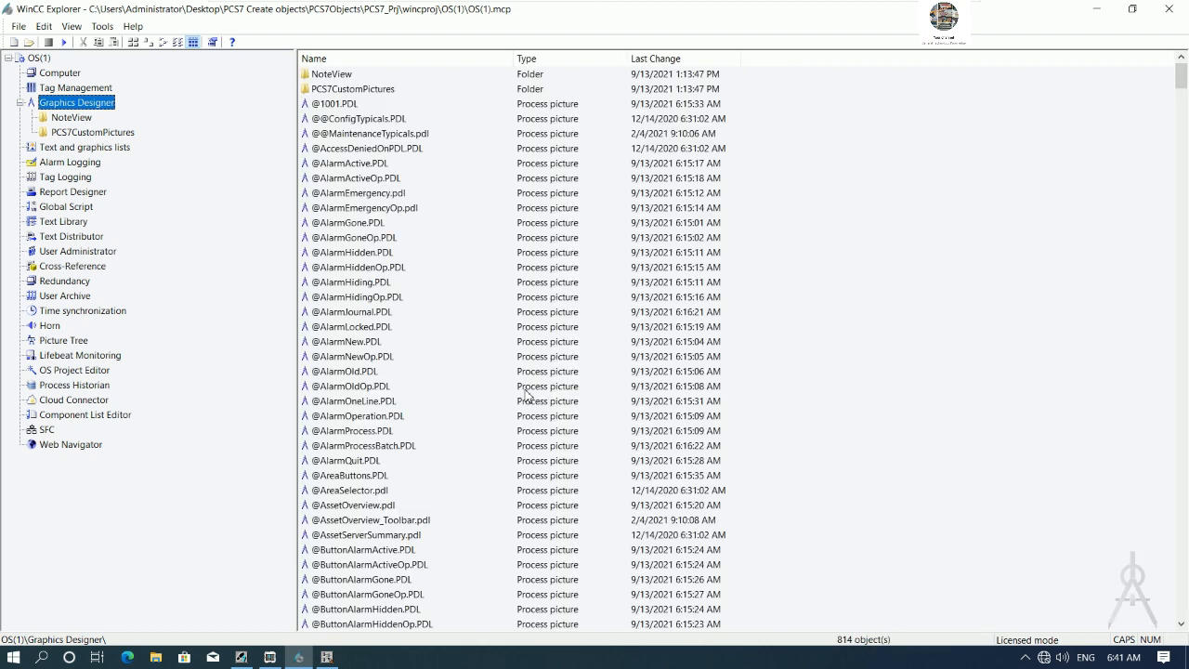
pyautogui.click(326, 657)
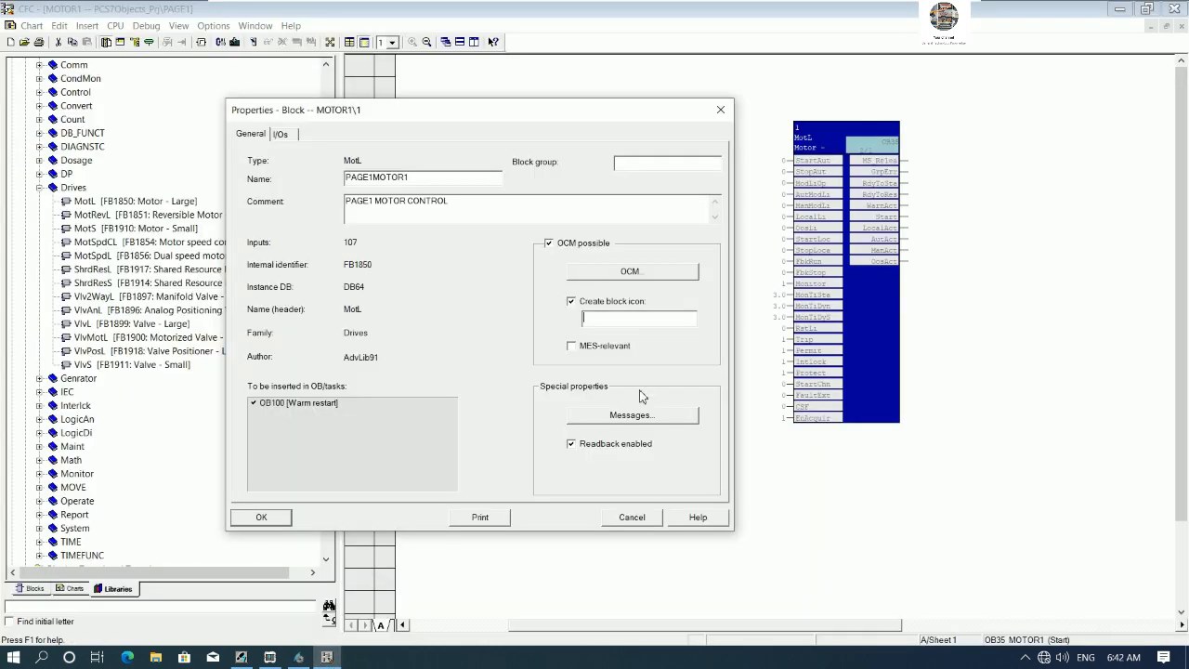
pyautogui.click(609, 320)
pyautogui.click(300, 658)
pyautogui.scroll(-10, 451, 353)
pyautogui.scroll(-7, 451, 367)
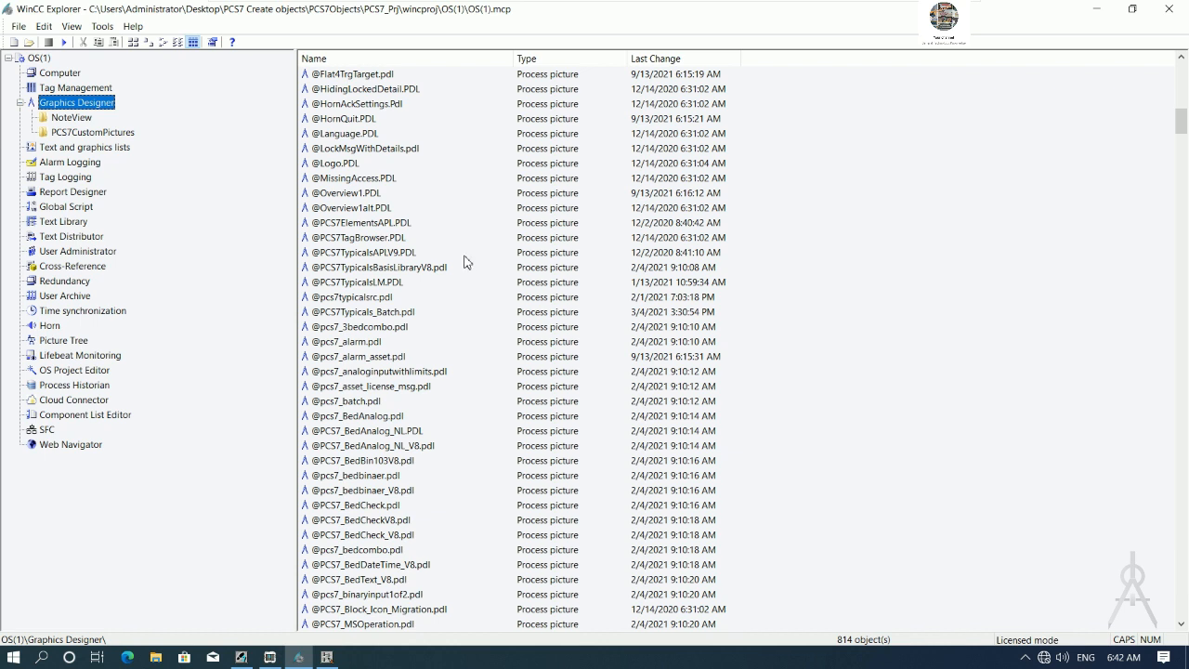
pyautogui.scroll(-1, 466, 262)
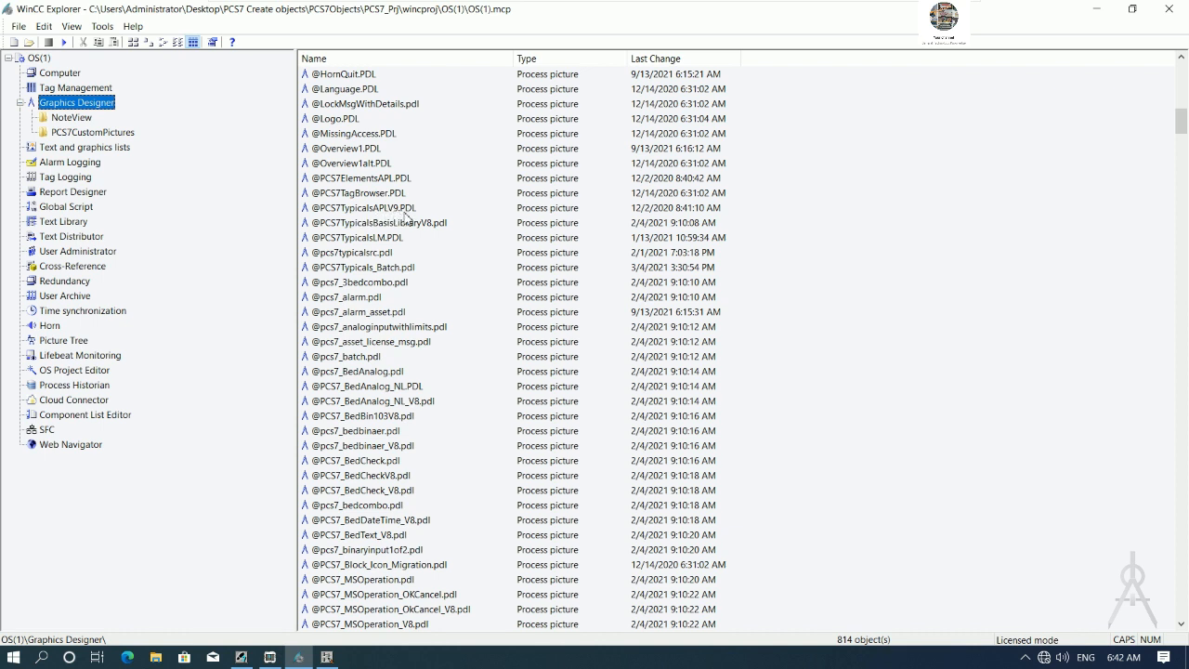
pyautogui.doubleClick(356, 210)
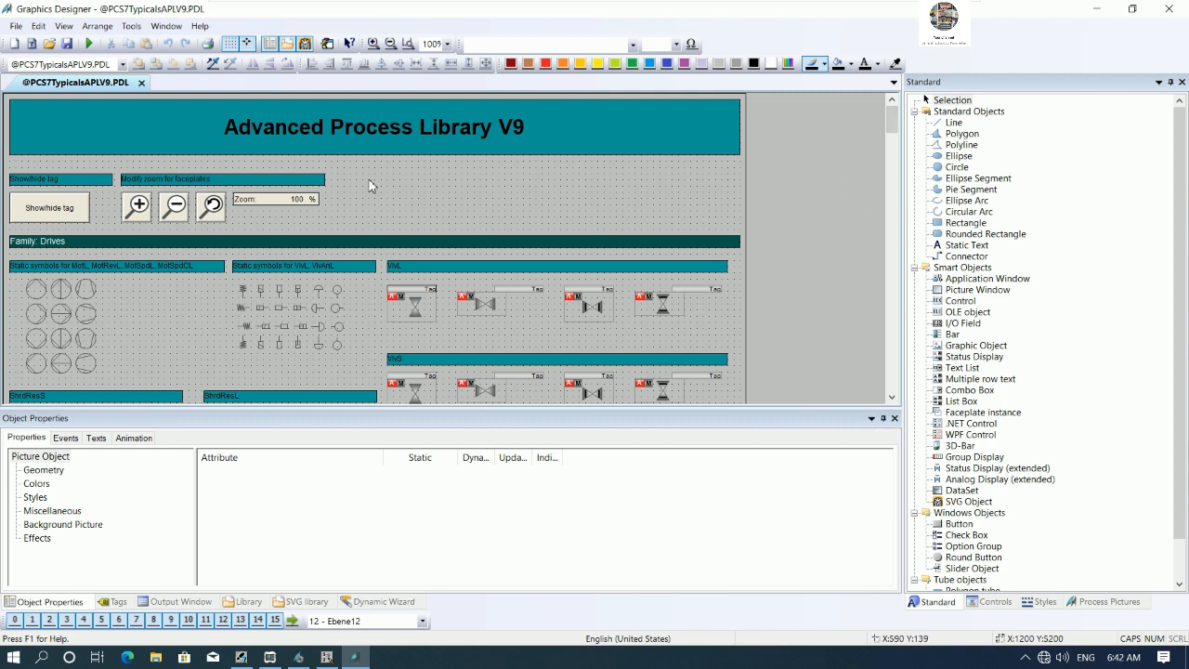
# - Examine the MotL block icons in the template picture and their Type attributes under System properties
pyautogui.scroll(-2, 300, 287)
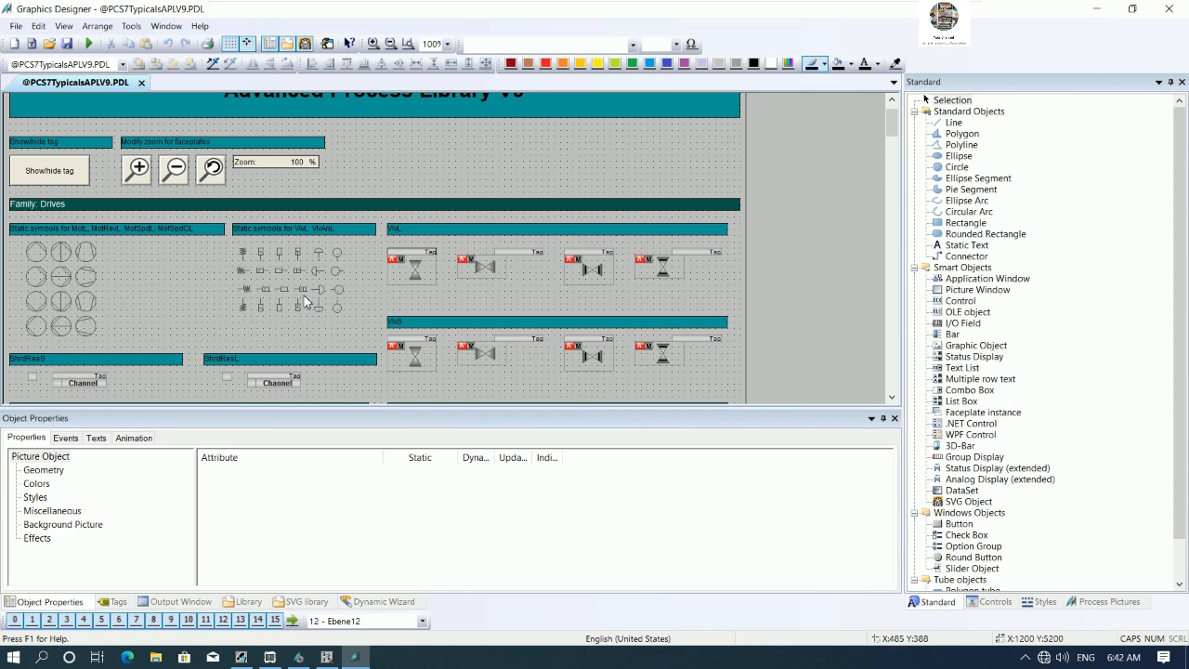
pyautogui.click(326, 656)
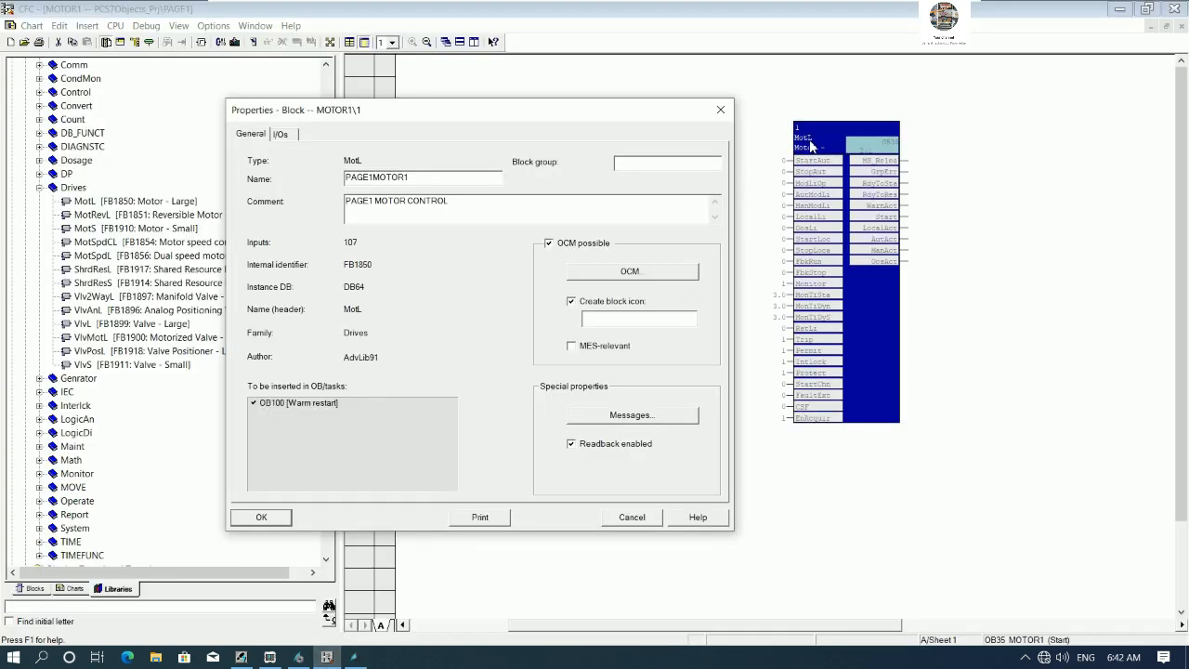
pyautogui.click(354, 657)
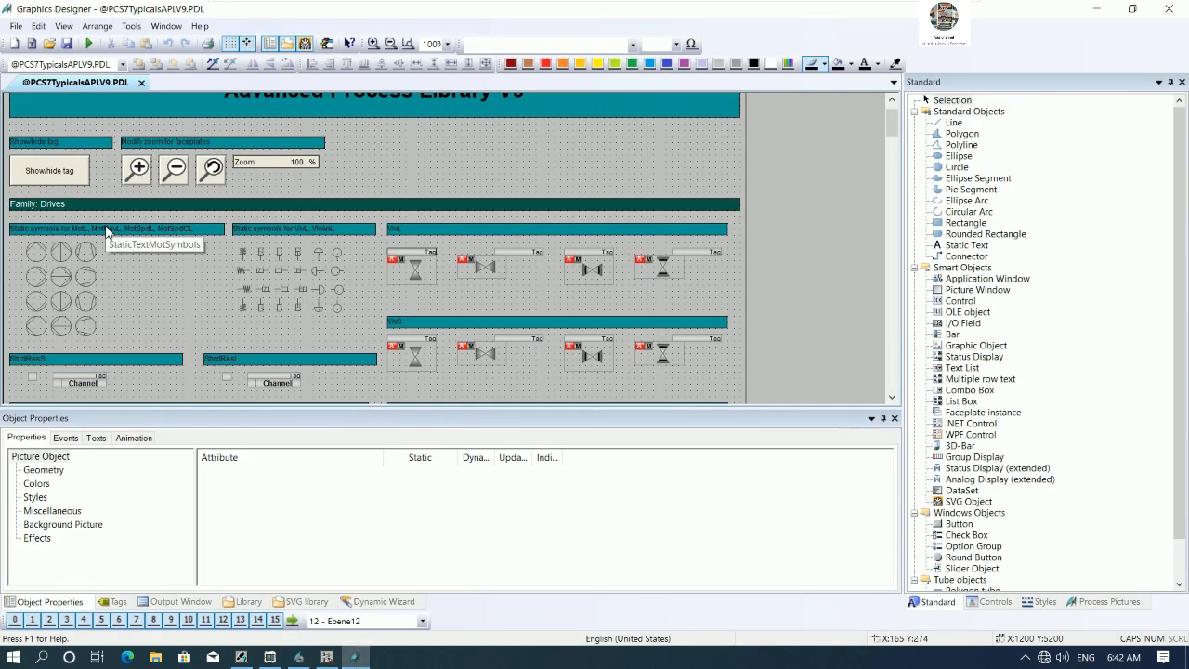
pyautogui.scroll(-1, 261, 268)
pyautogui.scroll(-4, 261, 268)
pyautogui.scroll(-2, 258, 266)
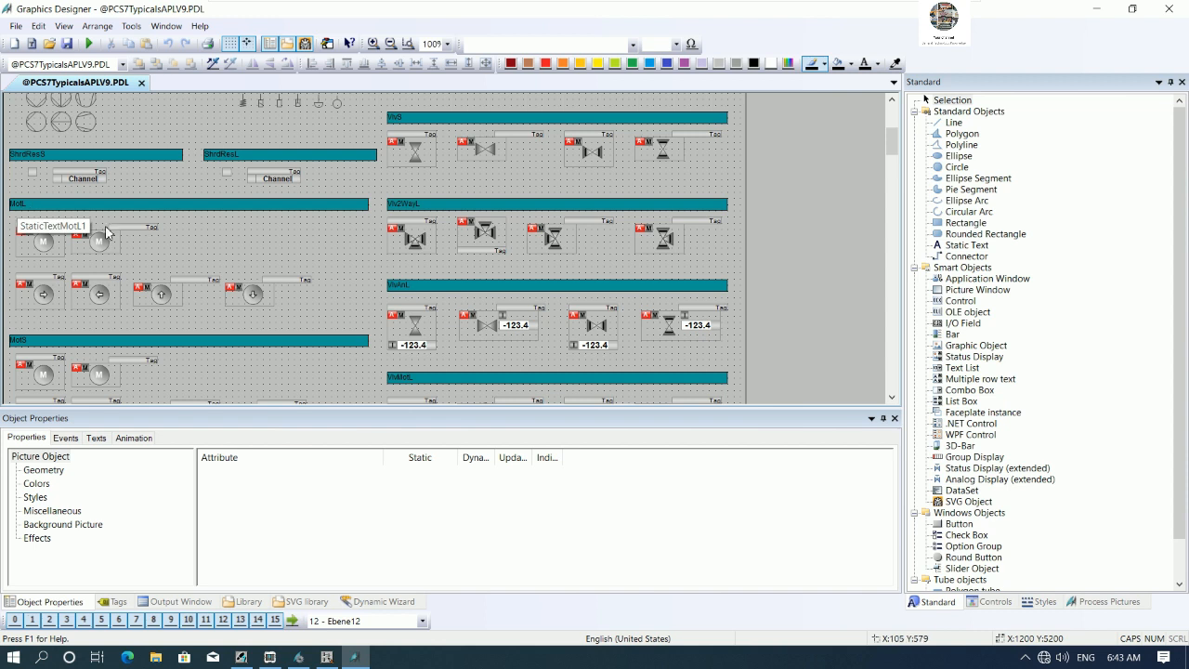
pyautogui.click(47, 244)
pyautogui.click(91, 246)
pyautogui.click(60, 289)
pyautogui.click(195, 302)
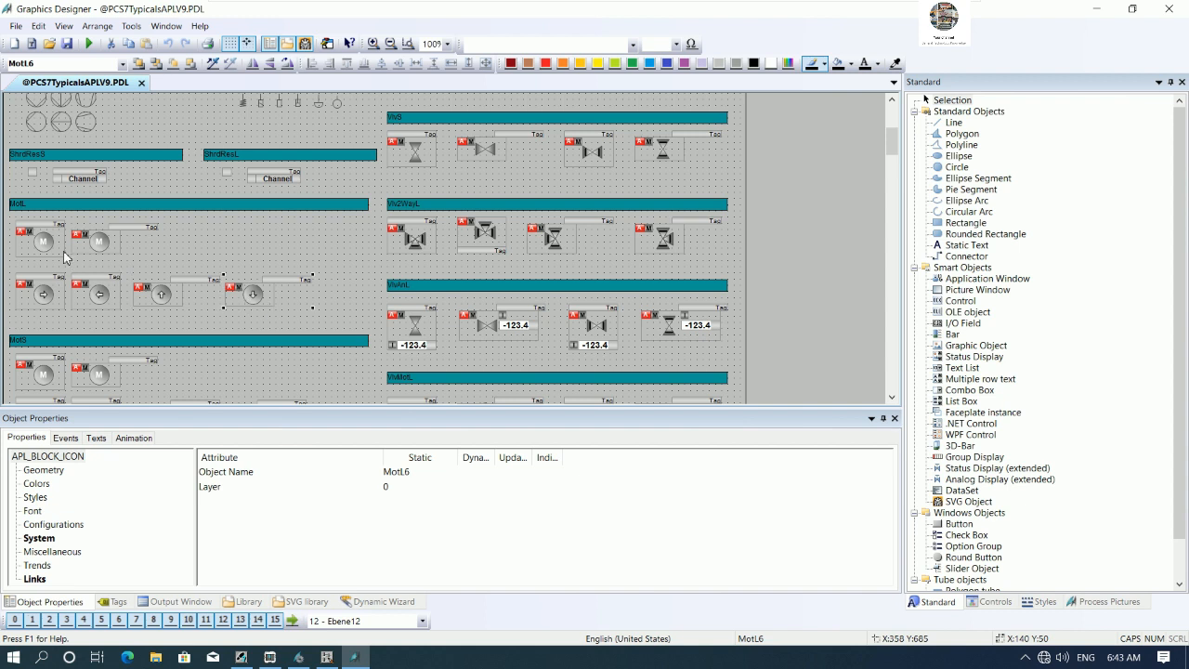
pyautogui.click(101, 249)
pyautogui.click(40, 247)
pyautogui.click(39, 537)
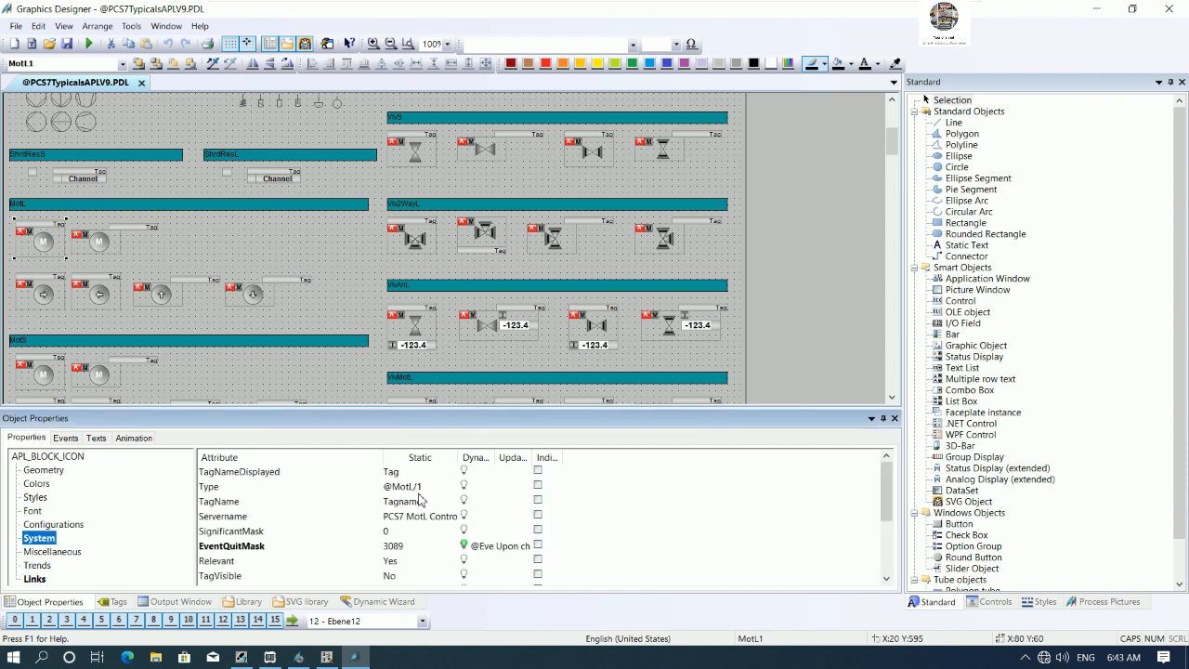
pyautogui.click(96, 244)
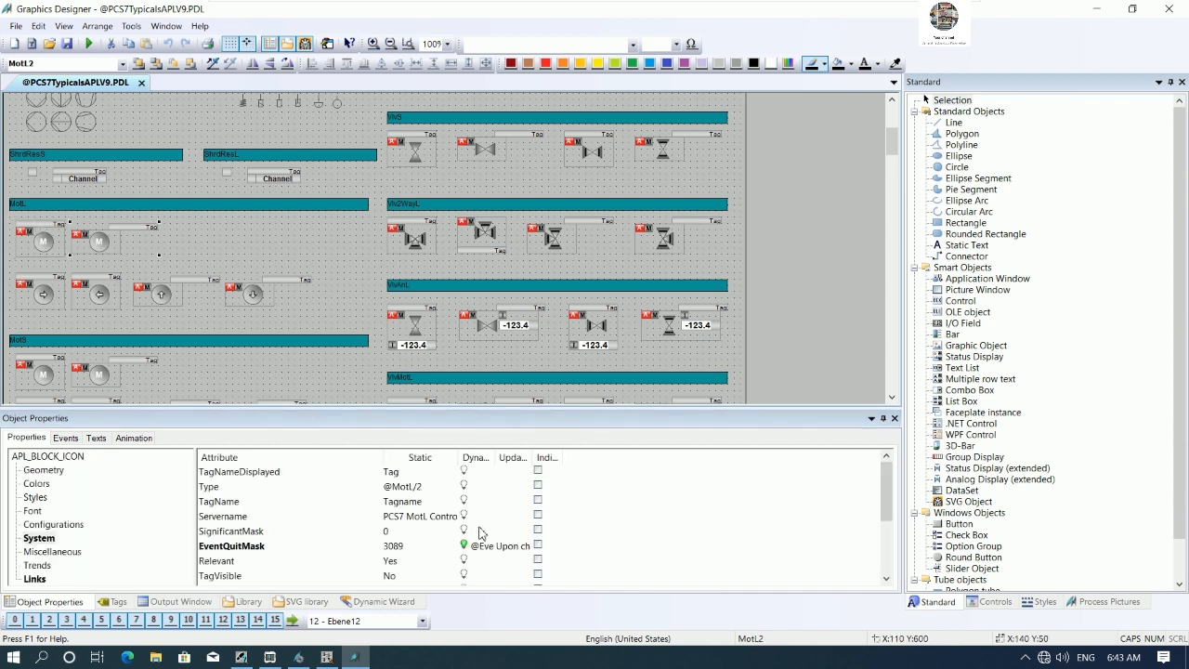
pyautogui.click(51, 295)
pyautogui.click(111, 300)
pyautogui.click(164, 306)
pyautogui.click(93, 244)
pyautogui.click(46, 247)
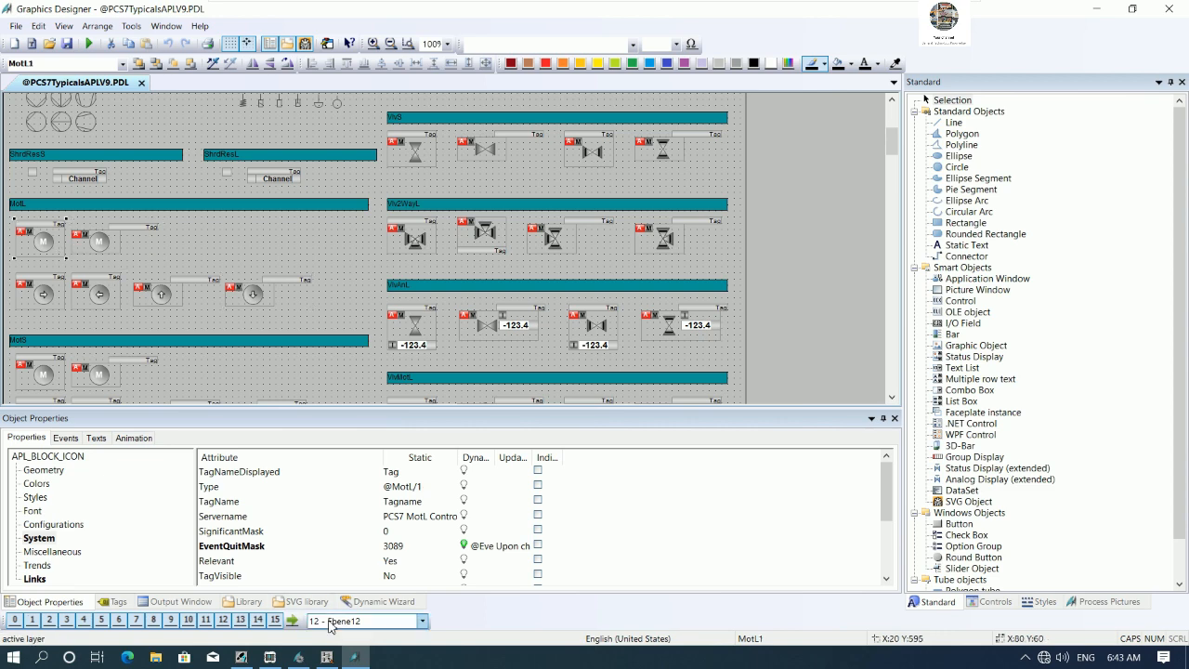
# - Enter 1 as the MotL block's block icon and confirm its properties
pyautogui.click(326, 658)
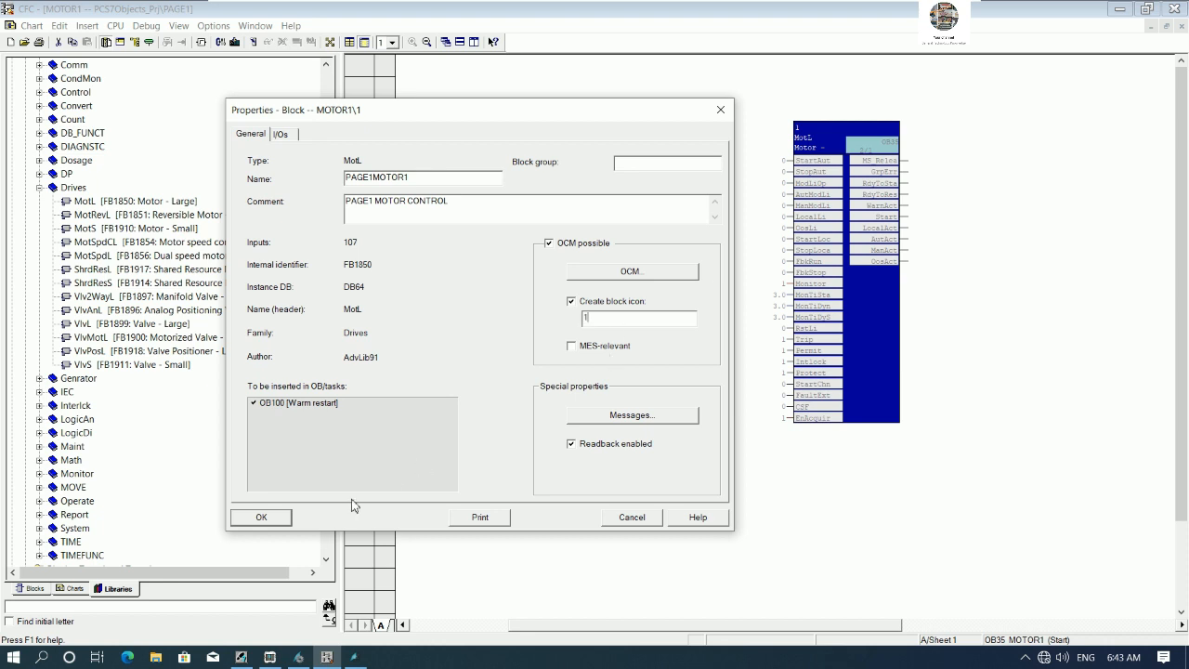
pyautogui.click(279, 522)
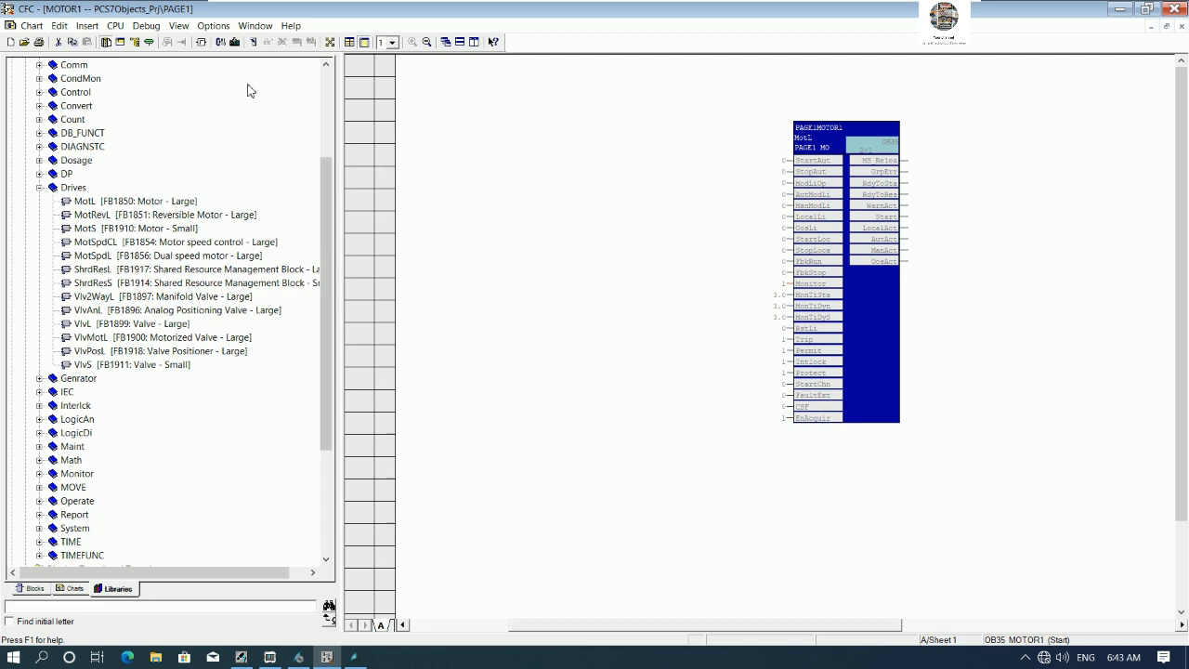
# - Compile the MOTOR1 chart's program with changes only and close the compile log
pyautogui.click(220, 44)
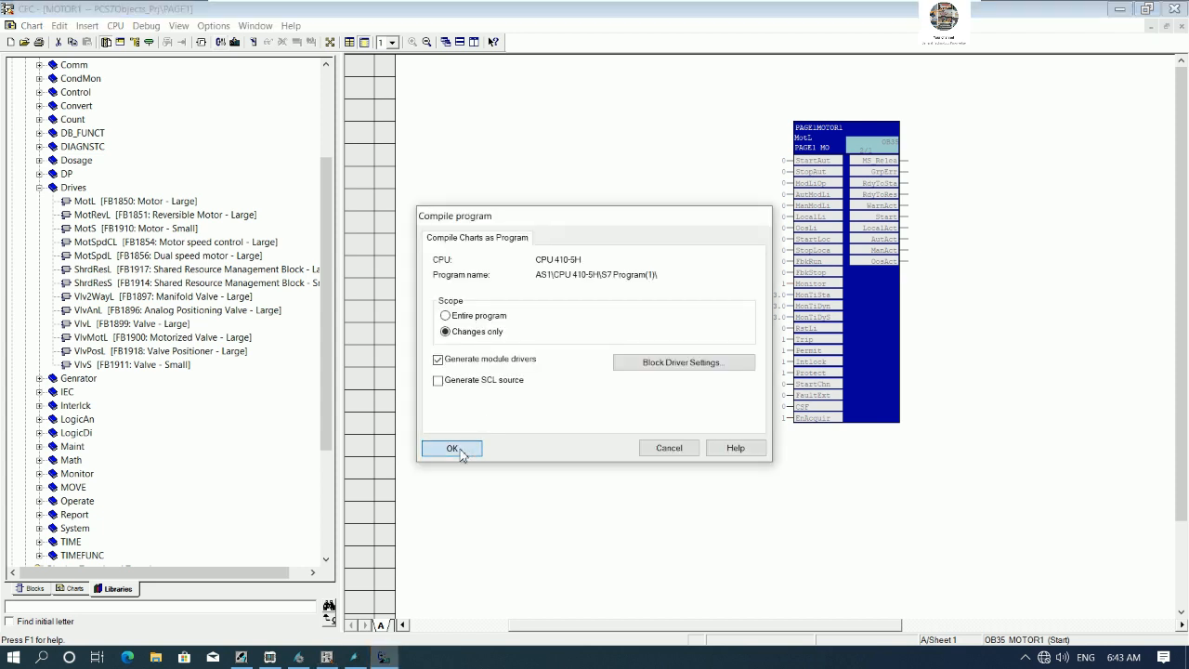
pyautogui.click(453, 448)
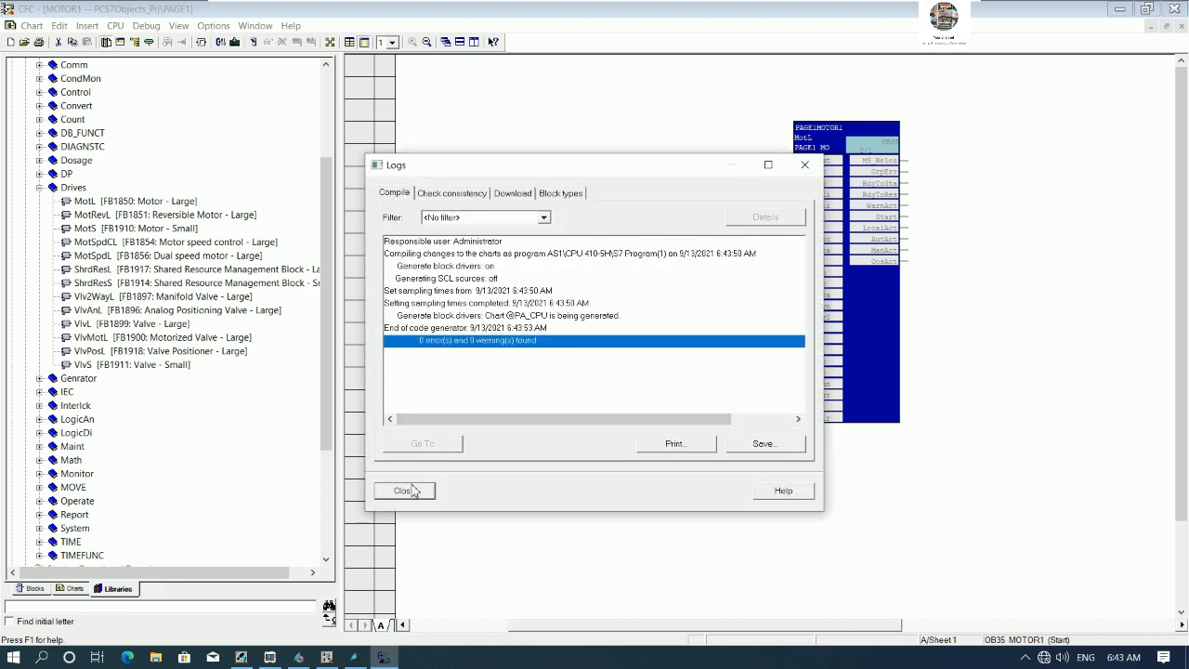
pyautogui.click(403, 490)
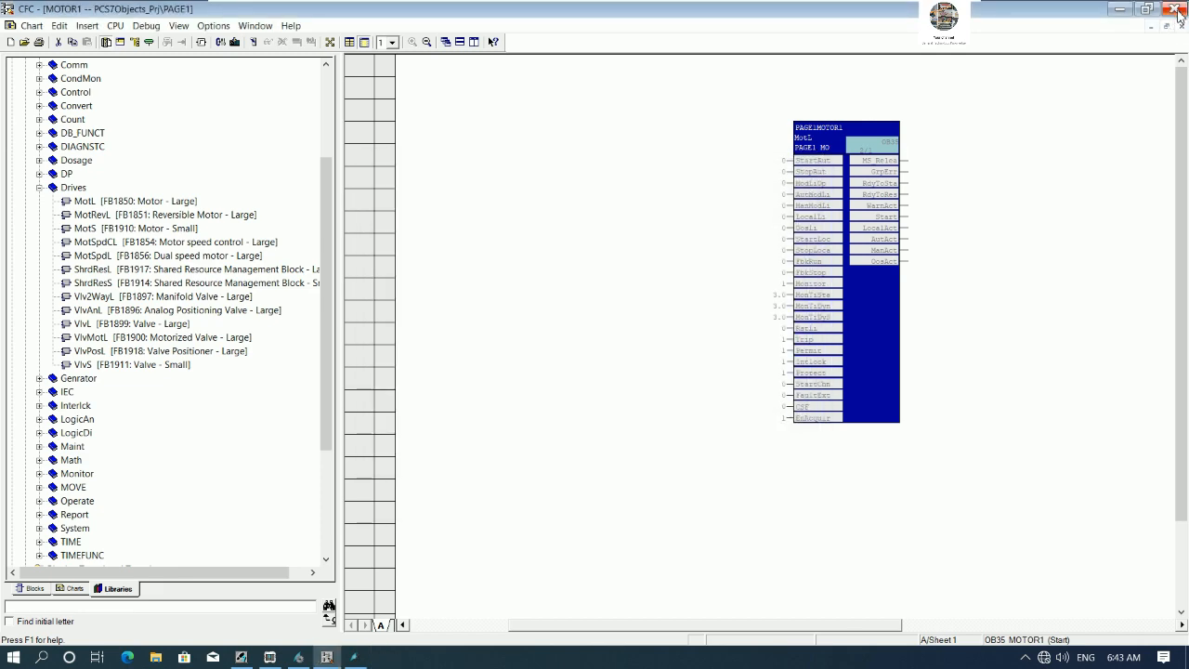
# - Close the CFC editor and compile the AS1 Charts folder with changes only, then close the log
pyautogui.click(1174, 11)
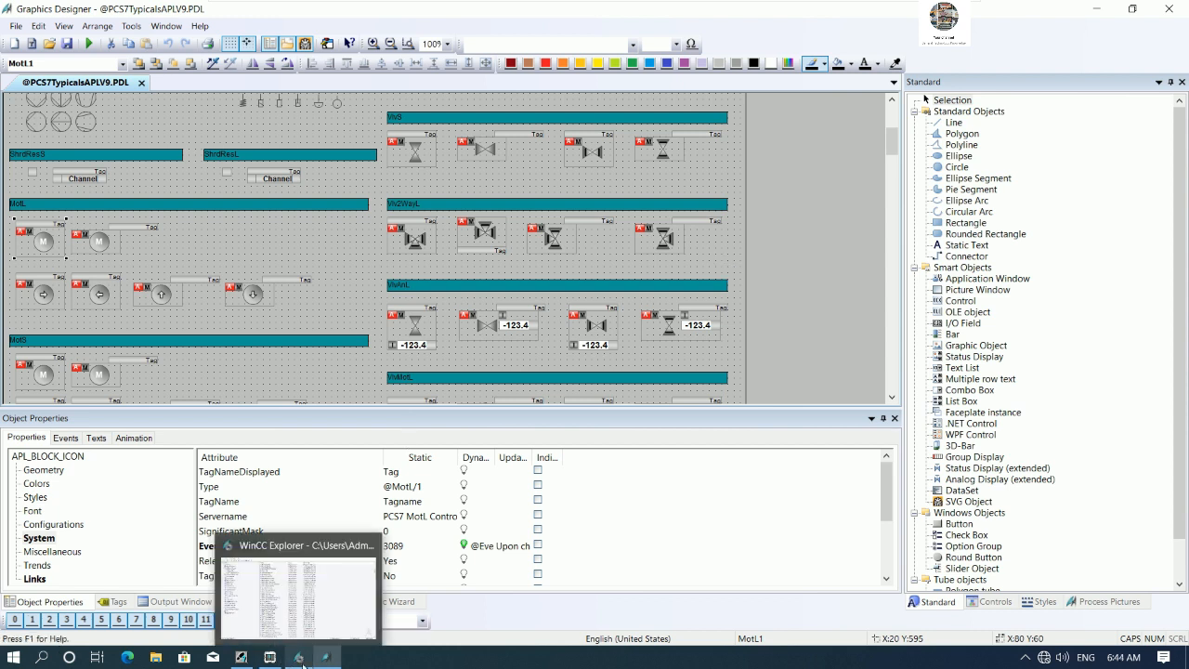
pyautogui.click(243, 657)
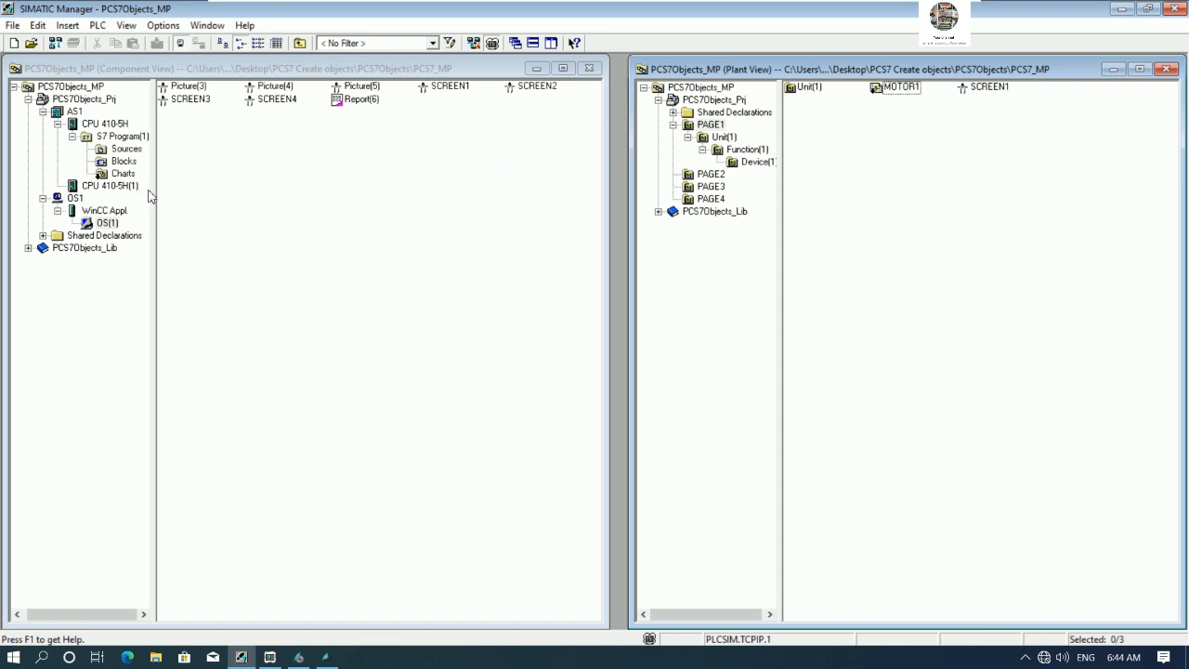
pyautogui.rightClick(125, 175)
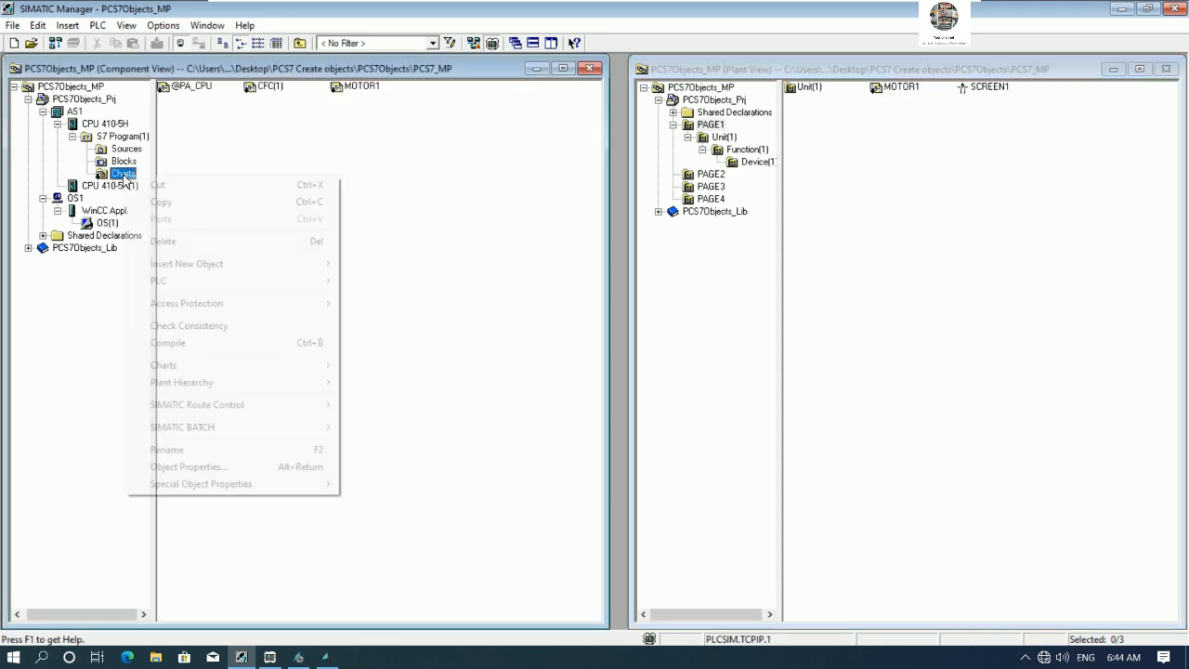
pyautogui.click(169, 343)
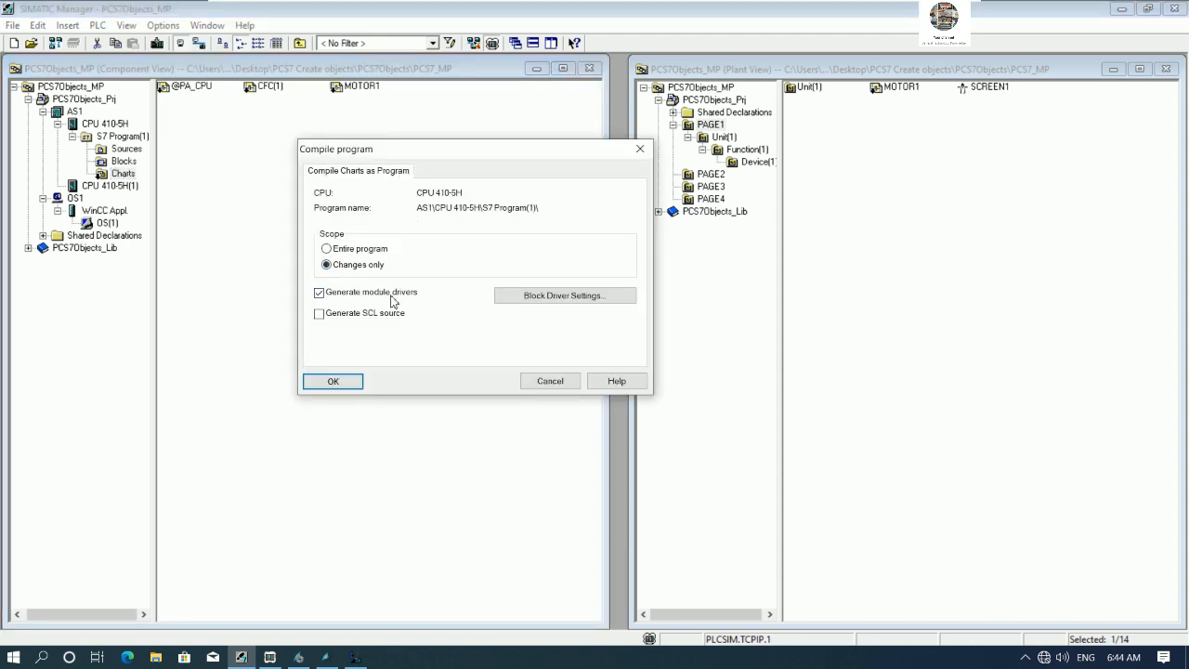
pyautogui.click(333, 381)
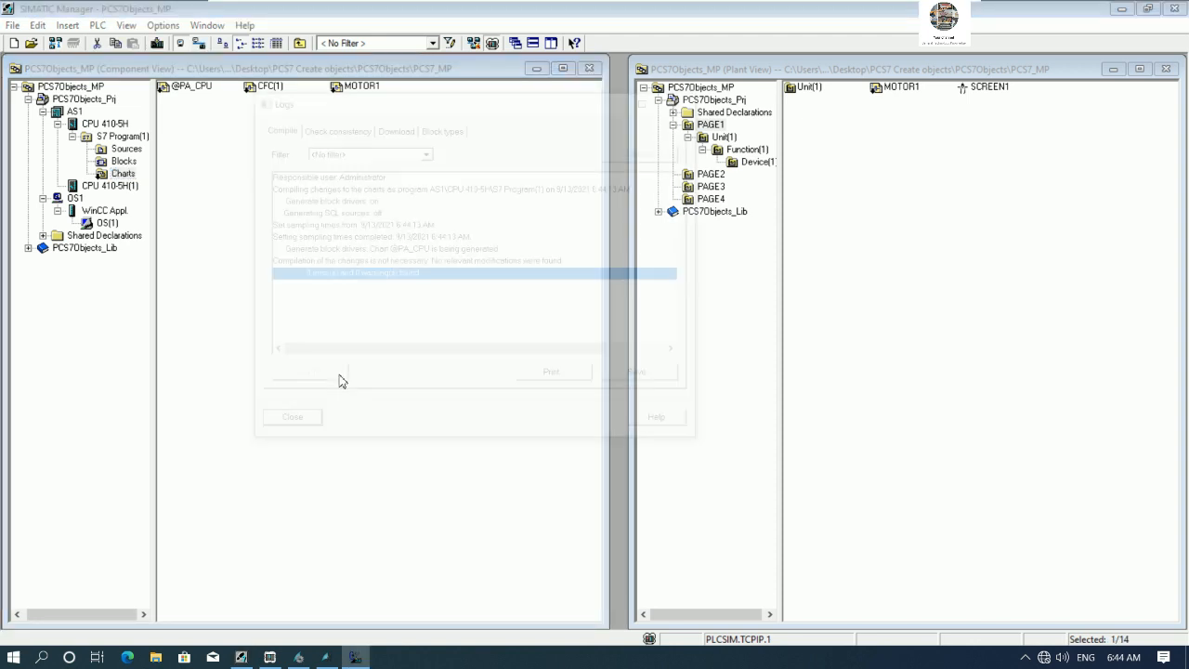
pyautogui.click(278, 425)
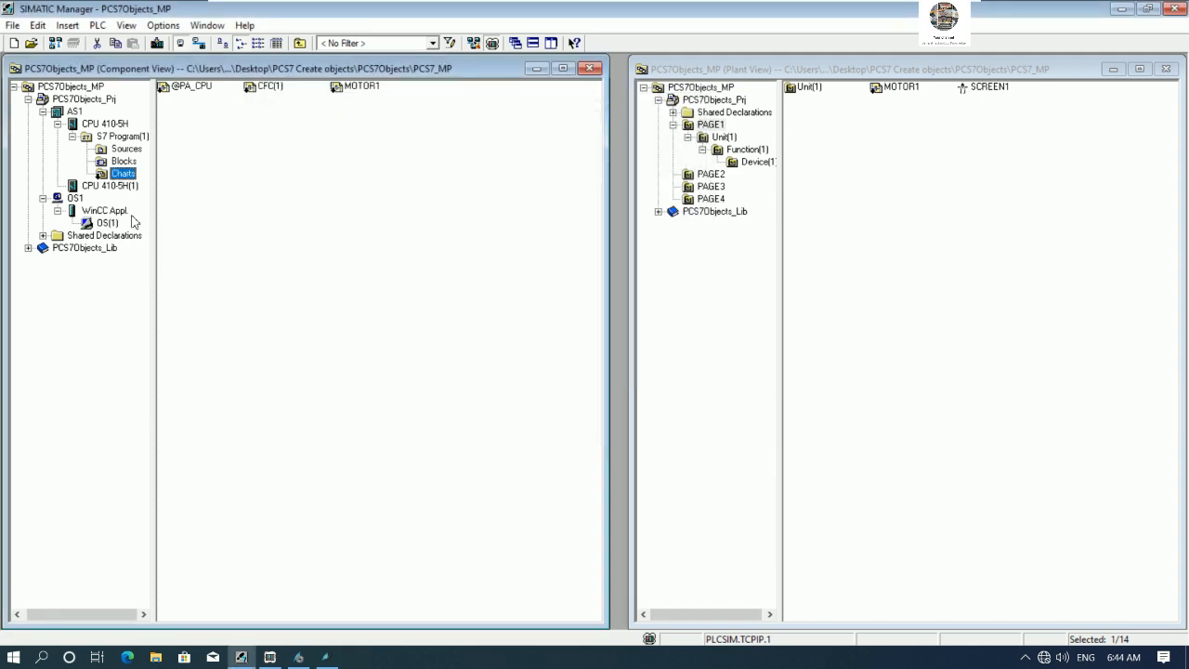
# - Compile OS(1) for changes with tags, messages and picture tree, selecting the ETM431 connection for S7 Program(1)
pyautogui.rightClick(109, 226)
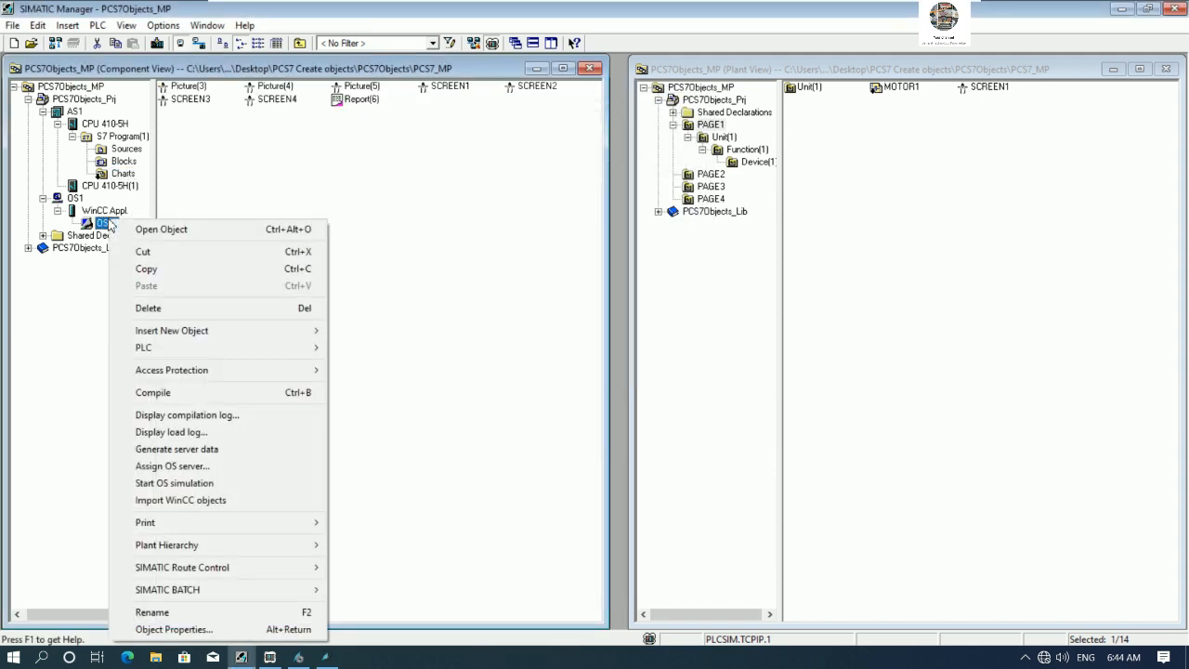
pyautogui.click(179, 400)
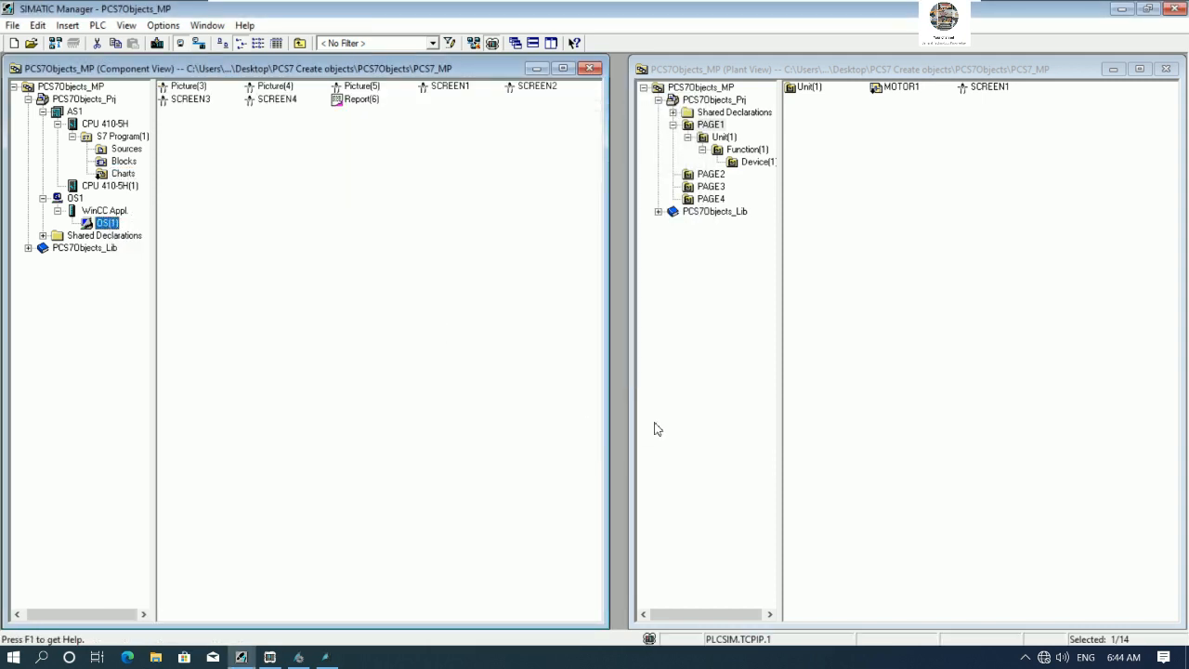
pyautogui.click(269, 500)
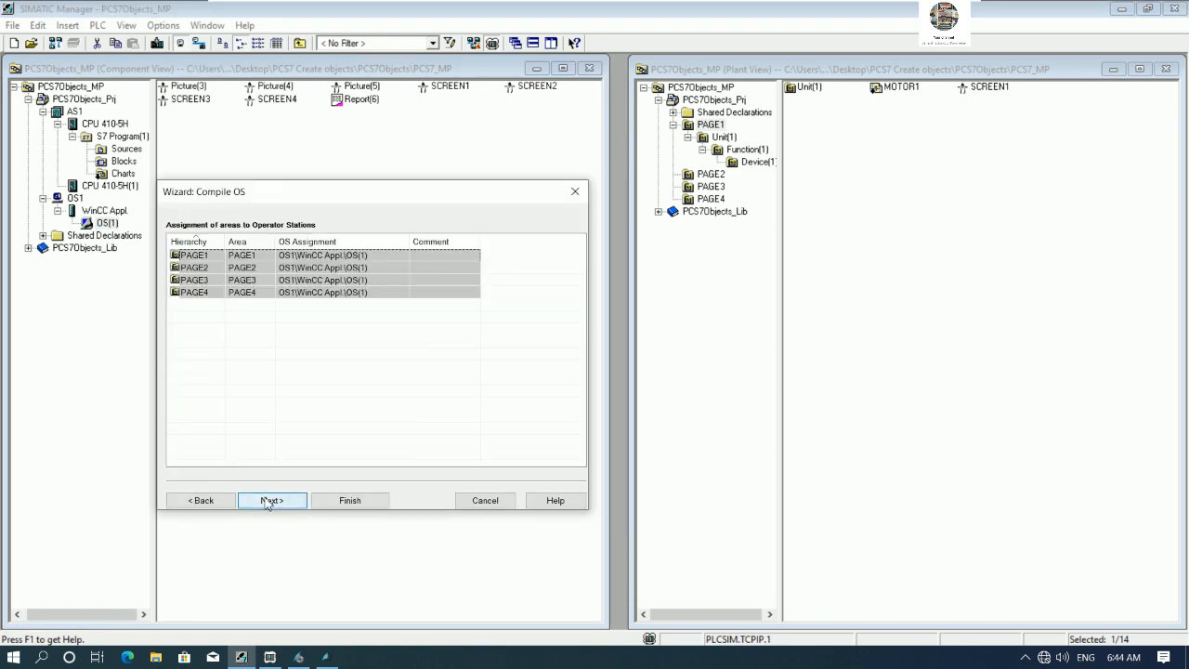
pyautogui.click(271, 502)
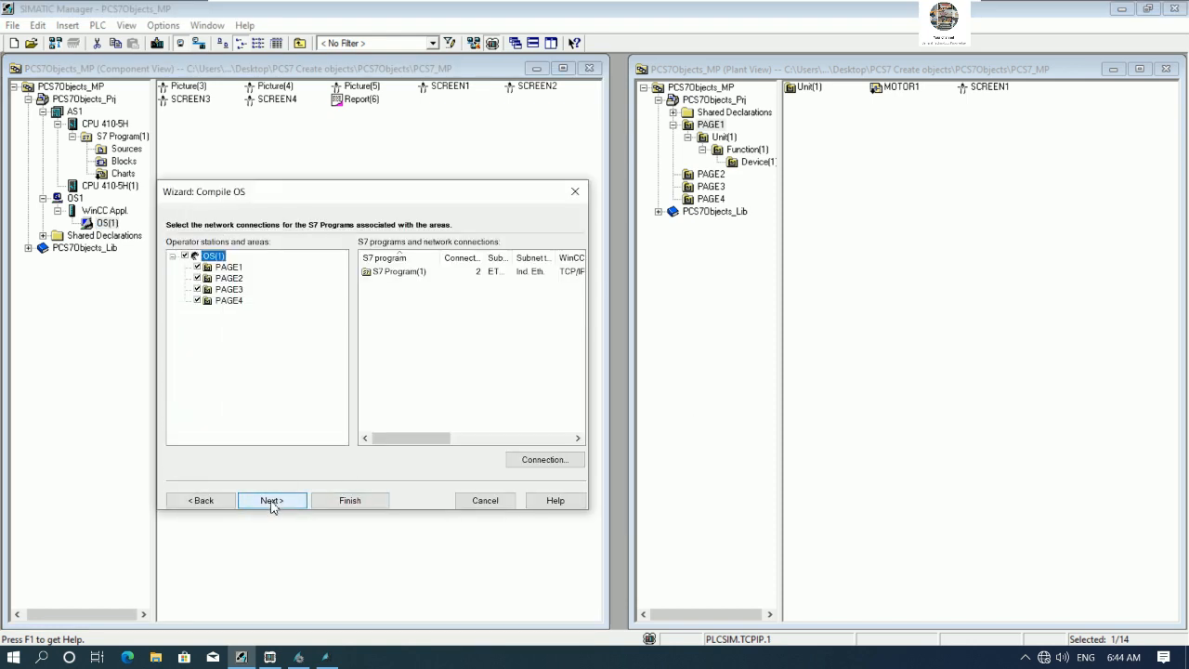
pyautogui.click(398, 273)
pyautogui.click(535, 460)
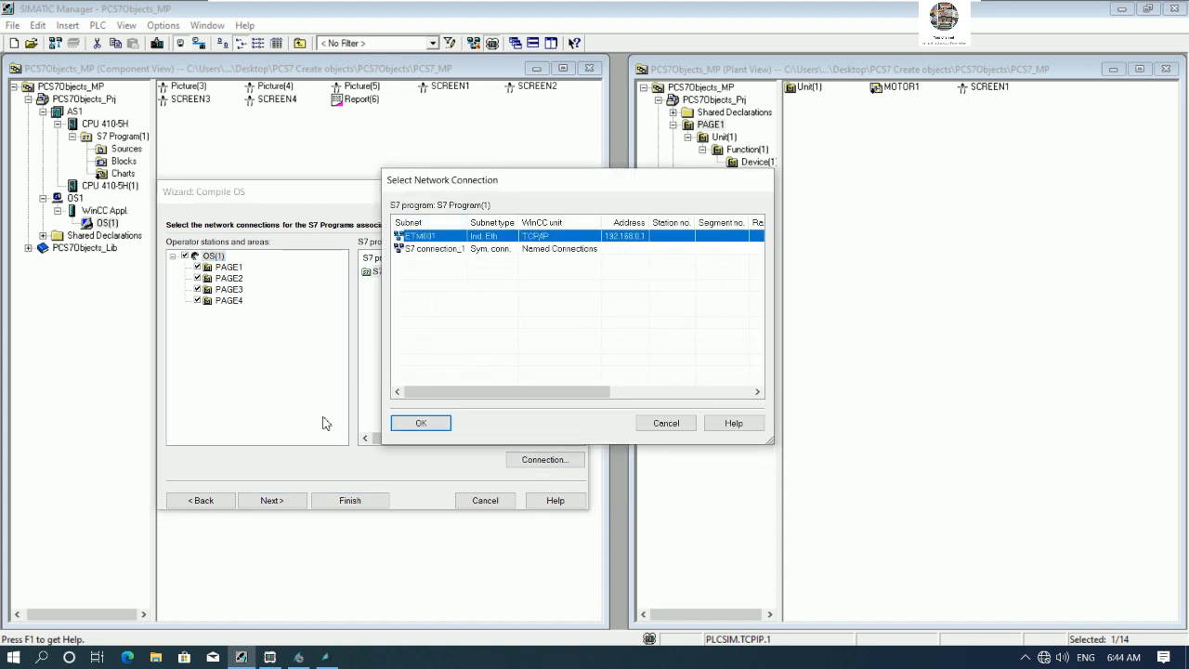
pyautogui.click(430, 423)
pyautogui.click(279, 498)
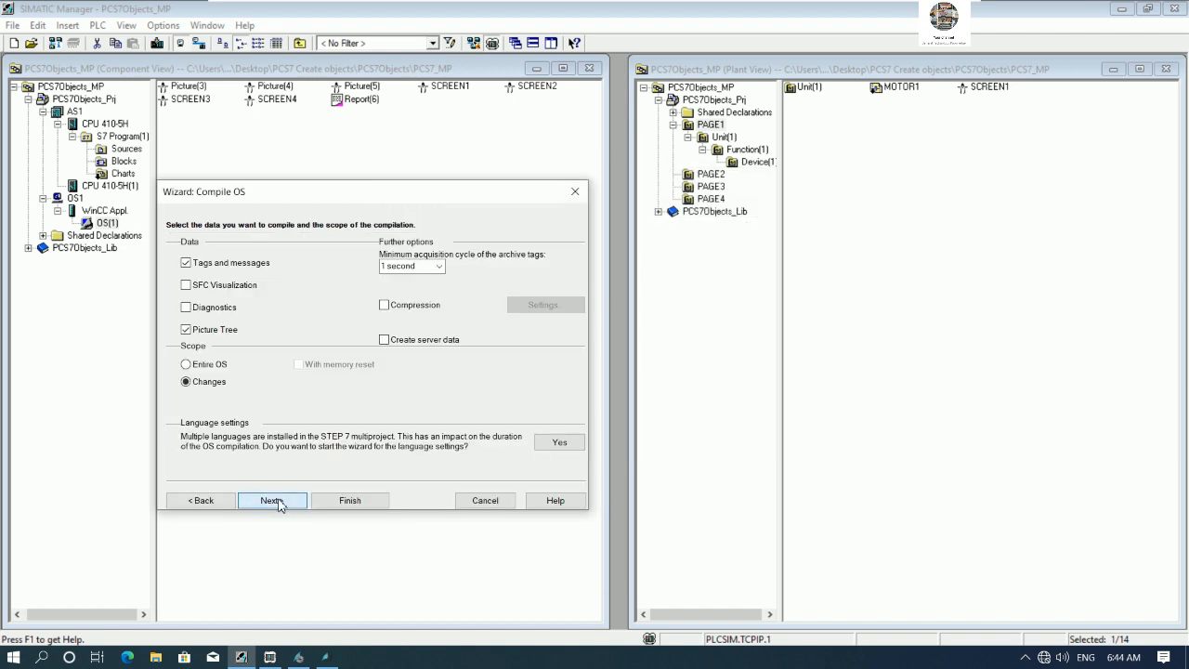
pyautogui.click(284, 501)
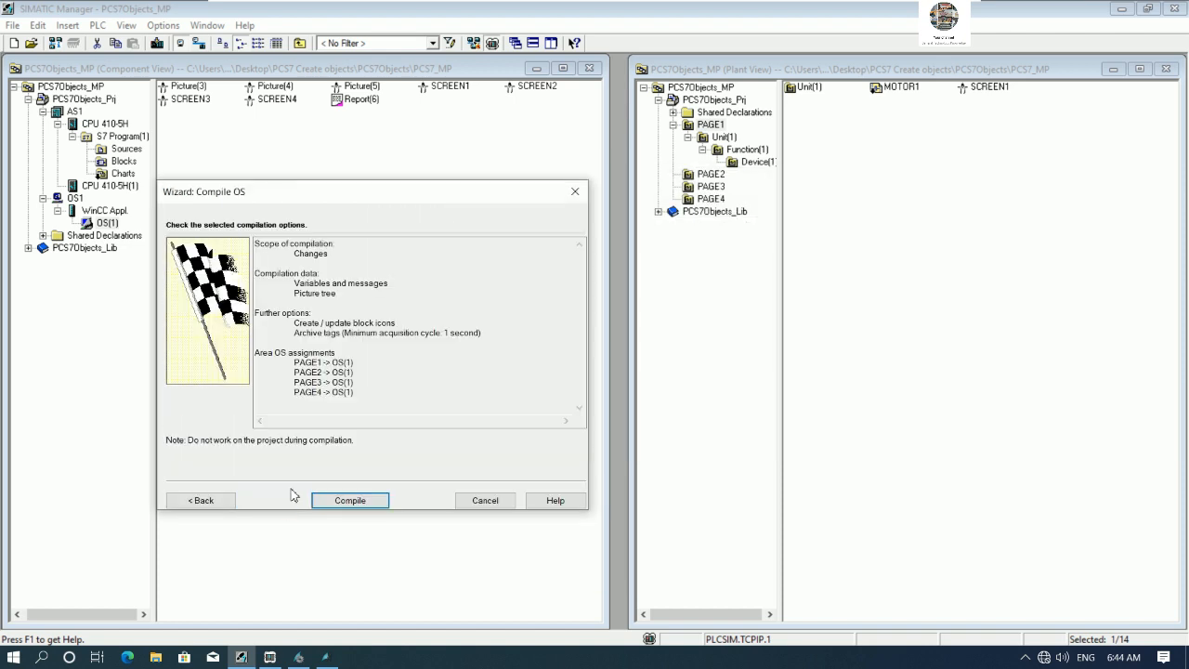
pyautogui.click(353, 500)
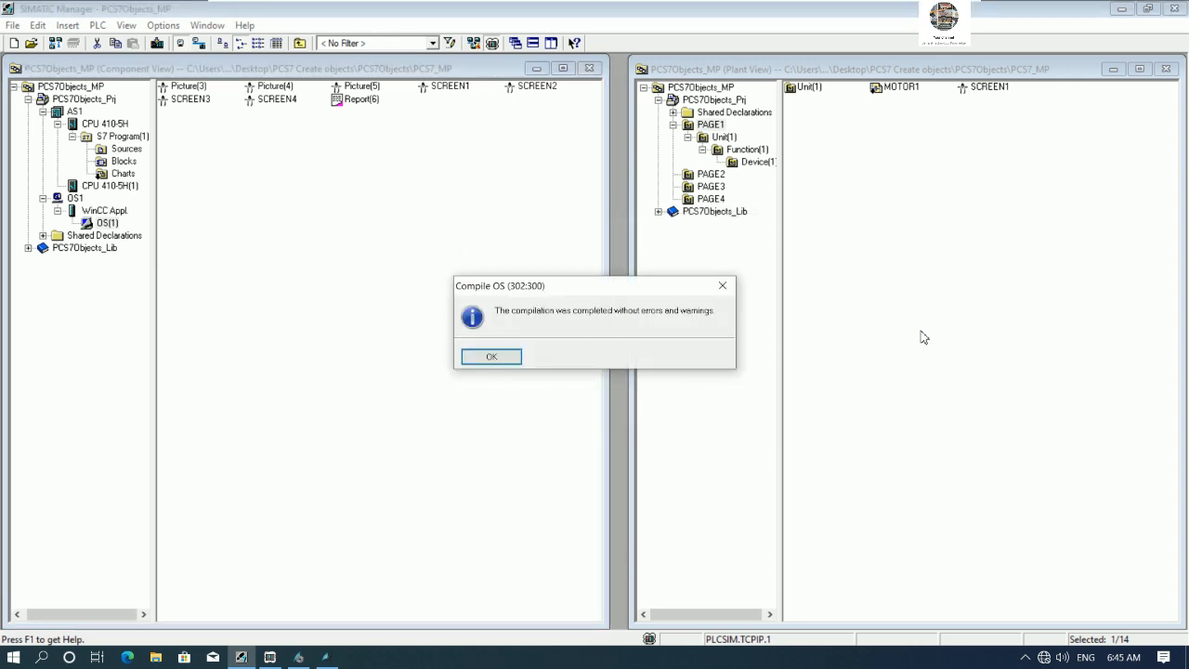
pyautogui.click(475, 357)
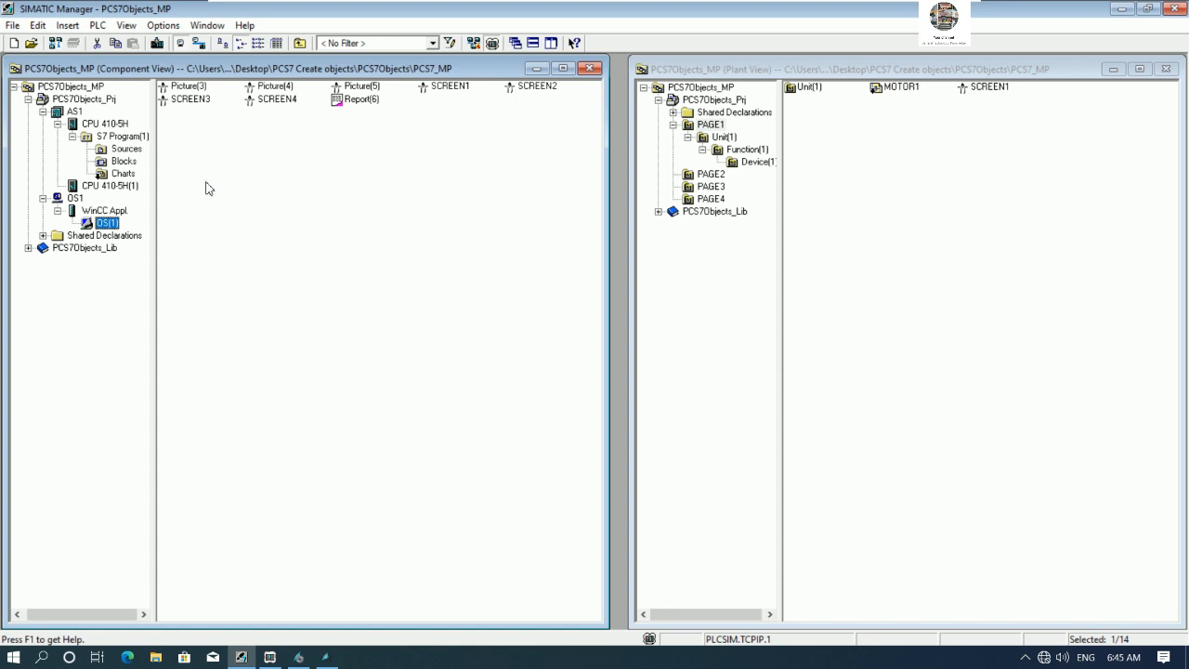
# - Download the AS1 program to CPU 410-5H, overwriting all existing blocks, stopping the CPU and restarting the H system
pyautogui.click(75, 112)
pyautogui.click(157, 43)
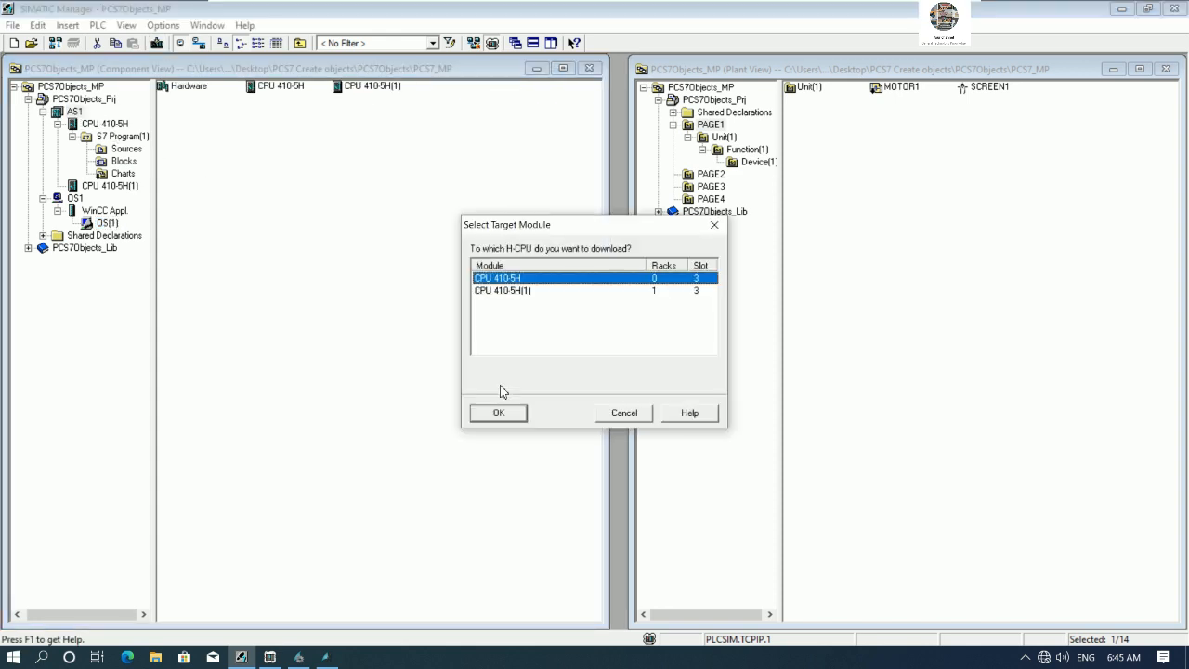
pyautogui.click(507, 418)
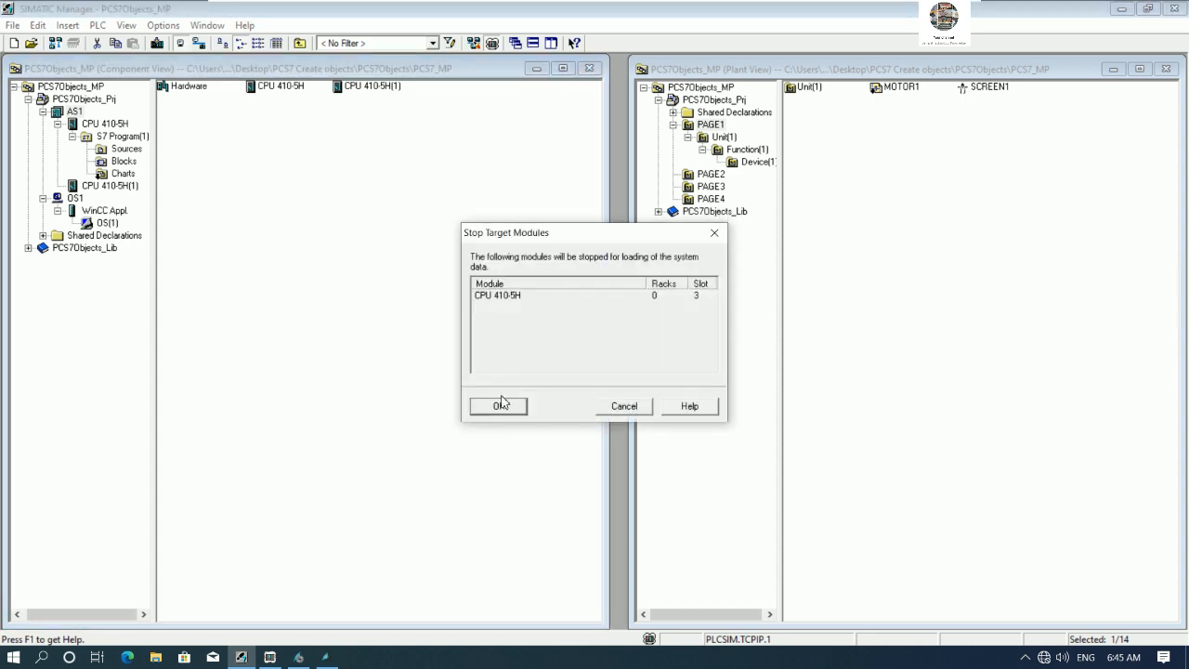
pyautogui.click(497, 407)
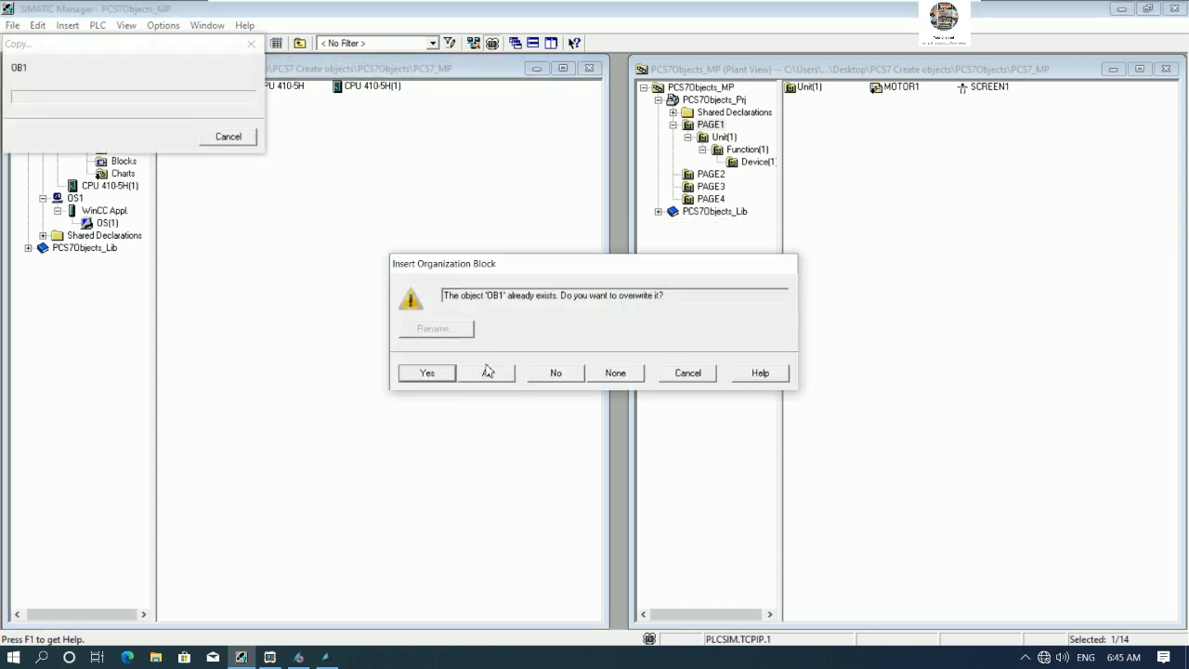
pyautogui.click(493, 376)
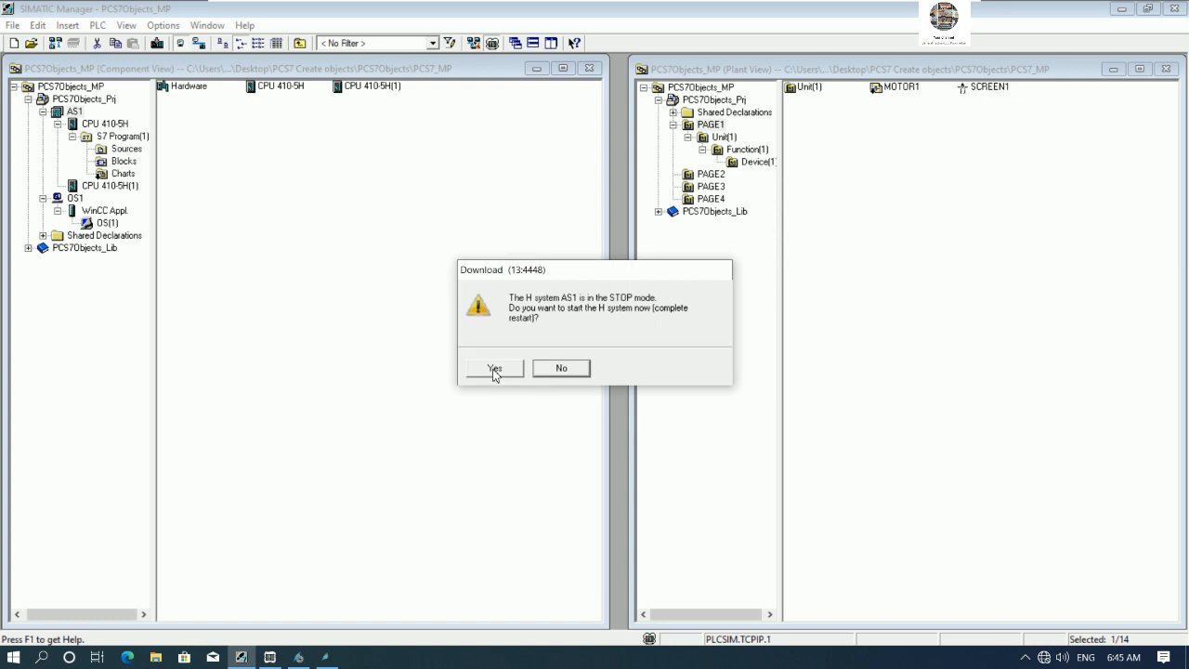
pyautogui.click(494, 371)
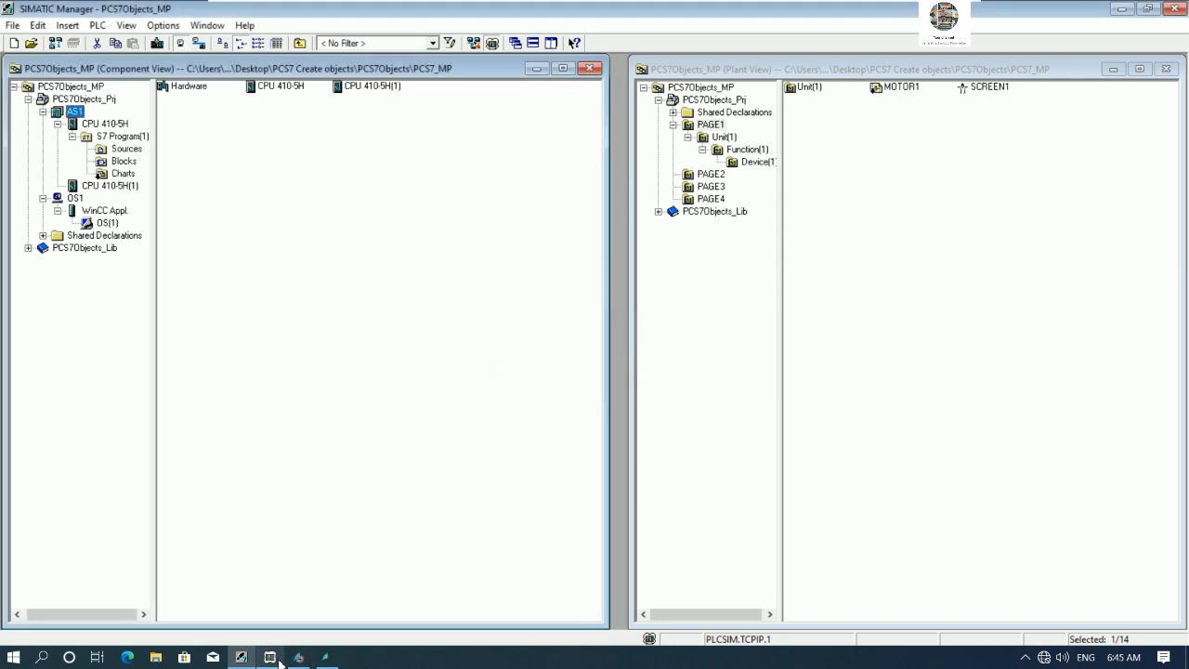
# - Check the PLCSIM CPU status and return to OS(1) in the component view
pyautogui.click(280, 660)
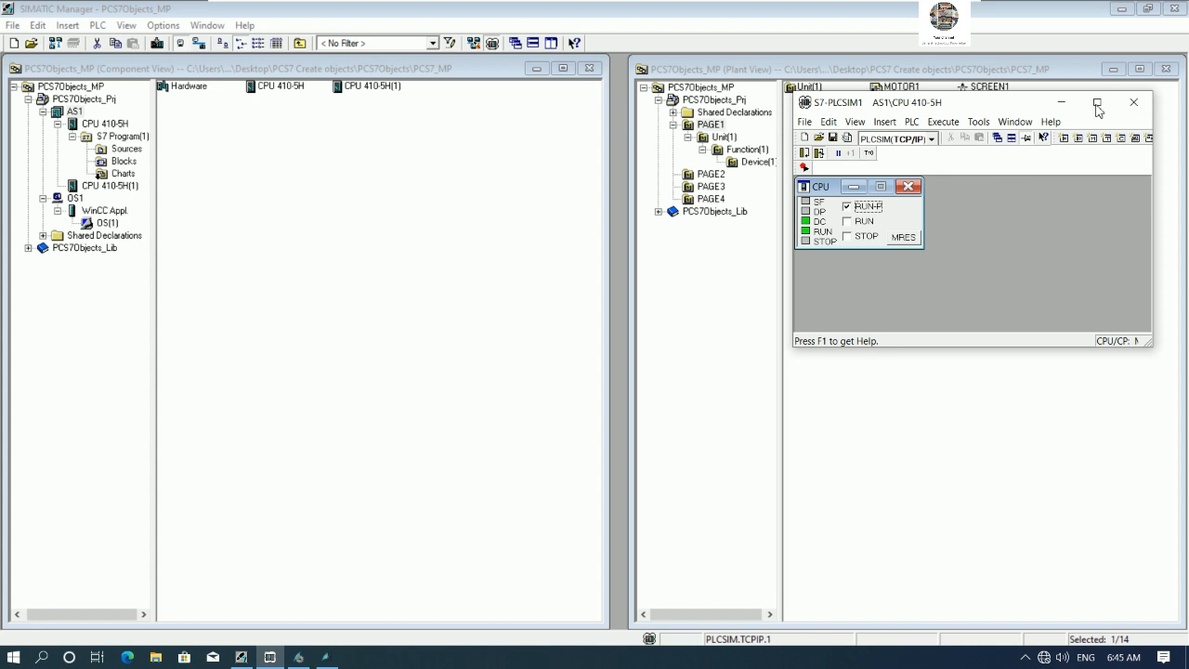
pyautogui.click(1061, 103)
pyautogui.click(112, 224)
pyautogui.rightClick(116, 226)
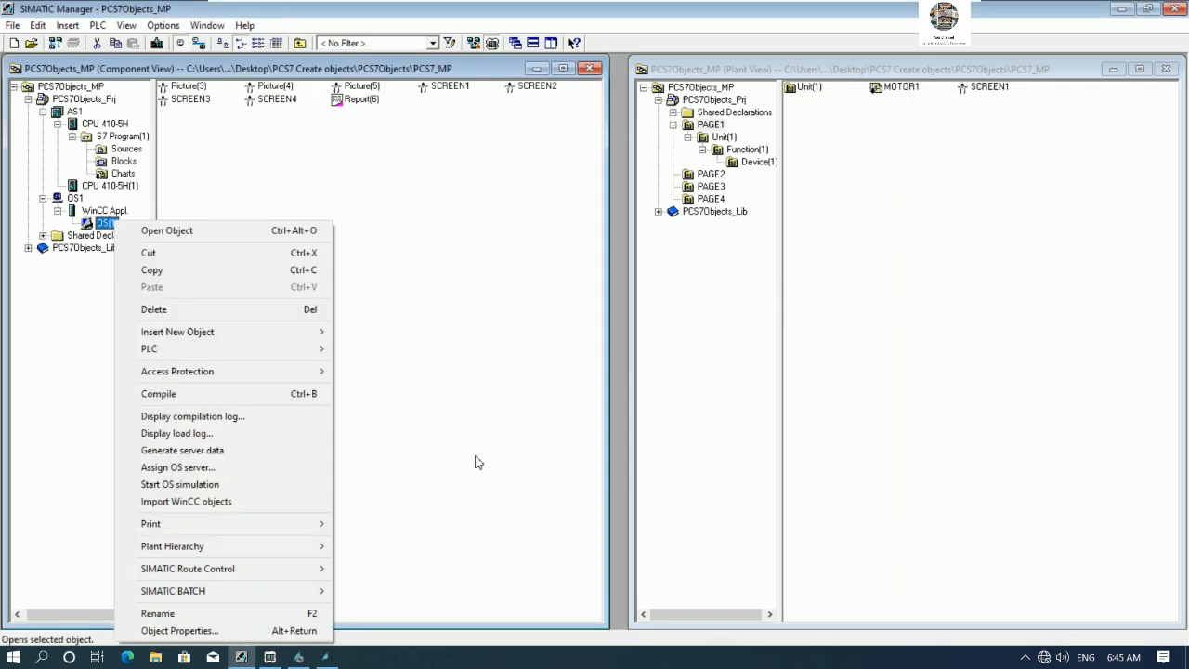
pyautogui.click(385, 416)
# - Activate runtime for the OS(1) project in WinCC Explorer
pyautogui.click(300, 657)
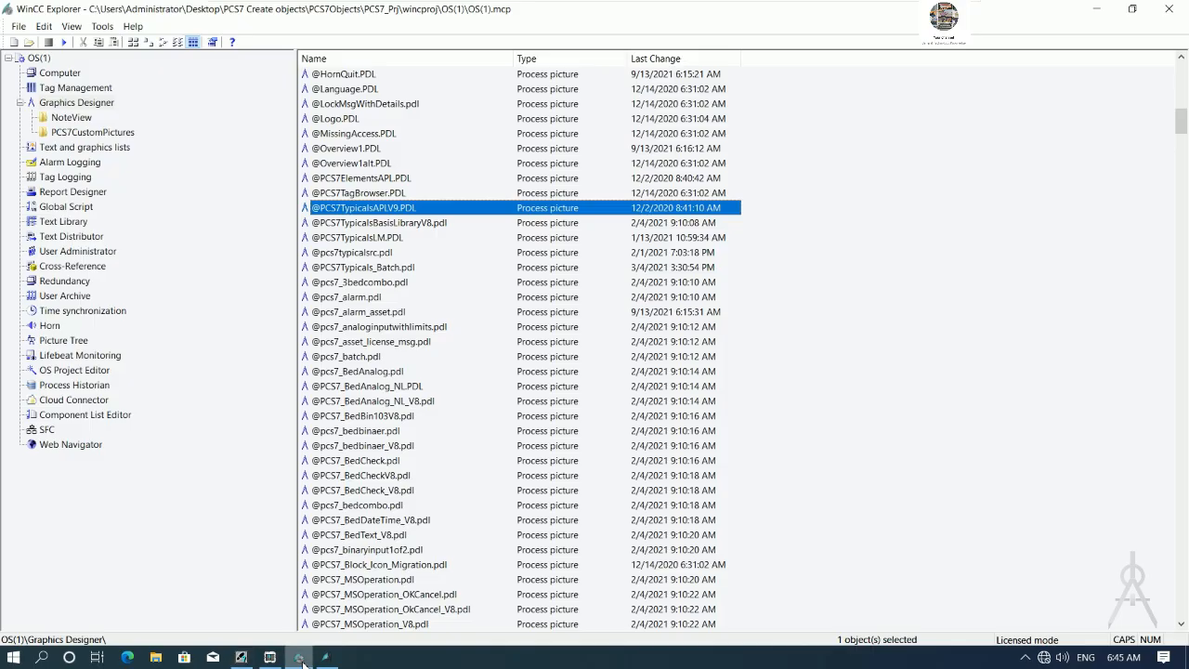
pyautogui.click(324, 659)
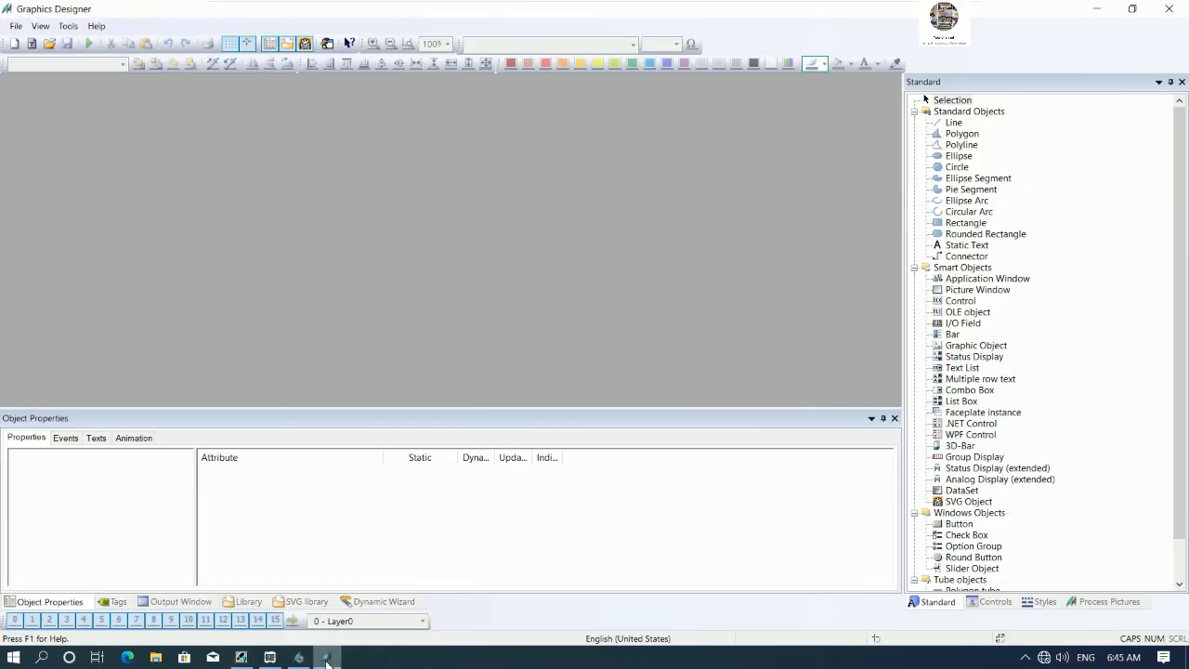
pyautogui.click(299, 657)
pyautogui.click(65, 43)
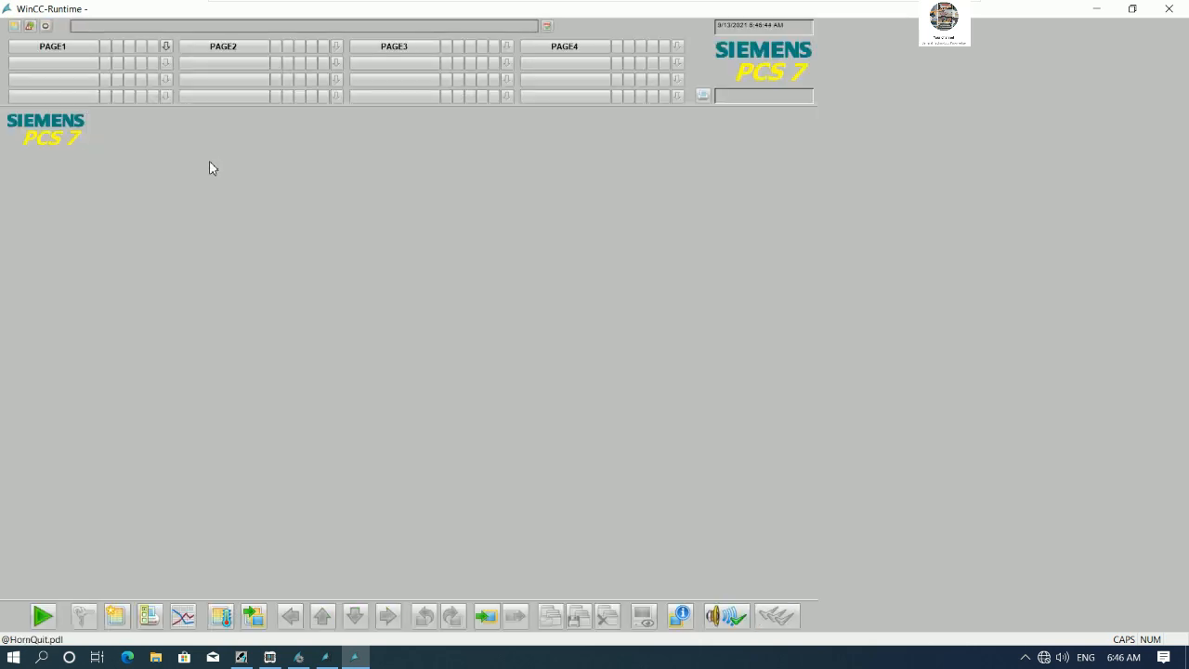
# - Navigate through the area hierarchy to the PAGE1 picture in runtime
pyautogui.click(164, 47)
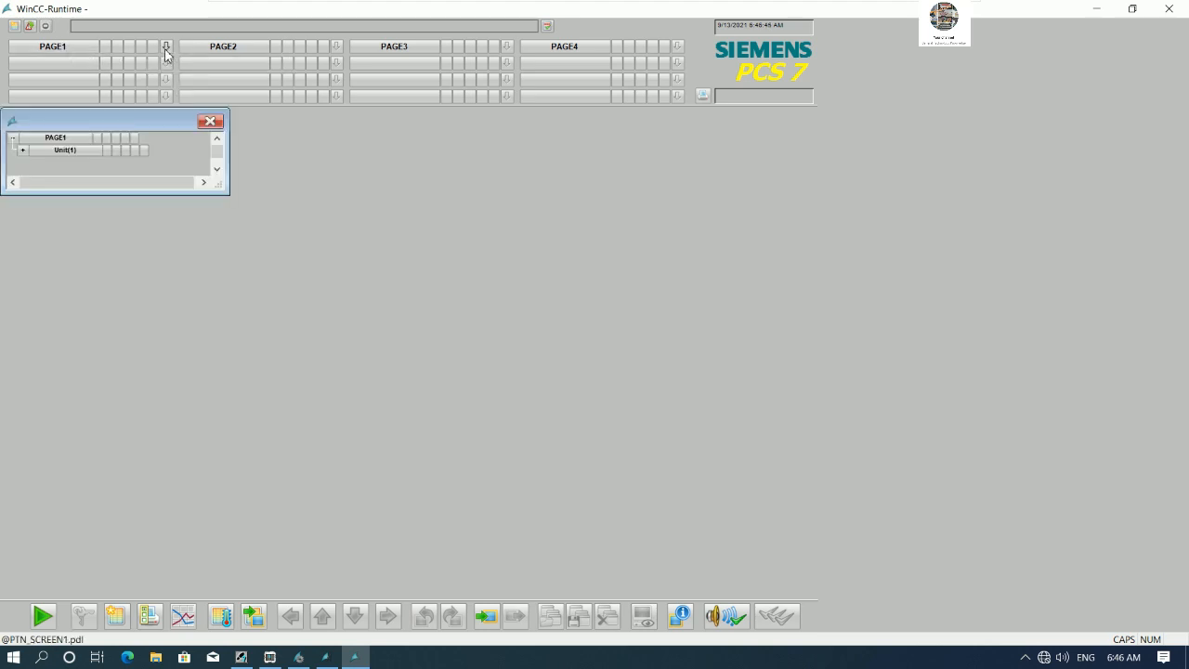
pyautogui.click(72, 151)
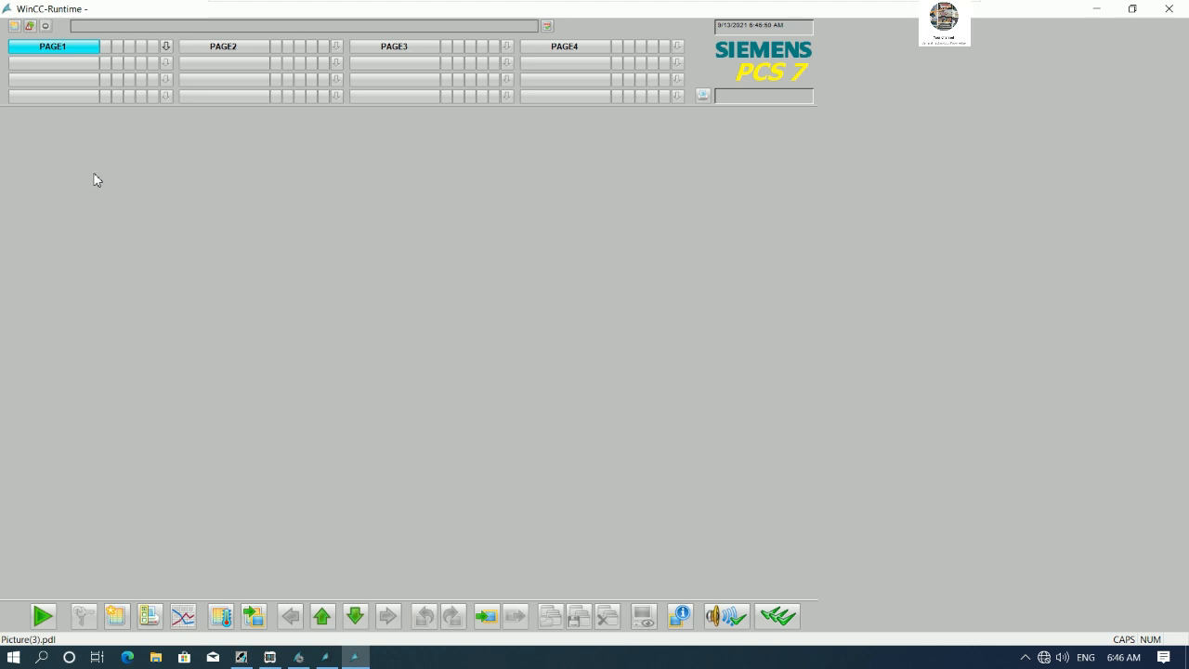
pyautogui.click(80, 48)
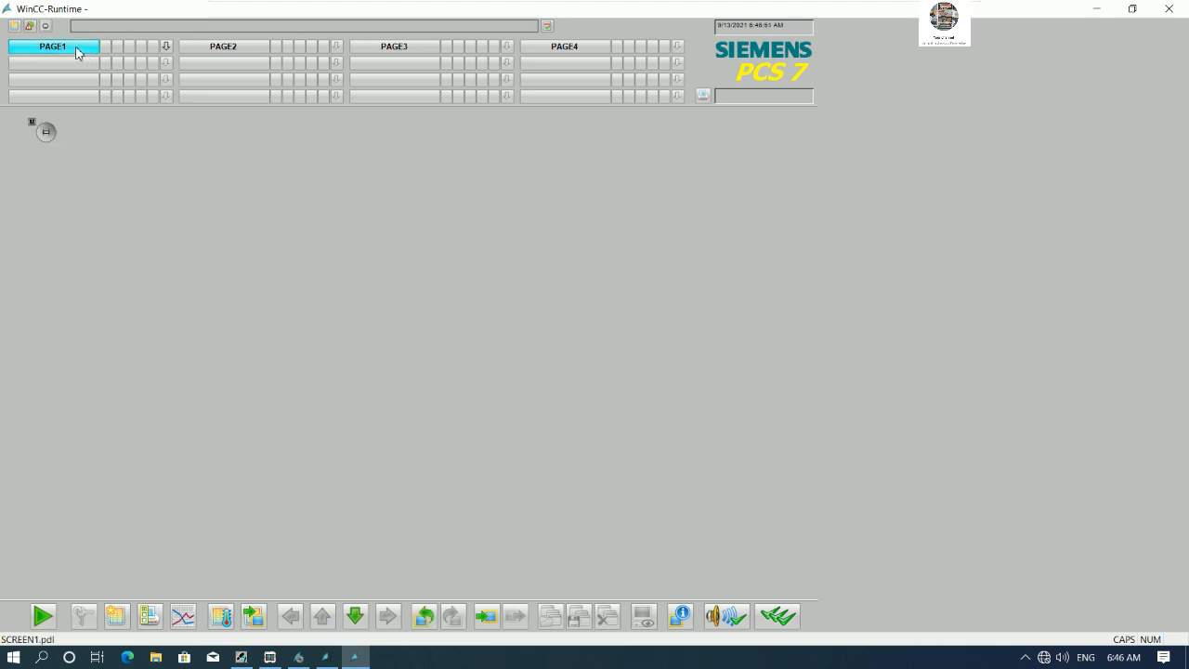
# - Open the MOTOR1 faceplate, issue a Start command with OK, and close the faceplate
pyautogui.click(48, 134)
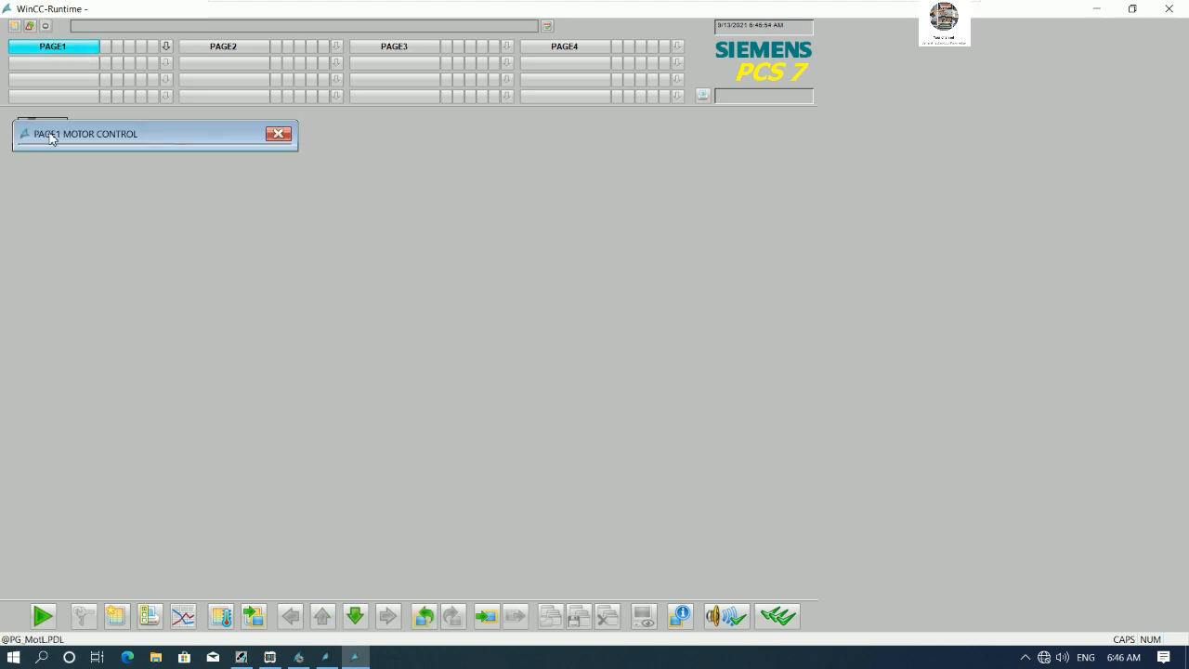
pyautogui.moveTo(149, 136); pyautogui.dragTo(240, 136)
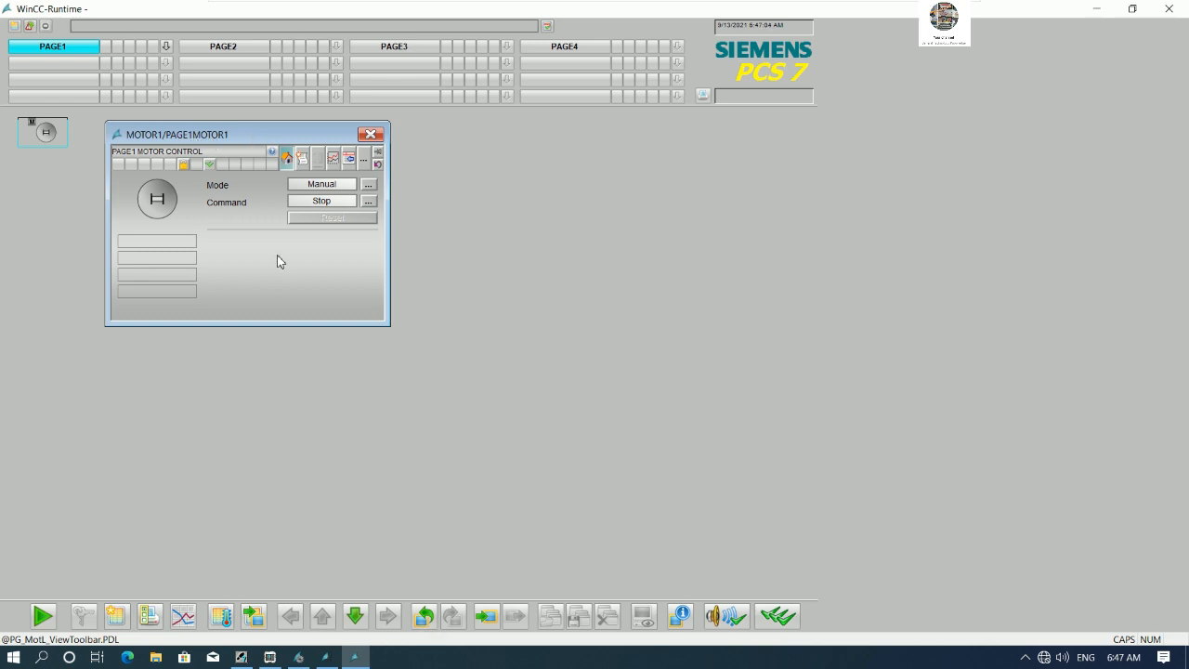
pyautogui.click(369, 202)
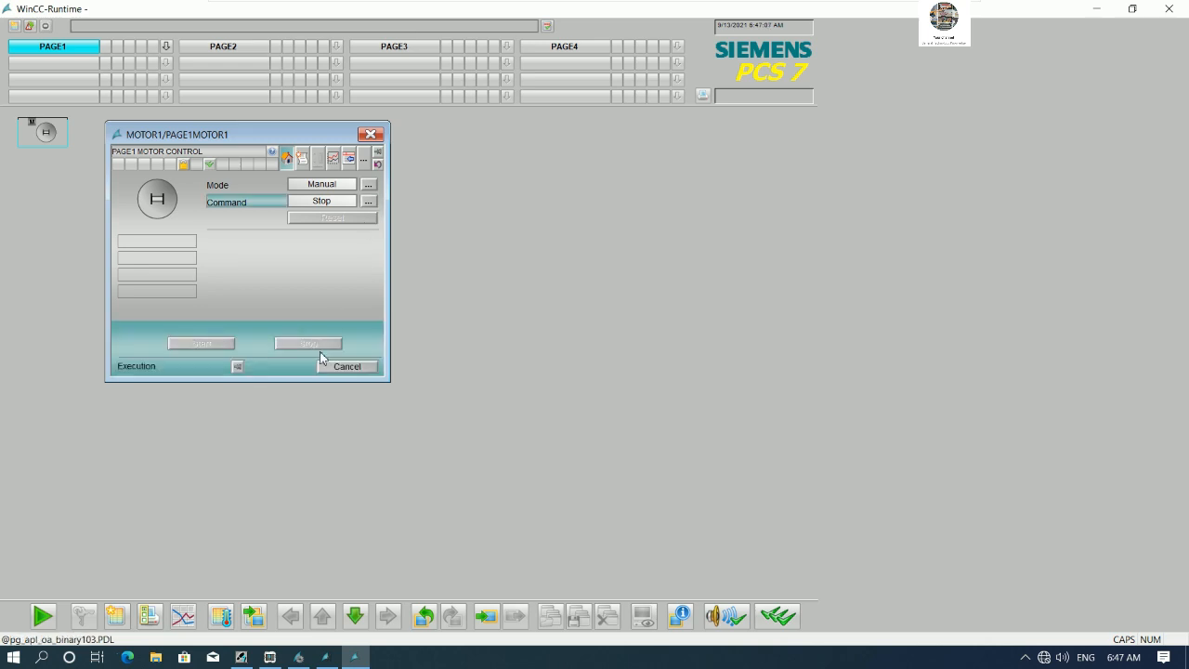
pyautogui.click(209, 345)
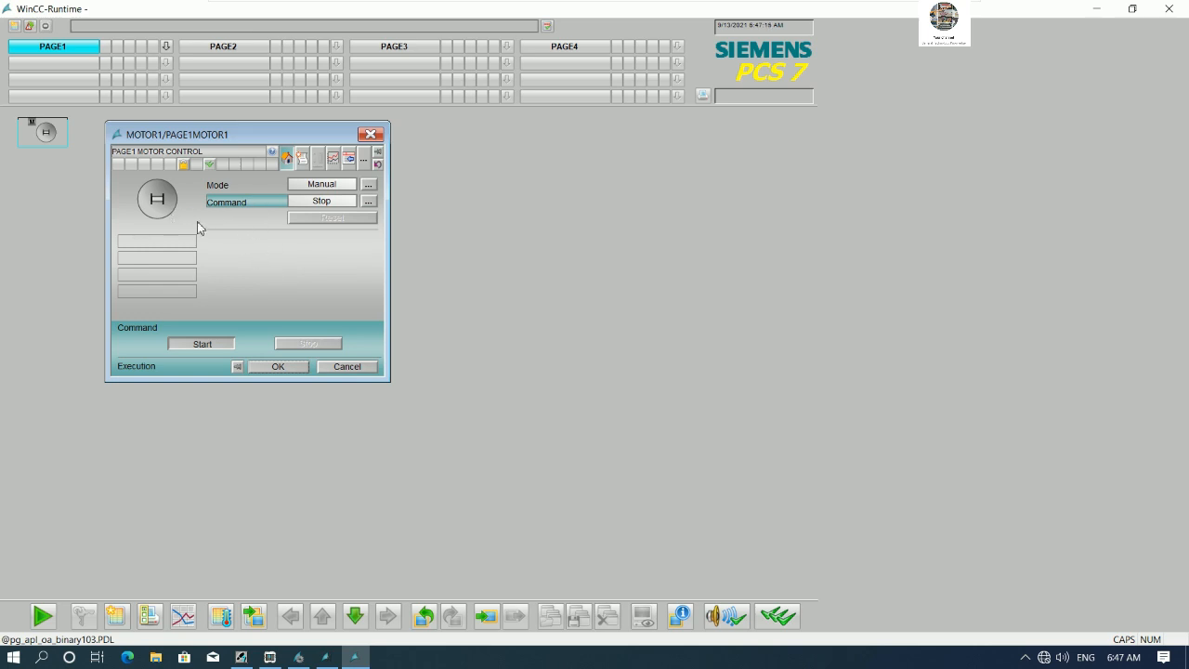
pyautogui.click(278, 366)
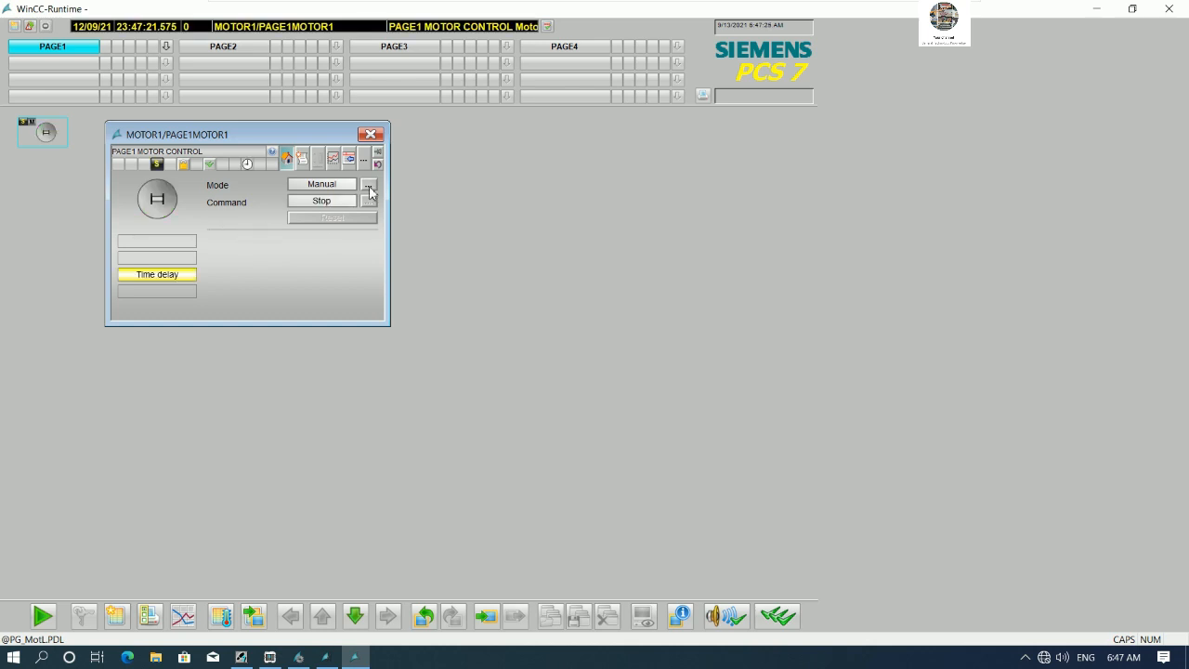
pyautogui.click(371, 137)
# - Open the SCREEN1 picture from the plant view in Graphics Designer
pyautogui.click(80, 51)
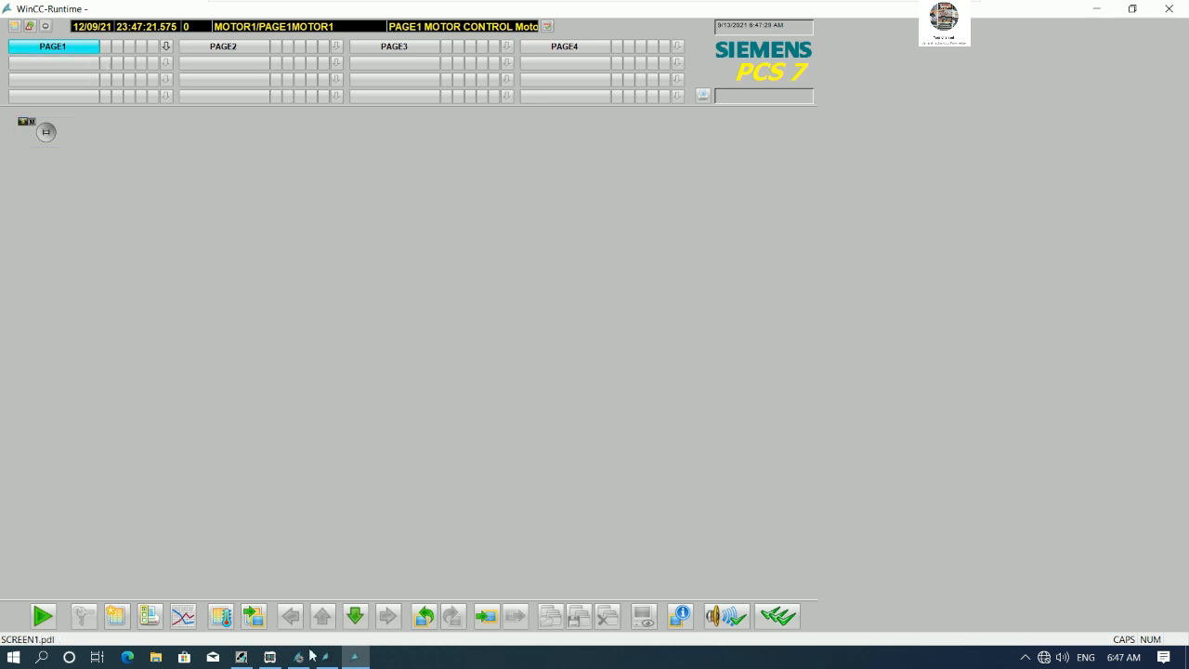
pyautogui.click(241, 656)
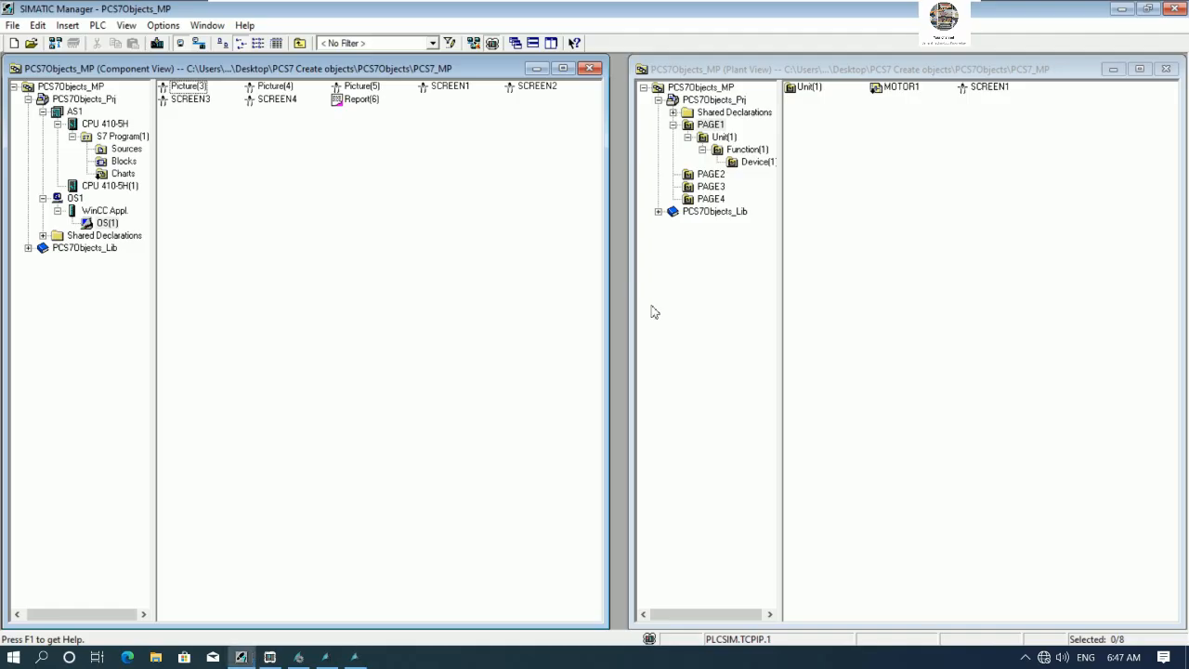
pyautogui.click(987, 88)
pyautogui.rightClick(987, 88)
pyautogui.click(1016, 98)
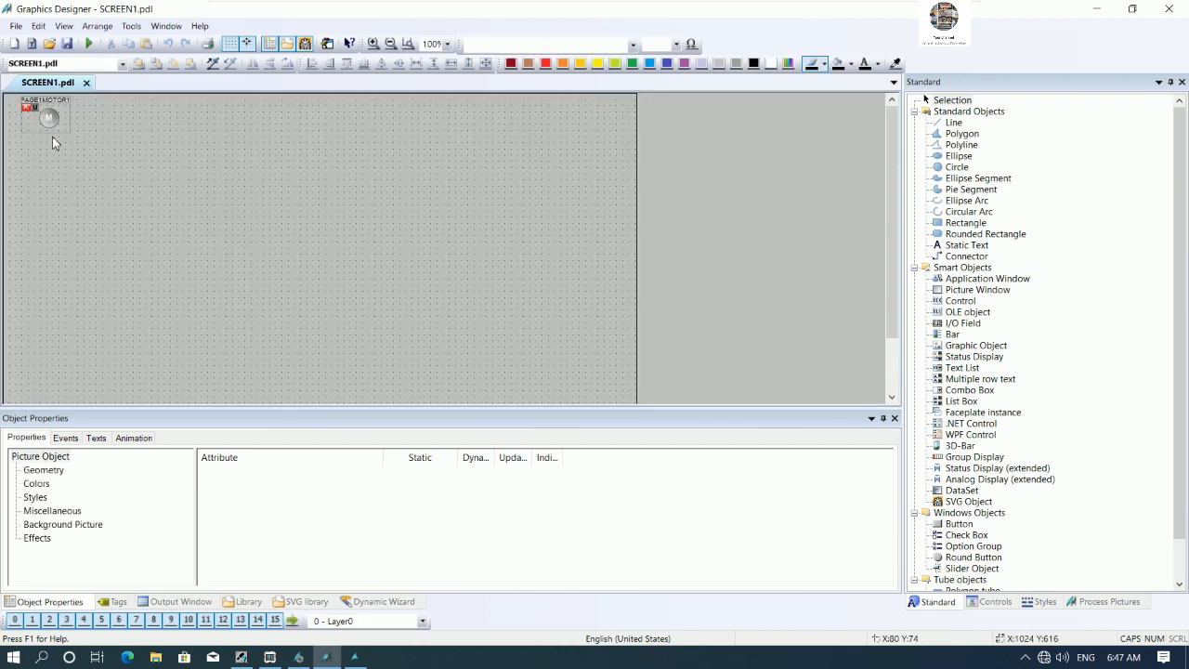
# - Move the MOTOR1 block icon slightly down and to the right in SCREEN1
pyautogui.click(52, 136)
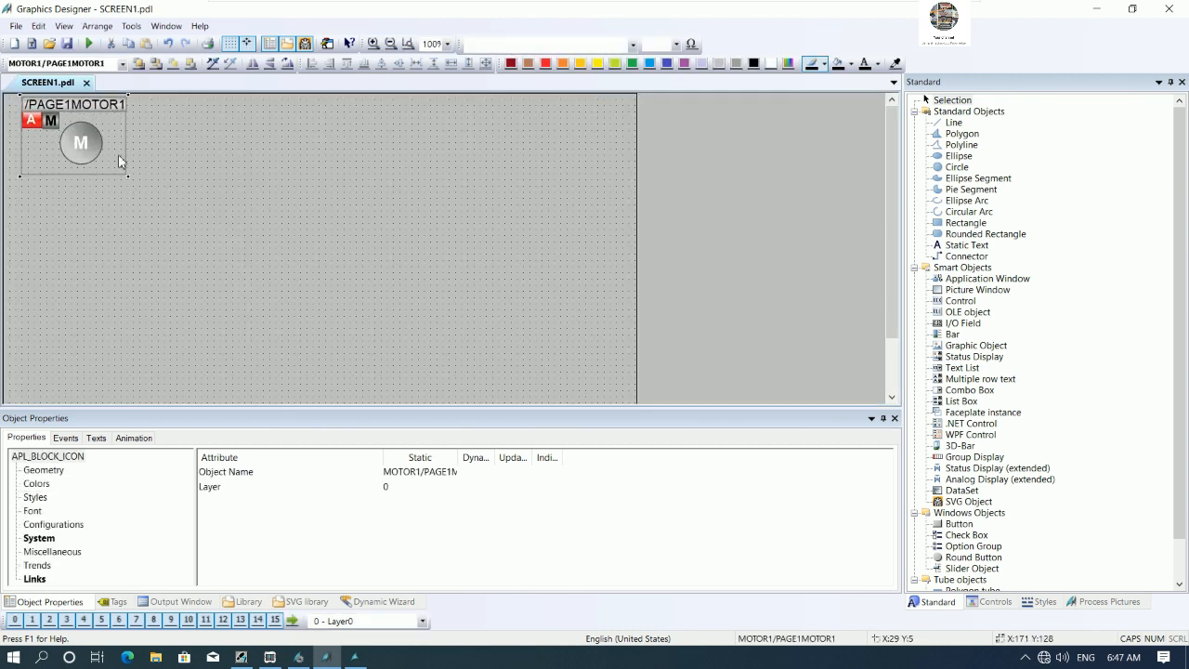
pyautogui.moveTo(108, 147); pyautogui.dragTo(120, 192)
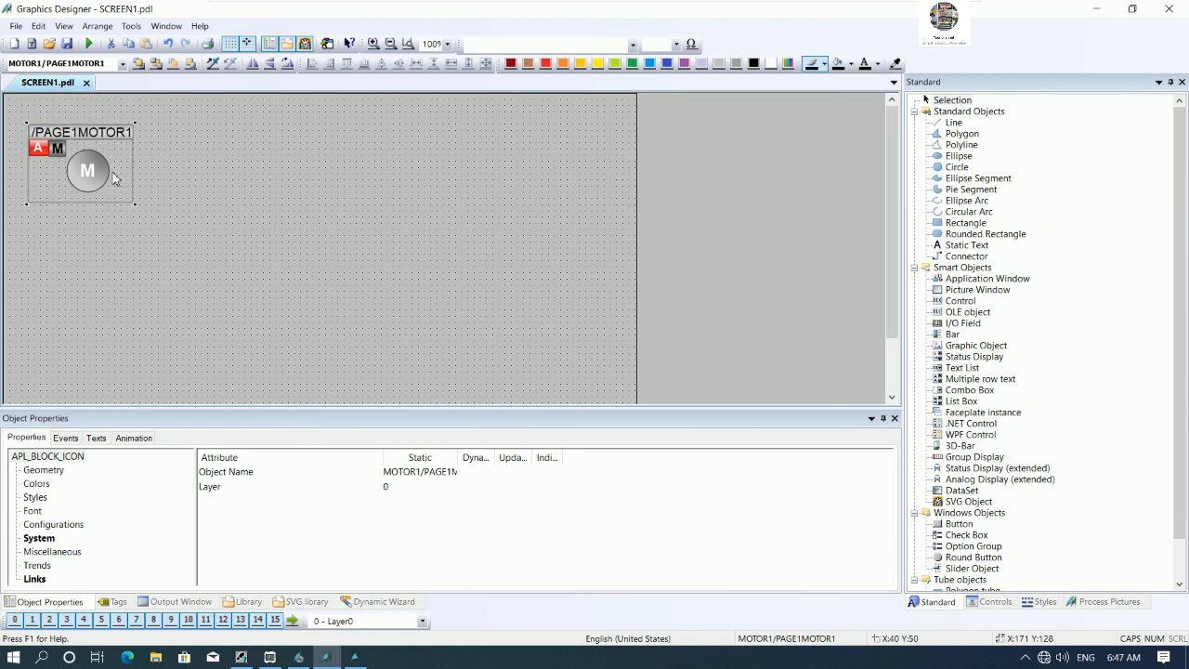
pyautogui.click(185, 177)
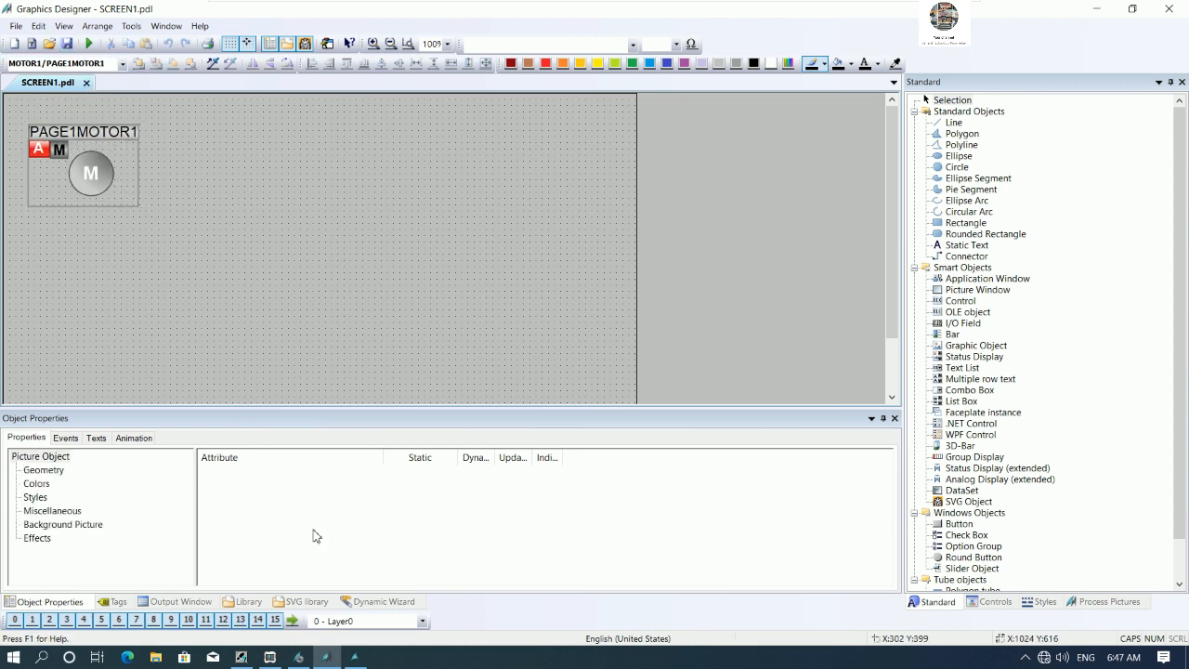
# - Reload PAGE1 in runtime and open and close the MOTOR1 faceplate to check the icon
pyautogui.click(354, 657)
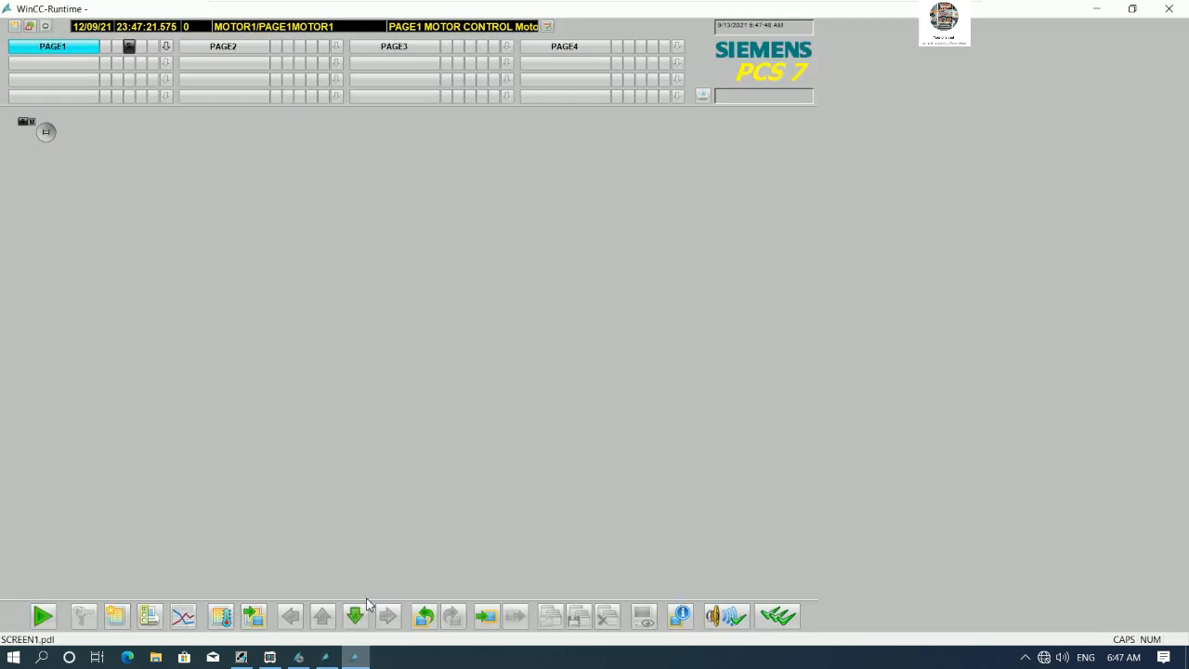
pyautogui.click(225, 50)
pyautogui.click(56, 49)
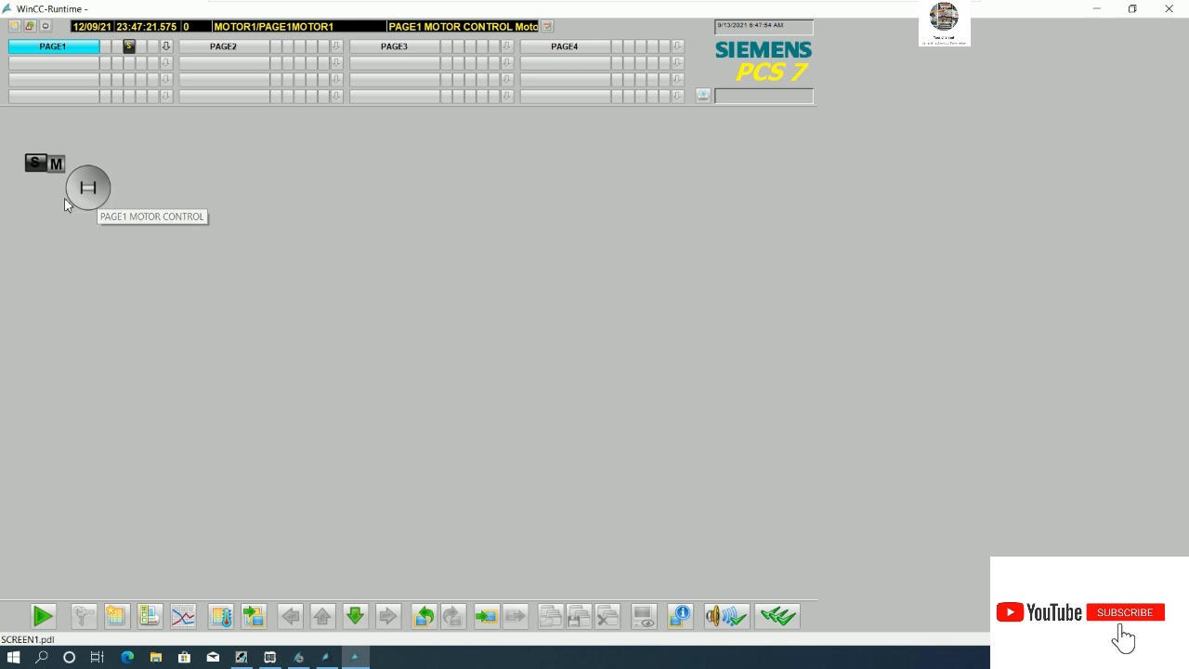
pyautogui.click(89, 189)
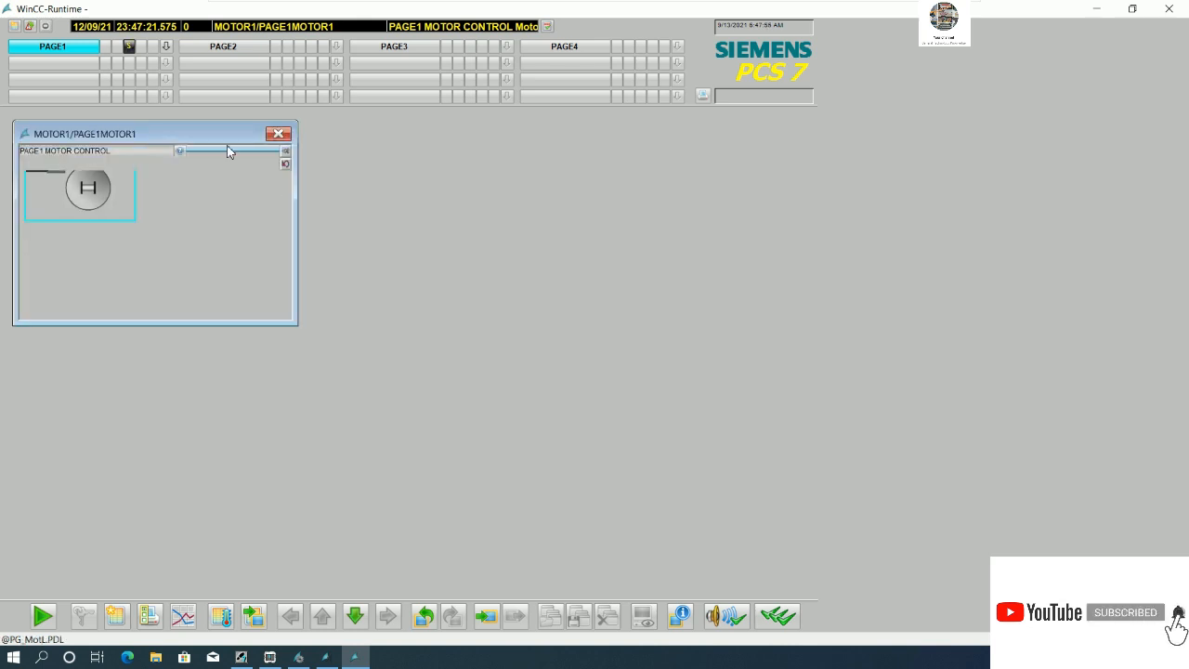
pyautogui.moveTo(202, 132); pyautogui.dragTo(265, 122)
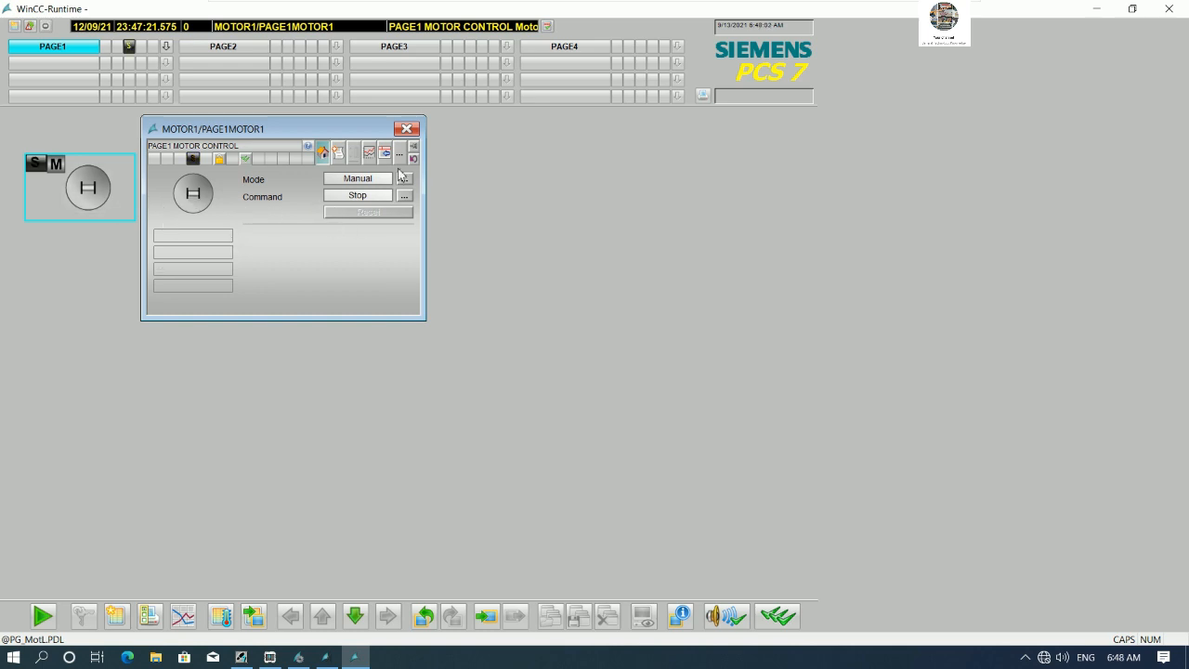
pyautogui.click(405, 130)
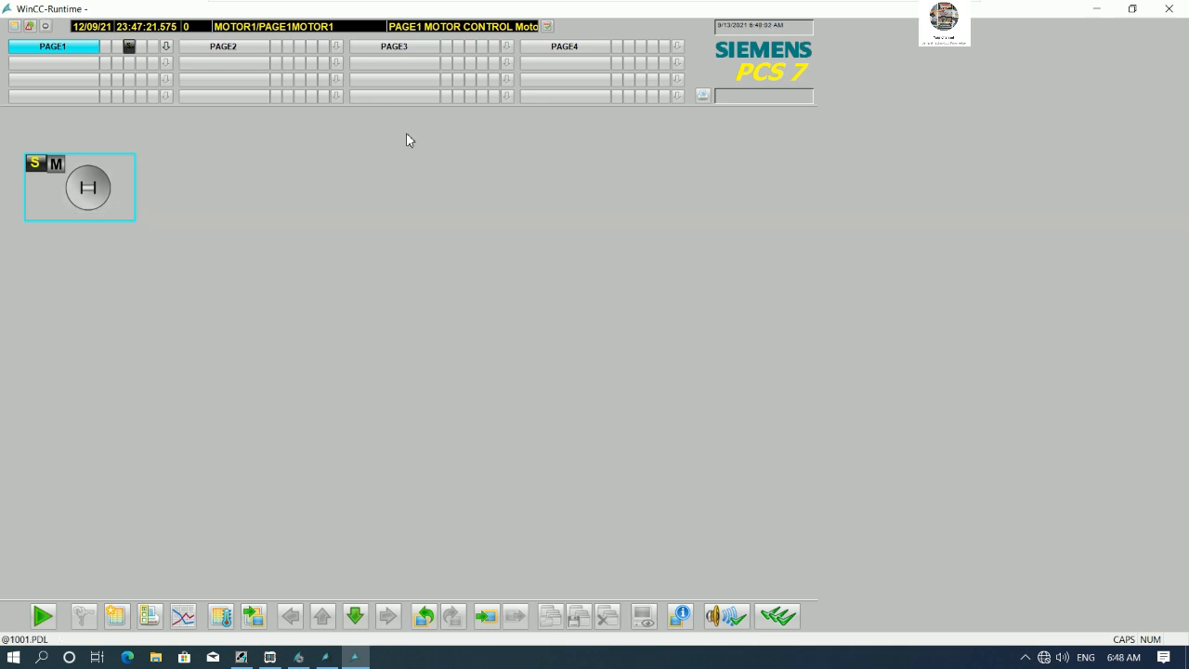
# - Insert a blower symbol from the Siemens HMI Symbol Library 1.4.1 control beside the motor icon and save SCREEN1
pyautogui.click(326, 657)
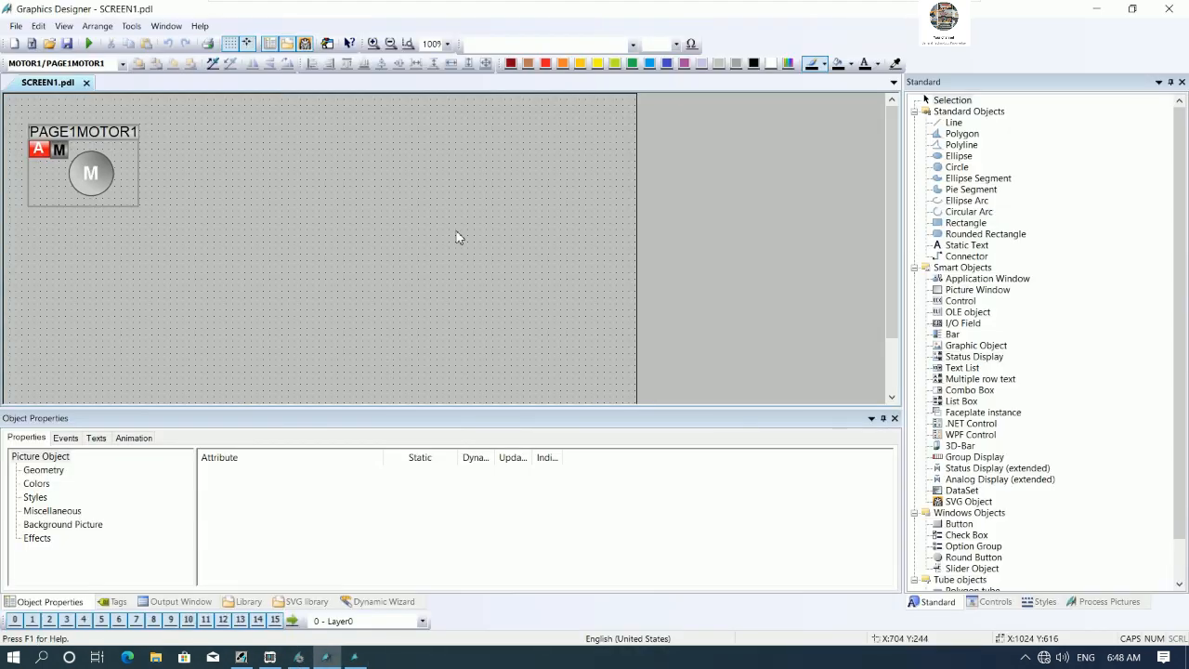
pyautogui.click(992, 602)
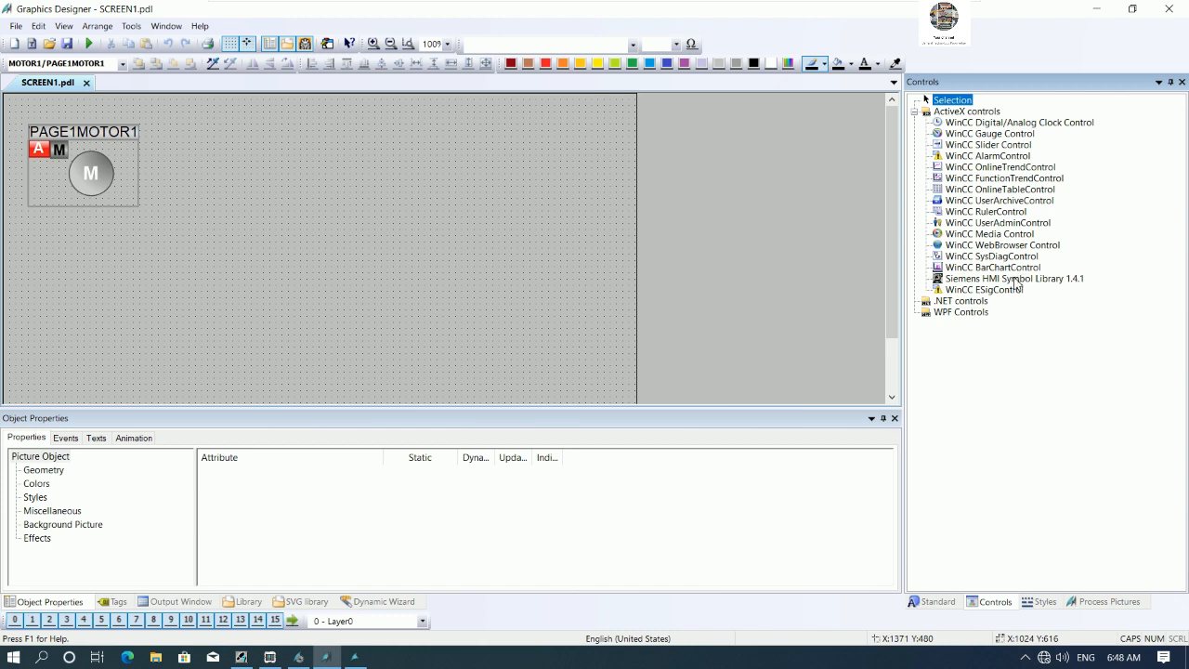
pyautogui.moveTo(1016, 281); pyautogui.dragTo(278, 188)
pyautogui.click(282, 169)
pyautogui.click(362, 214)
pyautogui.click(68, 46)
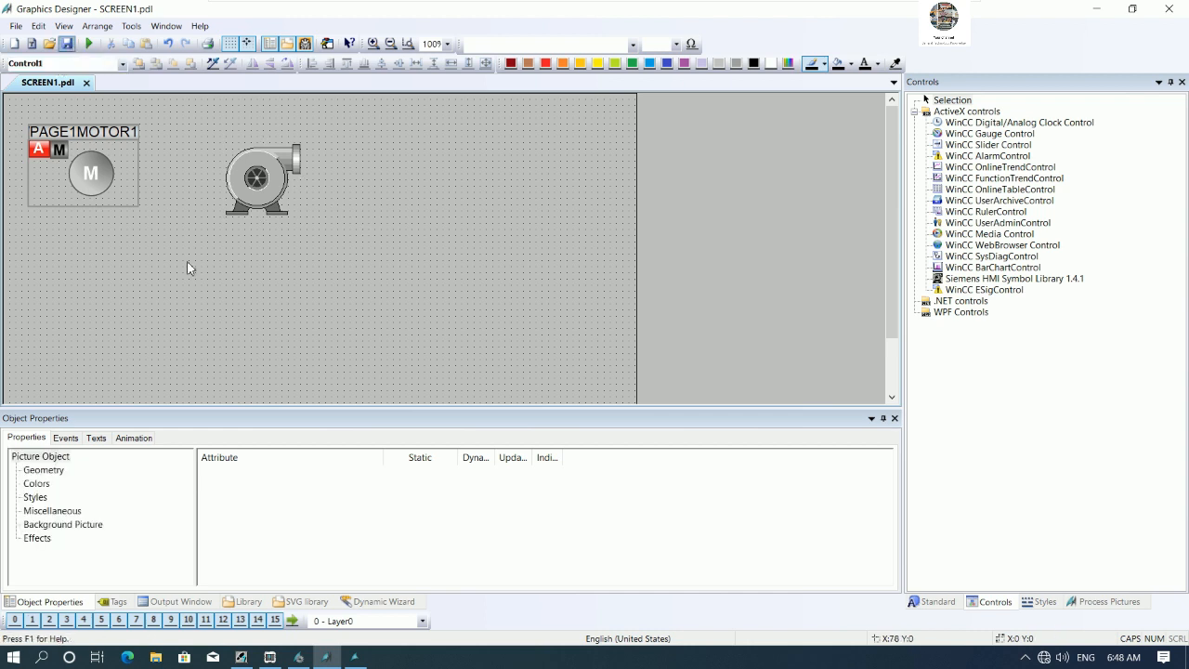
# - Reload PAGE1 in runtime to view the new symbol, then close runtime and return to WinCC Explorer
pyautogui.click(356, 658)
pyautogui.click(241, 48)
pyautogui.click(68, 48)
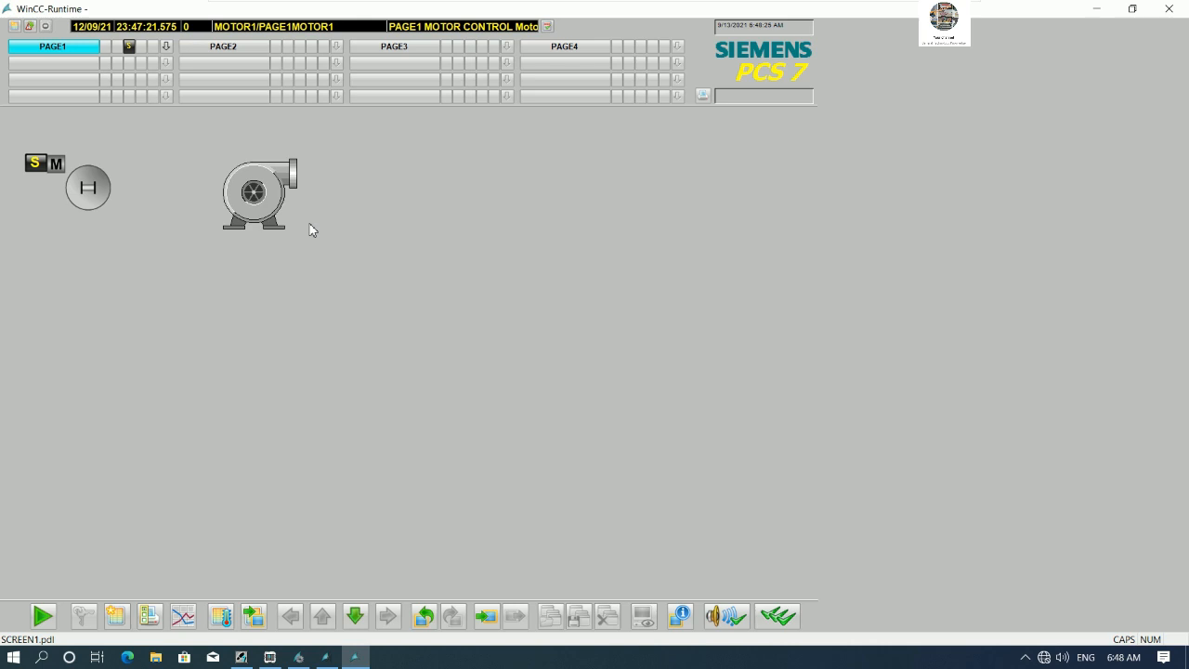
pyautogui.click(1169, 8)
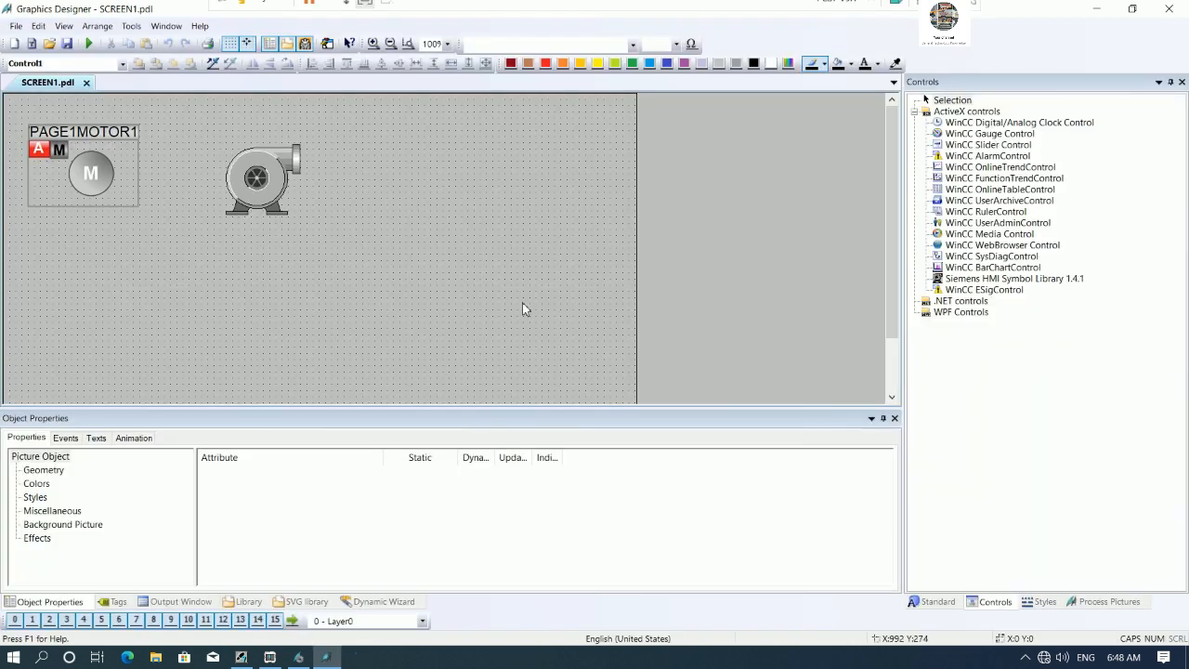
pyautogui.click(301, 658)
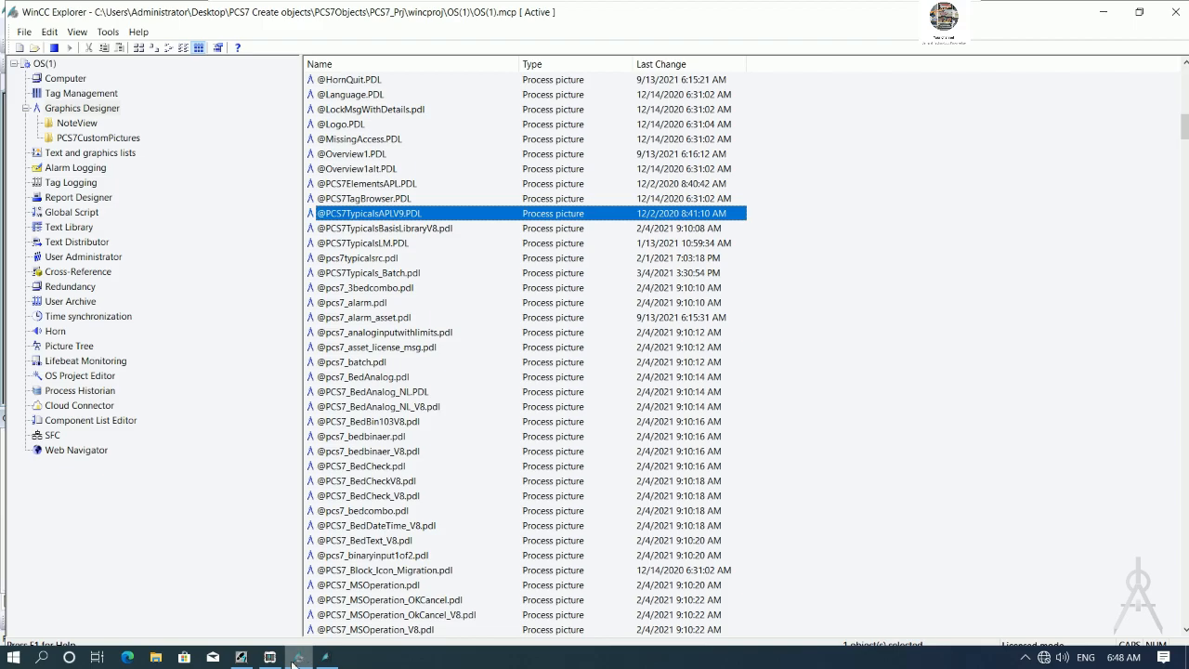
# - Insert a new CFC chart named MOTOR2 under PAGE1 in the plant hierarchy
pyautogui.click(241, 657)
pyautogui.click(718, 128)
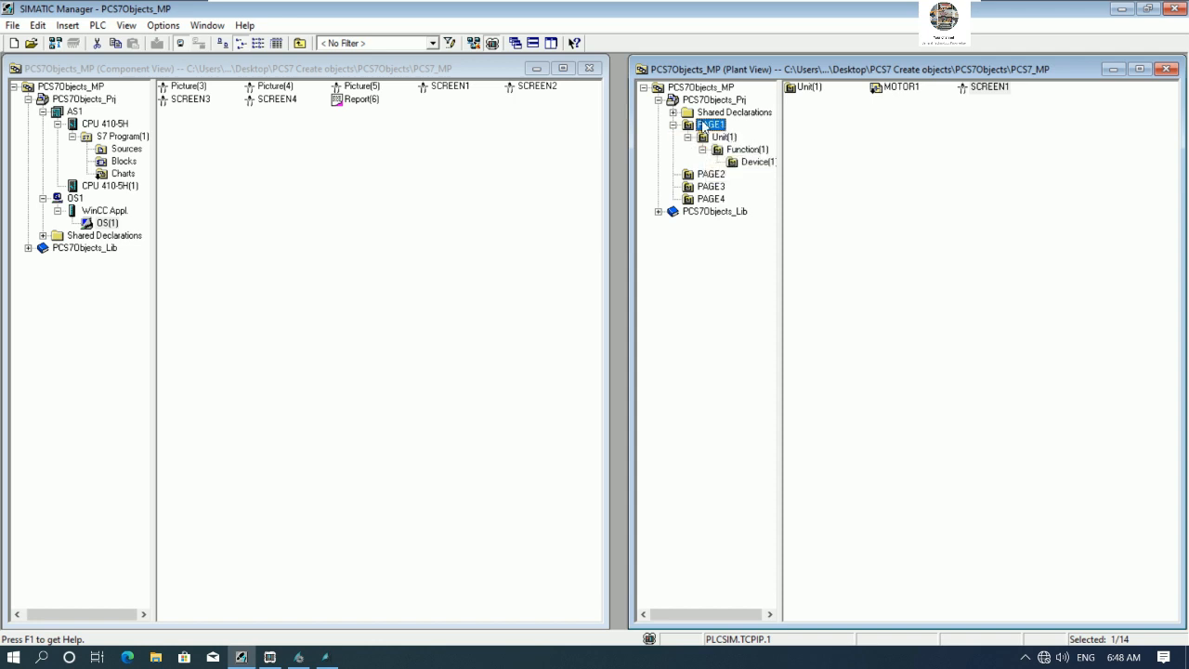
pyautogui.rightClick(713, 131)
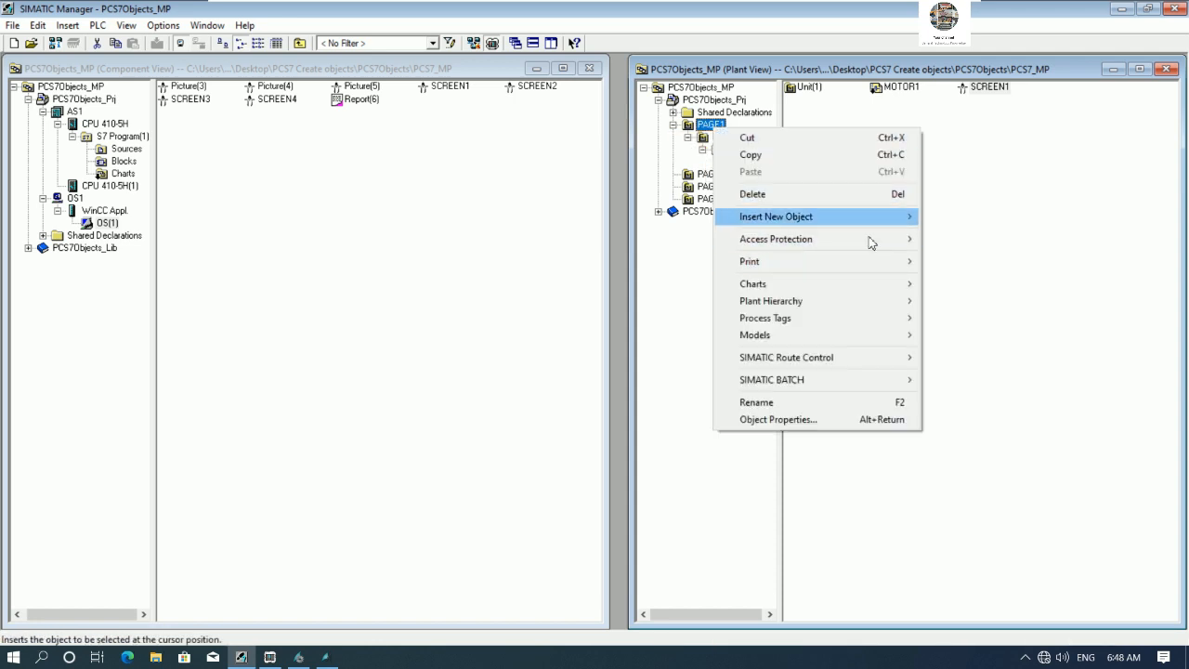
pyautogui.moveTo(887, 222)
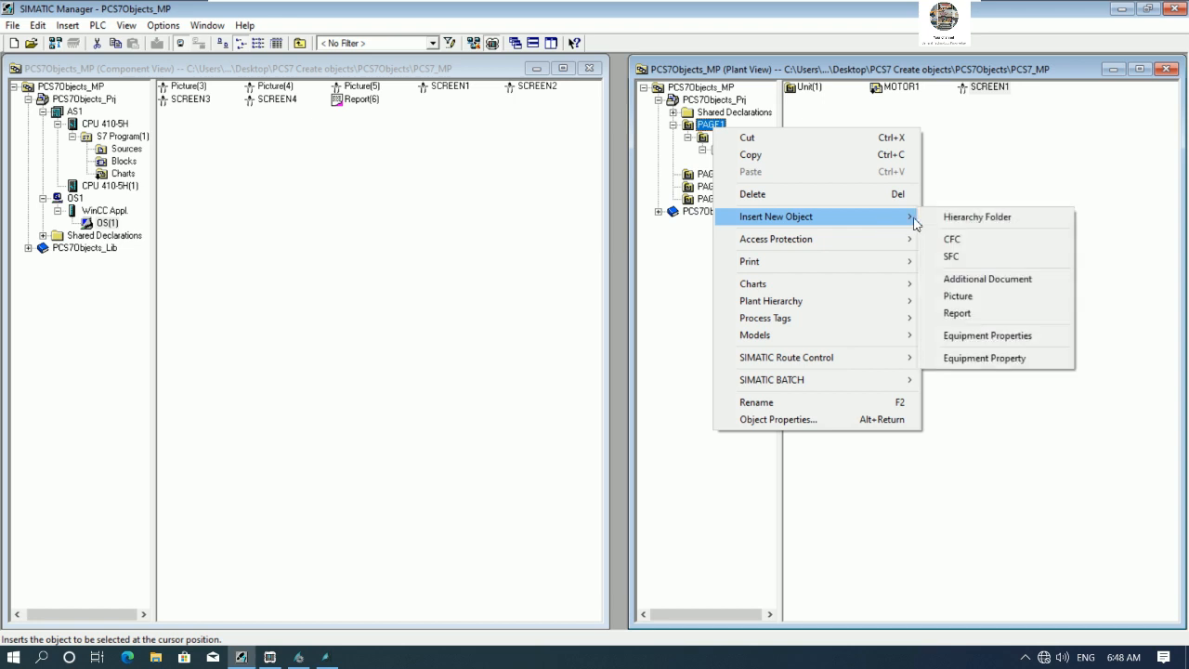
pyautogui.click(973, 245)
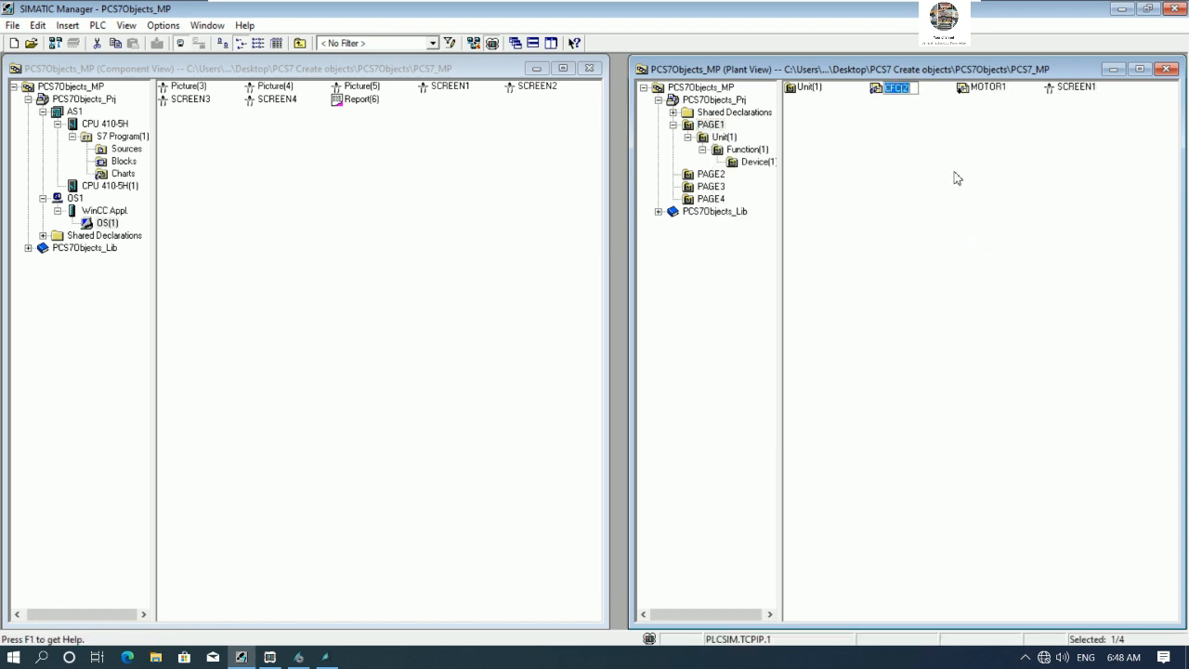
pyautogui.write('MOTOR2')
pyautogui.press('Return')
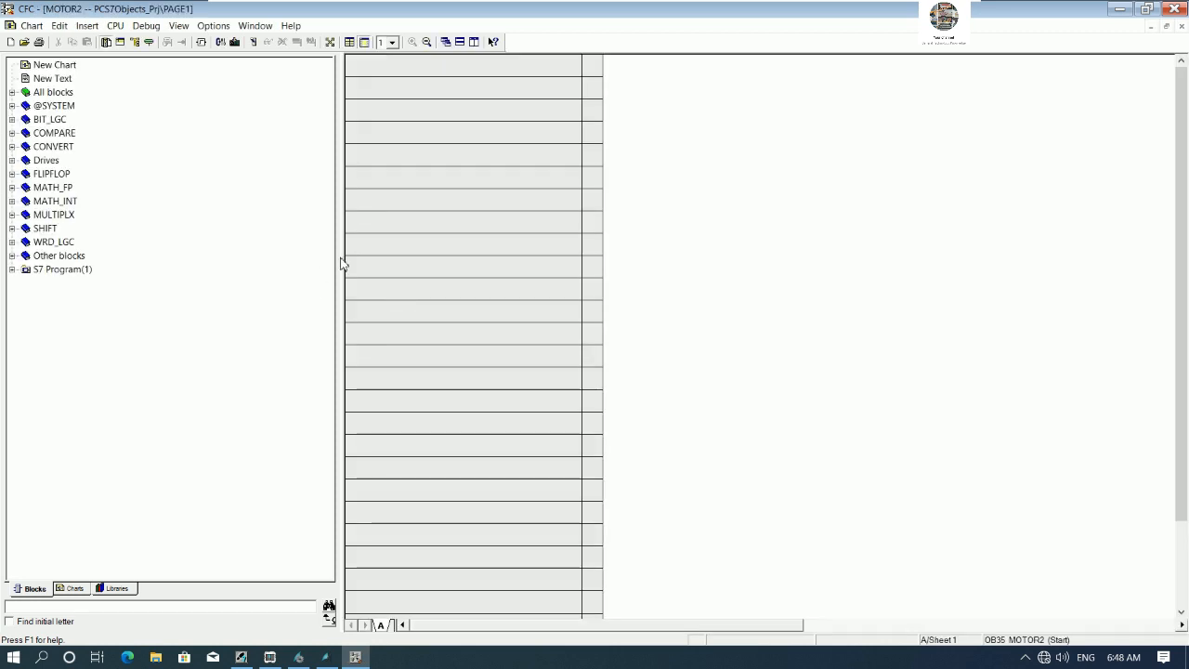
# - Place a MotRevL reversible motor block from the PCS 7 AP Library V91 Drives folder into the MOTOR2 chart
pyautogui.click(40, 163)
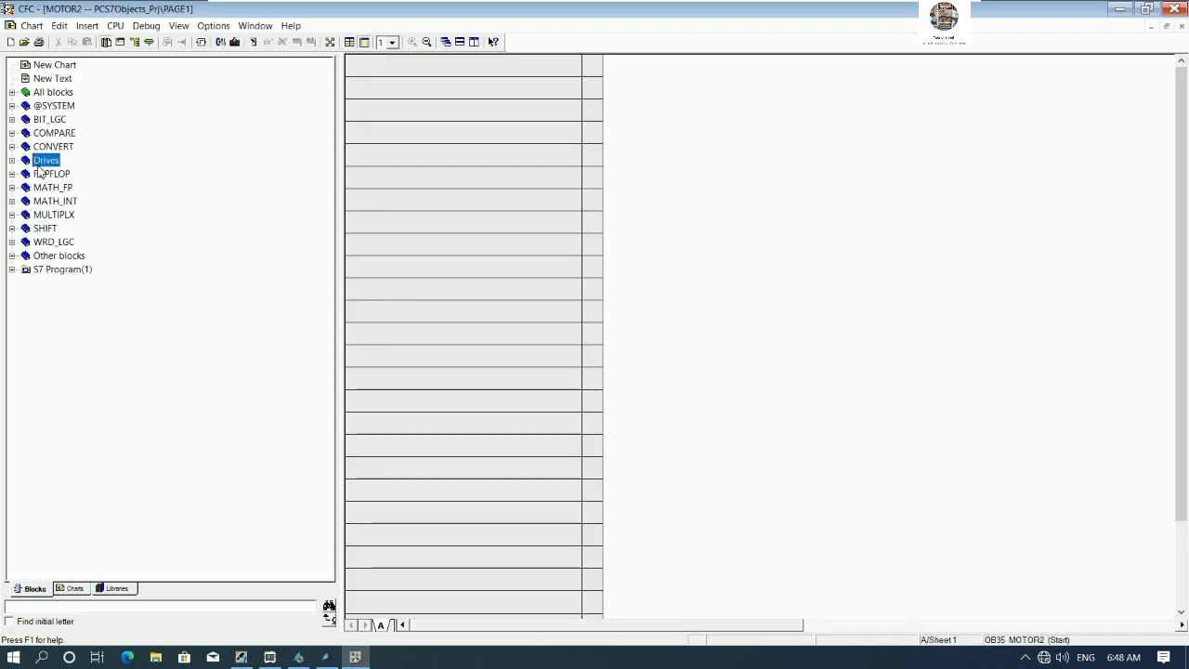
pyautogui.click(124, 589)
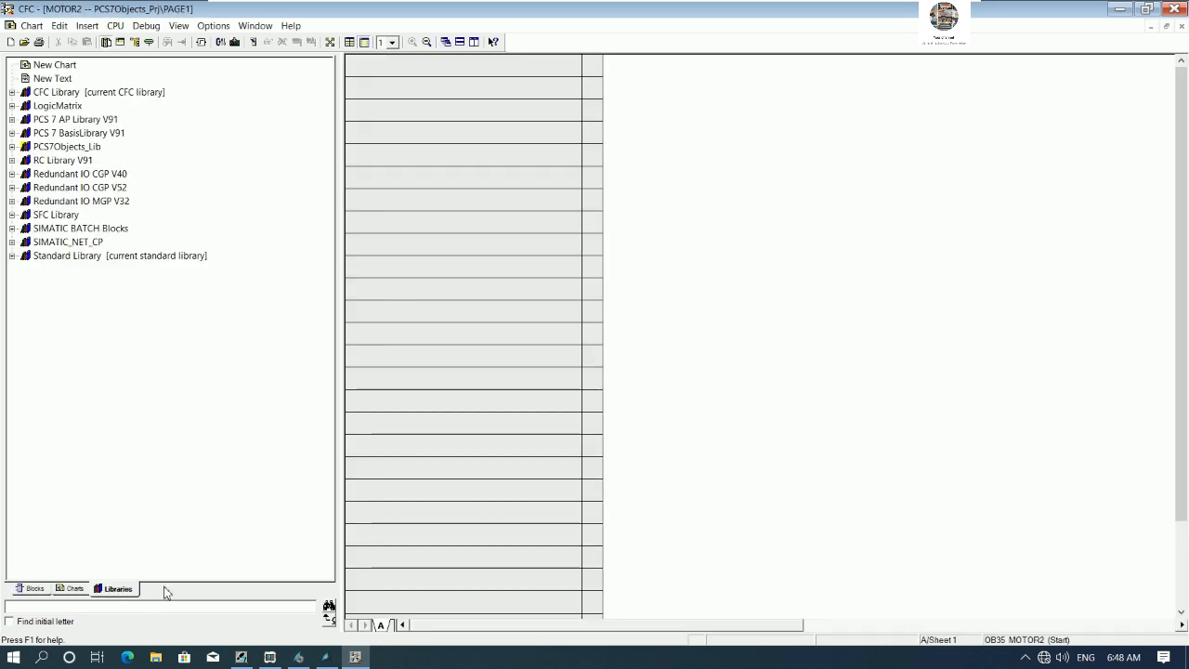
pyautogui.click(12, 120)
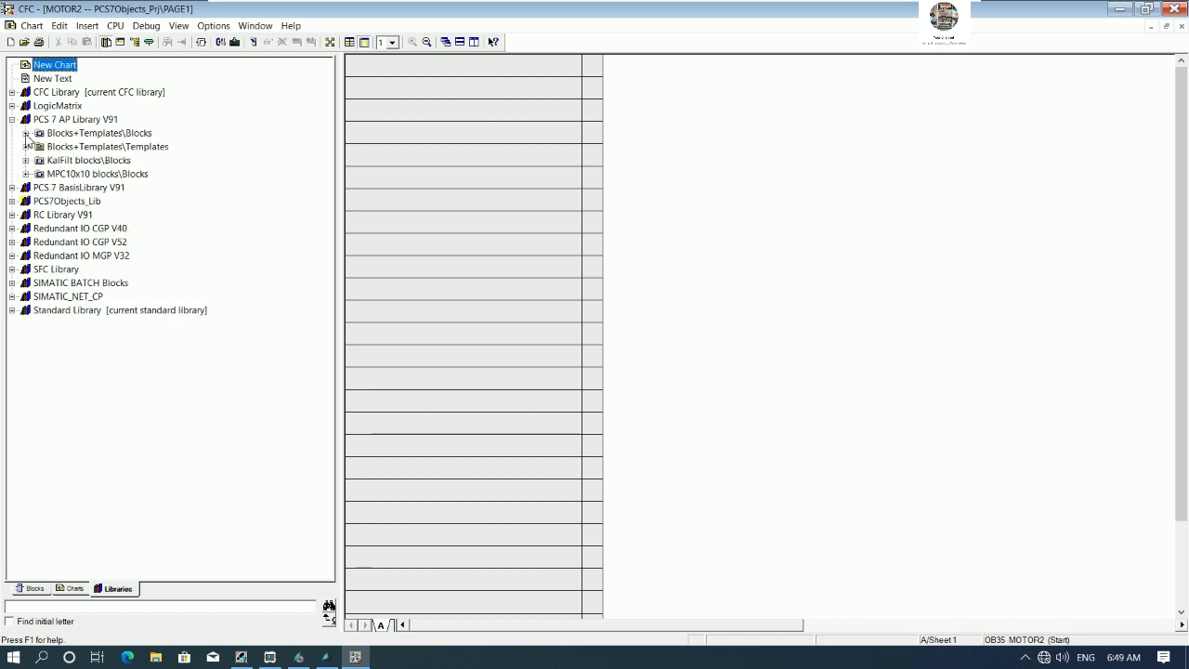
pyautogui.click(26, 132)
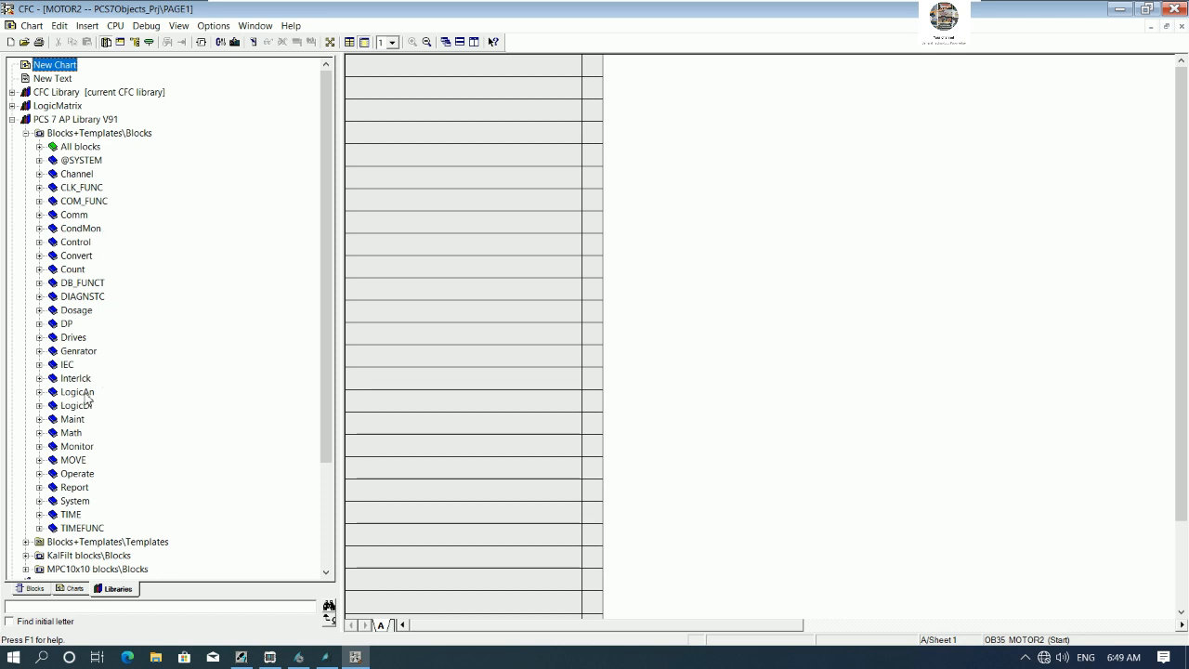
pyautogui.click(40, 338)
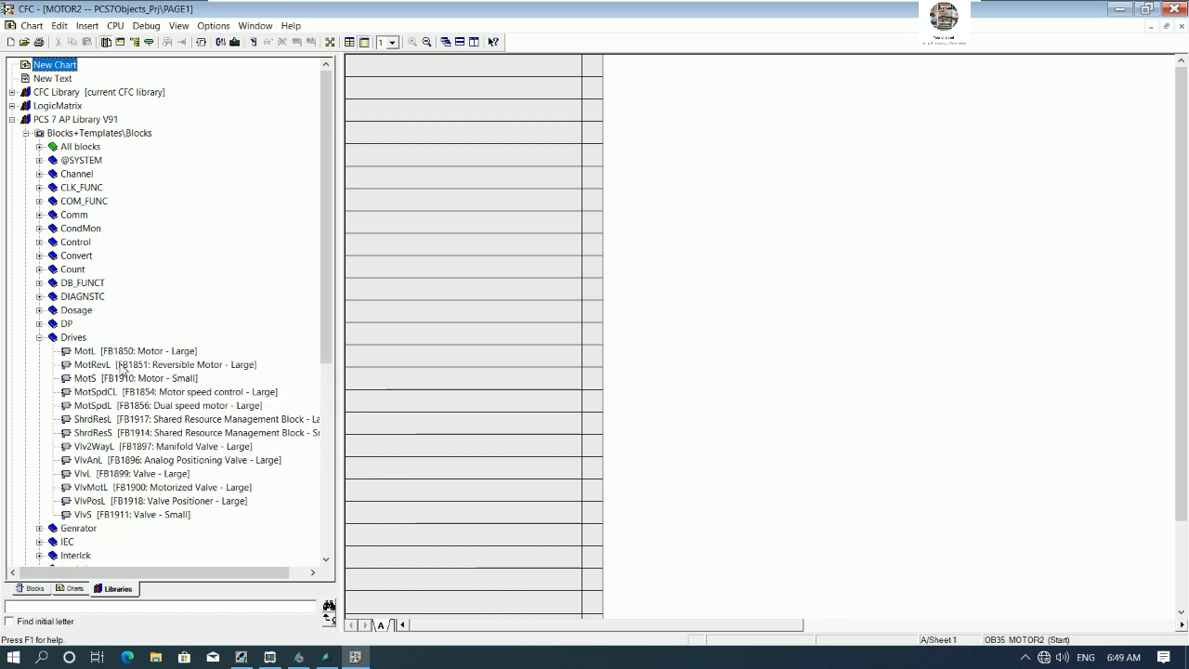
pyautogui.moveTo(122, 368); pyautogui.dragTo(987, 176)
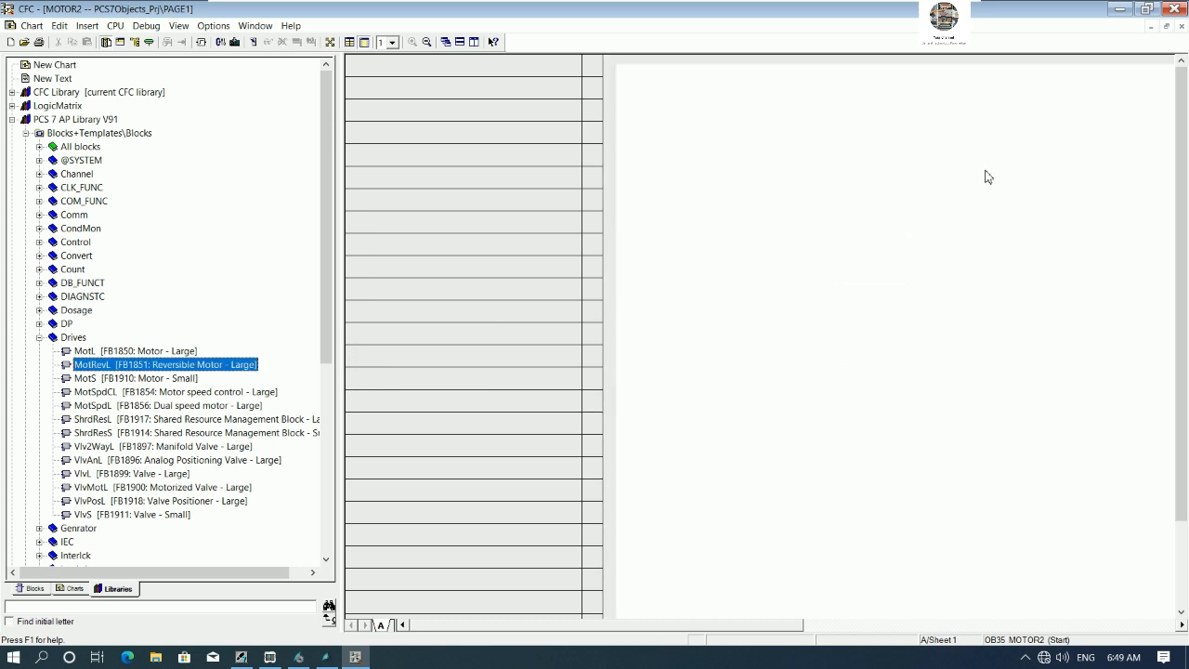
# - Open the block's properties and set its comment to MOTOR2 CONTROL REVERSIBLE
pyautogui.rightClick(974, 165)
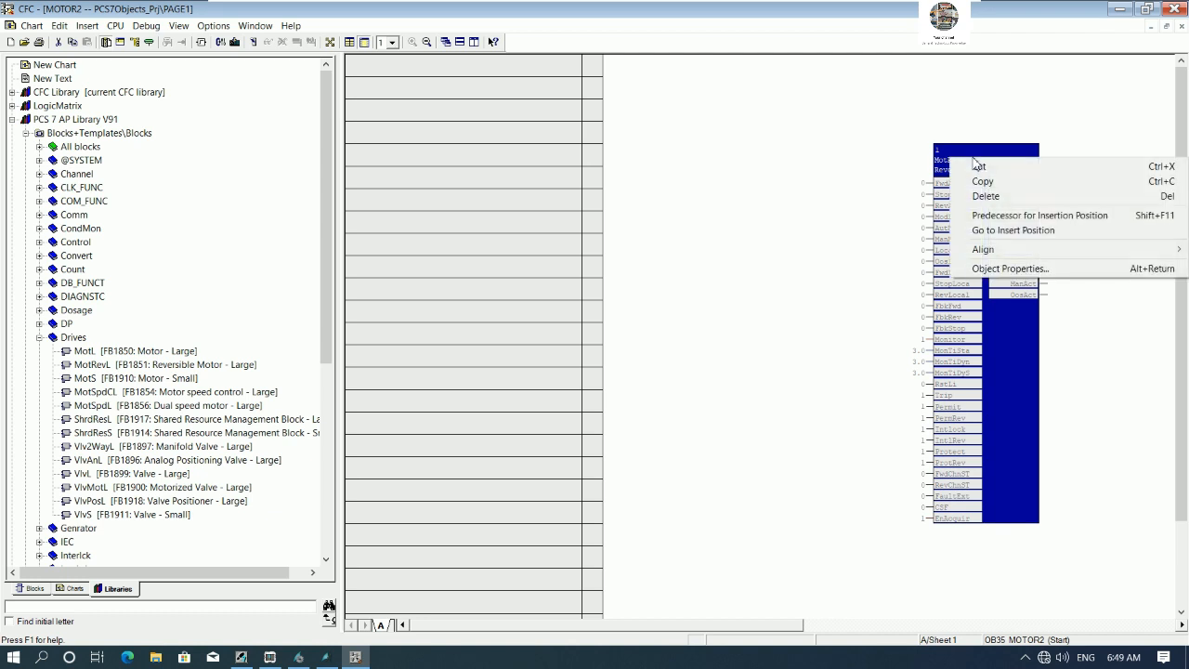
pyautogui.click(991, 270)
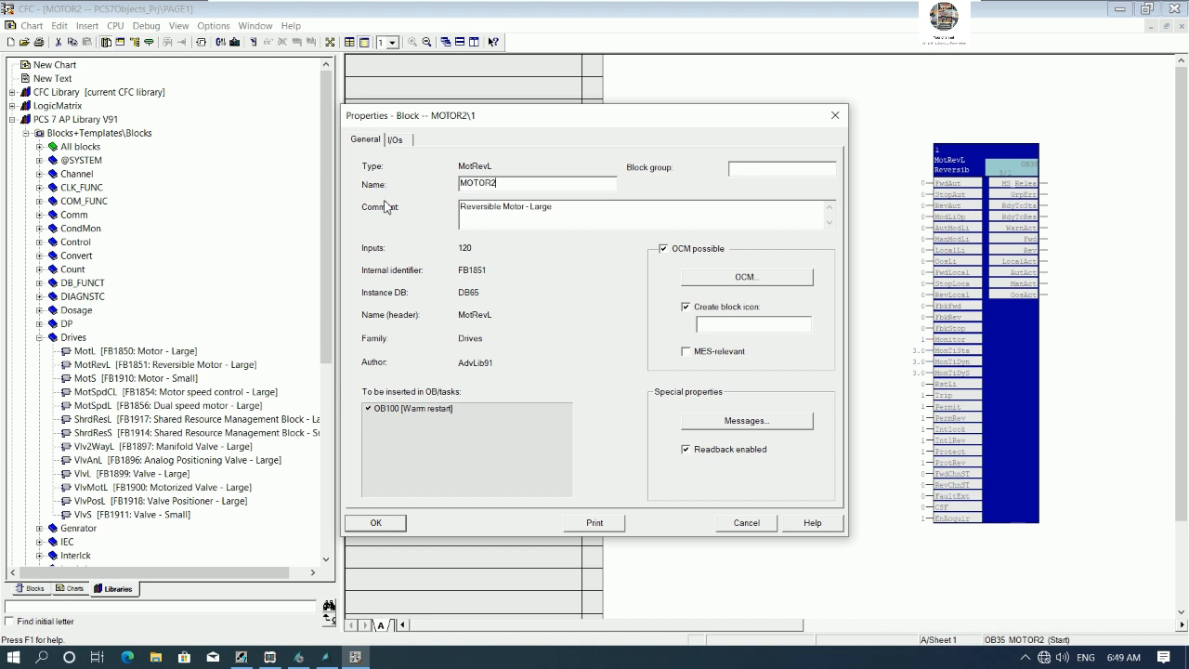
pyautogui.moveTo(579, 216); pyautogui.dragTo(423, 203)
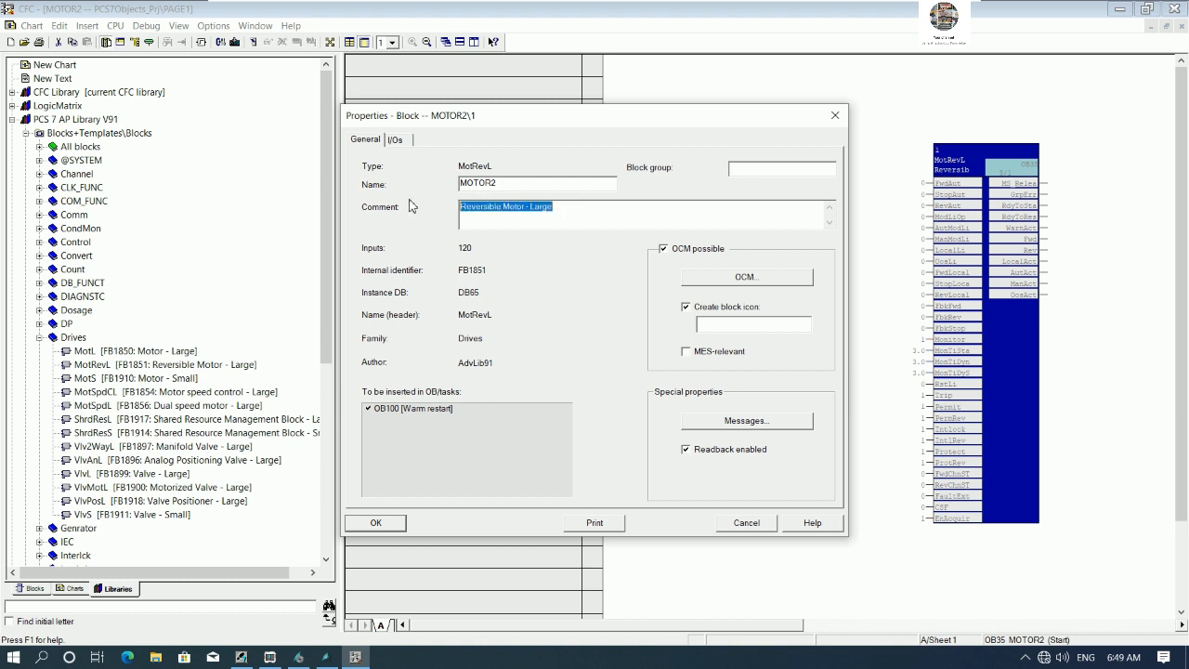
pyautogui.write('MOTOR2 CONTROL REVERSIBLE')
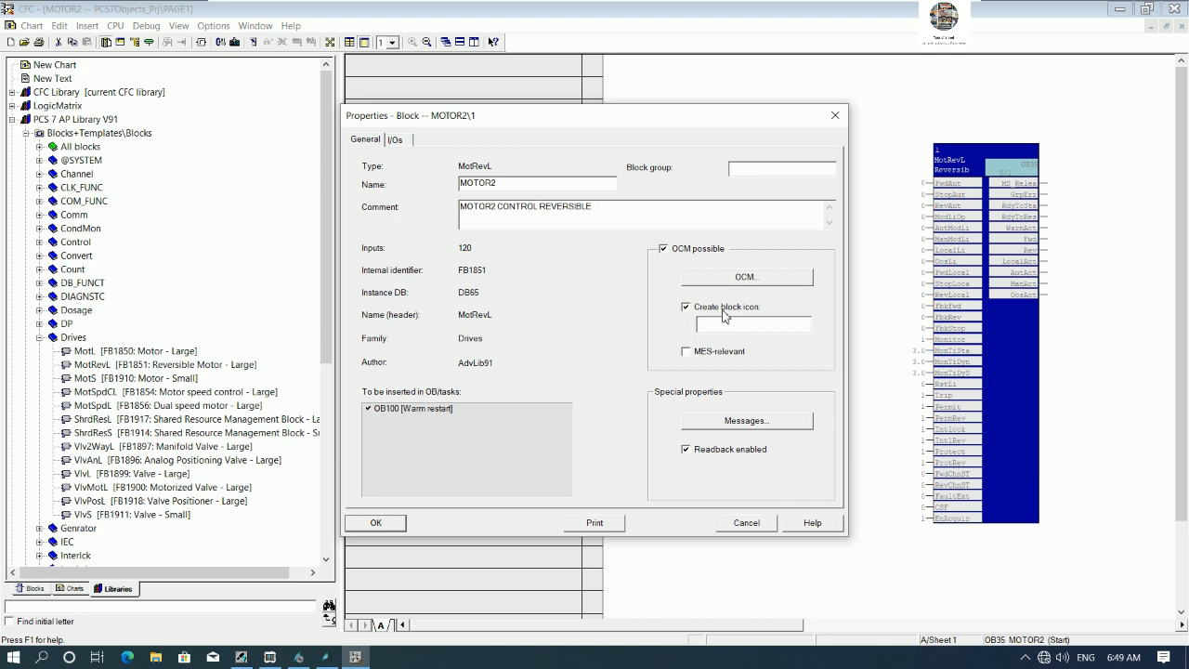
pyautogui.click(300, 663)
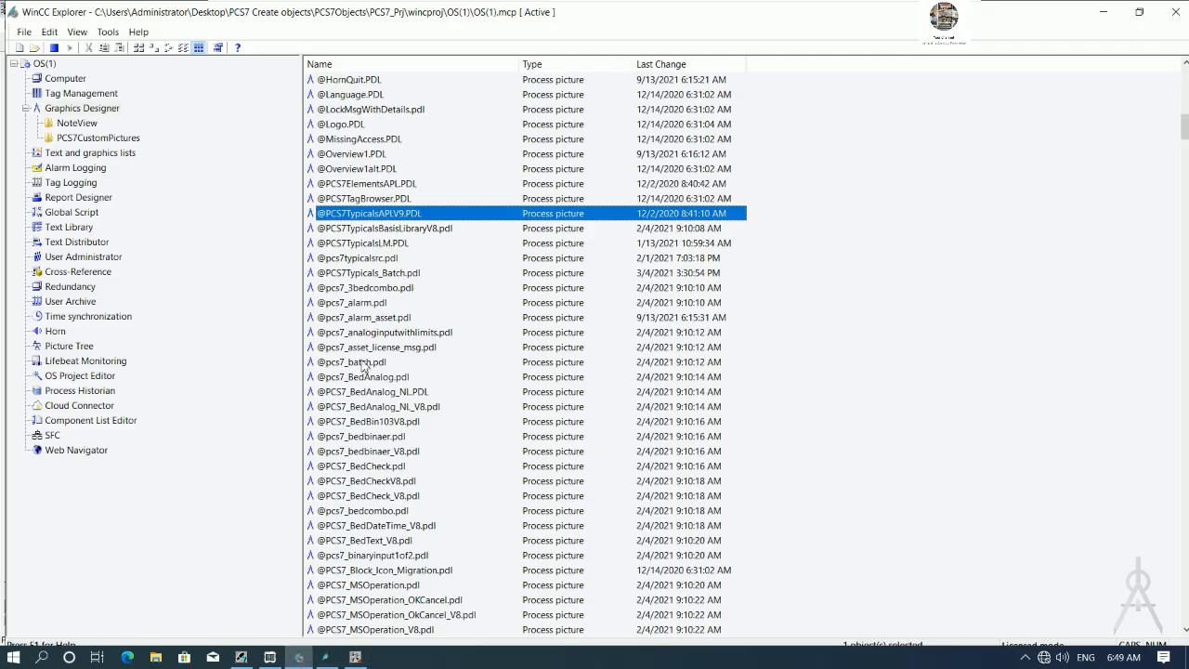
pyautogui.doubleClick(382, 215)
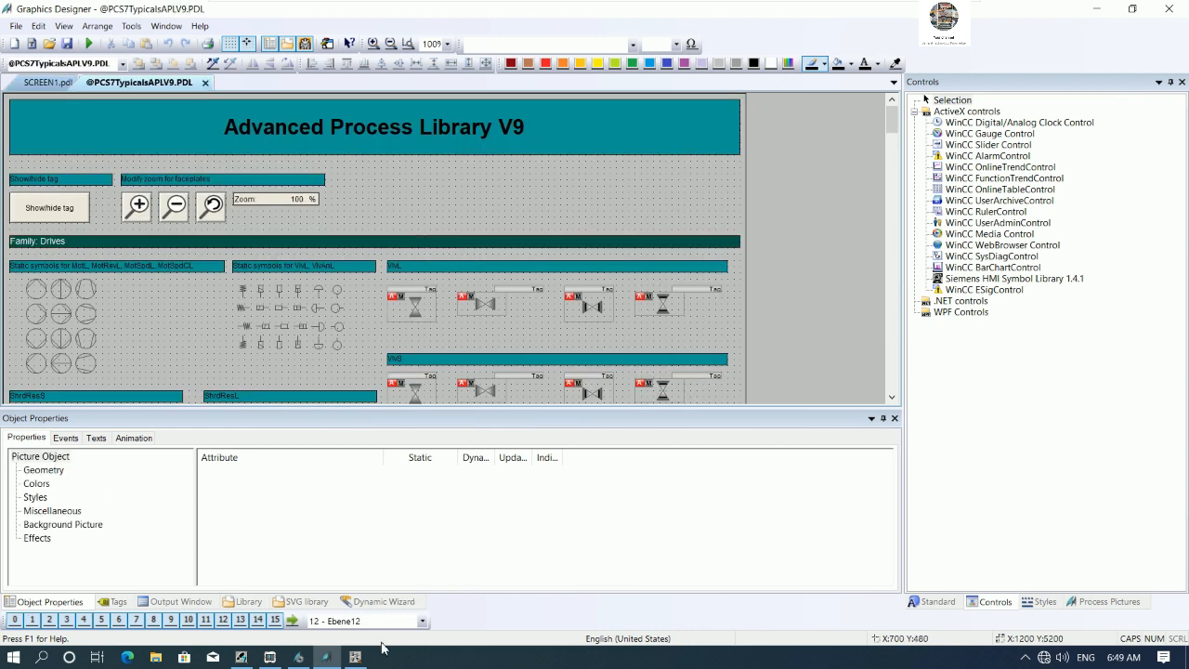
pyautogui.click(355, 656)
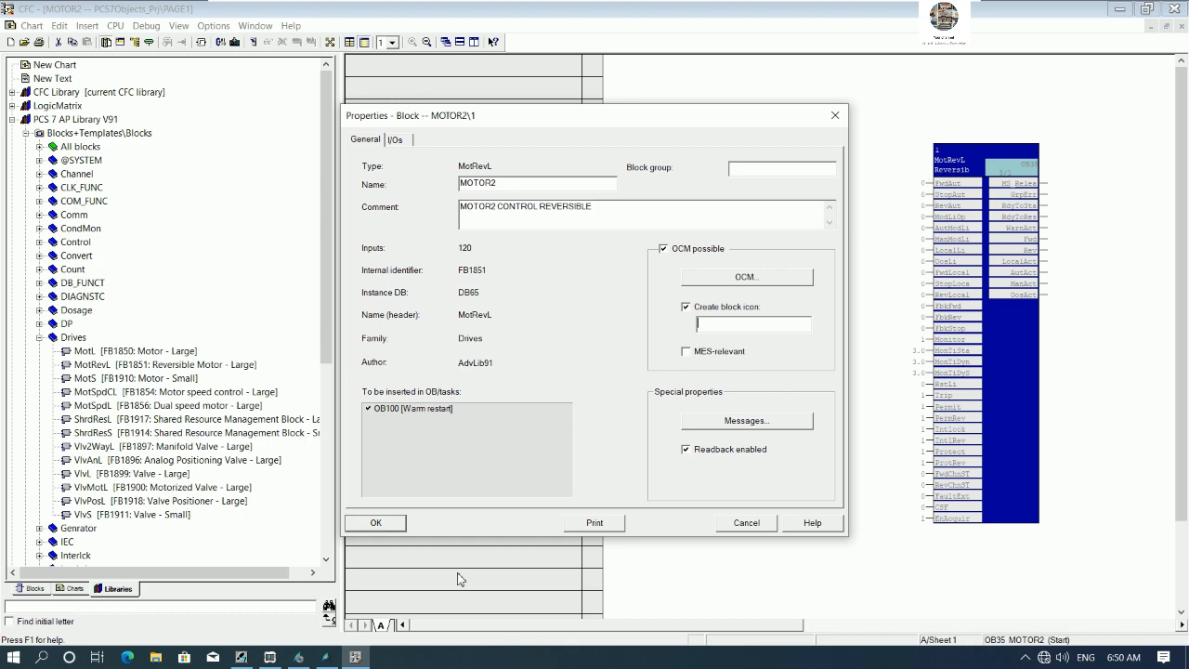
pyautogui.click(325, 657)
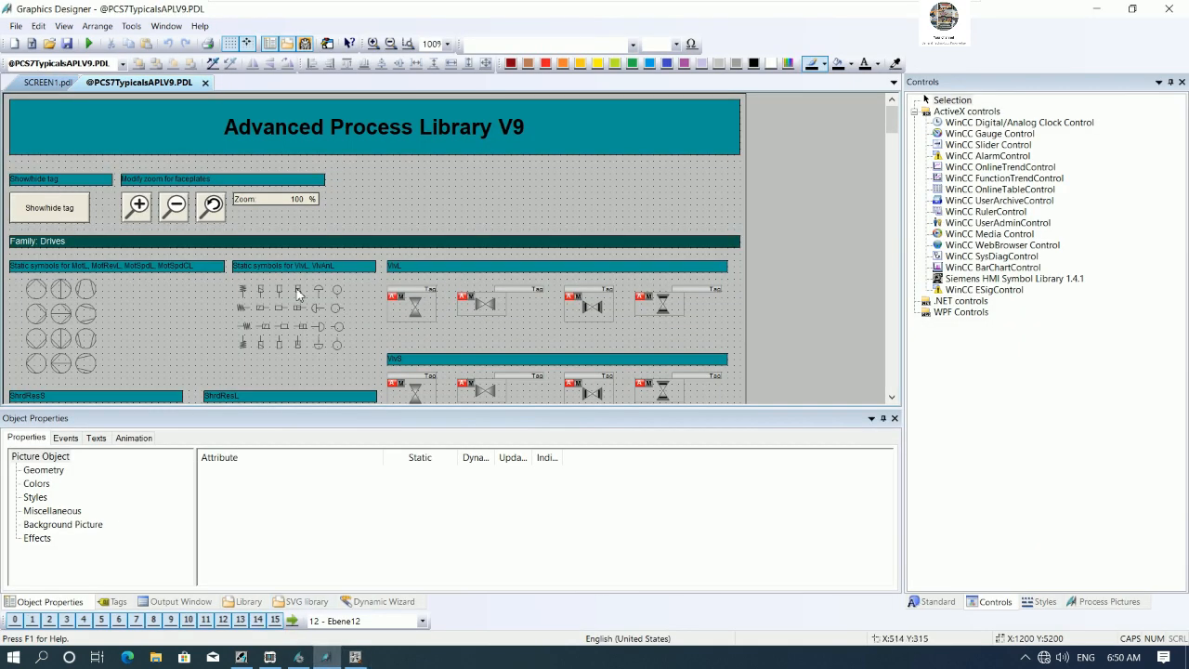
# - Examine the MotRevL block icon variants in the typicals picture and the System properties of MotRevL3
pyautogui.scroll(-1, 343, 288)
pyautogui.scroll(-10, 375, 271)
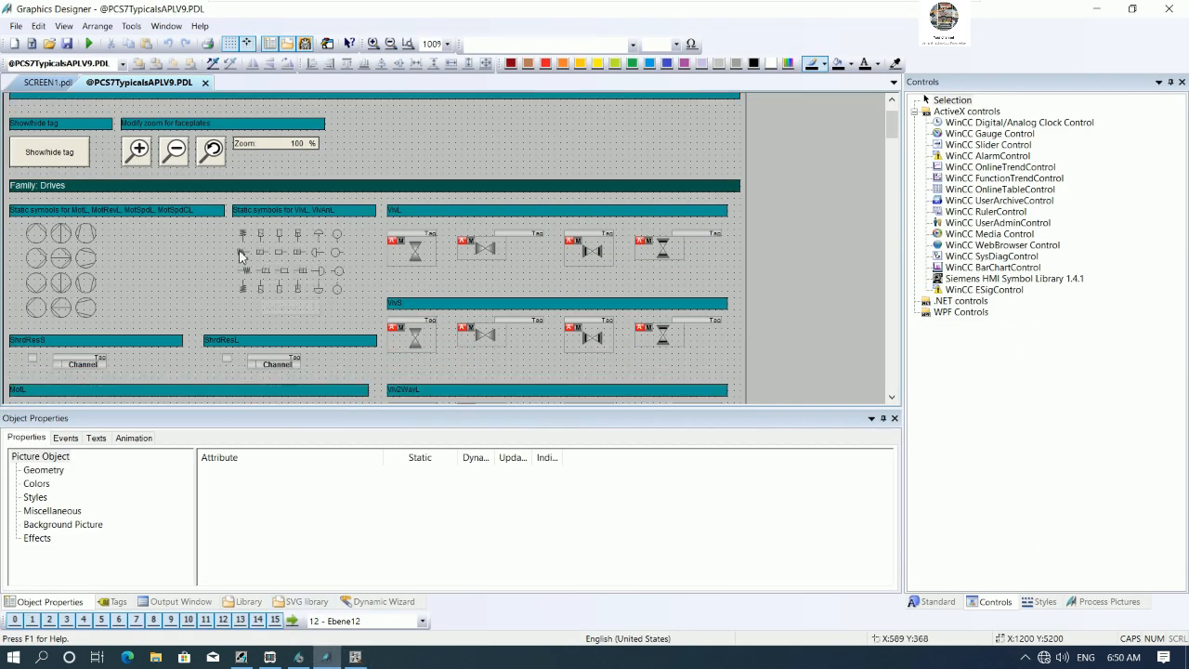
pyautogui.scroll(-6, 135, 278)
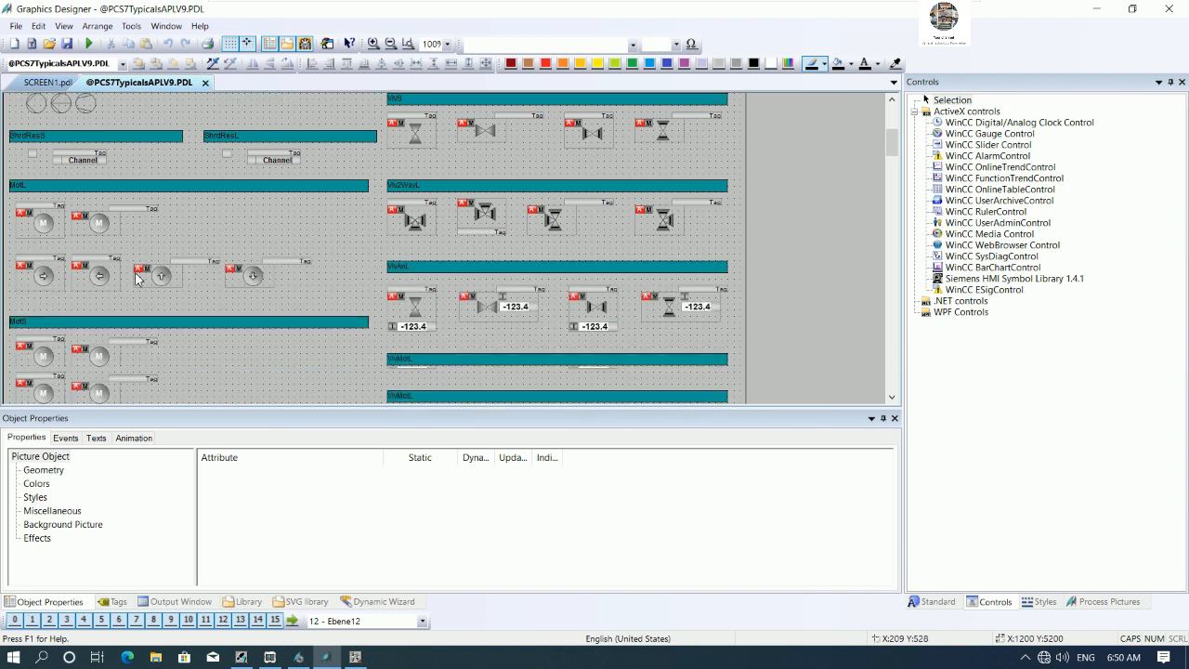
pyautogui.scroll(-10, 151, 274)
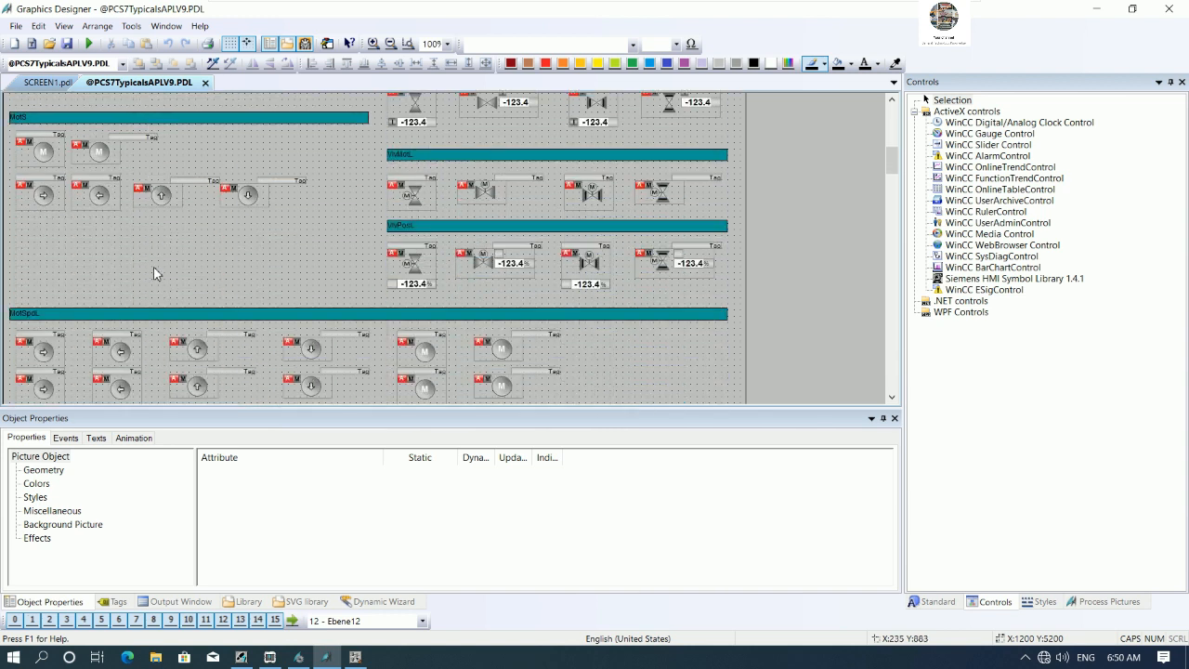
pyautogui.scroll(-5, 153, 272)
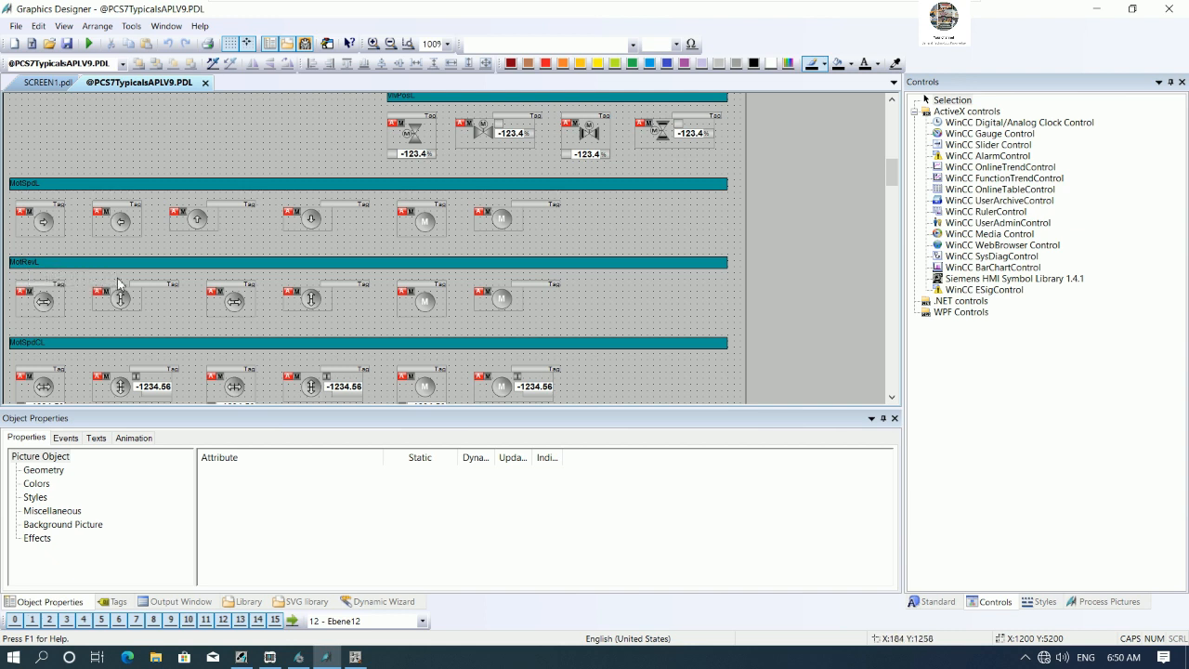
pyautogui.click(56, 307)
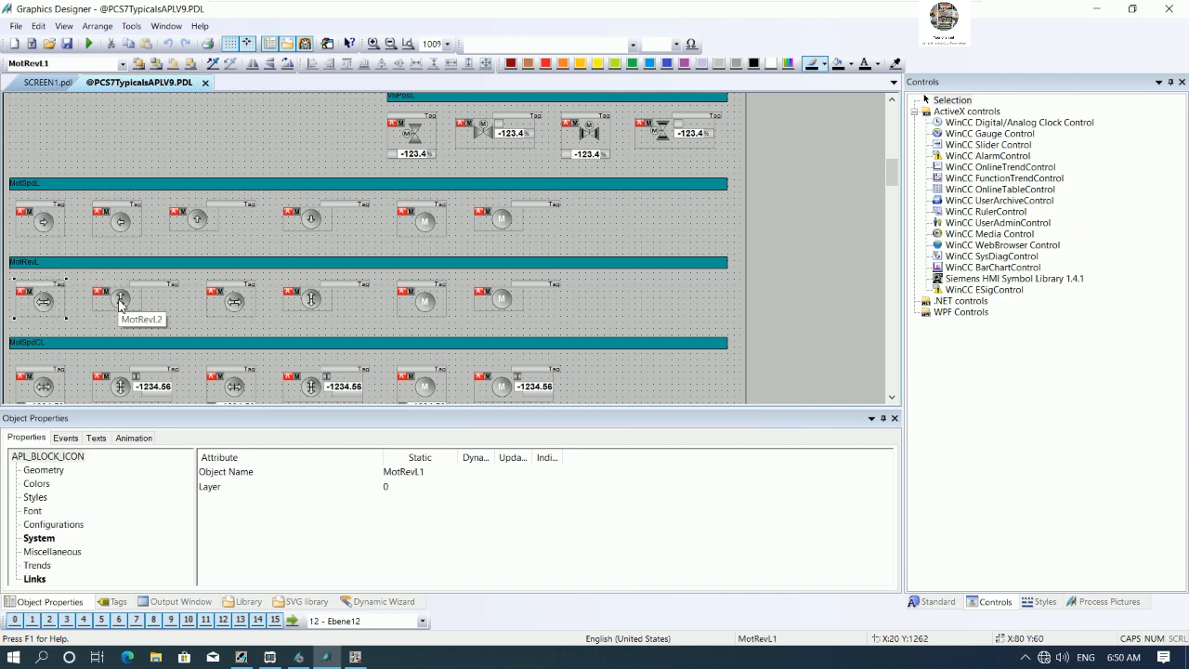
pyautogui.click(316, 302)
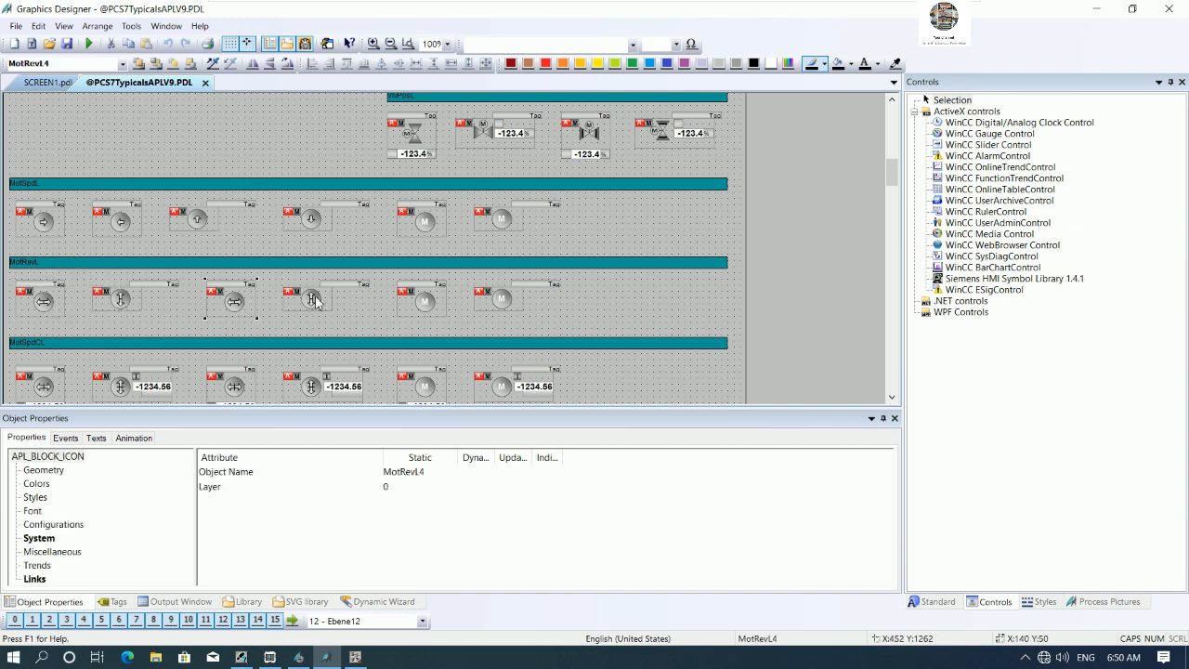
pyautogui.click(516, 307)
pyautogui.click(239, 306)
pyautogui.click(56, 538)
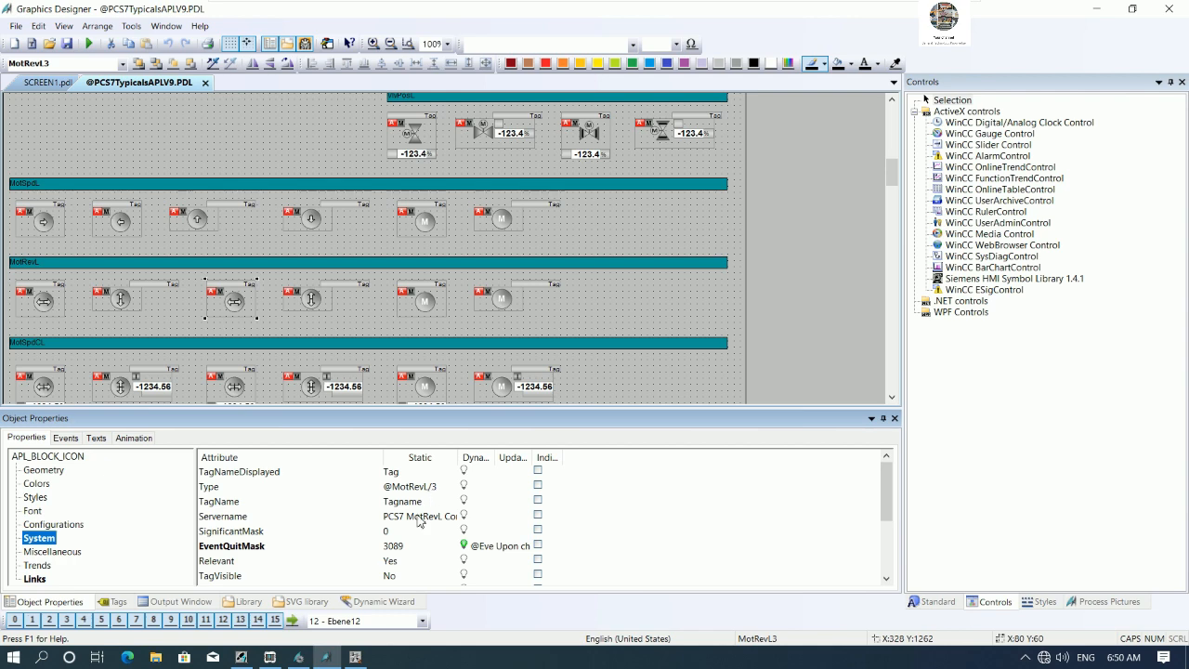
# - Confirm the MOTOR2 block properties and compile the chart changes, then minimize the CFC editor
pyautogui.click(355, 656)
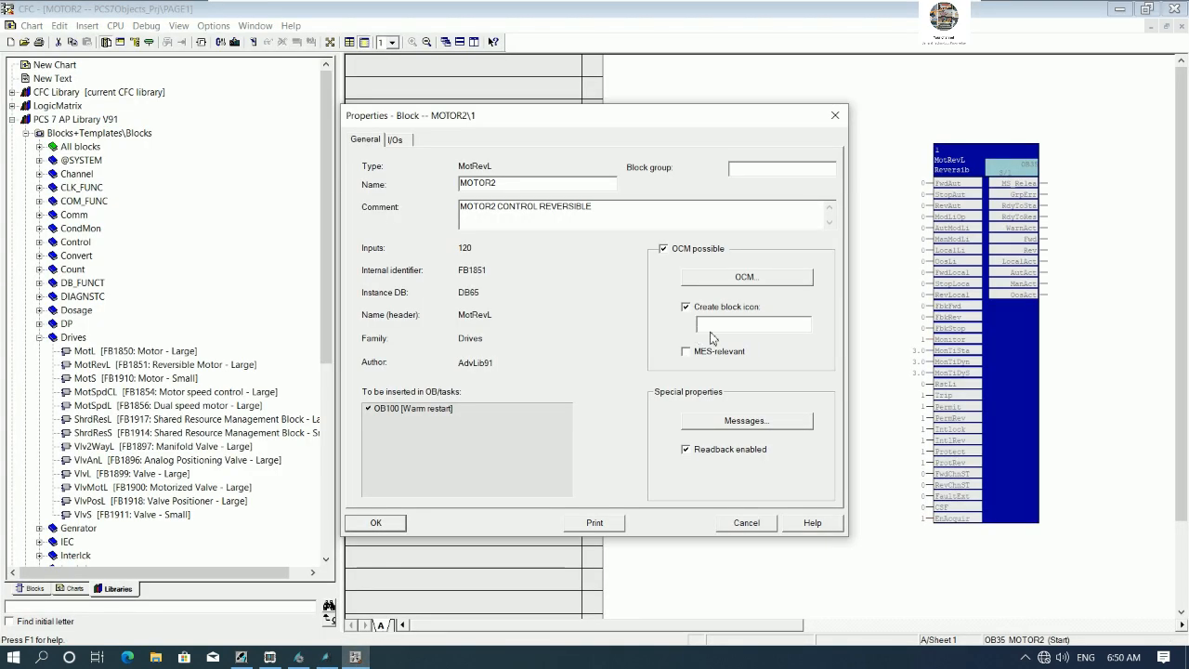
pyautogui.click(376, 522)
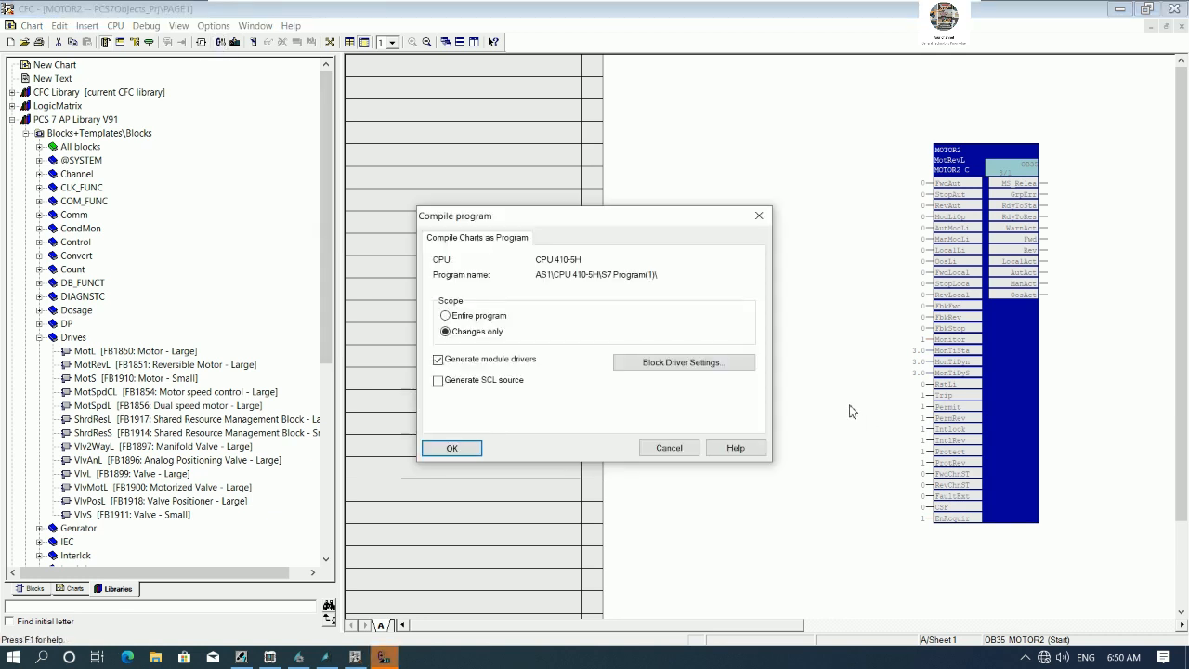
pyautogui.click(451, 448)
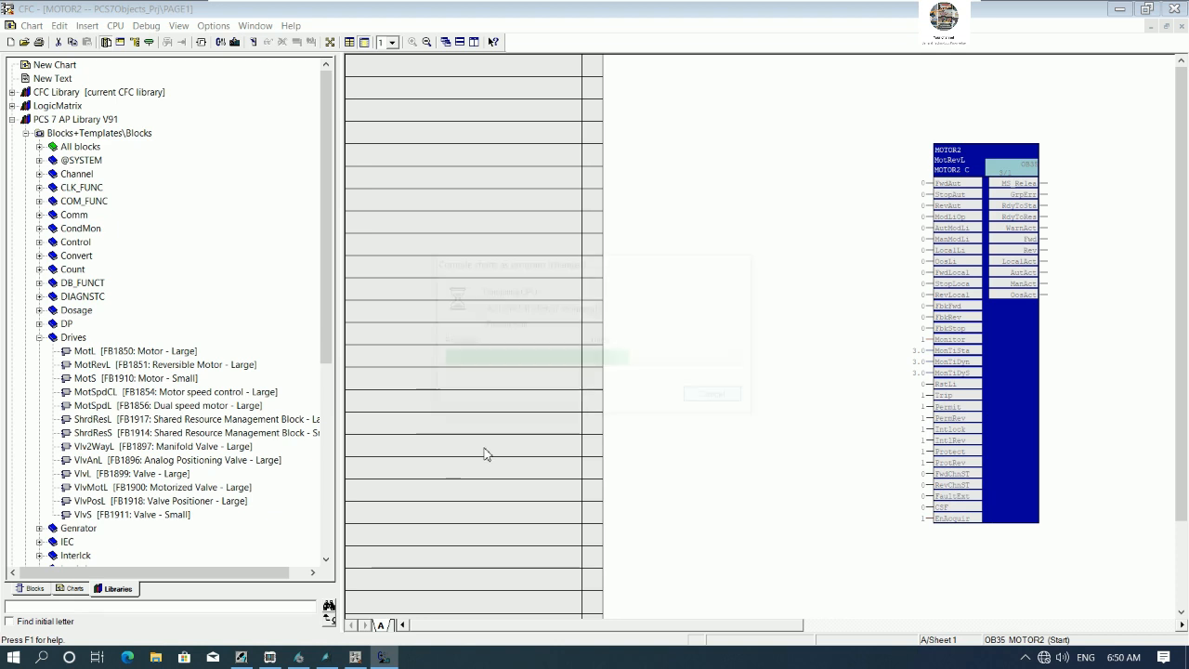
pyautogui.click(403, 490)
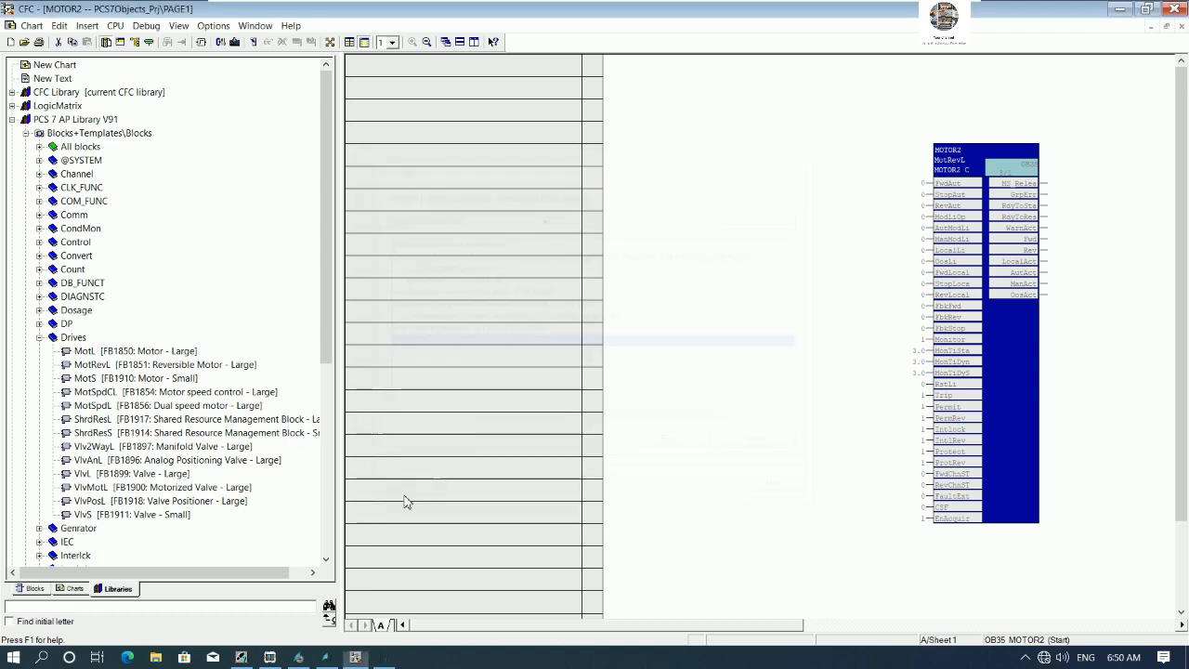
pyautogui.click(1121, 8)
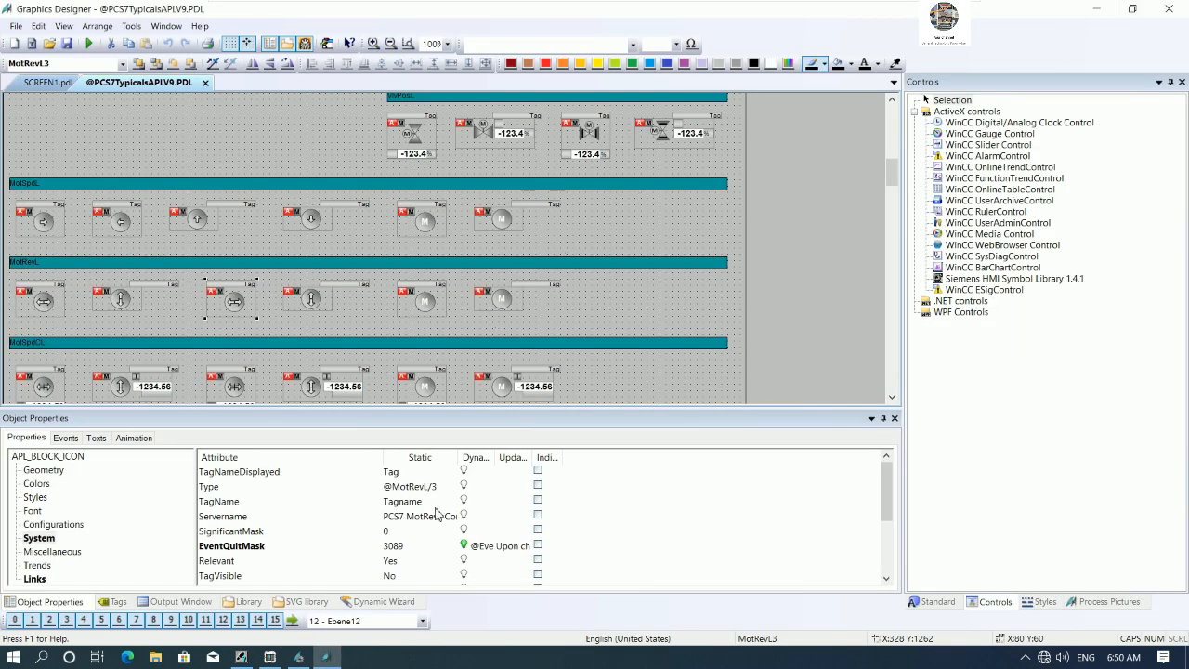
# - Compile the changed charts of the S7 program, limiting the scope to changes only with module drivers generated
pyautogui.click(243, 658)
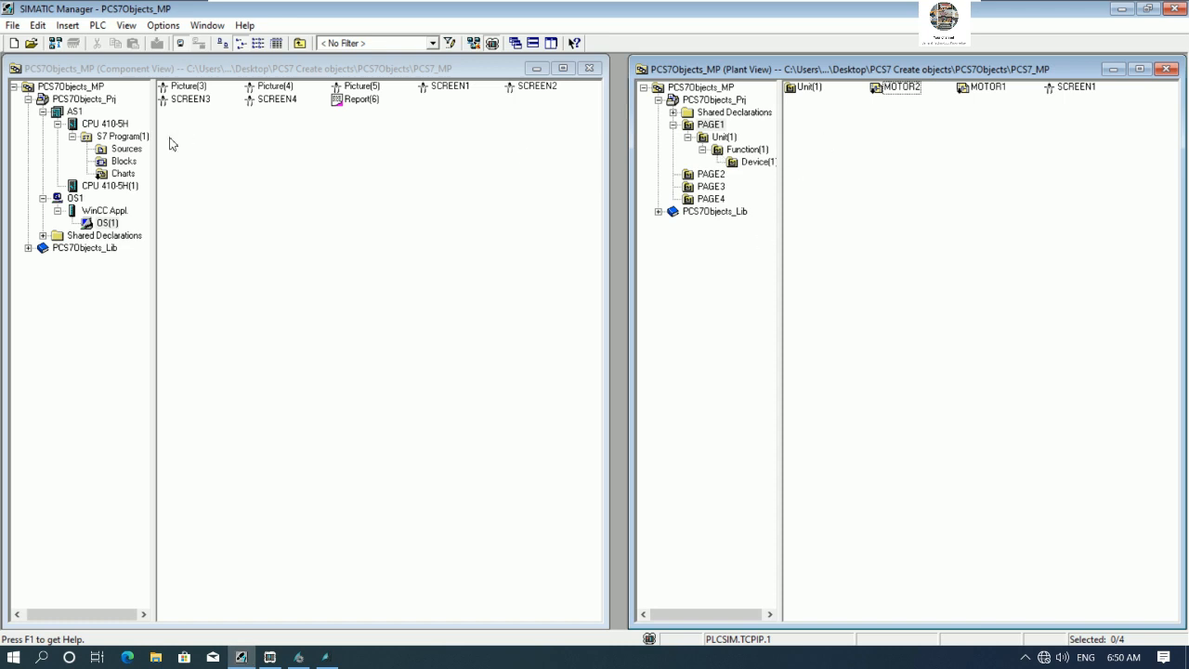
pyautogui.click(122, 173)
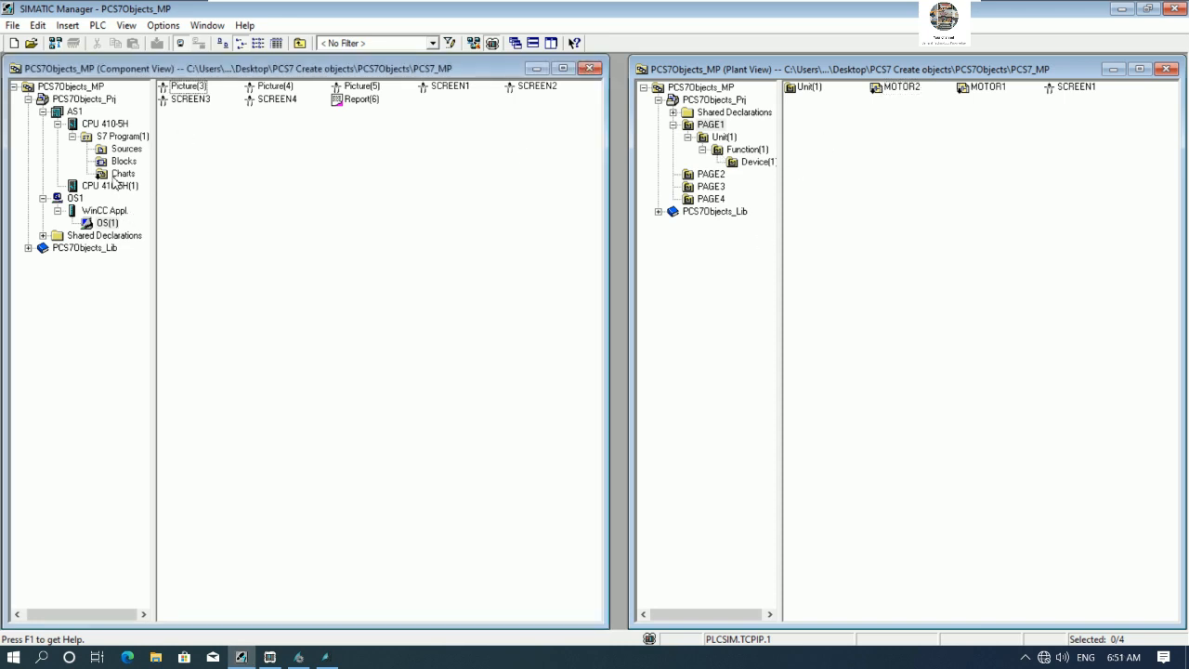
pyautogui.rightClick(122, 173)
pyautogui.click(185, 347)
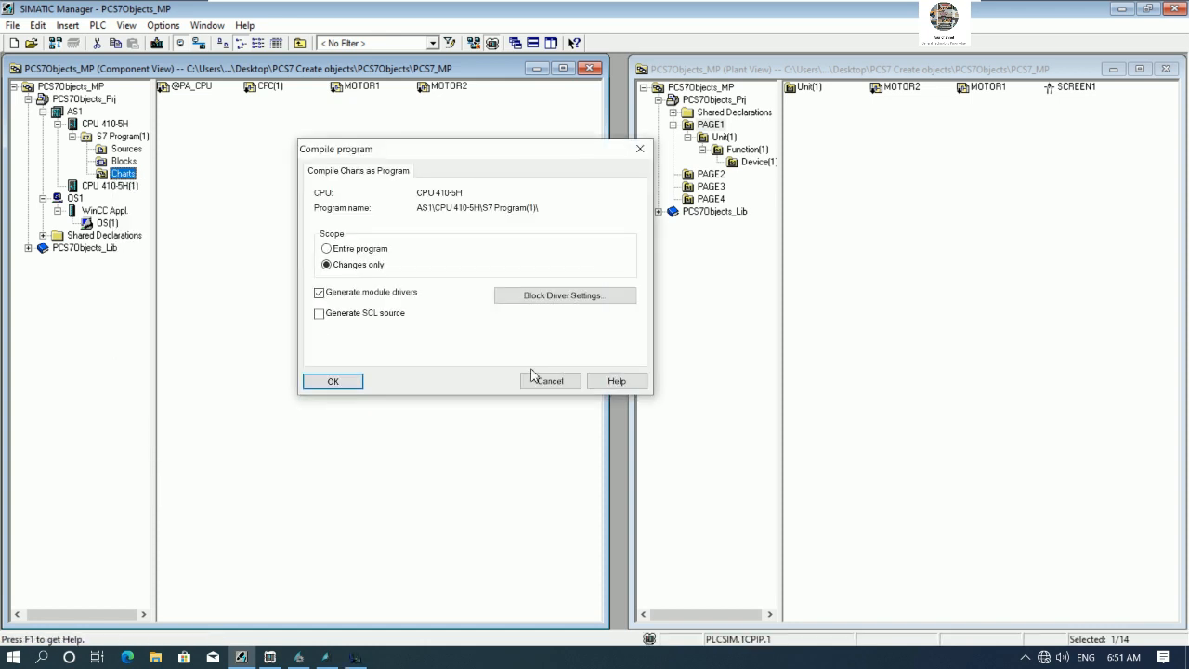
pyautogui.click(333, 380)
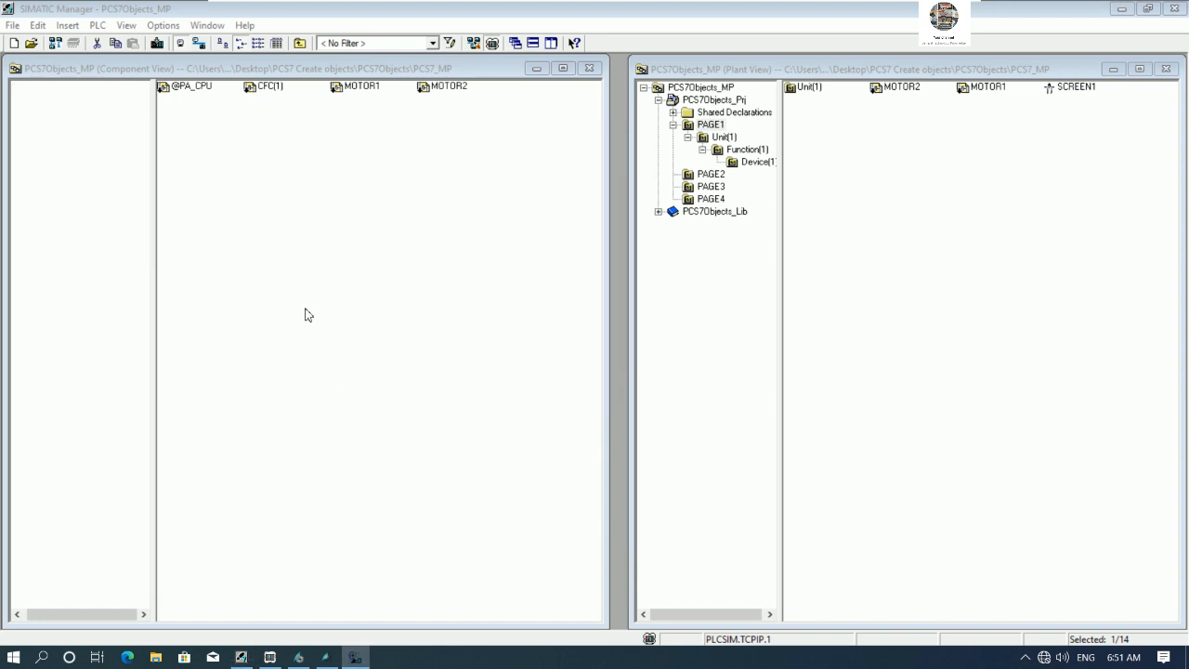
pyautogui.click(298, 428)
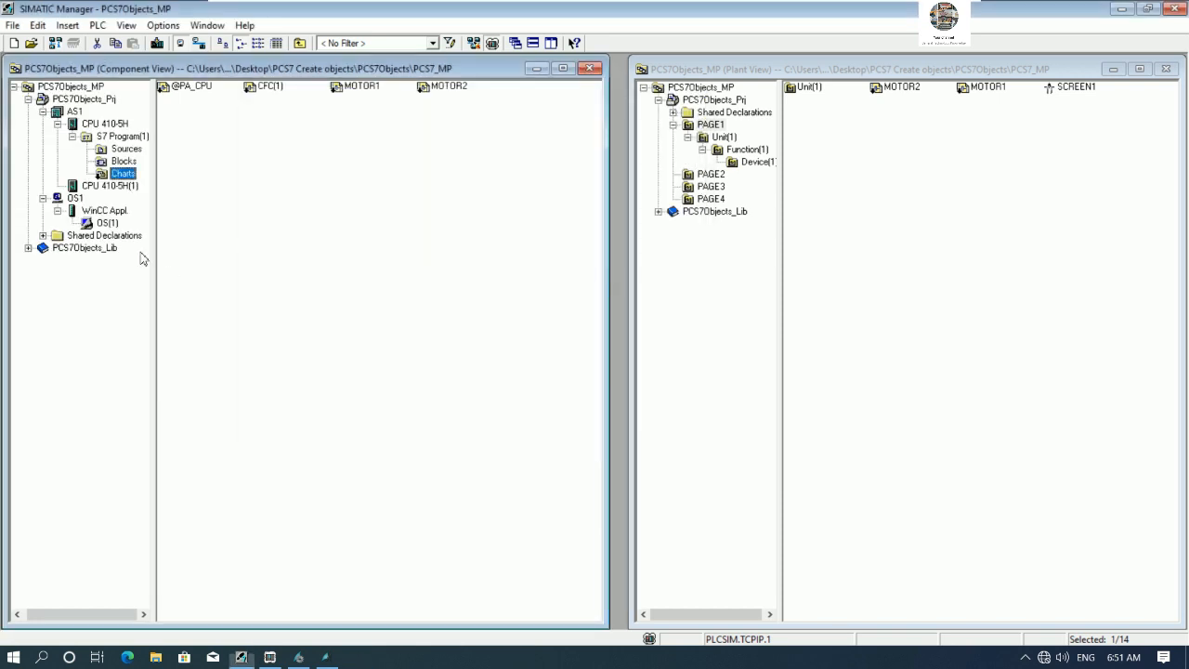
# - Compile the OS(1) station through the wizard with tags, messages and picture tree, changes only
pyautogui.rightClick(109, 223)
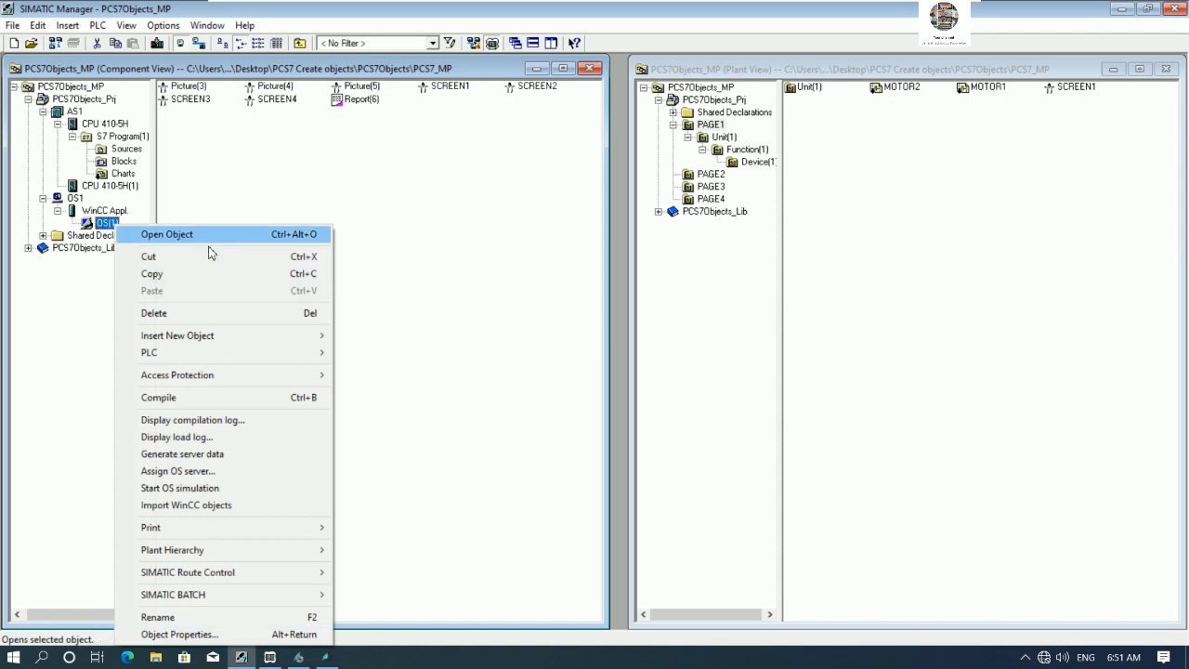
pyautogui.click(204, 398)
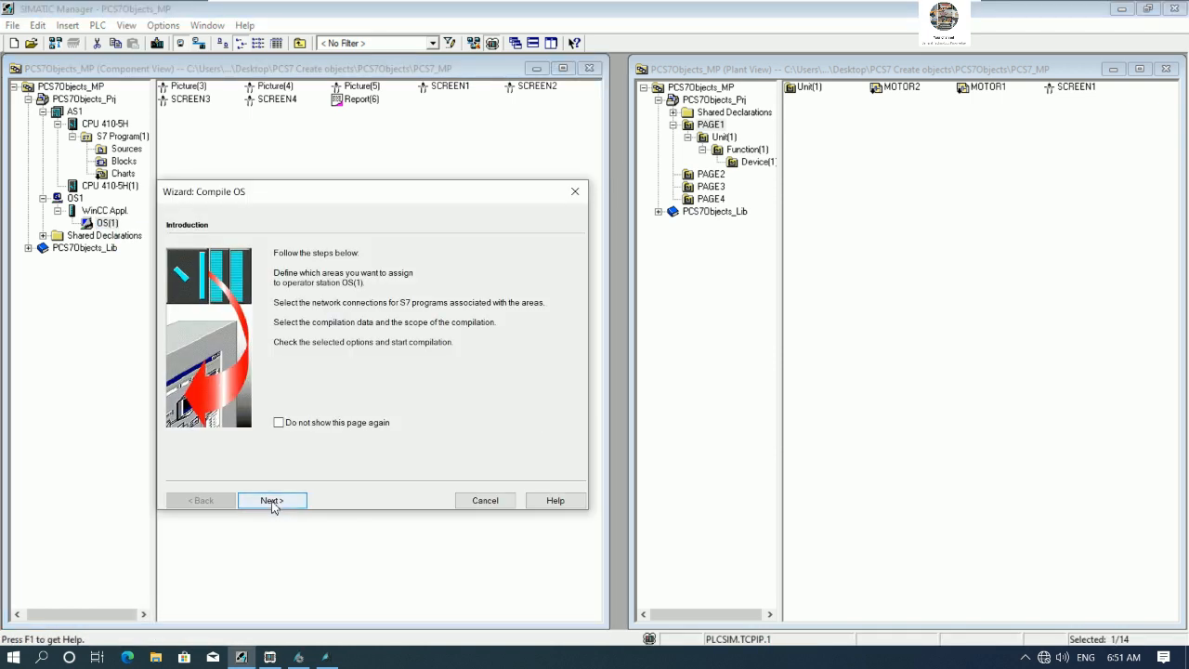
pyautogui.click(272, 502)
pyautogui.click(271, 501)
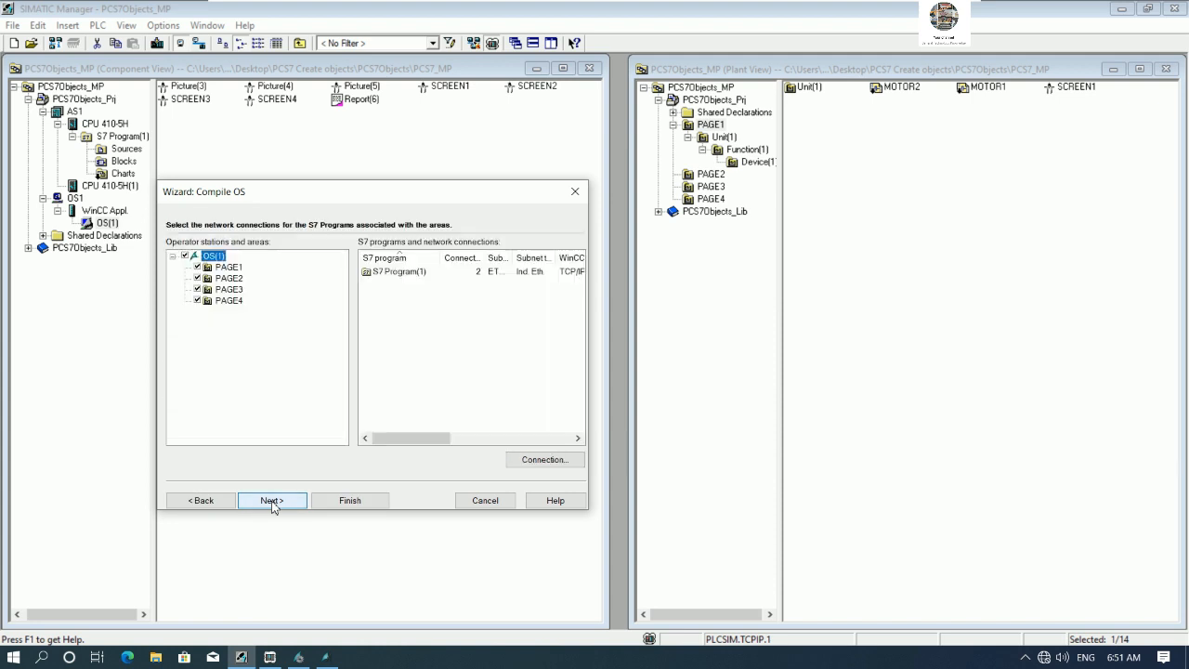
pyautogui.click(272, 502)
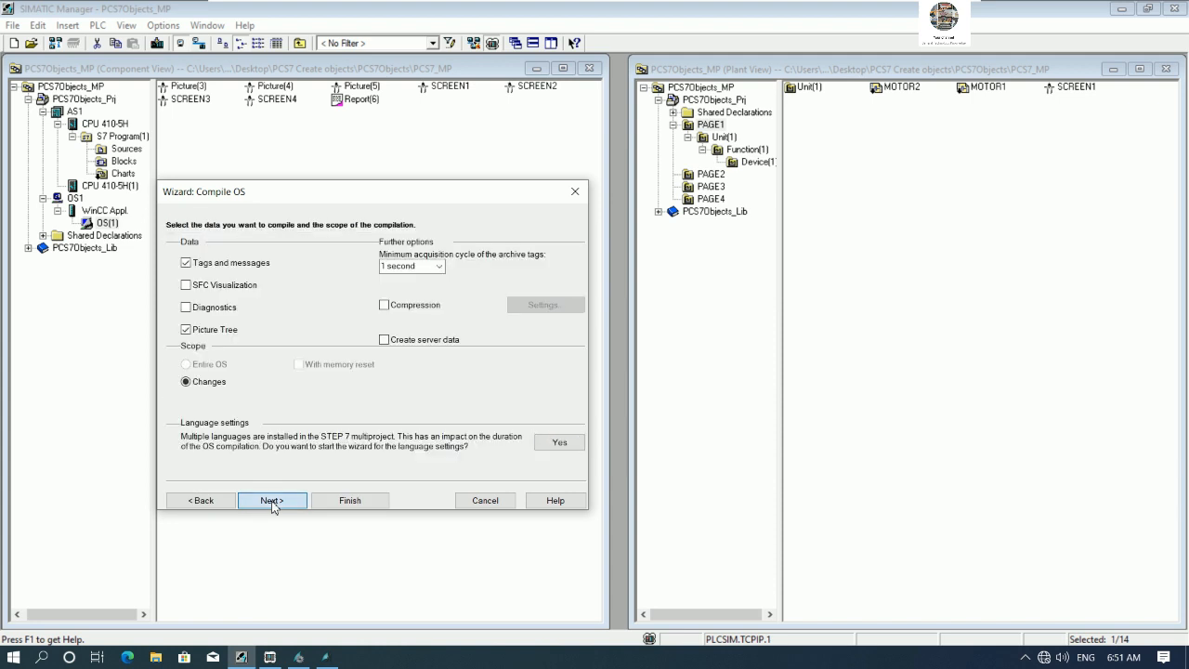
pyautogui.click(272, 501)
pyautogui.click(314, 500)
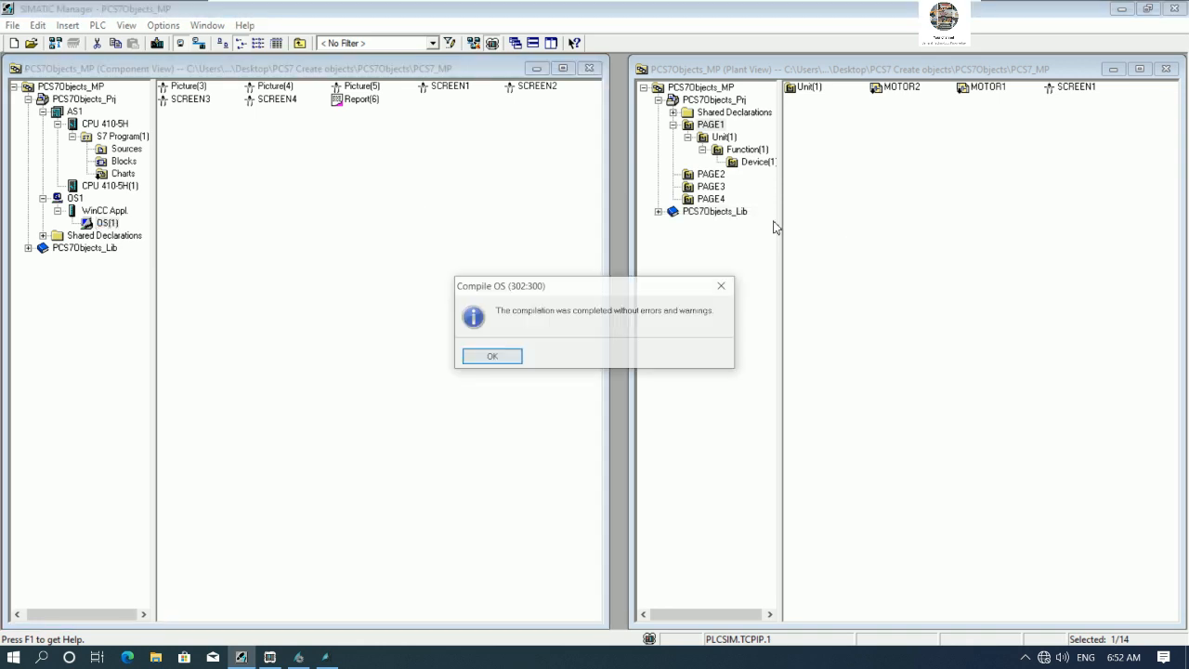
pyautogui.click(484, 359)
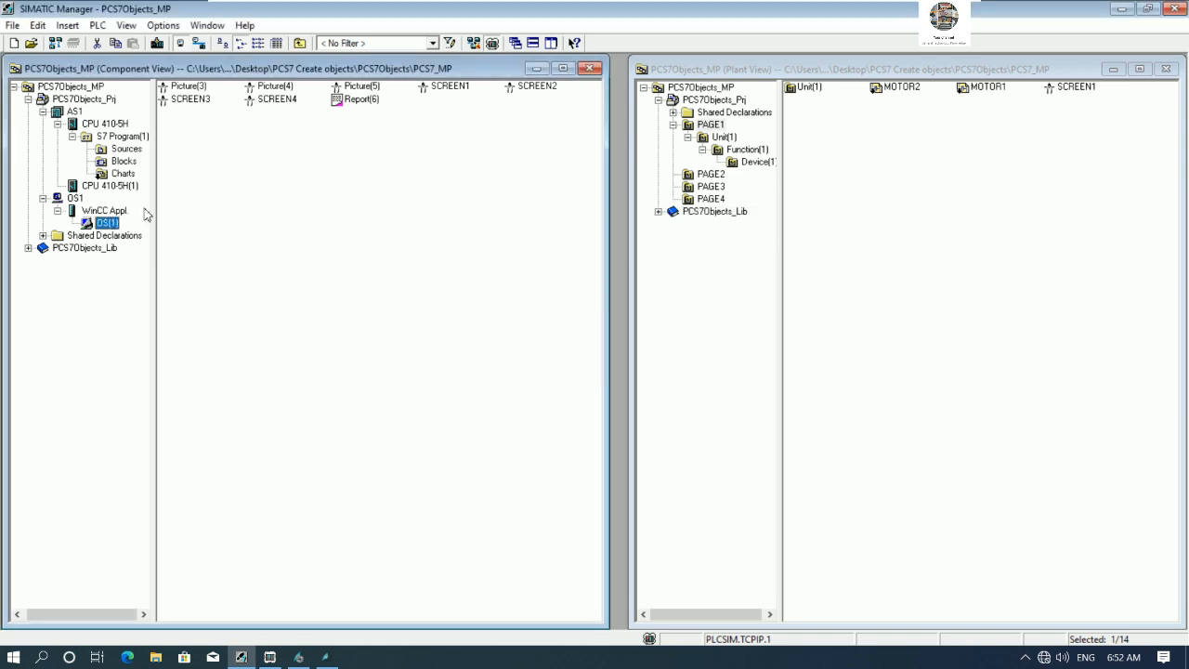
# - Download the AS1 automation station program to the simulated CPU
pyautogui.click(74, 111)
pyautogui.hotkey('ctrl', 'l')
pyautogui.click(512, 406)
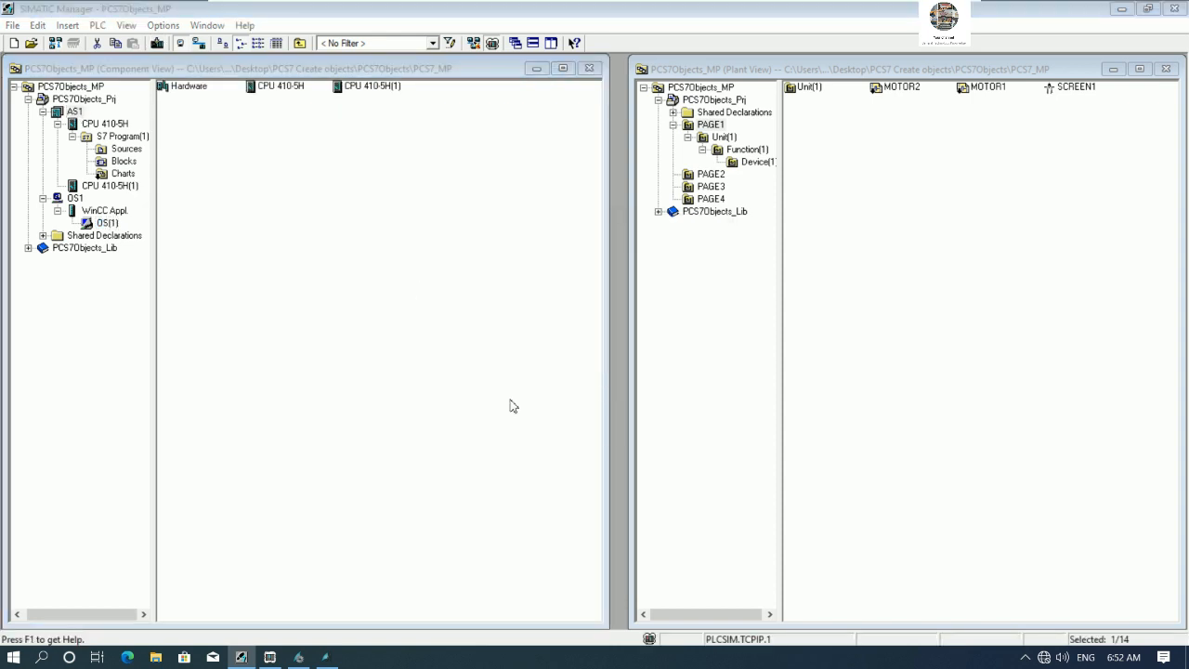
pyautogui.click(492, 406)
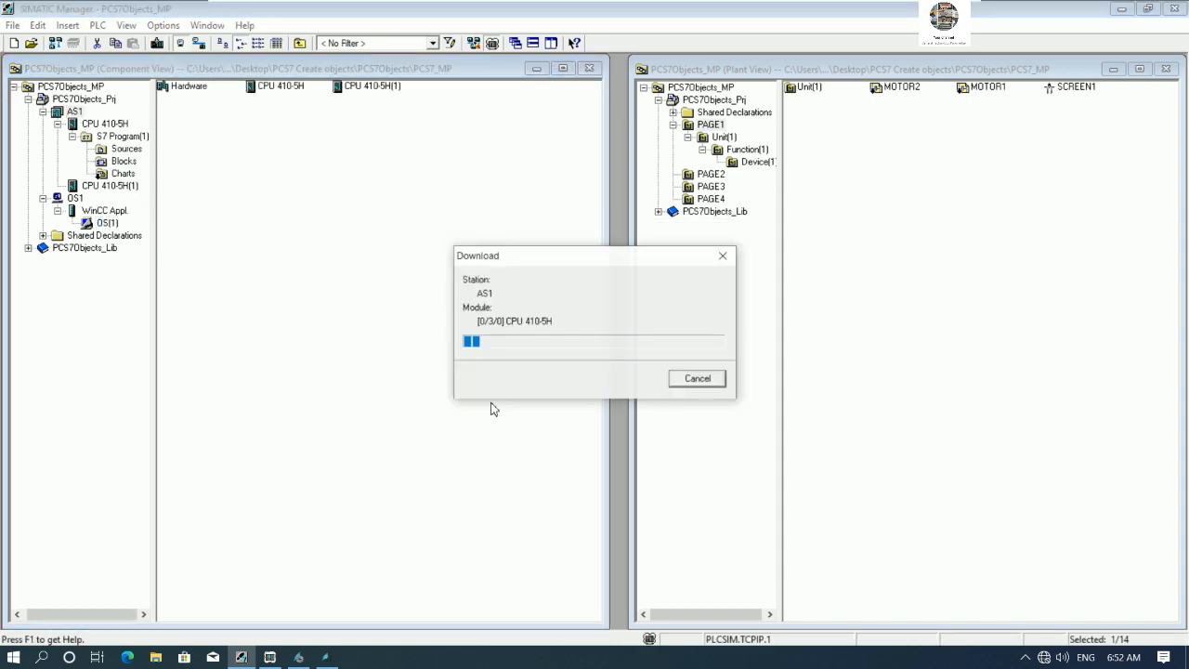
pyautogui.click(490, 375)
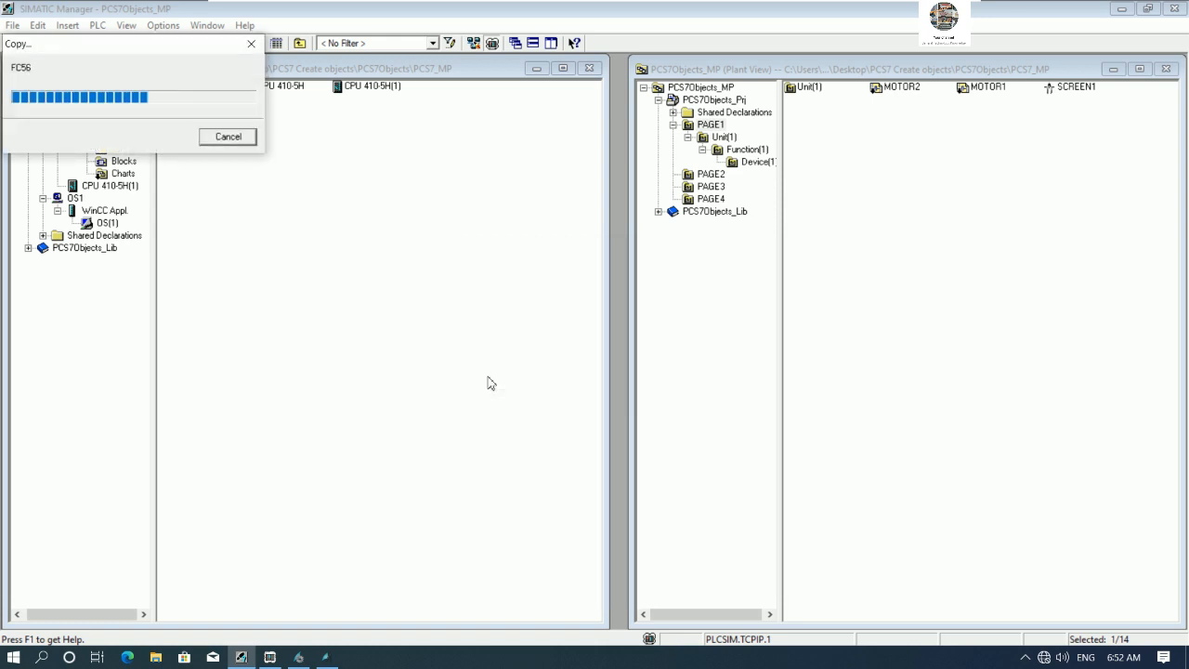
pyautogui.click(489, 375)
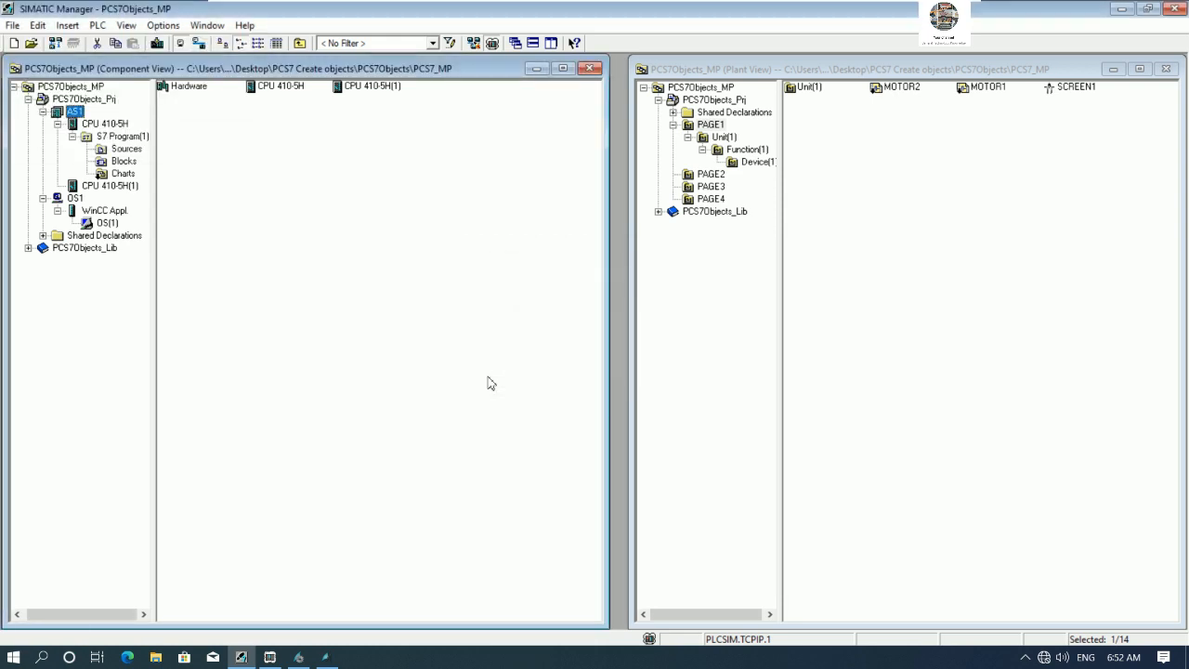
# - Deactivate the running WinCC project from the WinCC Explorer
pyautogui.click(326, 659)
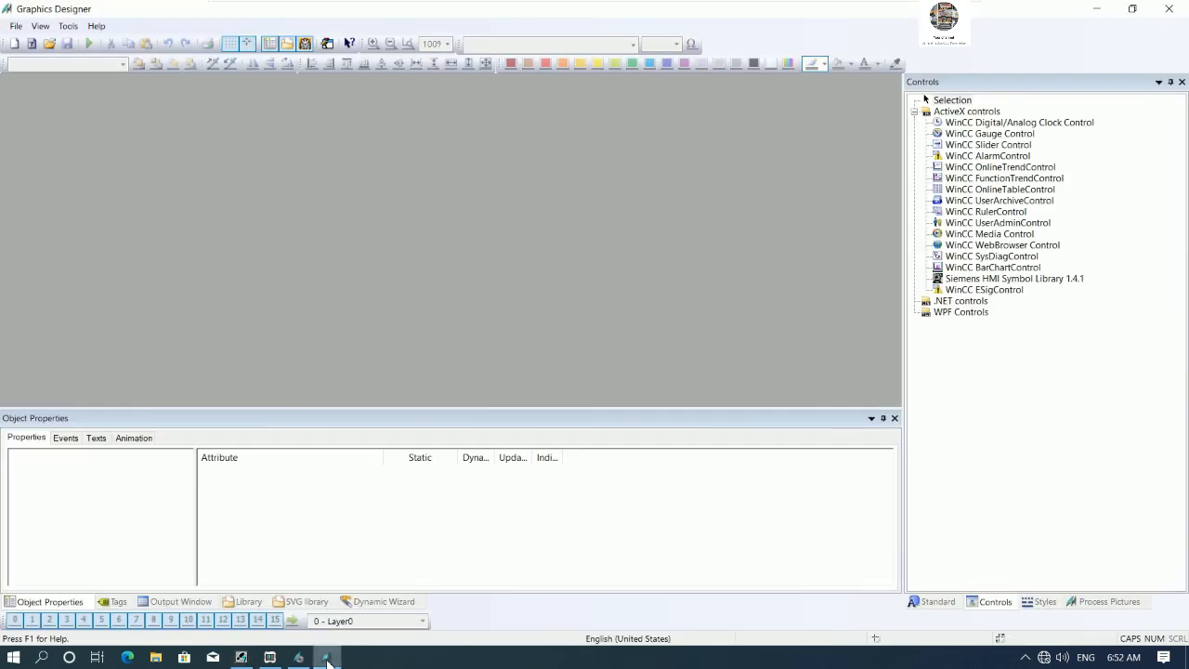
pyautogui.click(300, 659)
pyautogui.click(301, 659)
pyautogui.click(299, 659)
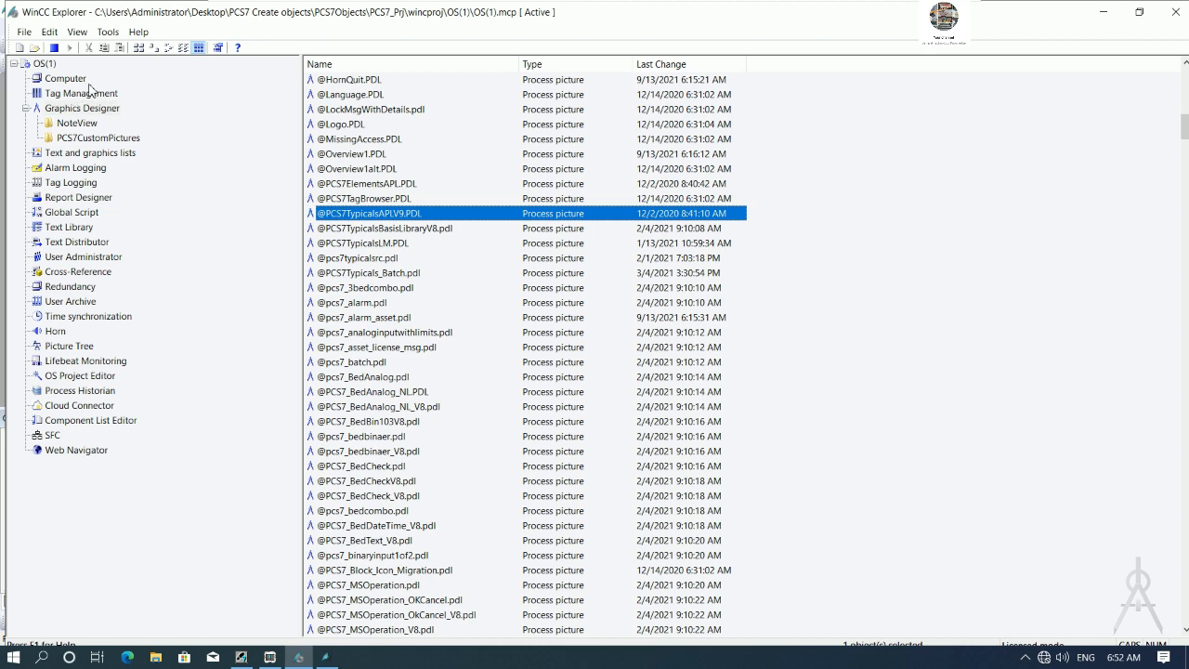
pyautogui.click(241, 657)
pyautogui.rightClick(113, 227)
pyautogui.click(173, 234)
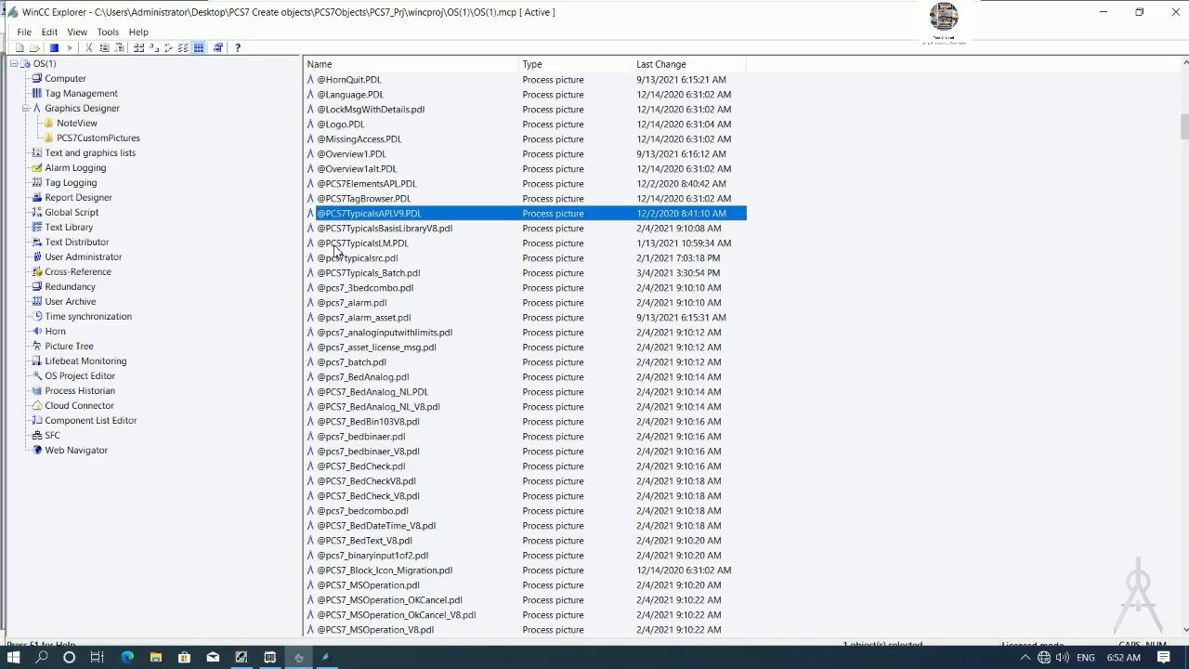
pyautogui.click(54, 47)
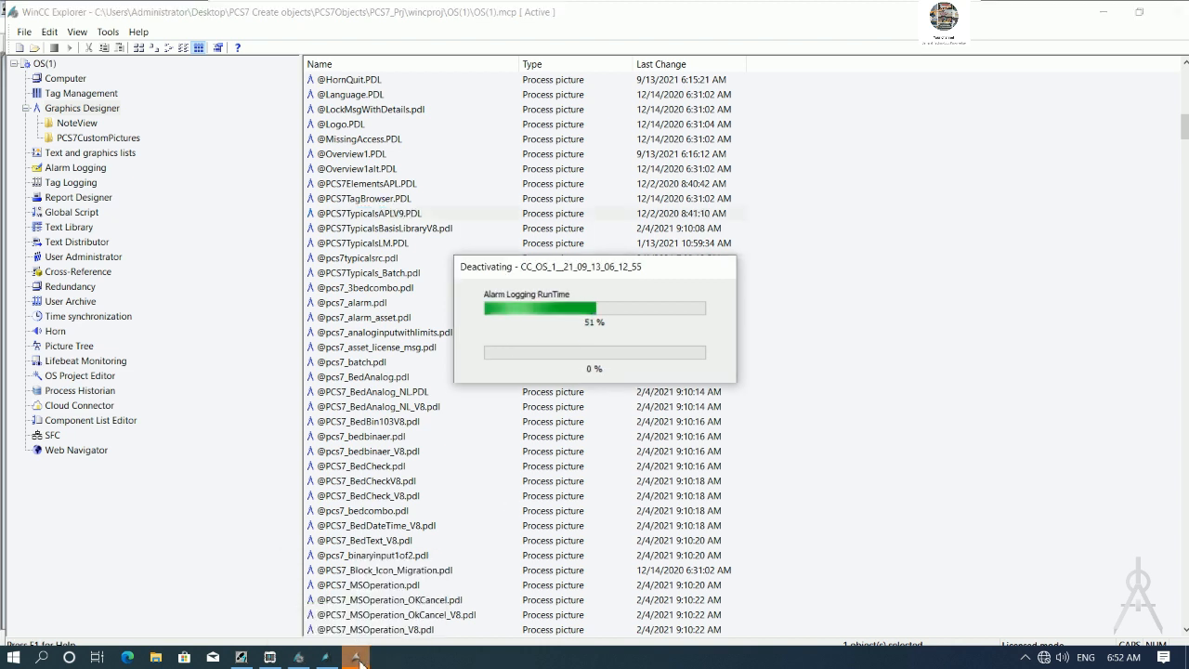
pyautogui.click(326, 660)
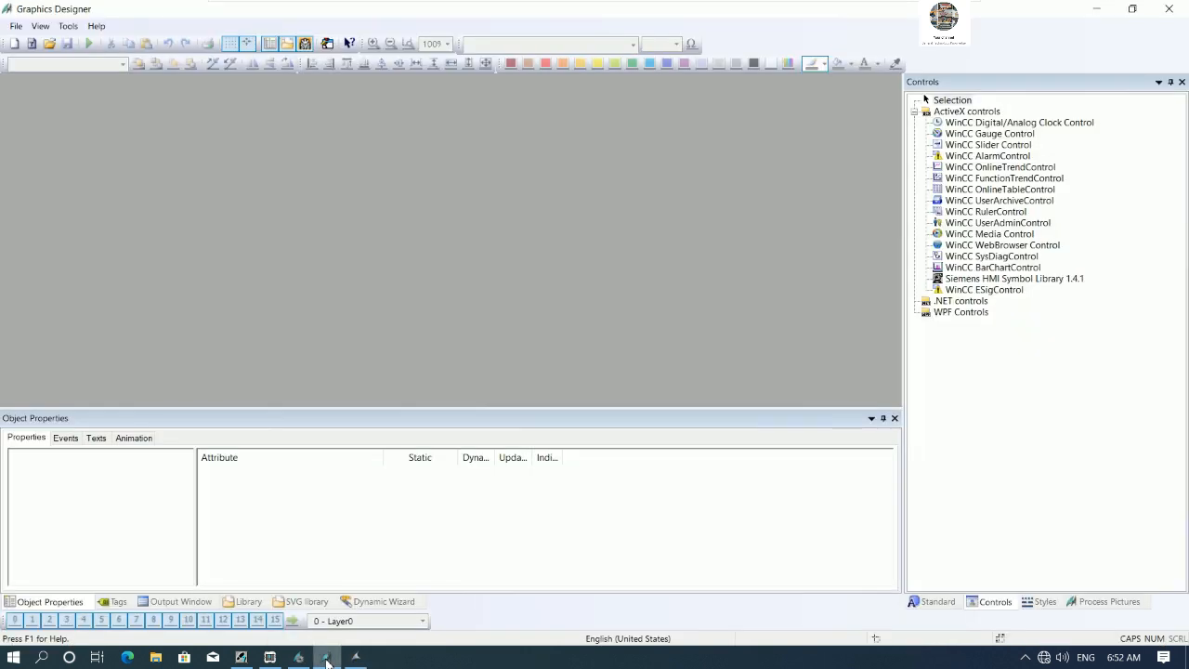
pyautogui.click(354, 656)
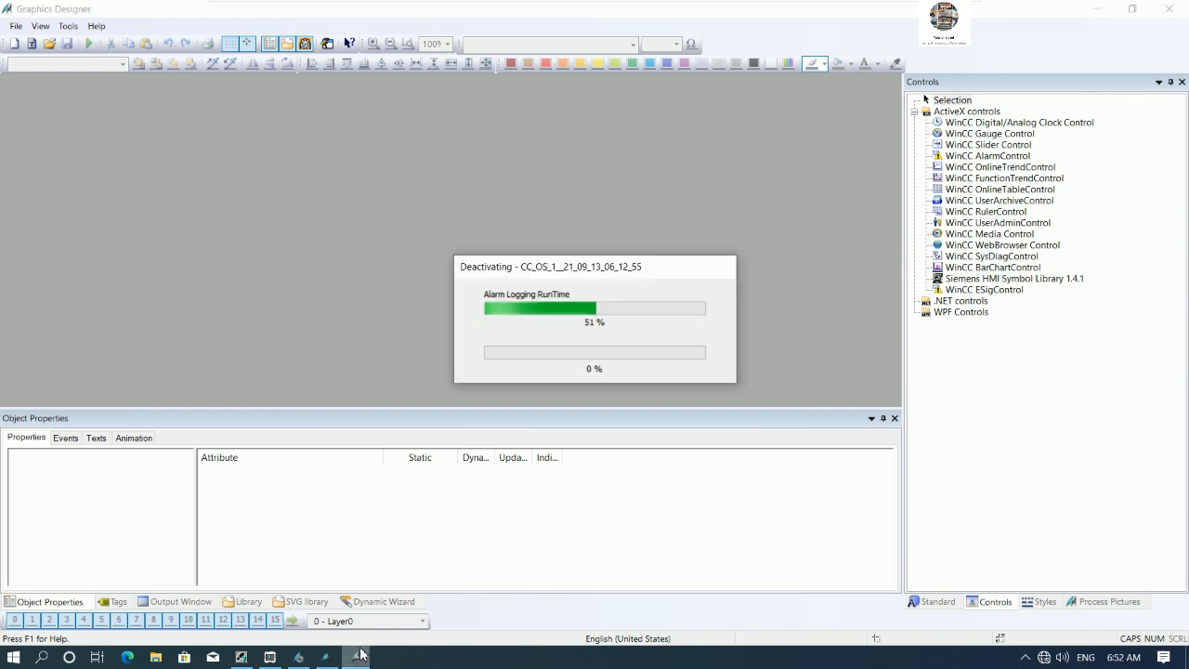
pyautogui.click(1095, 8)
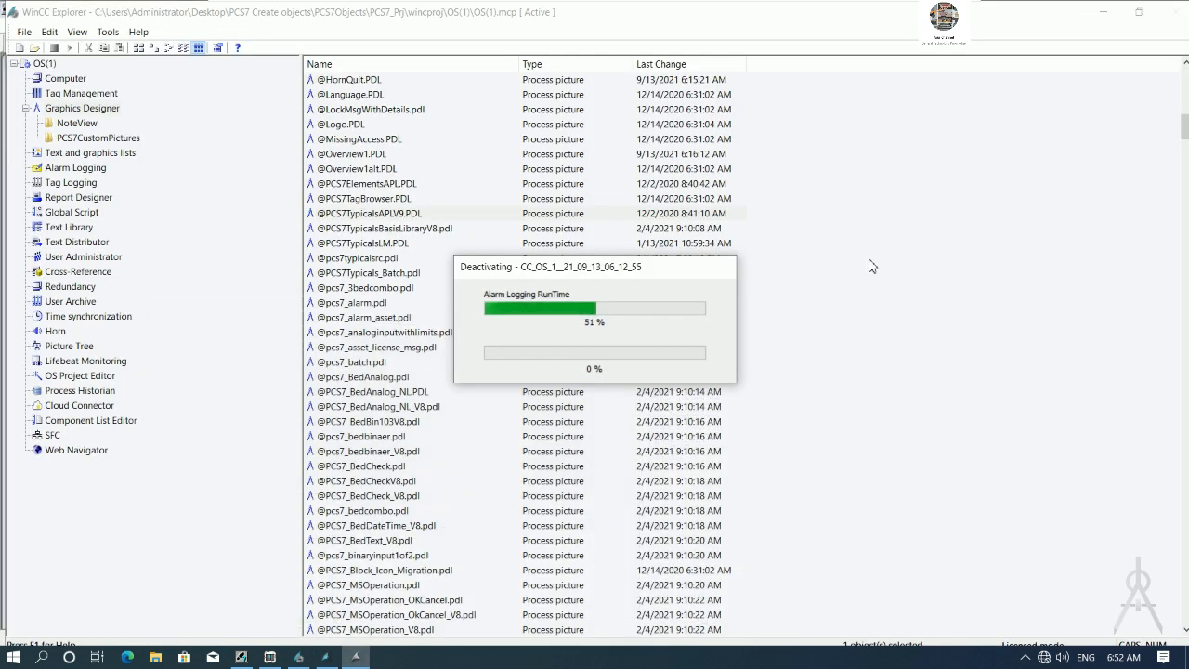
# - Open the SCREEN1 picture from the plant view for editing
pyautogui.click(244, 658)
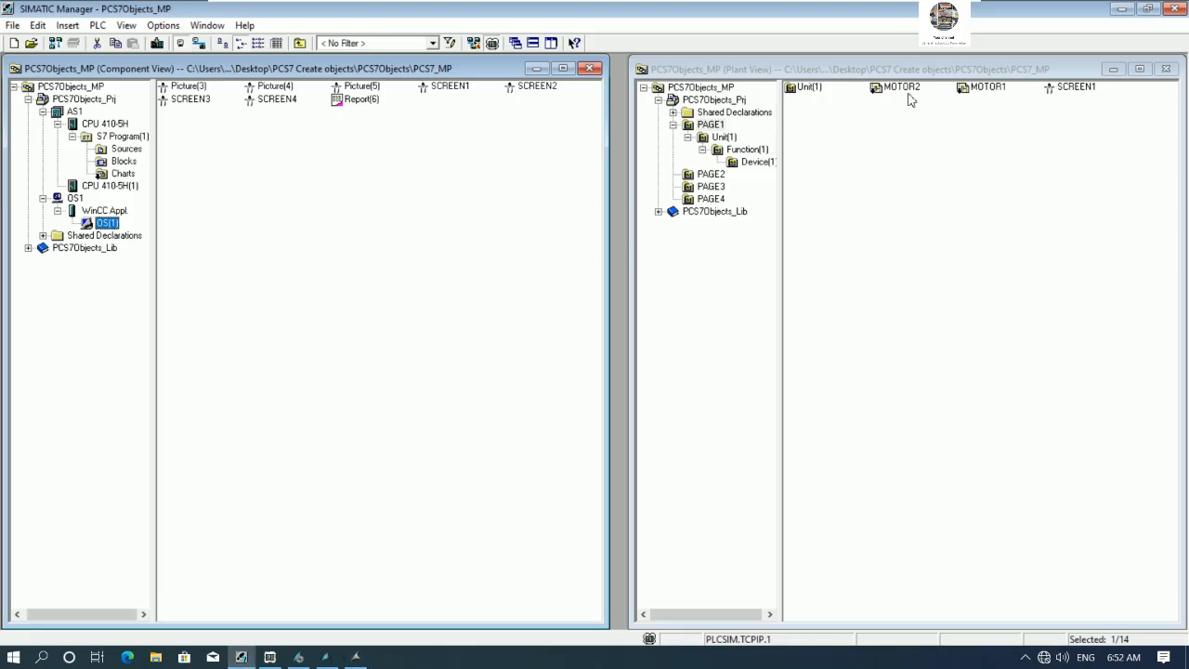
pyautogui.click(1060, 99)
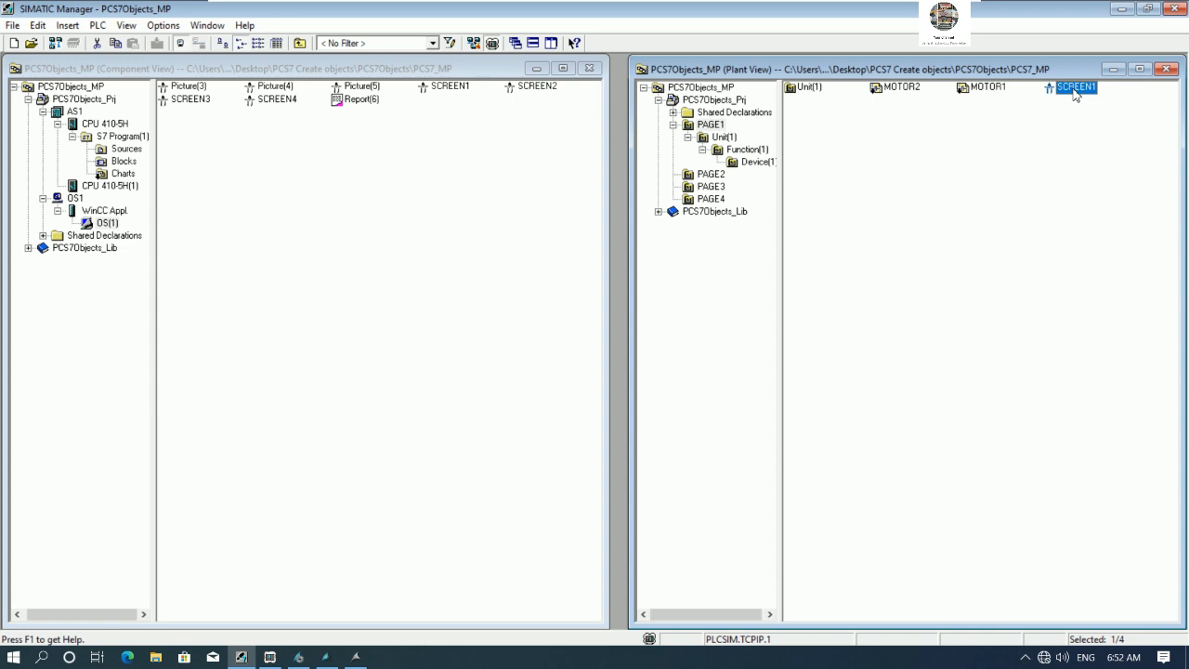
pyautogui.rightClick(1059, 98)
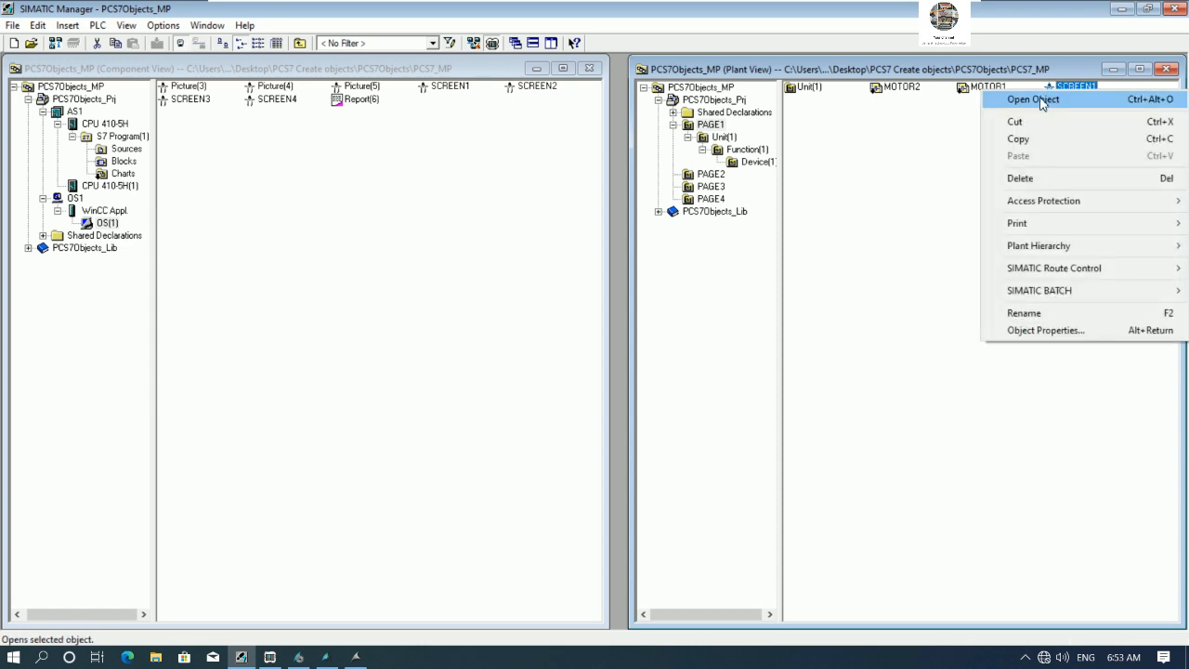
pyautogui.click(1040, 99)
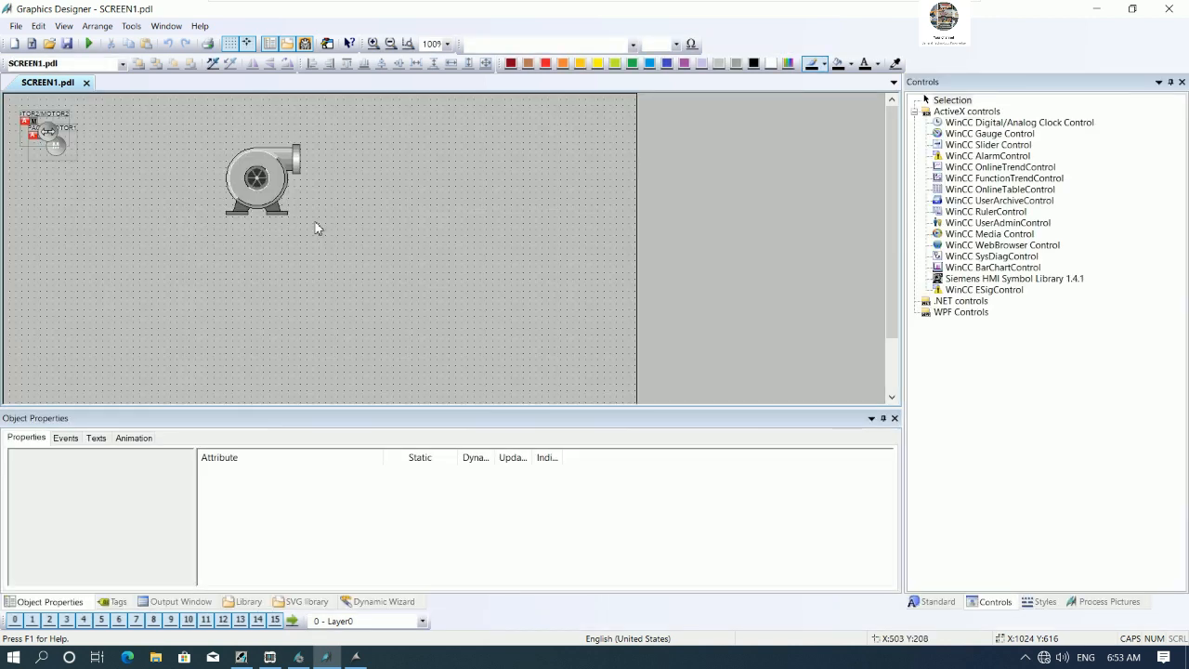
# - Separate the overlapping MOTOR2 block icon from MOTOR1 on SCREEN1, then close the Graphics Designer
pyautogui.click(44, 132)
pyautogui.moveTo(44, 133); pyautogui.dragTo(121, 142)
pyautogui.click(459, 207)
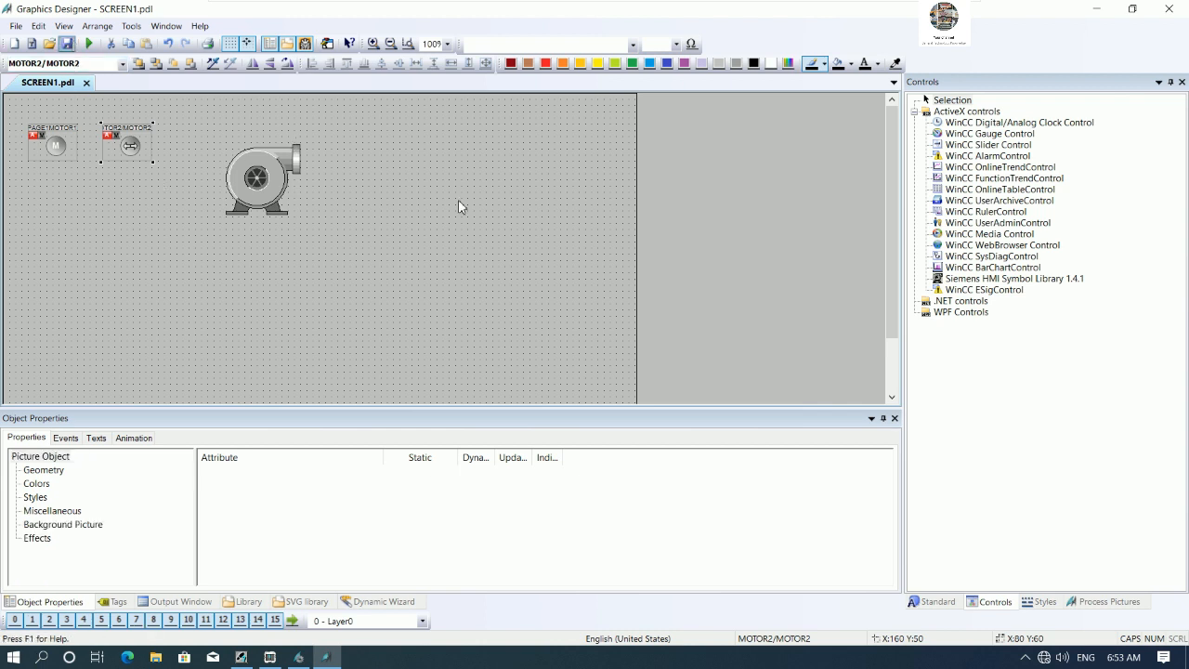
pyautogui.click(1168, 9)
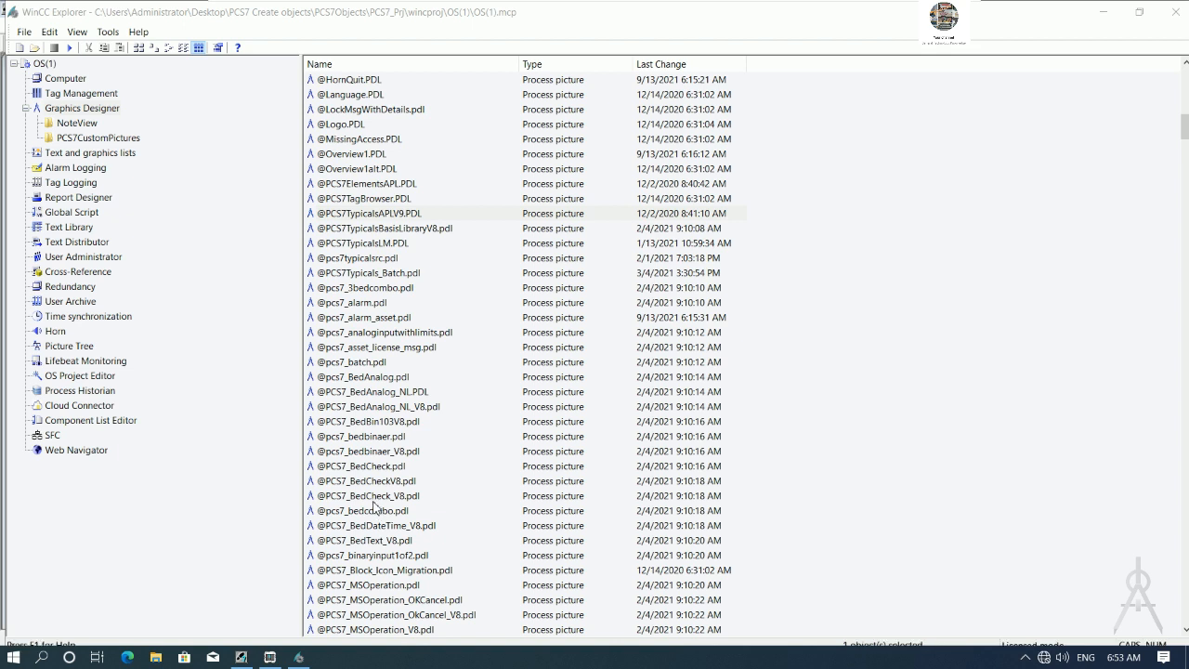
# - Activate the WinCC project runtime
pyautogui.click(309, 659)
pyautogui.click(155, 213)
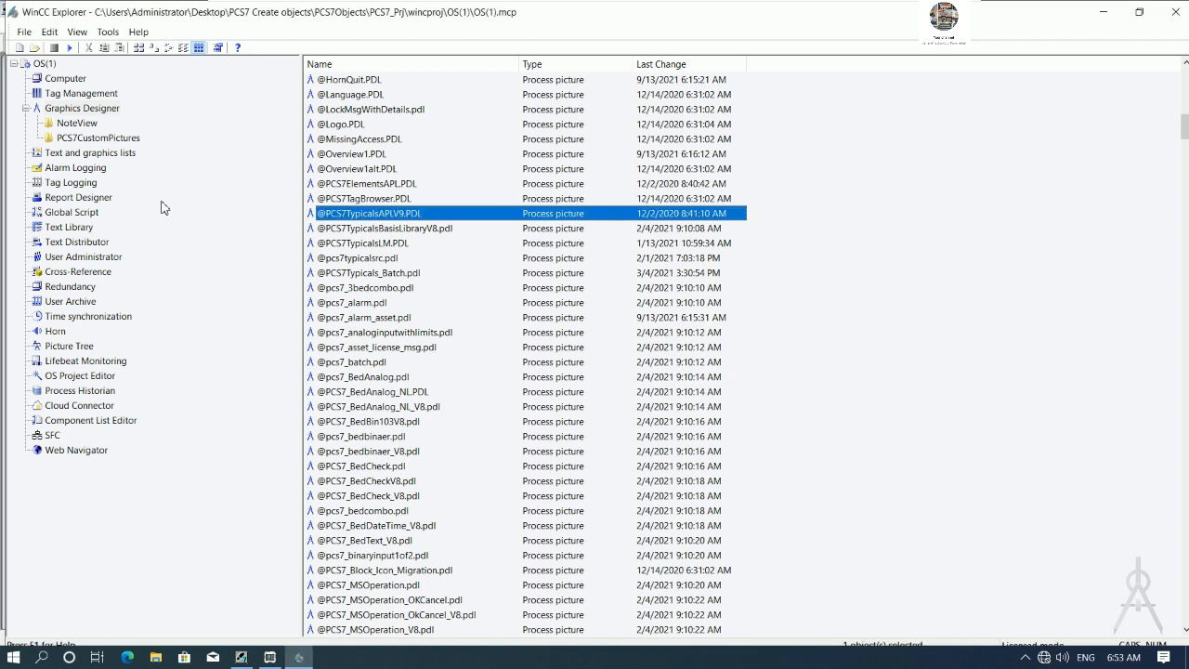
pyautogui.click(69, 47)
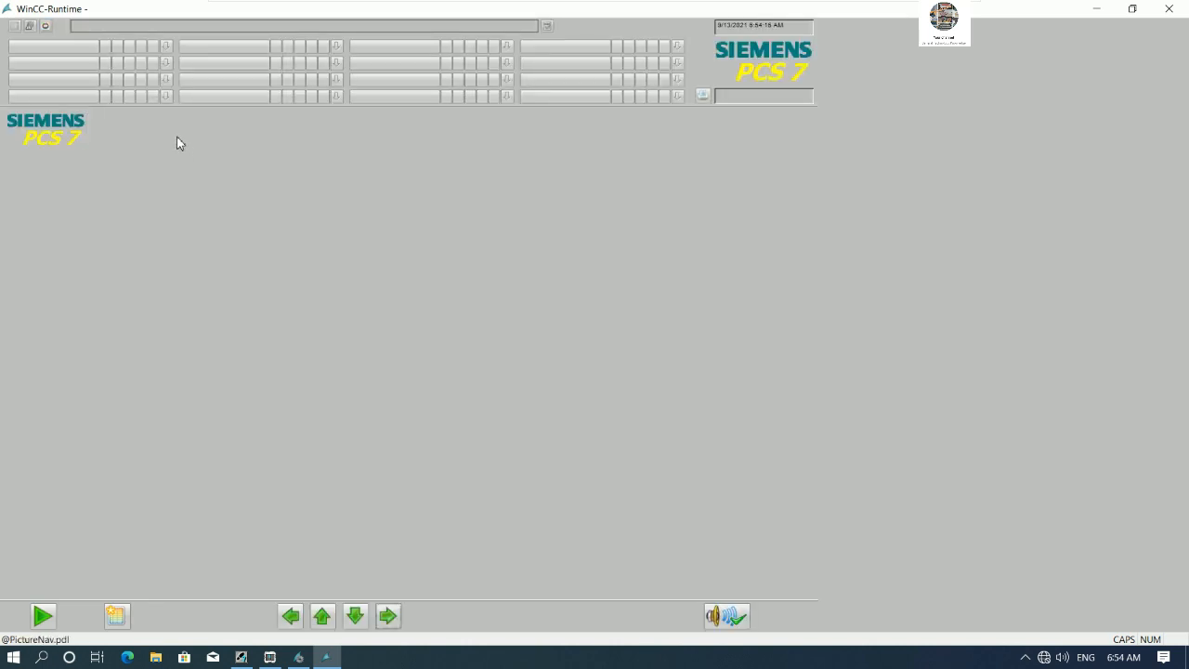
# - Open PAGE1 in runtime and open the MOTOR2 faceplate, moving it aside
pyautogui.click(65, 52)
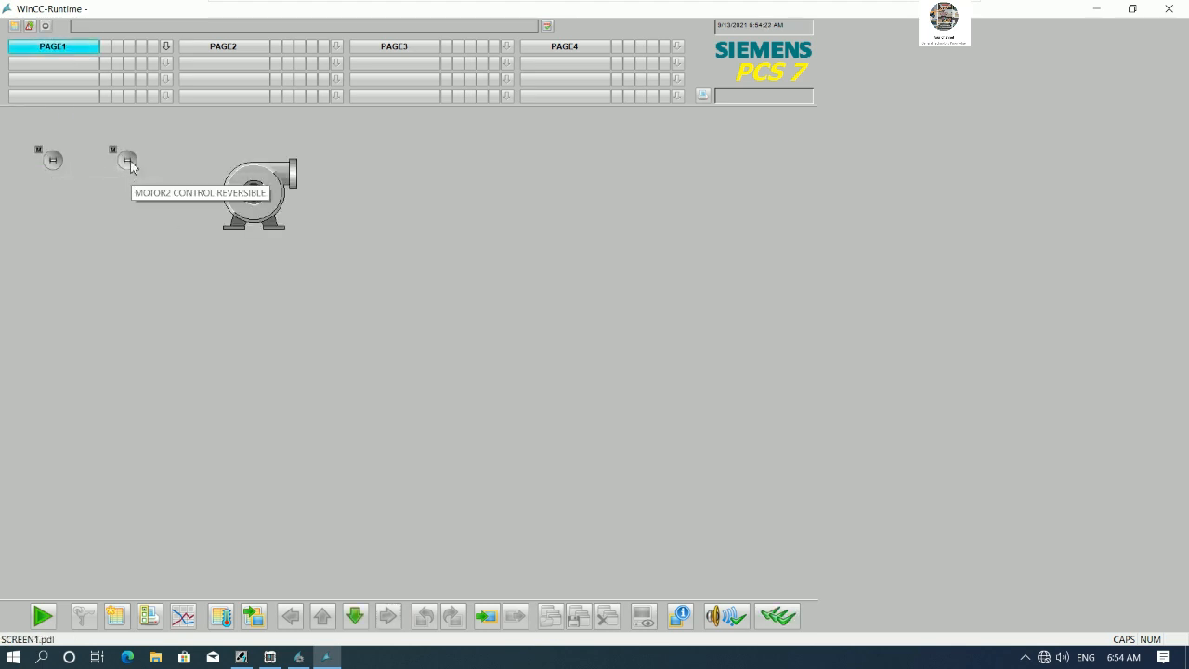
pyautogui.click(130, 160)
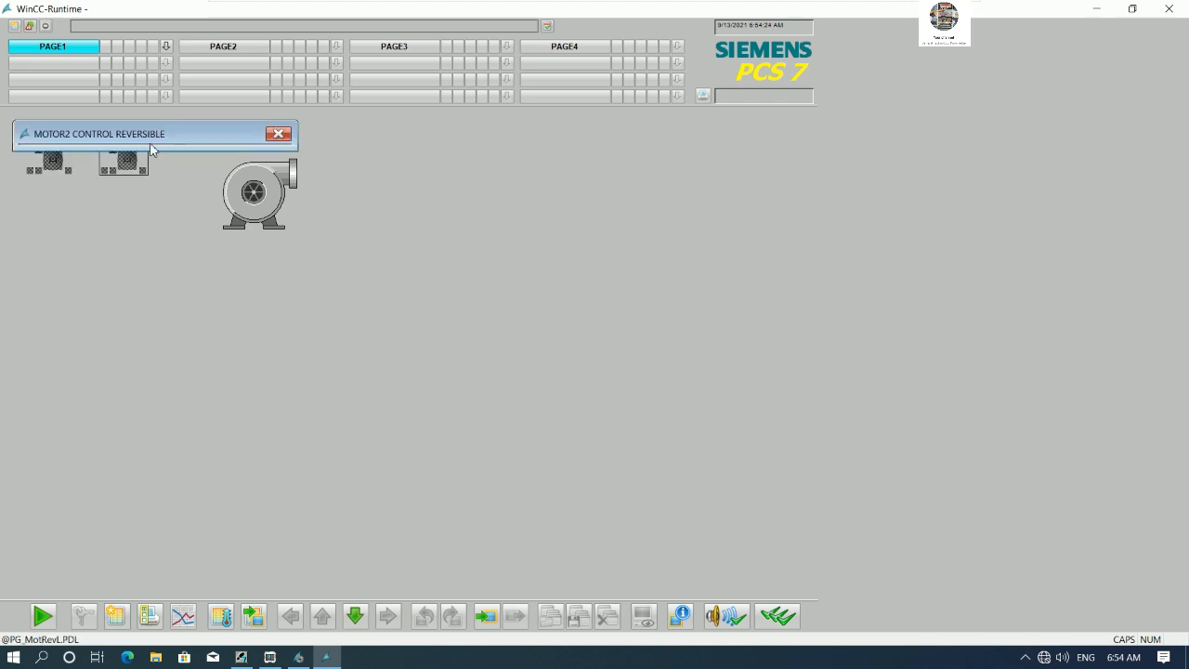
pyautogui.moveTo(163, 130); pyautogui.dragTo(605, 164)
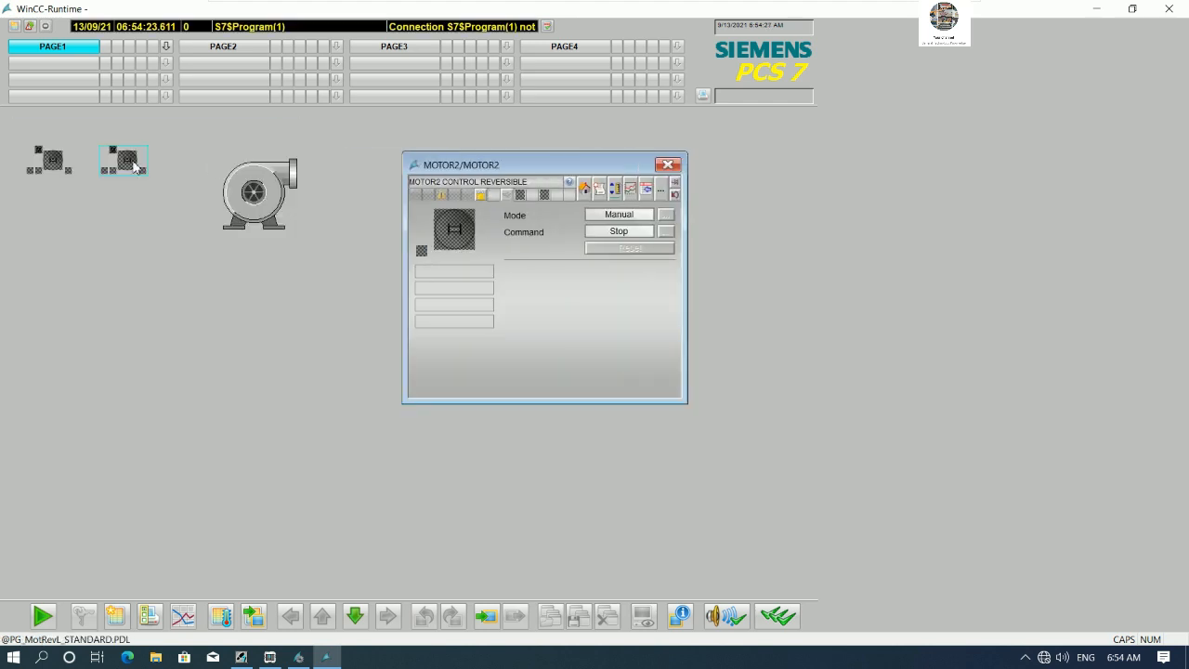
# - Open the MOTOR1 faceplate and arrange both motor faceplates next to each other
pyautogui.click(50, 169)
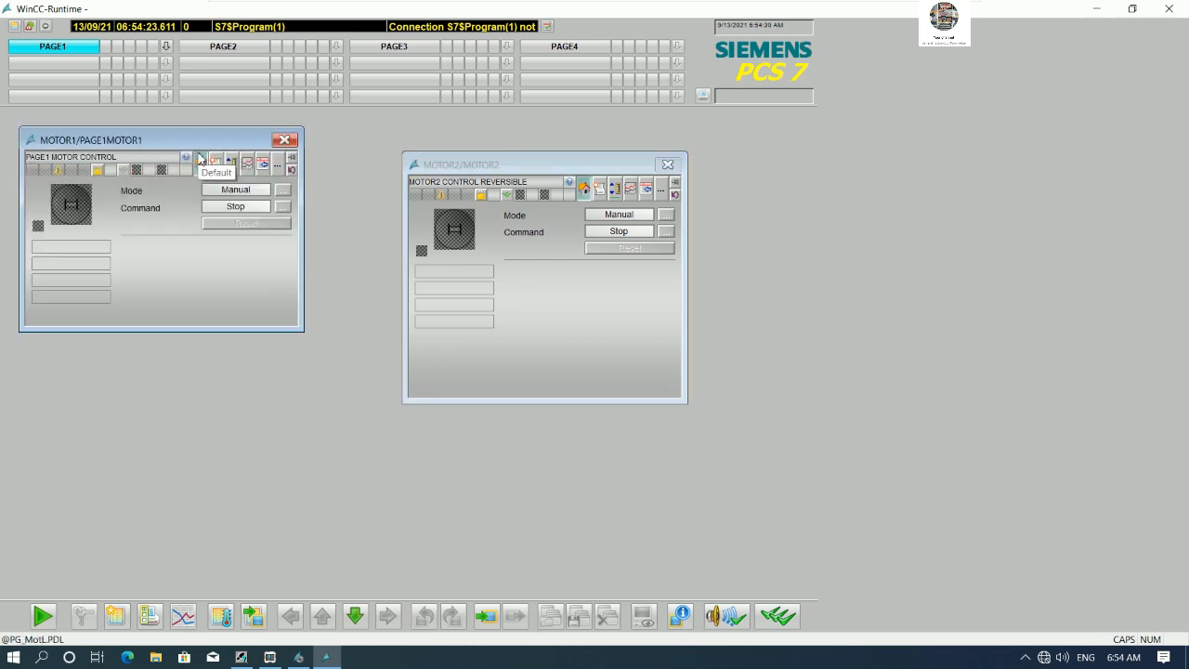
pyautogui.moveTo(191, 143); pyautogui.dragTo(255, 291)
pyautogui.moveTo(525, 184); pyautogui.dragTo(517, 265)
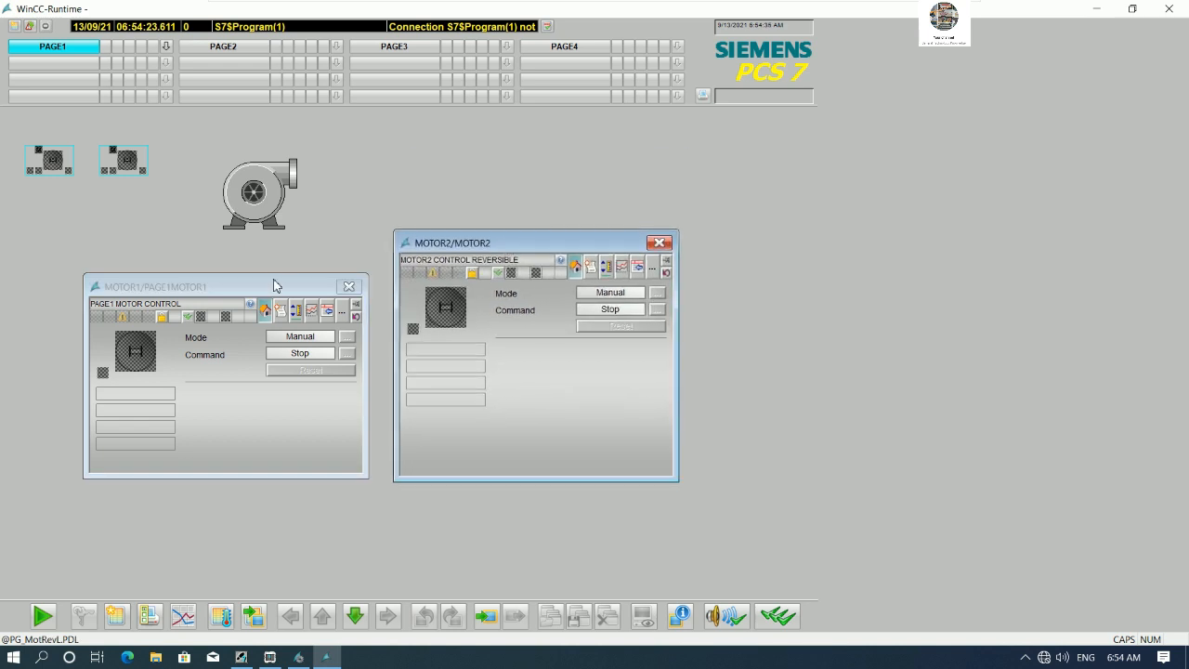
# - Close both motor faceplates and exit the WinCC runtime
pyautogui.moveTo(274, 285); pyautogui.dragTo(277, 267)
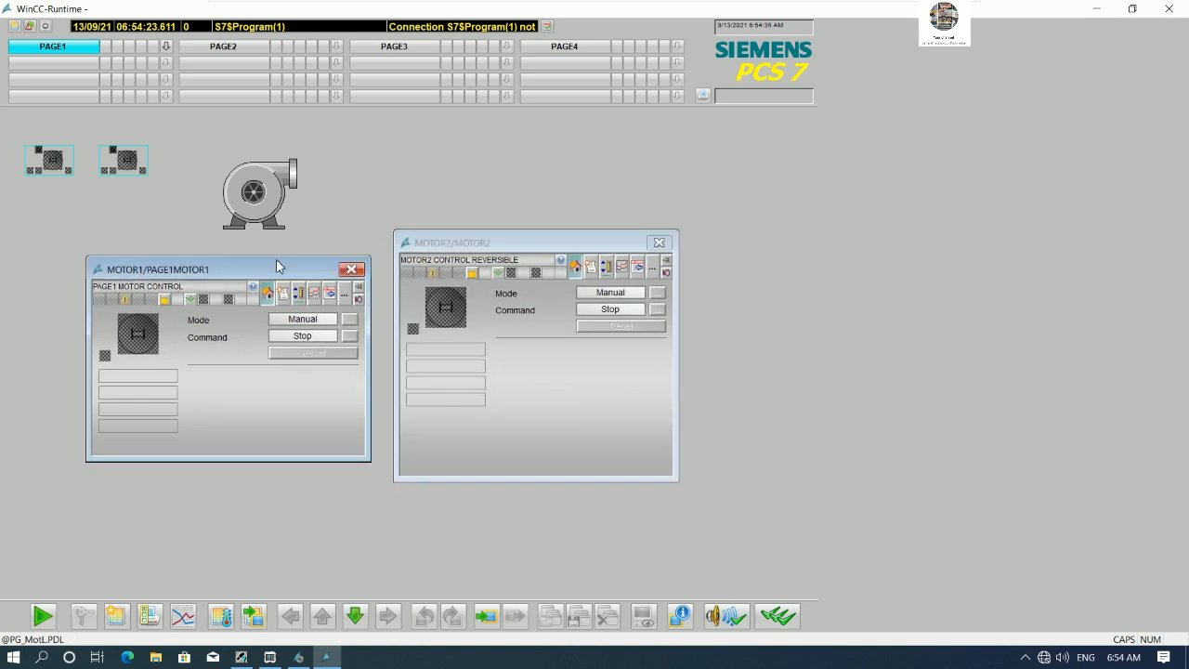
pyautogui.click(437, 247)
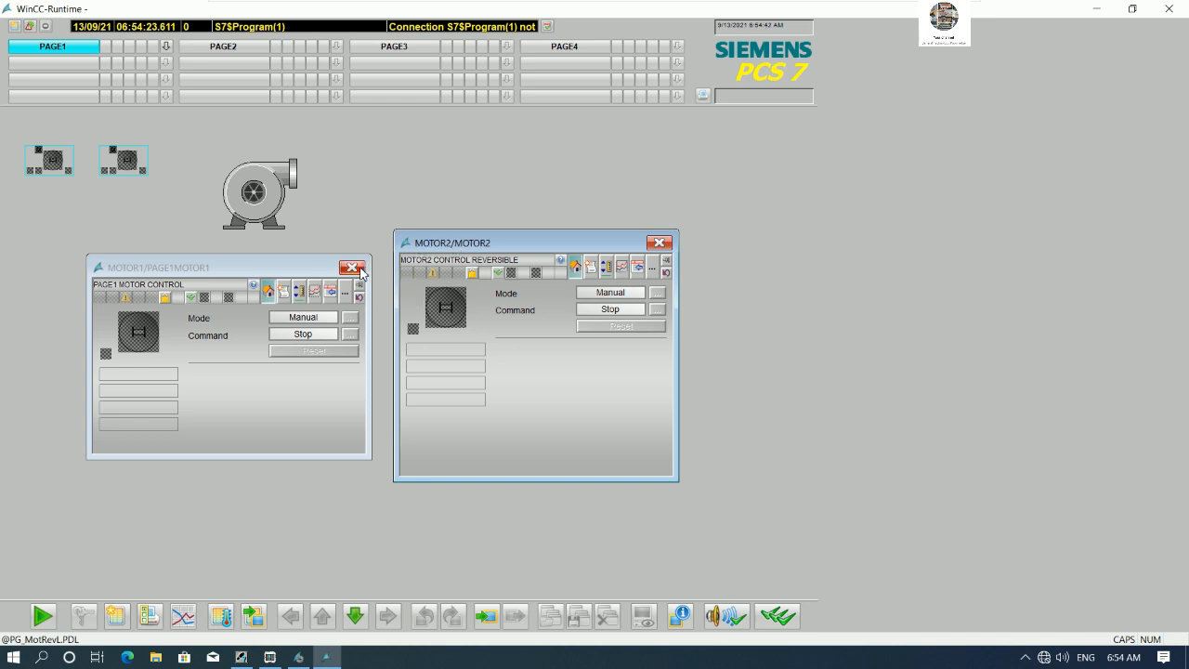
pyautogui.click(353, 268)
pyautogui.click(659, 244)
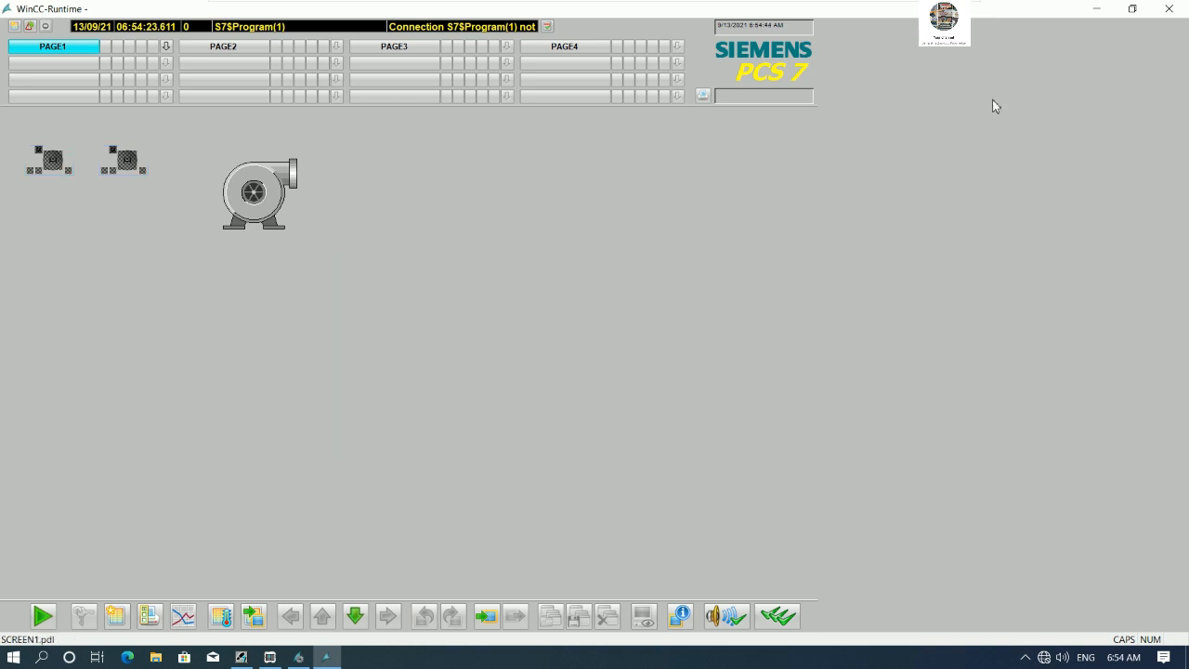
pyautogui.click(1168, 9)
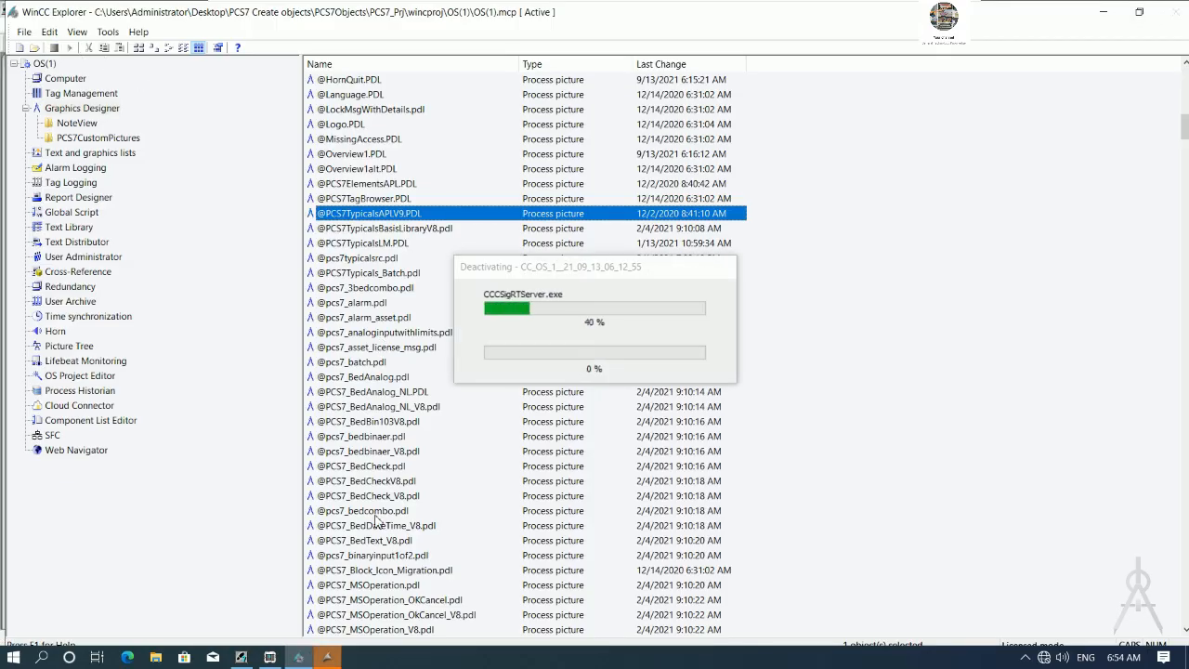
# - Insert a new CFC chart named VALVE1 under the PAGE2 hierarchy folder in the plant view
pyautogui.click(240, 656)
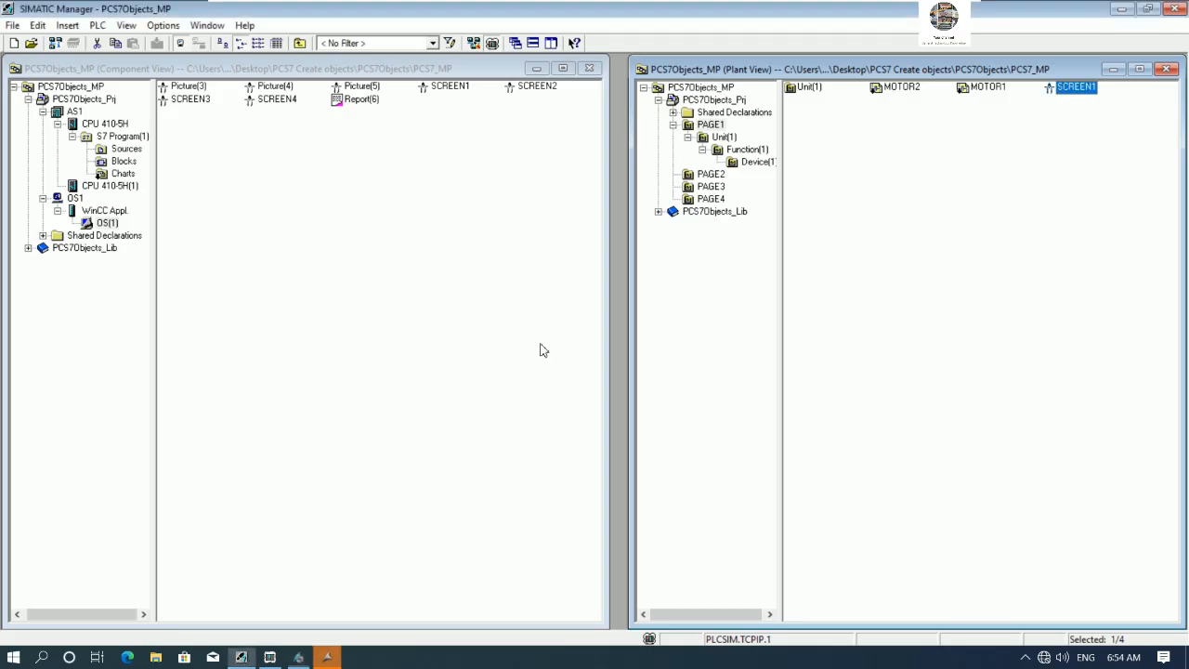
pyautogui.click(711, 177)
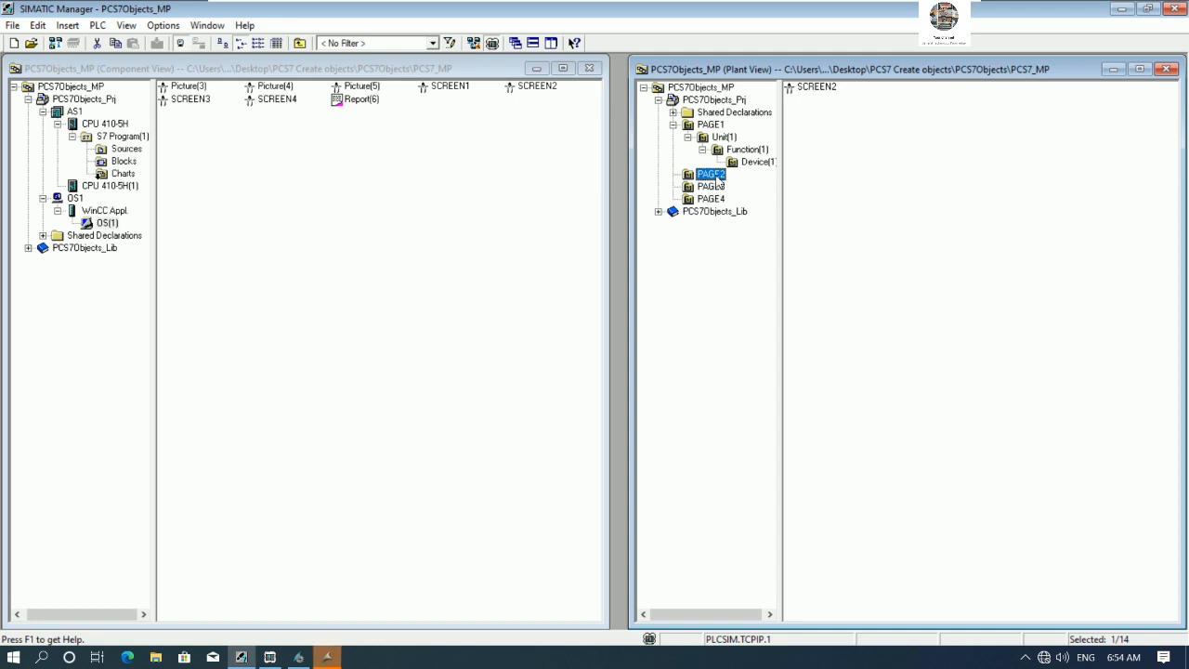
pyautogui.rightClick(717, 179)
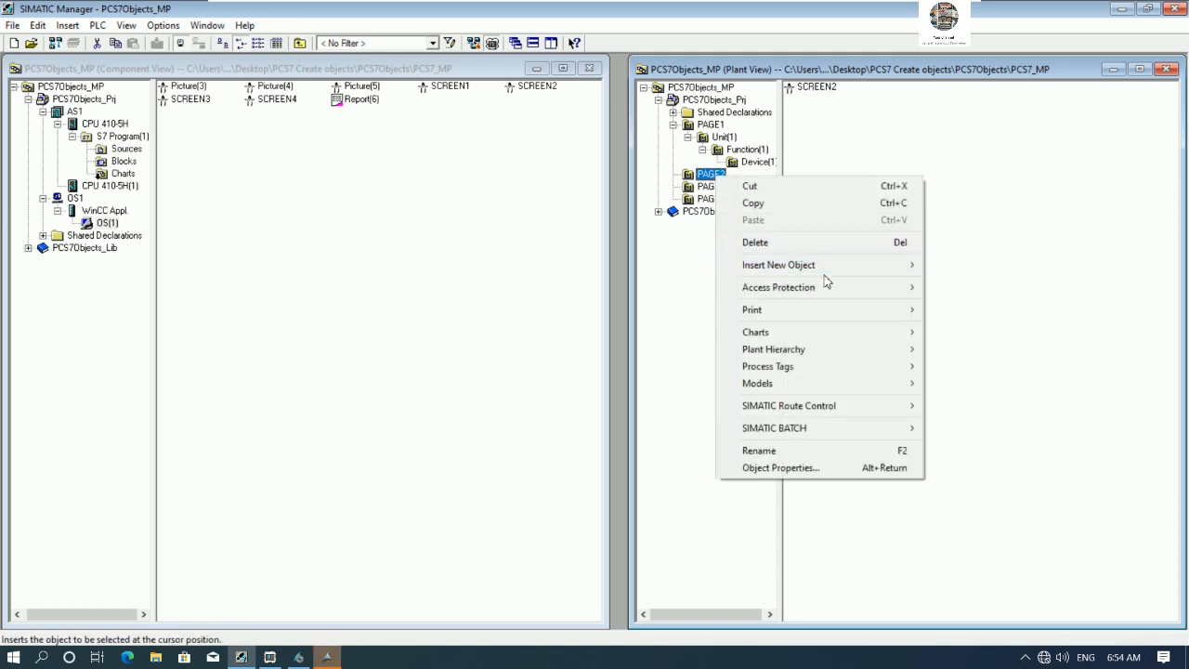
pyautogui.moveTo(857, 271)
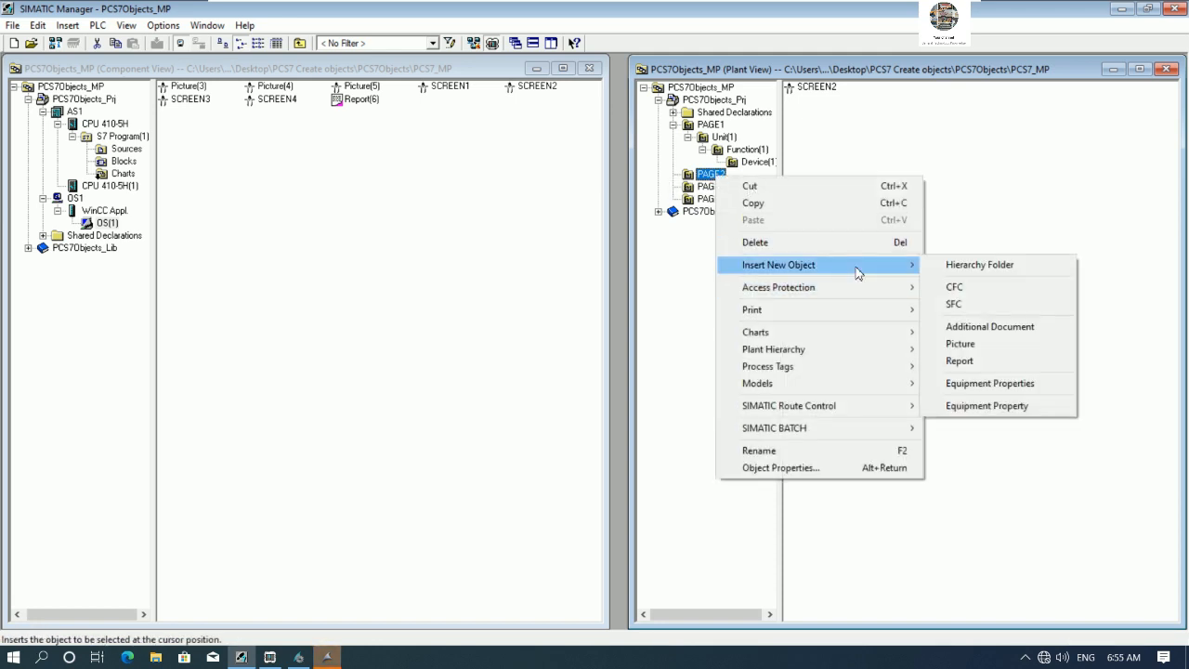
pyautogui.click(954, 286)
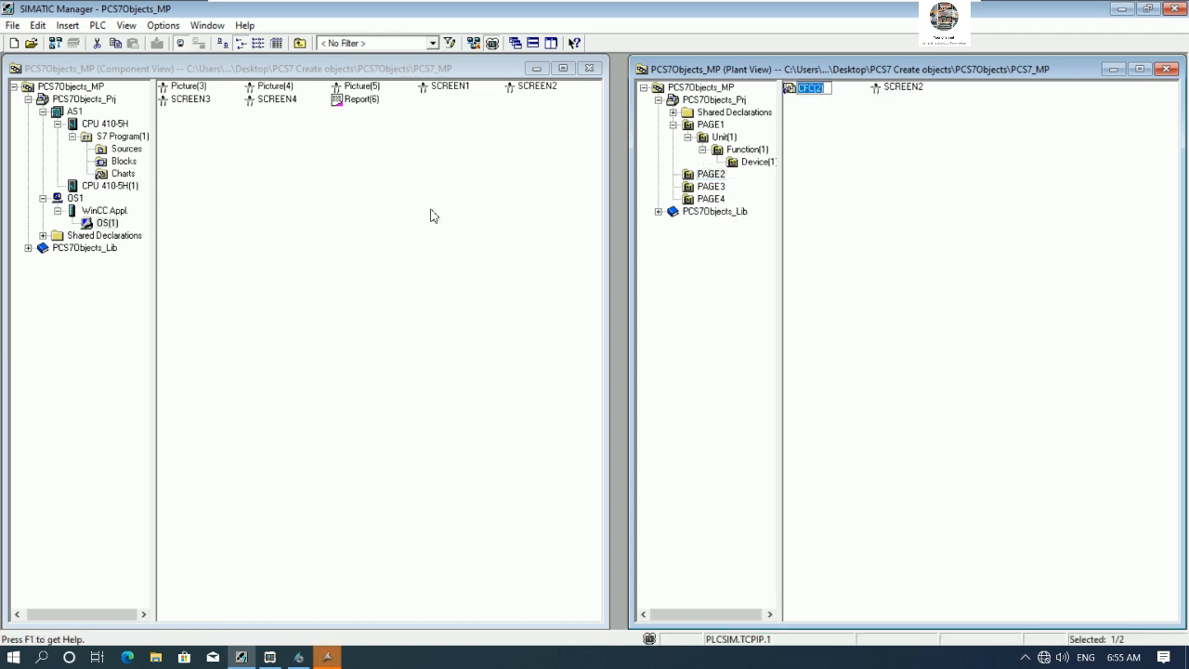
pyautogui.write('VALVE1')
pyautogui.press('Return')
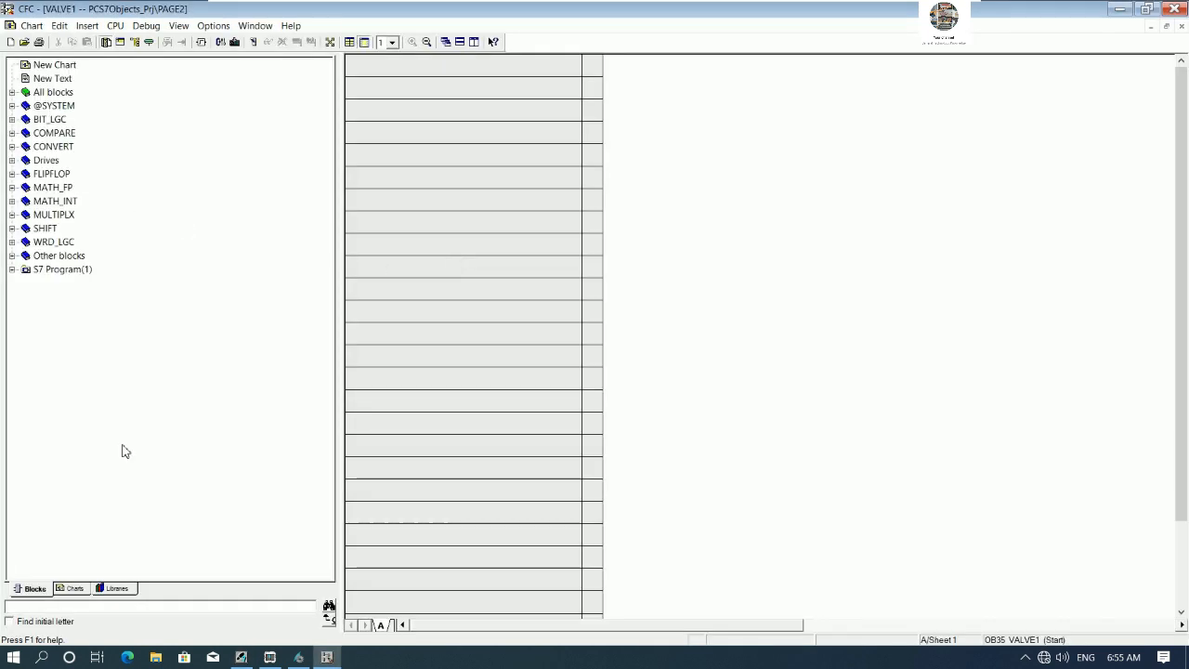
# - Place a VlvMotL motorized valve block from the PCS 7 AP Library V91 Drives folder into the VALVE1 chart
pyautogui.click(119, 587)
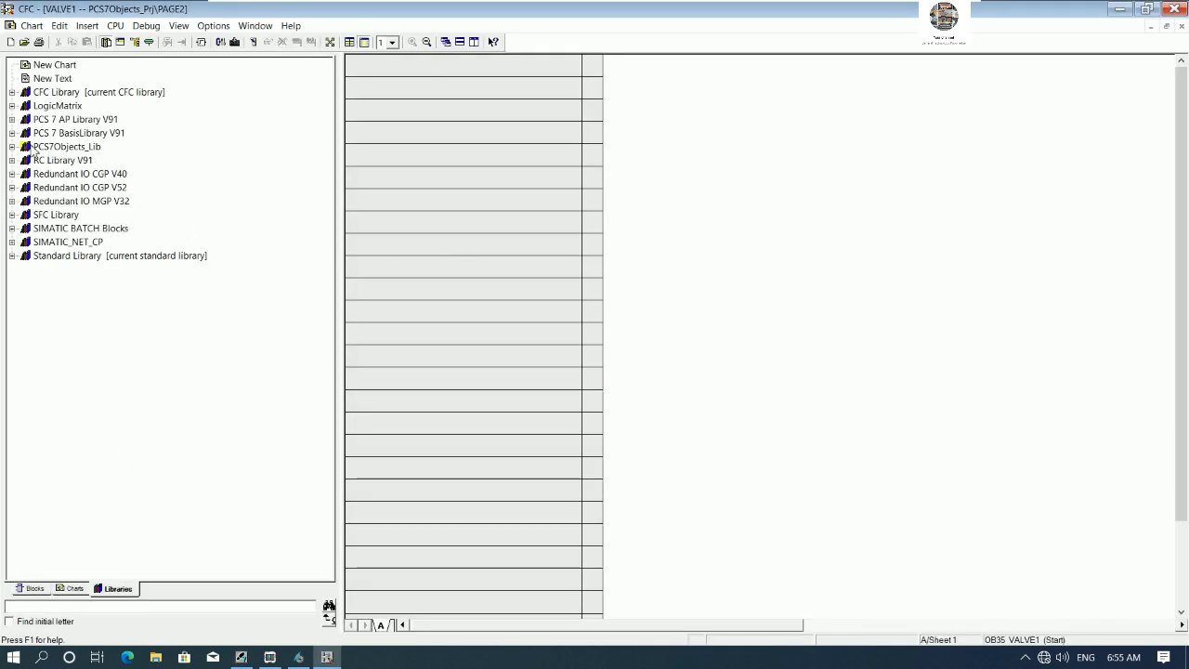
pyautogui.click(12, 120)
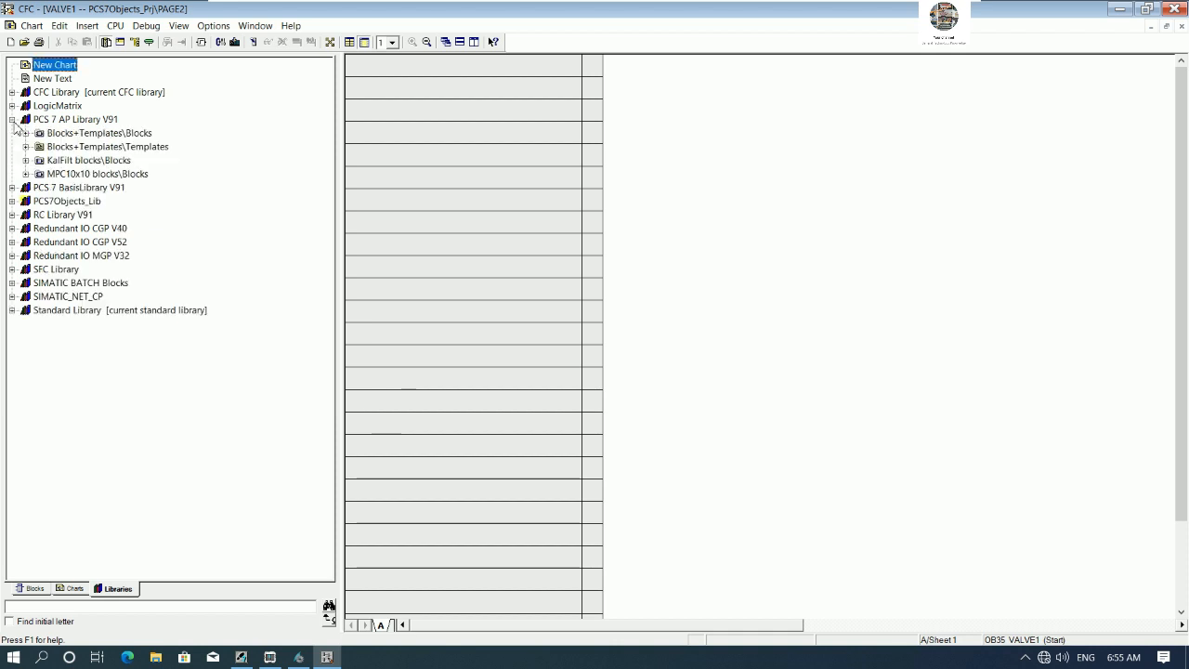
pyautogui.click(25, 134)
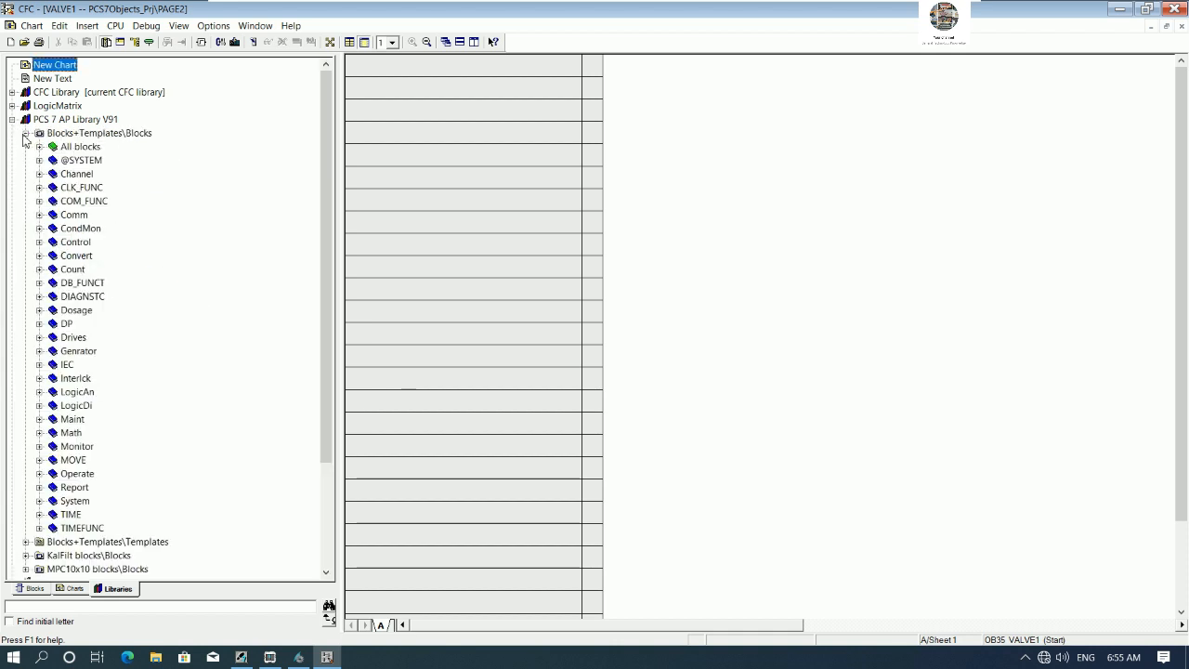
pyautogui.click(39, 337)
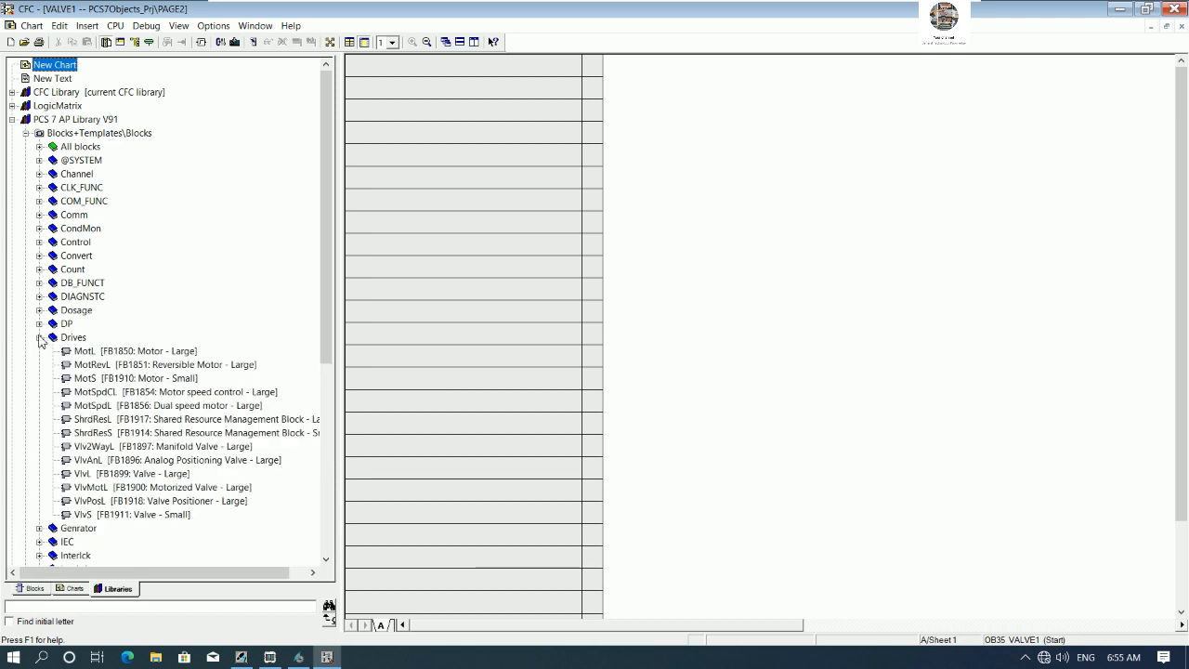
pyautogui.moveTo(327, 326); pyautogui.dragTo(323, 401)
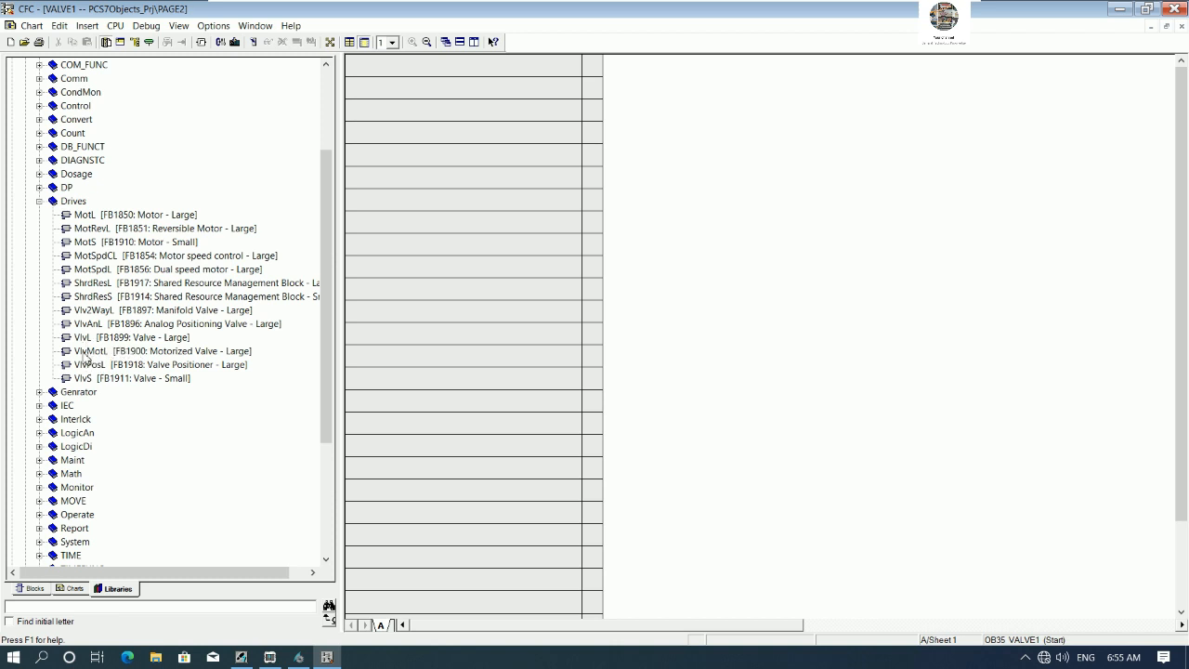
pyautogui.moveTo(91, 354); pyautogui.dragTo(959, 175)
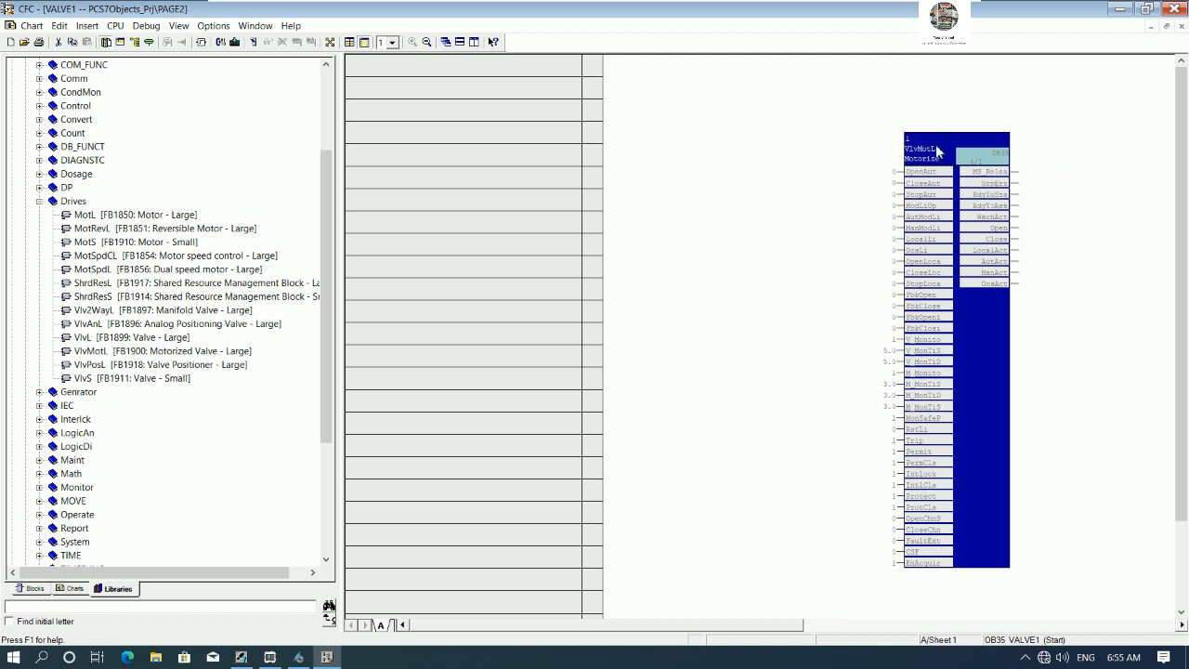
# - Set the valve block's name to VALVE1 and its comment to VALVE1 CONTROL OPEN AND CLOSE
pyautogui.rightClick(938, 147)
pyautogui.click(977, 257)
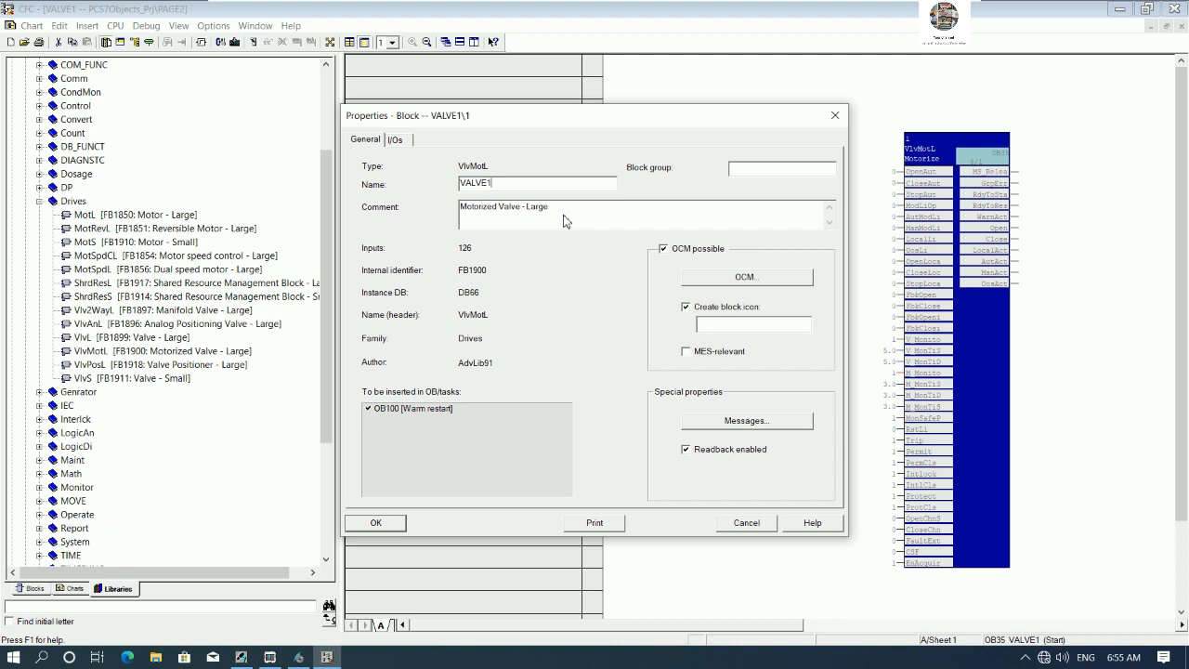
pyautogui.press('Tab')
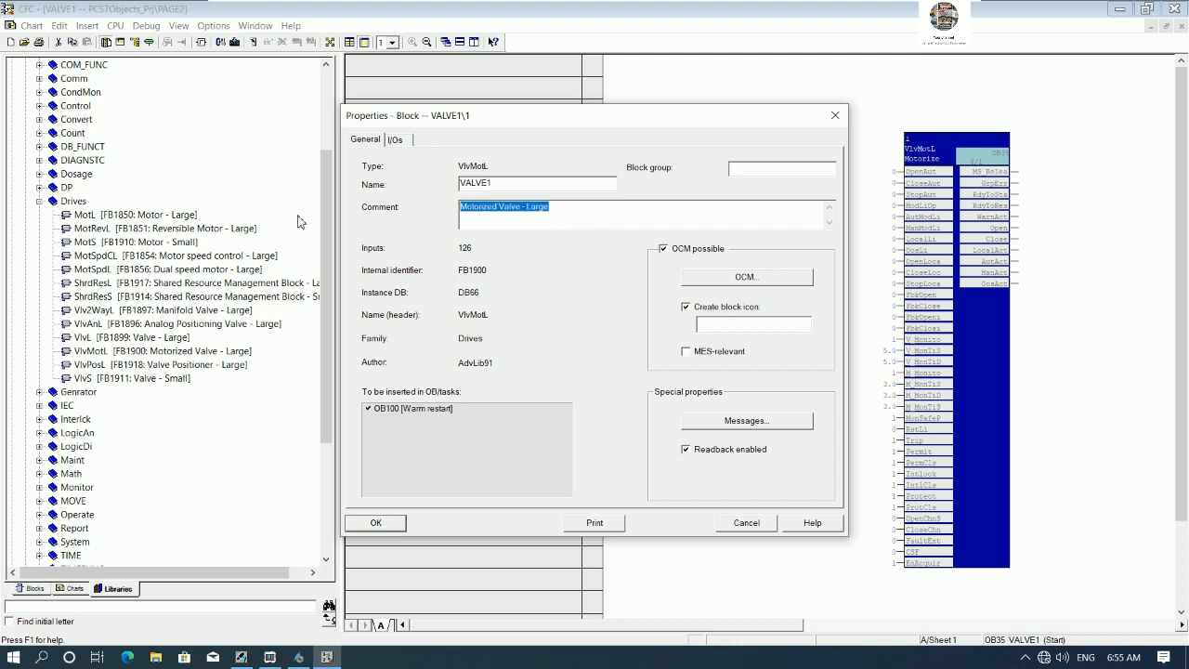
pyautogui.write('VALVE1 CONTROL OPEN AND CLOSE')
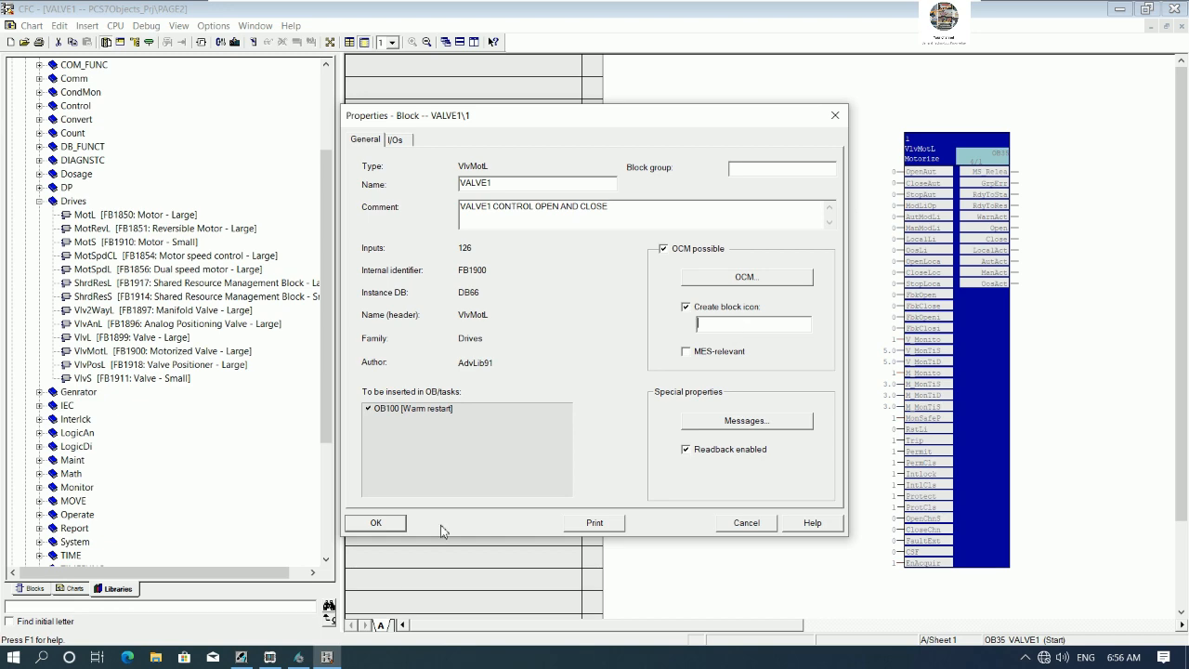
pyautogui.click(306, 658)
pyautogui.click(306, 658)
pyautogui.click(375, 522)
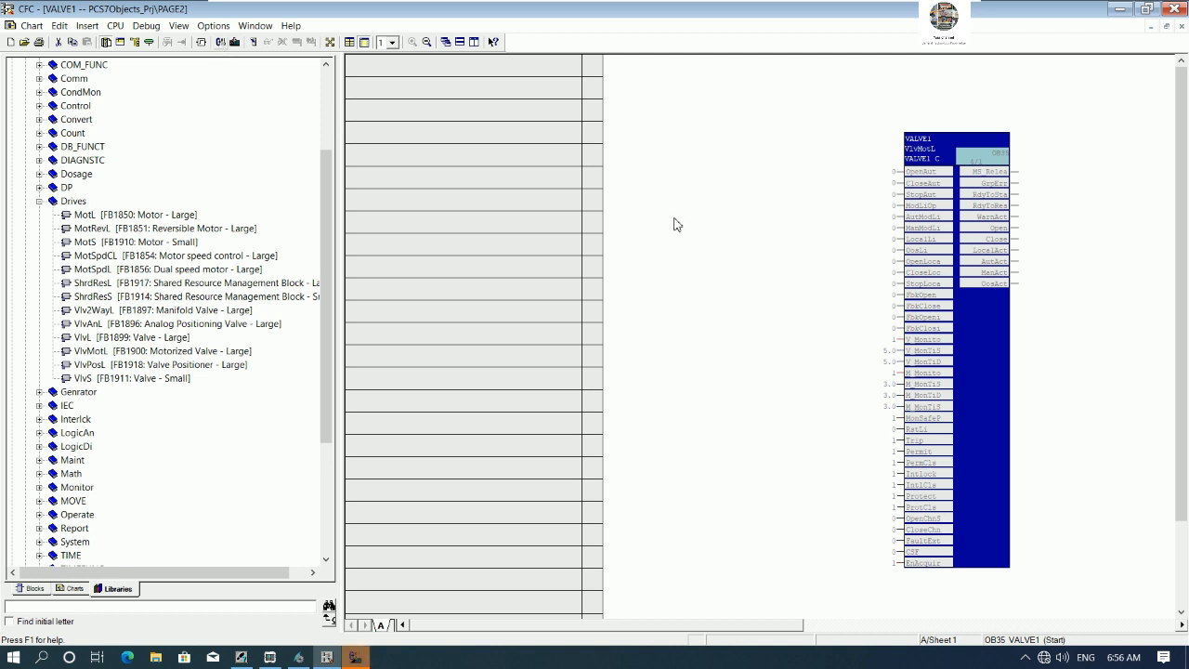
# - Compile the chart changes as program and close the CFC editor
pyautogui.hotkey('ctrl', 'b')
pyautogui.click(452, 448)
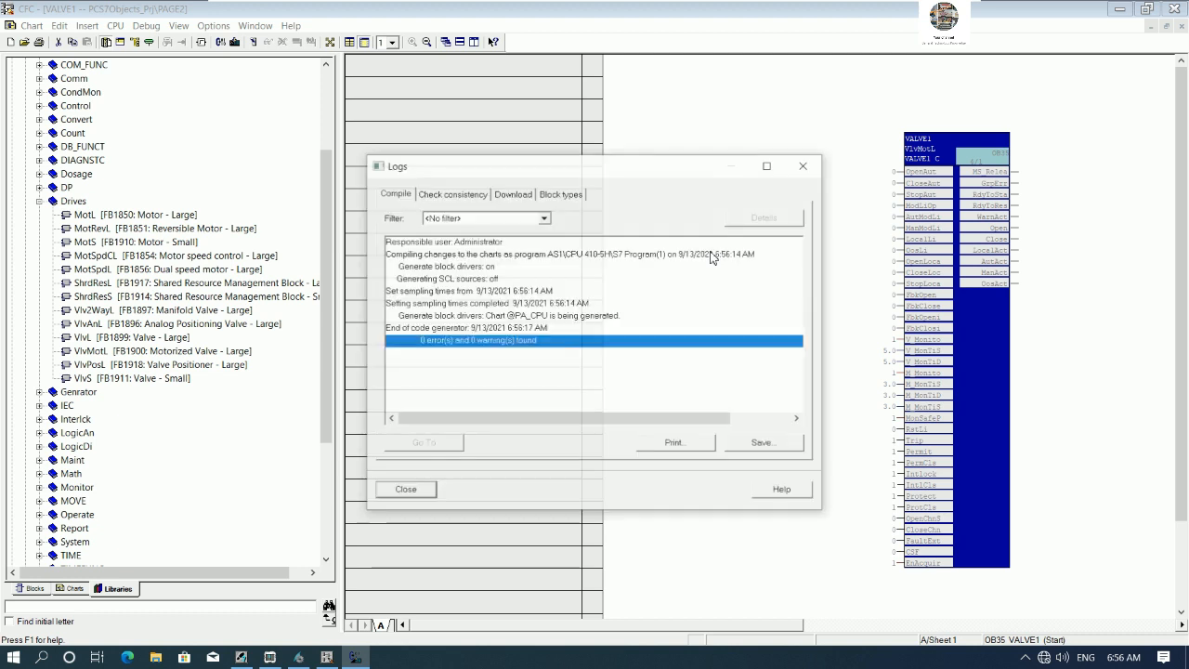
pyautogui.click(414, 491)
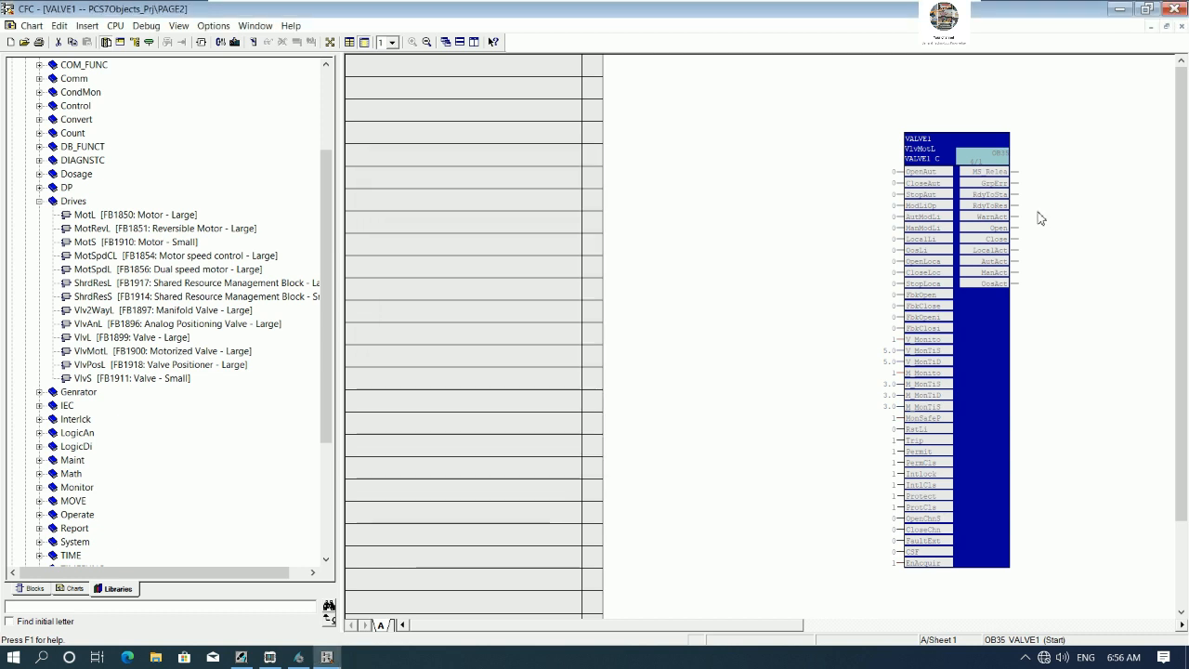
pyautogui.click(1175, 9)
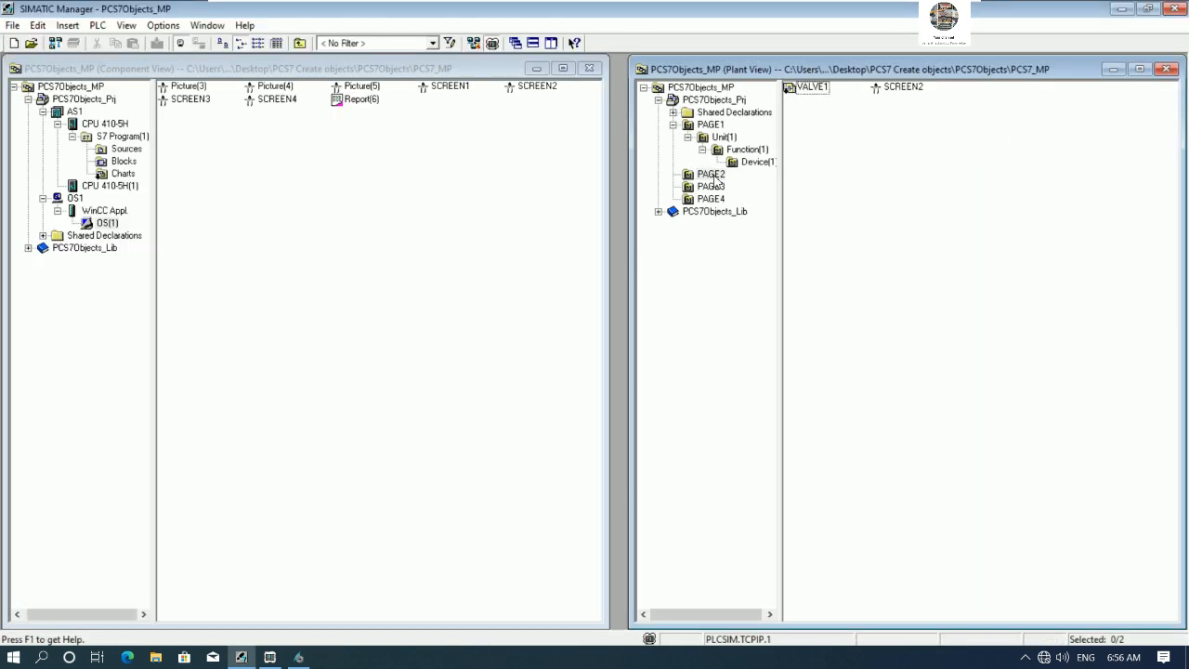
# - Insert a new CFC chart named VALVE2 under PAGE2 and open it
pyautogui.rightClick(715, 175)
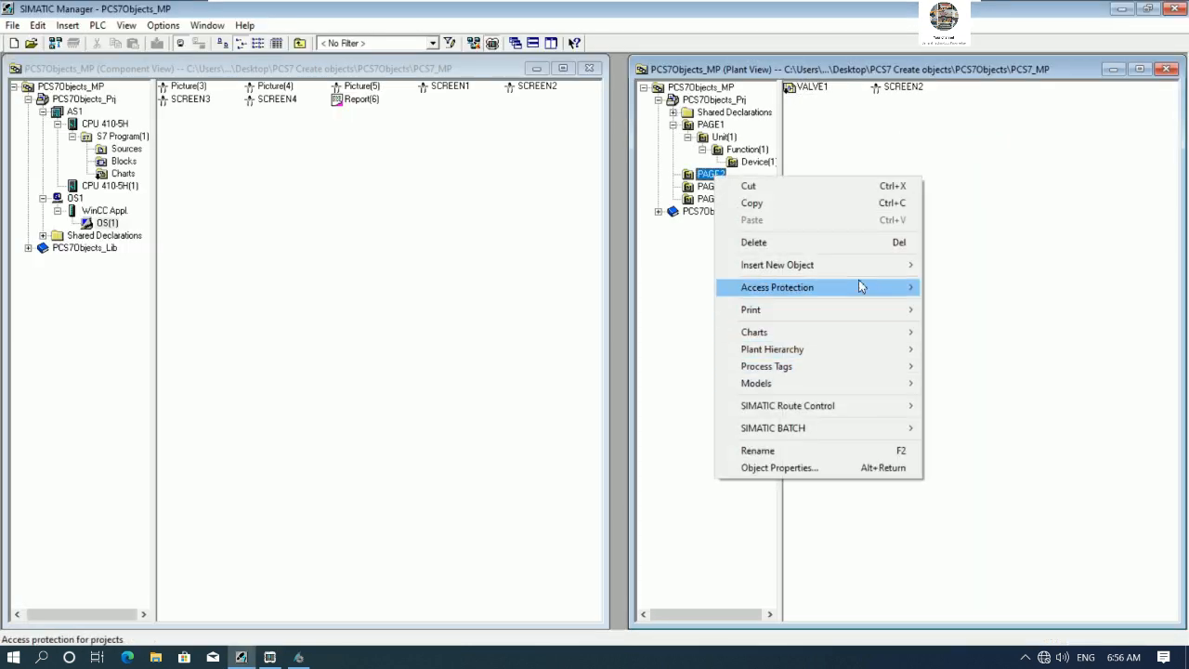
pyautogui.moveTo(849, 264)
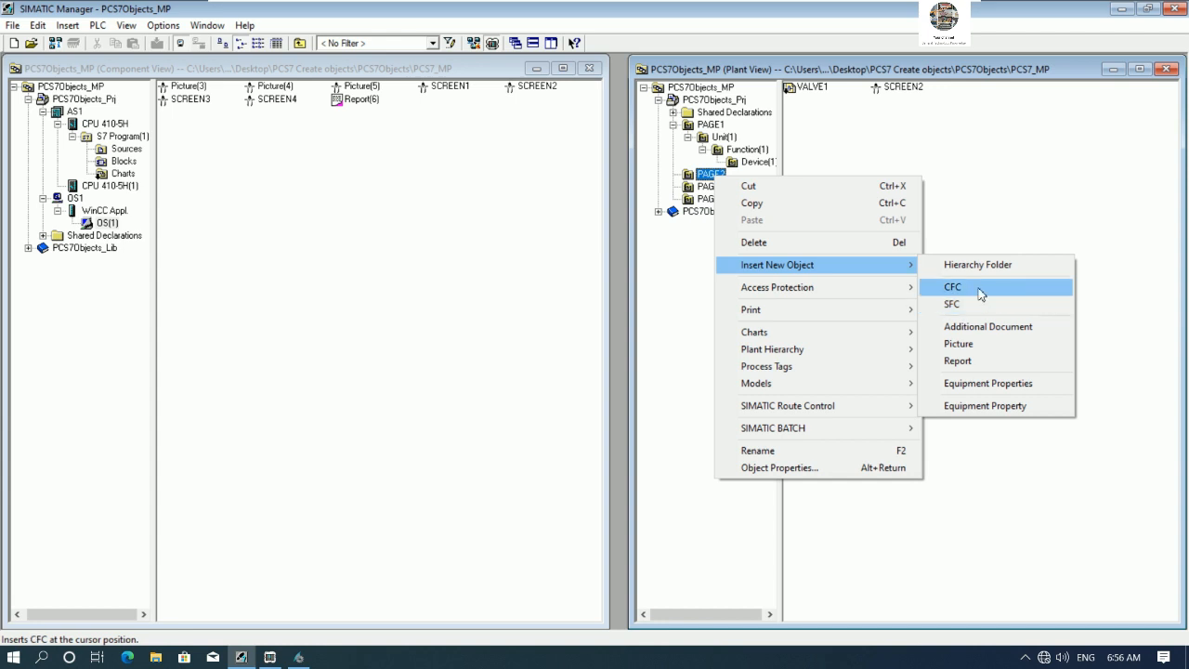
pyautogui.click(979, 289)
pyautogui.write('VALVE2')
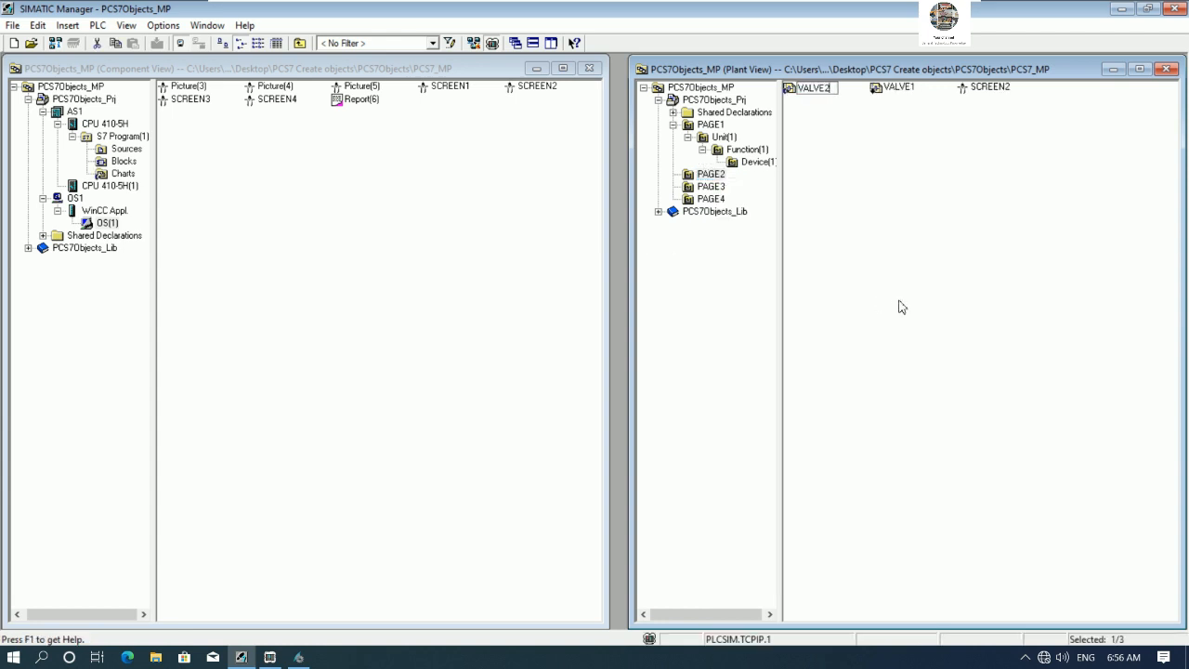
pyautogui.press('Return')
pyautogui.doubleClick(812, 88)
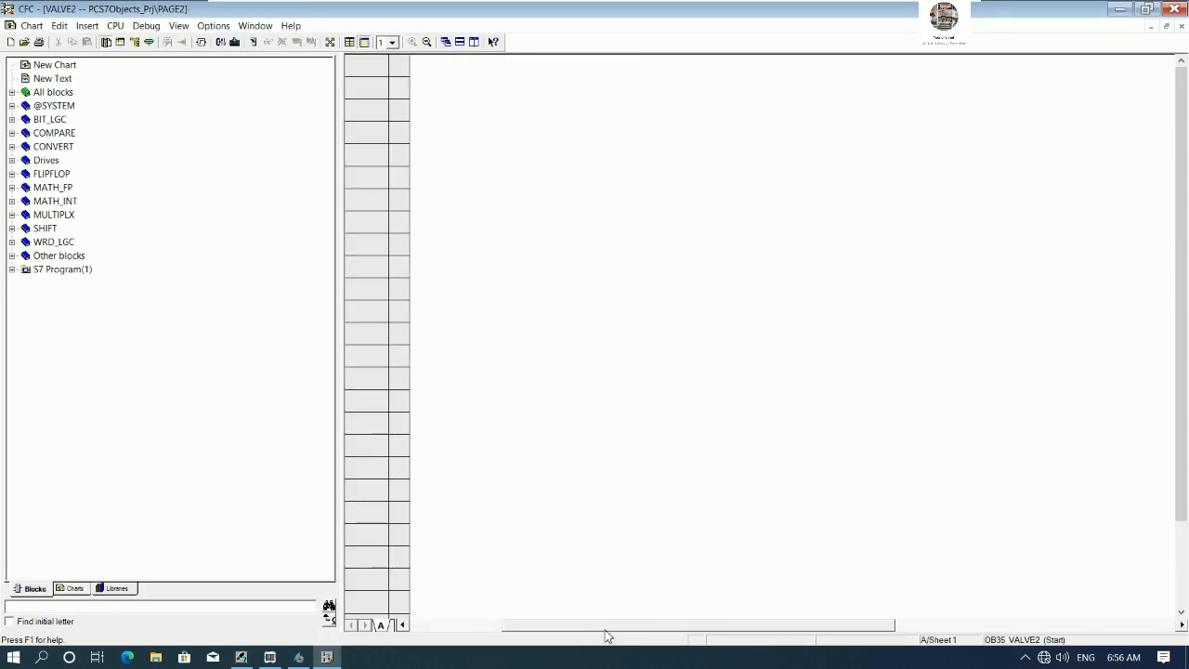
# - Place a VlvL valve block from the PCS 7 AP Library V91 Drives folder into the VALVE2 chart
pyautogui.click(118, 588)
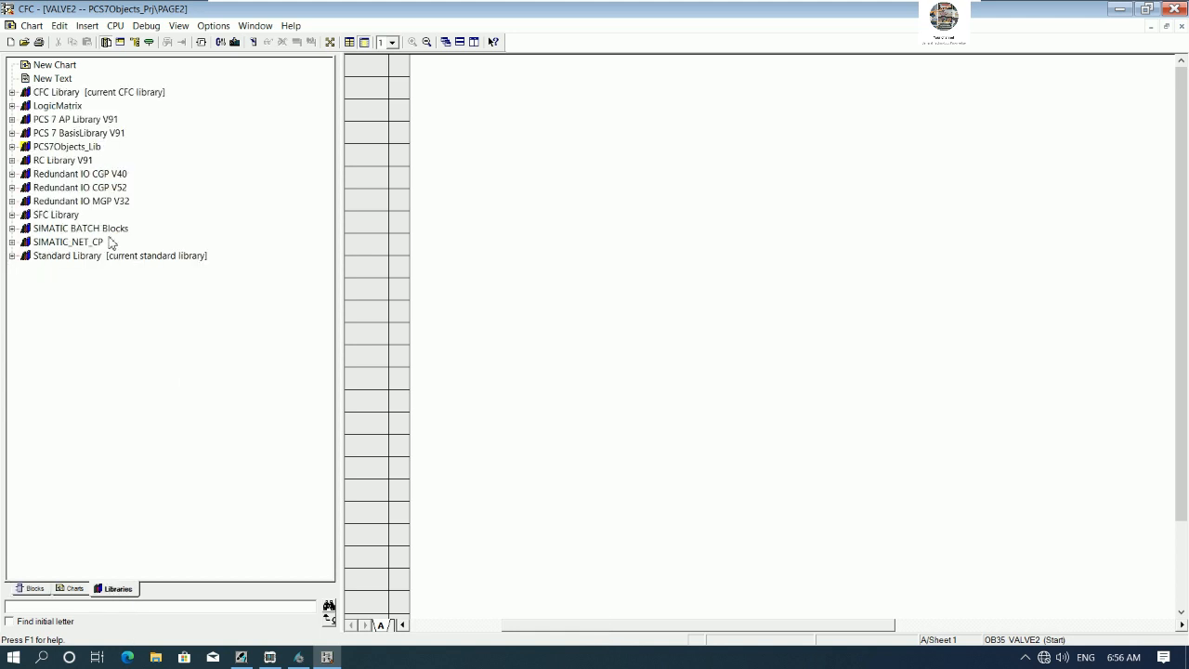
pyautogui.click(12, 119)
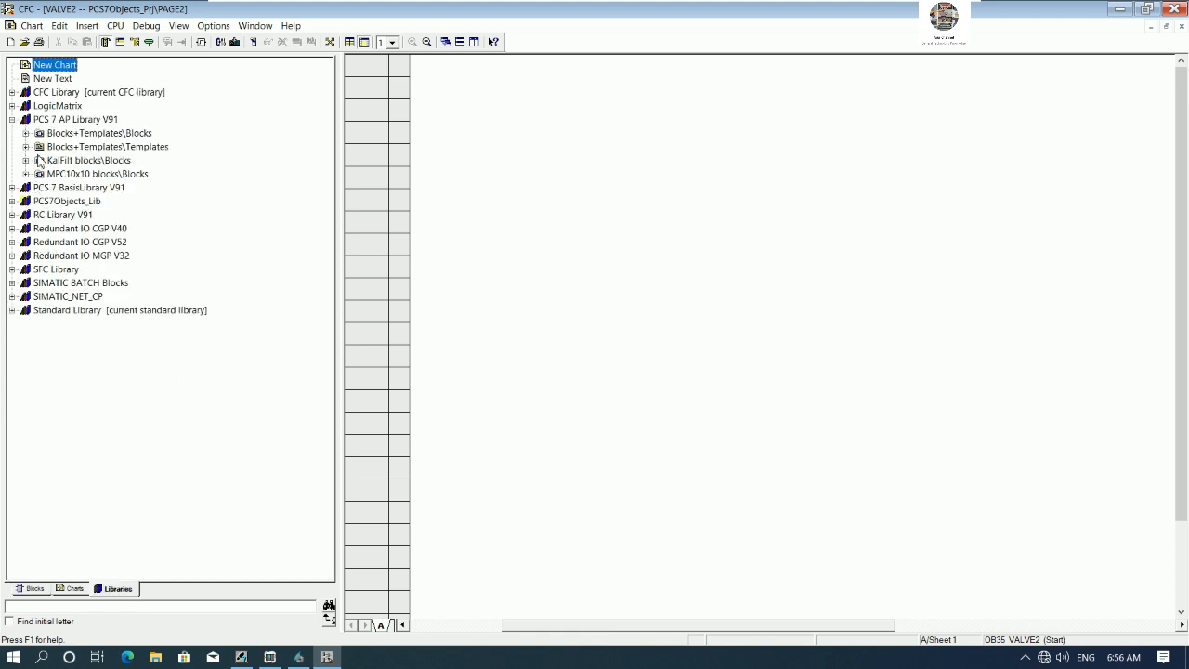
pyautogui.click(27, 132)
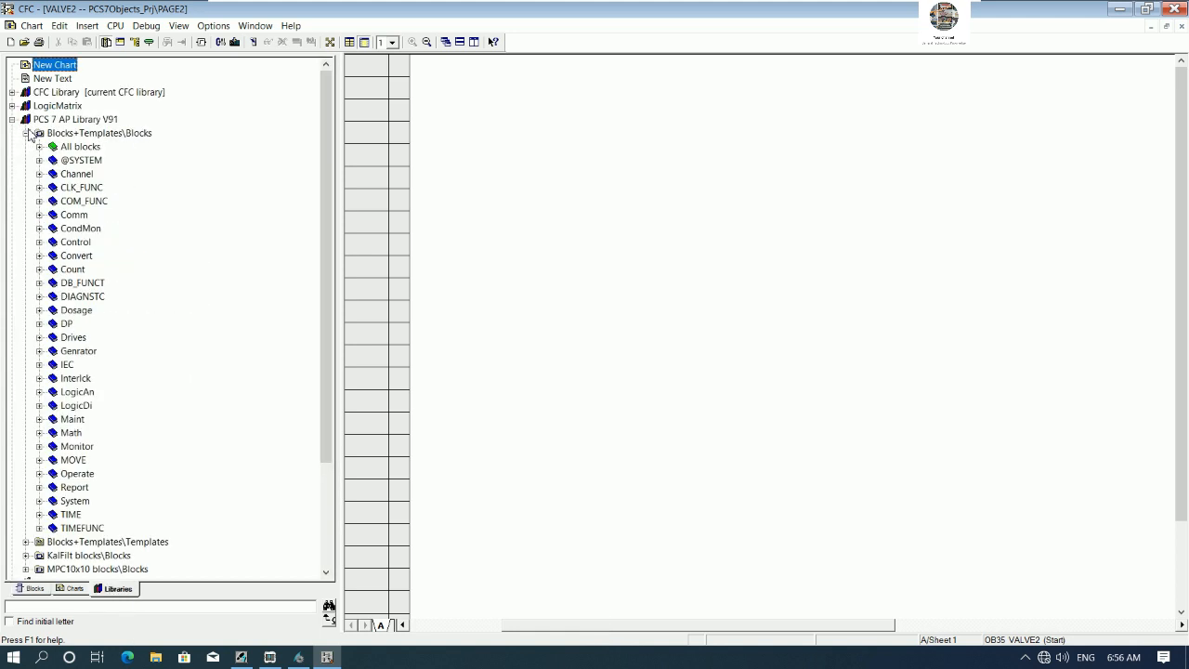
pyautogui.click(39, 337)
pyautogui.moveTo(326, 321); pyautogui.dragTo(326, 398)
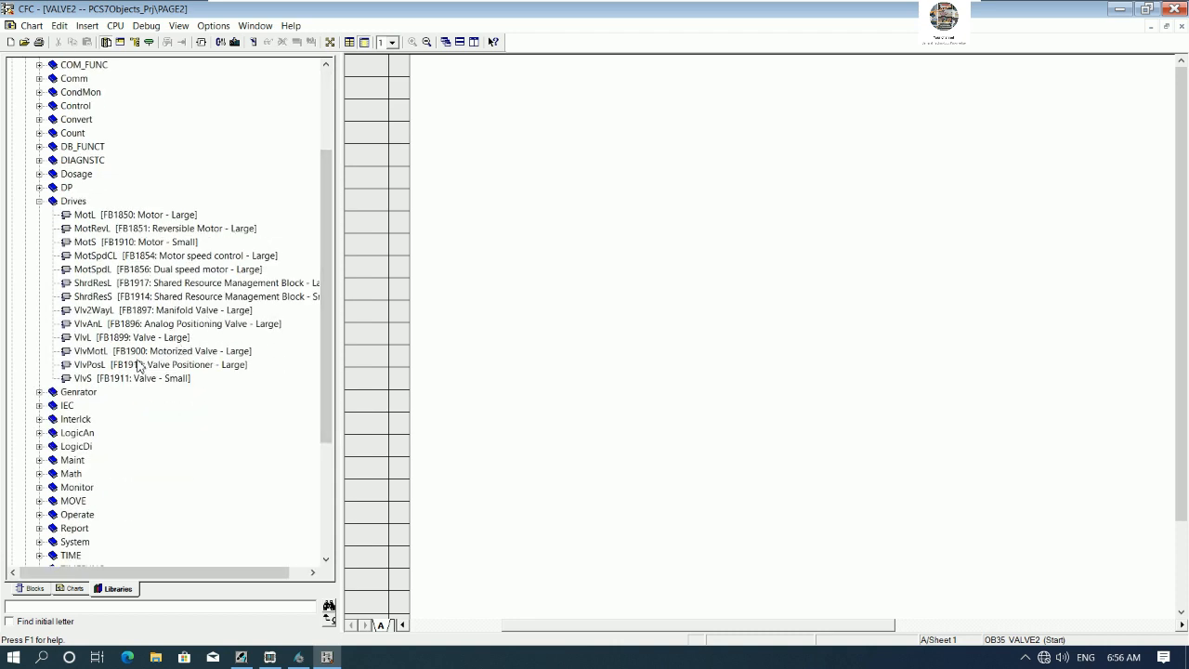
pyautogui.moveTo(83, 339); pyautogui.dragTo(865, 185)
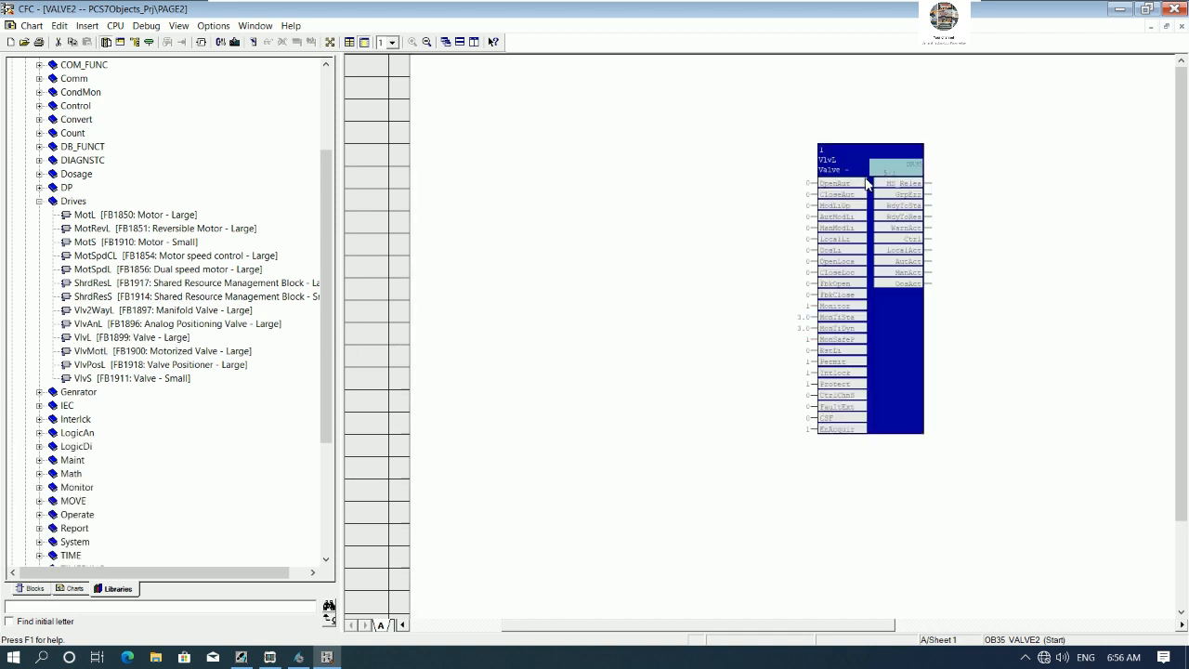
# - Replace the VlvL block's default comment with a VALVE2 control comment, then compile the chart changes as program
pyautogui.rightClick(852, 158)
pyautogui.click(913, 267)
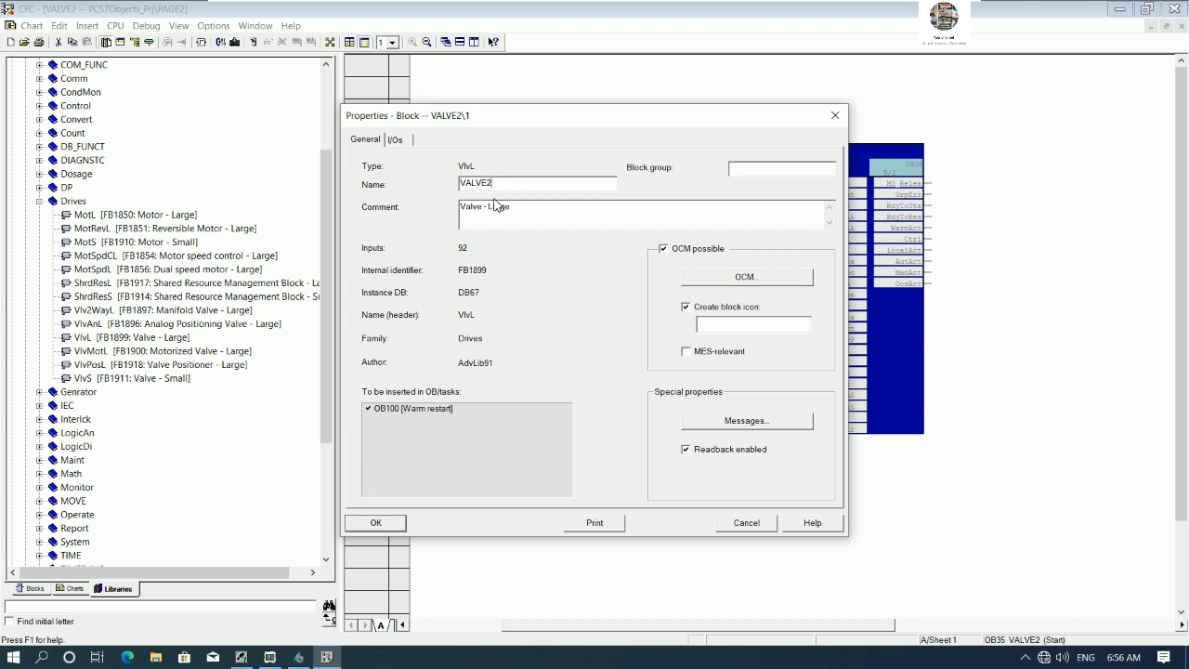
pyautogui.moveTo(531, 215); pyautogui.dragTo(393, 216)
pyautogui.write('VALVE2 CONTROL')
pyautogui.click(392, 522)
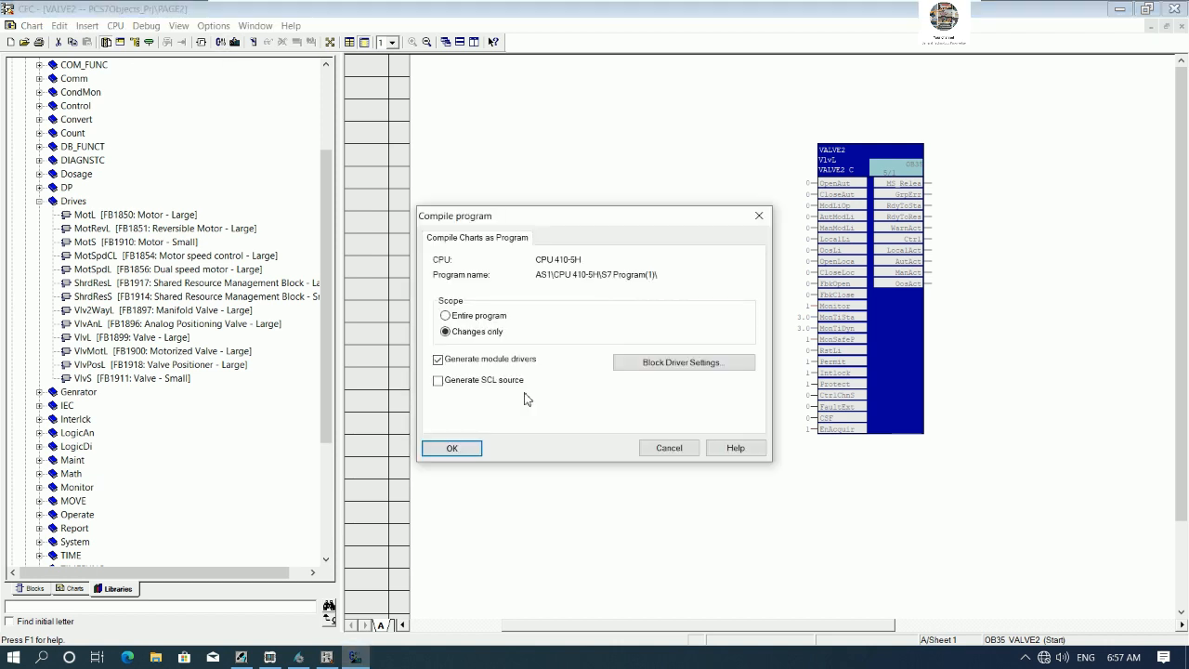
pyautogui.click(462, 450)
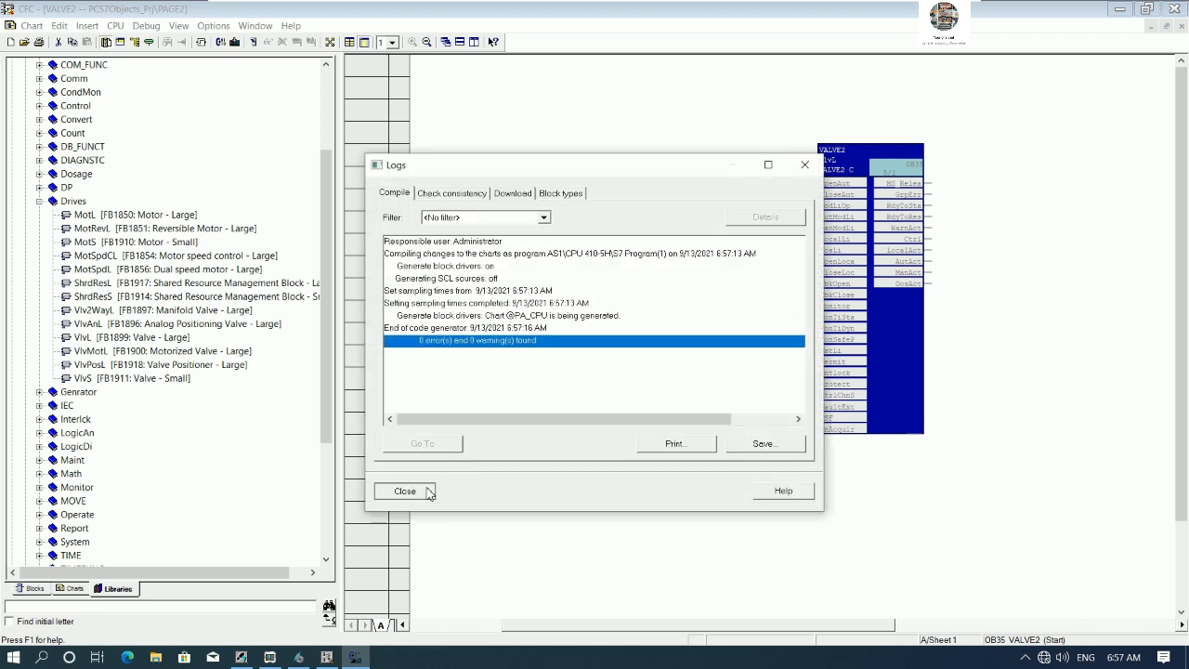
# - Close the compile log and the VALVE2 CFC editor
pyautogui.click(418, 491)
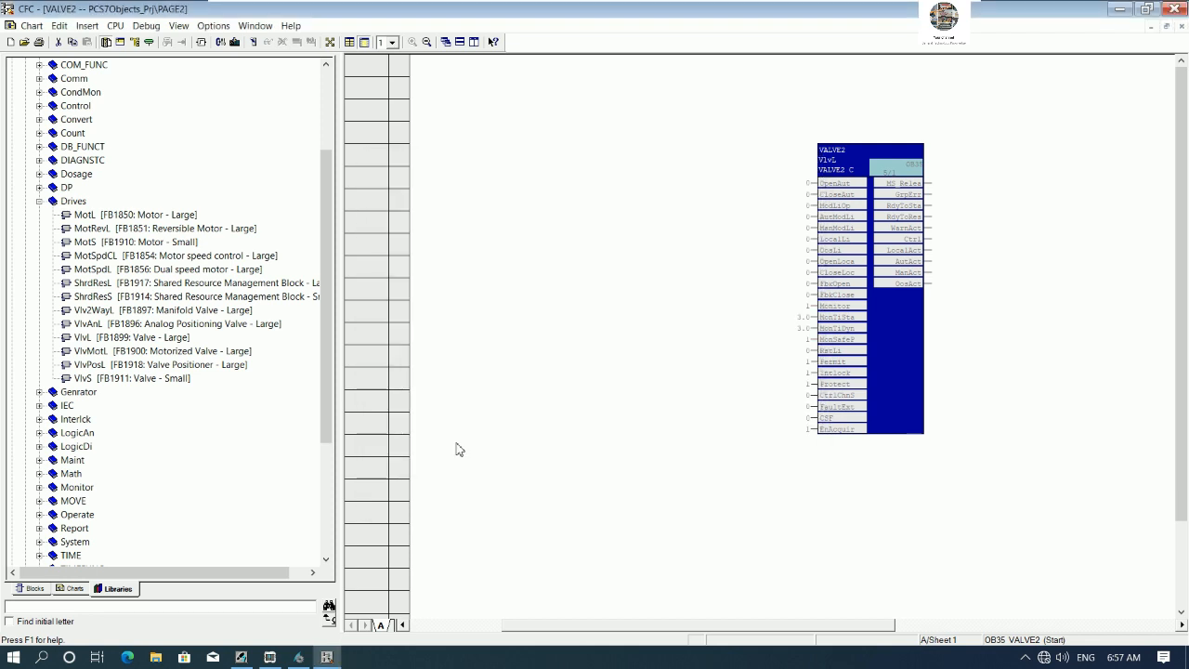
pyautogui.click(1173, 8)
# - Insert a new CFC chart named MOTOR3 under PAGE3 and open it
pyautogui.click(712, 176)
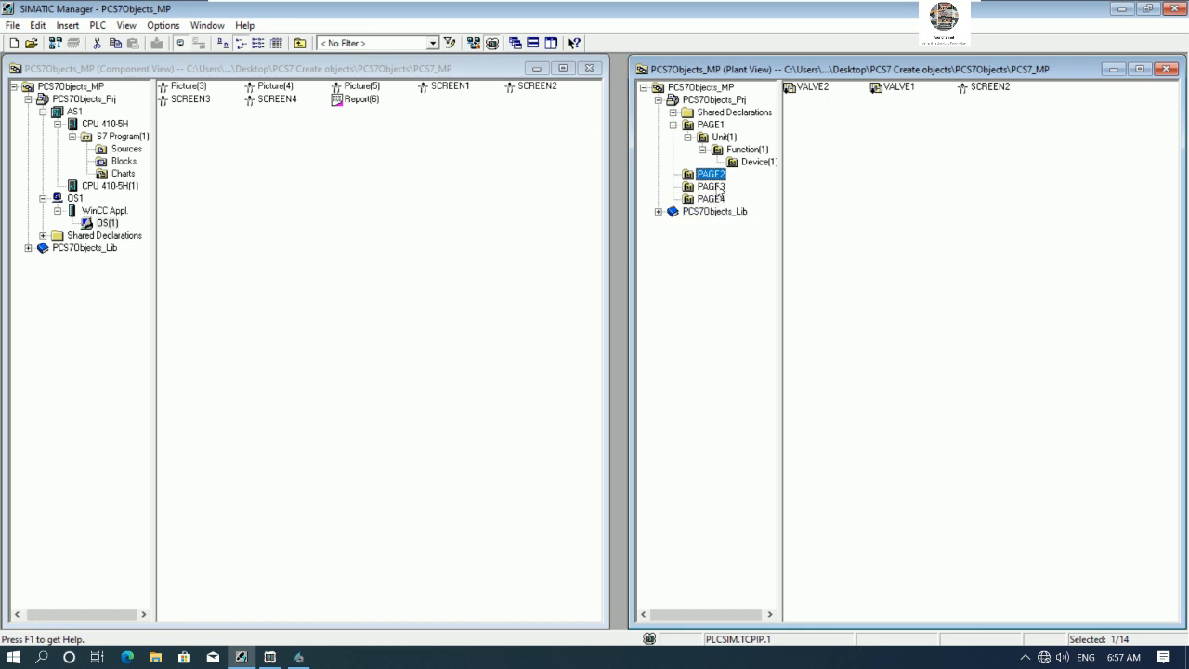
pyautogui.click(713, 188)
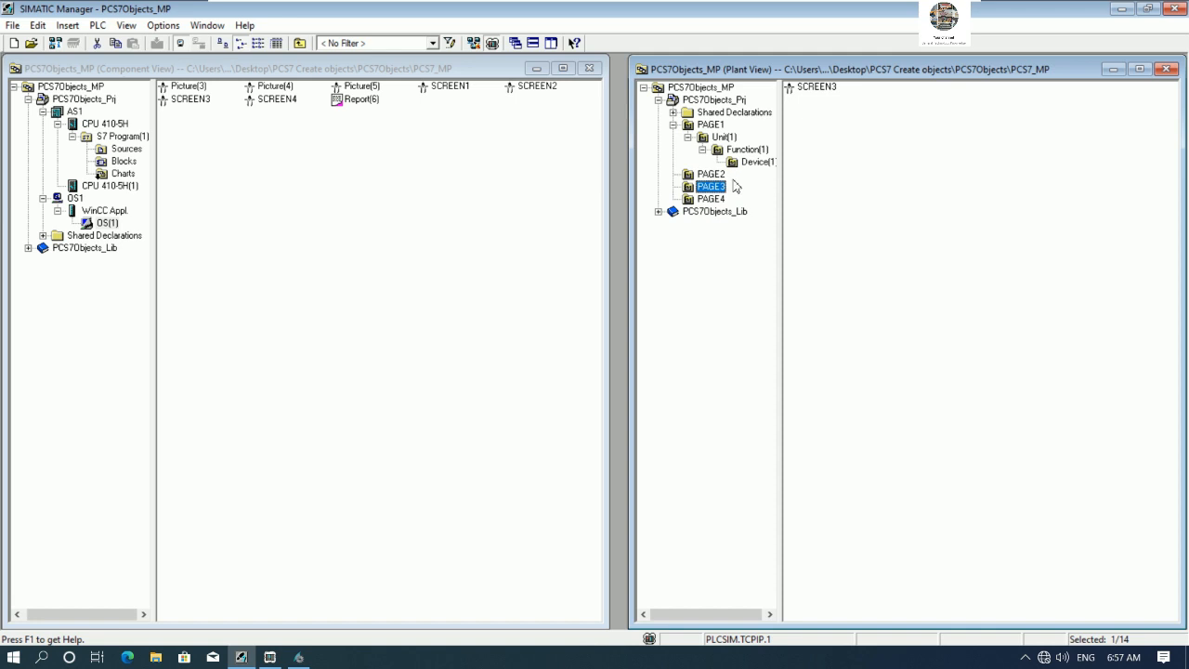
pyautogui.rightClick(728, 190)
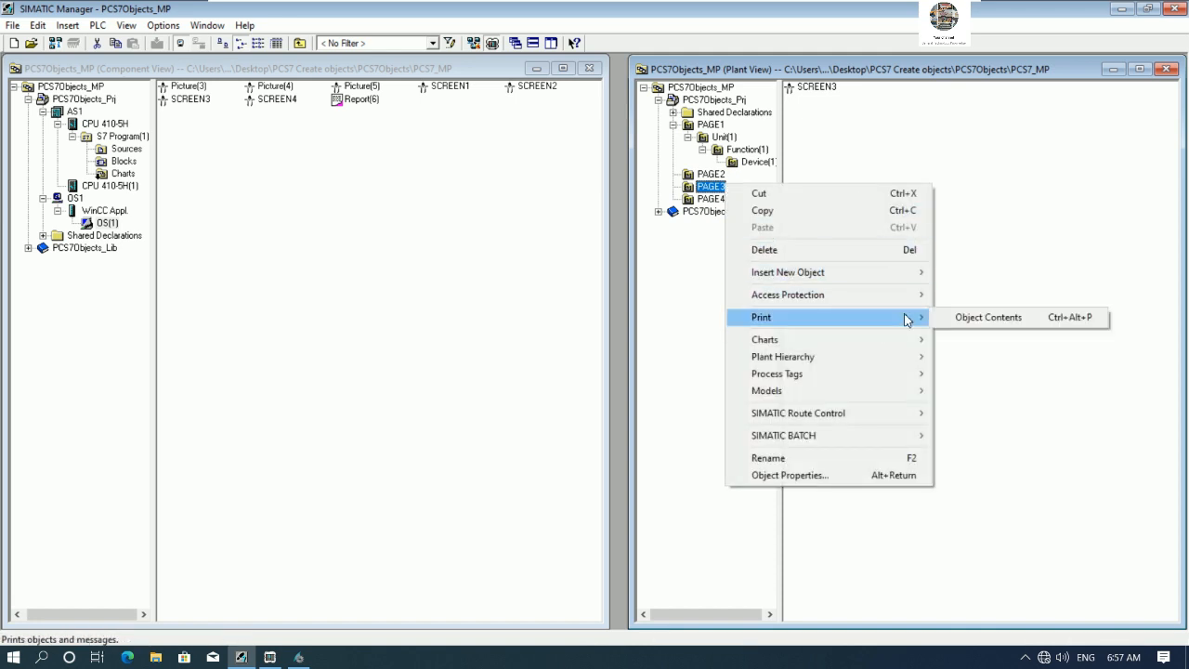
pyautogui.moveTo(899, 281)
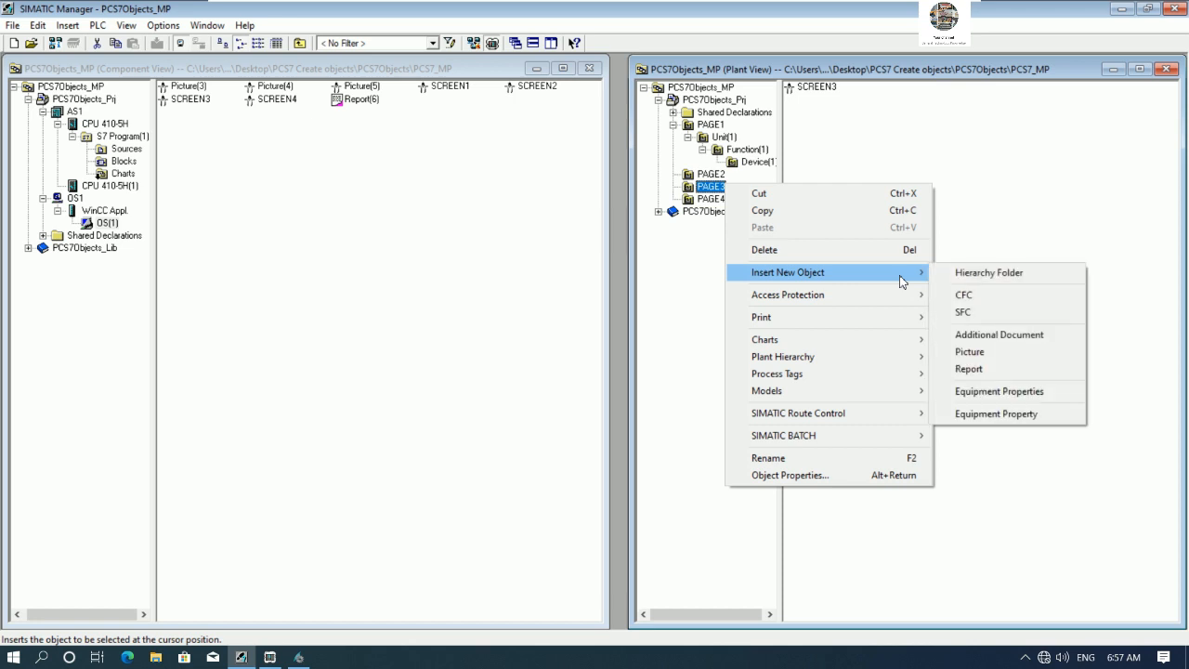
pyautogui.click(964, 295)
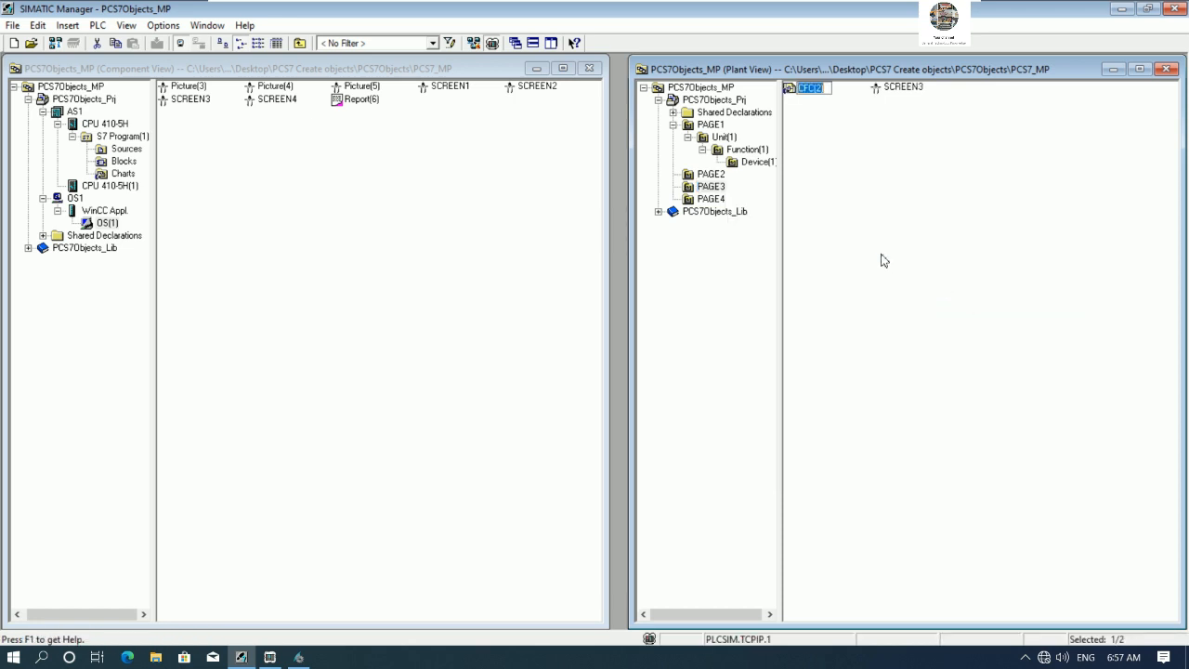
pyautogui.write('MOTOR3')
pyautogui.press('Return')
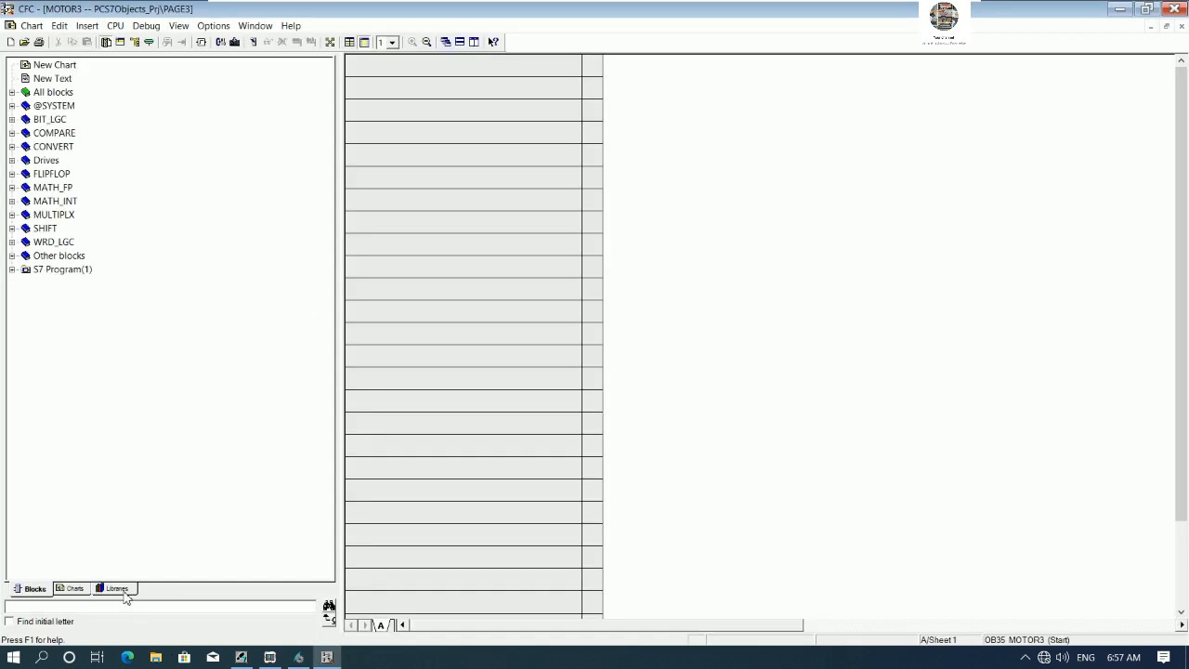
# - Place a MotSpdCL motor speed control block from the PCS 7 AP Library V91 Drives folder into the MOTOR3 chart
pyautogui.click(116, 587)
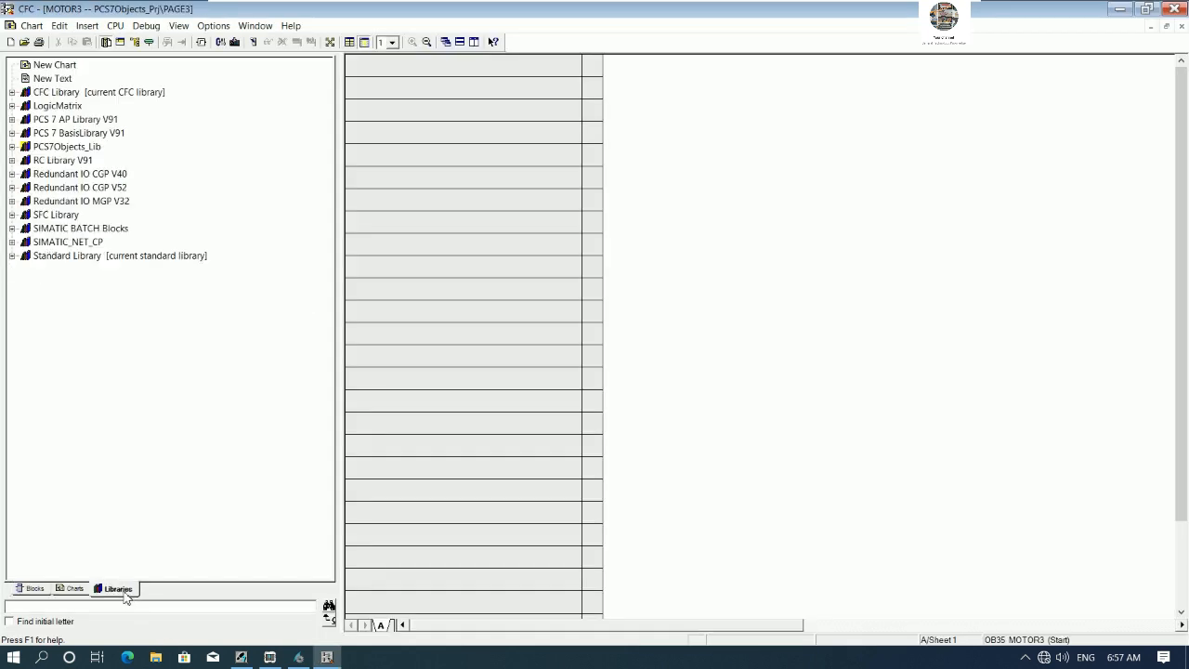
pyautogui.click(11, 120)
pyautogui.click(25, 133)
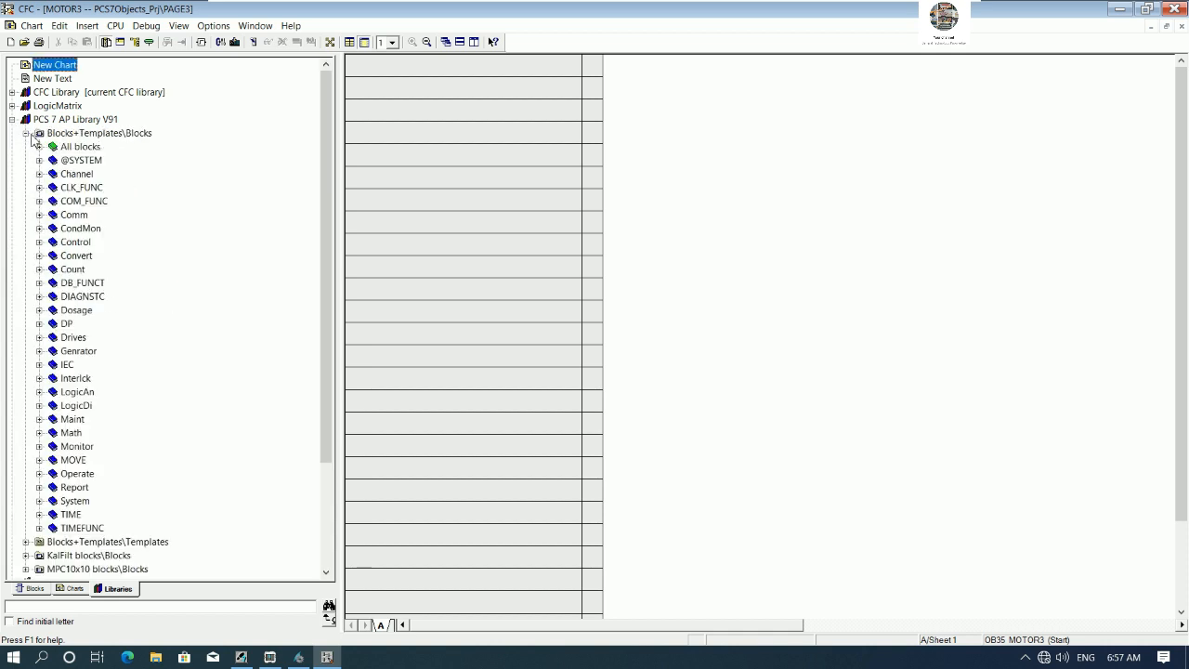
pyautogui.click(39, 337)
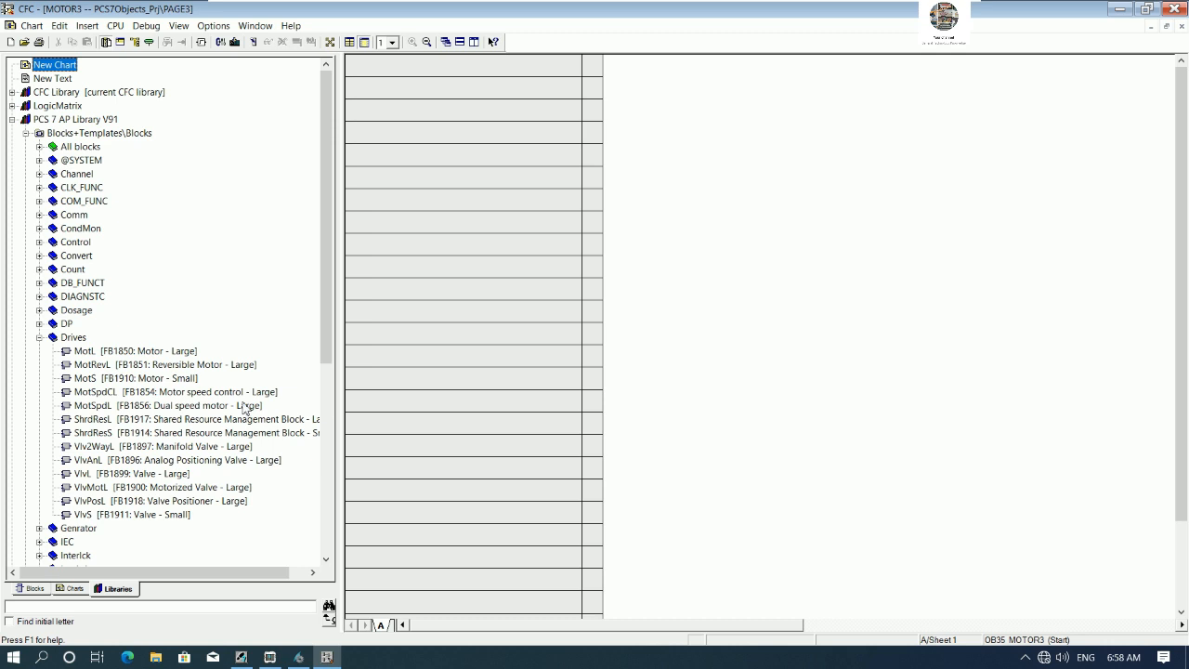
pyautogui.moveTo(322, 322); pyautogui.dragTo(327, 383)
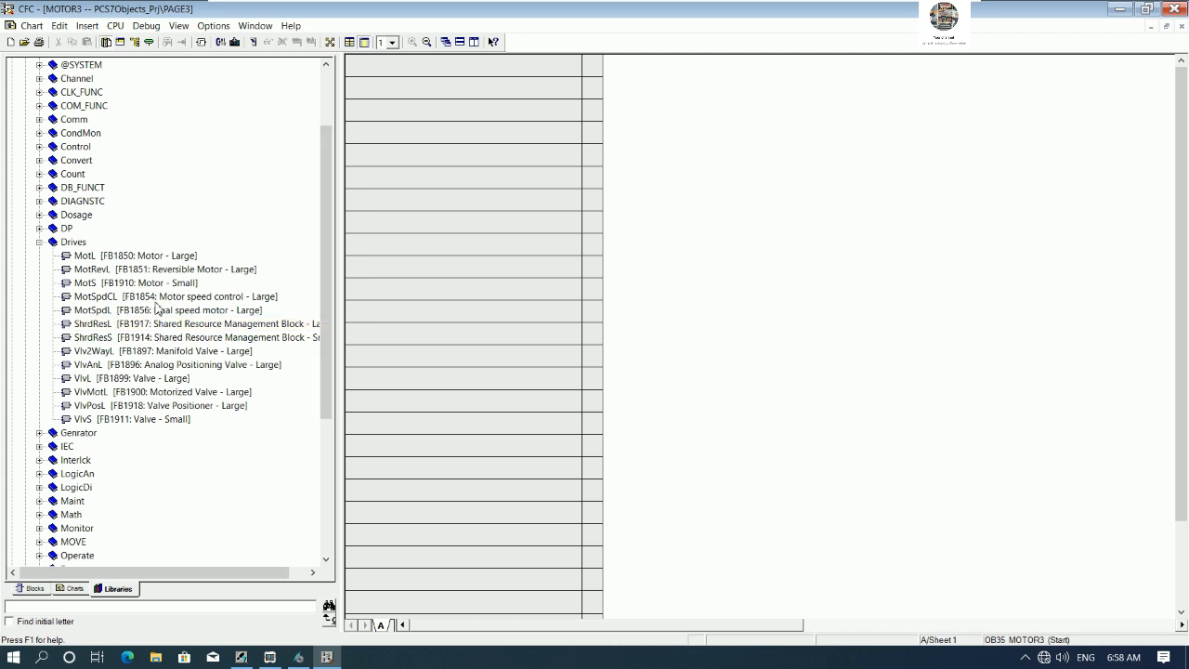
pyautogui.moveTo(110, 302)
pyautogui.mouseDown()
pyautogui.moveTo(243, 303)
pyautogui.moveTo(823, 232)
pyautogui.moveTo(976, 121)
pyautogui.moveTo(972, 157)
pyautogui.mouseUp()
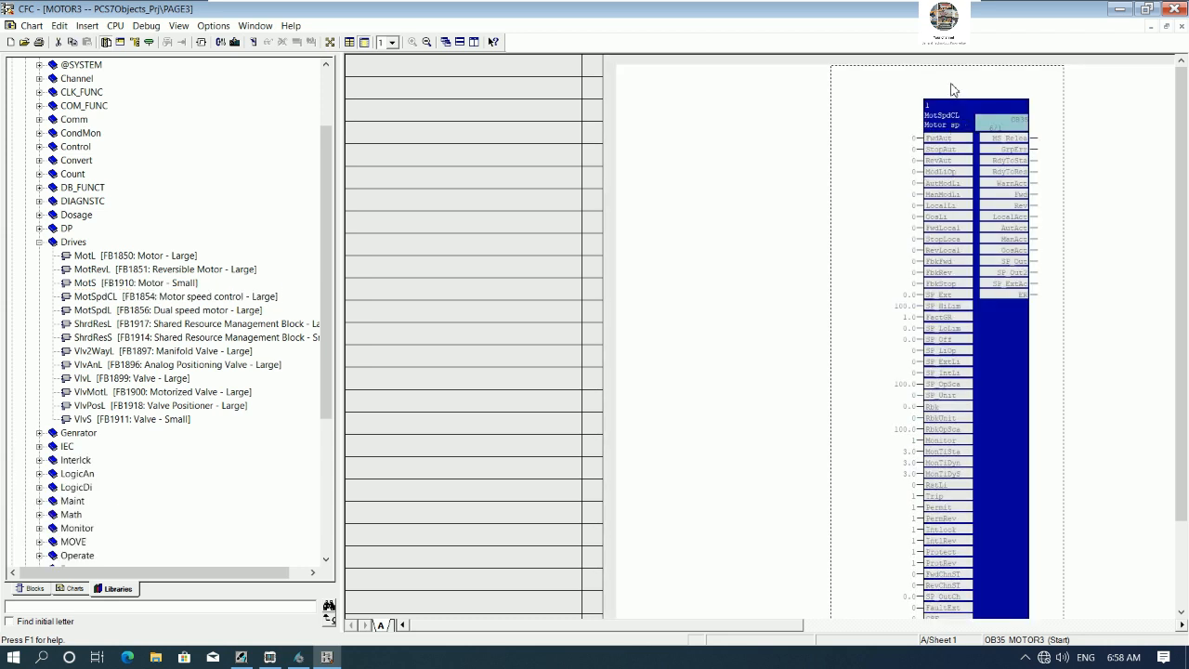
# - Open the MotSpdCL block's properties, name it MOTOR3 and set its comment to MOTOR3 CONTROL SPEED
pyautogui.moveTo(950, 83); pyautogui.dragTo(950, 87)
pyautogui.rightClick(948, 93)
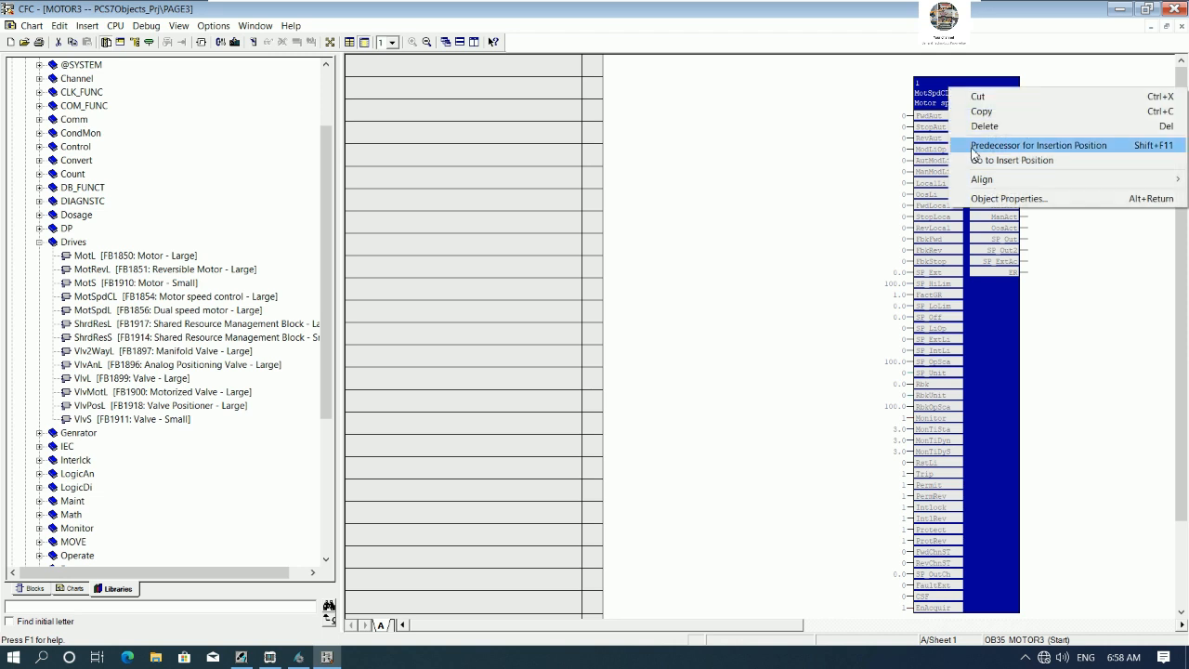
pyautogui.click(993, 196)
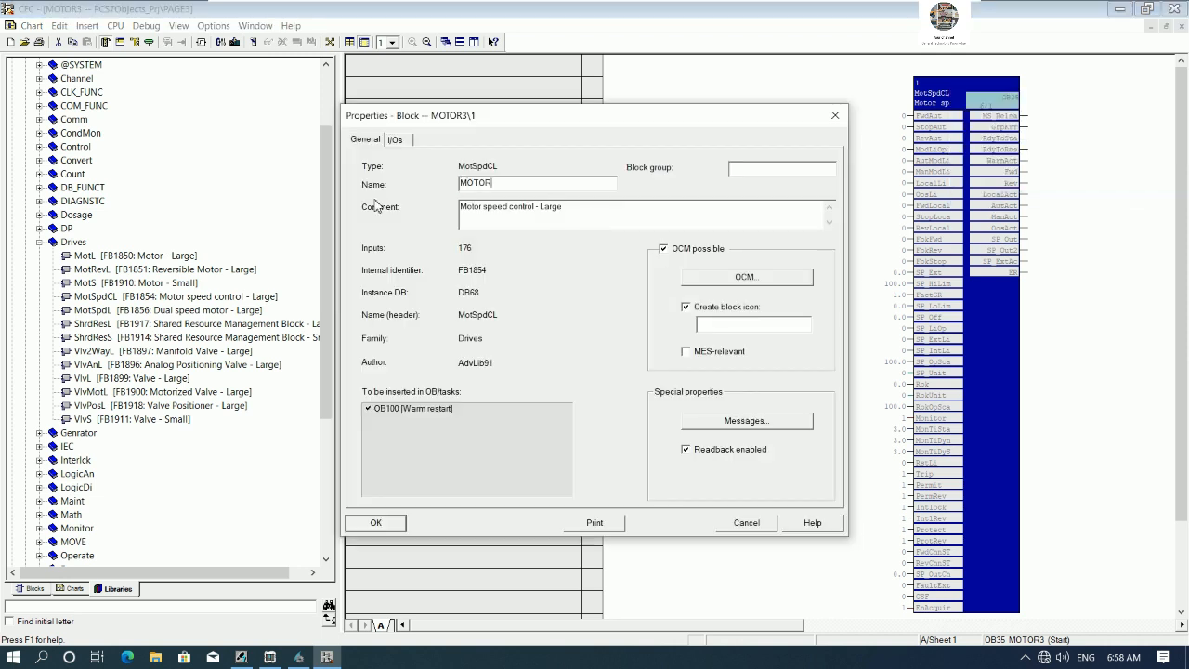
pyautogui.moveTo(575, 211); pyautogui.dragTo(392, 214)
pyautogui.write('MOTOR3 CONTROL SPEED')
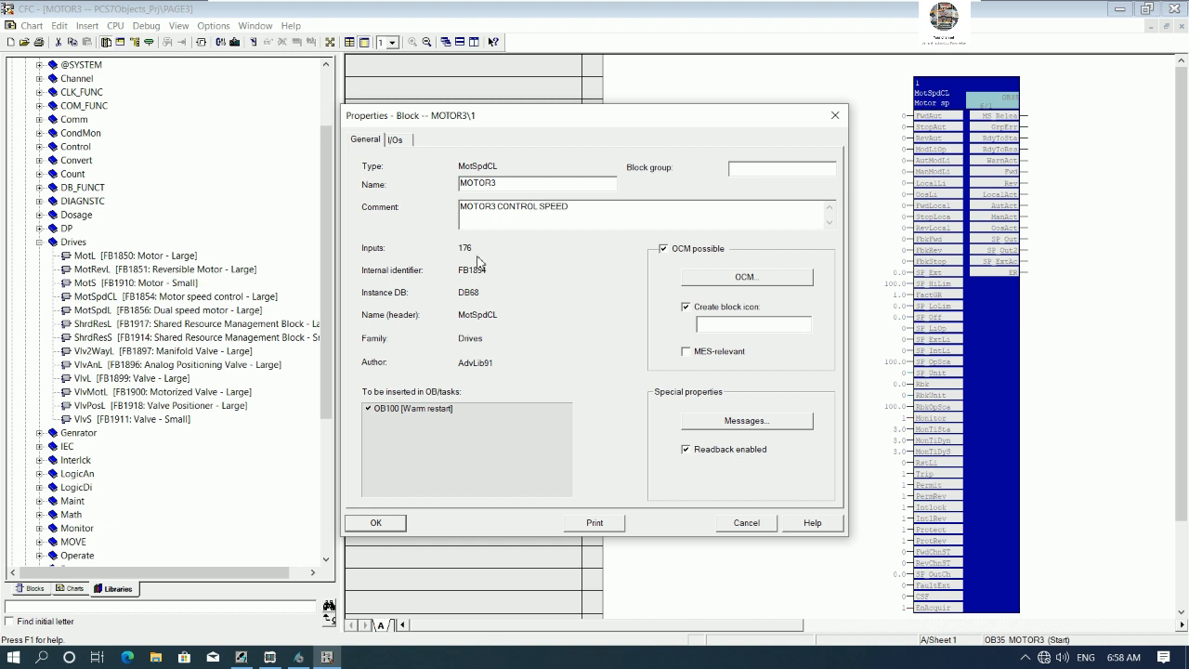
pyautogui.click(723, 327)
pyautogui.click(299, 656)
pyautogui.doubleClick(395, 209)
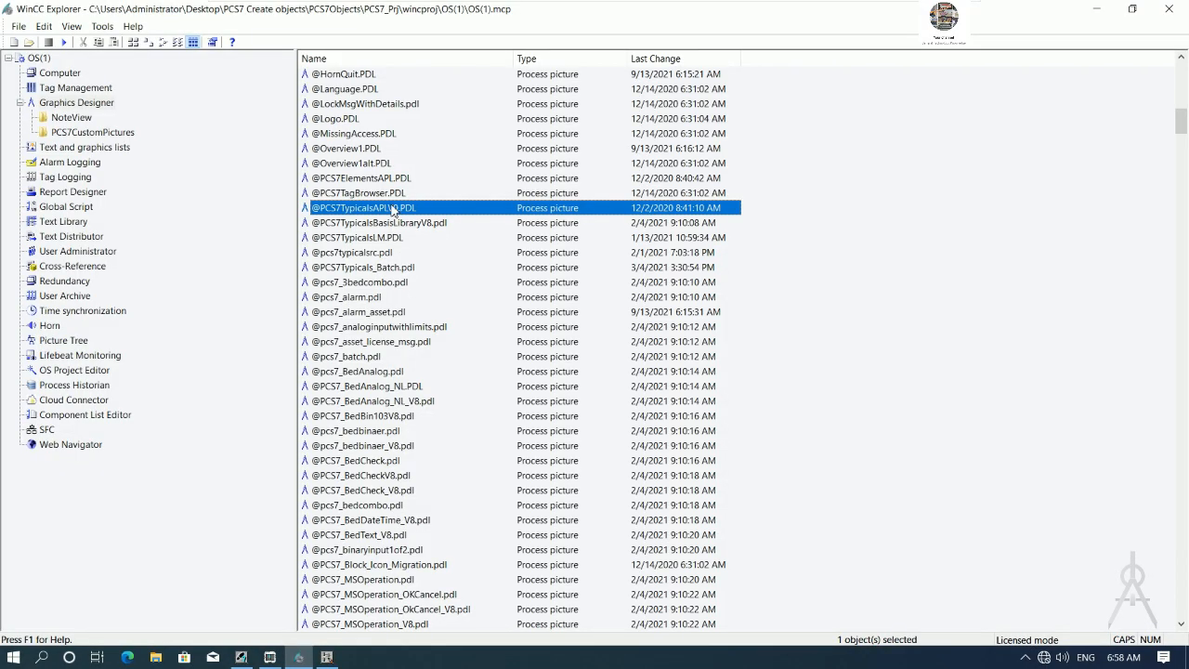
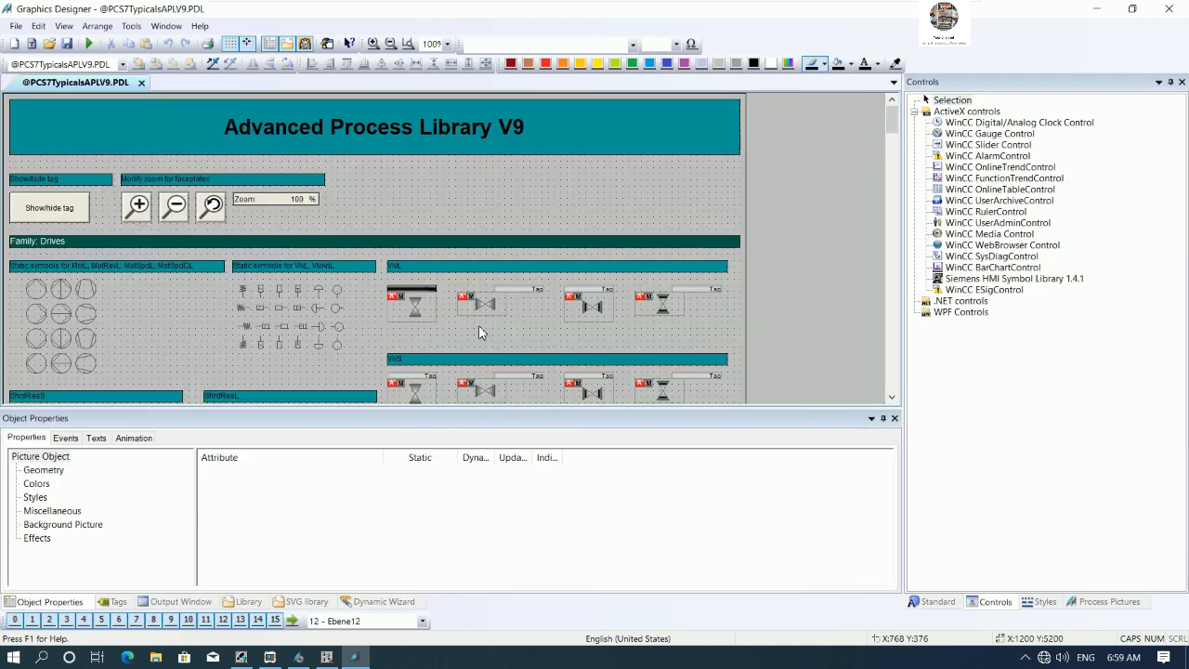
pyautogui.click(327, 657)
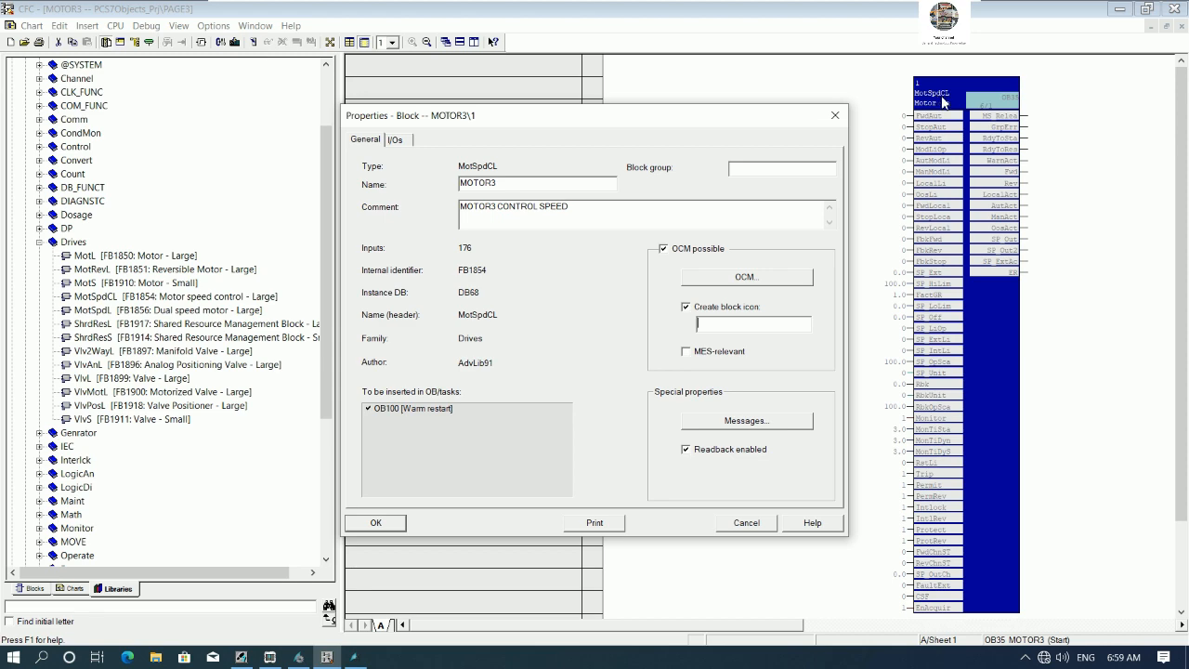
pyautogui.click(354, 658)
pyautogui.scroll(-5, 232, 339)
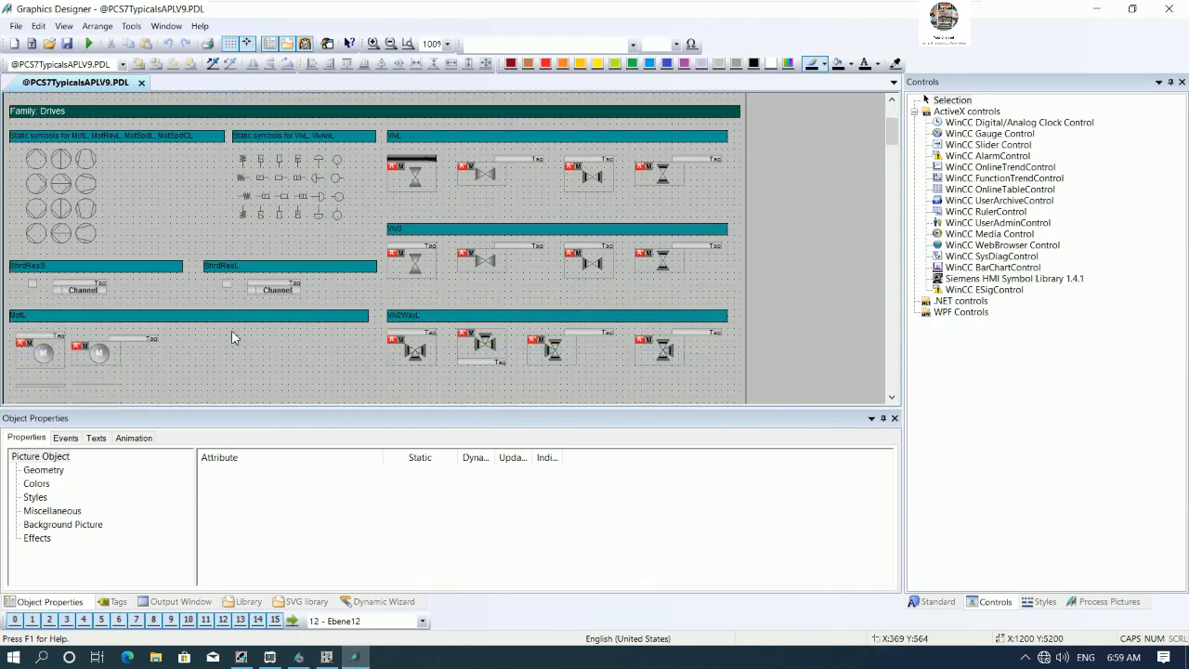
pyautogui.scroll(-8, 235, 336)
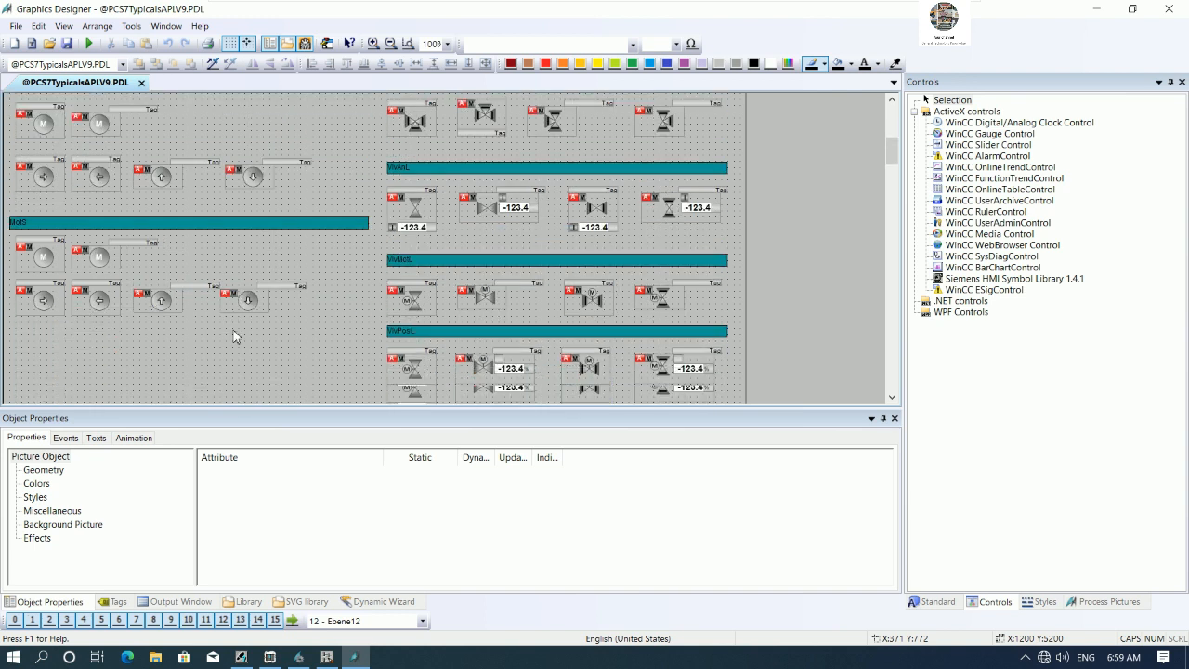
pyautogui.scroll(-4, 237, 335)
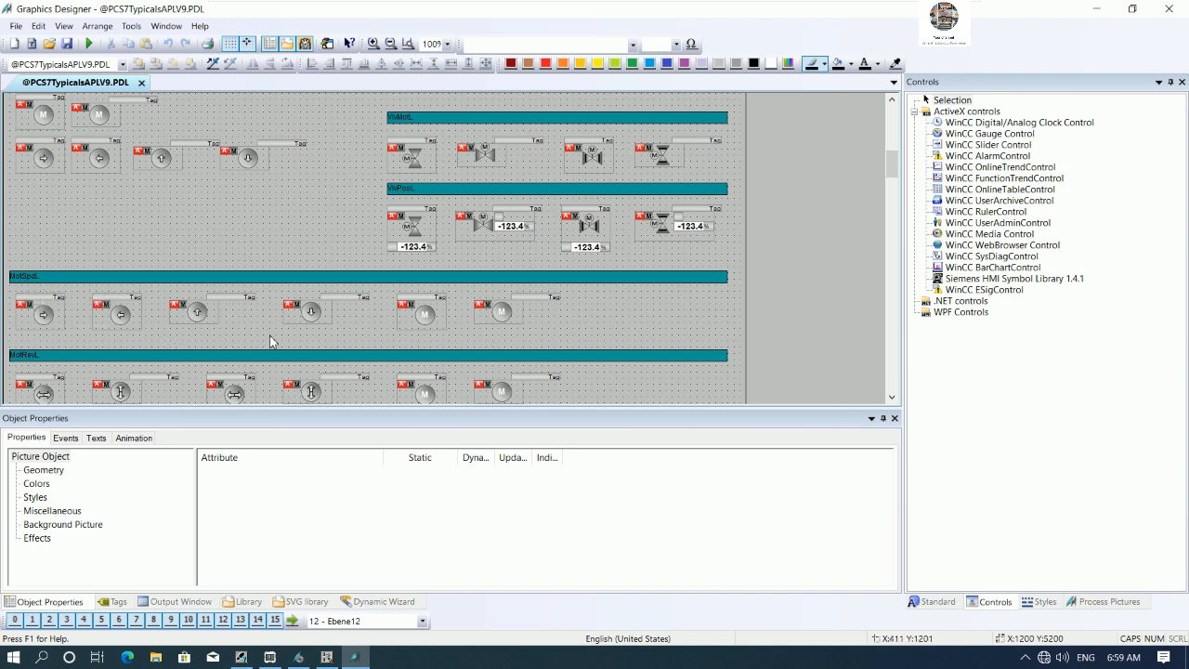
pyautogui.scroll(-1, 413, 316)
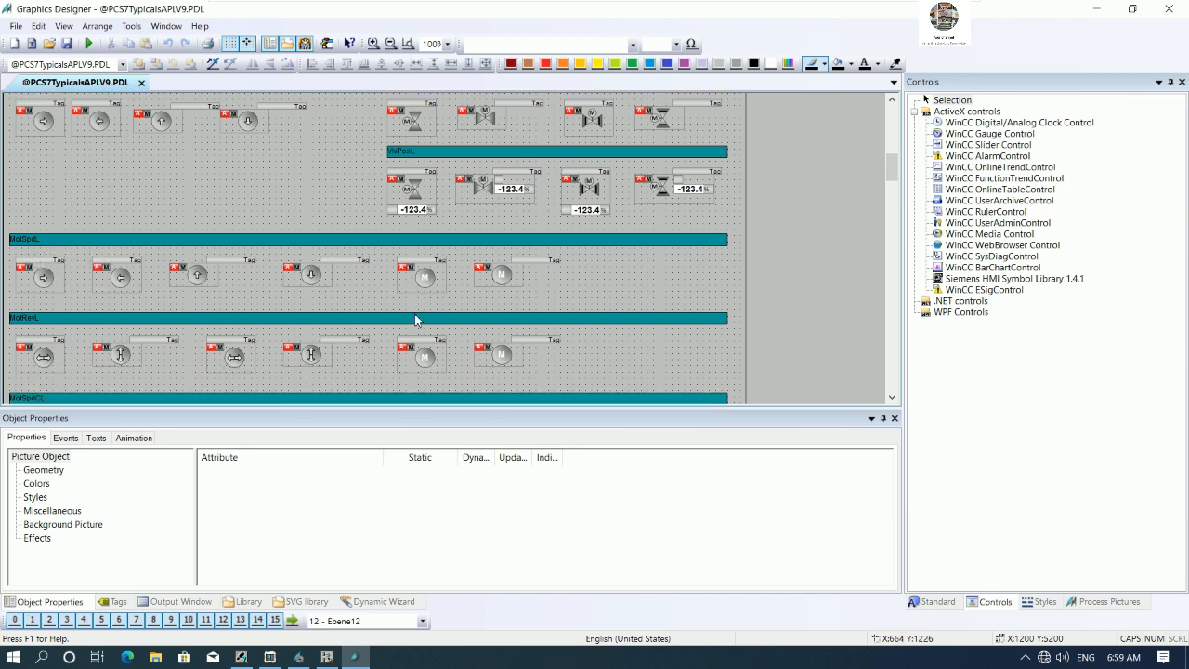
pyautogui.scroll(-1, 415, 319)
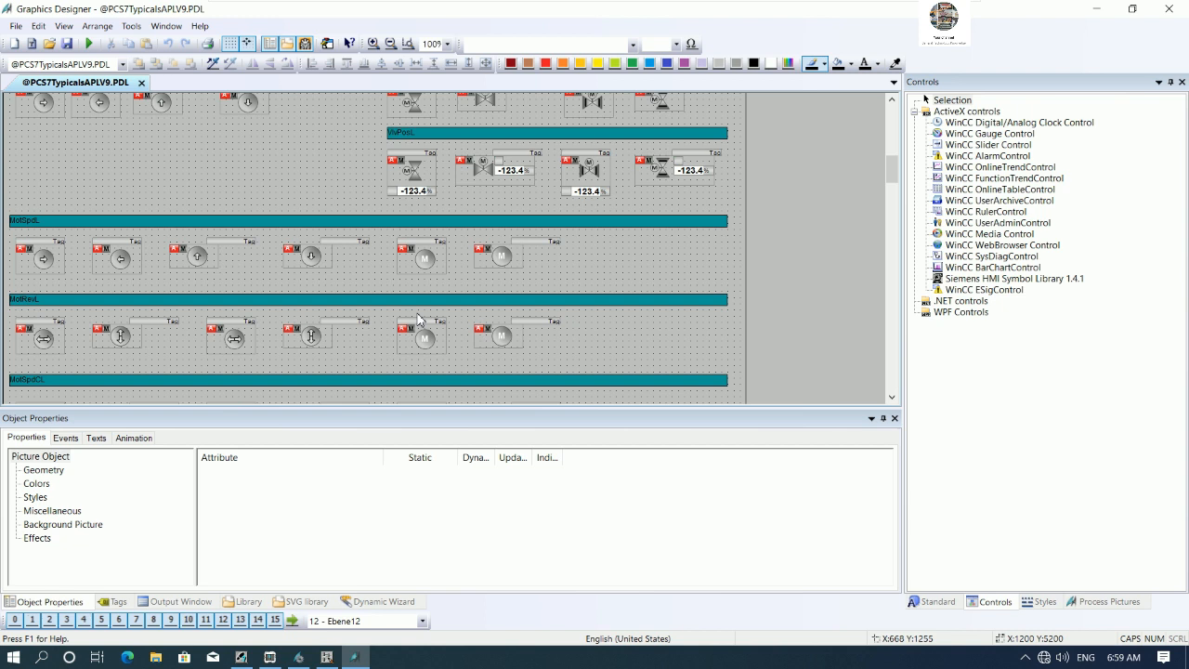
pyautogui.scroll(-1, 418, 319)
pyautogui.scroll(-1, 418, 319)
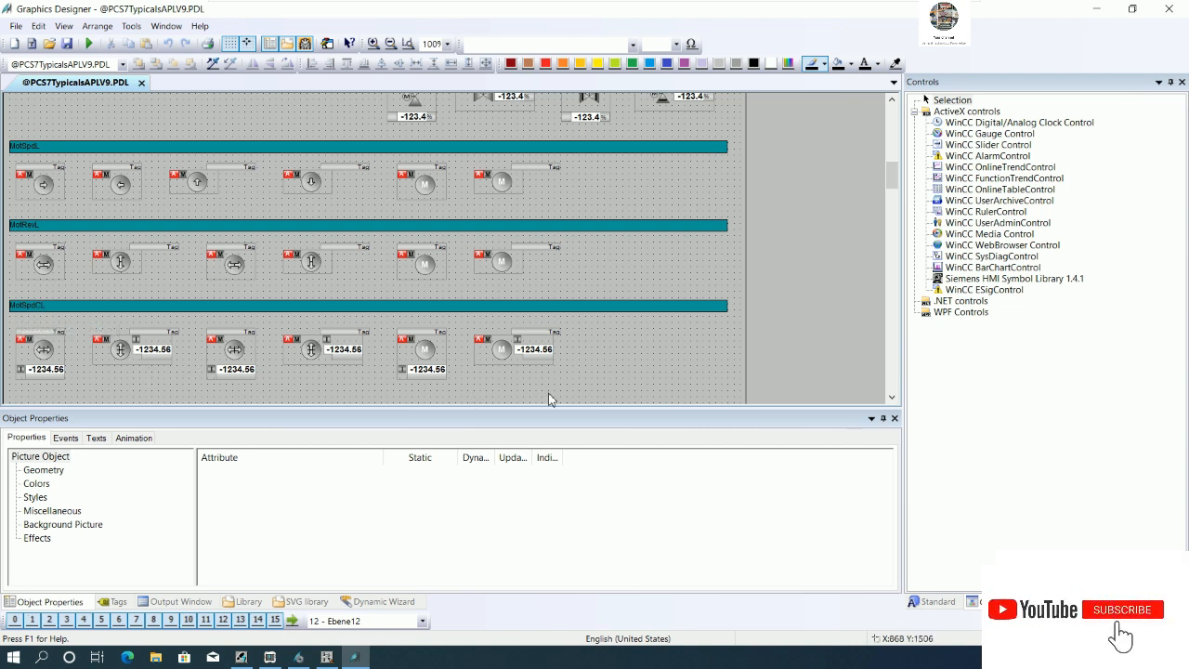
# - Check the system type of the sixth MotSpdCL icon, then set the MOTOR3 block's icon to 6 and confirm its properties
pyautogui.click(517, 353)
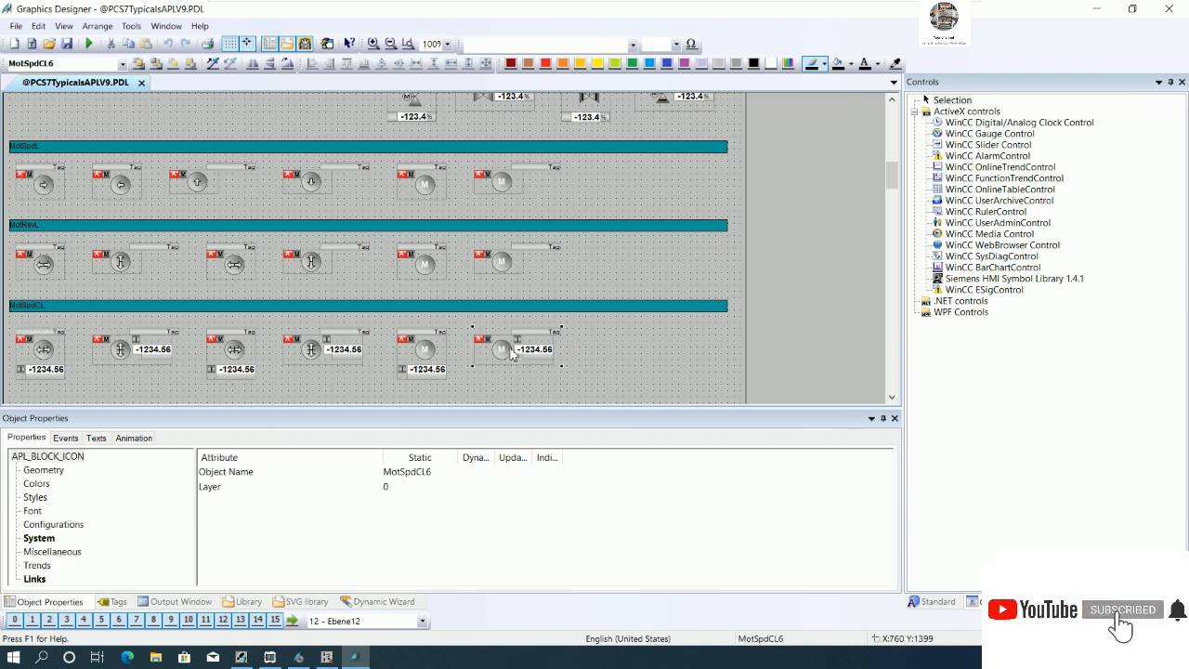
pyautogui.click(42, 539)
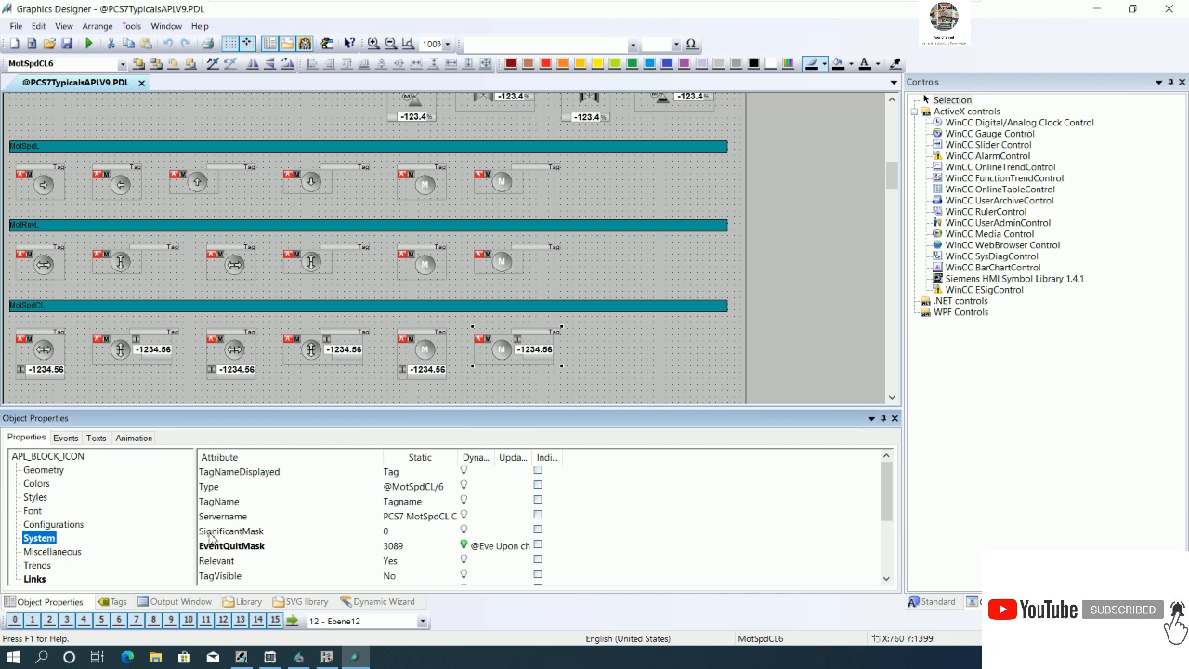
pyautogui.click(331, 653)
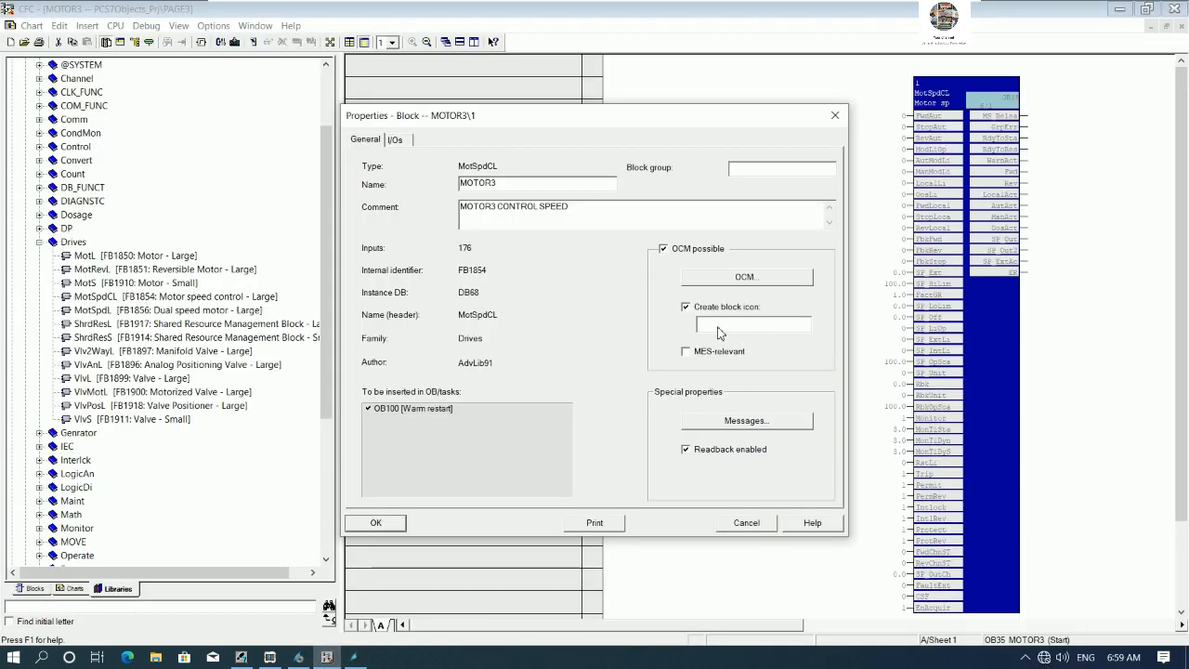
pyautogui.click(381, 523)
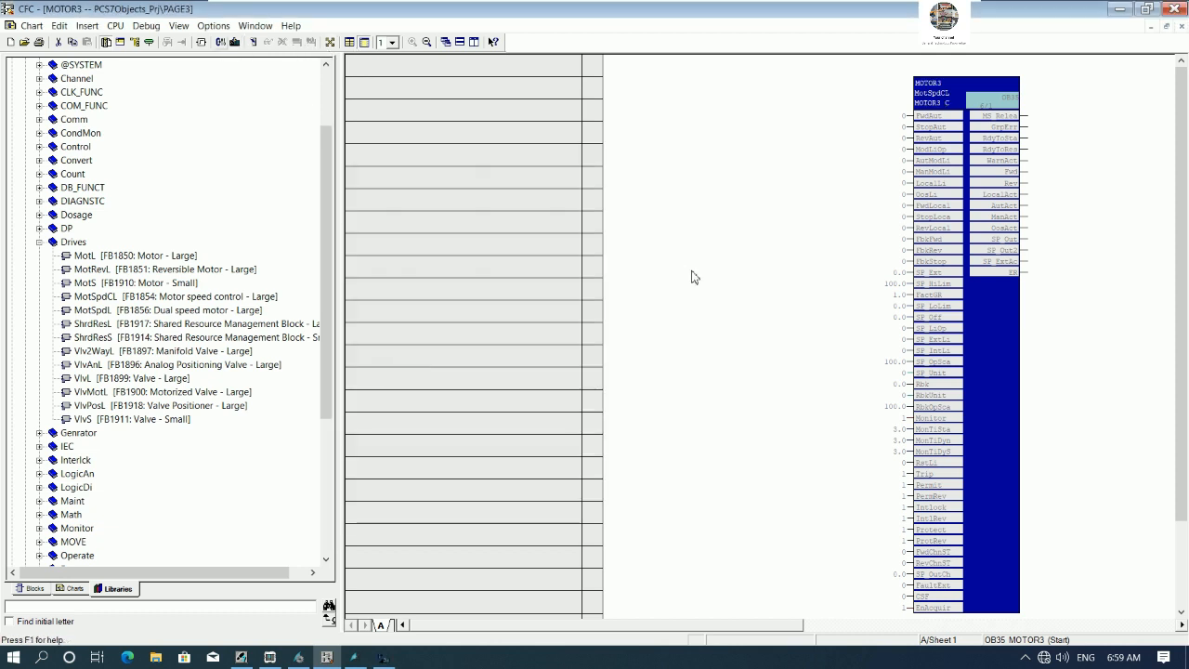
# - Compile the charts as program with scope Changes only and close the compile log
pyautogui.hotkey('ctrl', 'b')
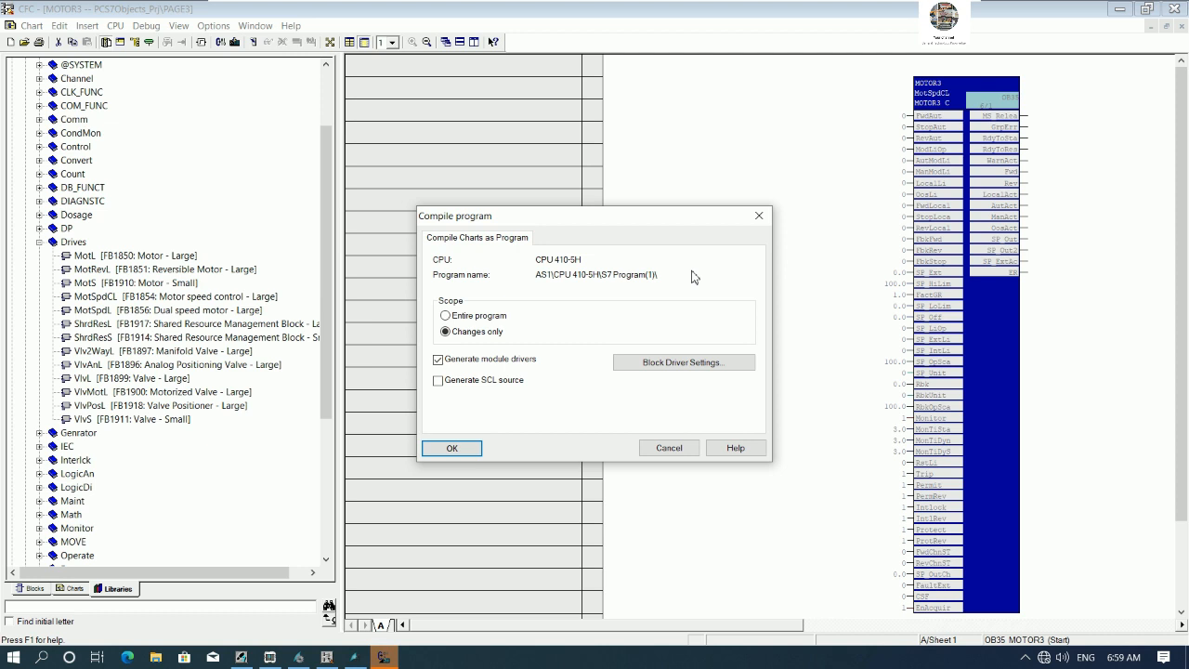
pyautogui.click(450, 449)
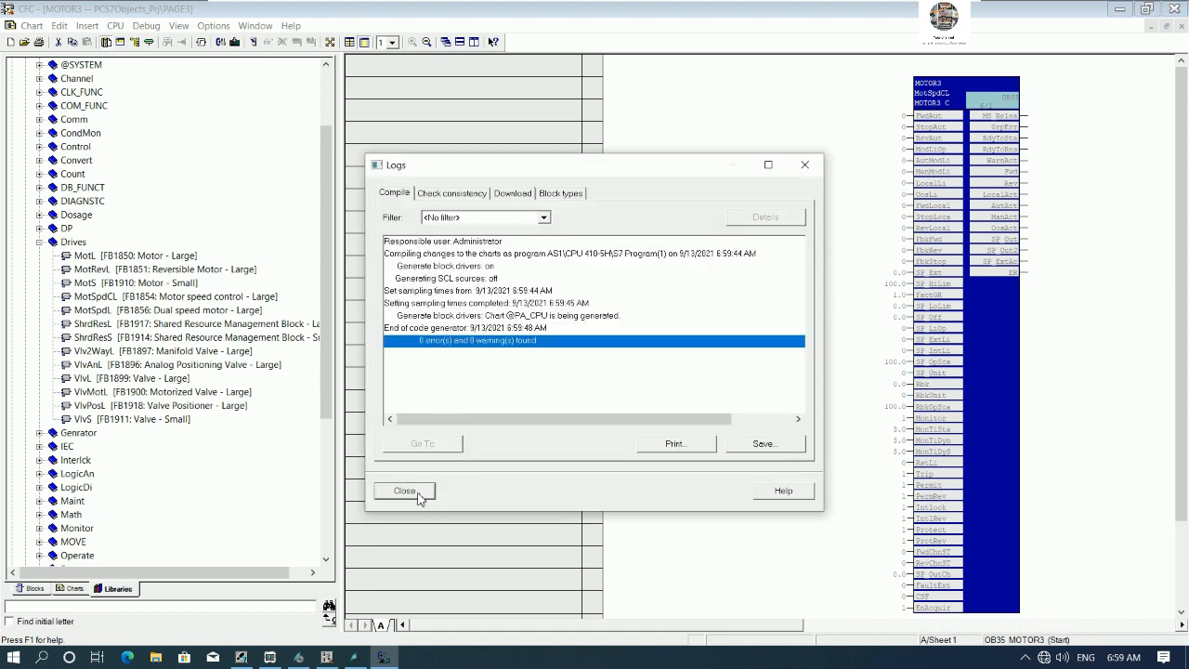
pyautogui.click(420, 490)
pyautogui.click(299, 657)
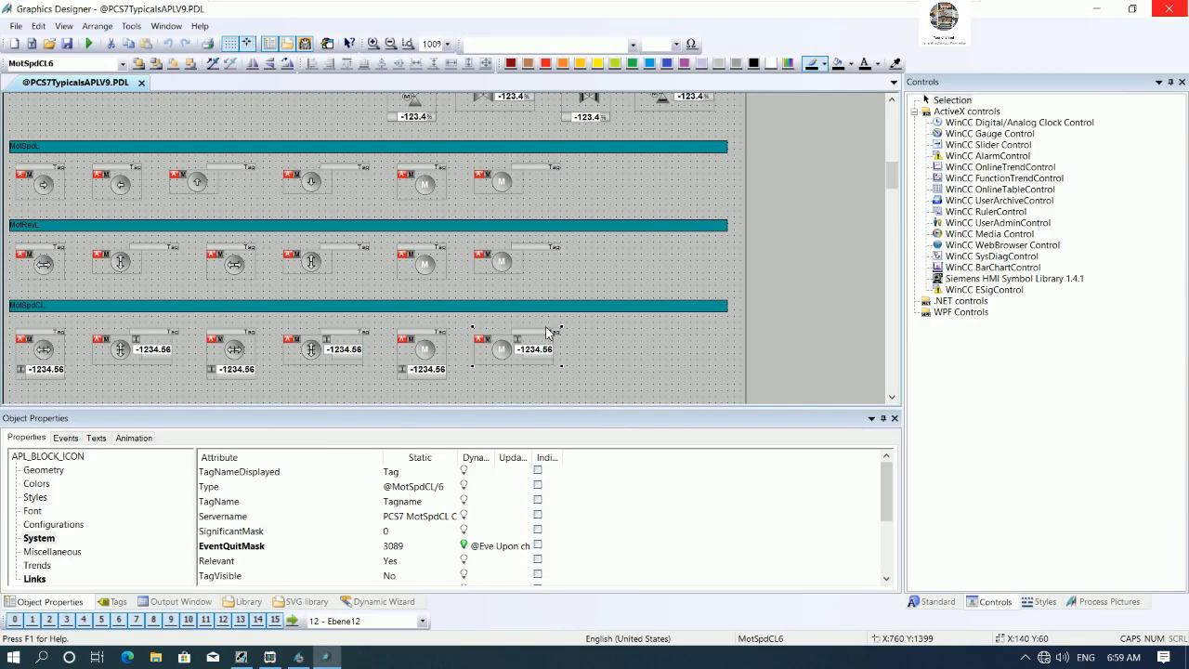
# - Insert a new CFC chart named MOTOR4 under PAGE3 in the plant view and open it
pyautogui.click(241, 658)
pyautogui.click(712, 187)
pyautogui.click(713, 174)
pyautogui.click(712, 187)
pyautogui.rightClick(712, 188)
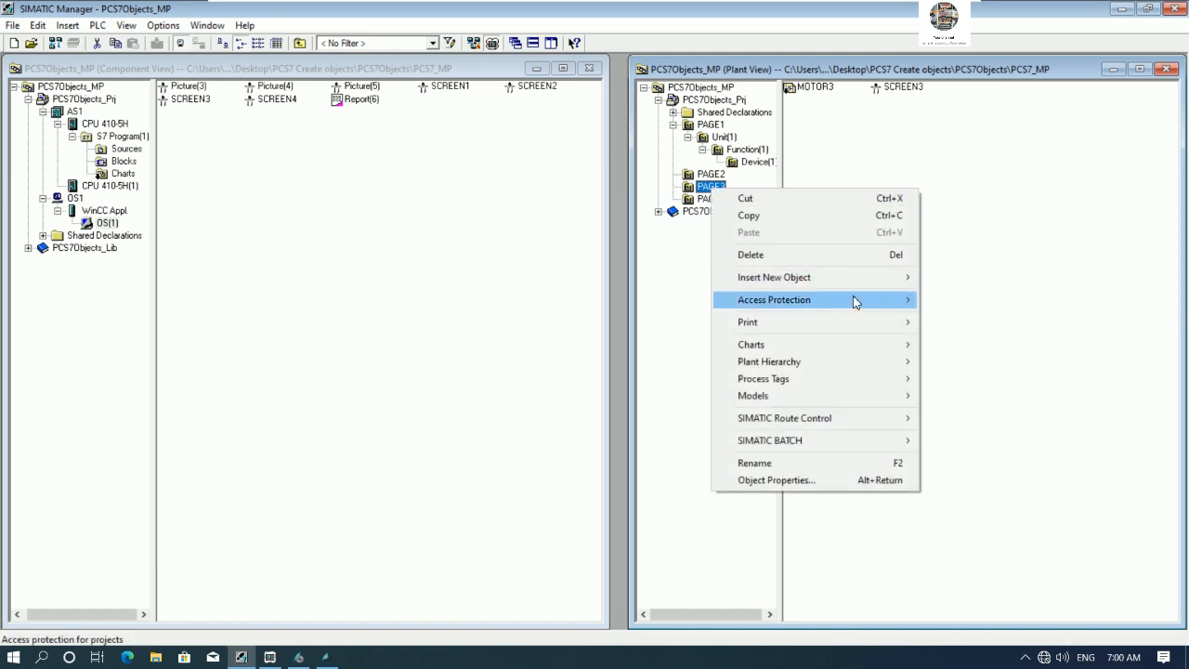
pyautogui.moveTo(864, 281)
pyautogui.click(968, 302)
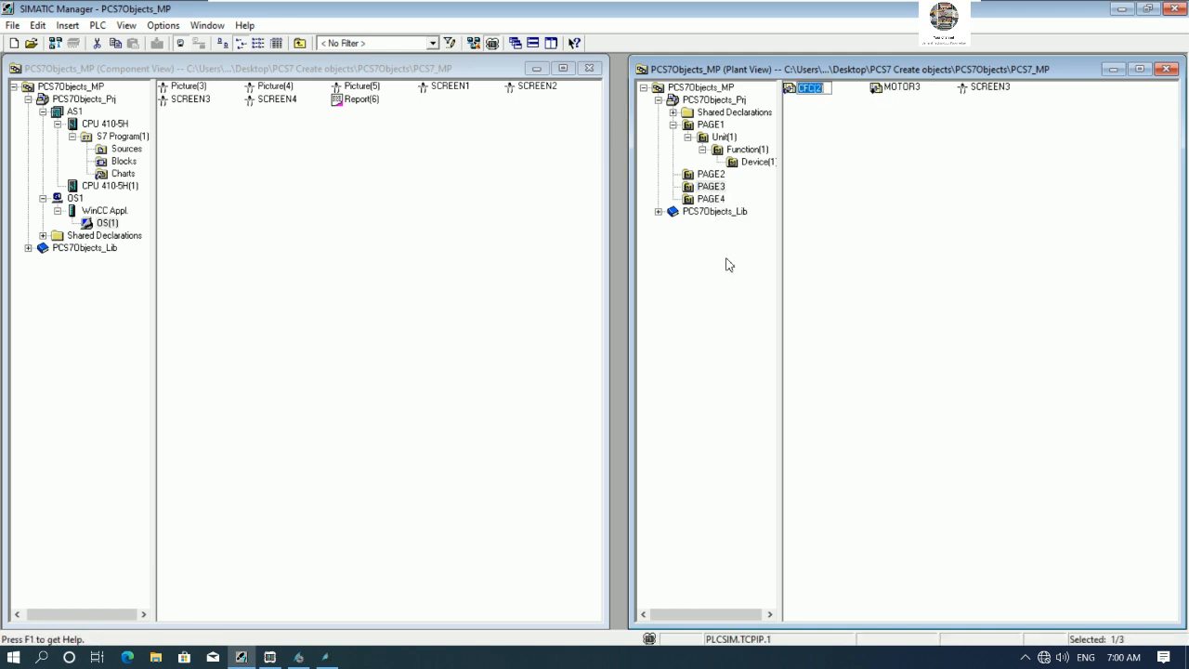
pyautogui.write('MOTOR4')
pyautogui.press('Return')
pyautogui.doubleClick(814, 87)
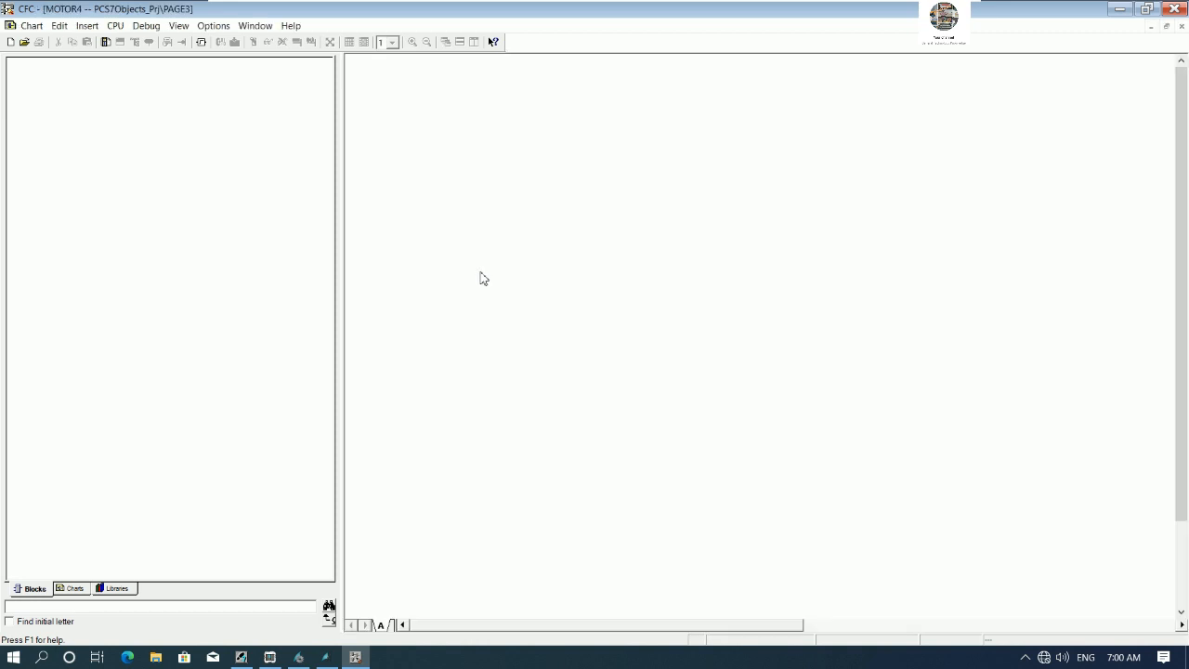
# - Place a MotSpdL dual speed motor block from the PCS 7 AP Library V91 Drives folder into the MOTOR4 chart
pyautogui.click(116, 588)
pyautogui.click(12, 118)
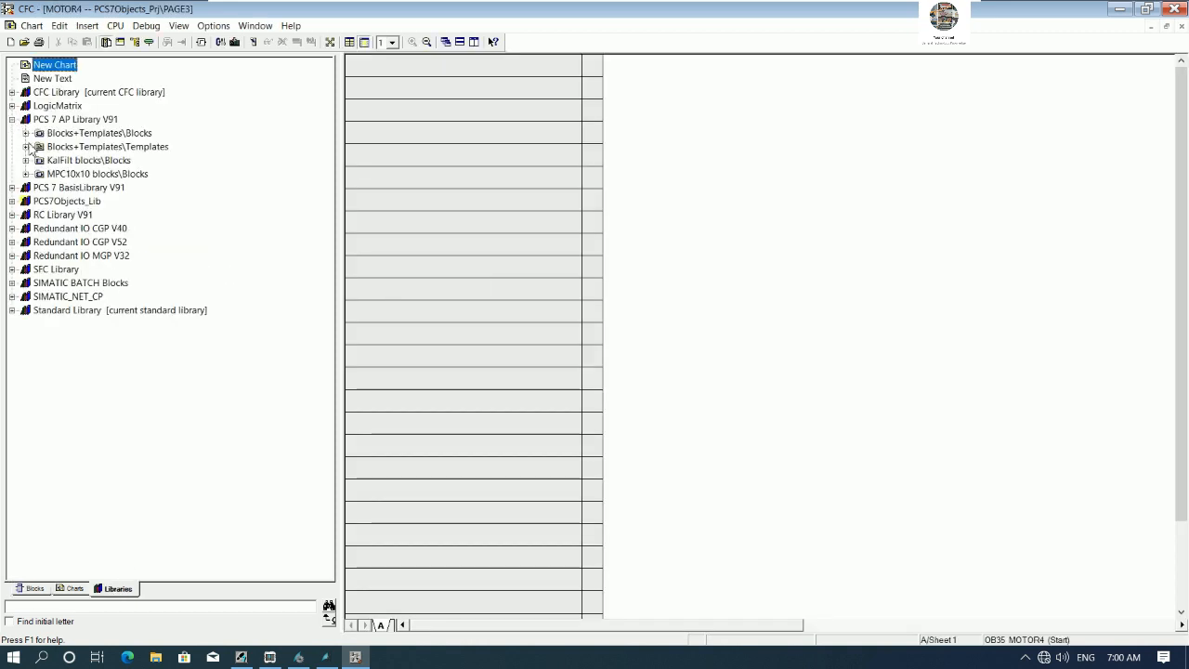
pyautogui.click(26, 133)
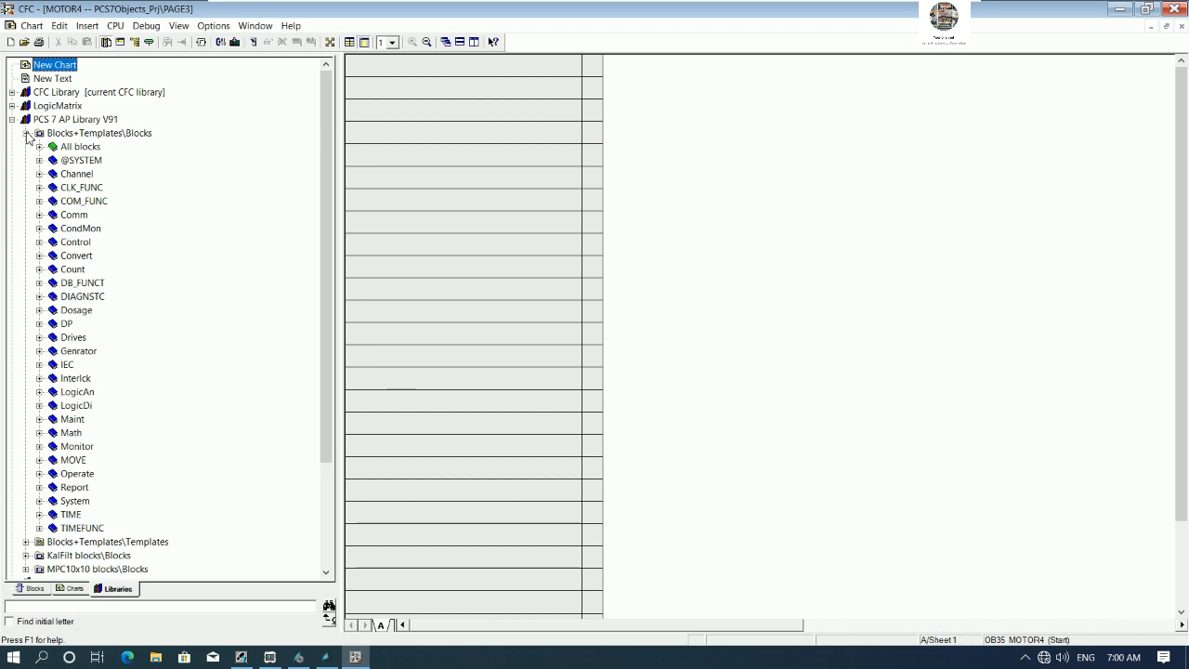
pyautogui.click(39, 337)
pyautogui.moveTo(322, 307); pyautogui.dragTo(327, 383)
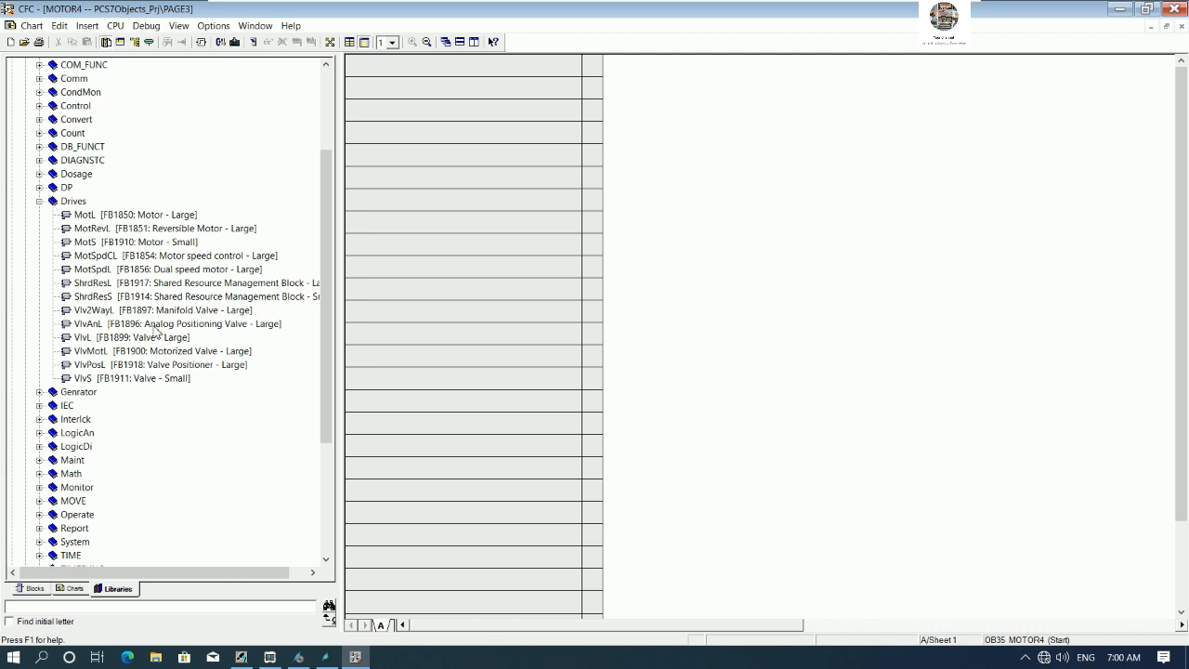
pyautogui.click(147, 229)
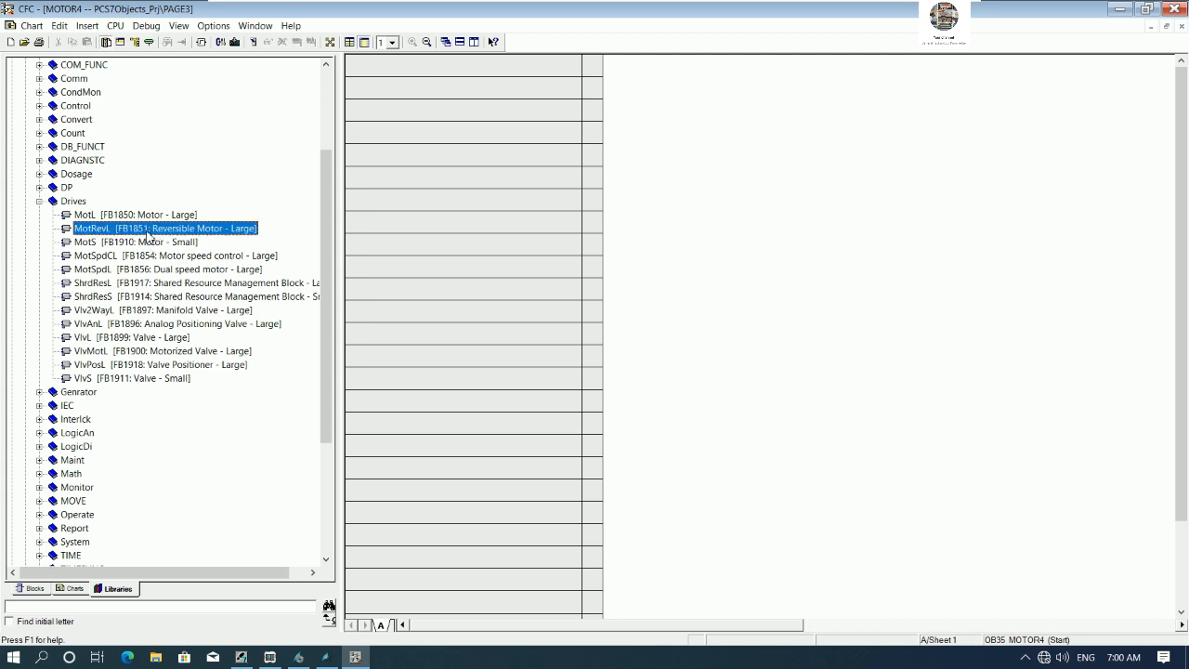
pyautogui.click(186, 282)
pyautogui.moveTo(183, 273); pyautogui.dragTo(977, 142)
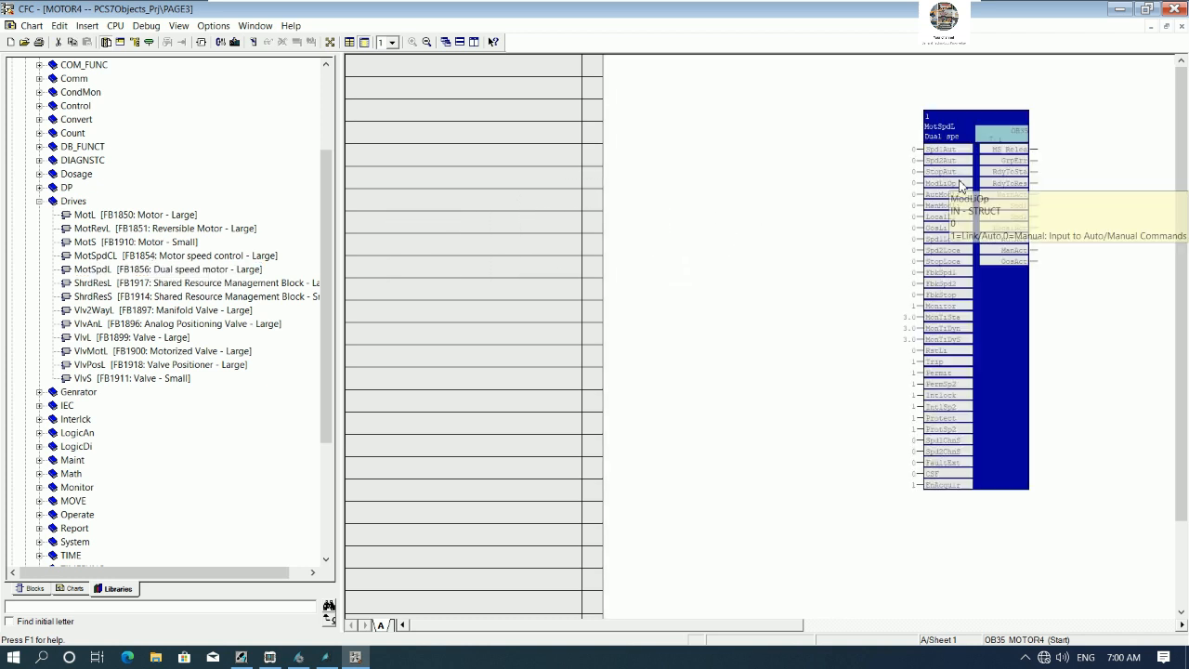
# - Open the MotSpdL block's properties, name it MOTOR4 and set its comment to MOTOR4 DUAL SPEED CONTROL
pyautogui.rightClick(956, 119)
pyautogui.click(987, 231)
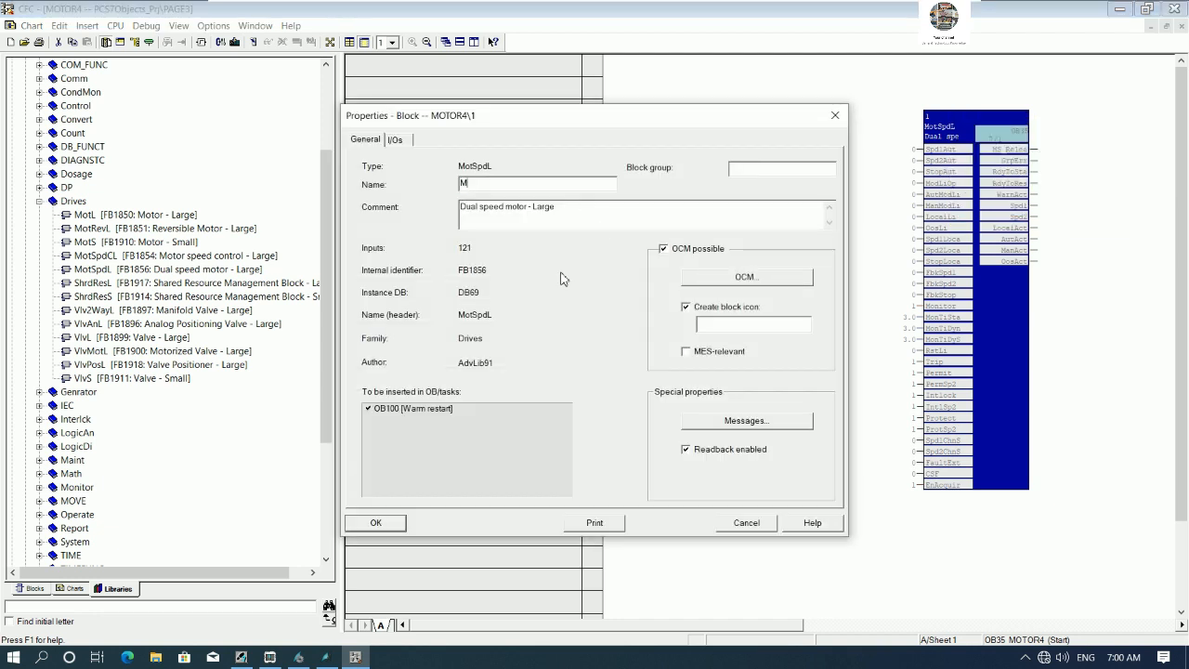
pyautogui.write('MOTOR4')
pyautogui.press('Tab')
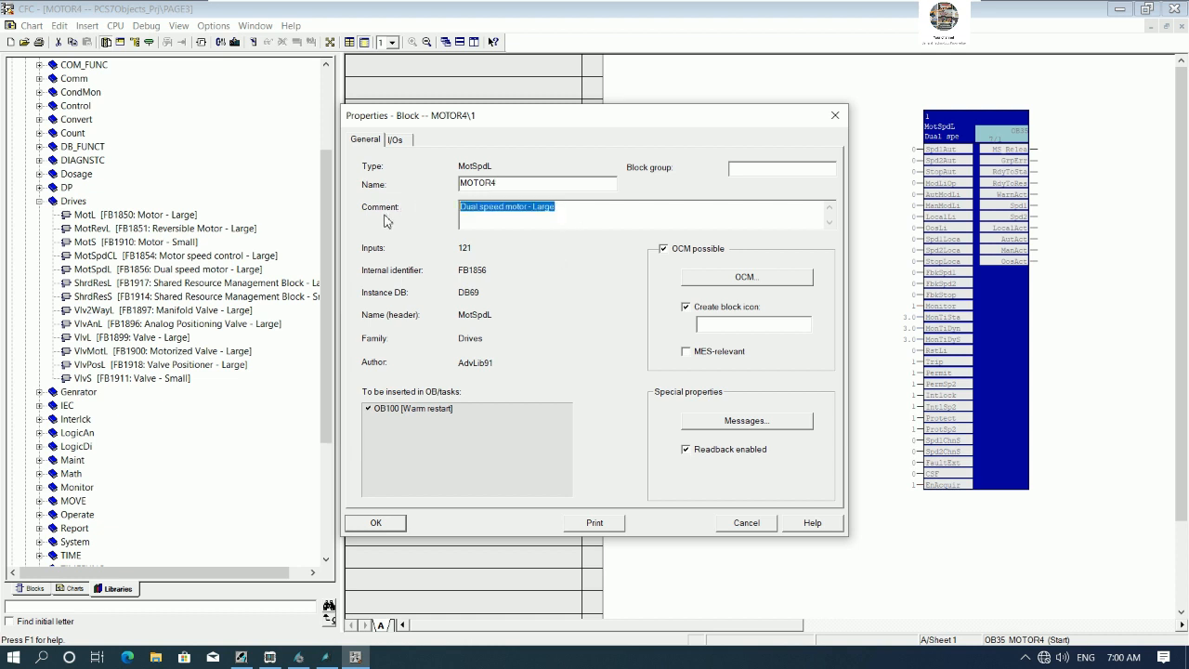
pyautogui.write('mOT')
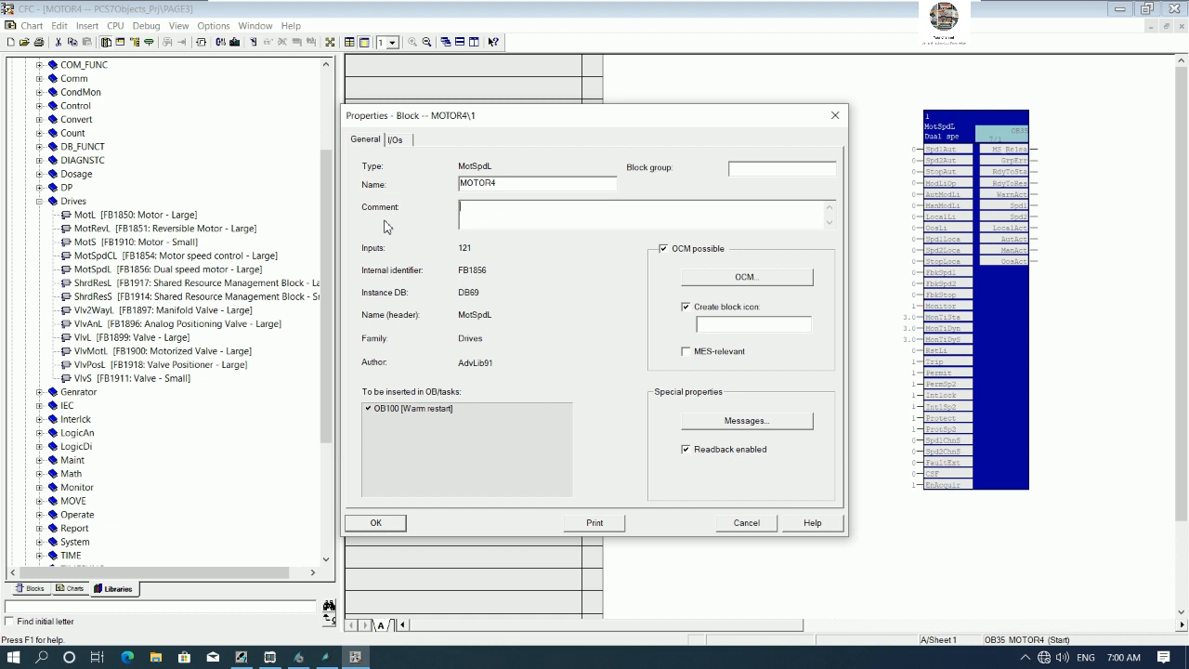
pyautogui.write('OR4 DUAL SPEED CONTROL')
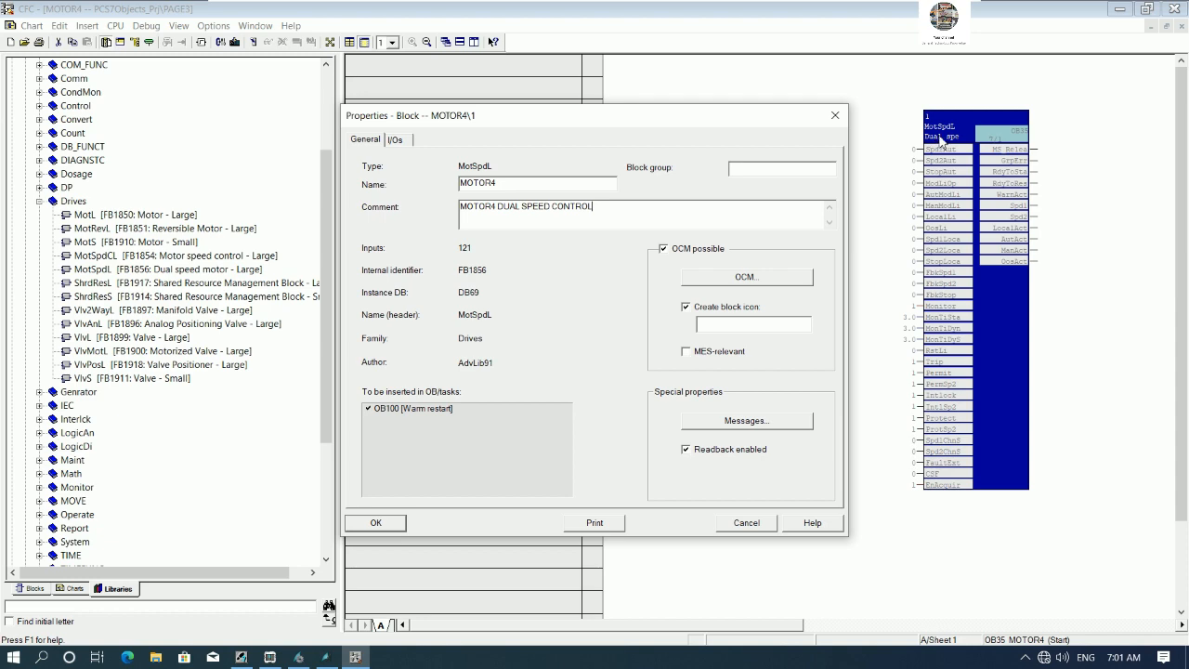
# - Inspect the MotSpdL icon types in the typicals picture and confirm the MOTOR4 block properties
pyautogui.click(325, 657)
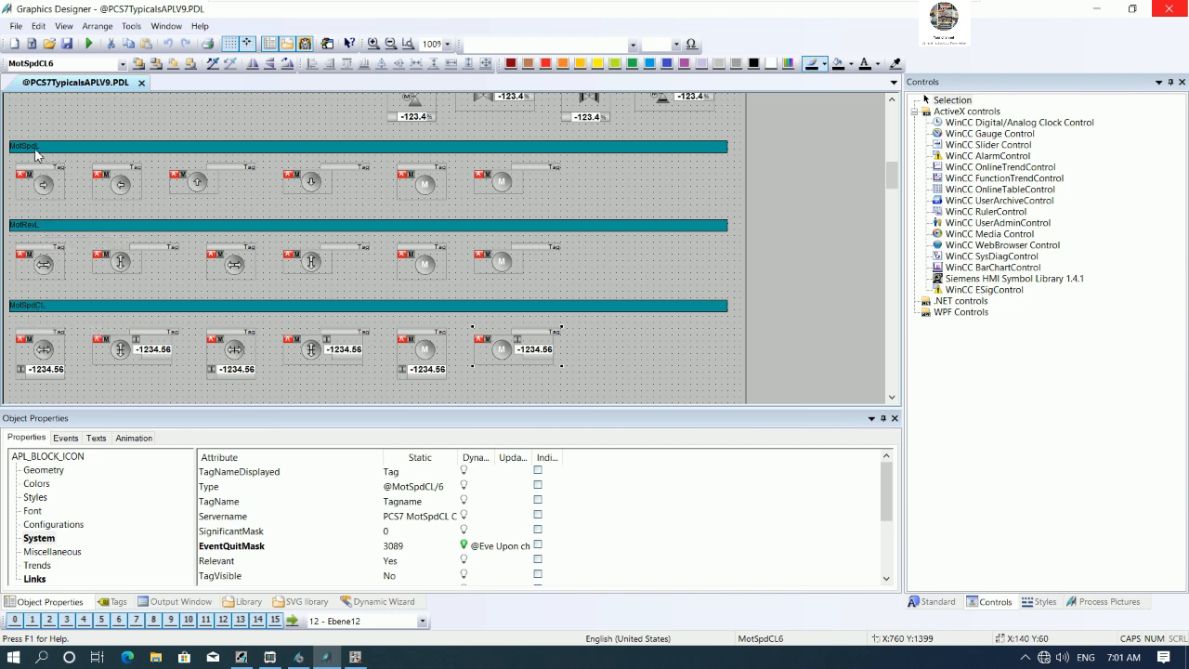
pyautogui.click(57, 190)
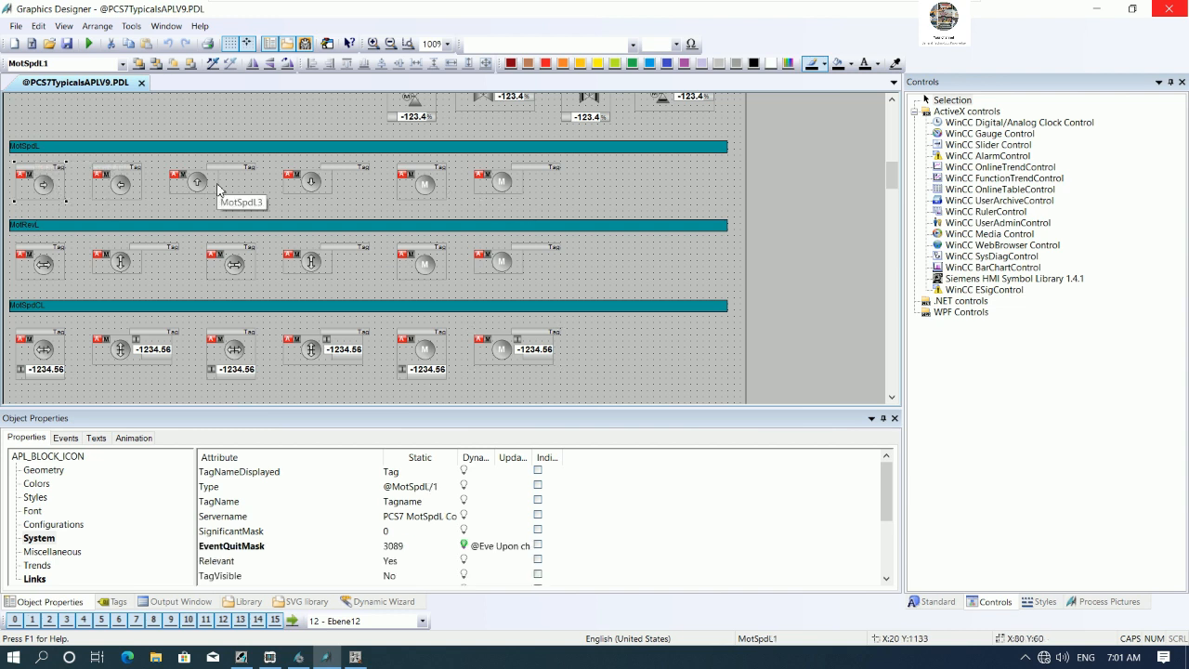
pyautogui.click(424, 185)
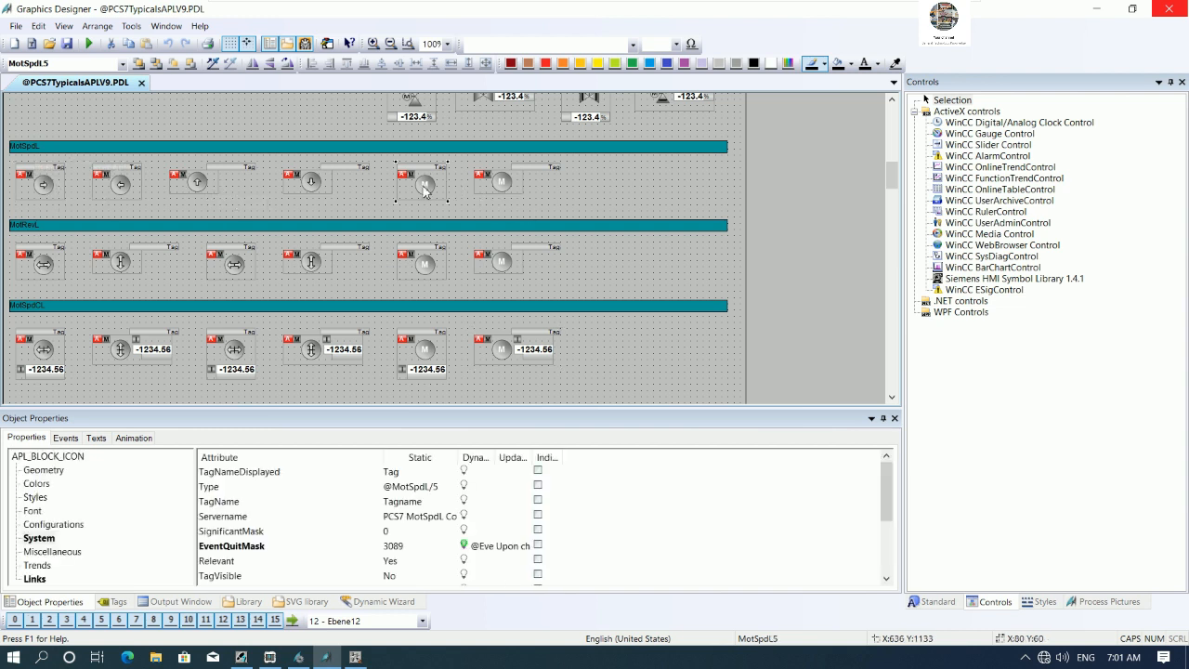
pyautogui.click(354, 657)
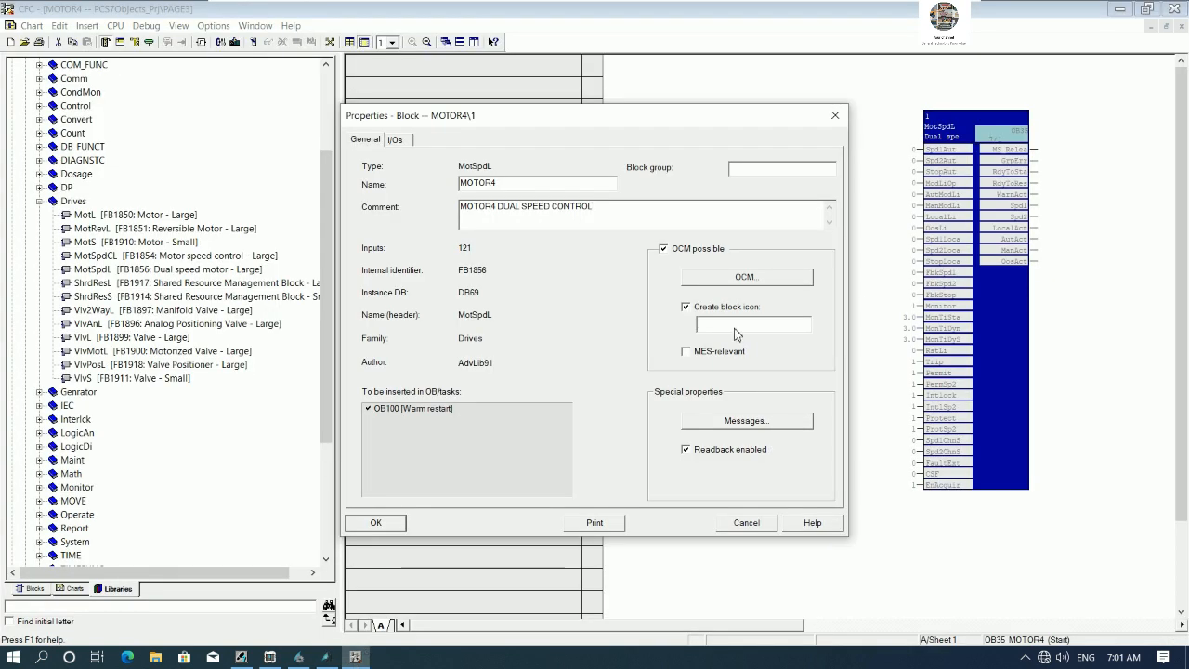
pyautogui.click(399, 521)
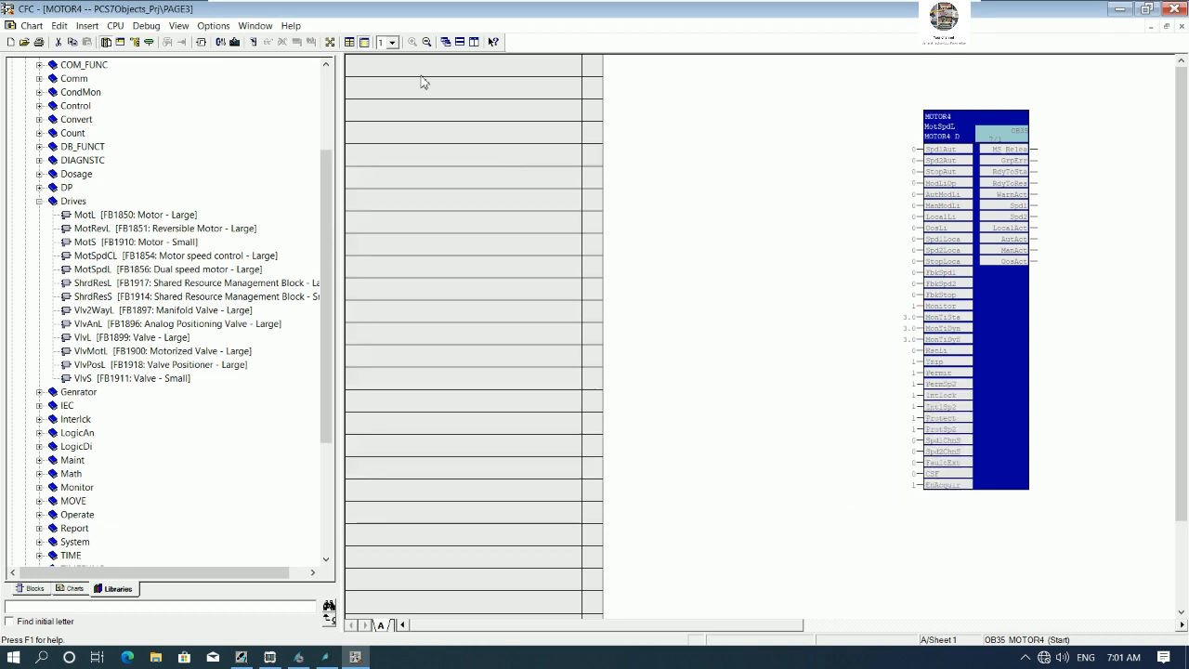
# - Compile the program changes only, close the compile log and close the CFC editor
pyautogui.click(222, 43)
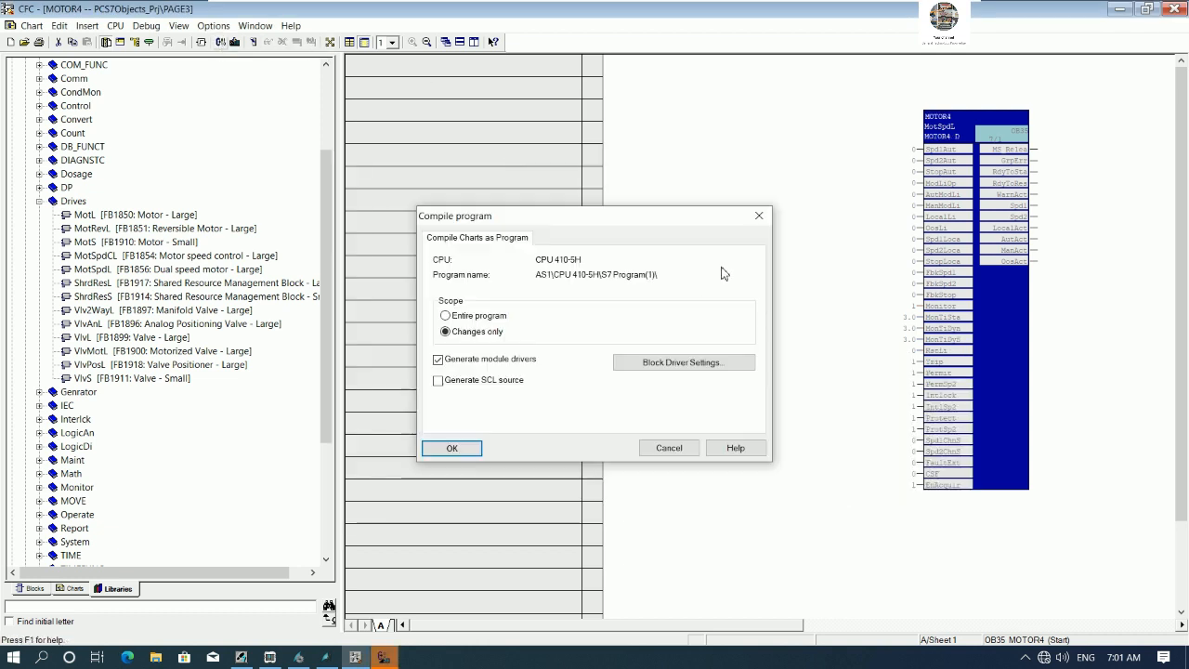
pyautogui.click(446, 451)
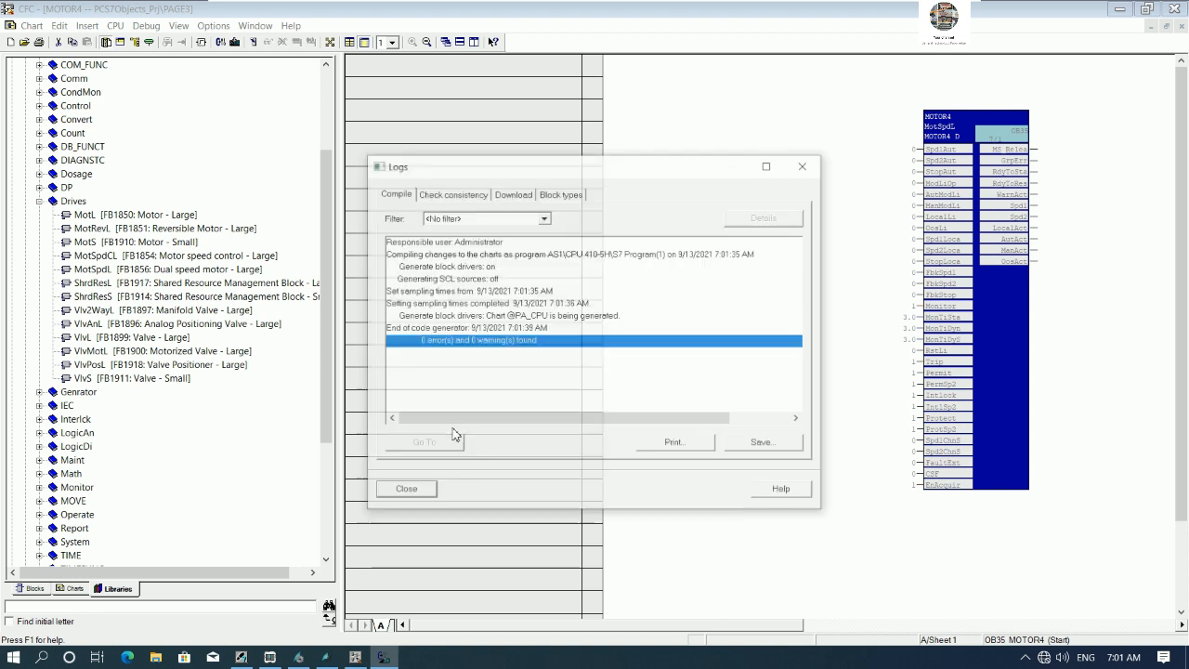
pyautogui.click(424, 489)
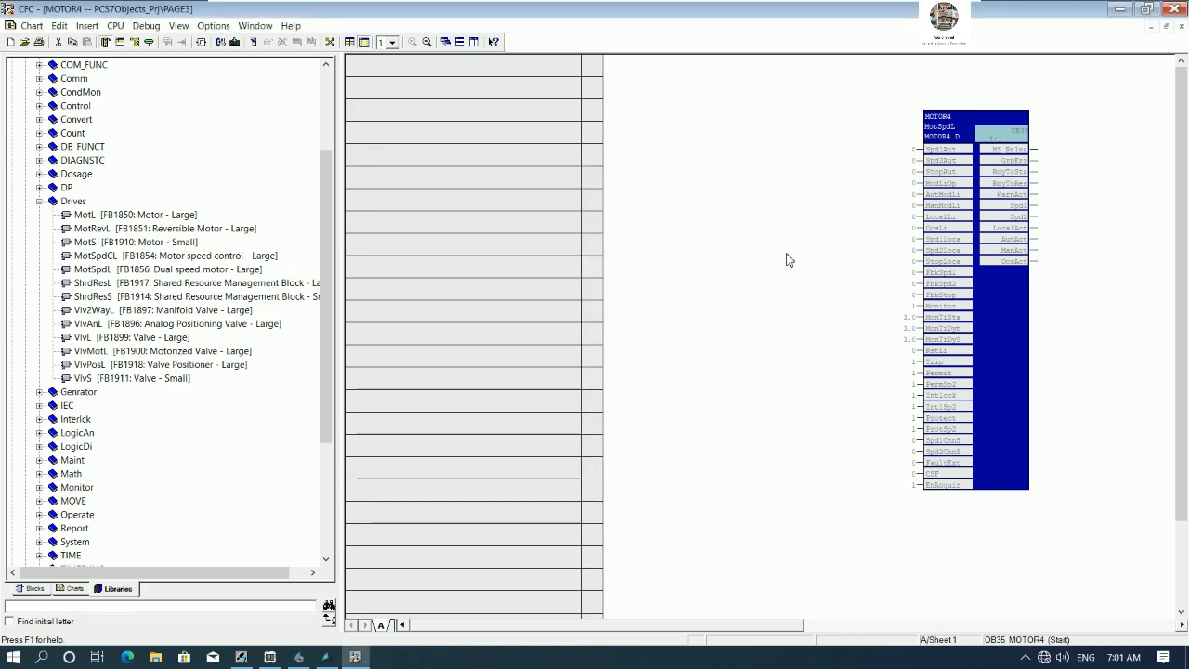
pyautogui.click(1173, 9)
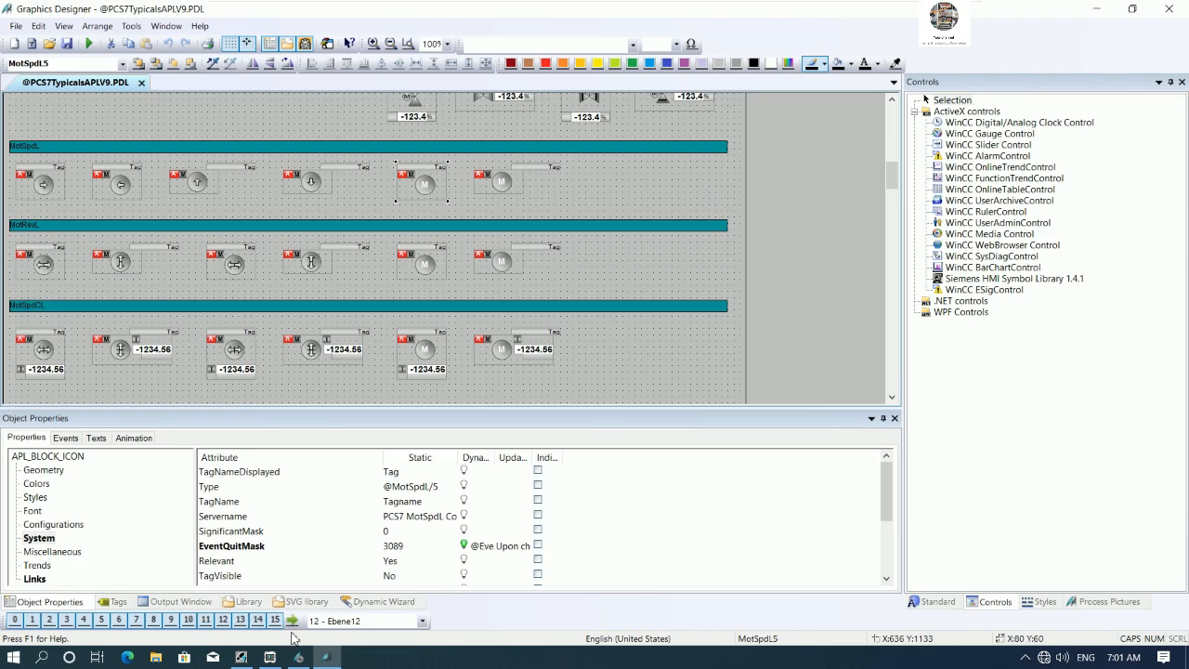
# - Insert a new CFC chart named ANALOG1 under the PAGE4 hierarchy folder and open it
pyautogui.click(241, 657)
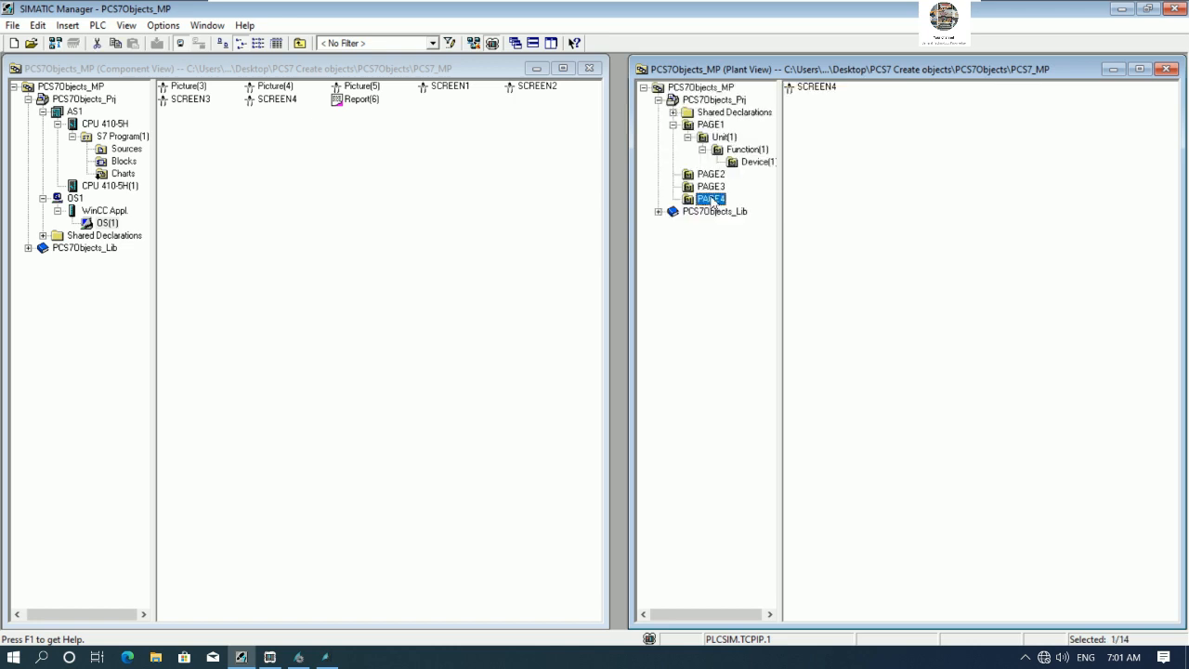
pyautogui.rightClick(713, 202)
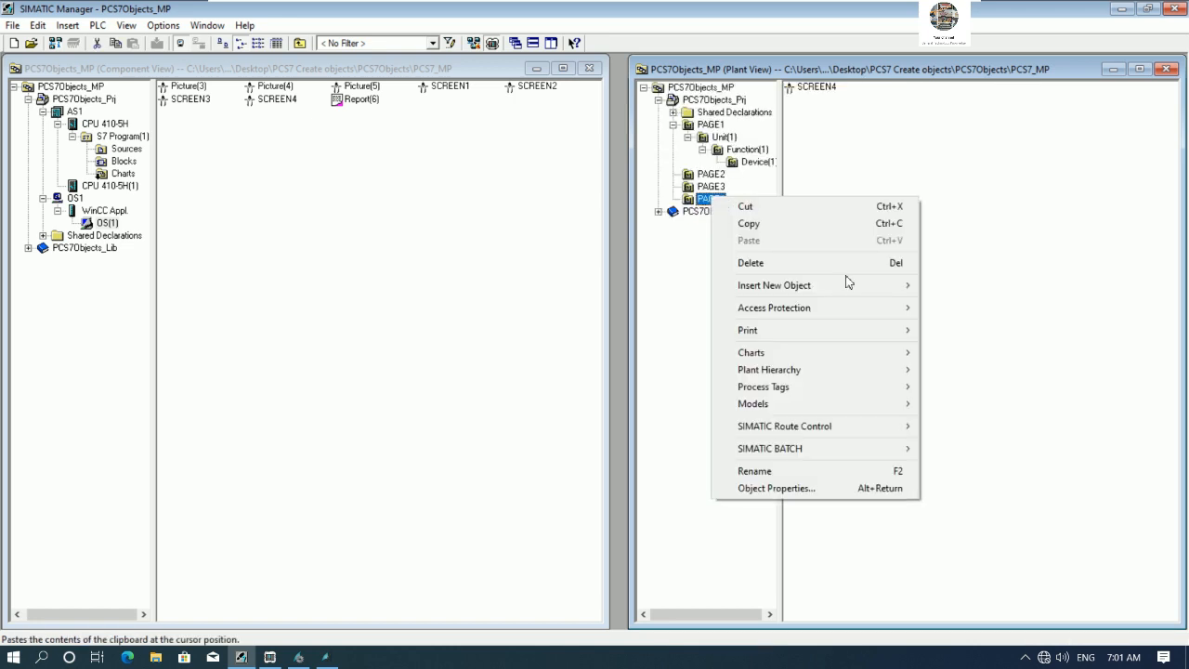
pyautogui.moveTo(871, 290)
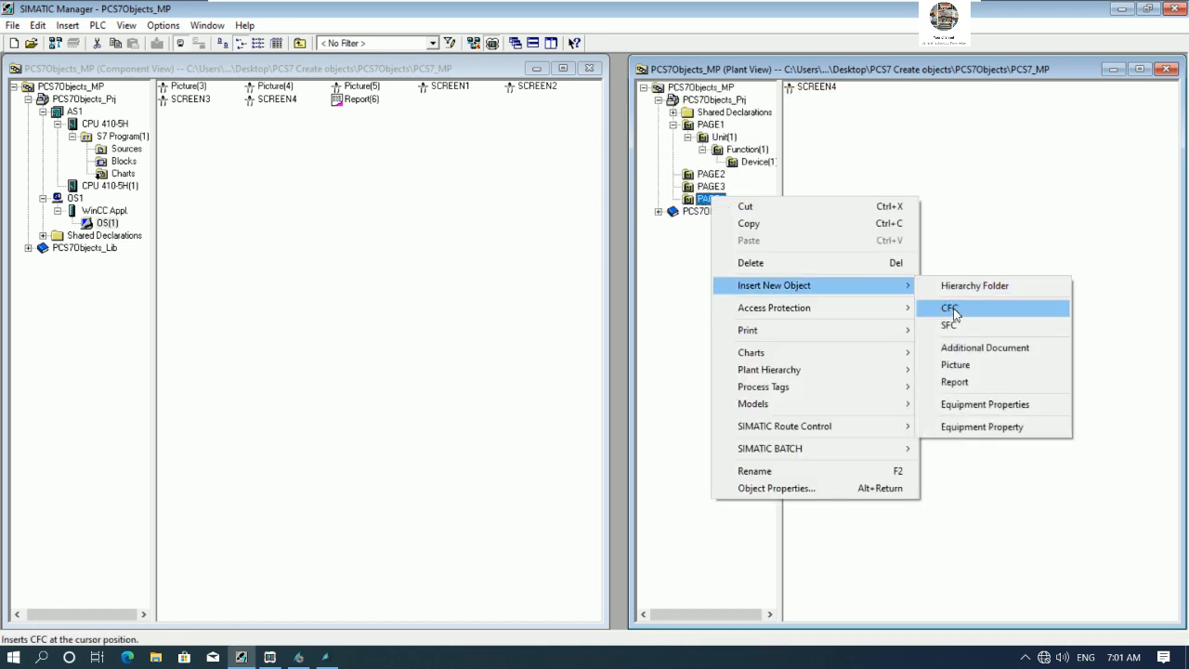
pyautogui.click(951, 307)
pyautogui.write('ANALOG1')
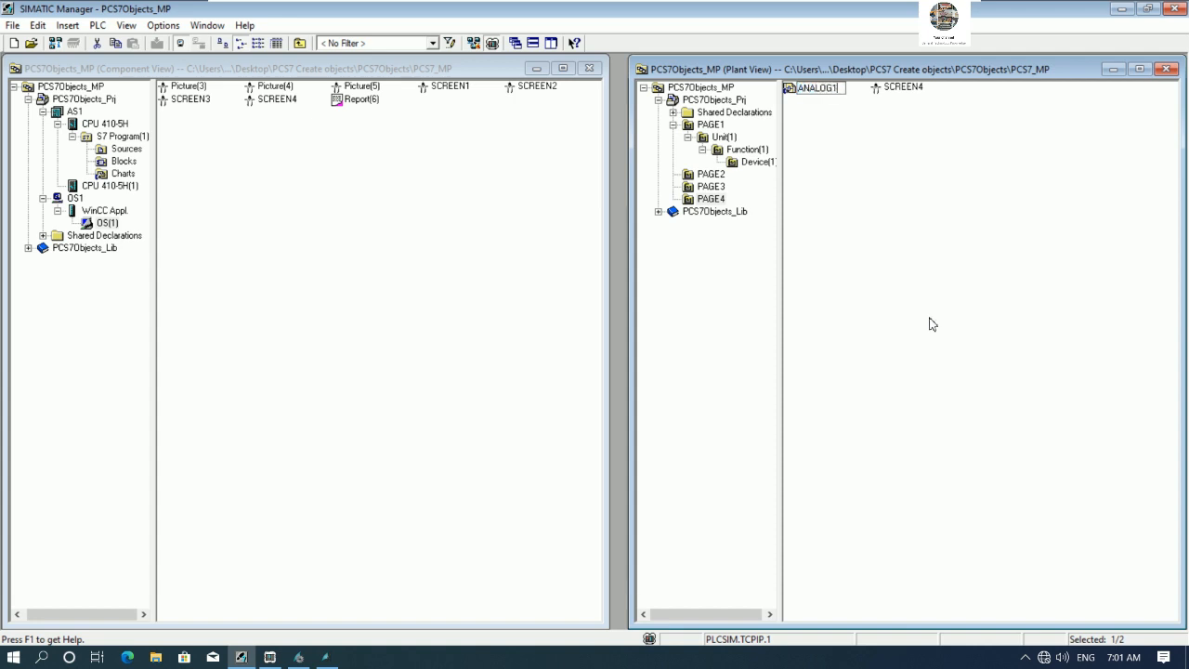
pyautogui.press('Return')
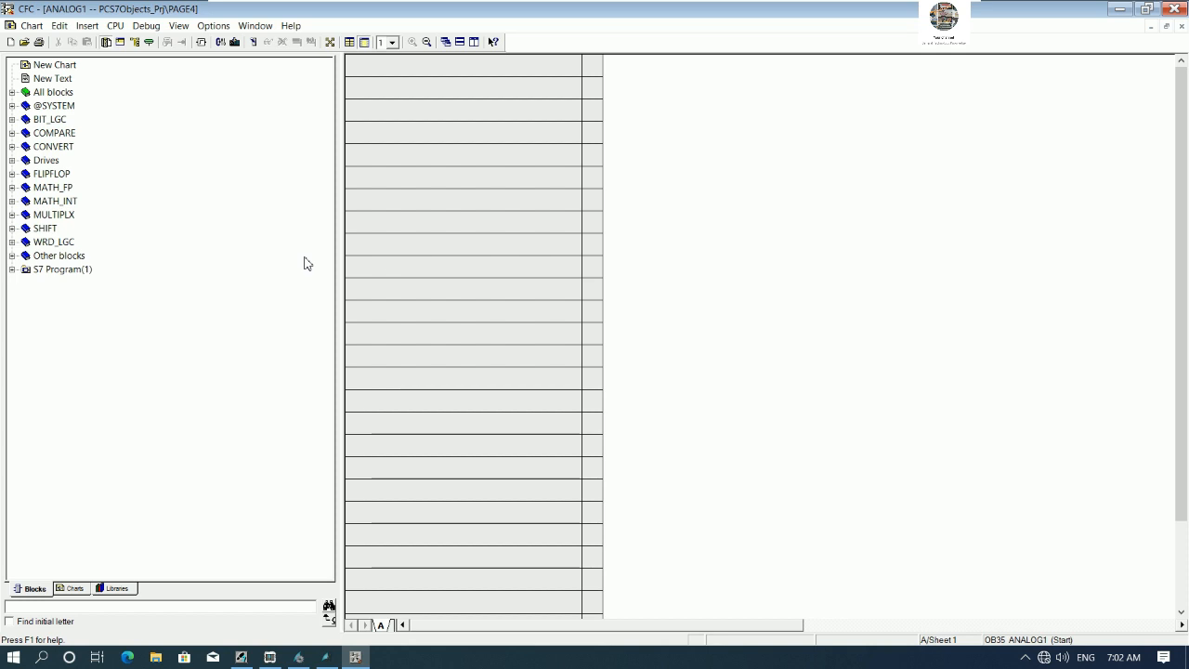
# - Place an AV limit monitoring block from the PCS 7 AP Library V91 Monitor folder into the ANALOG1 chart
pyautogui.click(116, 592)
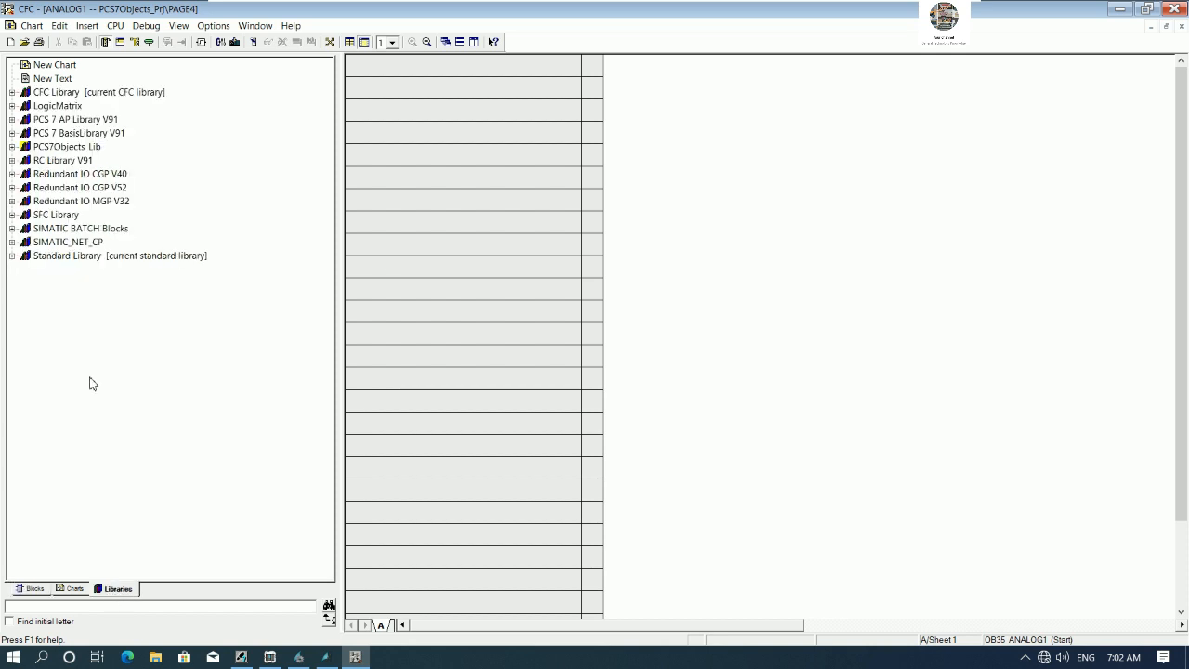
pyautogui.click(12, 119)
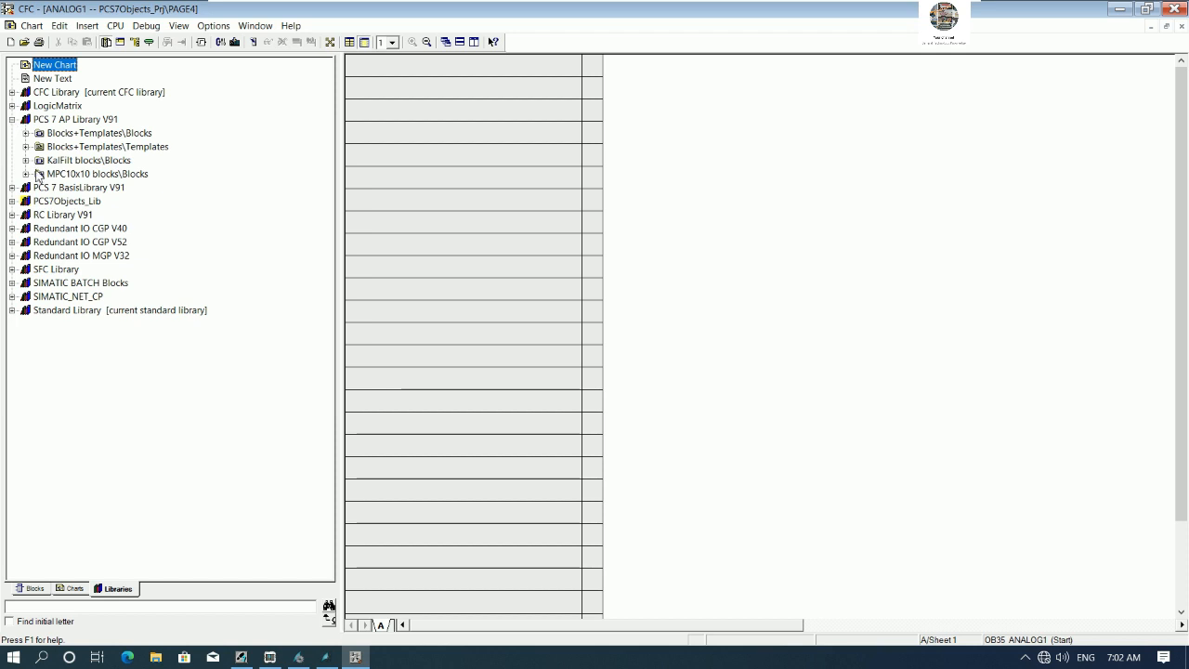
pyautogui.click(27, 134)
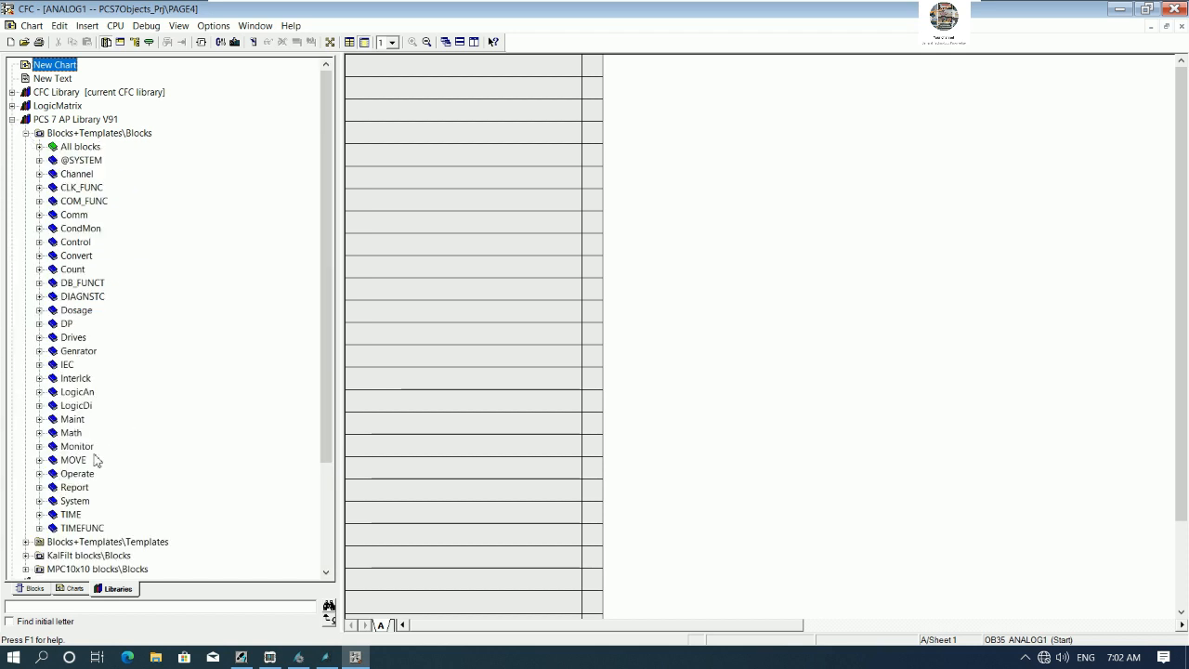
pyautogui.moveTo(327, 420); pyautogui.dragTo(323, 500)
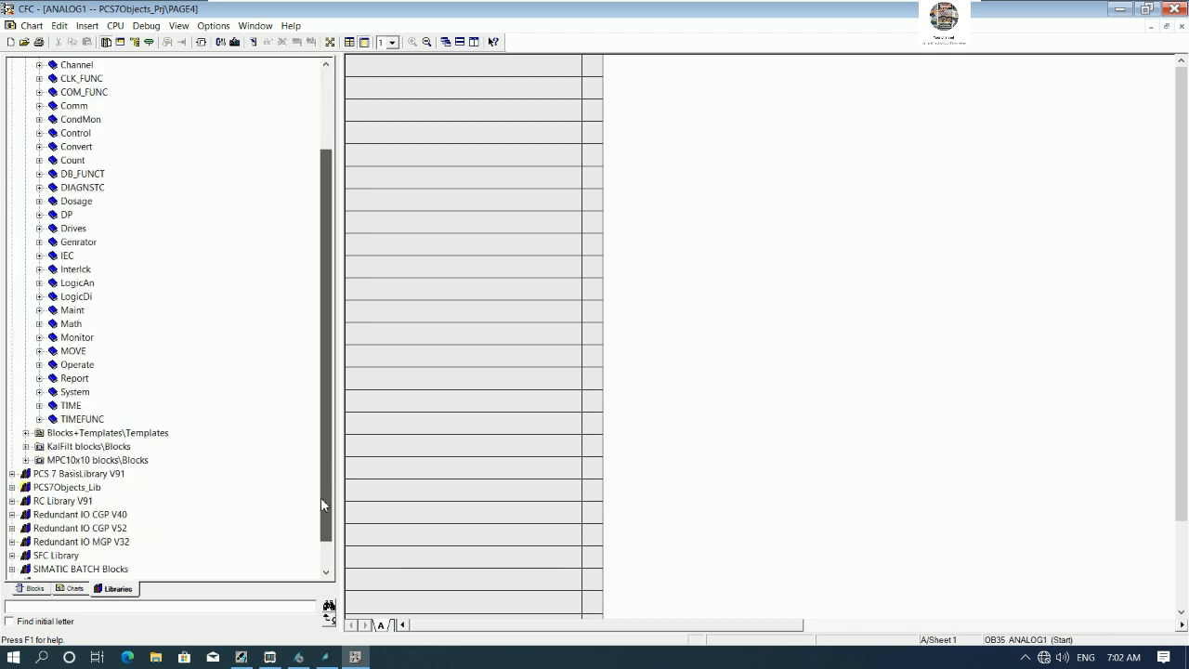
pyautogui.click(39, 337)
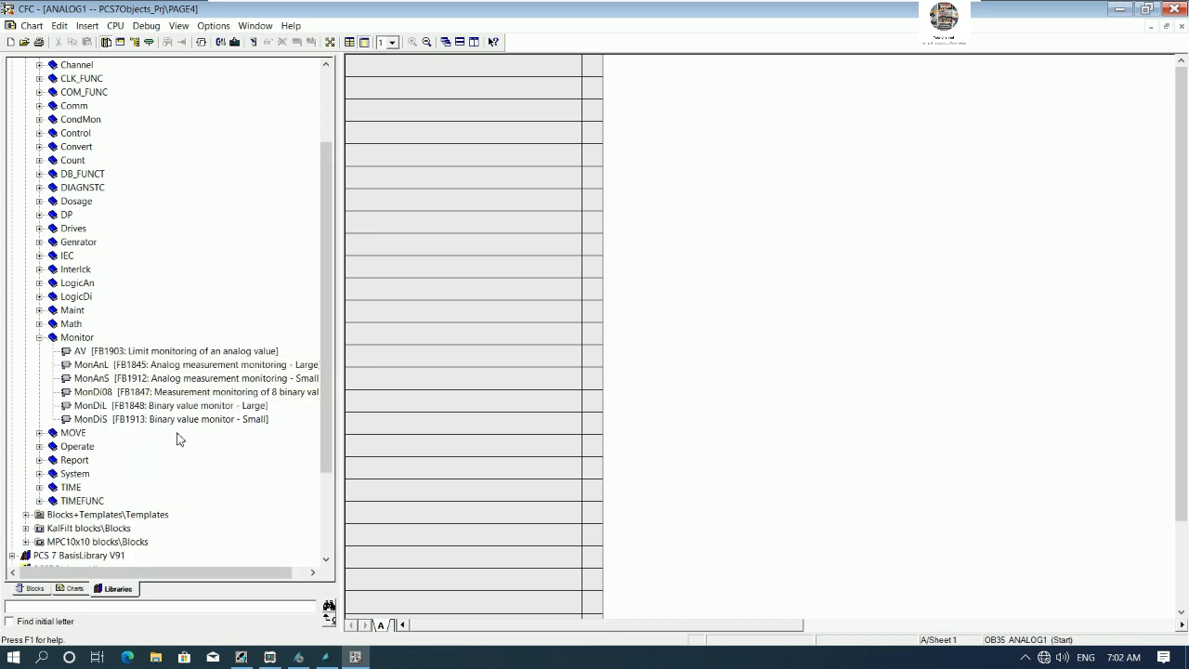
pyautogui.moveTo(223, 570); pyautogui.dragTo(236, 571)
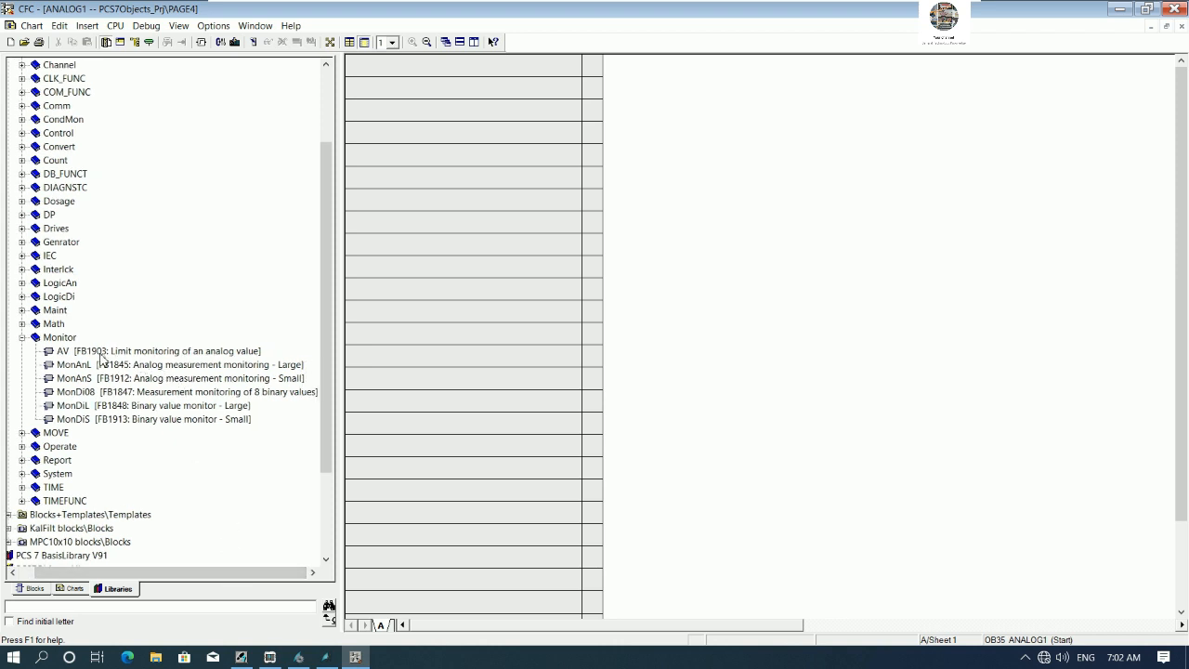
pyautogui.moveTo(102, 356); pyautogui.dragTo(984, 129)
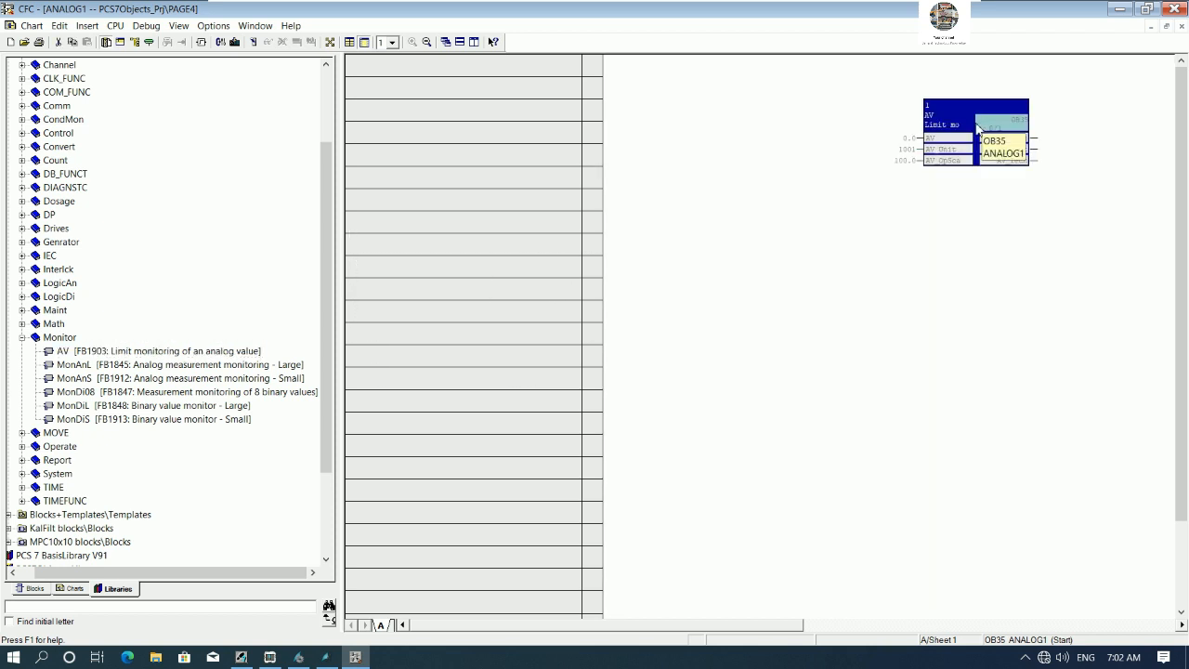
# - Open the AV block's properties, name it ANLAOG1 and set its comment to ANALOG1 MONITORING
pyautogui.rightClick(951, 105)
pyautogui.click(998, 216)
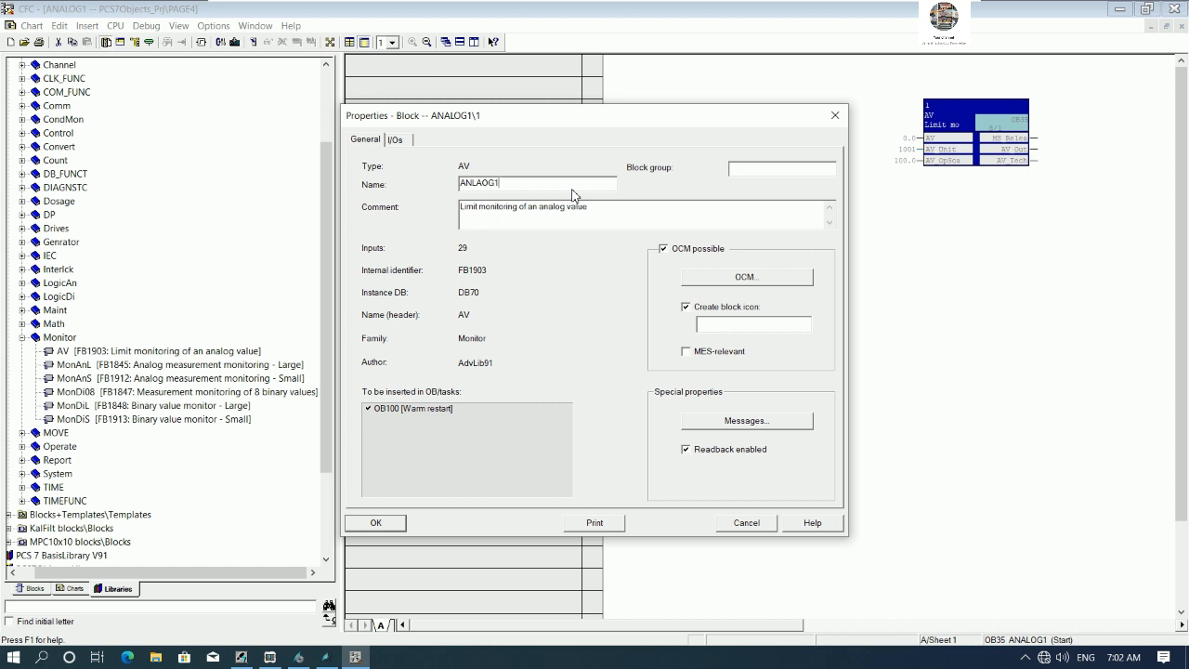
pyautogui.moveTo(589, 206); pyautogui.dragTo(343, 234)
pyautogui.write('ANALOG1 MONITORING')
# - Browse the typicals picture for the Monitor and Operate block icons, then confirm the AV block properties
pyautogui.click(314, 663)
pyautogui.click(314, 663)
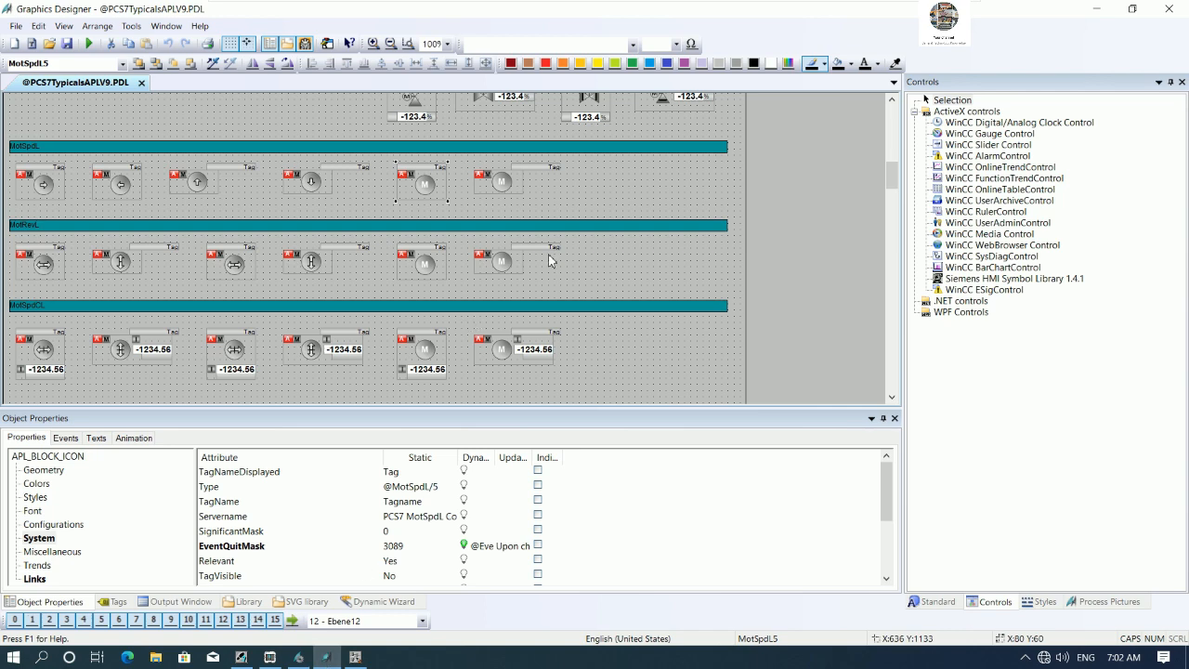
pyautogui.scroll(5, 686, 253)
pyautogui.scroll(3, 722, 253)
pyautogui.scroll(1, 827, 179)
pyautogui.moveTo(891, 151); pyautogui.dragTo(883, 298)
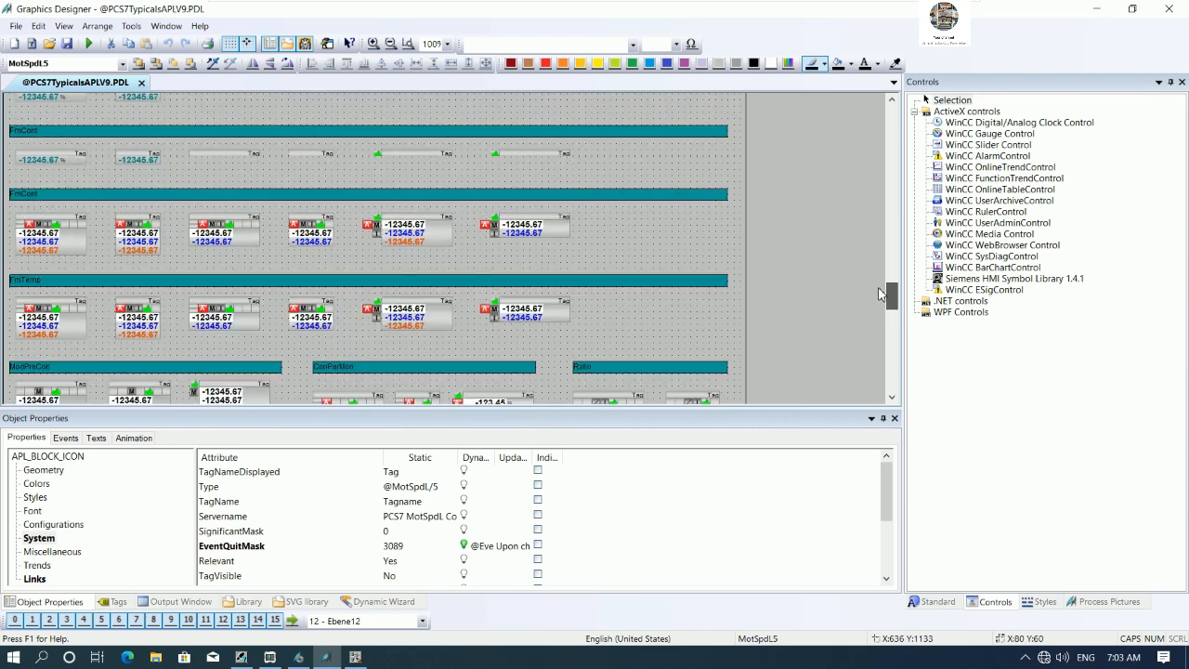
pyautogui.moveTo(881, 289); pyautogui.dragTo(895, 127)
pyautogui.scroll(2, 522, 221)
pyautogui.scroll(-2, 522, 227)
pyautogui.scroll(-4, 524, 239)
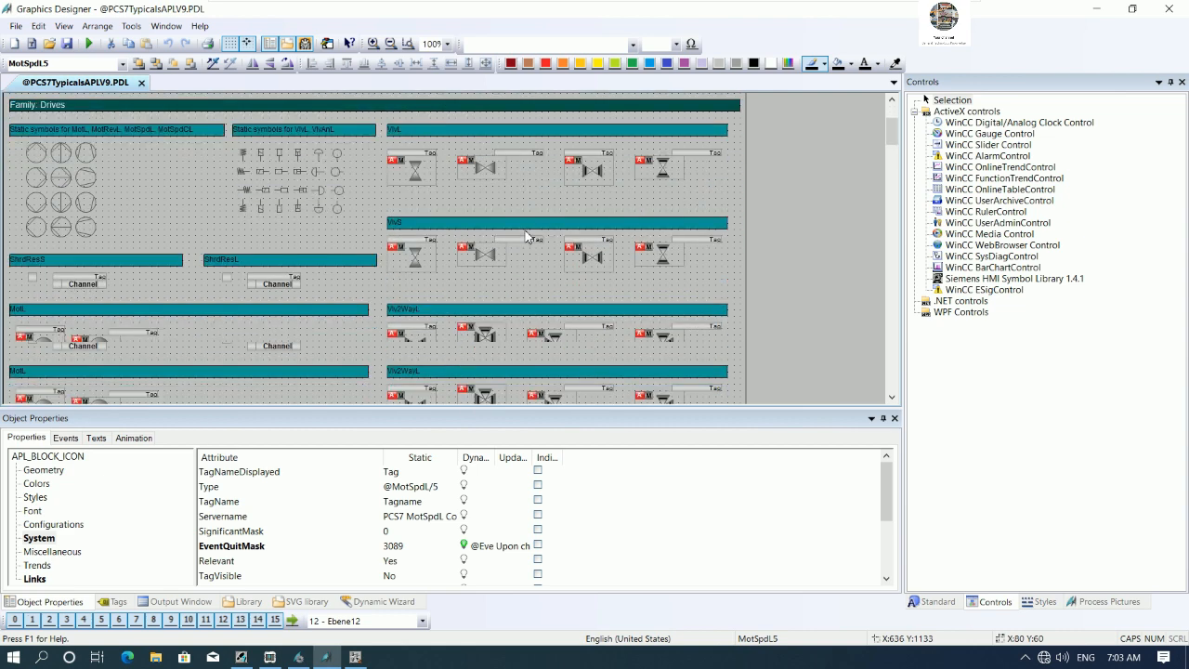
pyautogui.scroll(-7, 357, 243)
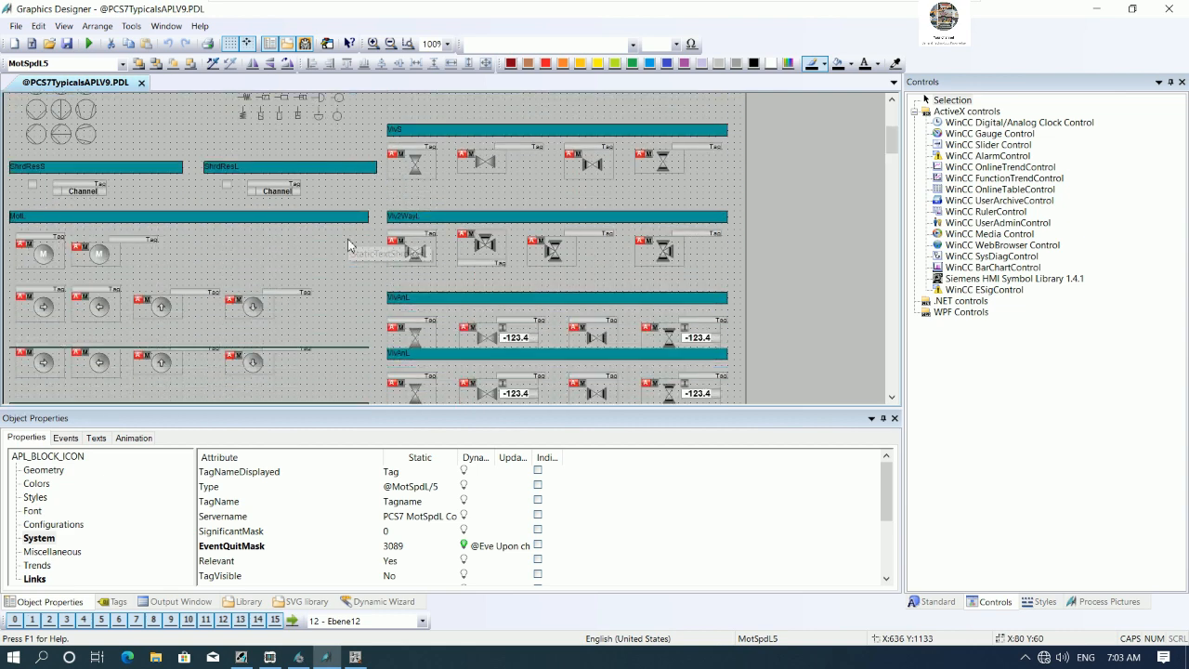
pyautogui.scroll(-5, 346, 246)
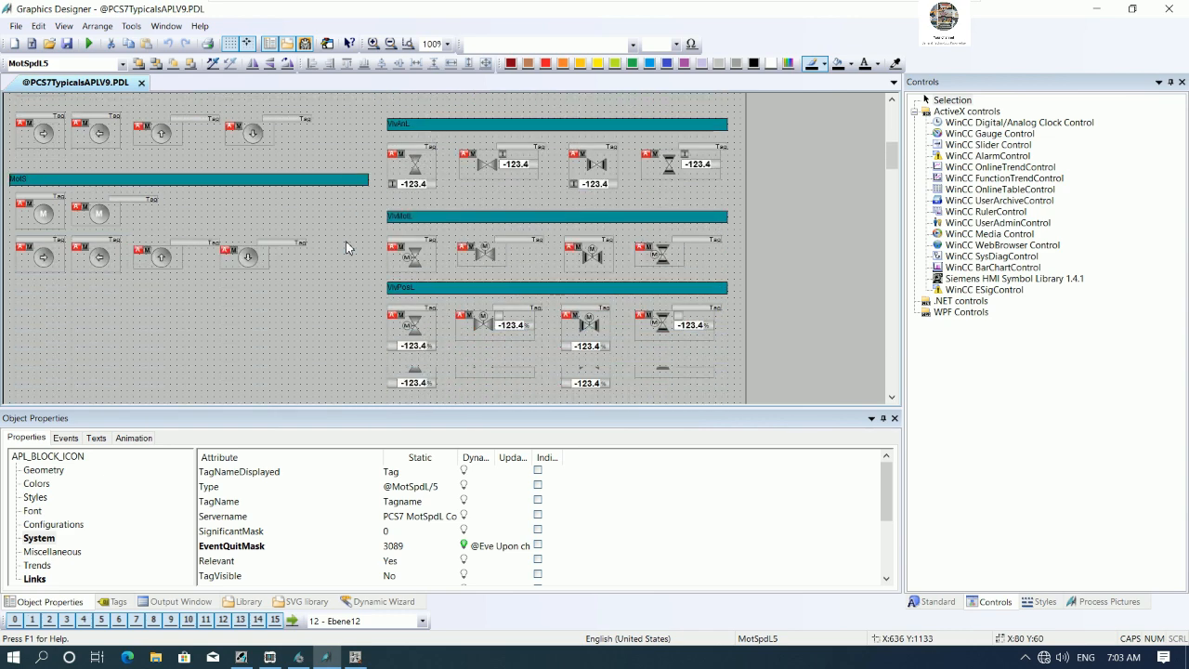
pyautogui.scroll(-6, 346, 247)
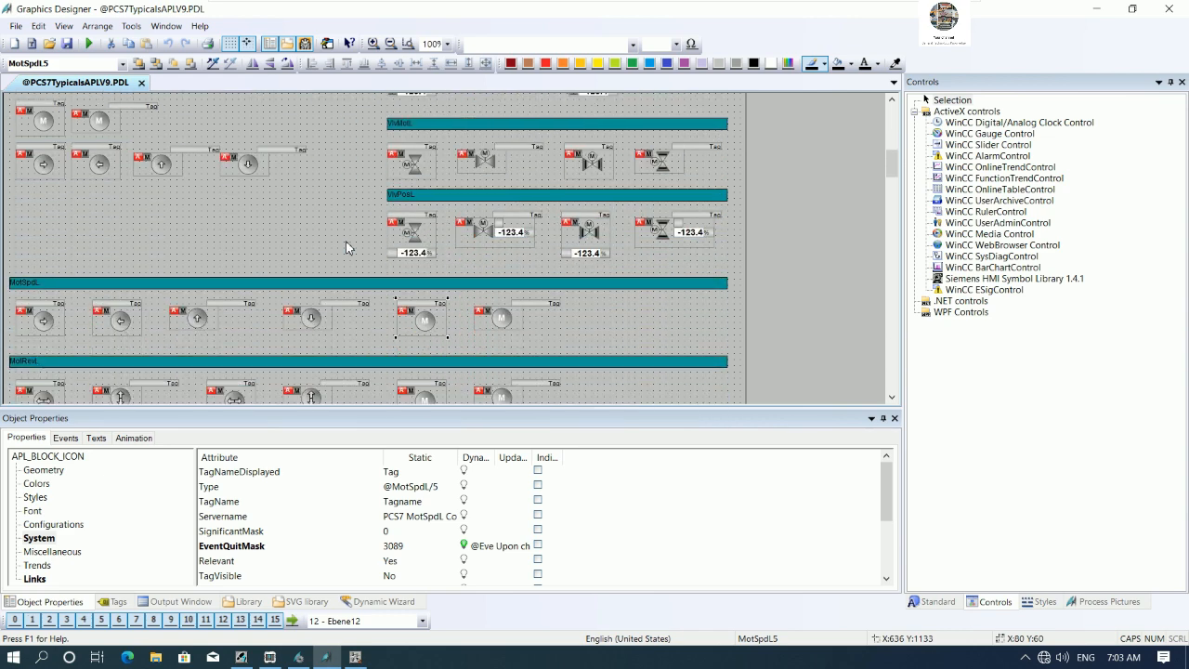
pyautogui.scroll(-7, 347, 247)
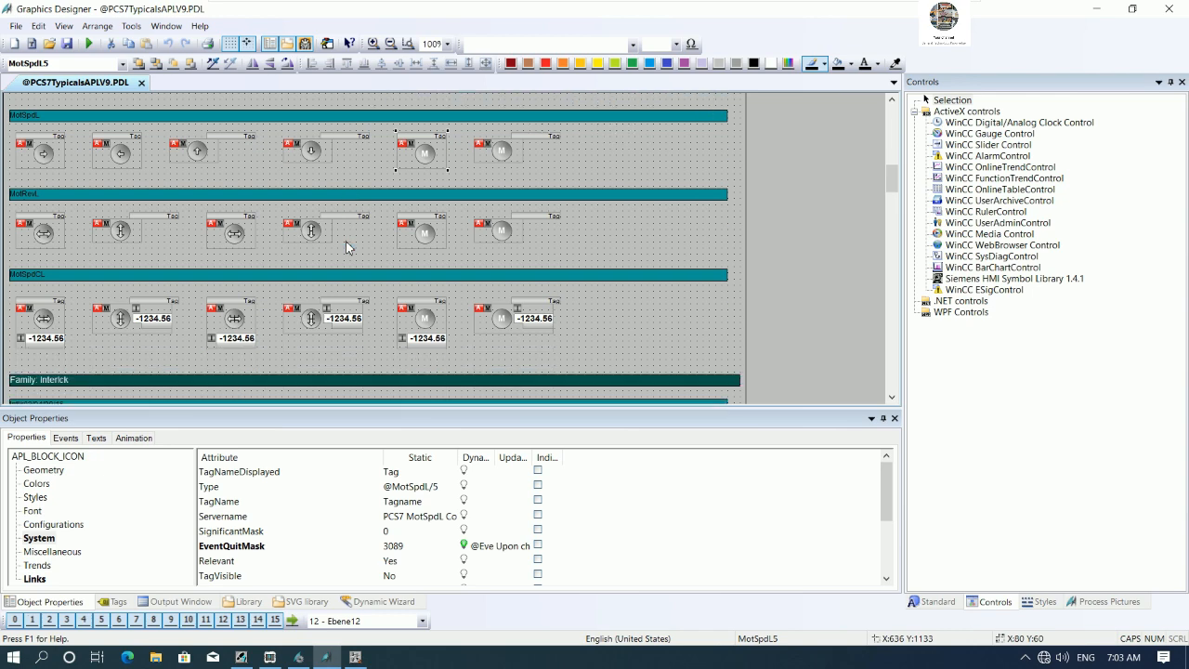
pyautogui.scroll(-6, 345, 247)
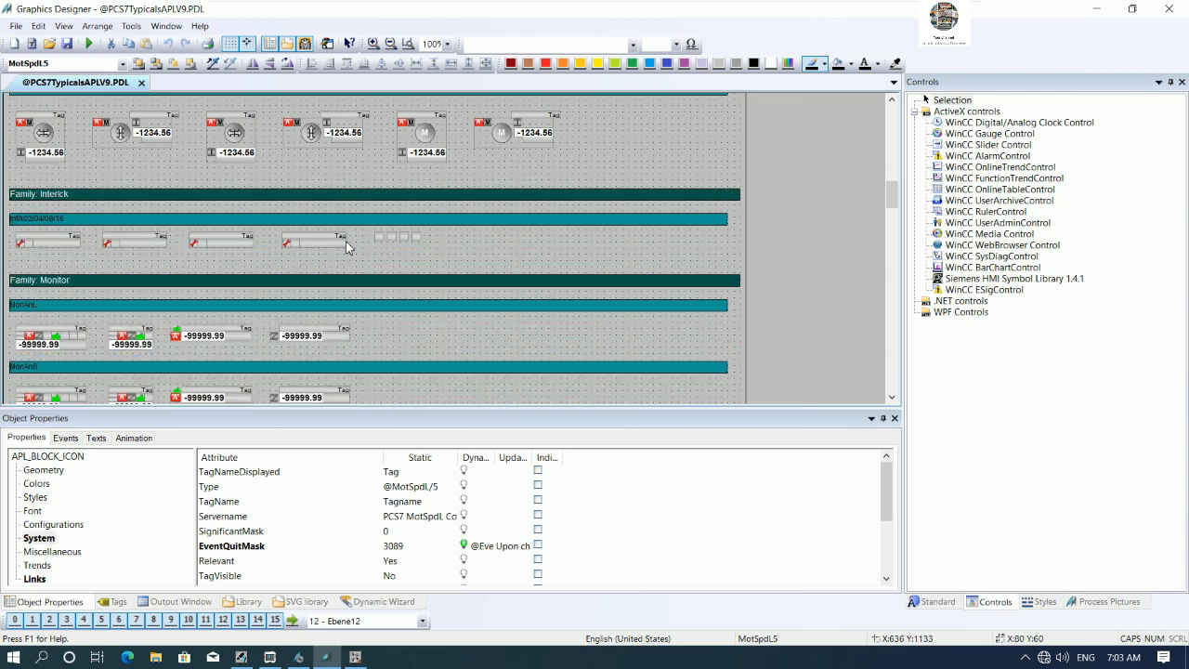
pyautogui.scroll(-8, 415, 271)
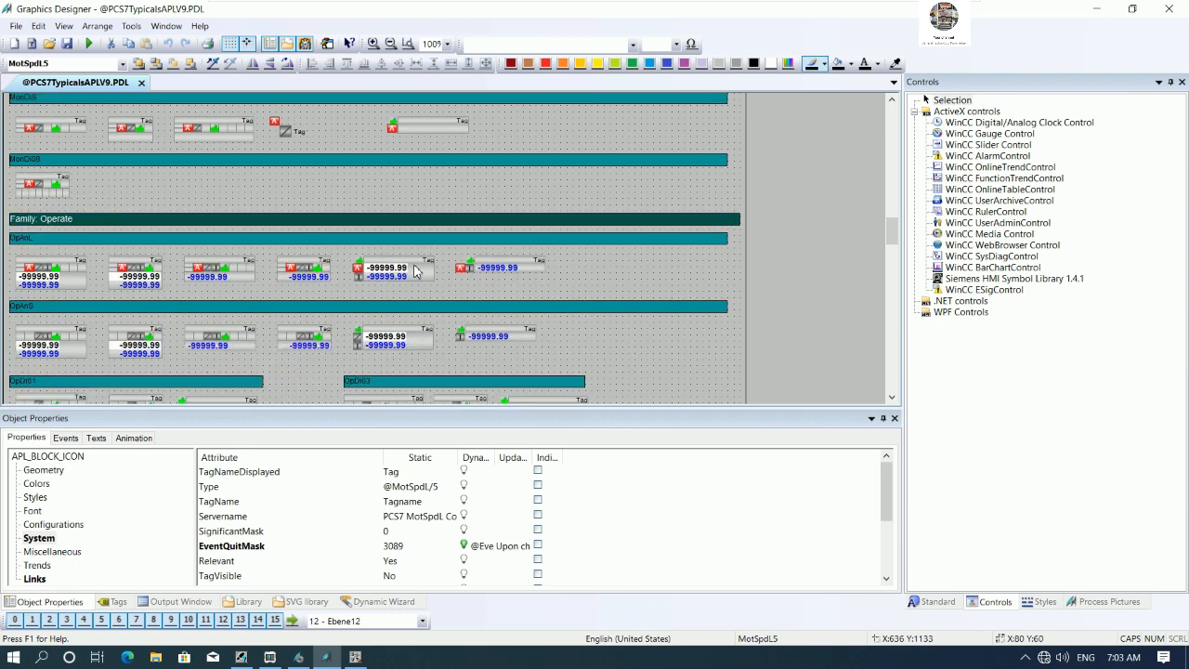
pyautogui.scroll(-7, 415, 269)
pyautogui.scroll(-7, 411, 265)
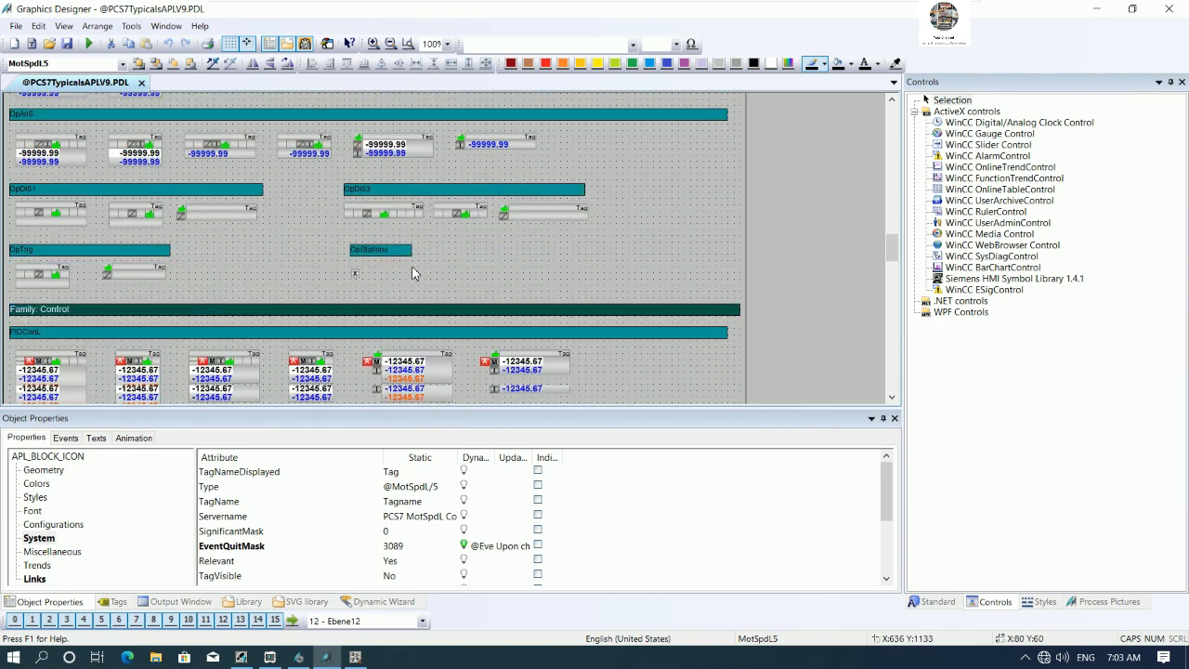
pyautogui.click(355, 656)
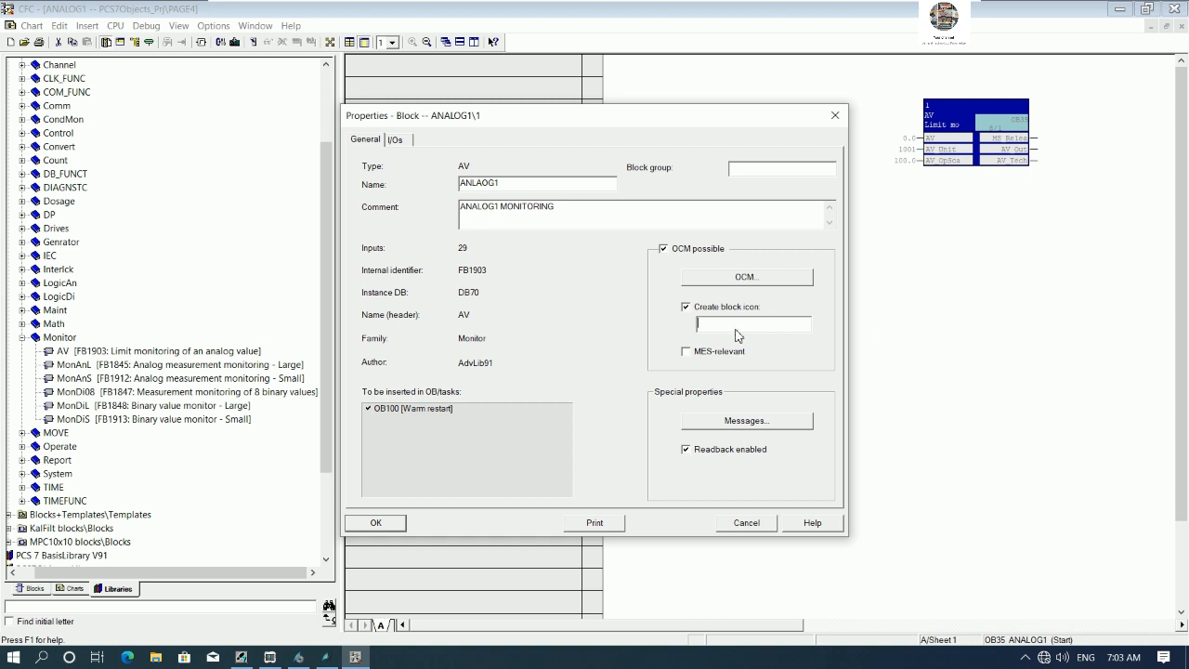
pyautogui.click(401, 523)
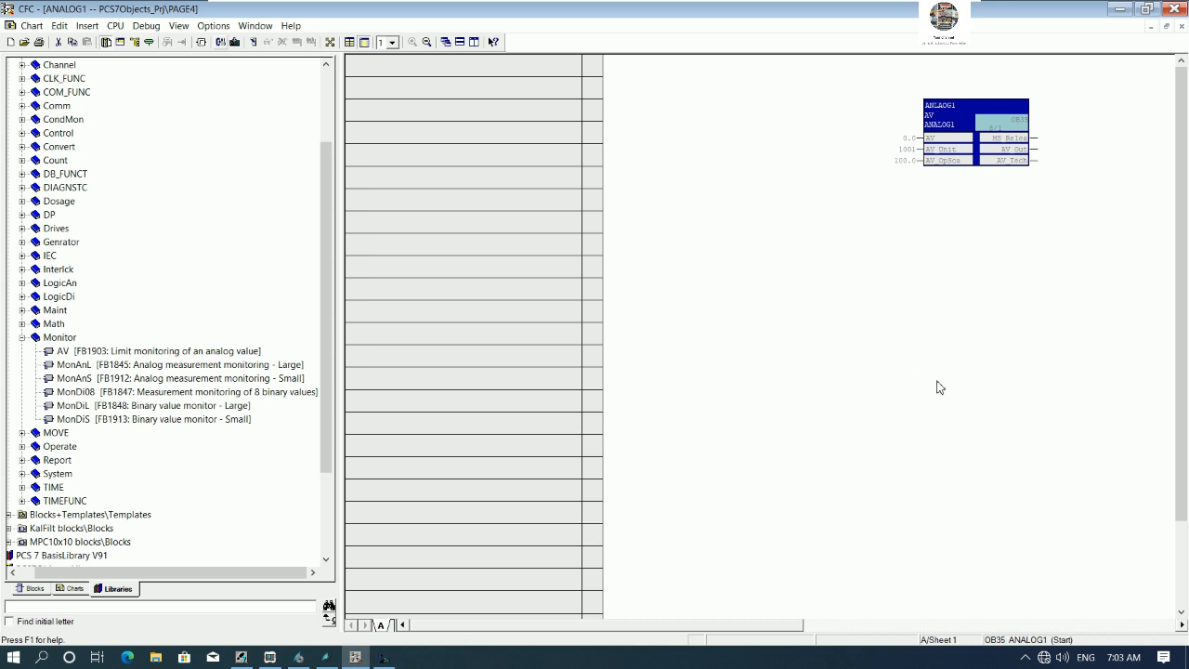
# - Compile the program changes only and close the compile log
pyautogui.hotkey('ctrl', 'b')
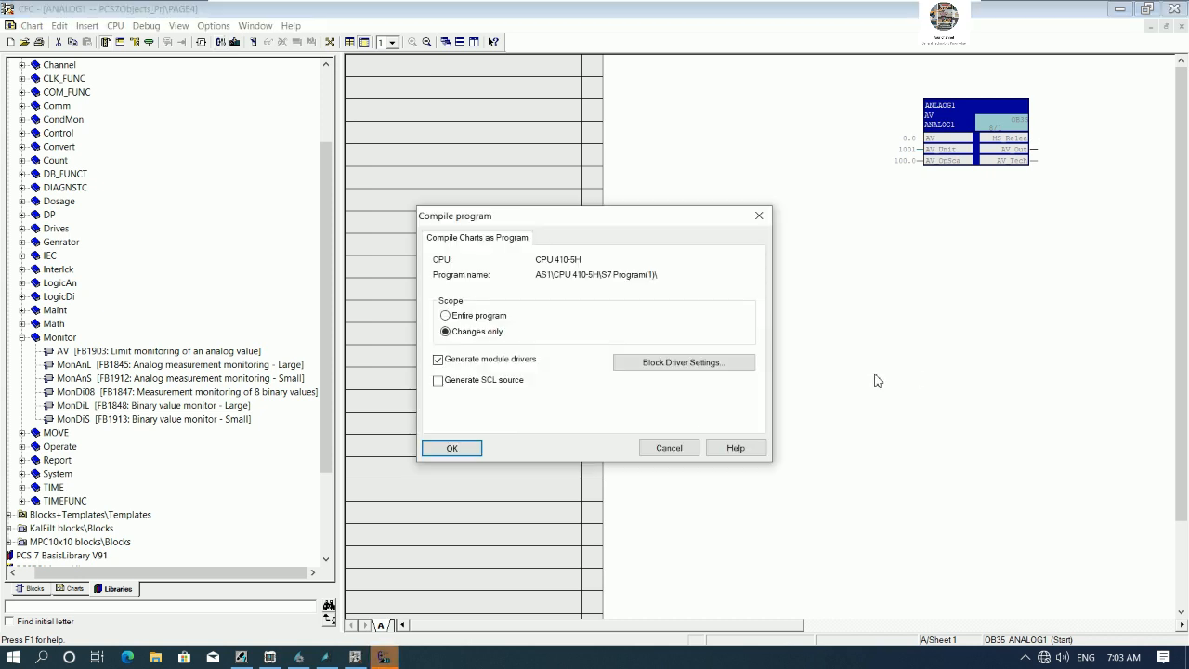
pyautogui.click(460, 442)
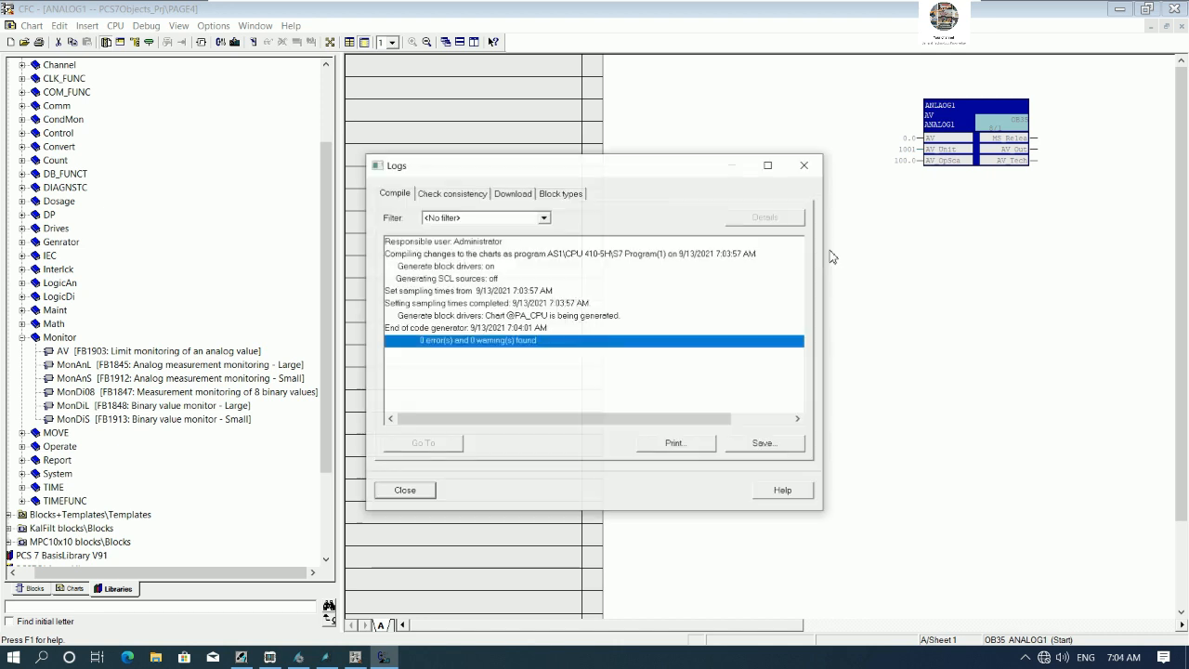
pyautogui.click(404, 491)
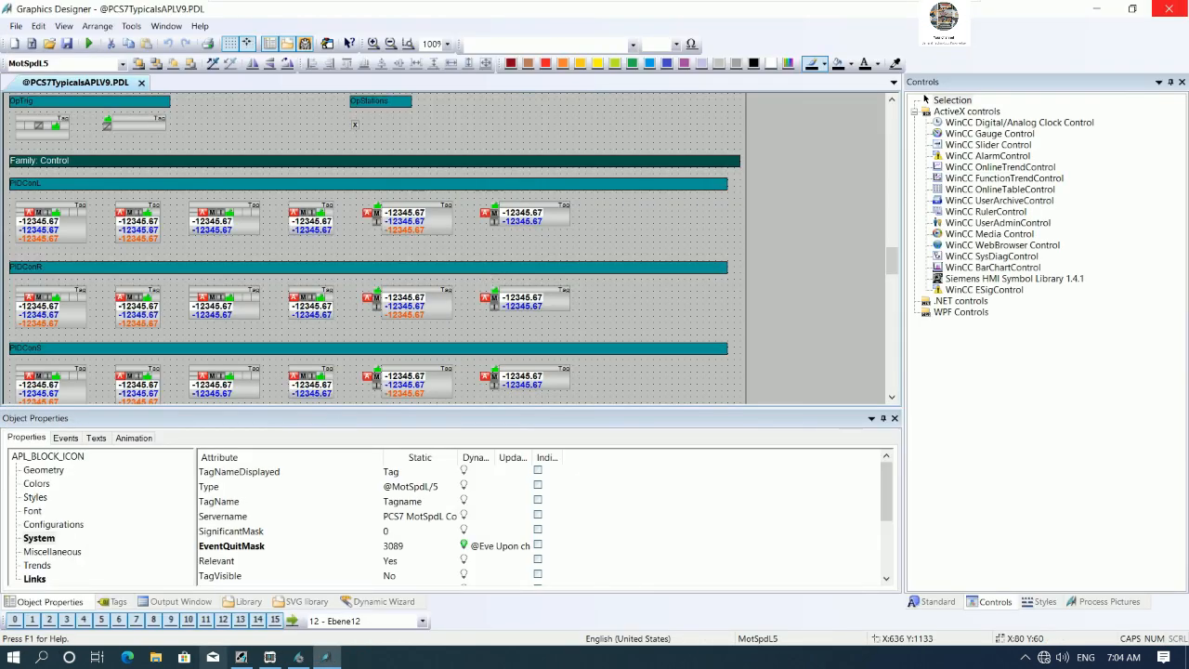
# - Insert another CFC chart named ANALOG2 under the PAGE4 hierarchy folder and open it
pyautogui.click(243, 656)
pyautogui.rightClick(719, 199)
pyautogui.moveTo(887, 373)
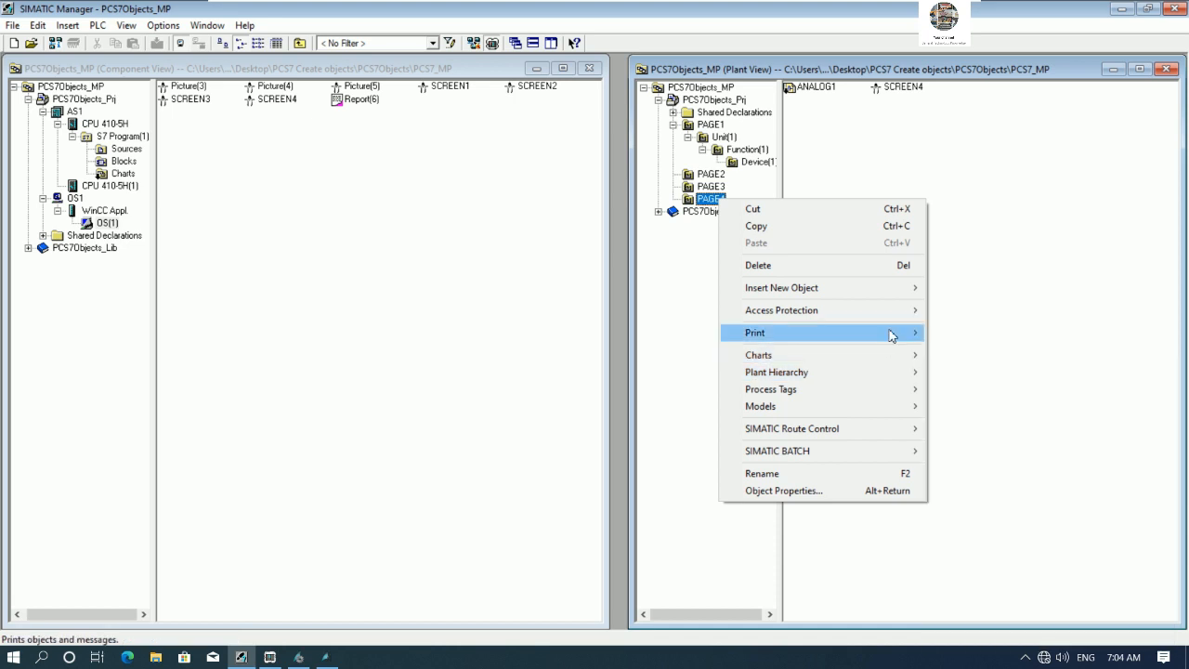
pyautogui.moveTo(889, 290)
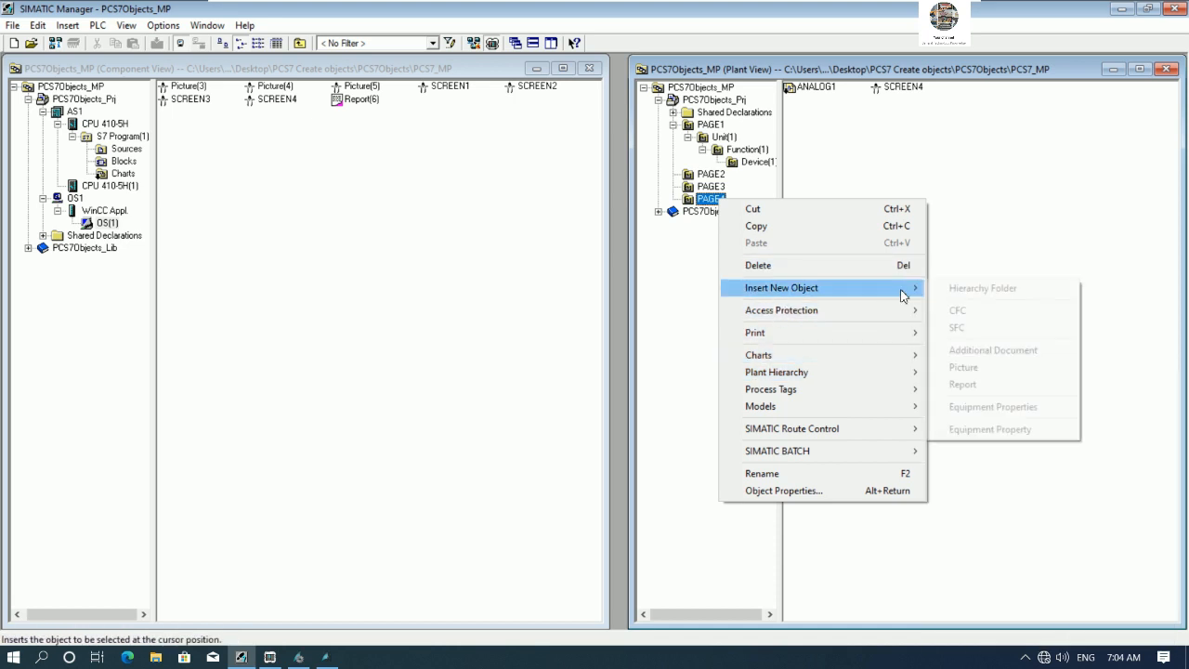
pyautogui.click(966, 308)
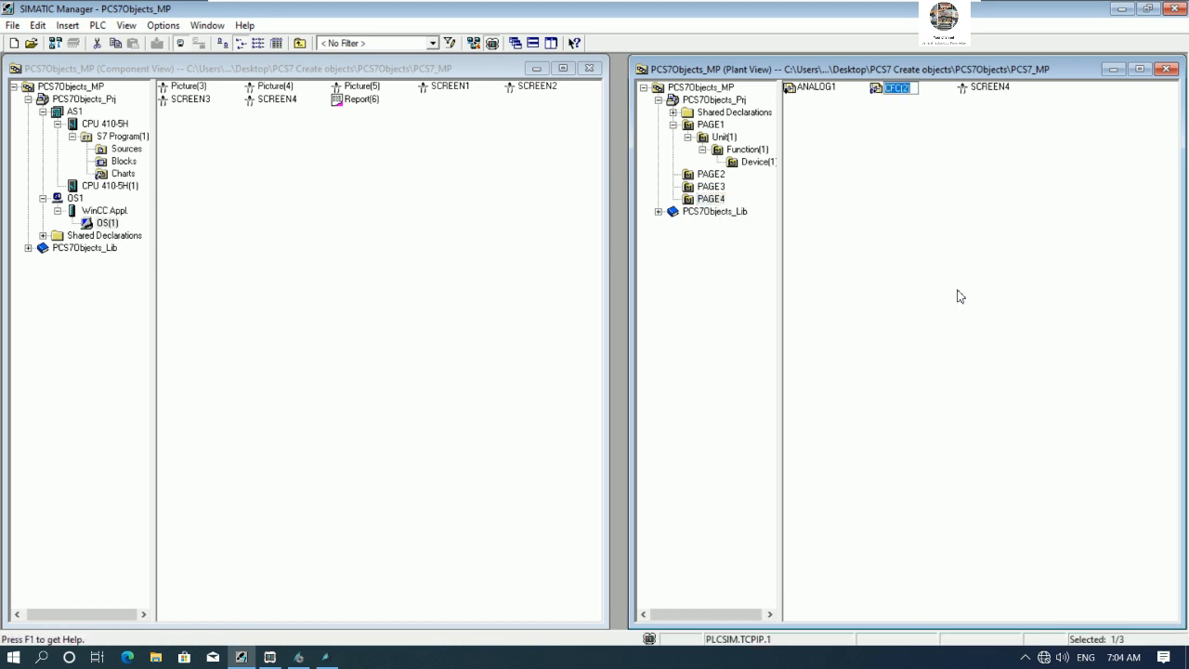
pyautogui.write('ANALOG2')
pyautogui.press('Return')
pyautogui.press('Return')
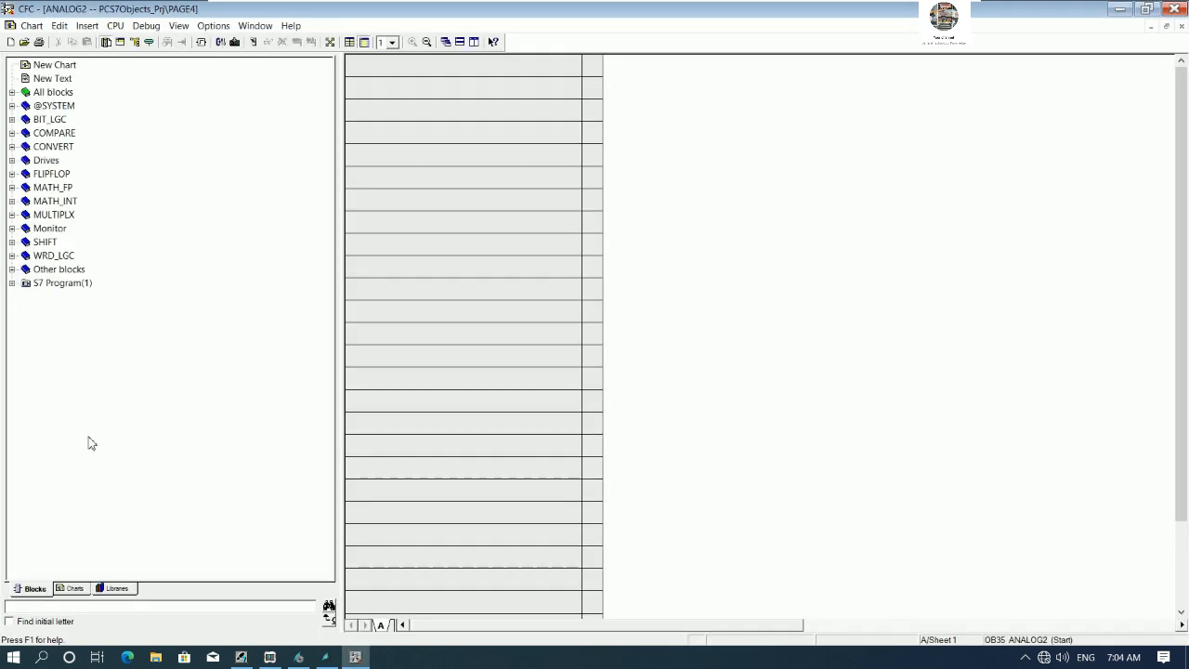
# - Insert a MonAnL analog measurement monitoring block from the PCS 7 AP Library V91 Monitor folder into the ANALOG2 chart
pyautogui.click(117, 589)
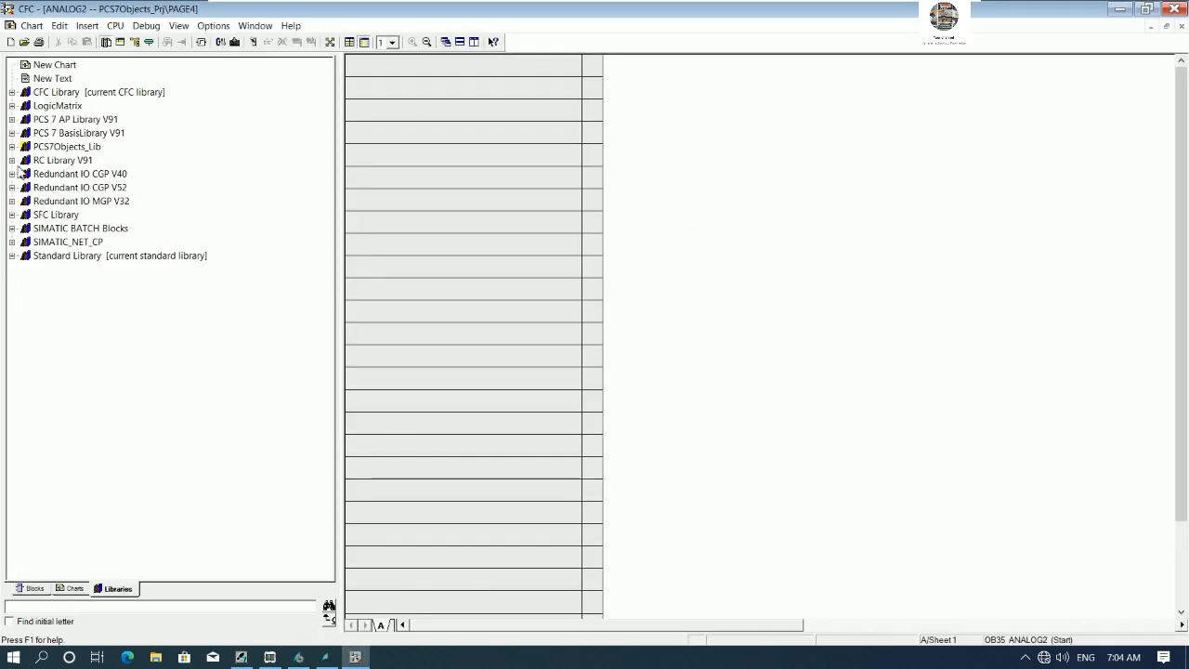
pyautogui.click(12, 119)
pyautogui.click(26, 133)
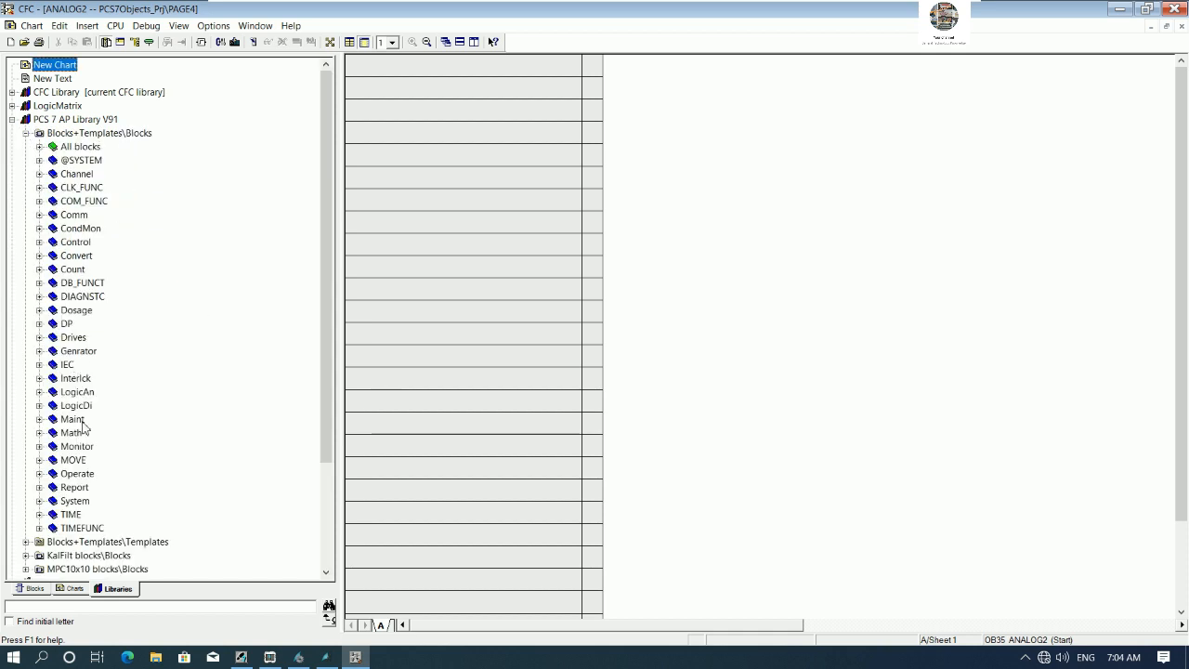
pyautogui.click(39, 446)
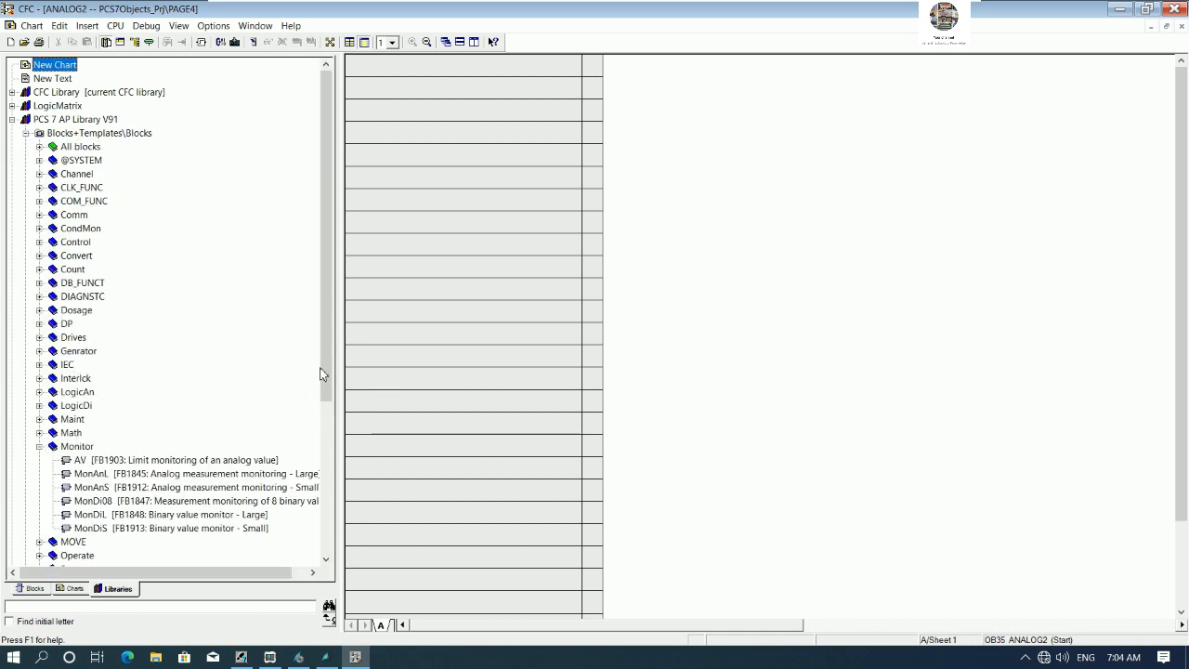
pyautogui.moveTo(319, 367); pyautogui.dragTo(322, 438)
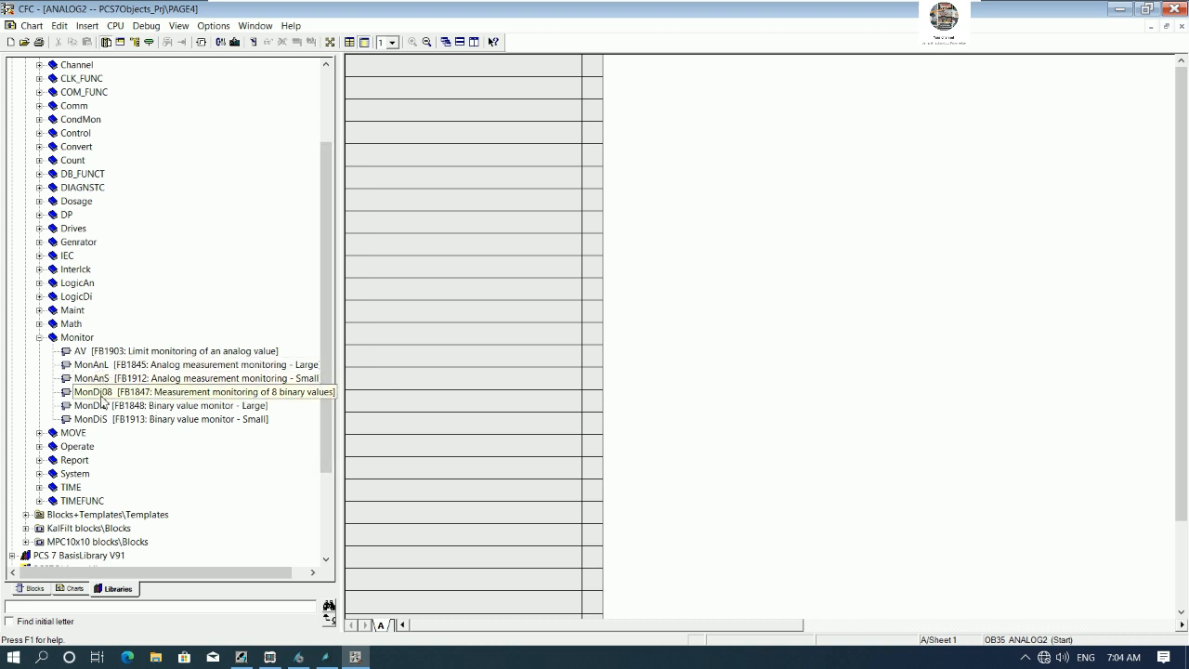
pyautogui.click(98, 371)
pyautogui.moveTo(358, 370); pyautogui.dragTo(968, 130)
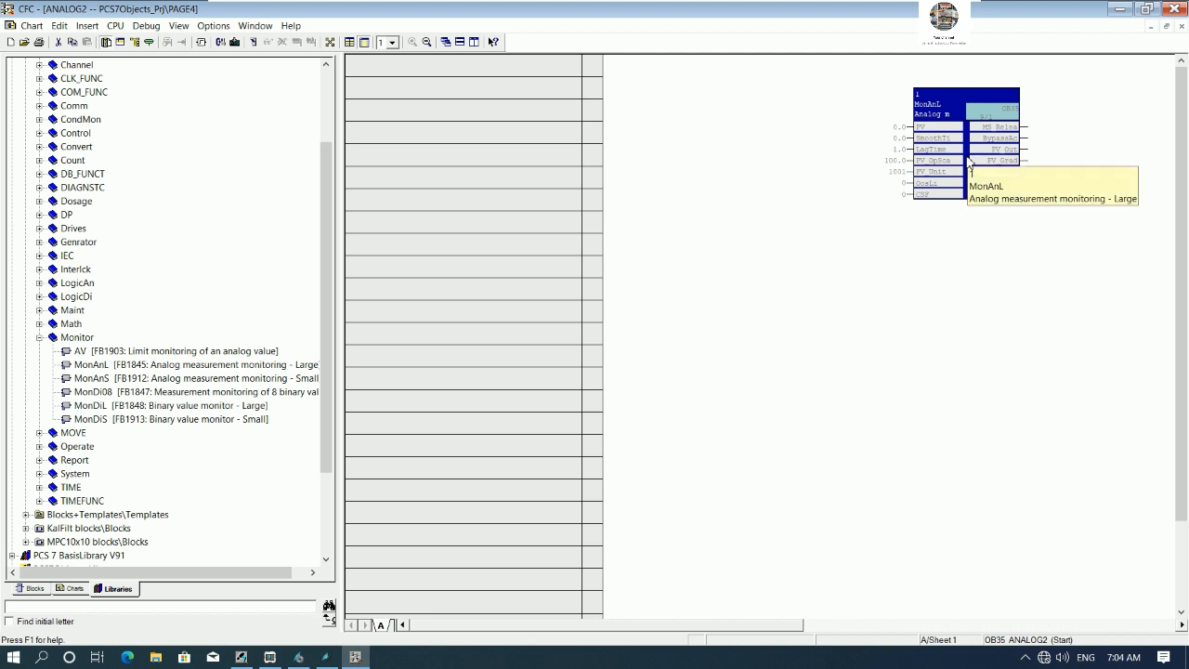
# - Open the MonAnL block's properties, set its comment to ANALOG2 MONITORING and confirm
pyautogui.rightClick(949, 96)
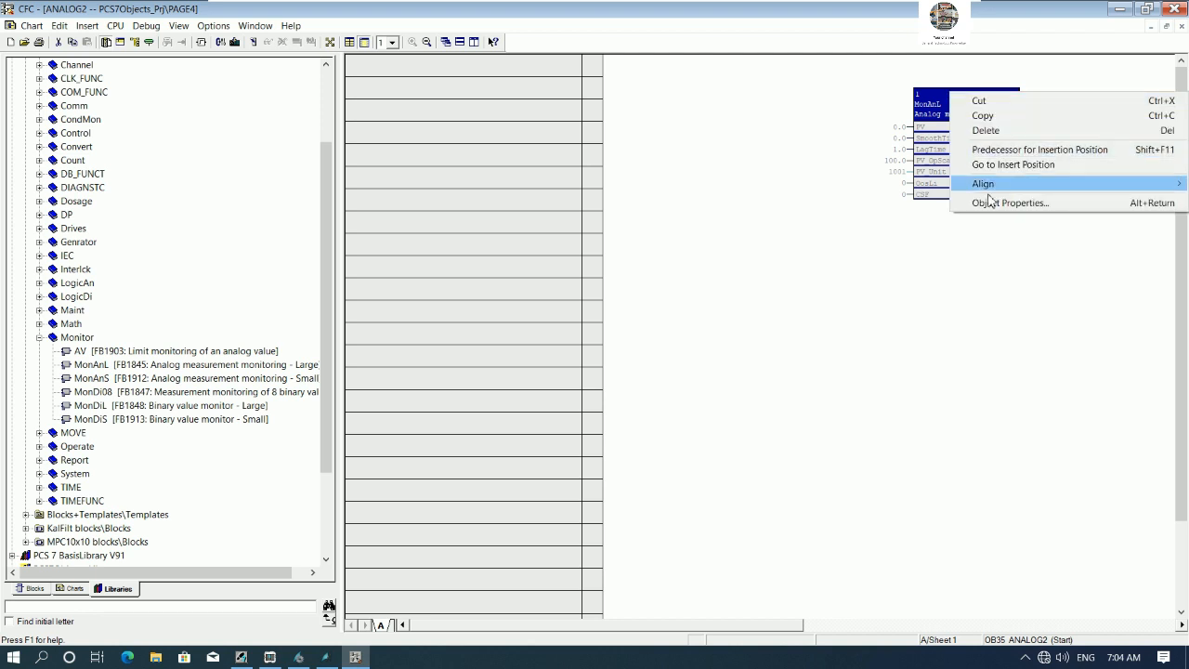
pyautogui.click(1003, 203)
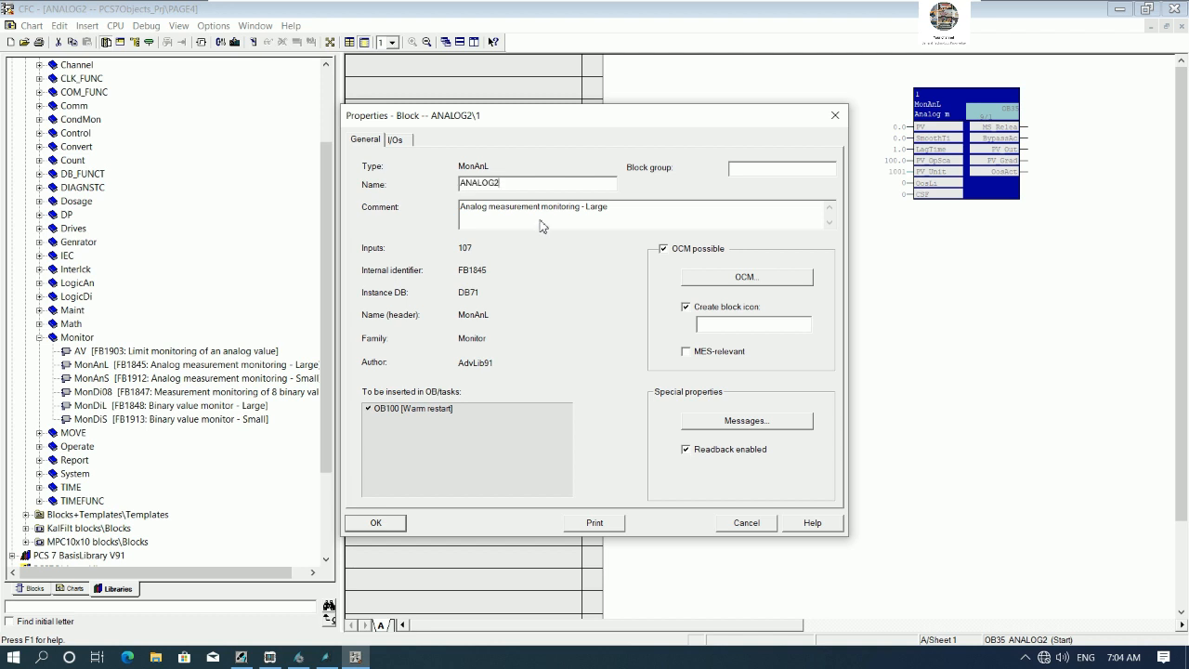
pyautogui.moveTo(687, 217); pyautogui.dragTo(414, 230)
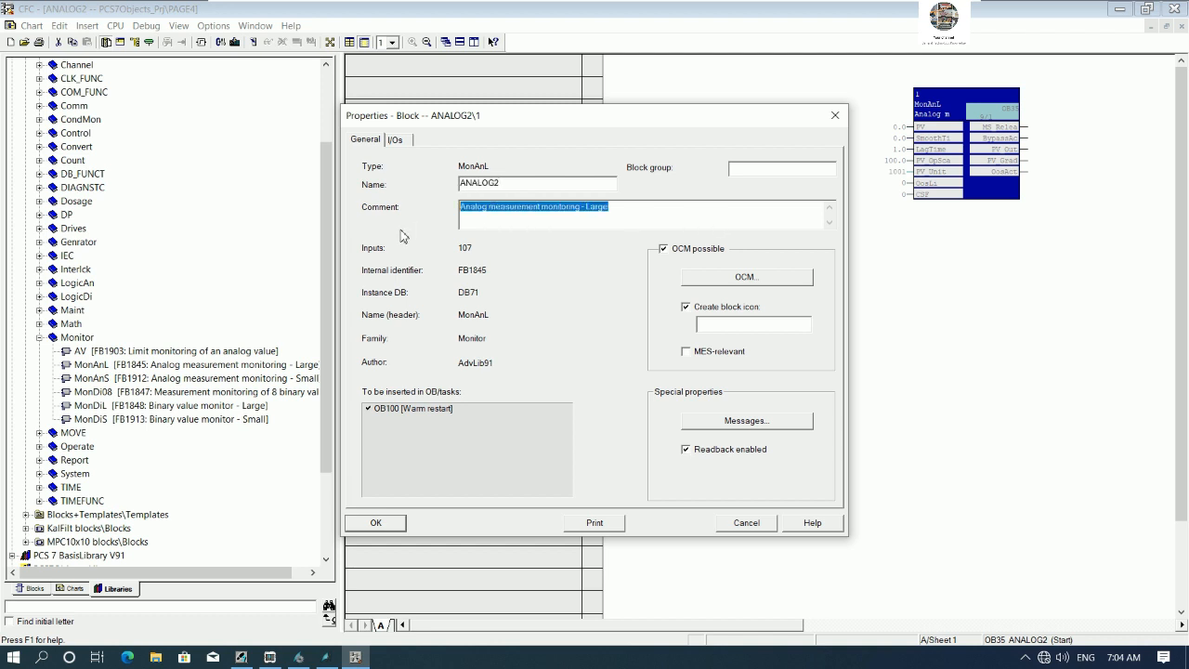
pyautogui.write('ANALOG2 MONITORING')
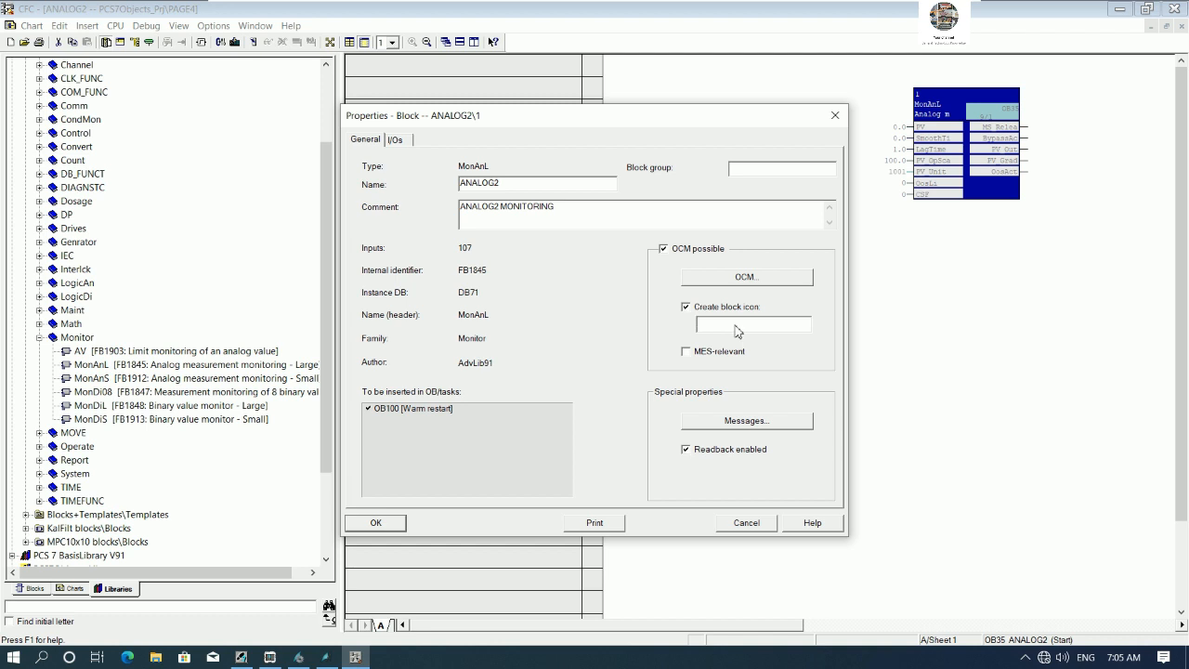
pyautogui.click(379, 522)
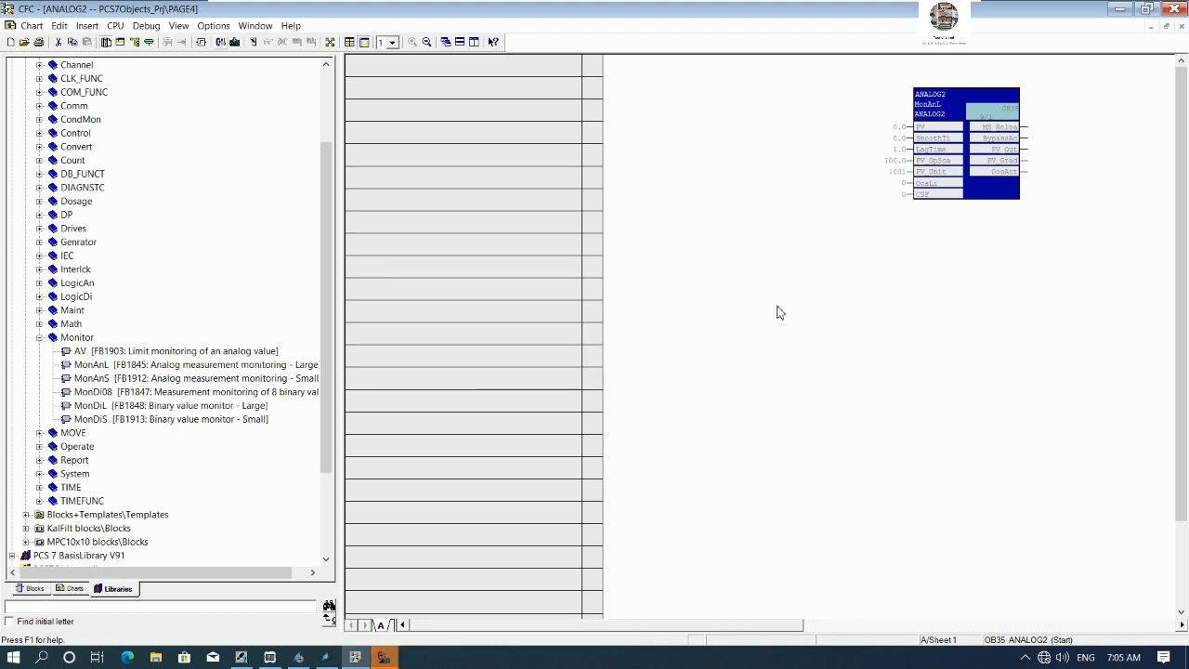
# - Compile the chart program changes and close the compile log
pyautogui.hotkey('ctrl', 'b')
pyautogui.click(459, 438)
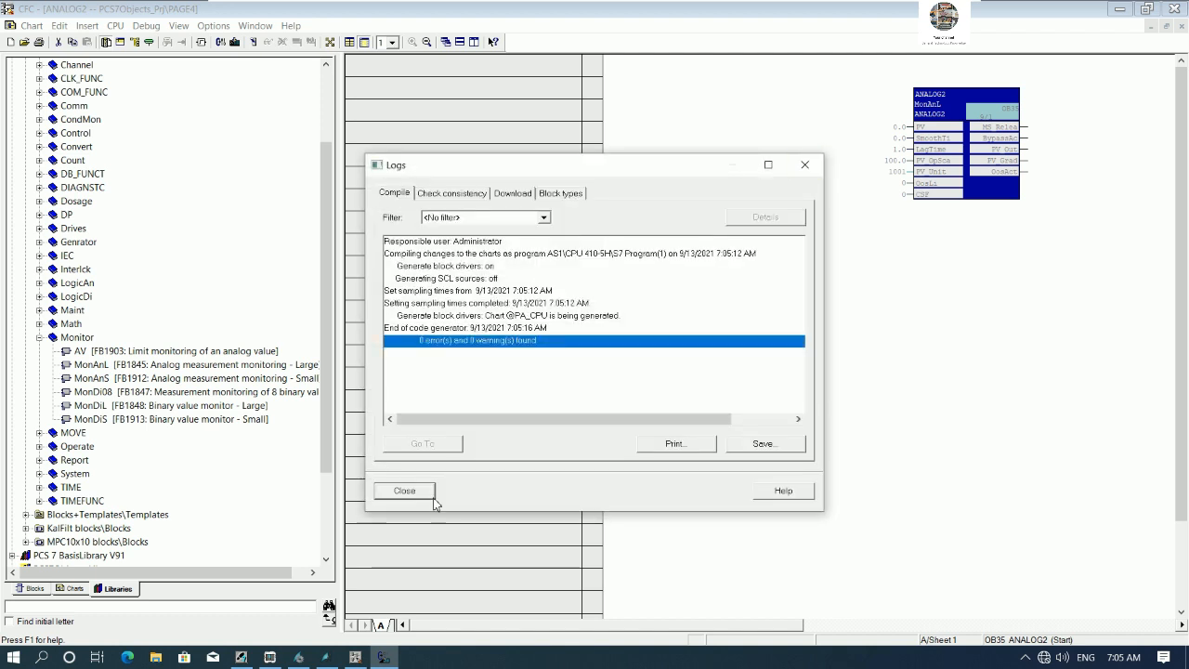
pyautogui.click(404, 490)
# - Close the CFC editor and select the PAGE1 folder in the plant hierarchy view
pyautogui.click(1174, 8)
pyautogui.click(708, 186)
pyautogui.click(710, 173)
pyautogui.click(756, 162)
pyautogui.click(732, 147)
pyautogui.click(724, 138)
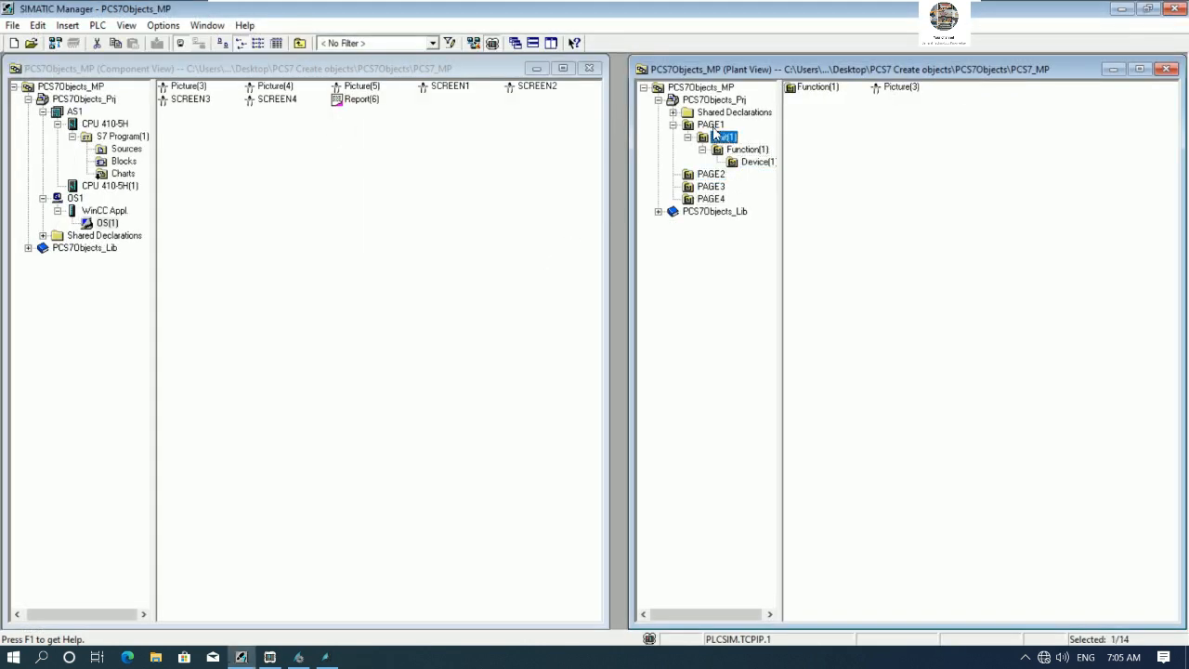
pyautogui.click(711, 125)
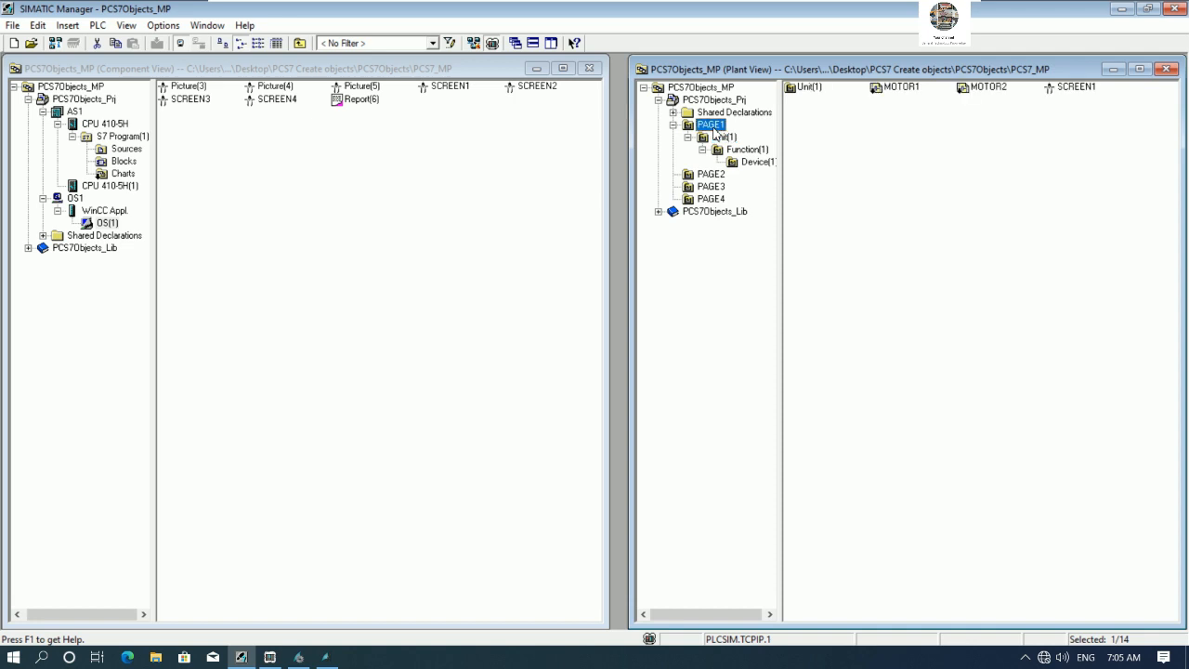
# - Compile the S7 Program(1) Charts folder with changes only and close the log
pyautogui.click(123, 175)
pyautogui.rightClick(124, 174)
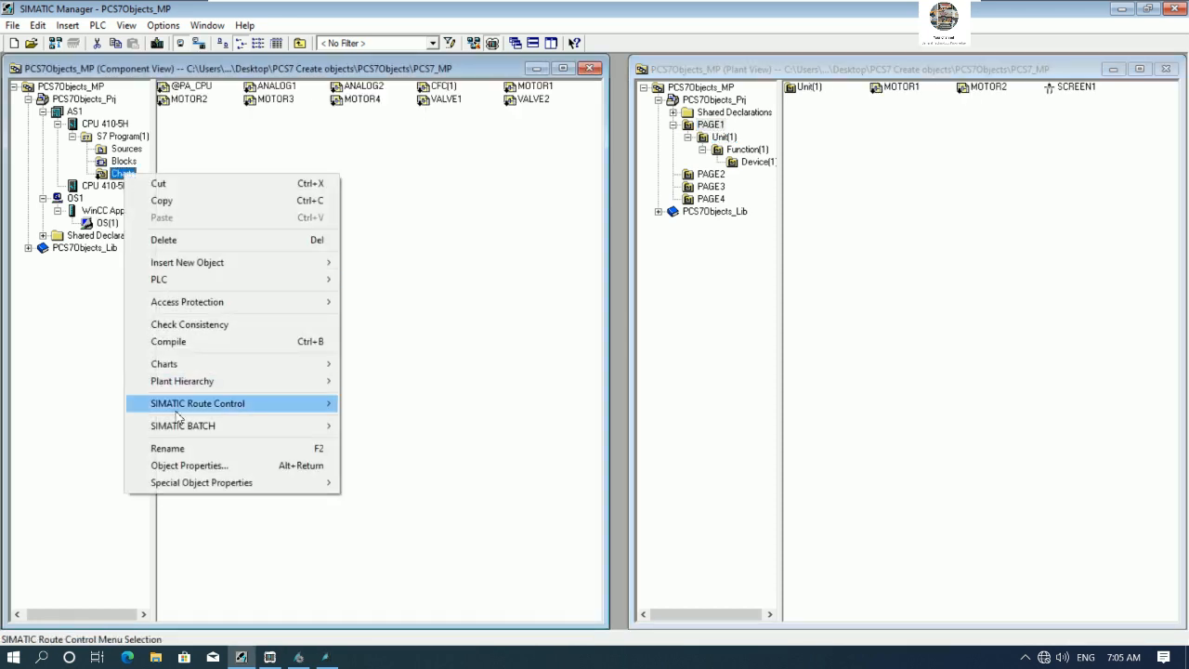
pyautogui.click(183, 342)
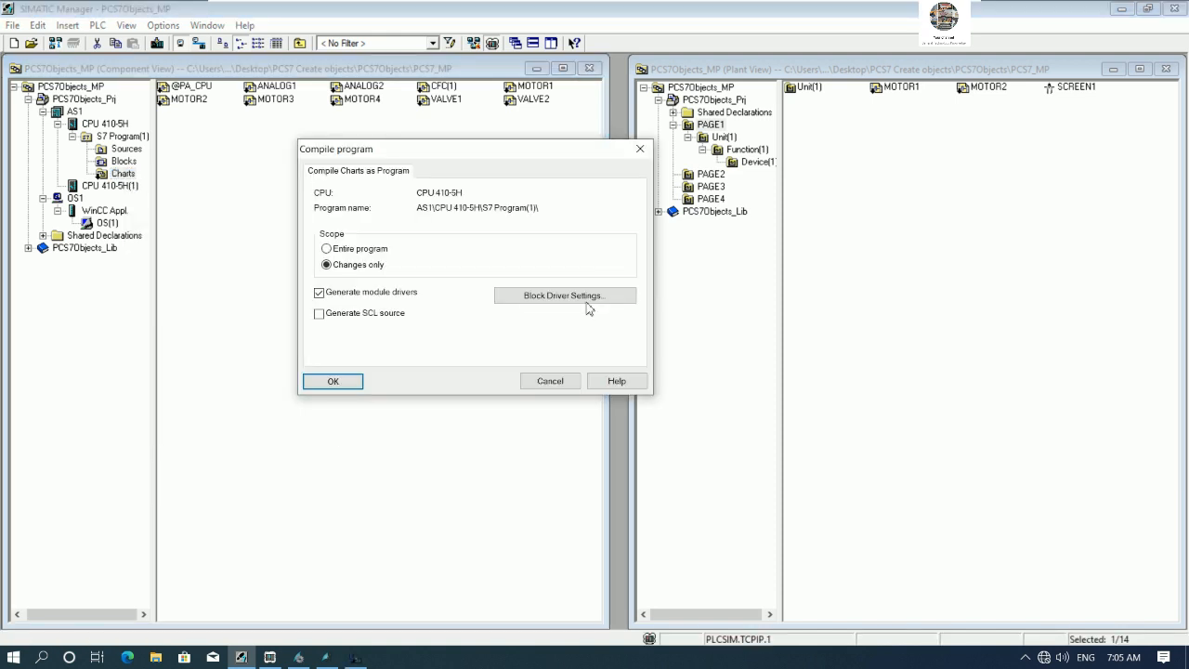
pyautogui.click(350, 383)
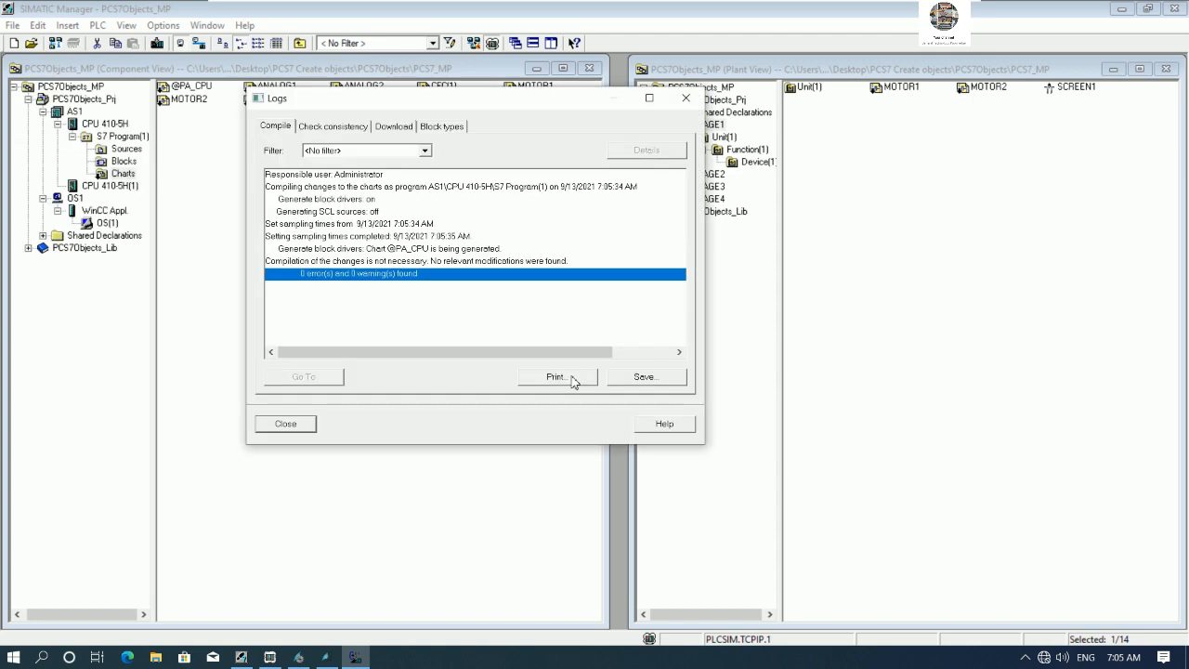
pyautogui.click(286, 424)
# - Compile OS(1) through the wizard, selecting the ETM001 Industrial Ethernet connection for S7 Program(1), and acknowledge completion
pyautogui.click(250, 221)
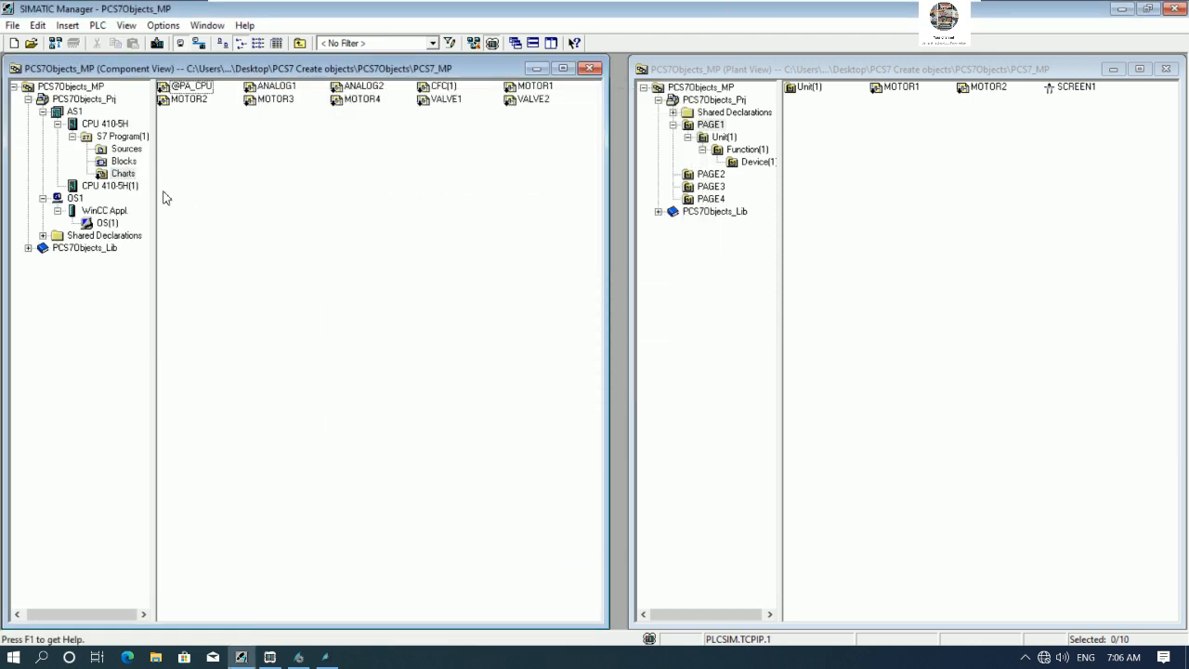
pyautogui.moveTo(109, 225); pyautogui.dragTo(110, 229)
pyautogui.rightClick(110, 226)
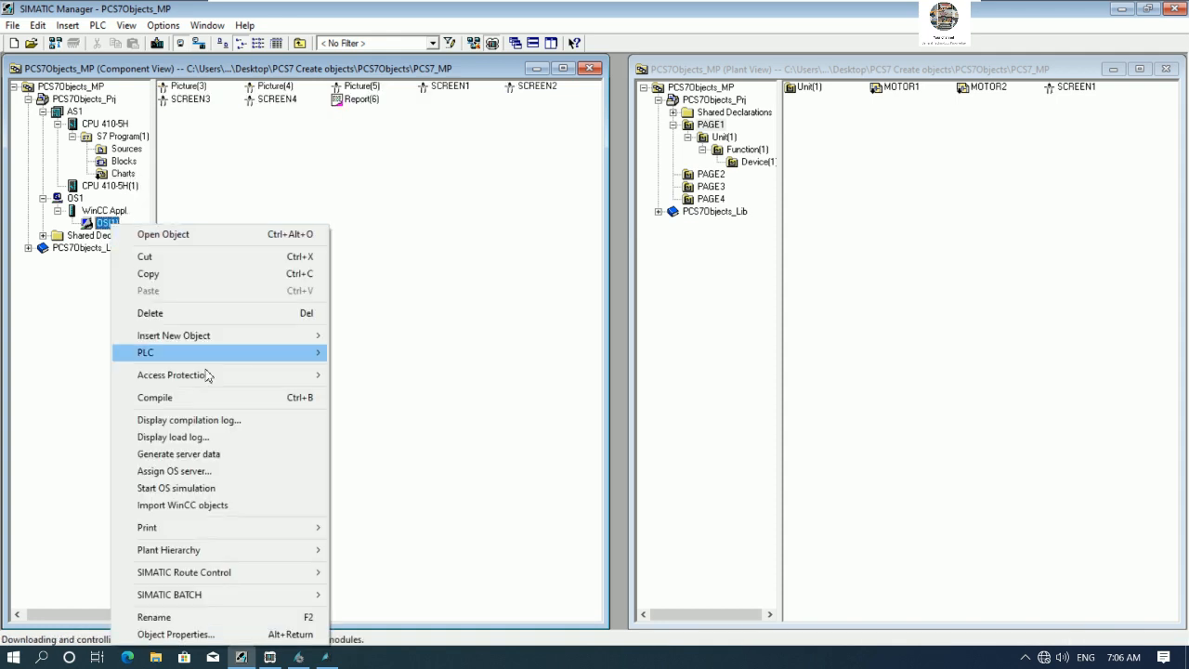
pyautogui.click(233, 398)
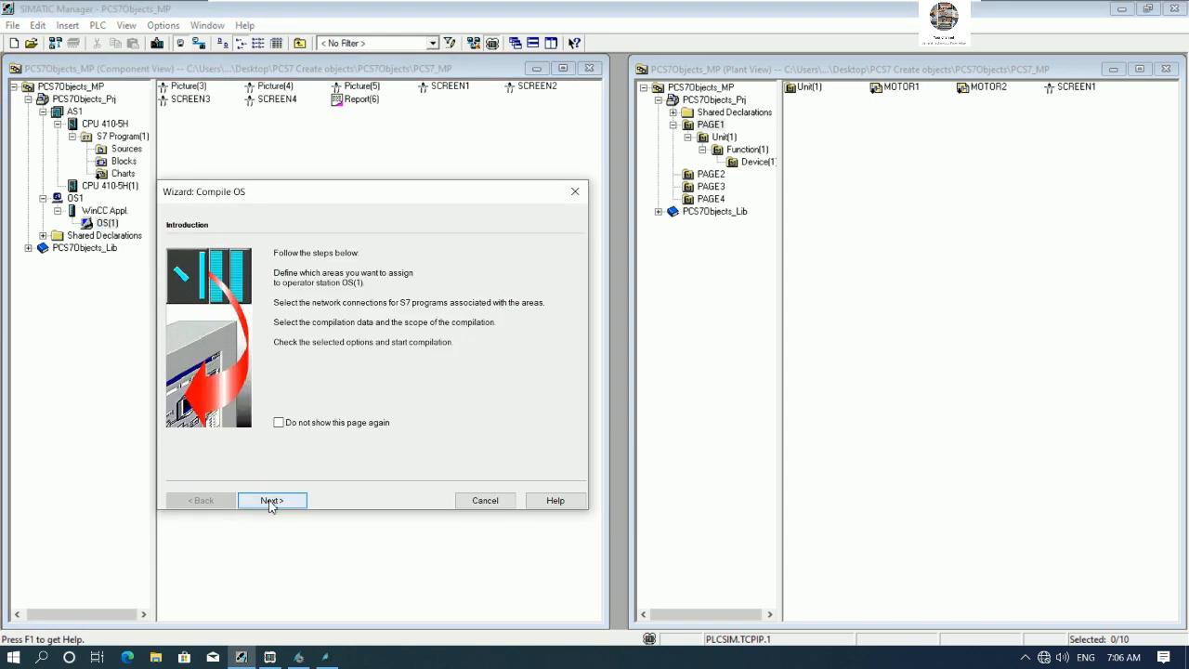
pyautogui.click(270, 501)
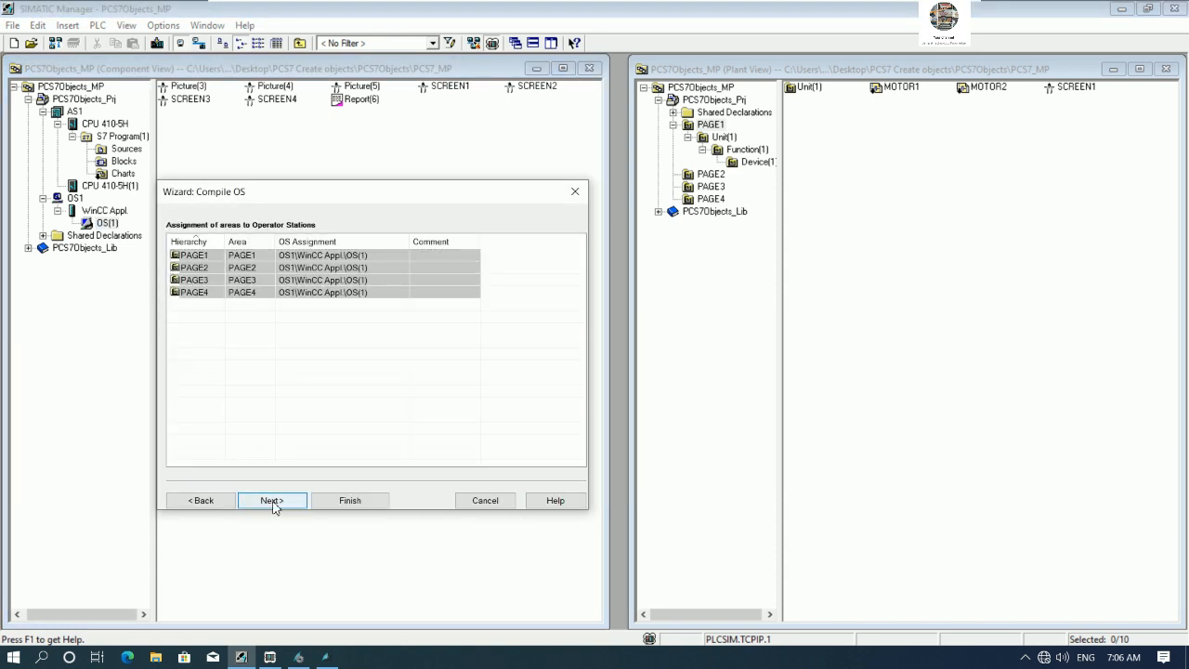
pyautogui.click(271, 500)
pyautogui.click(541, 459)
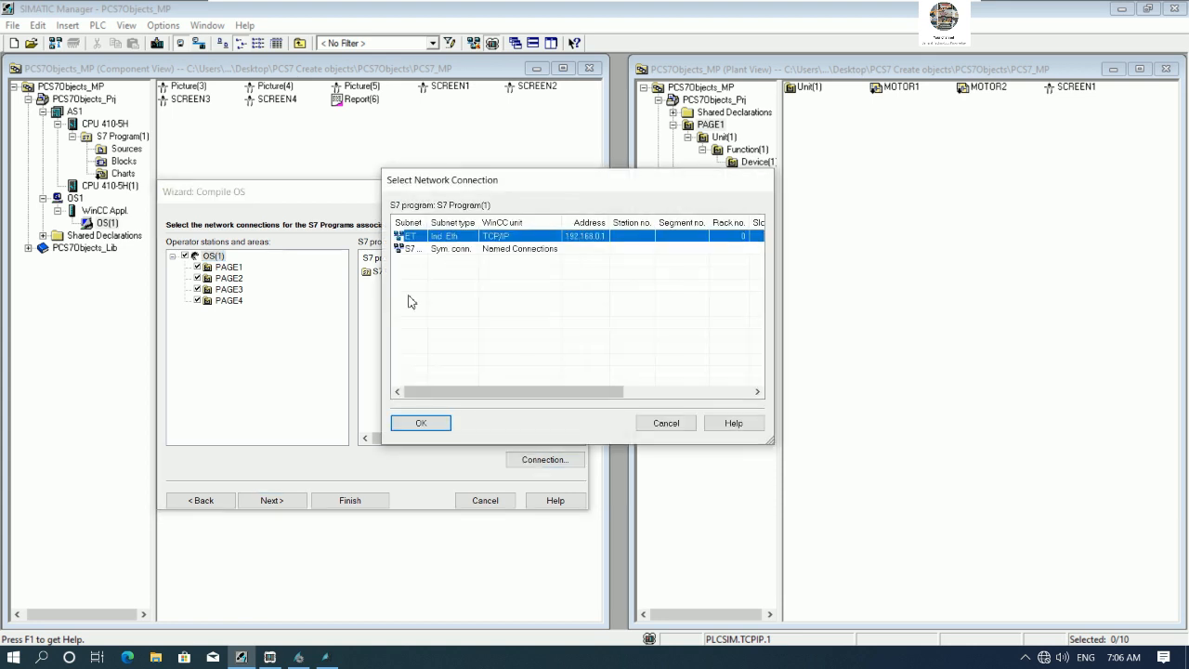
pyautogui.doubleClick(428, 222)
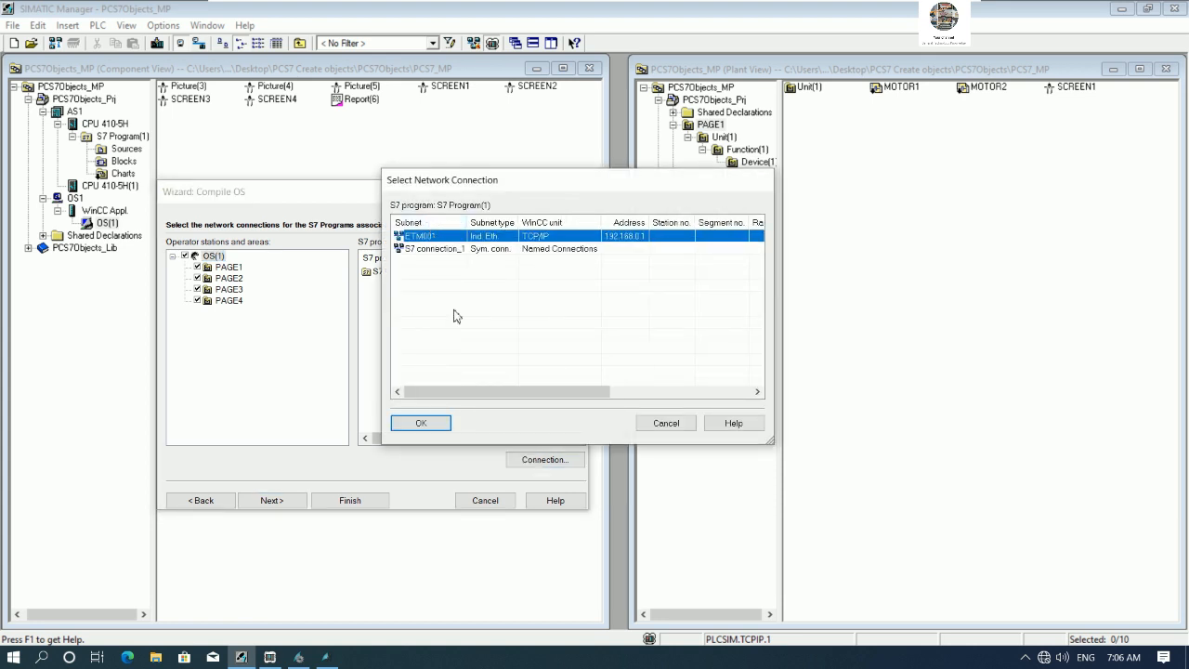
pyautogui.click(418, 424)
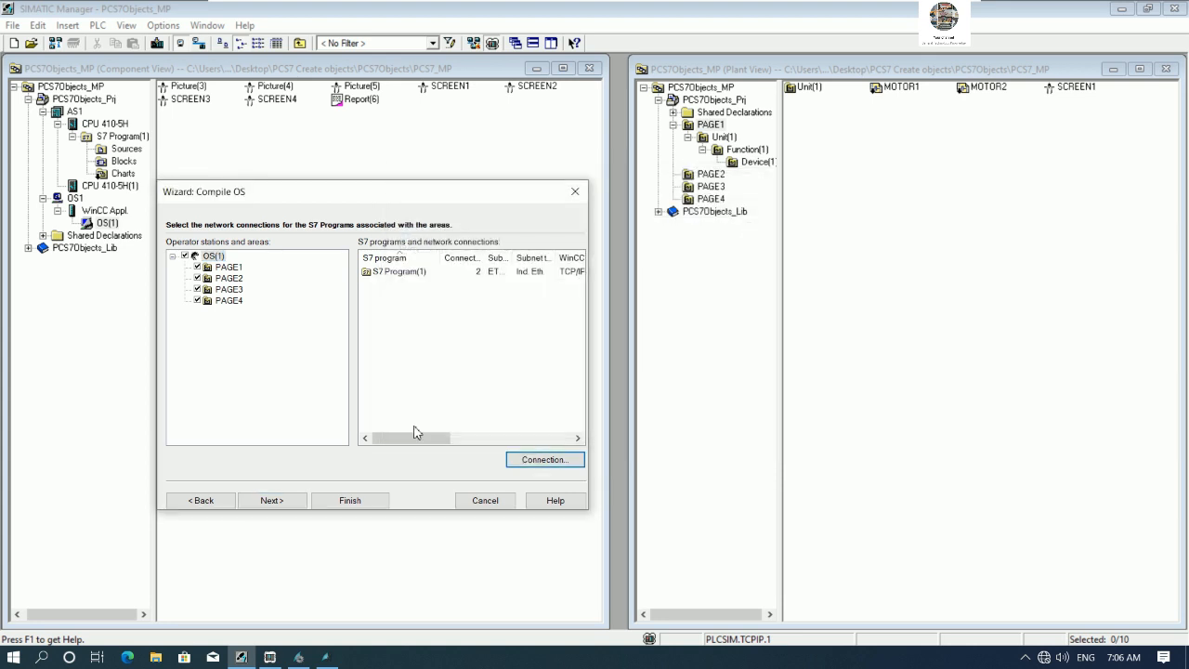
pyautogui.click(275, 500)
pyautogui.click(286, 501)
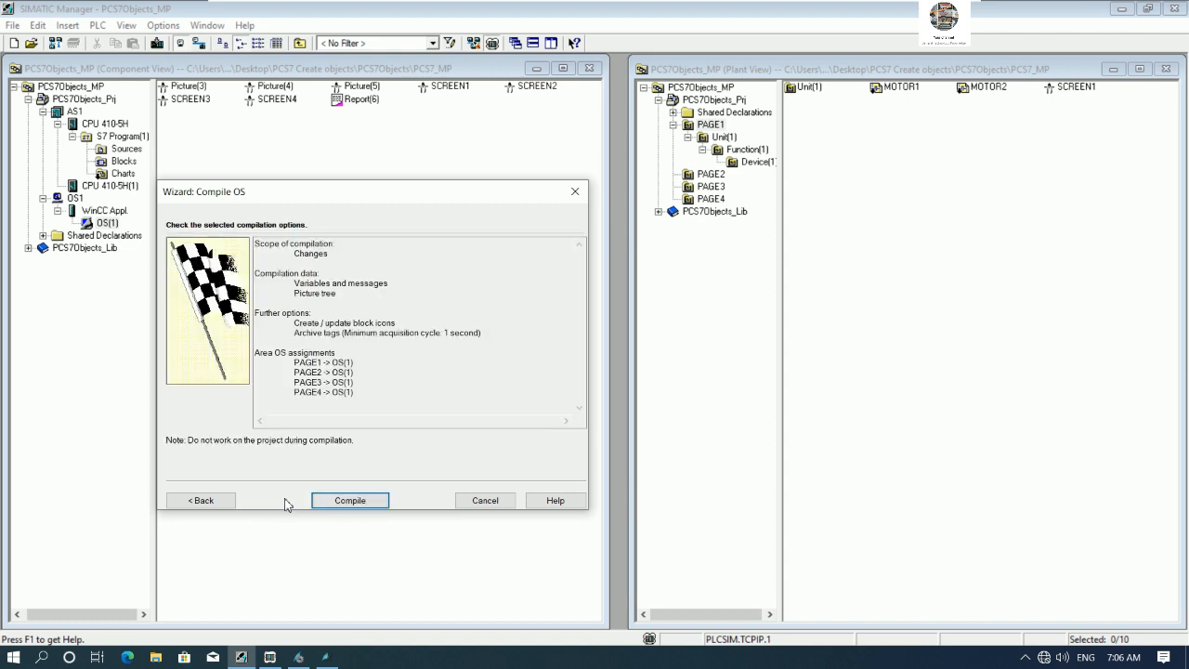
pyautogui.click(349, 501)
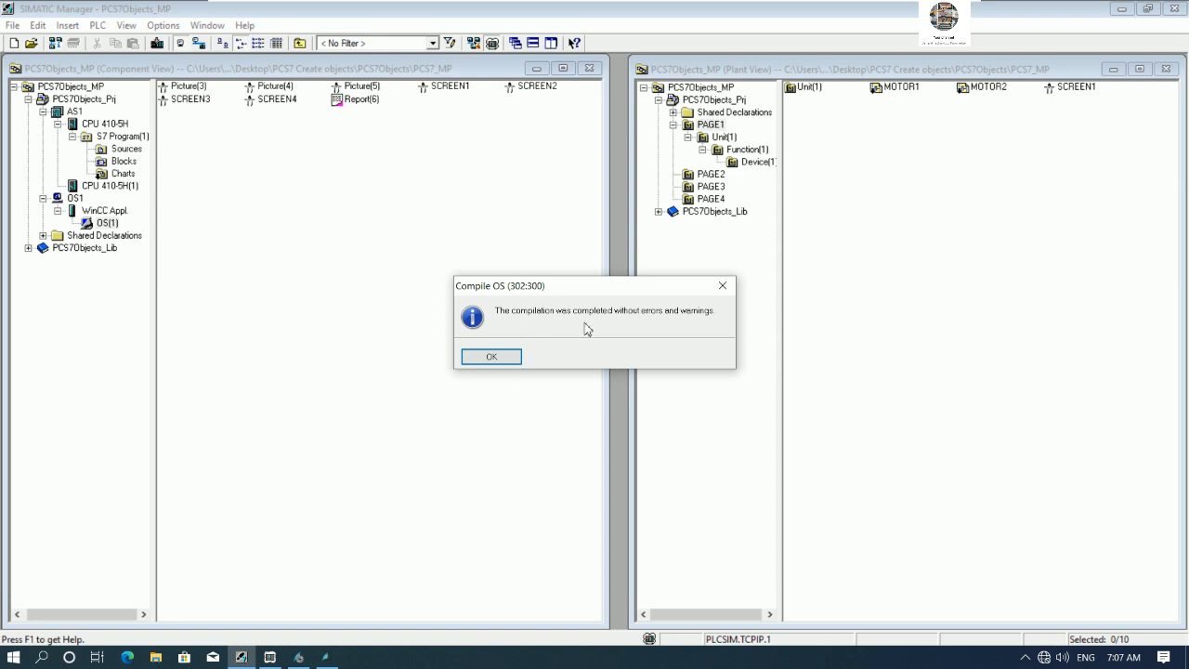
pyautogui.click(491, 358)
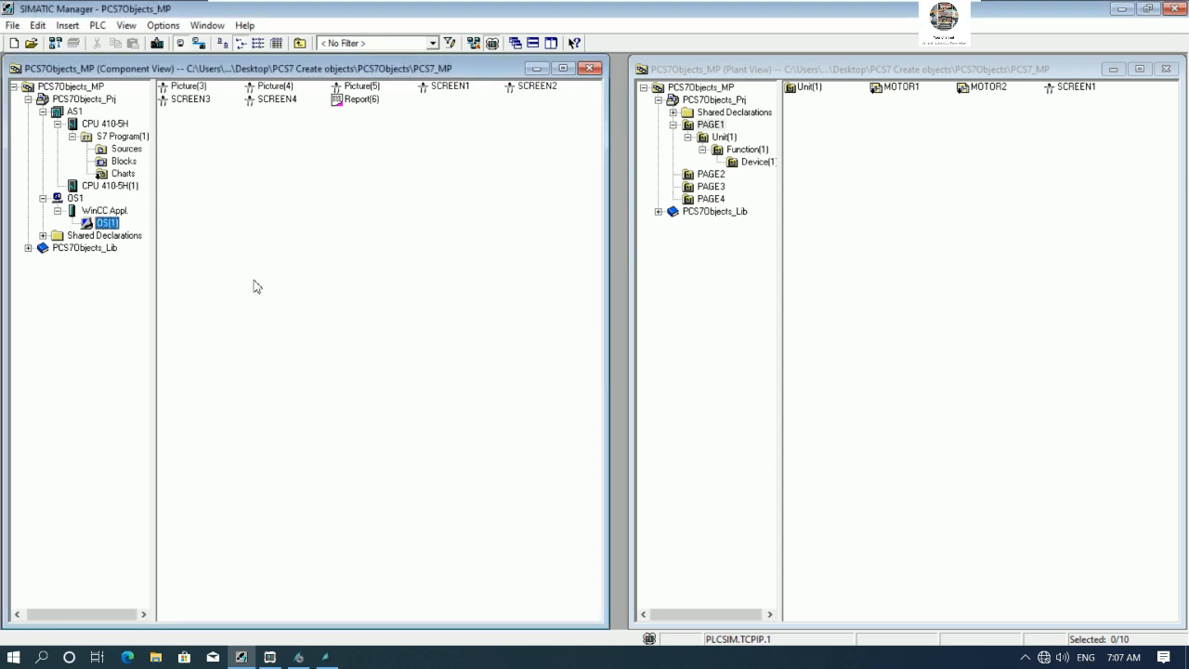
# - Close the open Graphics Designer and WinCC Explorer windows
pyautogui.click(325, 657)
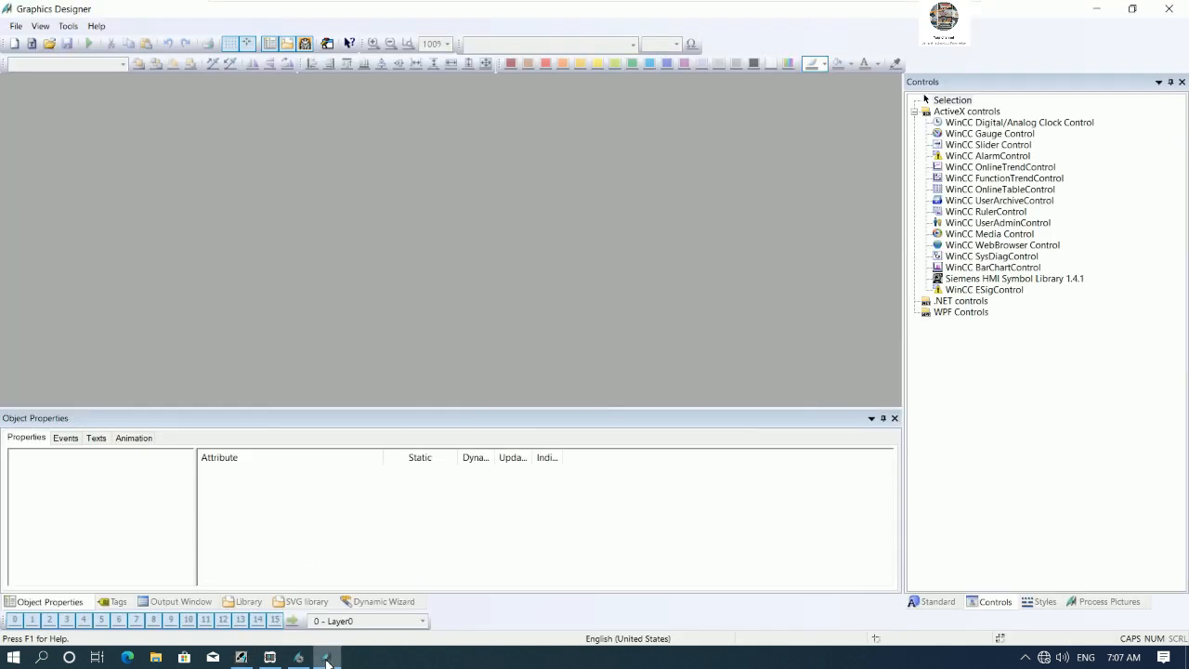
pyautogui.click(1164, 16)
pyautogui.click(298, 657)
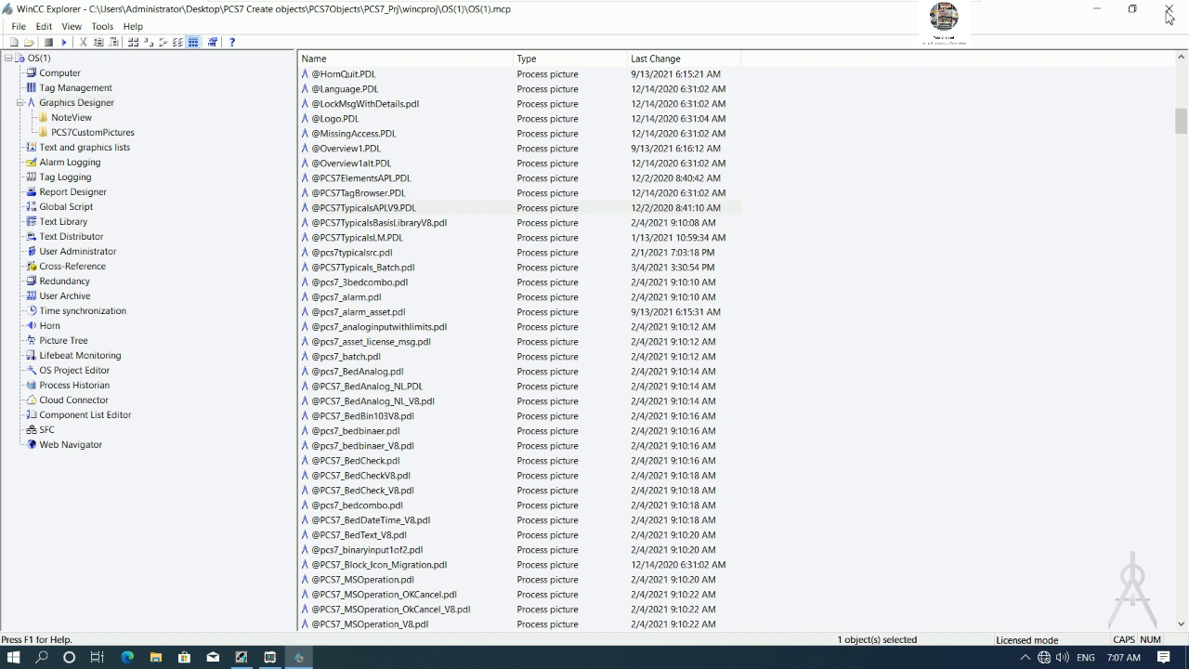
pyautogui.click(891, 212)
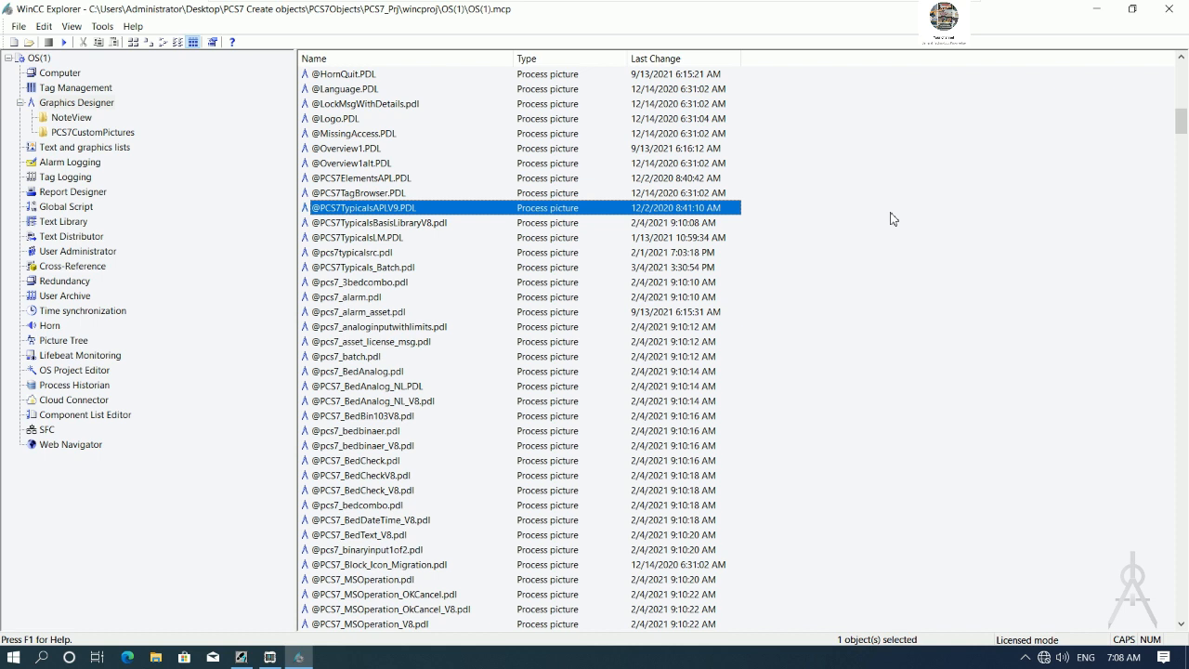
pyautogui.click(1168, 8)
pyautogui.click(608, 361)
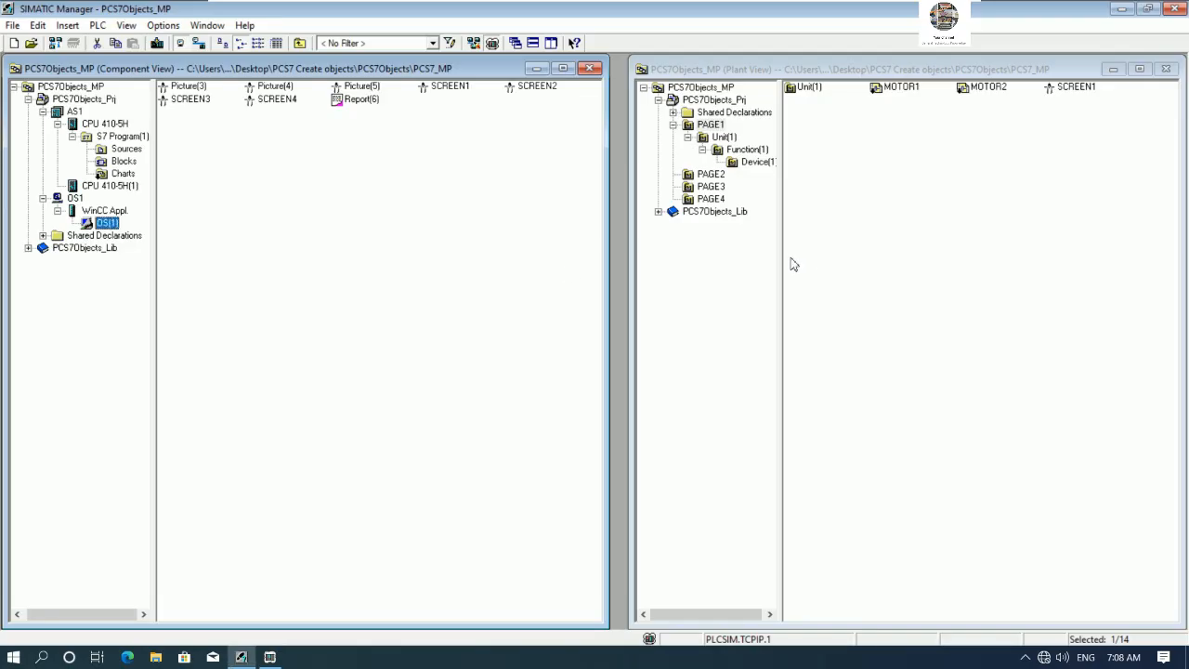
# - Switch PLCSIM to STOP and download AS1 to the CPU 410-5H target module
pyautogui.click(74, 111)
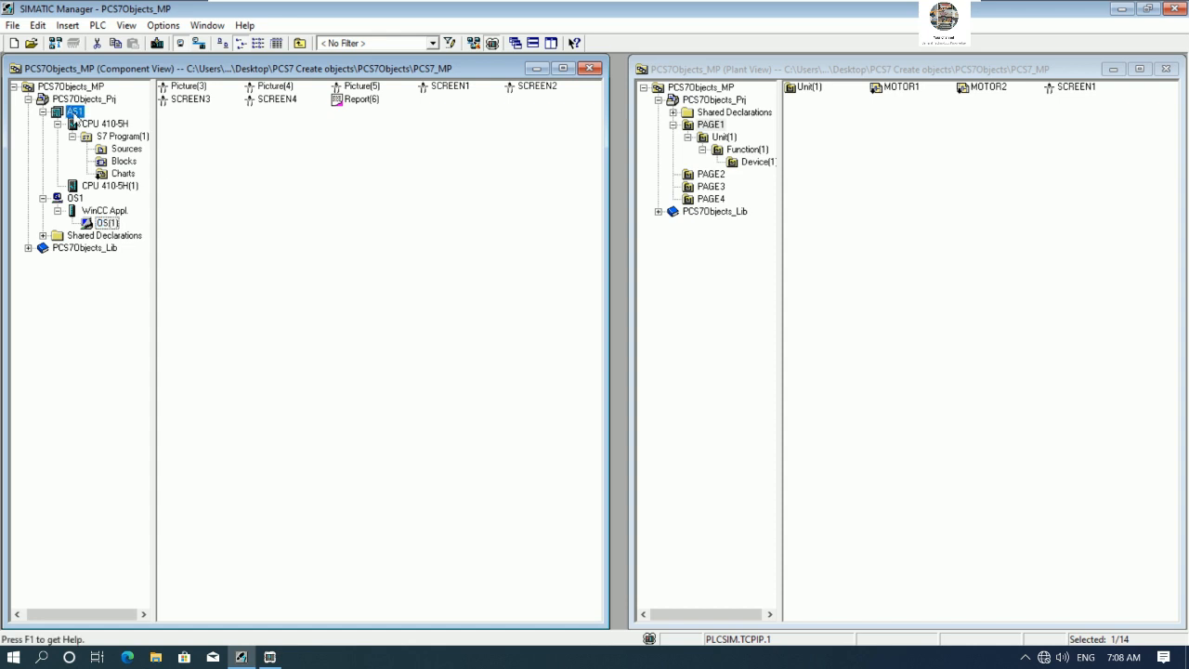
pyautogui.click(270, 657)
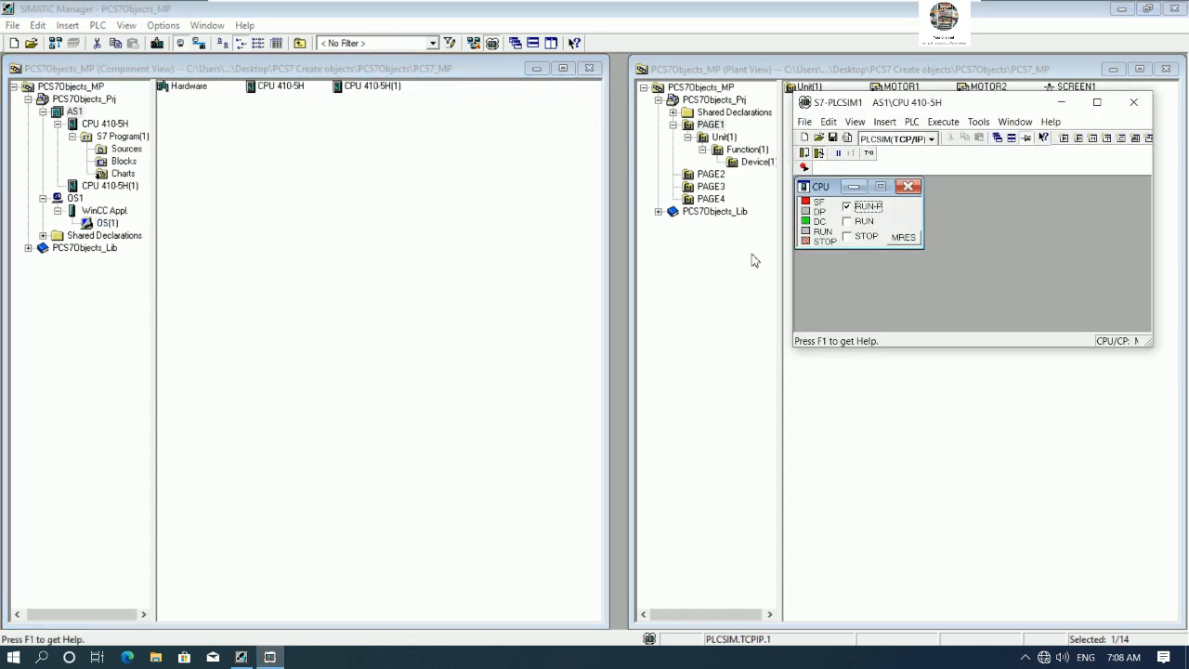
pyautogui.click(847, 237)
pyautogui.click(157, 43)
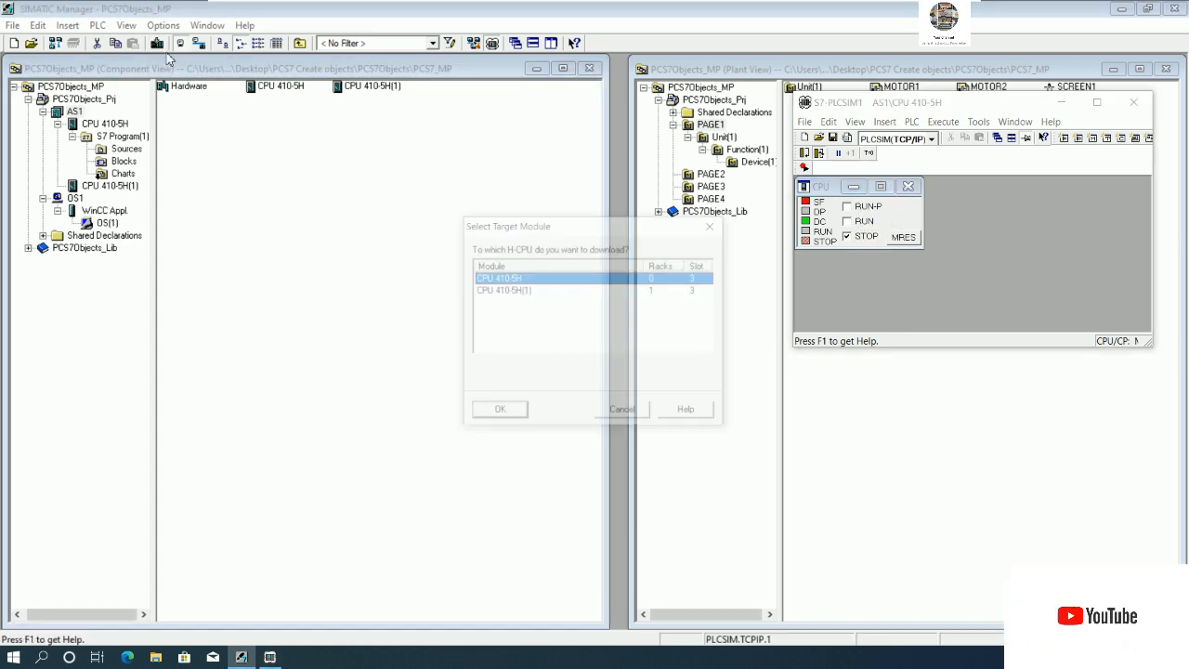
pyautogui.click(495, 411)
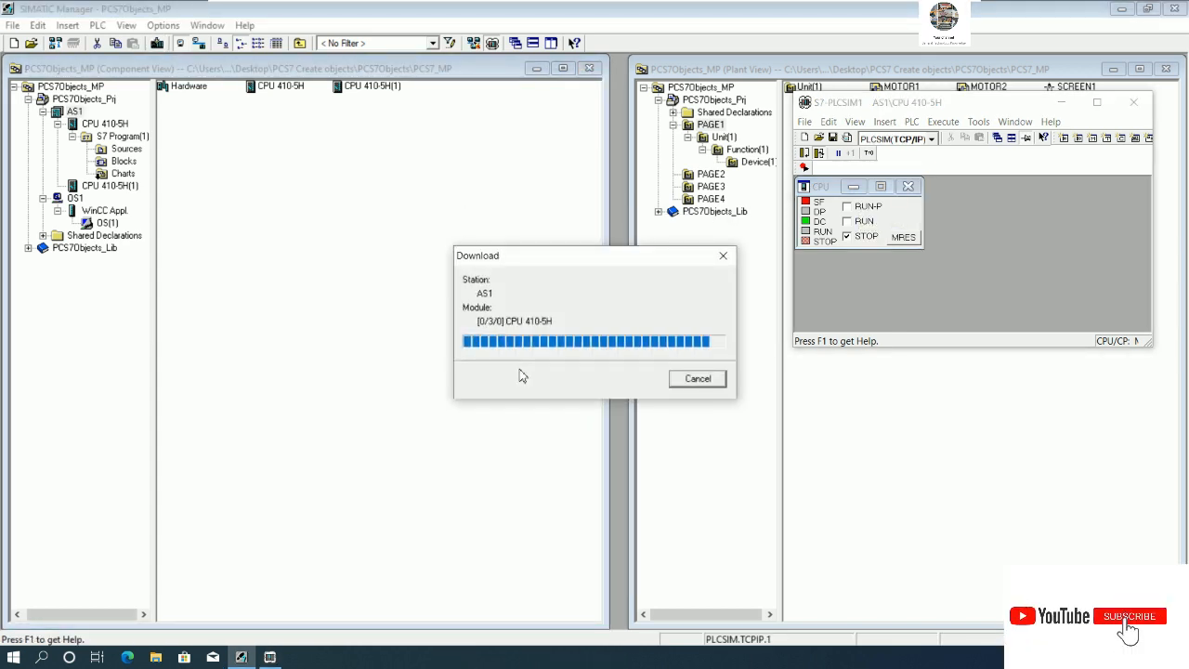
pyautogui.click(489, 372)
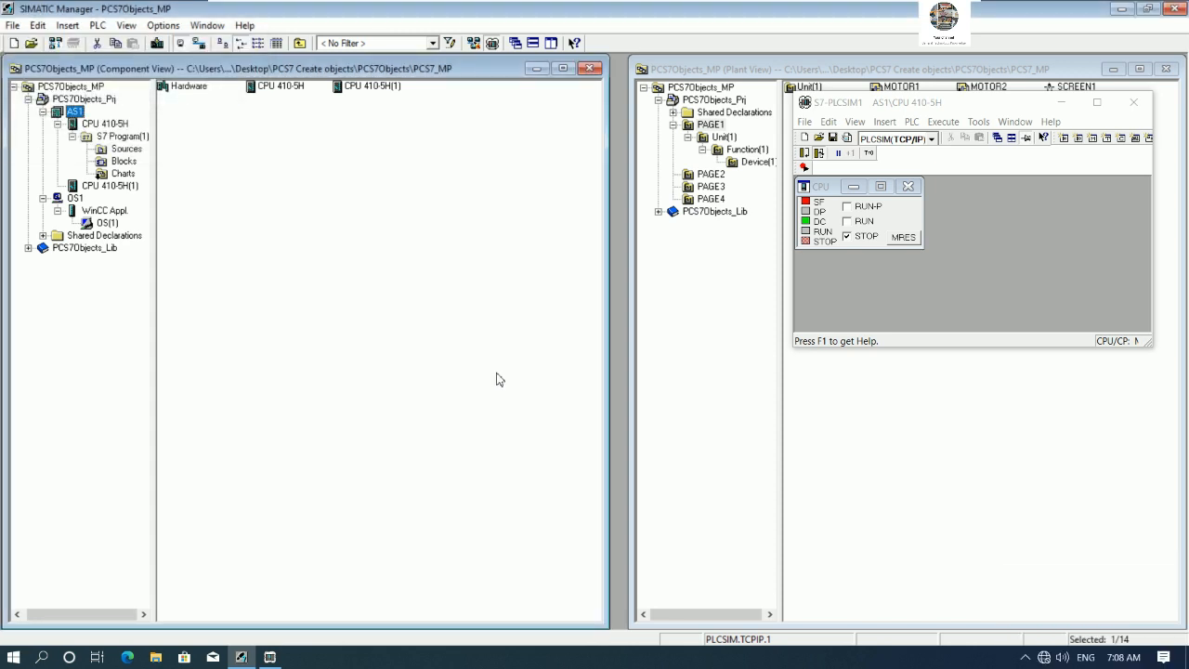
# - Switch the PLCSIM CPU to RUN-P and open the OS(1) project in WinCC Explorer
pyautogui.click(854, 210)
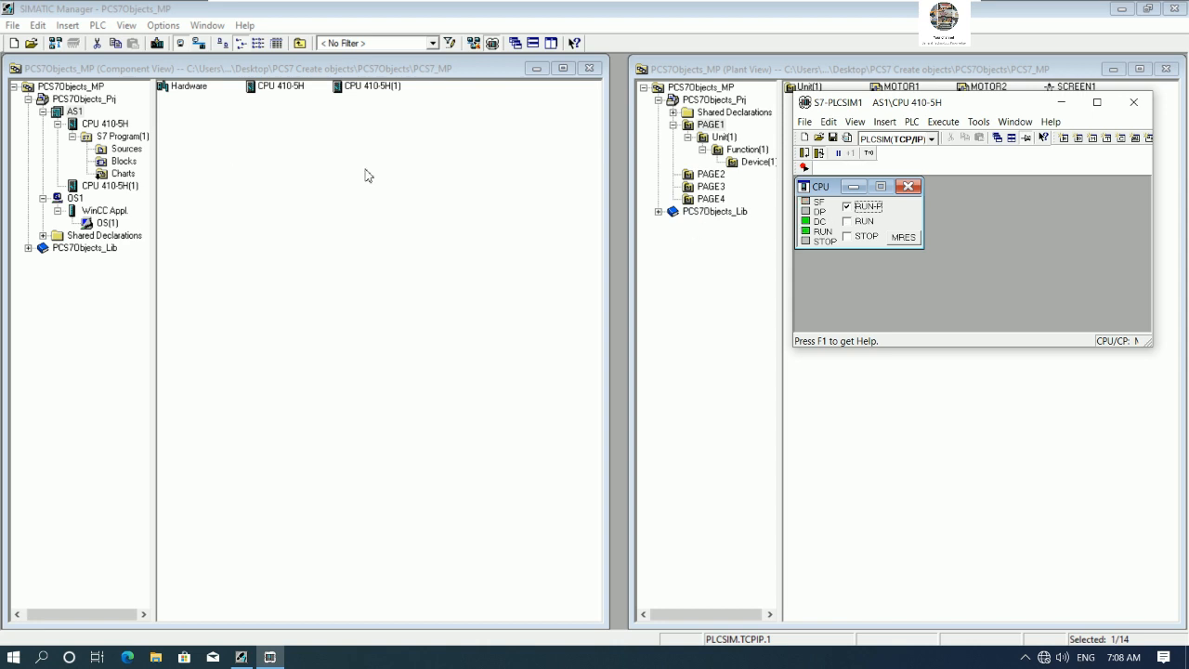
pyautogui.rightClick(111, 230)
pyautogui.click(169, 237)
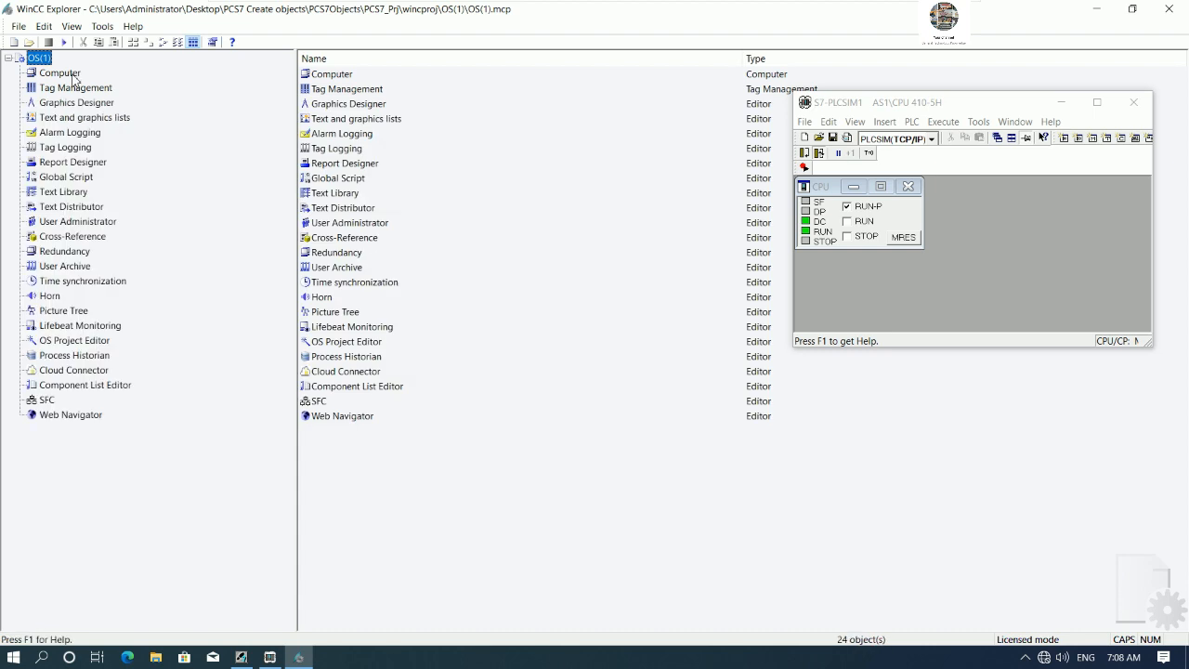
# - Activate the OS(1) runtime and go through the PAGE1 to PAGE4 screens
pyautogui.click(64, 43)
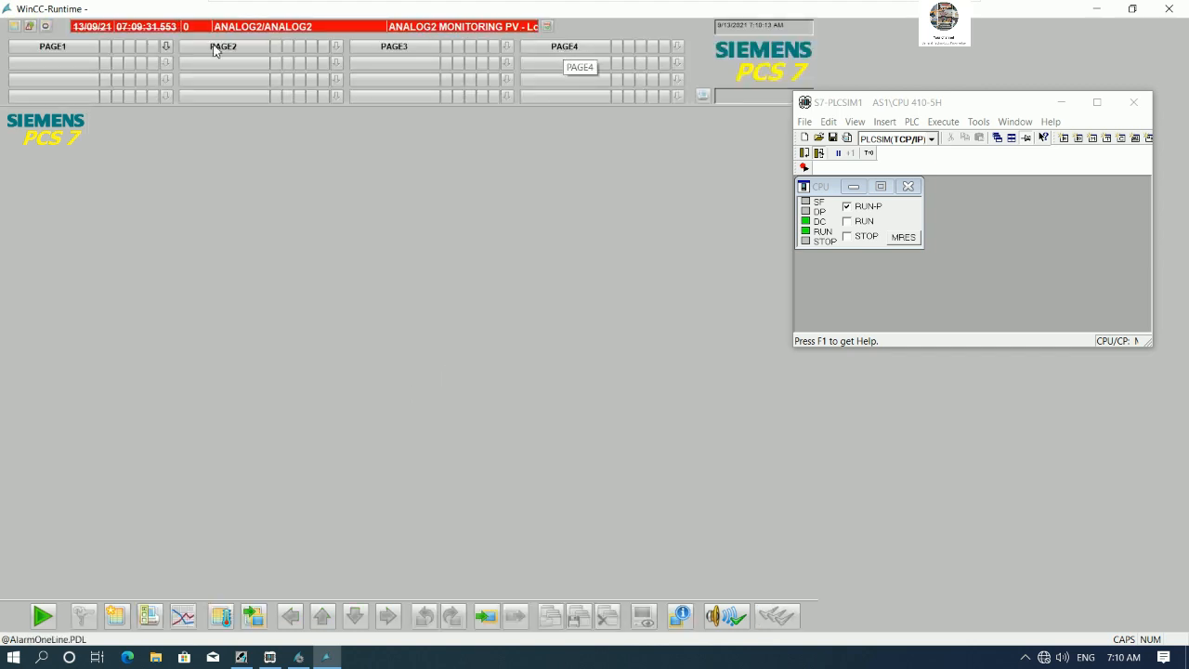
pyautogui.click(72, 48)
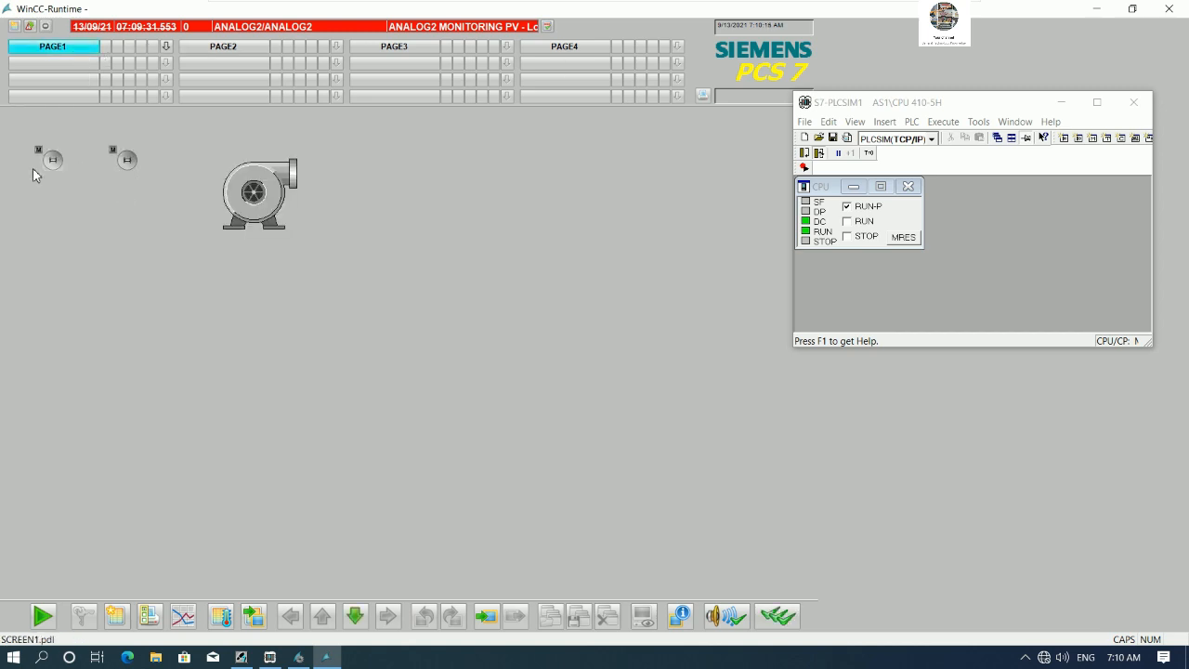
pyautogui.click(234, 48)
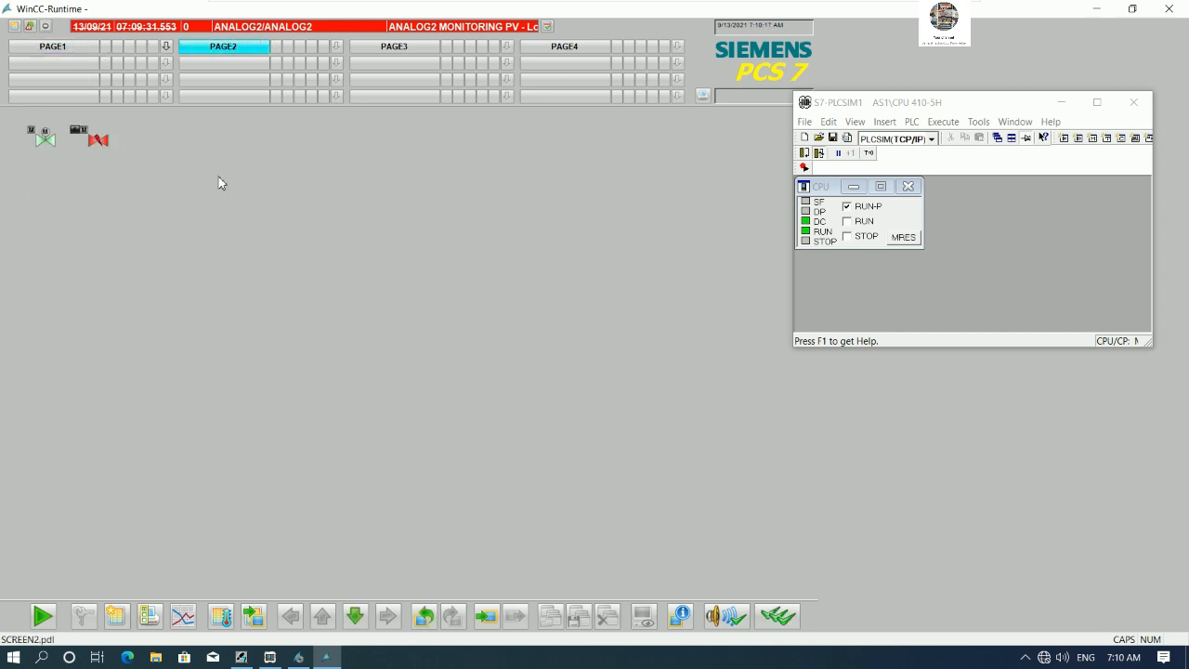
pyautogui.click(394, 46)
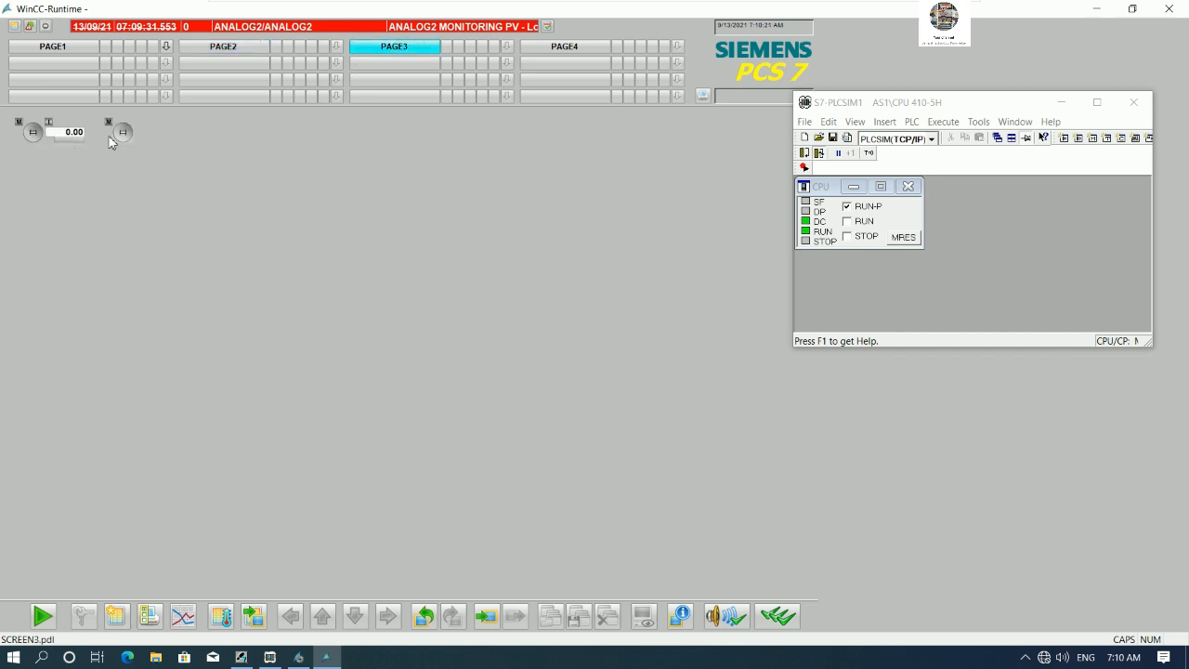
pyautogui.click(554, 51)
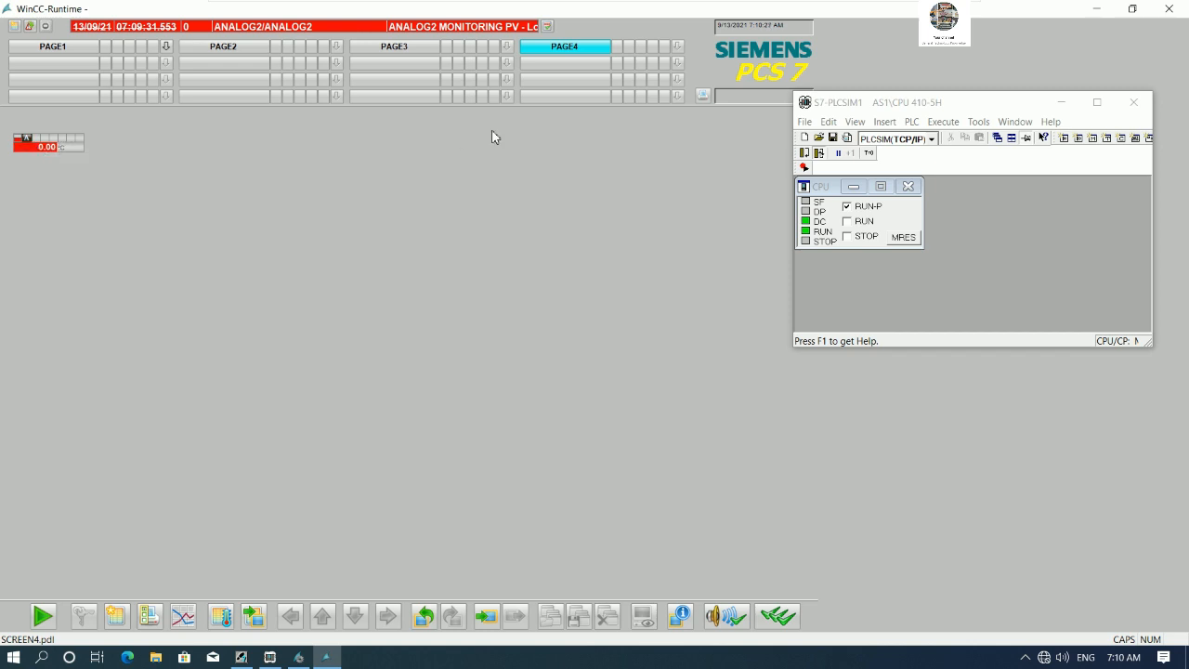
# - Open SCREEN2 under PAGE2 of the plant view in Graphics Designer
pyautogui.click(241, 656)
pyautogui.click(1060, 102)
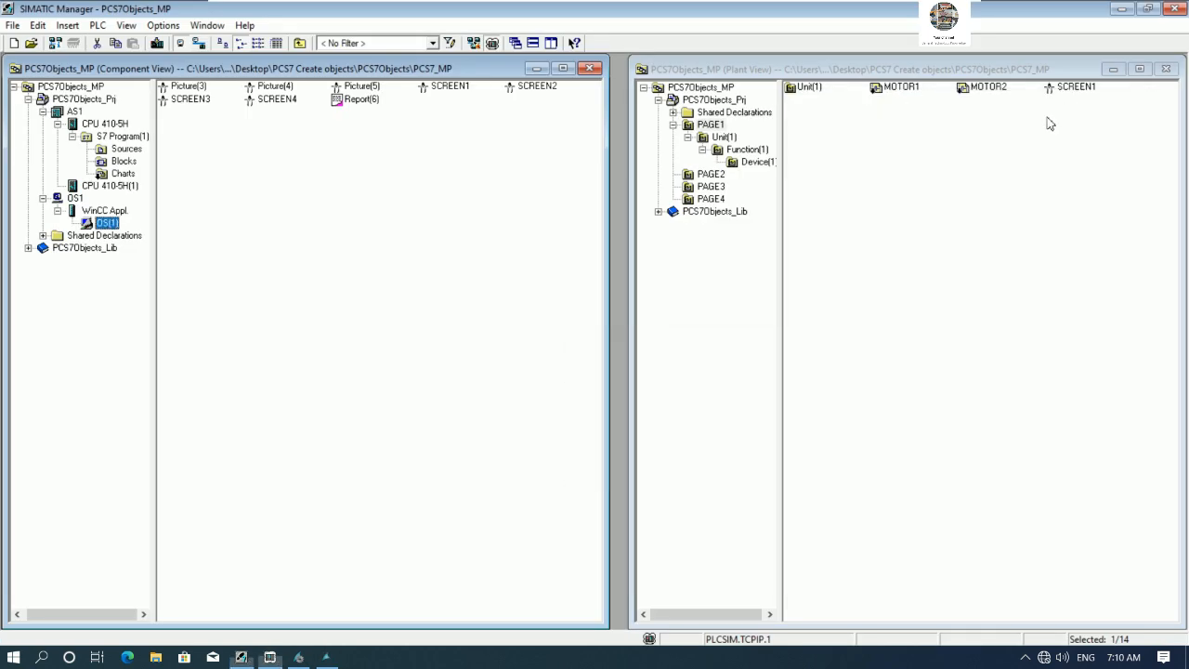
pyautogui.click(712, 176)
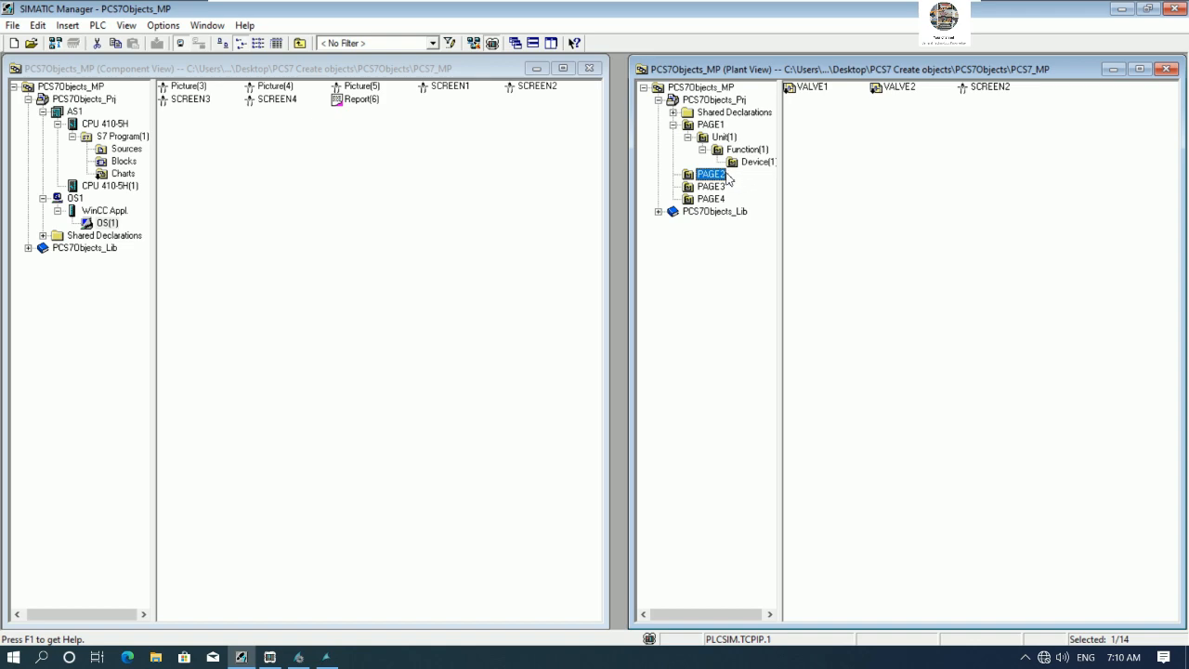
pyautogui.click(325, 656)
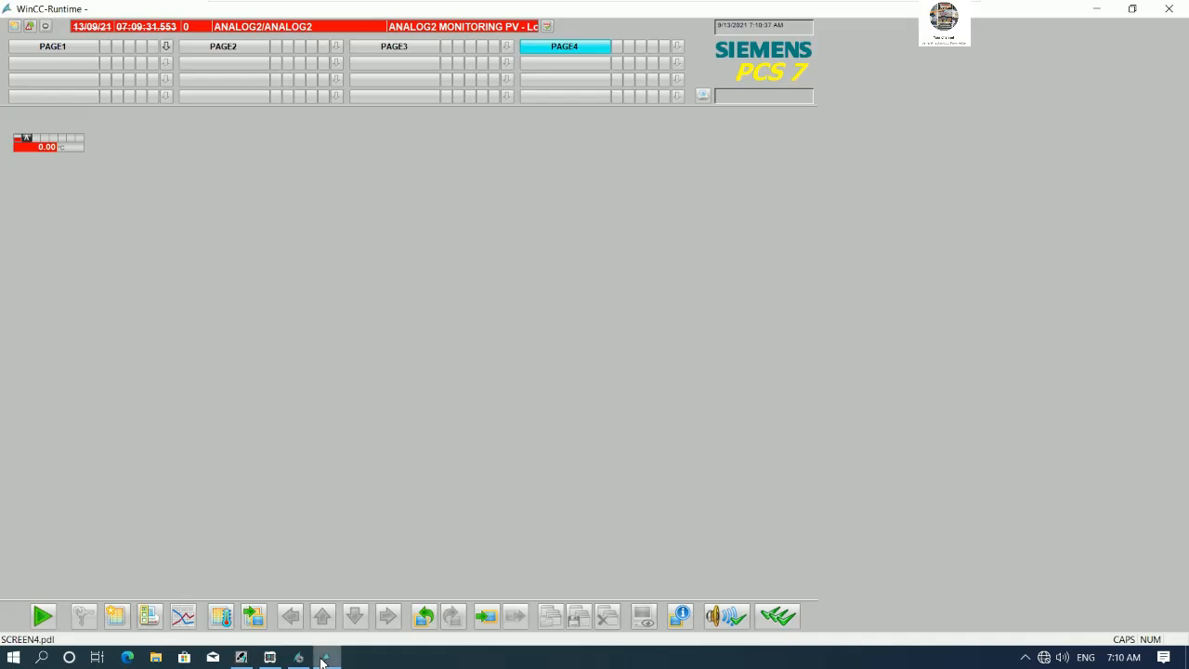
pyautogui.click(208, 52)
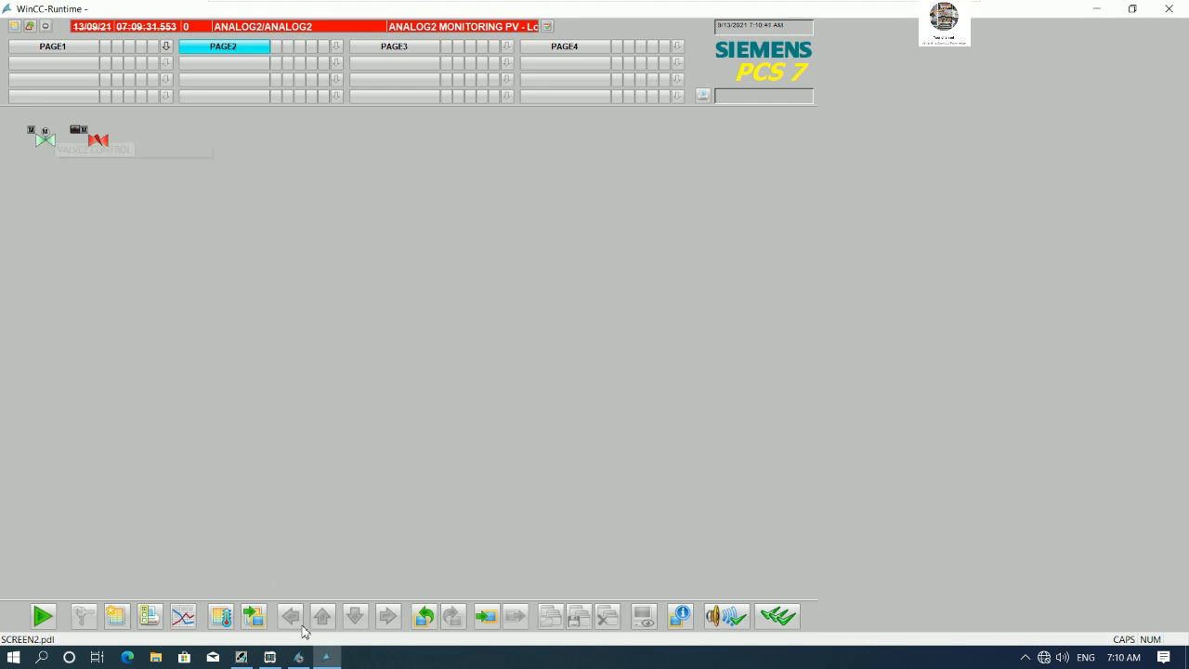
pyautogui.click(298, 657)
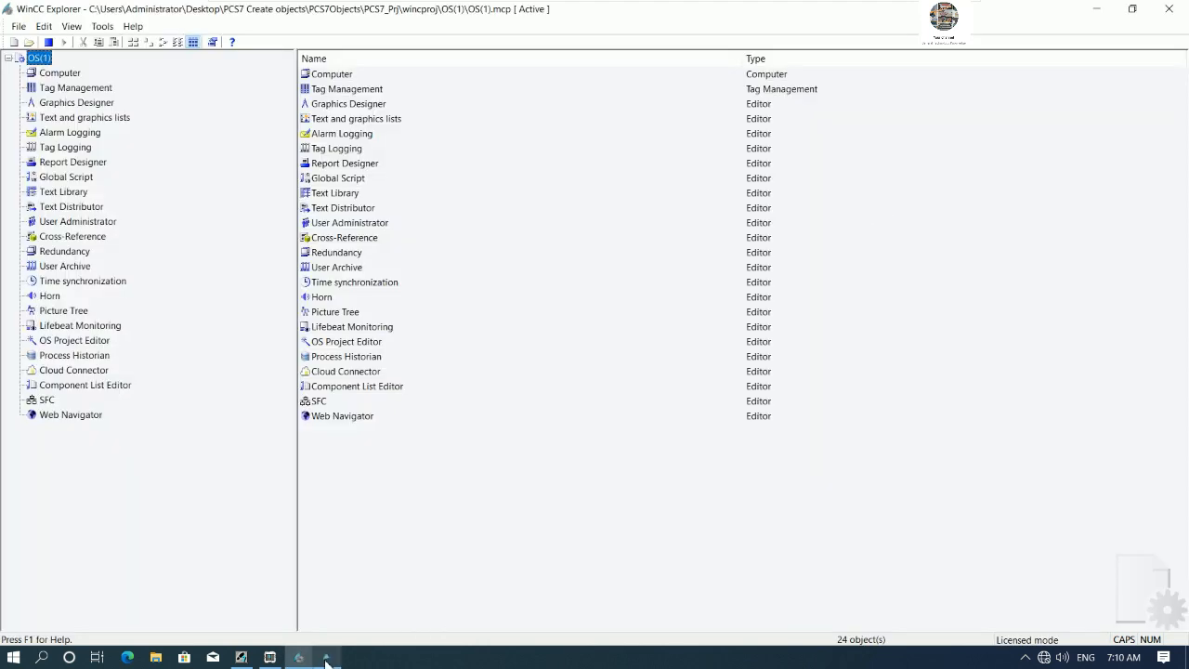
pyautogui.click(241, 657)
pyautogui.rightClick(990, 87)
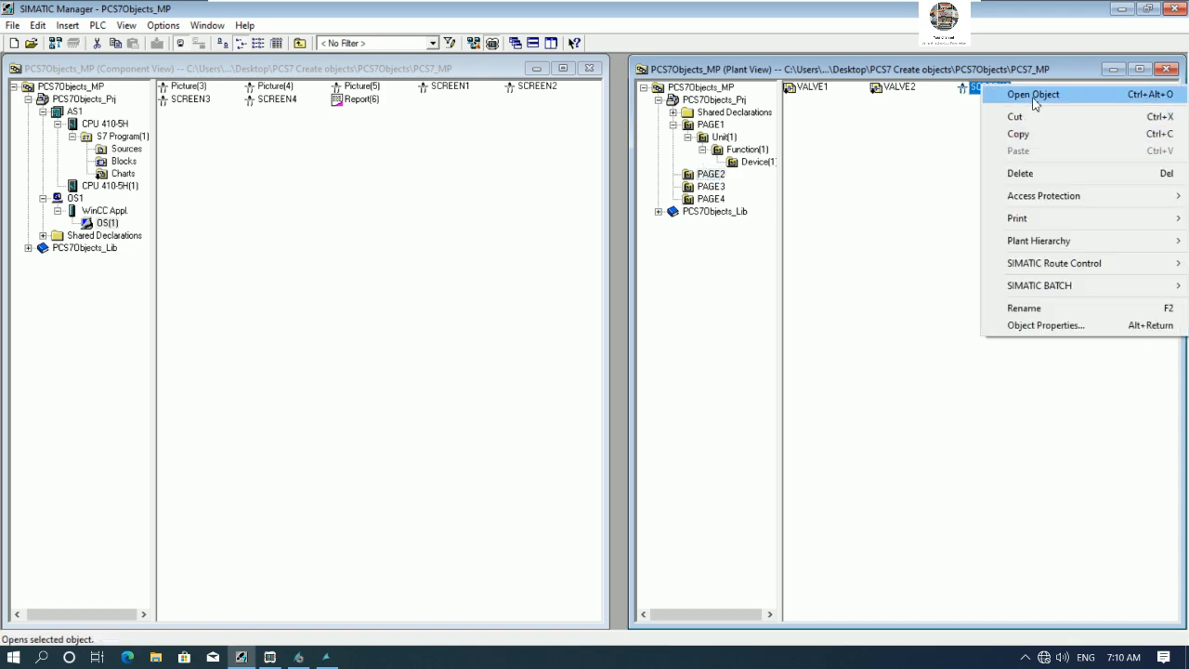
pyautogui.click(1033, 96)
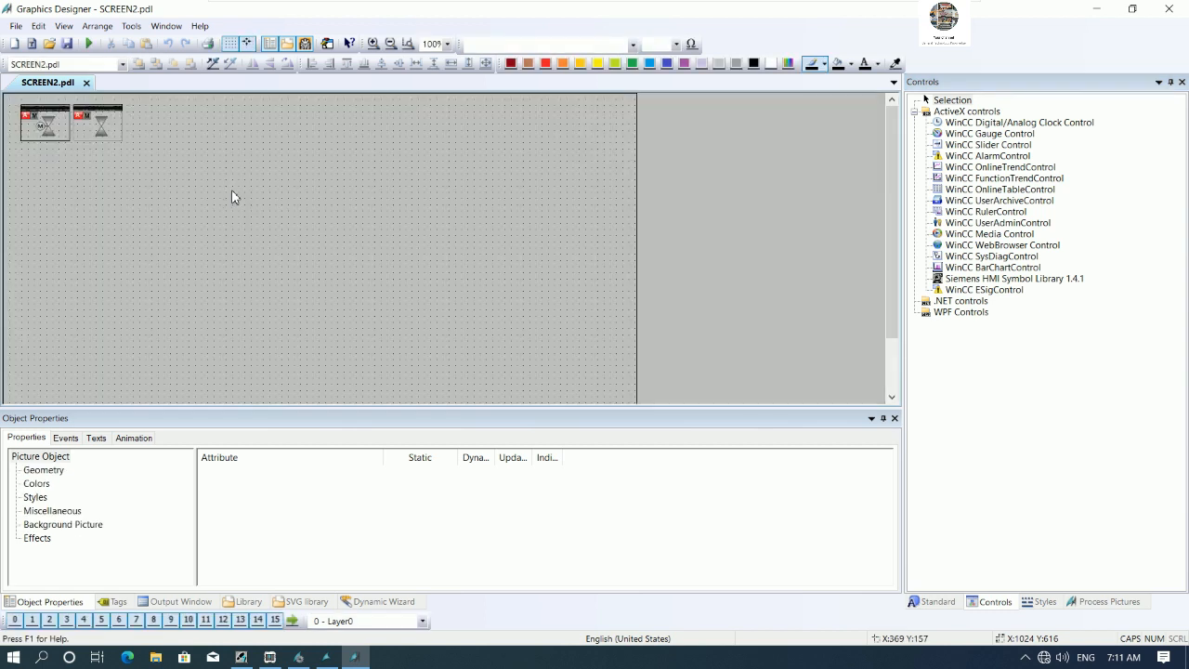
# - Move apart and enlarge the VALVE1 and VALVE2 block icons on SCREEN2
pyautogui.click(95, 131)
pyautogui.moveTo(210, 157); pyautogui.dragTo(261, 157)
pyautogui.click(65, 139)
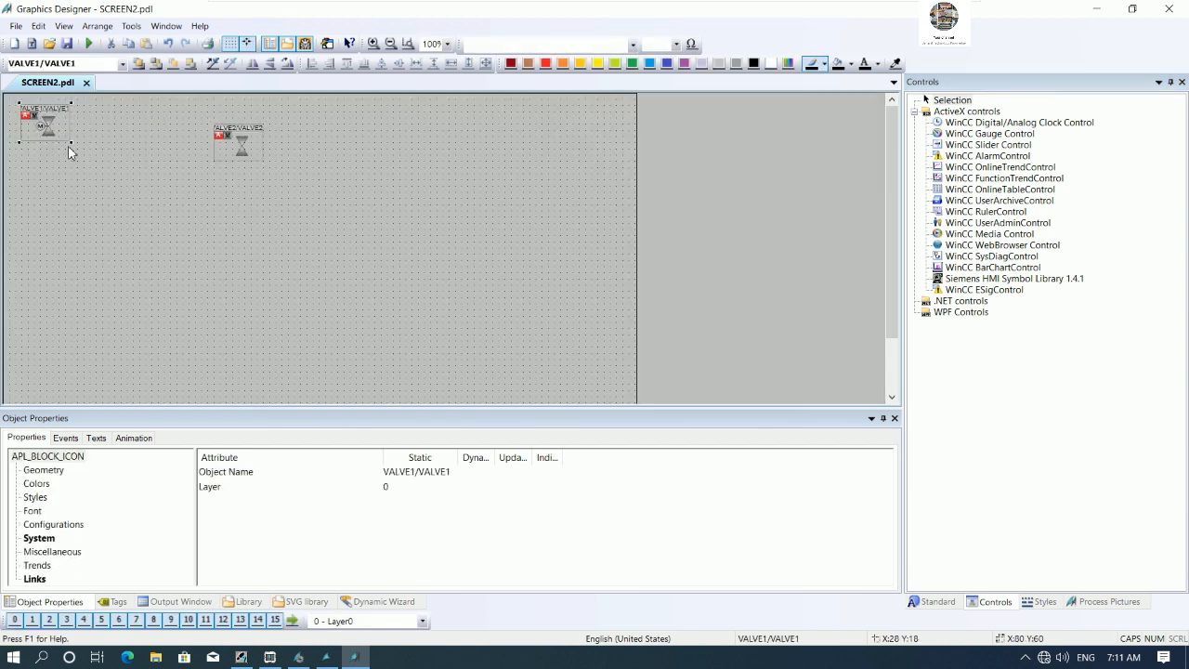
pyautogui.moveTo(74, 146); pyautogui.dragTo(172, 212)
pyautogui.click(260, 166)
pyautogui.moveTo(265, 166); pyautogui.dragTo(436, 269)
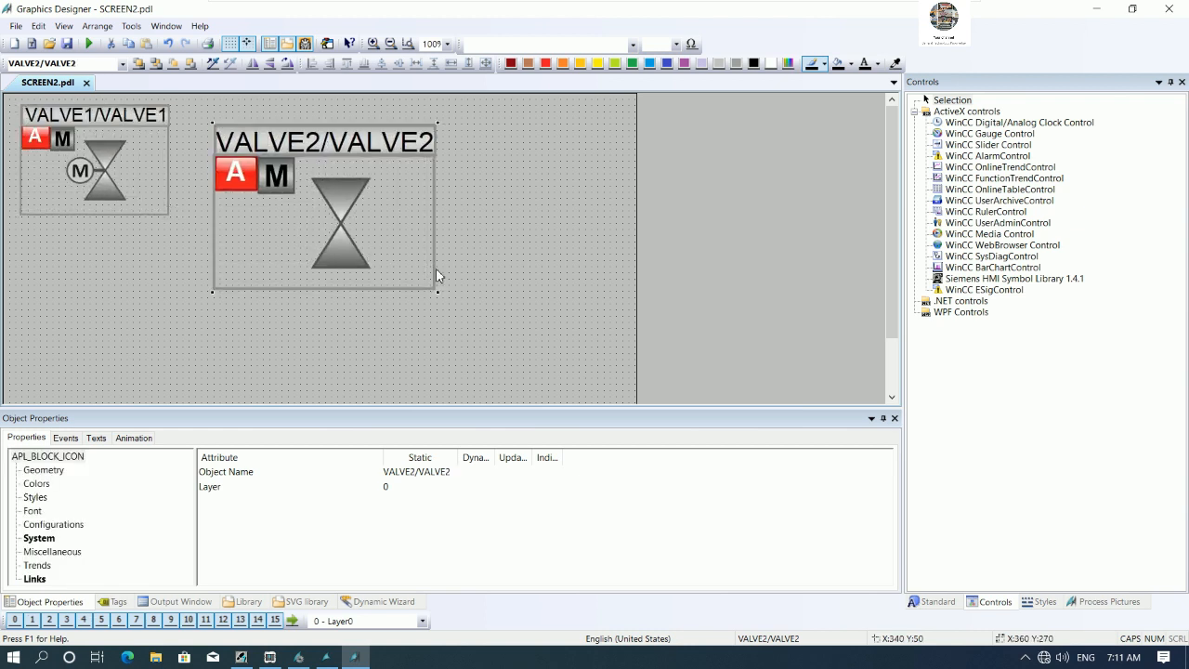
pyautogui.moveTo(416, 224); pyautogui.dragTo(429, 221)
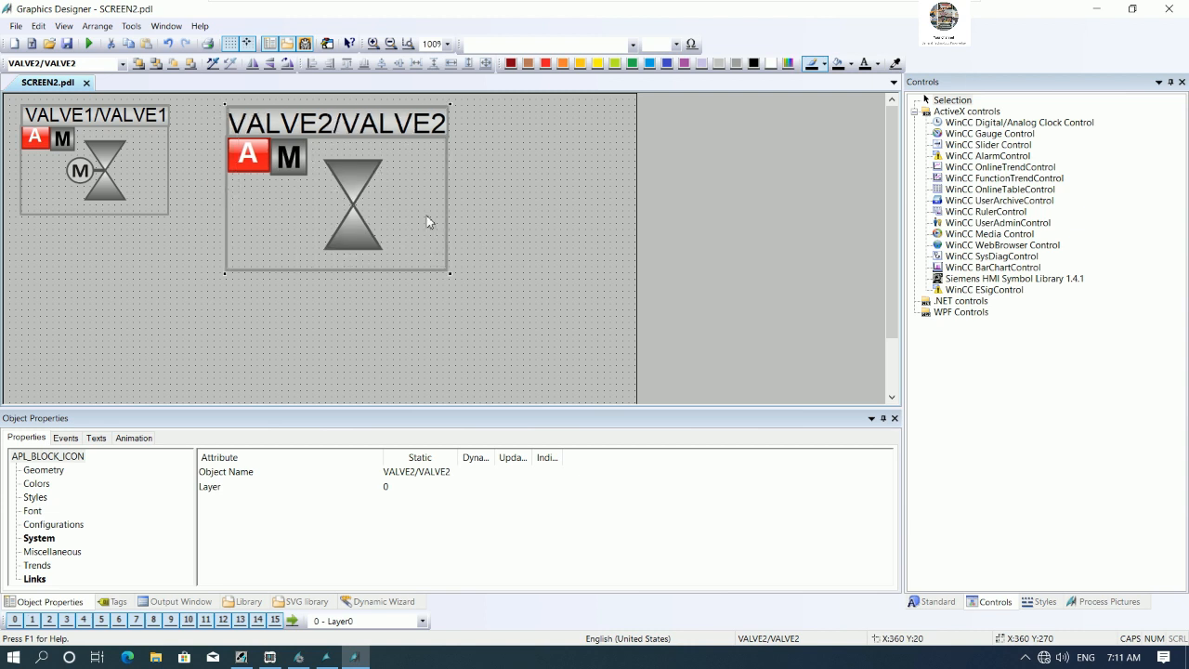
pyautogui.click(486, 223)
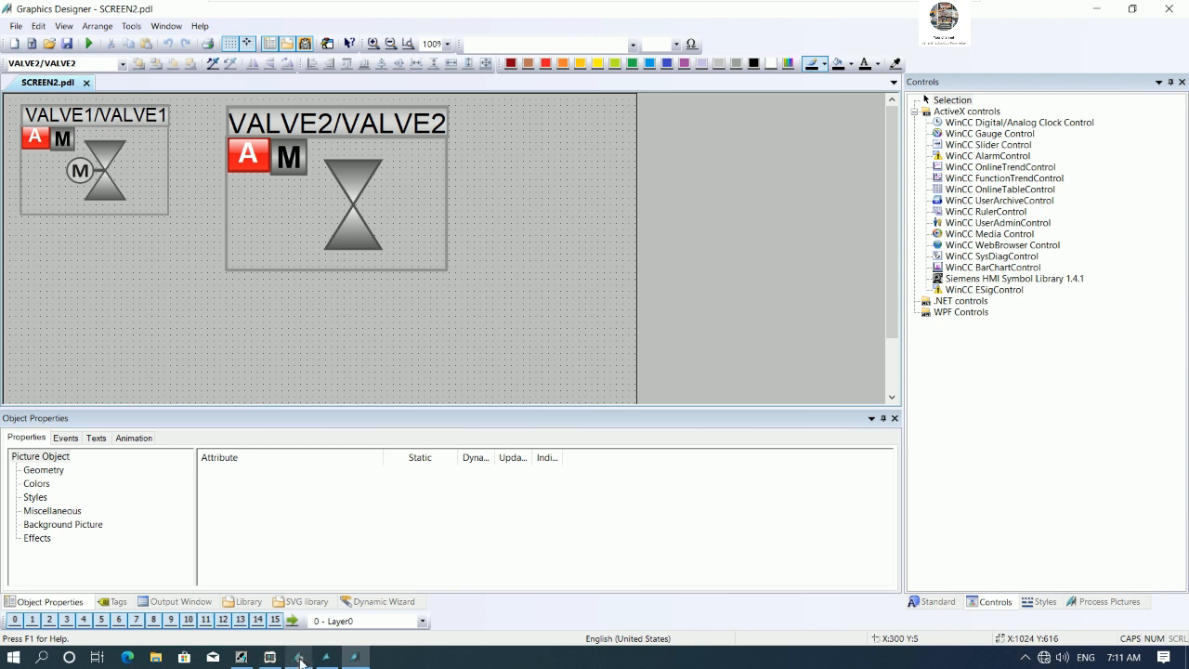
# - Check the valve icons on the runtime PAGE2 screen
pyautogui.click(326, 657)
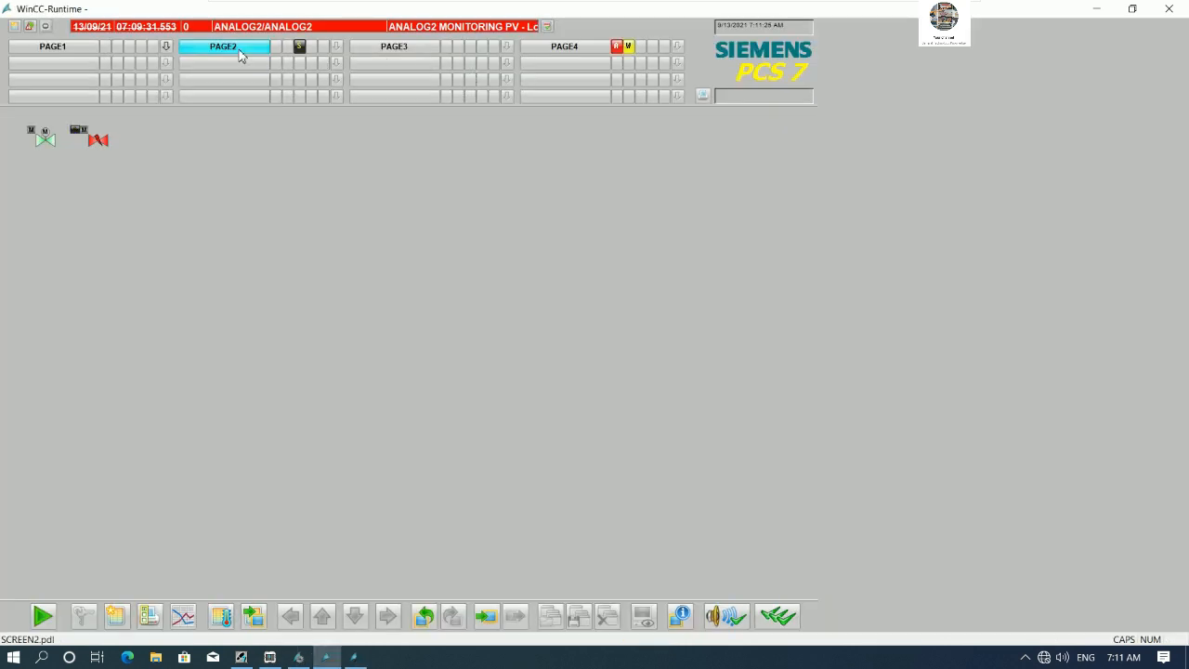
pyautogui.click(89, 50)
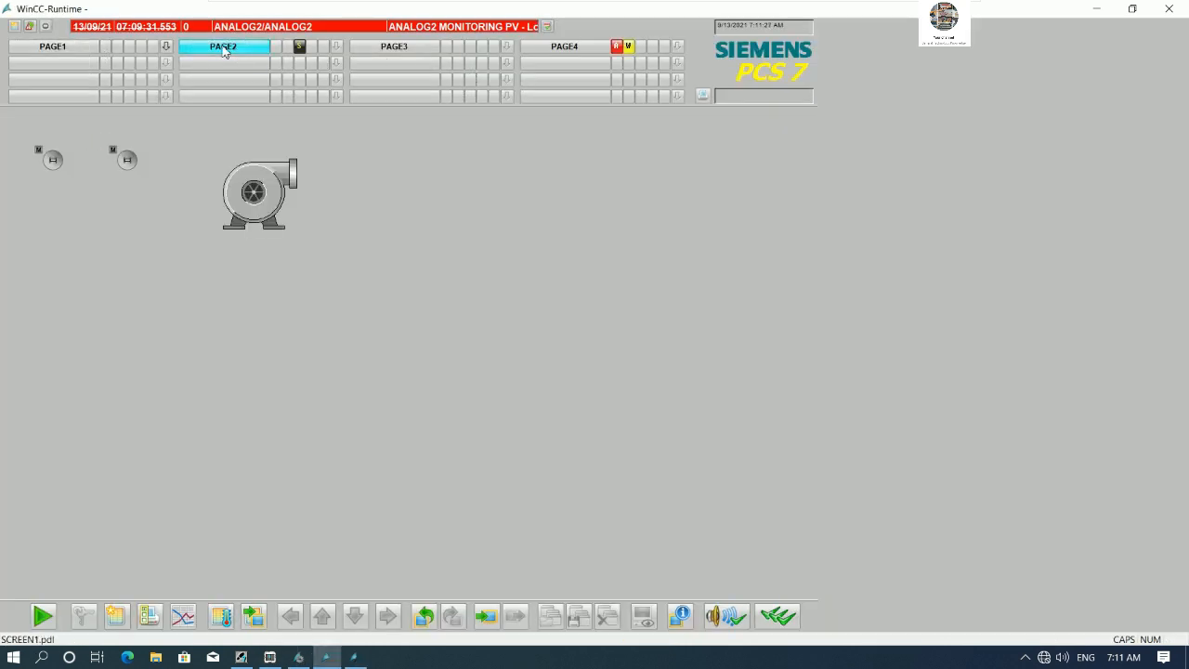
pyautogui.click(224, 47)
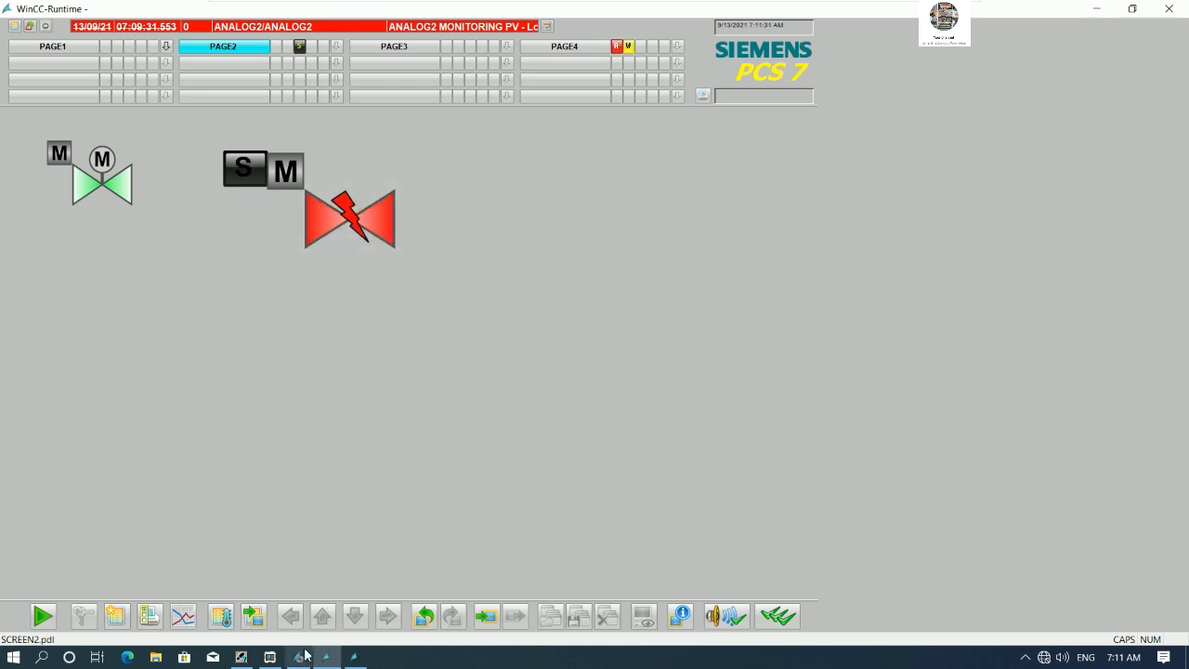
# - Shrink the VALVE2 block icon to roughly the size of the VALVE1 icon
pyautogui.click(356, 658)
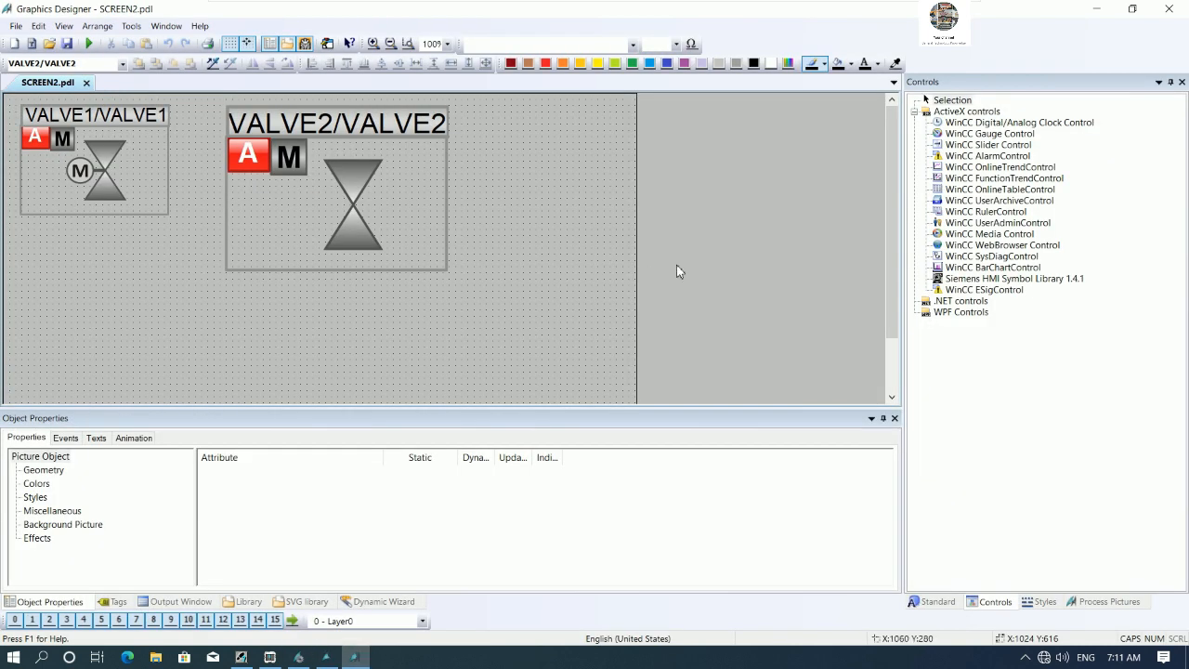
pyautogui.click(443, 251)
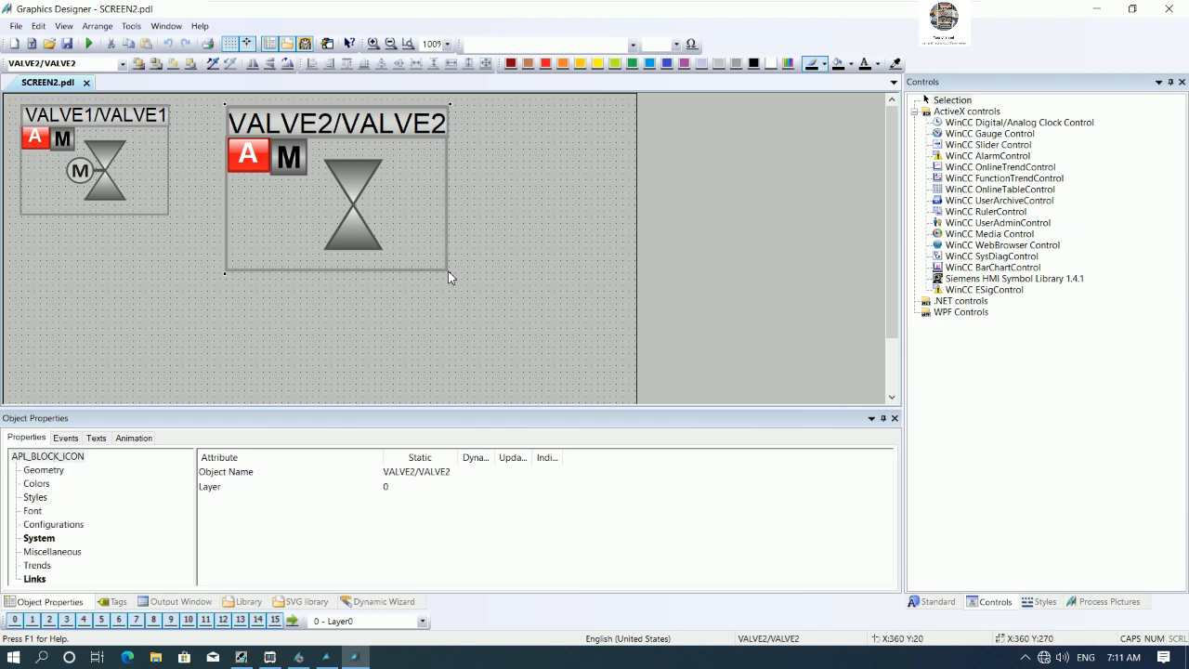
pyautogui.moveTo(451, 278); pyautogui.dragTo(374, 201)
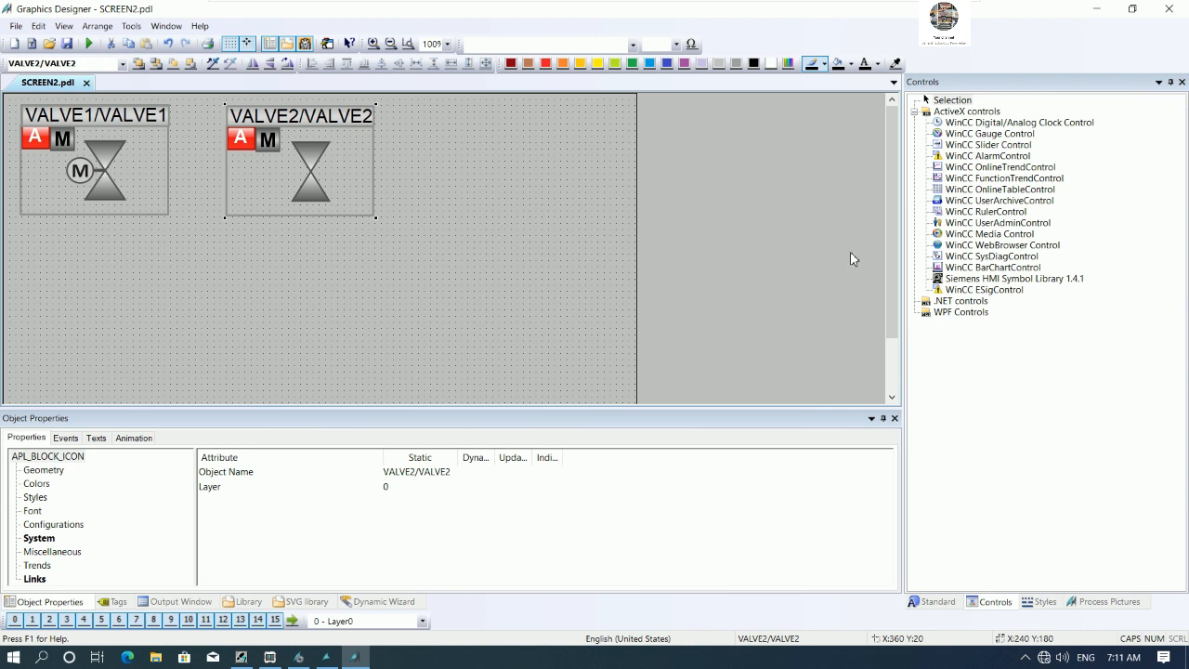
# - Insert a Siemens HMI Symbol Library 1.4.1 control to the right of the valve icons
pyautogui.click(938, 602)
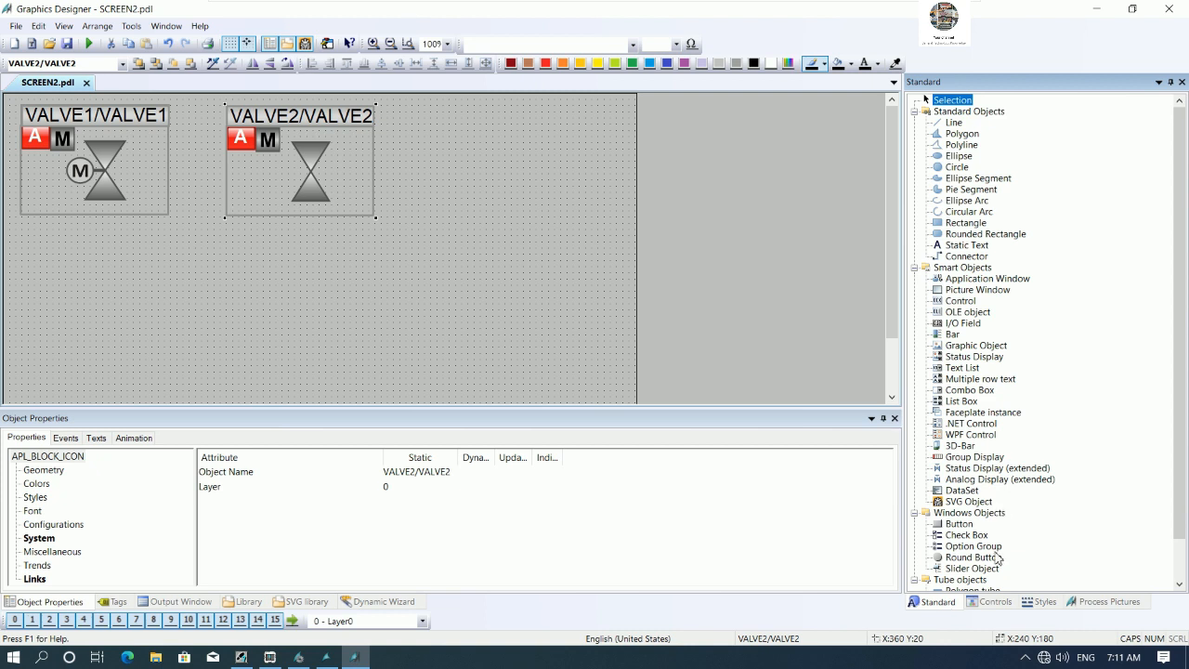
pyautogui.click(990, 602)
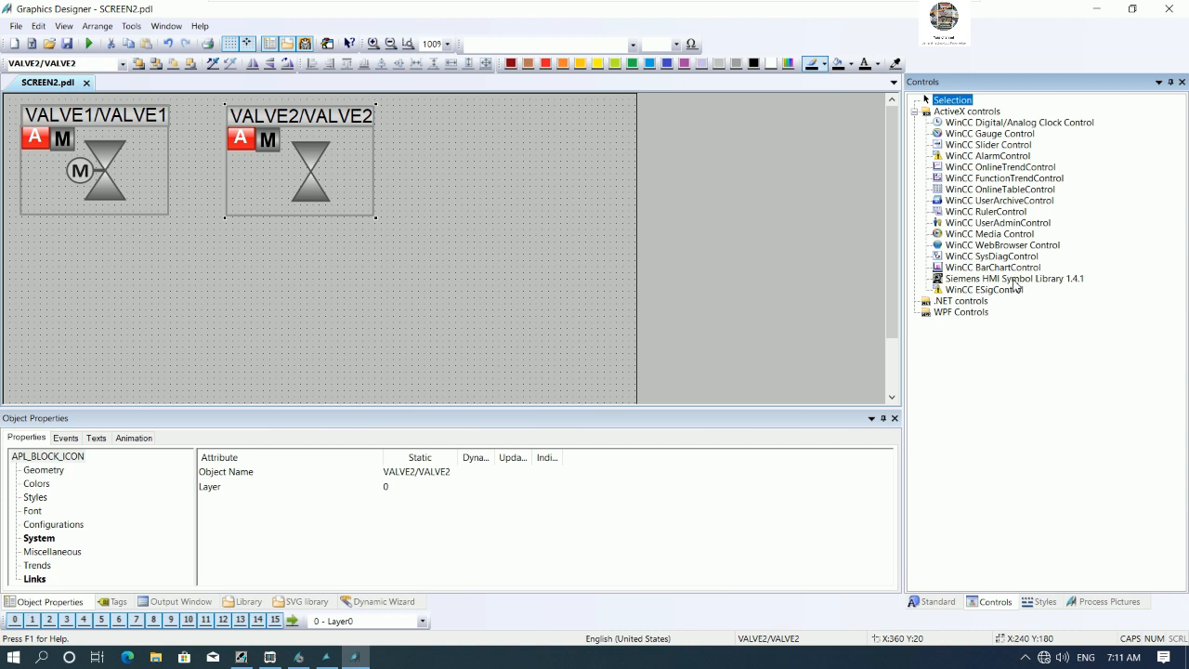
pyautogui.moveTo(1013, 281); pyautogui.dragTo(716, 236)
pyautogui.moveTo(454, 223); pyautogui.dragTo(454, 222)
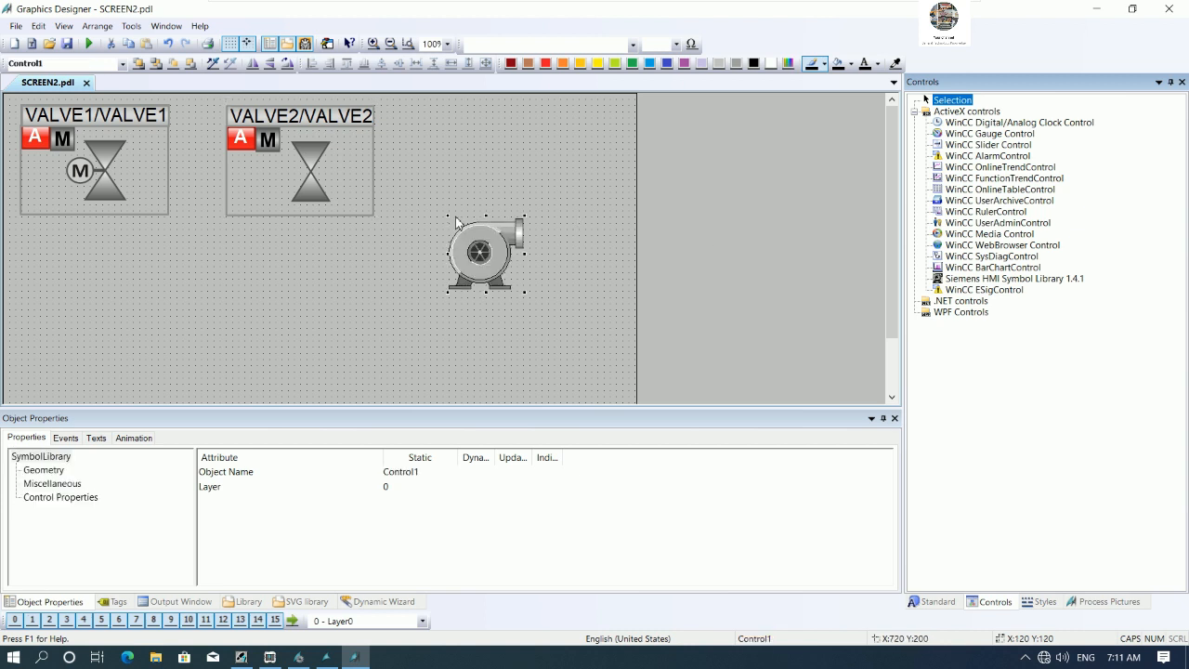
pyautogui.click(495, 254)
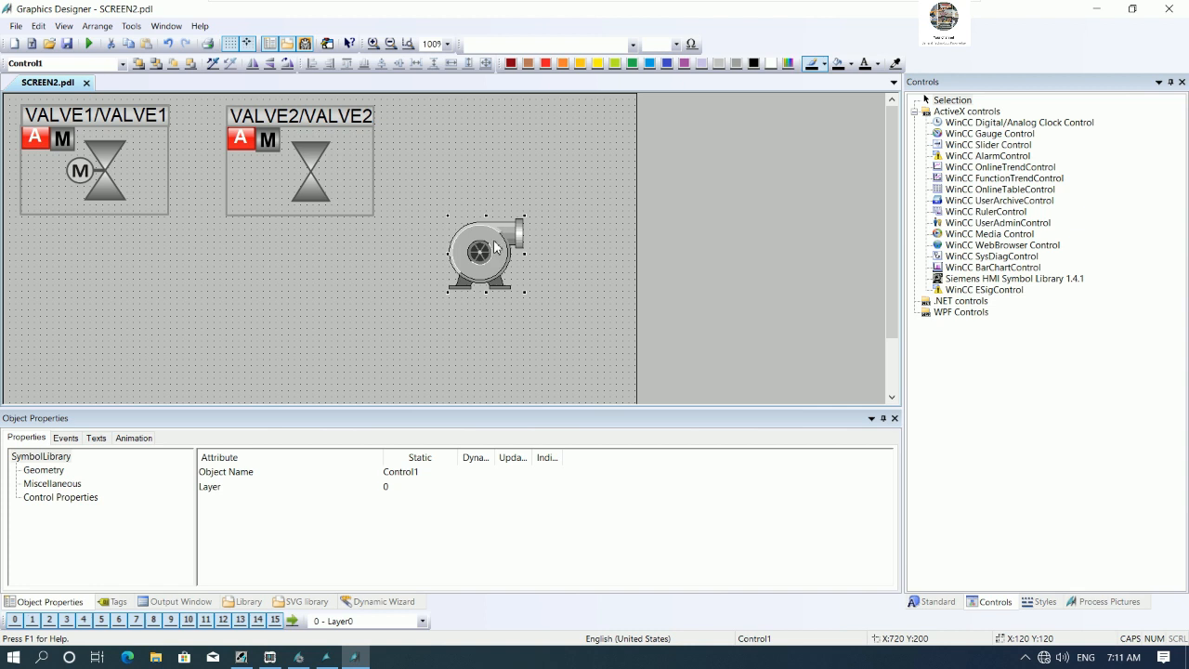
# - Set the symbol control to the agitated tank from the Tanks category and enlarge it
pyautogui.doubleClick(491, 238)
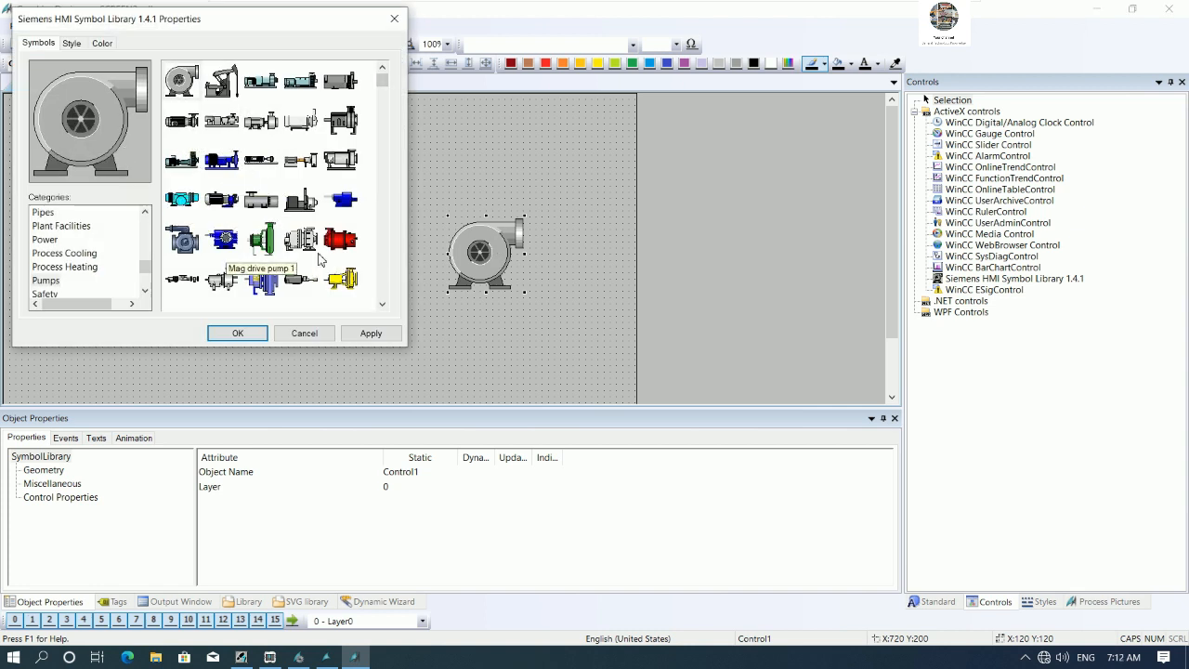
pyautogui.moveTo(381, 84); pyautogui.dragTo(379, 185)
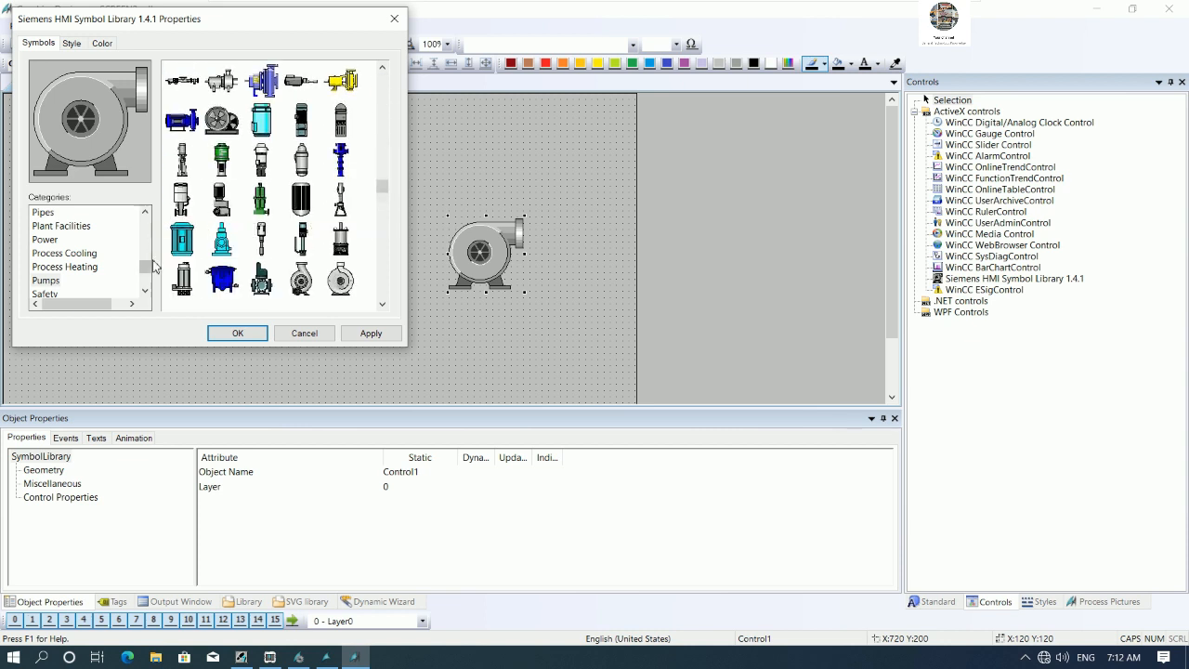
pyautogui.moveTo(146, 269); pyautogui.dragTo(144, 286)
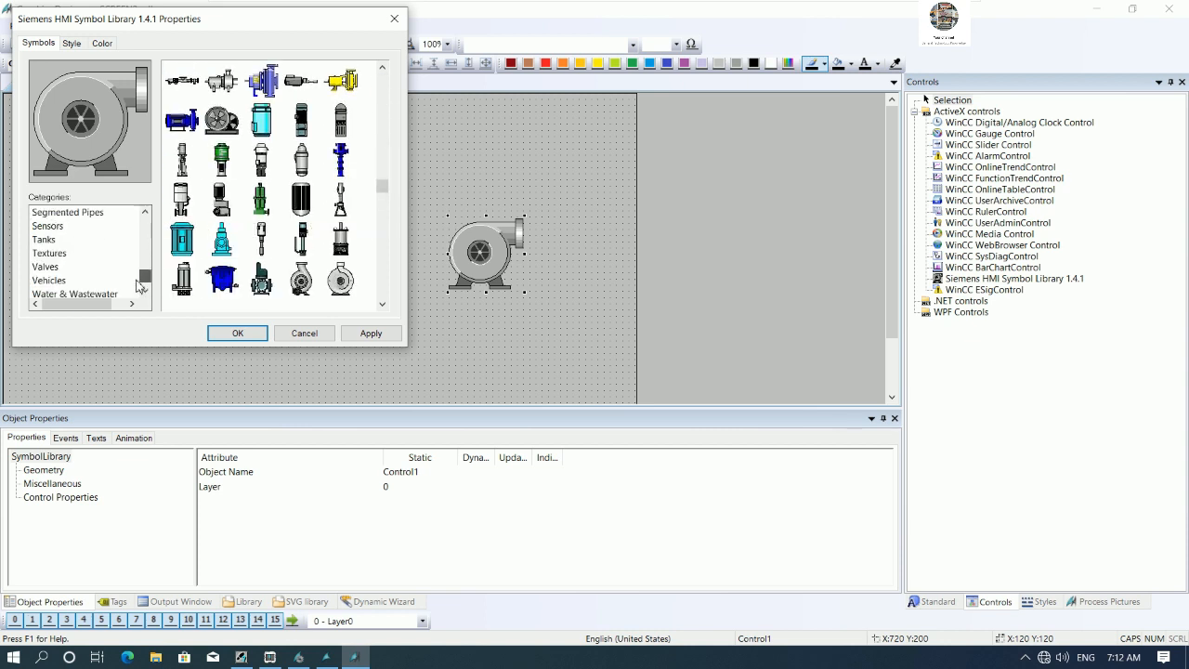
pyautogui.click(44, 239)
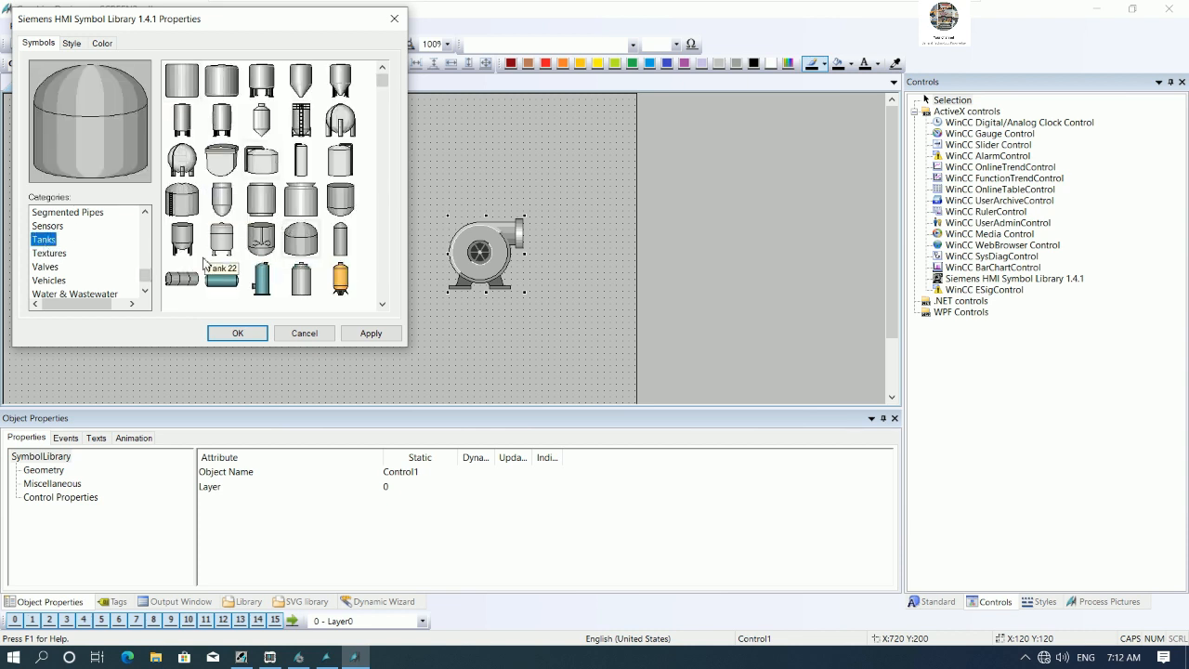
pyautogui.click(251, 242)
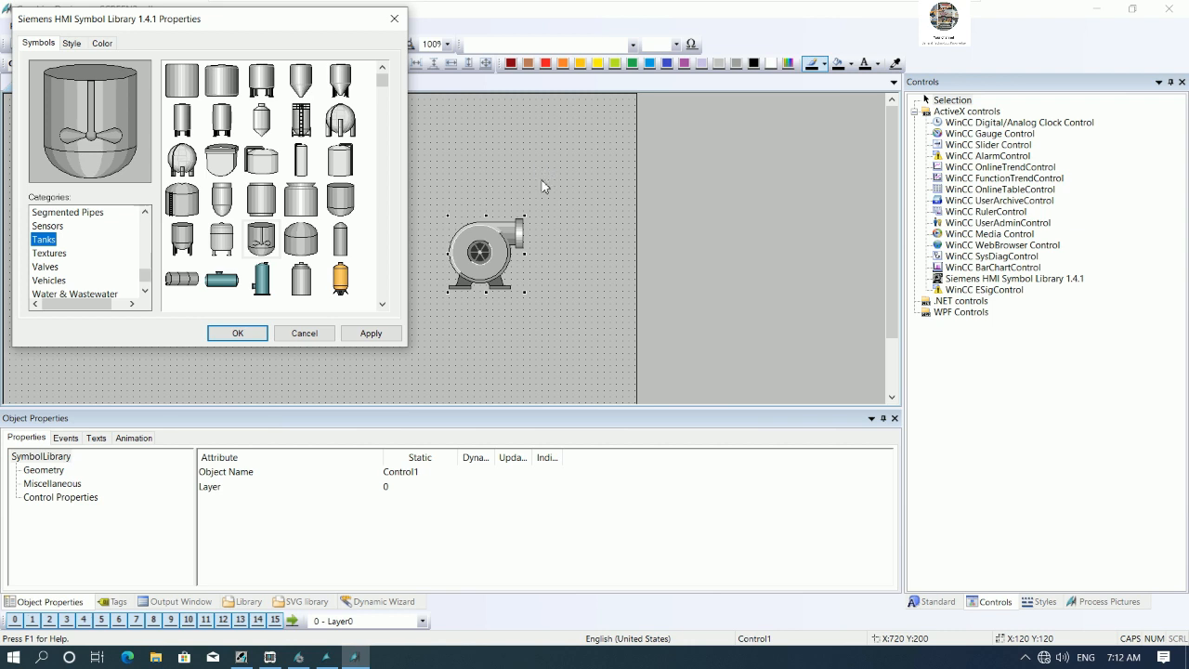
pyautogui.click(236, 333)
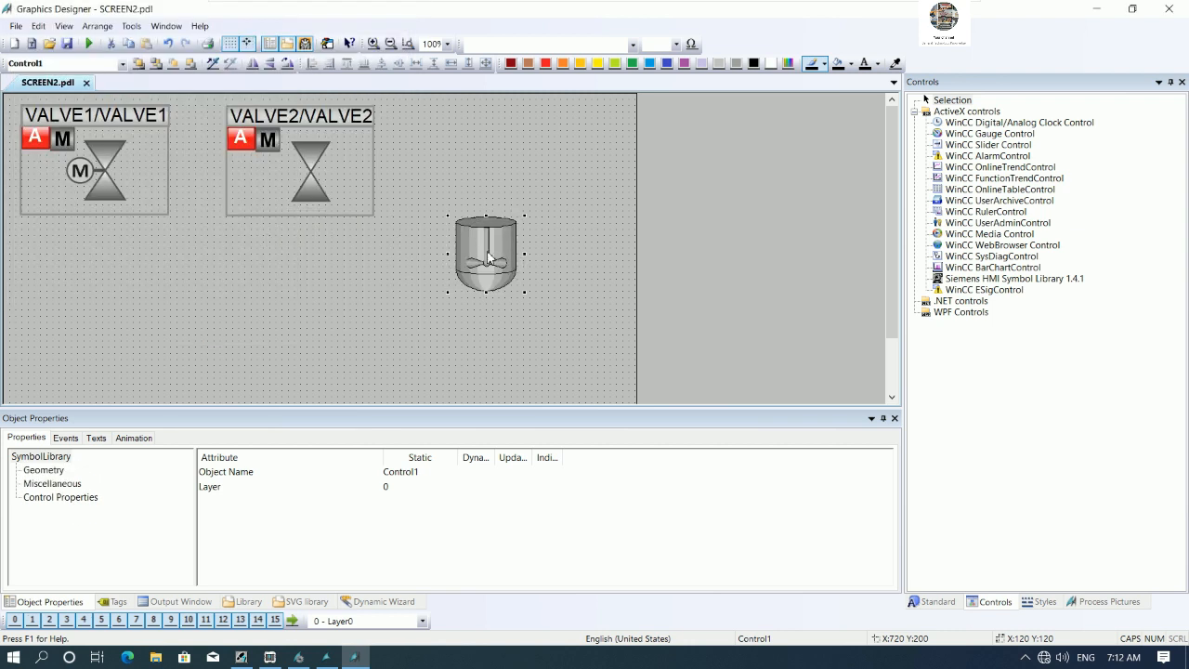
pyautogui.moveTo(523, 220); pyautogui.dragTo(586, 161)
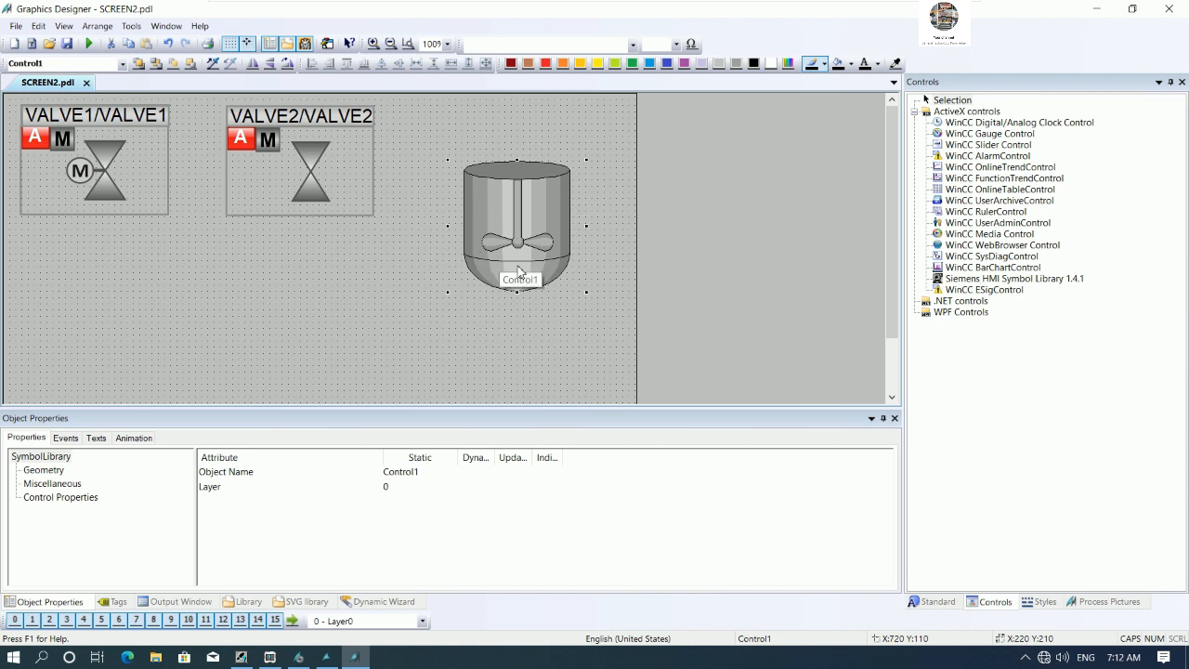
# - Move the agitated tank control upward so it sits level with the valve icons
pyautogui.moveTo(524, 260); pyautogui.dragTo(517, 211)
pyautogui.click(65, 78)
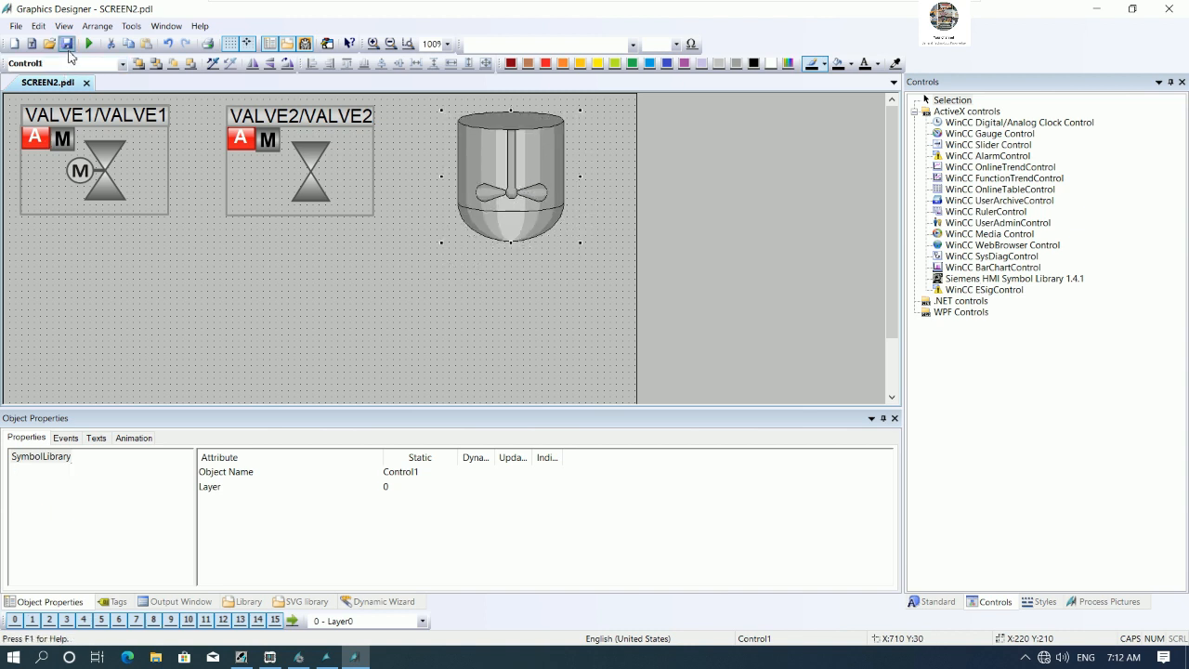
# - Switch to runtime and view the updated PAGE2 screen with the tank
pyautogui.click(330, 657)
pyautogui.click(80, 47)
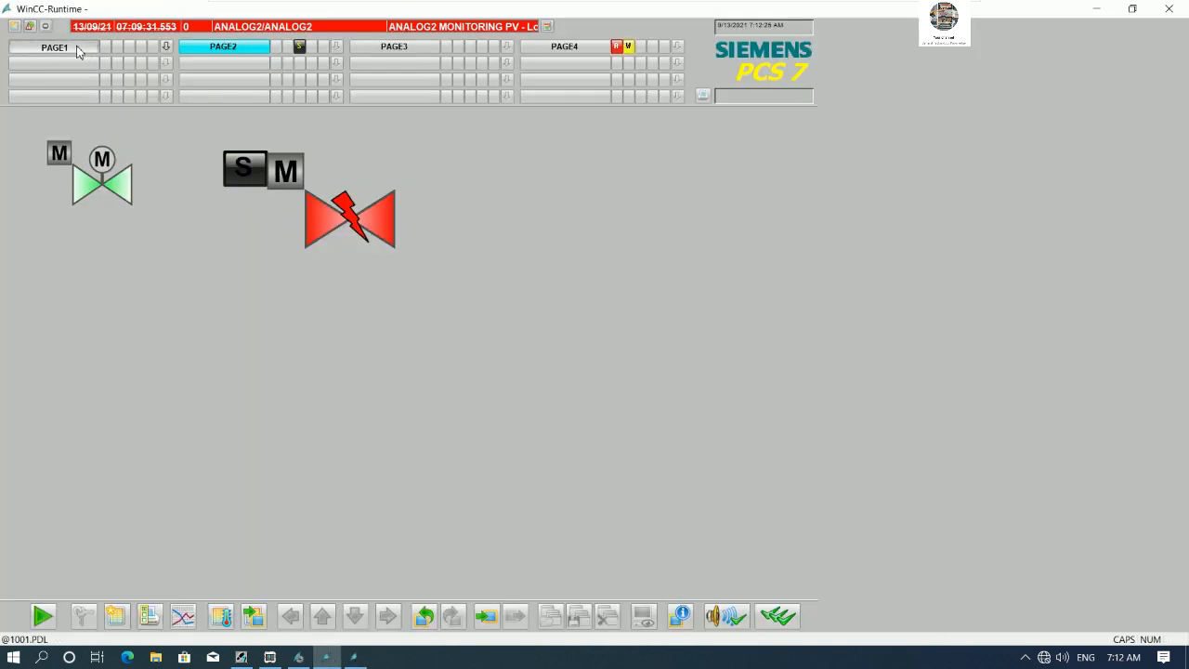
pyautogui.click(216, 48)
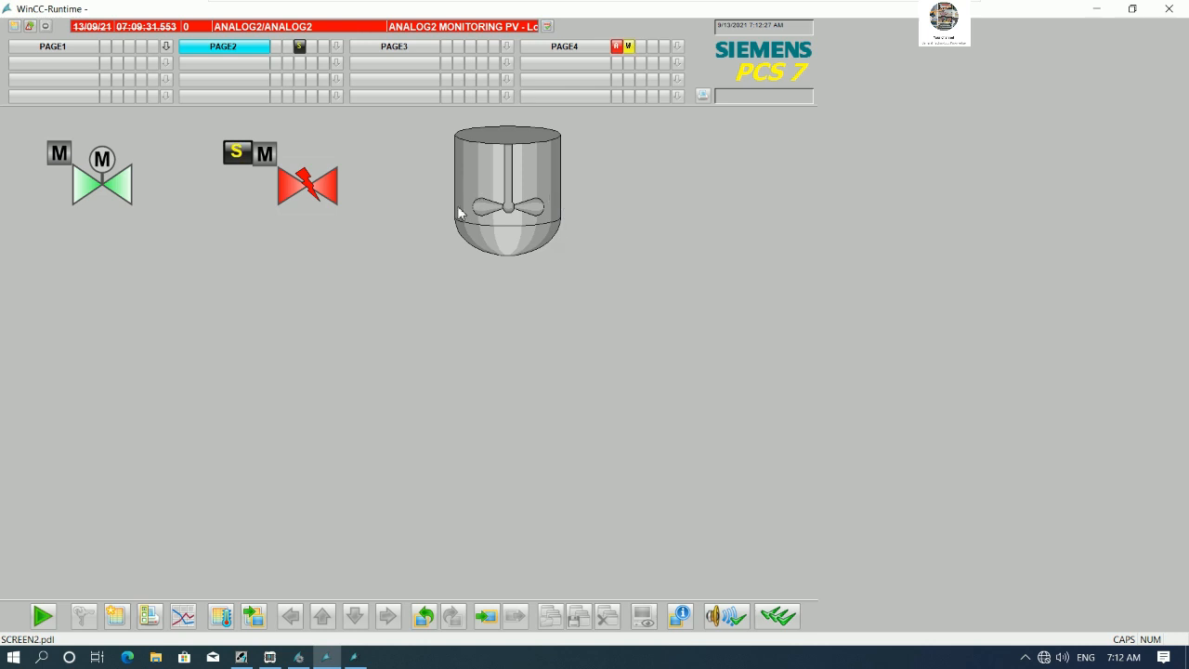
# - Open SCREEN3 of the PAGE3 folder in Graphics Designer from the plant view
pyautogui.click(244, 657)
pyautogui.click(711, 187)
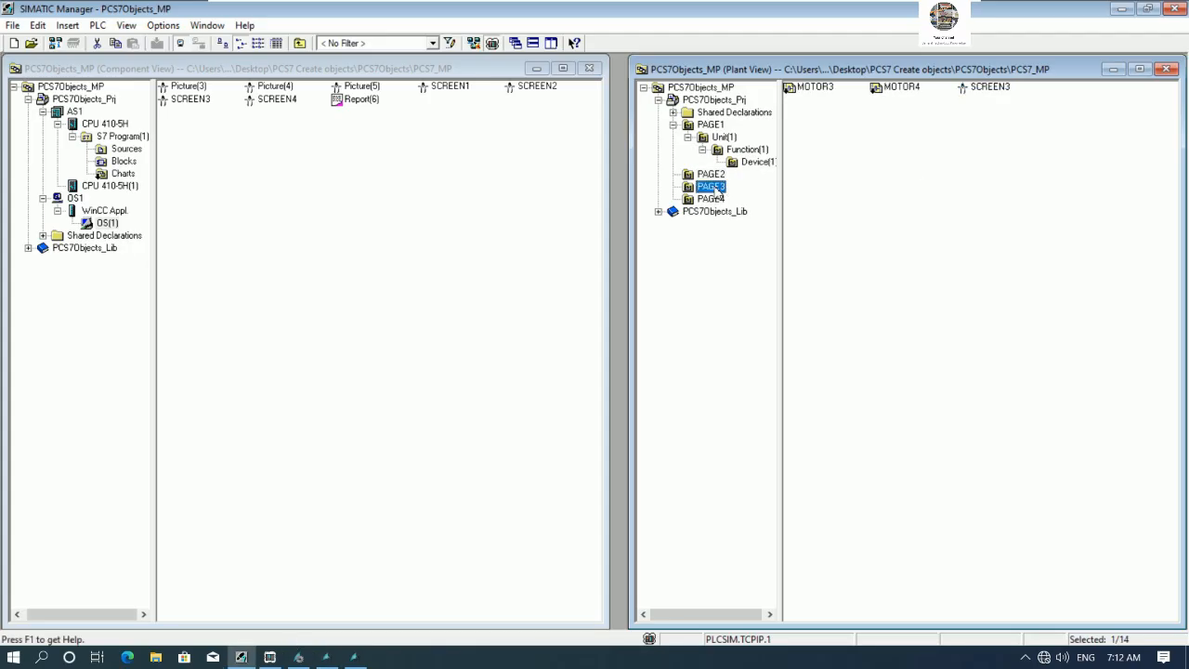
pyautogui.rightClick(988, 93)
pyautogui.click(1017, 98)
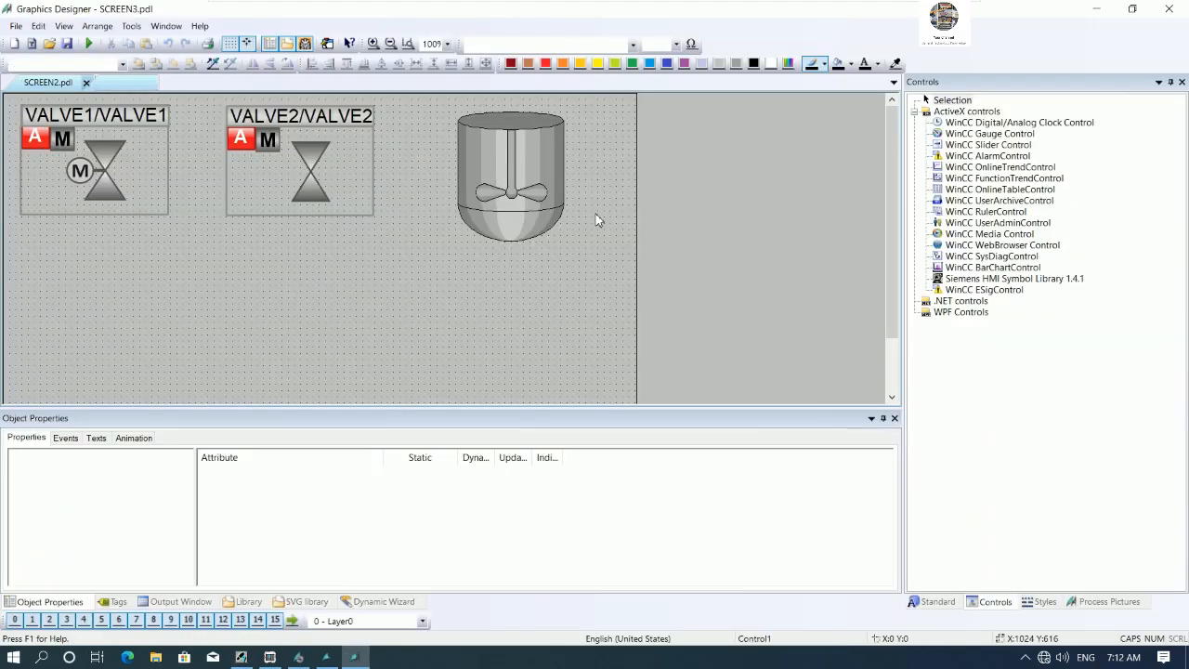
# - Move the MOTOR4 block icon to the right and enlarge both the MOTOR3 and MOTOR4 icons
pyautogui.click(121, 125)
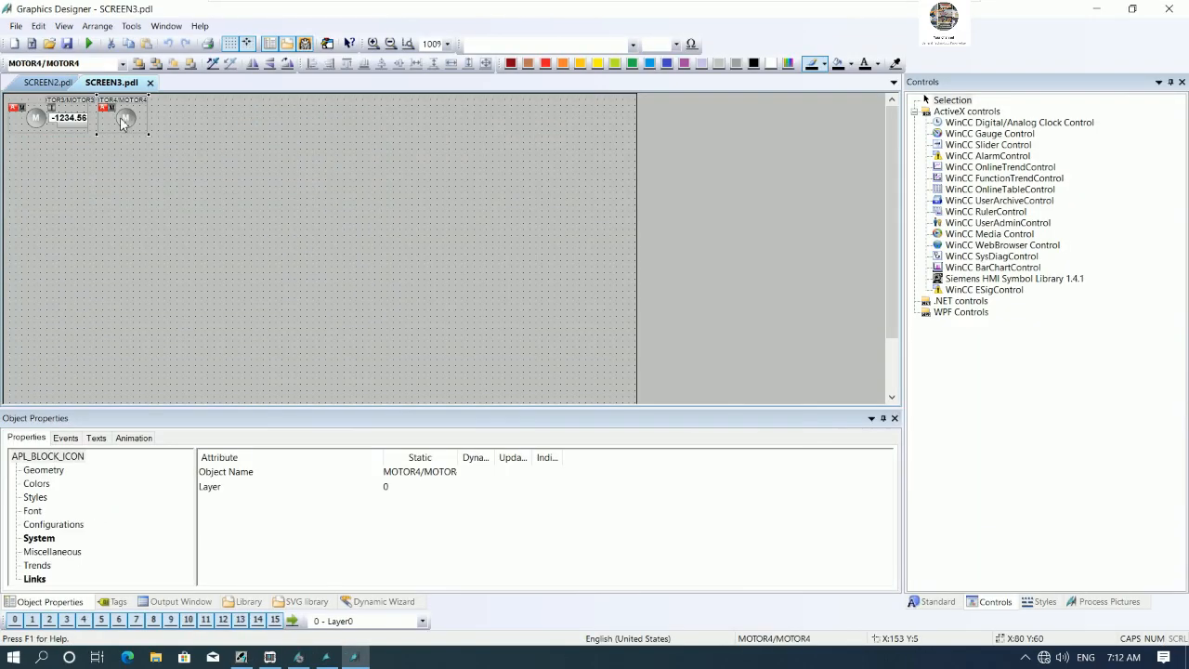
pyautogui.moveTo(130, 124); pyautogui.dragTo(253, 150)
pyautogui.moveTo(18, 118); pyautogui.dragTo(189, 238)
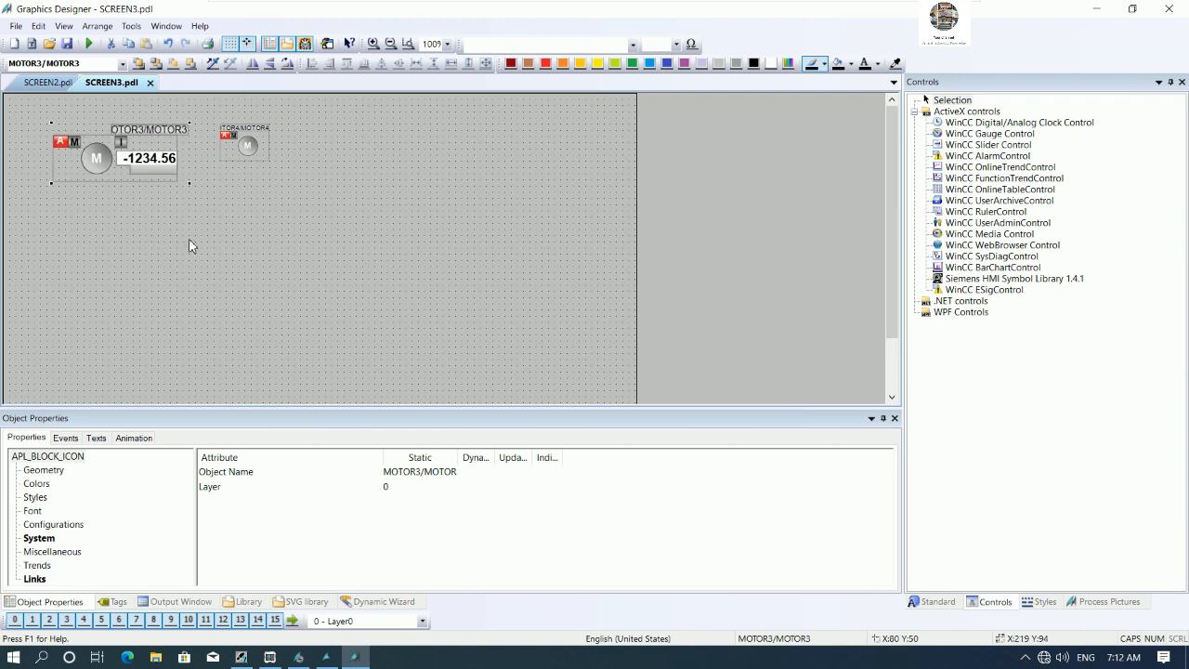
pyautogui.moveTo(256, 146); pyautogui.dragTo(417, 221)
# - Enlarge the MOTOR3 icon further, shift it left, and save SCREEN3
pyautogui.click(173, 174)
pyautogui.moveTo(190, 189); pyautogui.dragTo(235, 232)
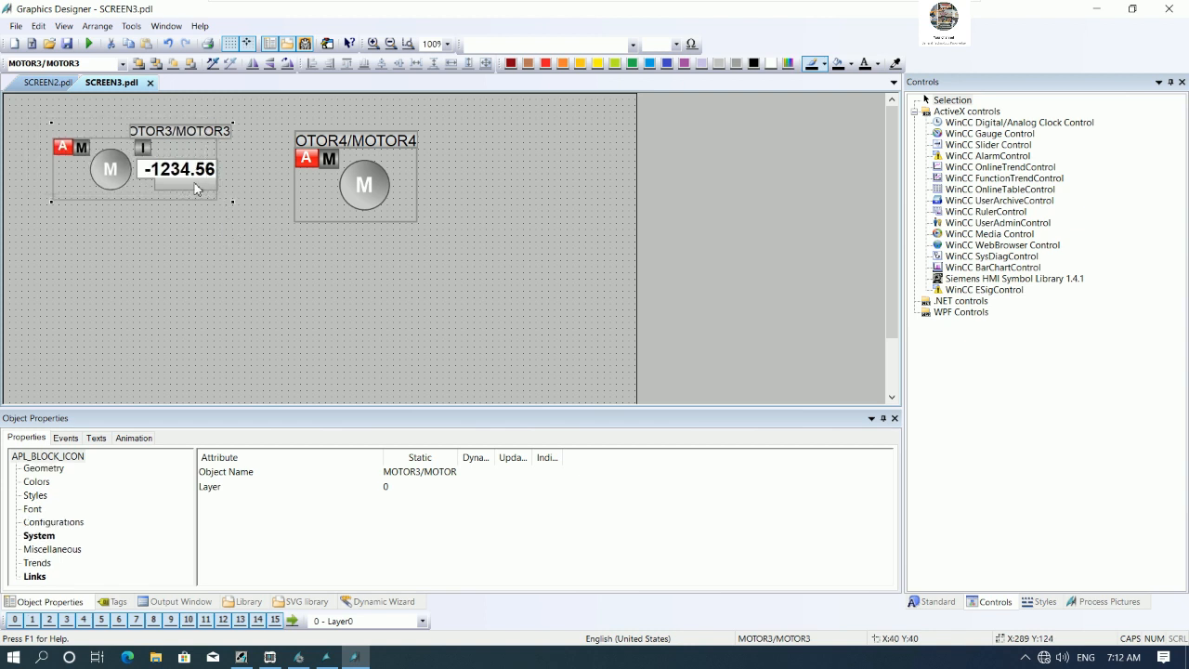
pyautogui.moveTo(194, 185); pyautogui.dragTo(169, 179)
pyautogui.click(216, 199)
pyautogui.click(65, 46)
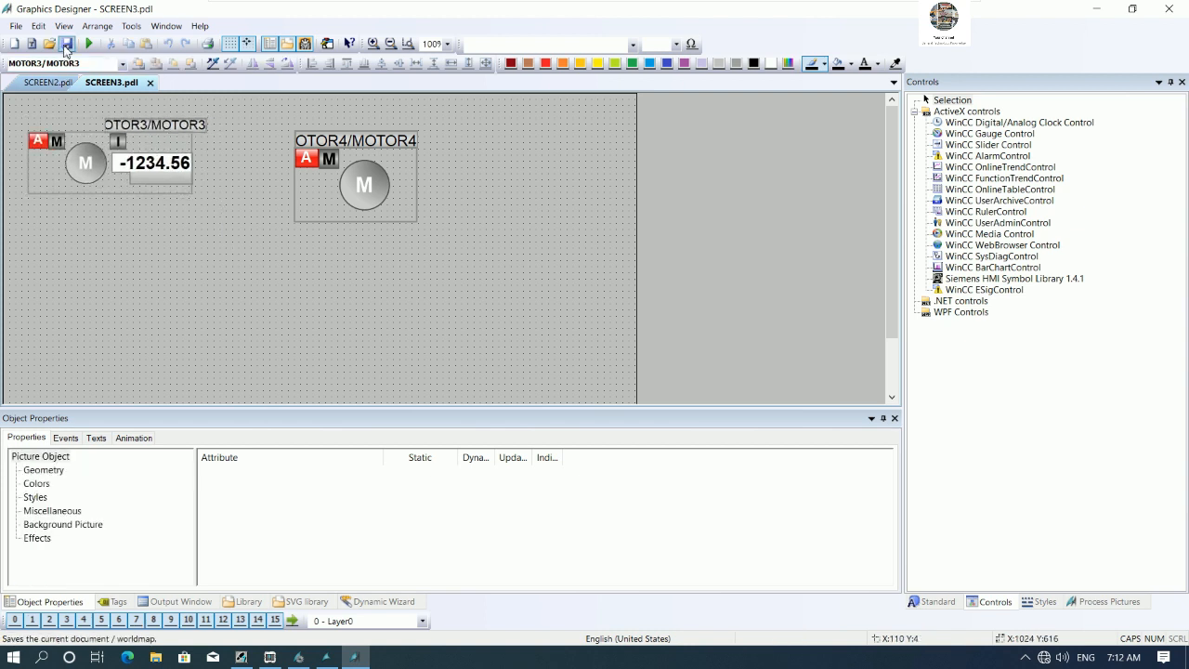
# - Check the resized motor icons on the runtime PAGE3 screen
pyautogui.click(325, 657)
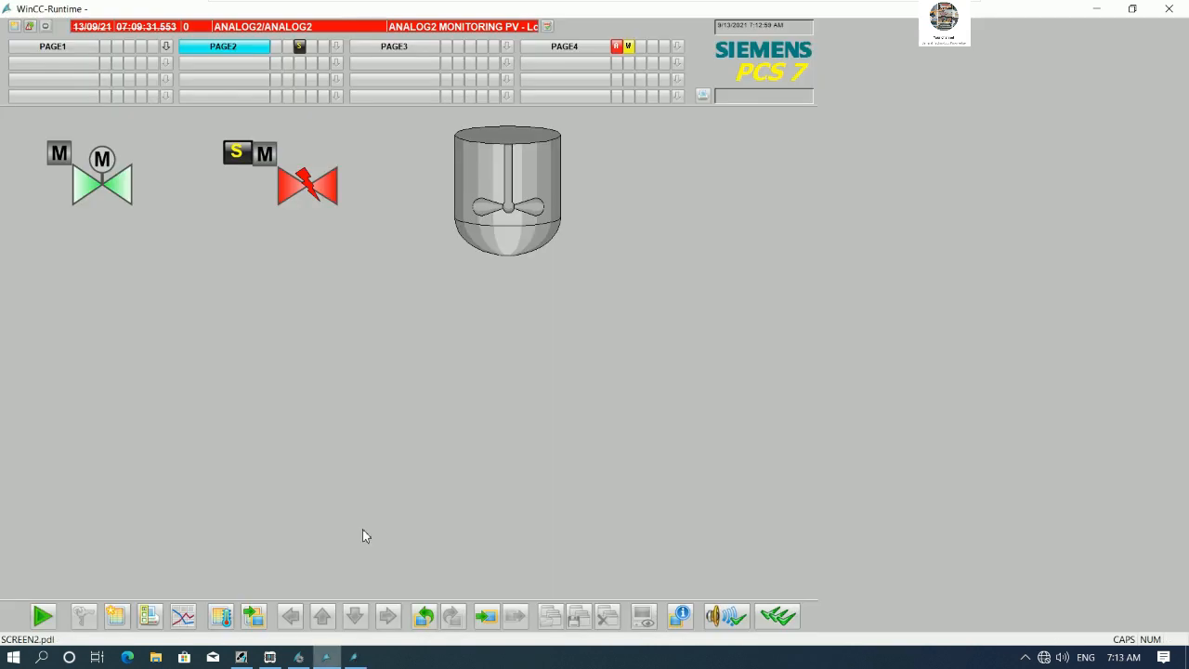
pyautogui.click(385, 51)
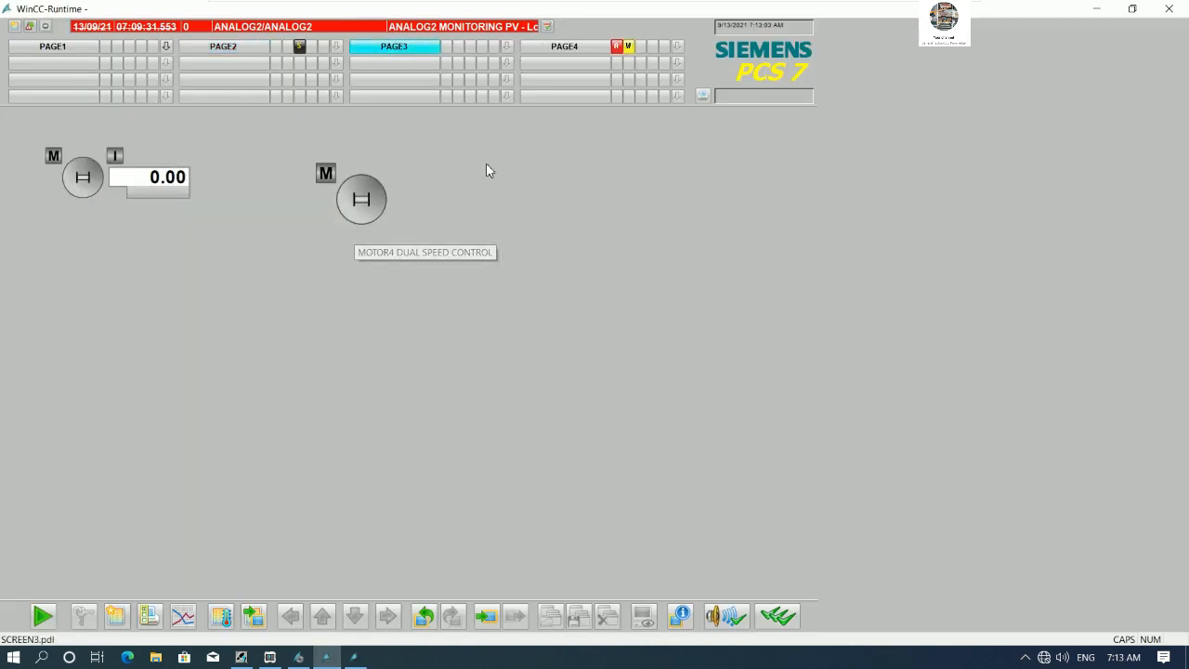
# - Open SCREEN4 of the PAGE4 folder in Graphics Designer from the plant view
pyautogui.click(248, 661)
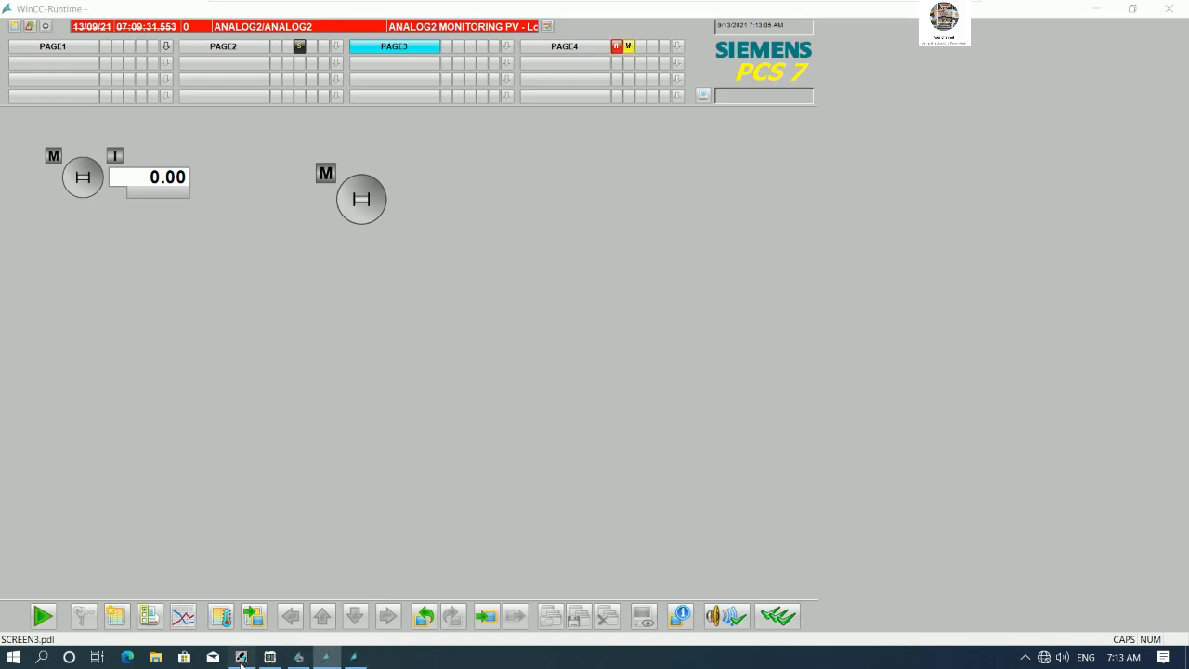
pyautogui.click(712, 200)
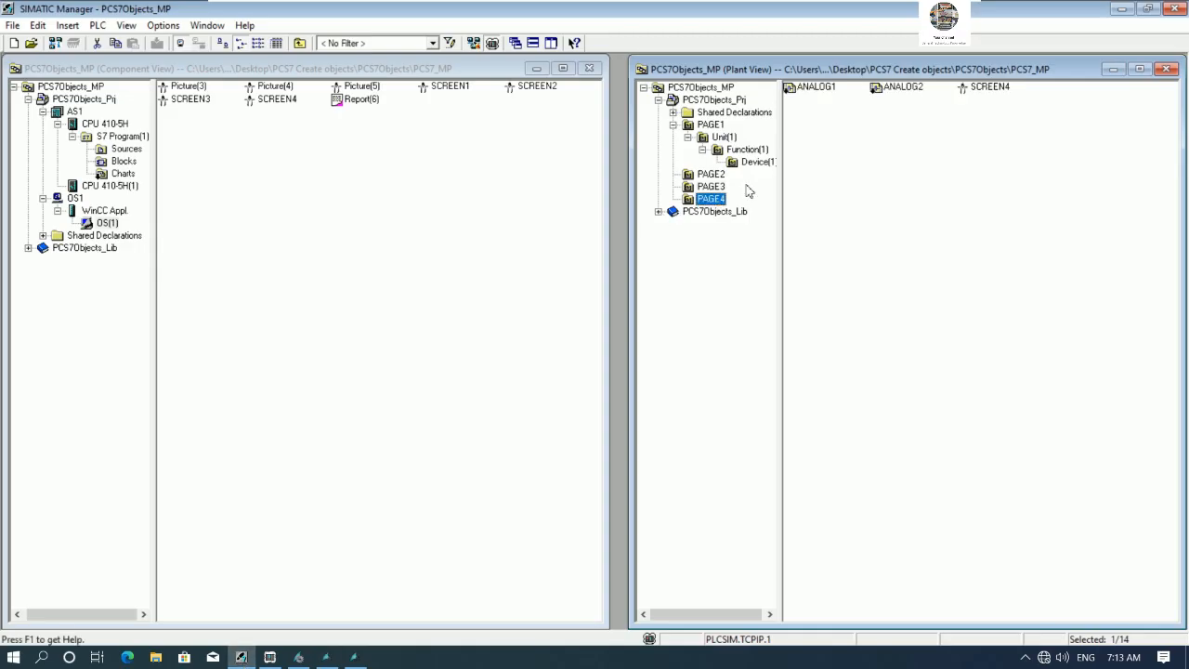
pyautogui.rightClick(981, 85)
pyautogui.click(1009, 94)
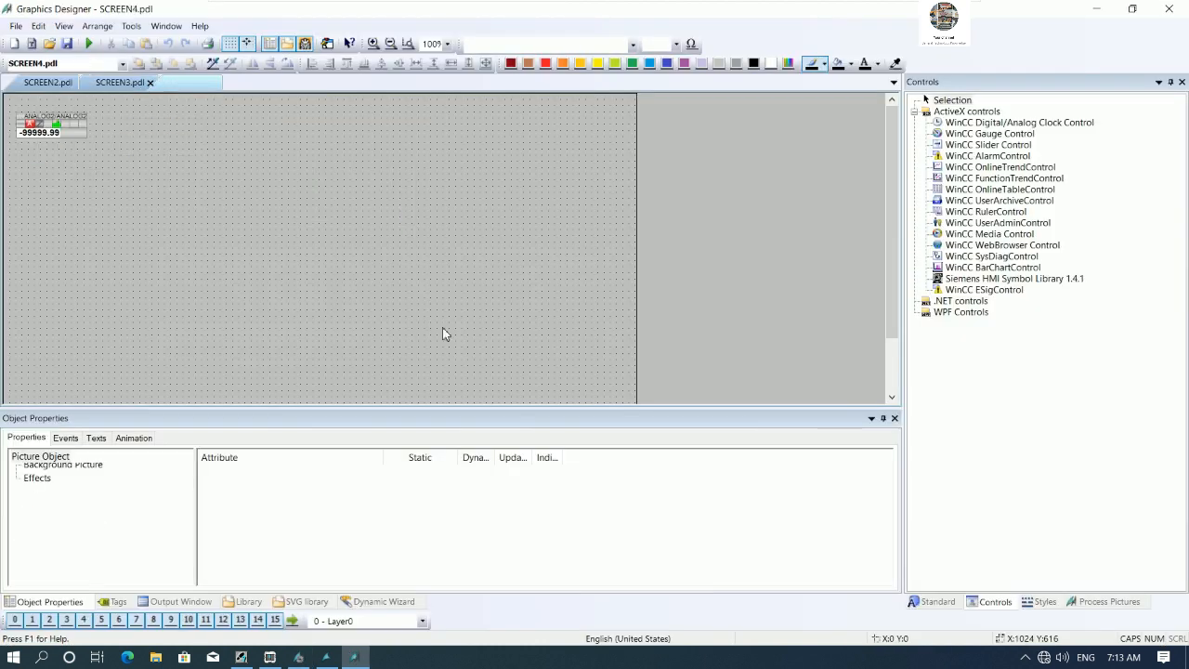
# - Enlarge the ANALOG2 block icon on SCREEN4
pyautogui.moveTo(63, 135); pyautogui.dragTo(200, 195)
pyautogui.click(261, 185)
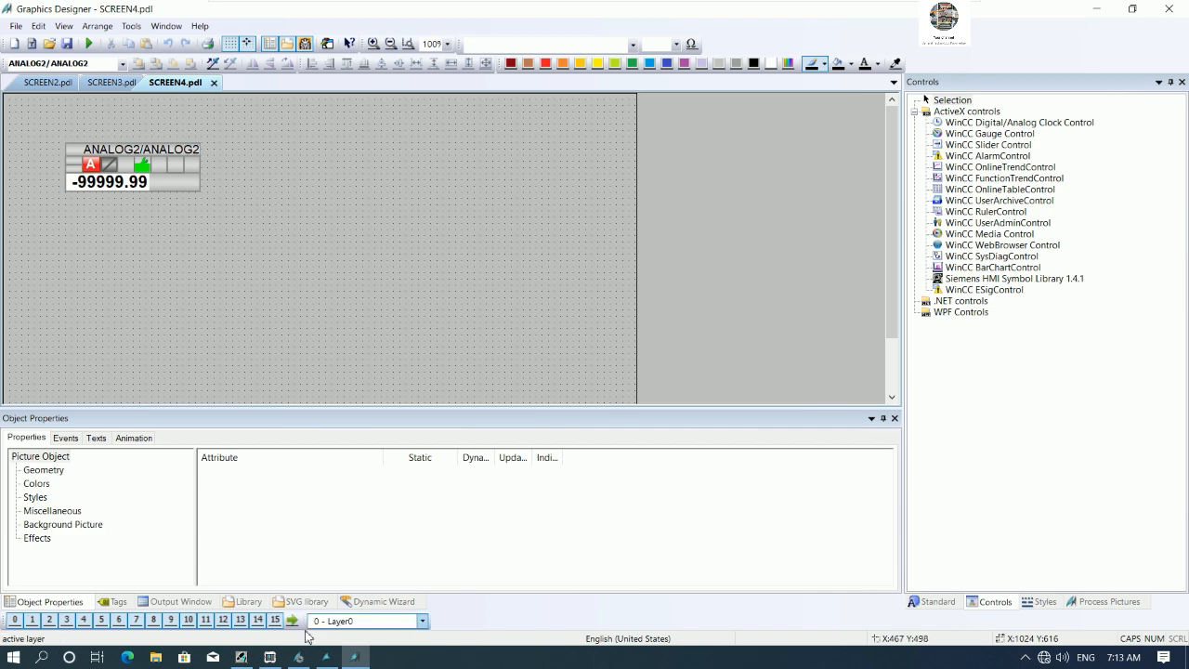
pyautogui.click(299, 658)
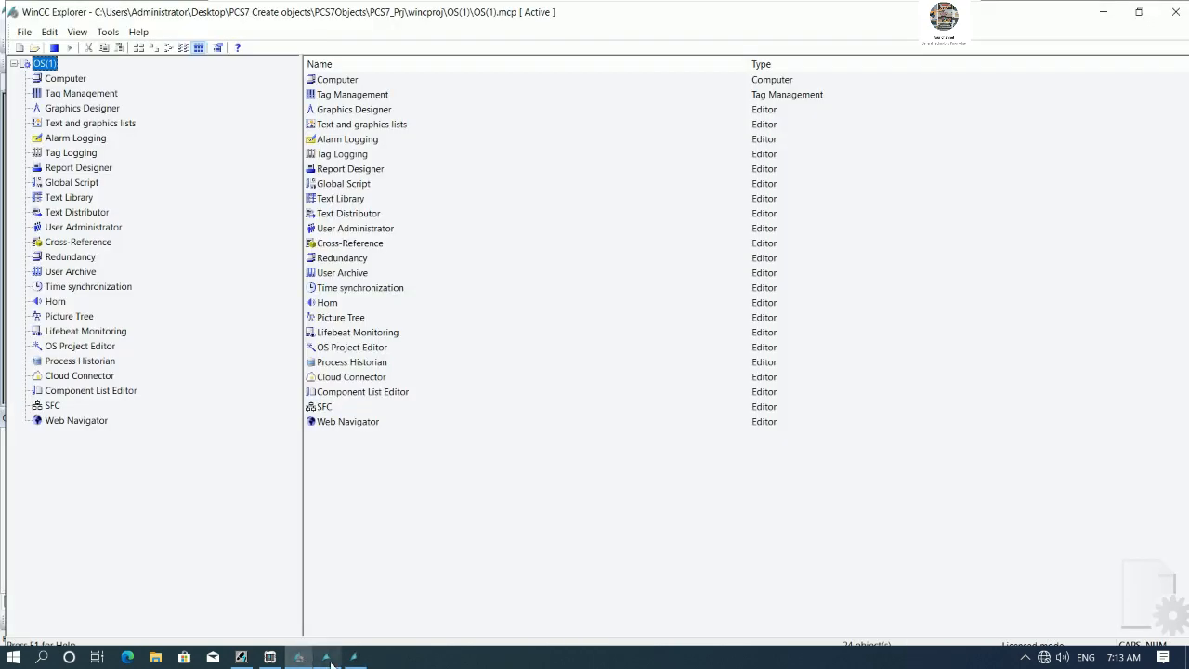
# - Open the ANALOG2 faceplate on runtime PAGE4, move it aside, and close it
pyautogui.click(327, 657)
pyautogui.click(580, 51)
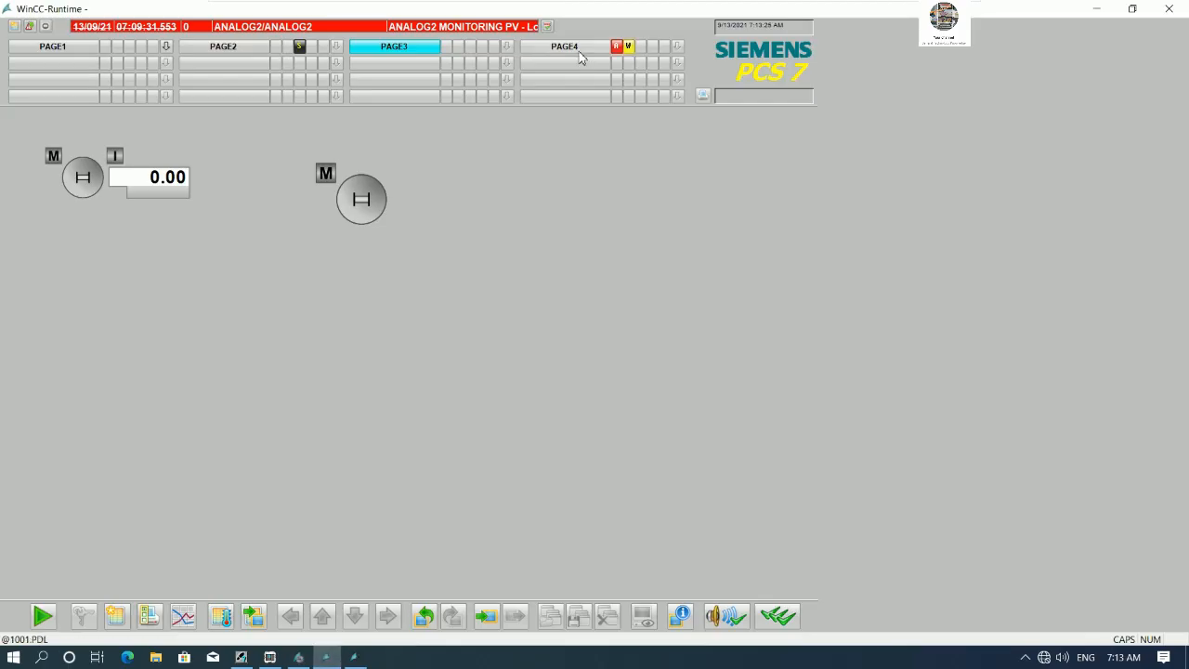
pyautogui.click(135, 194)
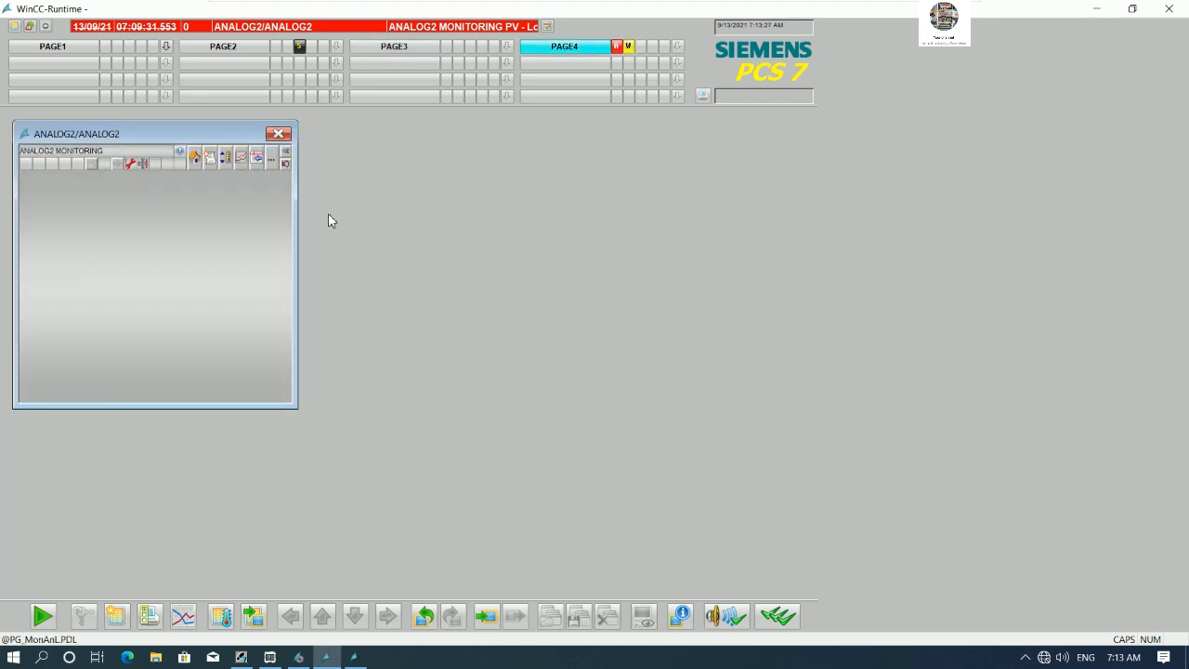
pyautogui.moveTo(223, 140); pyautogui.dragTo(565, 170)
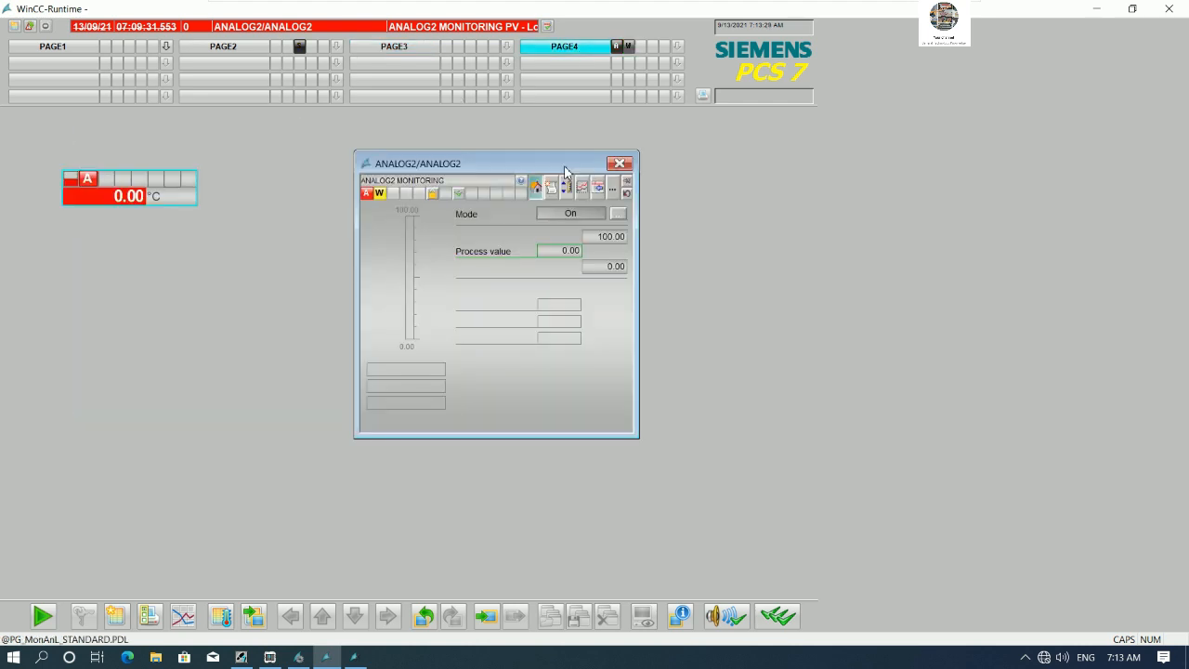
pyautogui.click(619, 164)
# - Open the MOTOR4 faceplate on PAGE3 and command the motor to Slow
pyautogui.click(411, 47)
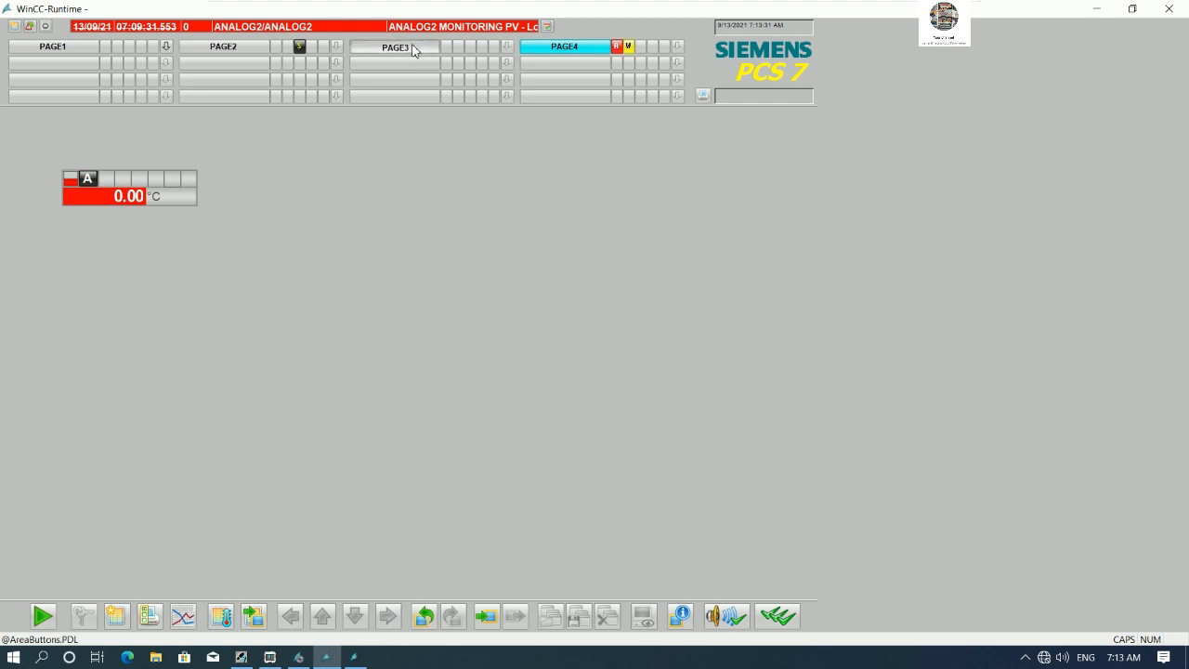
pyautogui.click(366, 212)
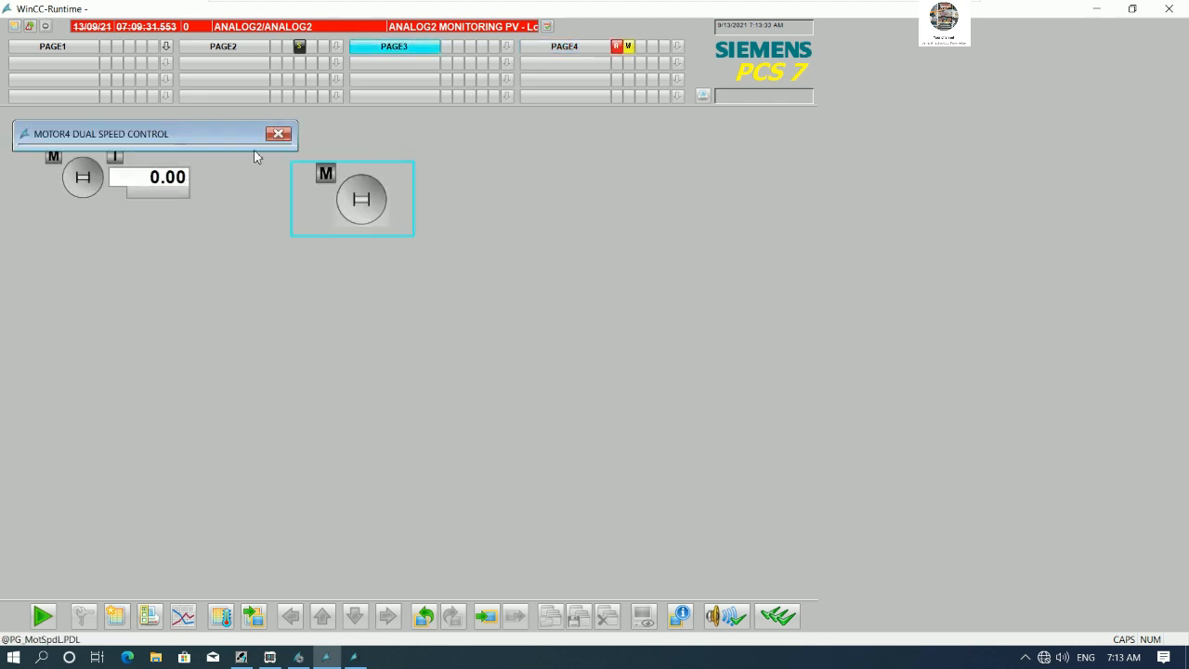
pyautogui.moveTo(213, 144); pyautogui.dragTo(675, 152)
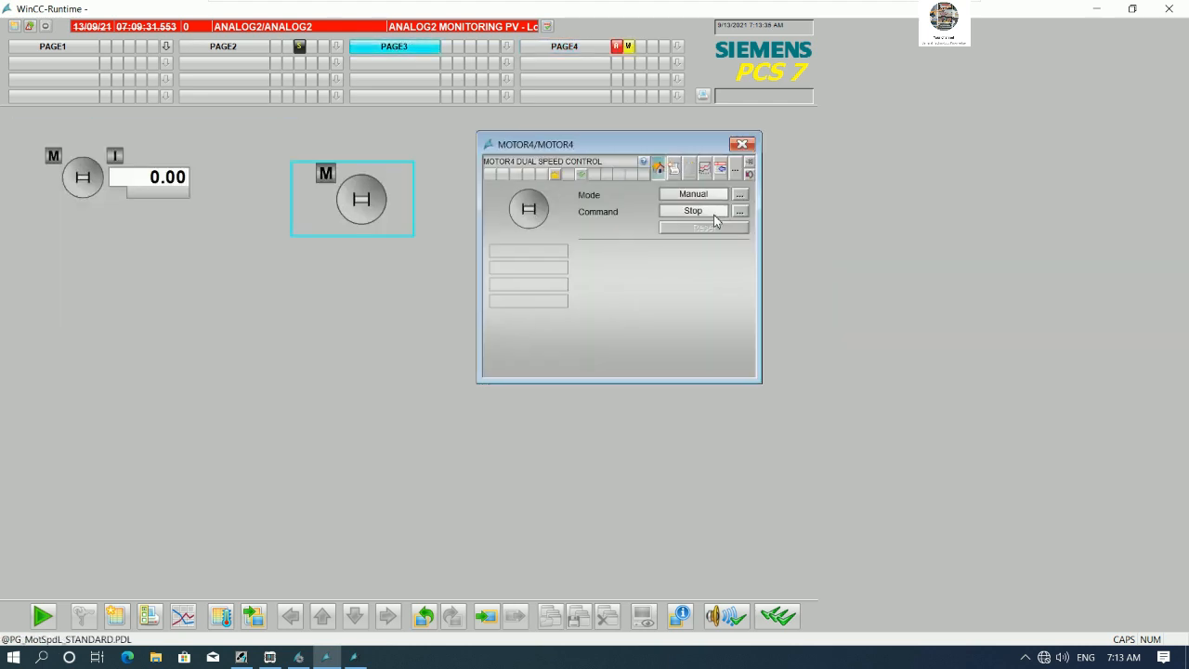
pyautogui.click(739, 212)
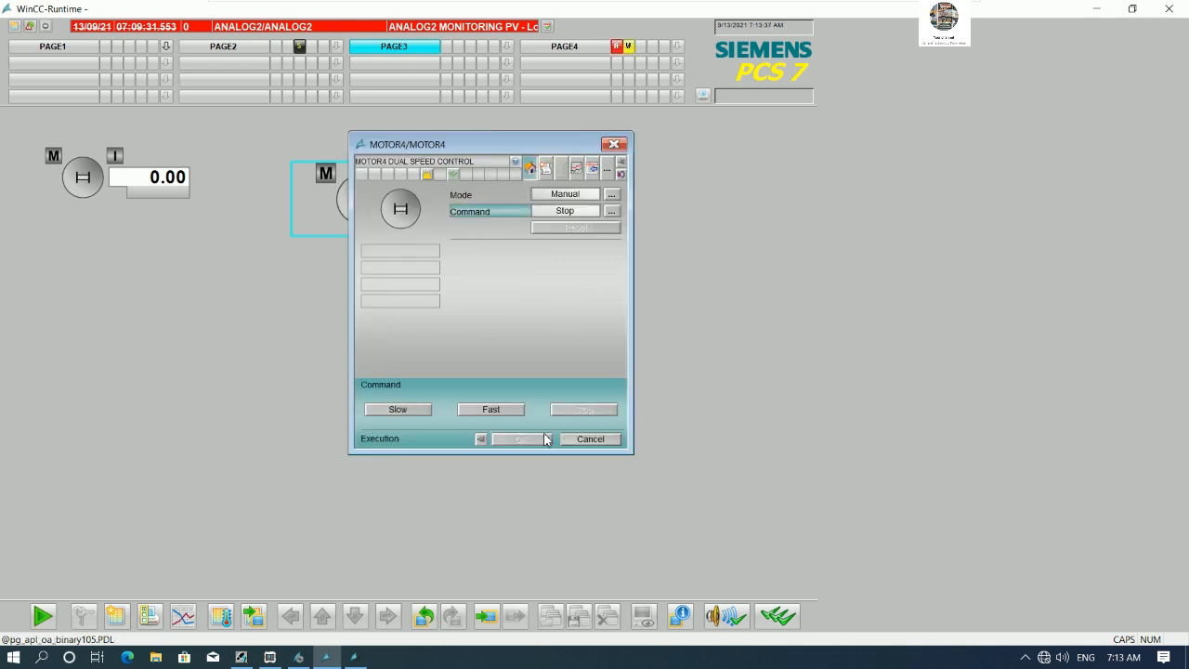
pyautogui.click(400, 410)
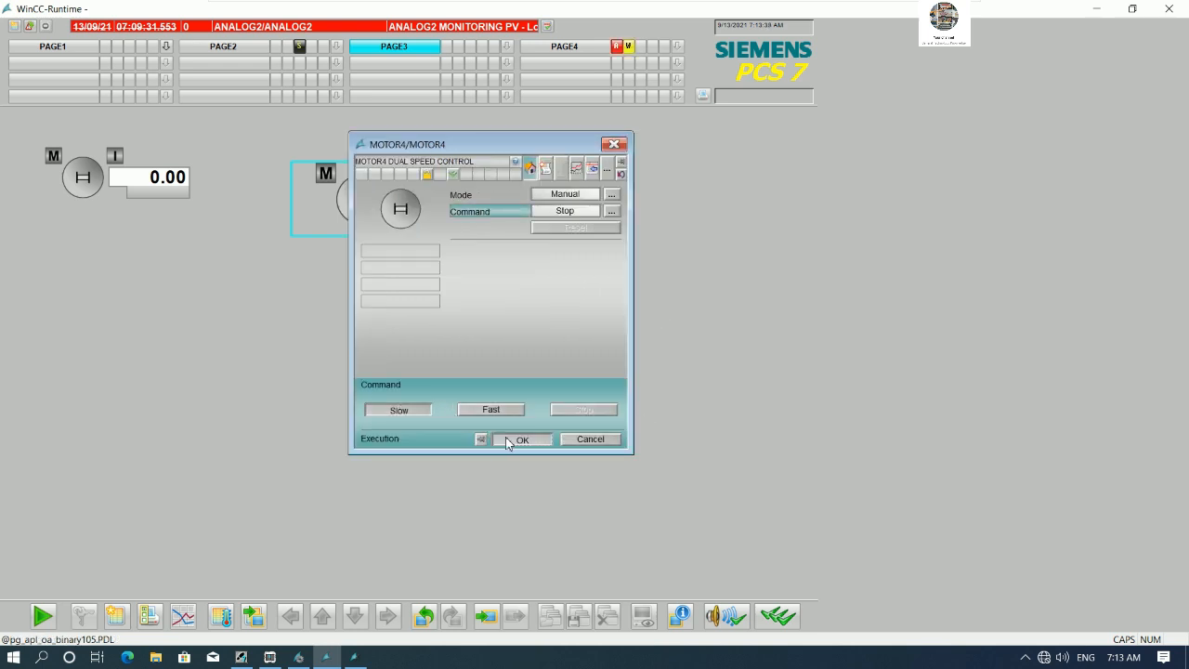
pyautogui.moveTo(517, 144); pyautogui.dragTo(684, 149)
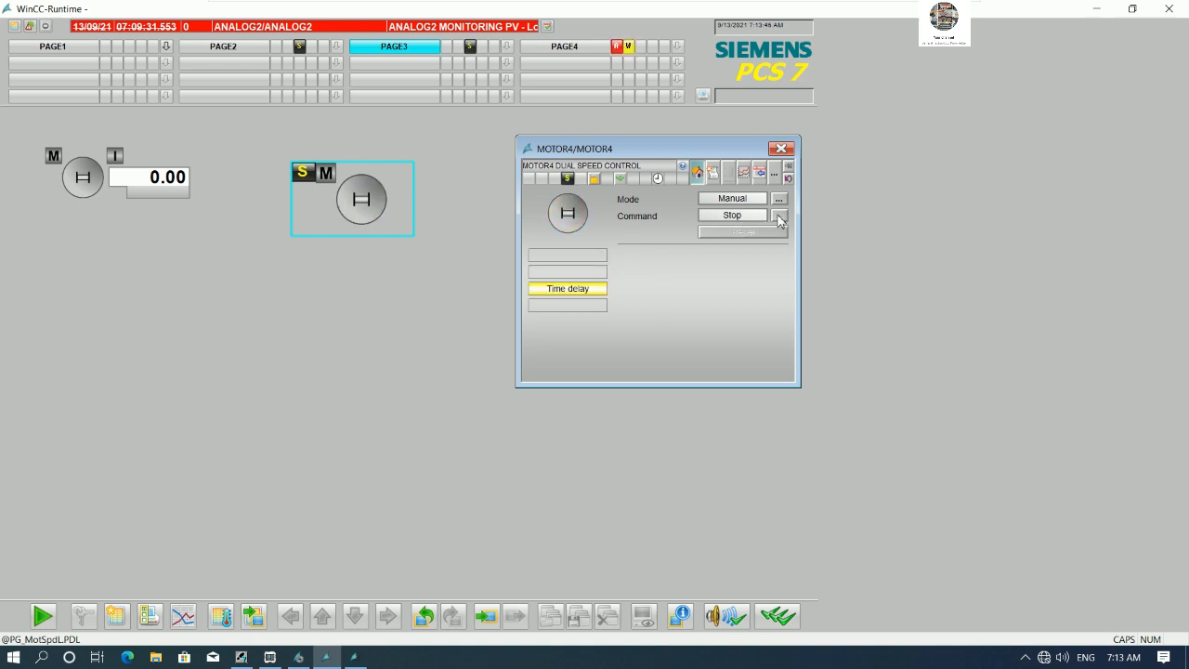
# - Open the MOTOR3 faceplate and move it below the icons
pyautogui.click(82, 177)
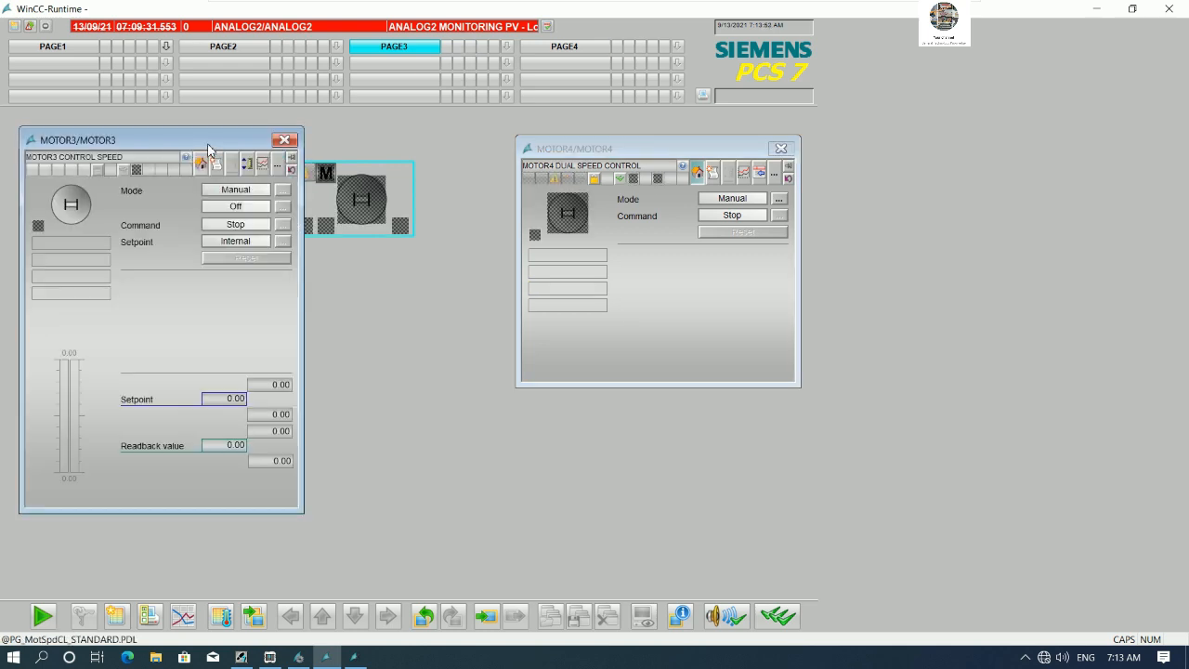
pyautogui.moveTo(196, 122); pyautogui.dragTo(223, 232)
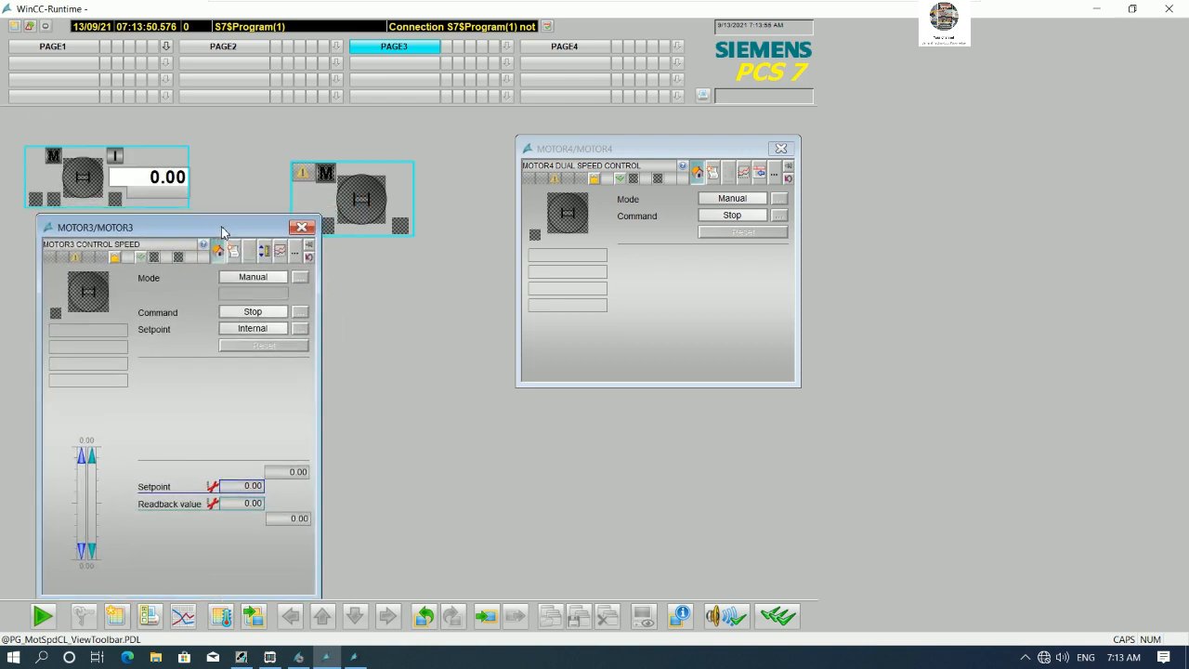
# - Restart the PLCSIM CPU by switching it to STOP and back to RUN-P, then minimize PLCSIM
pyautogui.click(269, 657)
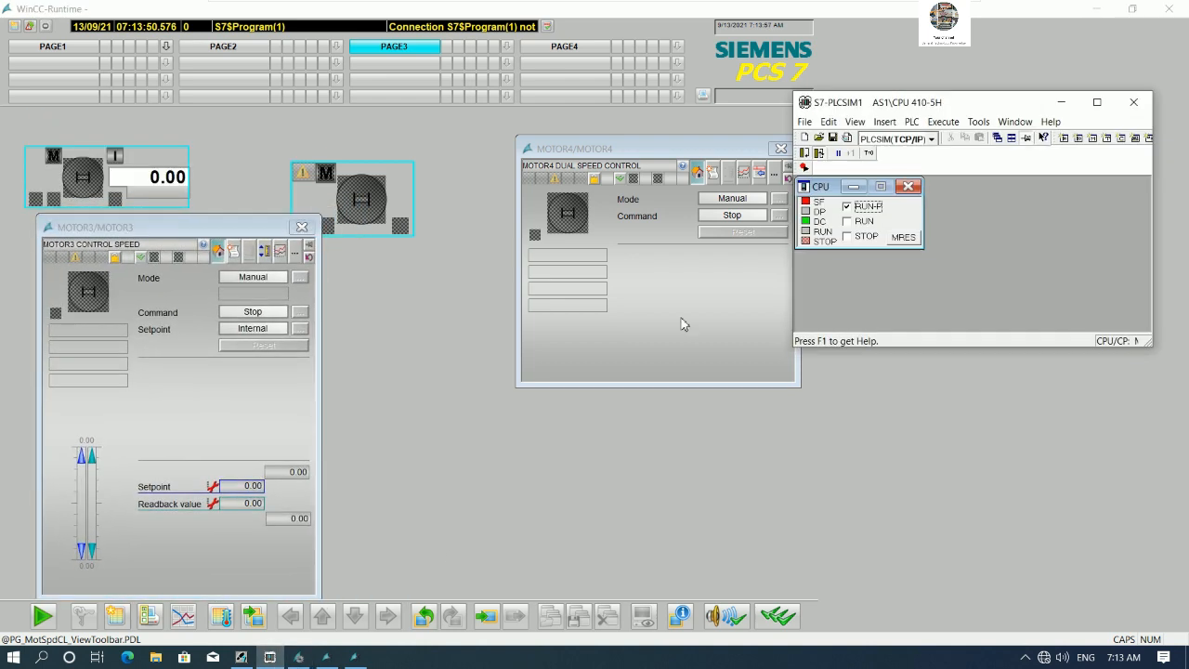
pyautogui.click(849, 240)
pyautogui.click(848, 207)
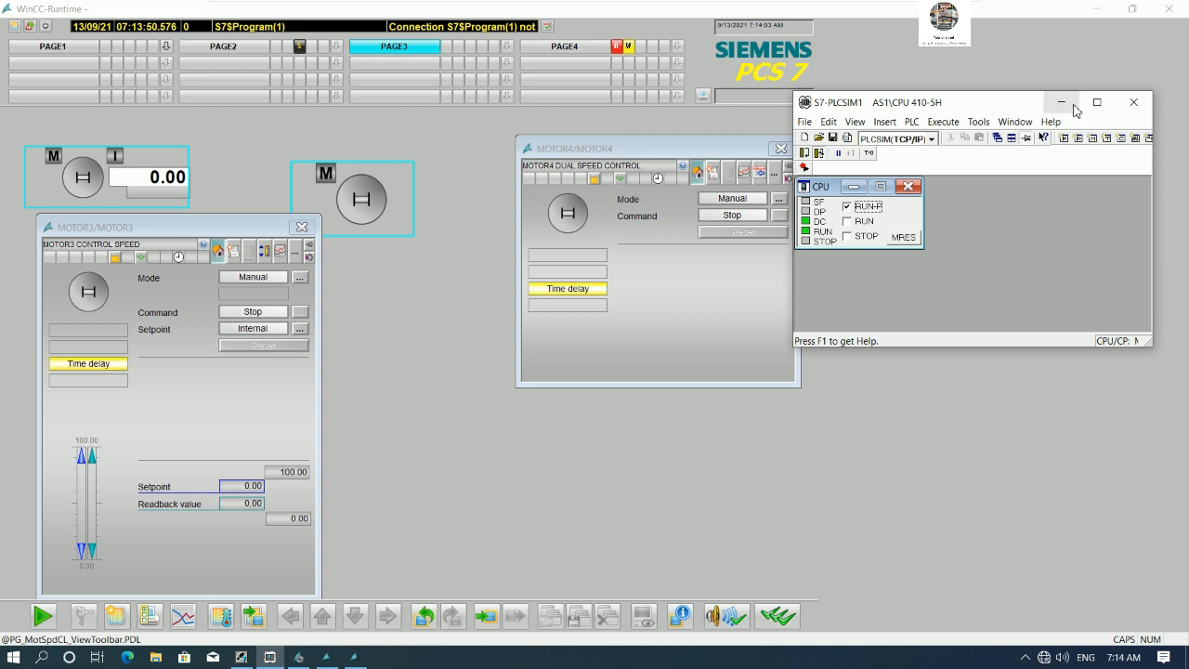
pyautogui.click(1067, 105)
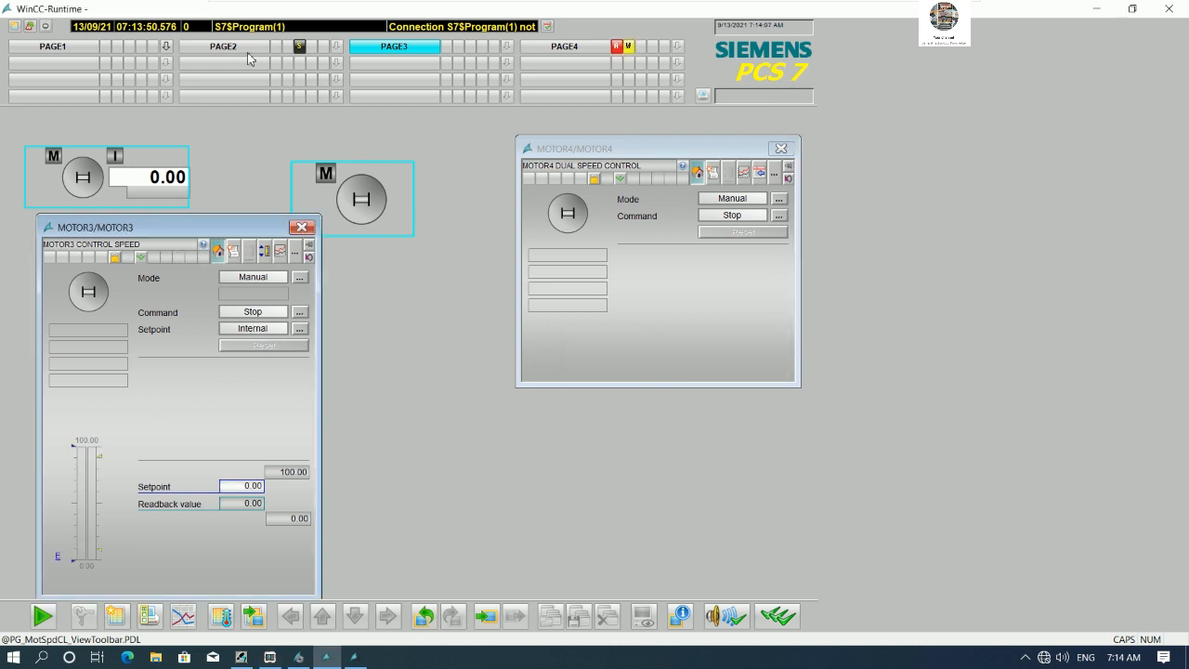
# - Open and arrange the MOTOR2 and MOTOR1 faceplates on runtime PAGE1
pyautogui.click(79, 48)
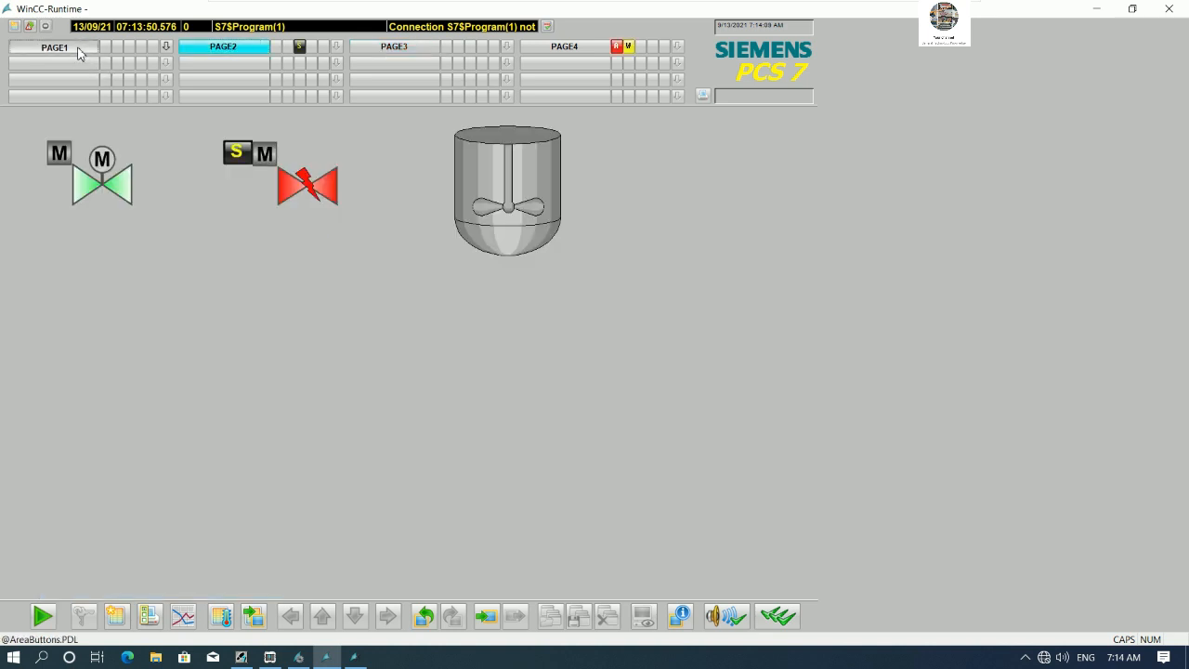
pyautogui.click(128, 161)
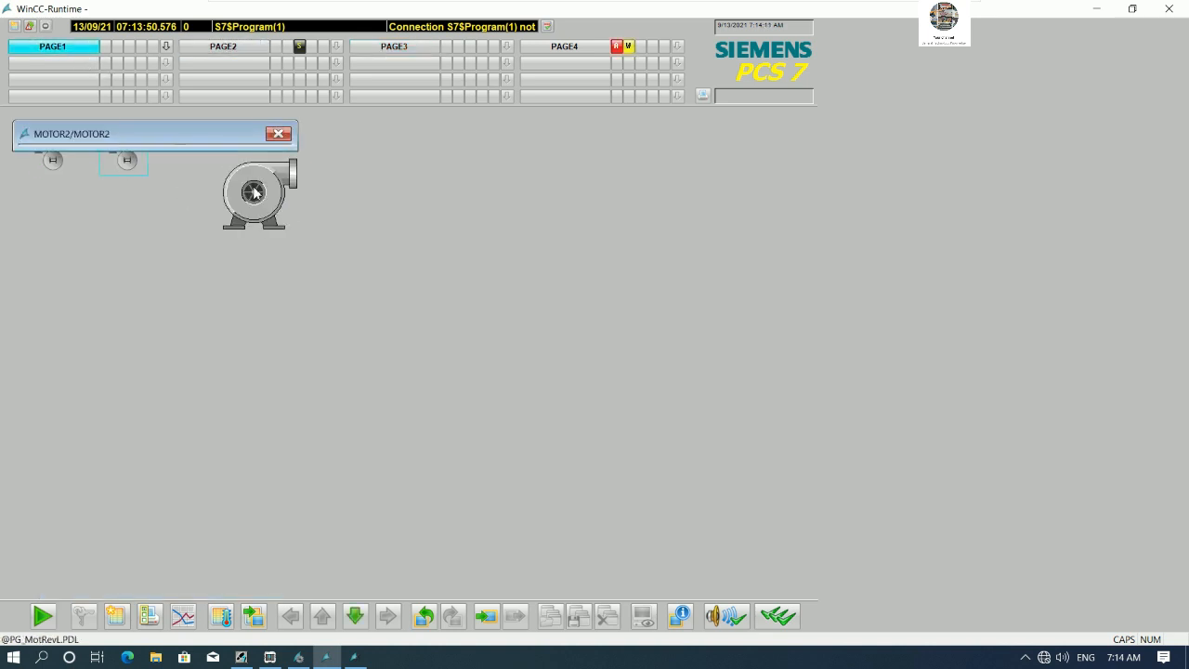
pyautogui.moveTo(210, 144); pyautogui.dragTo(515, 141)
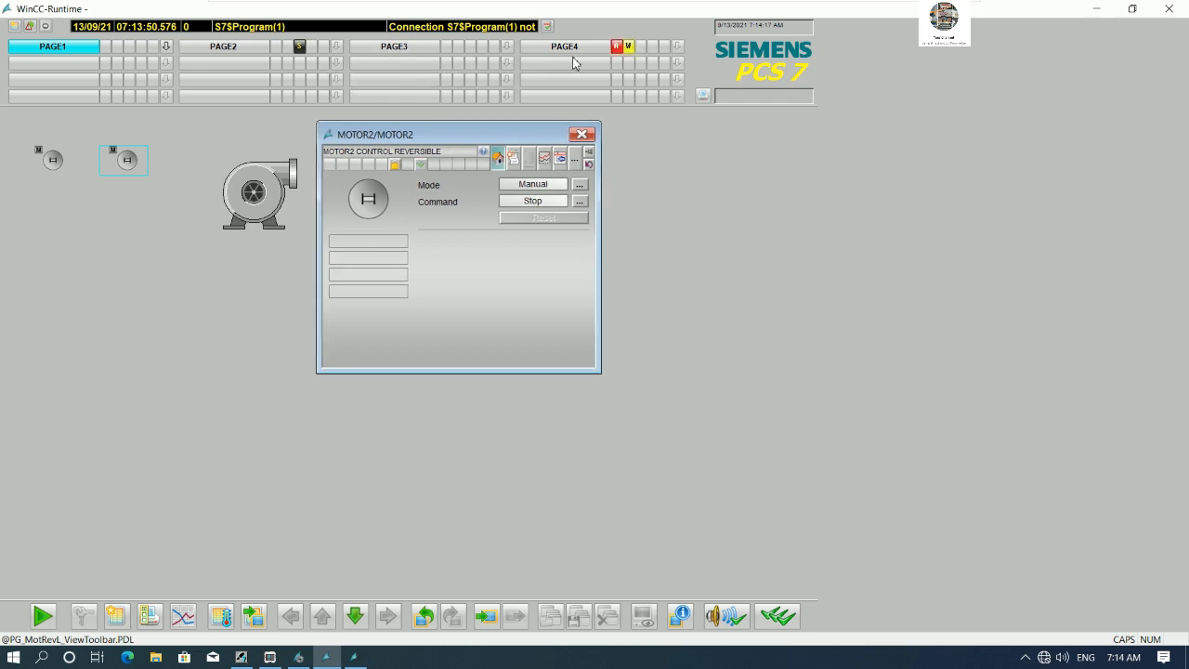
pyautogui.moveTo(483, 139); pyautogui.dragTo(198, 254)
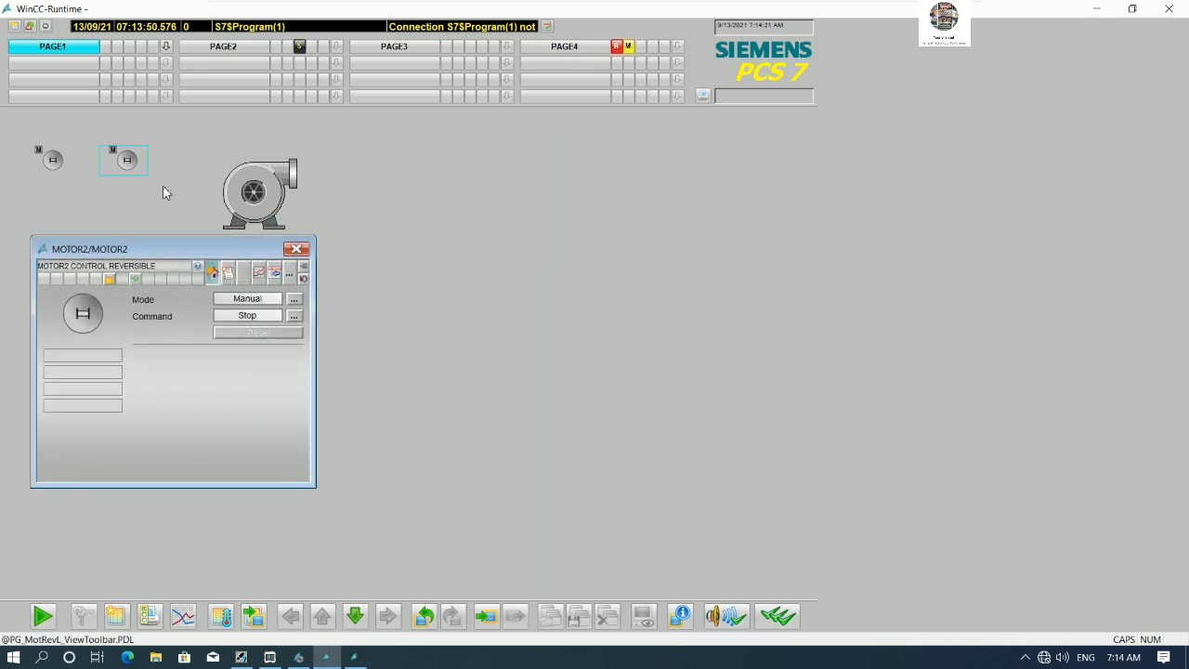
pyautogui.click(53, 160)
pyautogui.moveTo(188, 142); pyautogui.dragTo(515, 253)
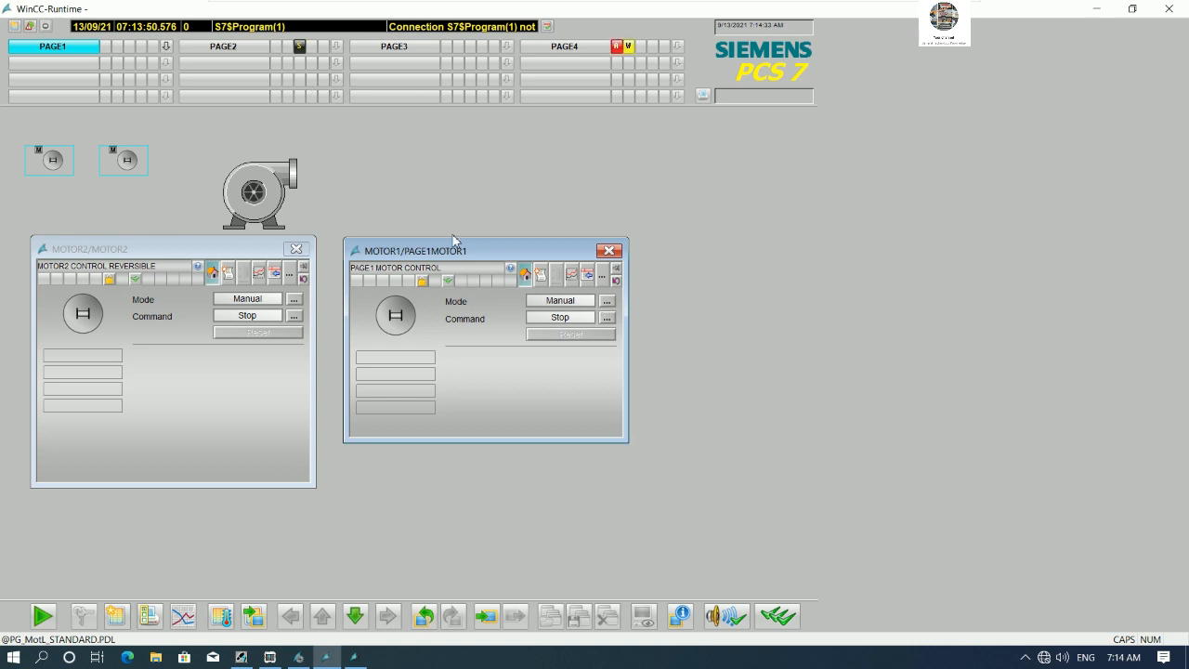
# - Browse the runtime pages PAGE2, PAGE3 and PAGE4 and return to PAGE1
pyautogui.moveTo(456, 257); pyautogui.dragTo(448, 256)
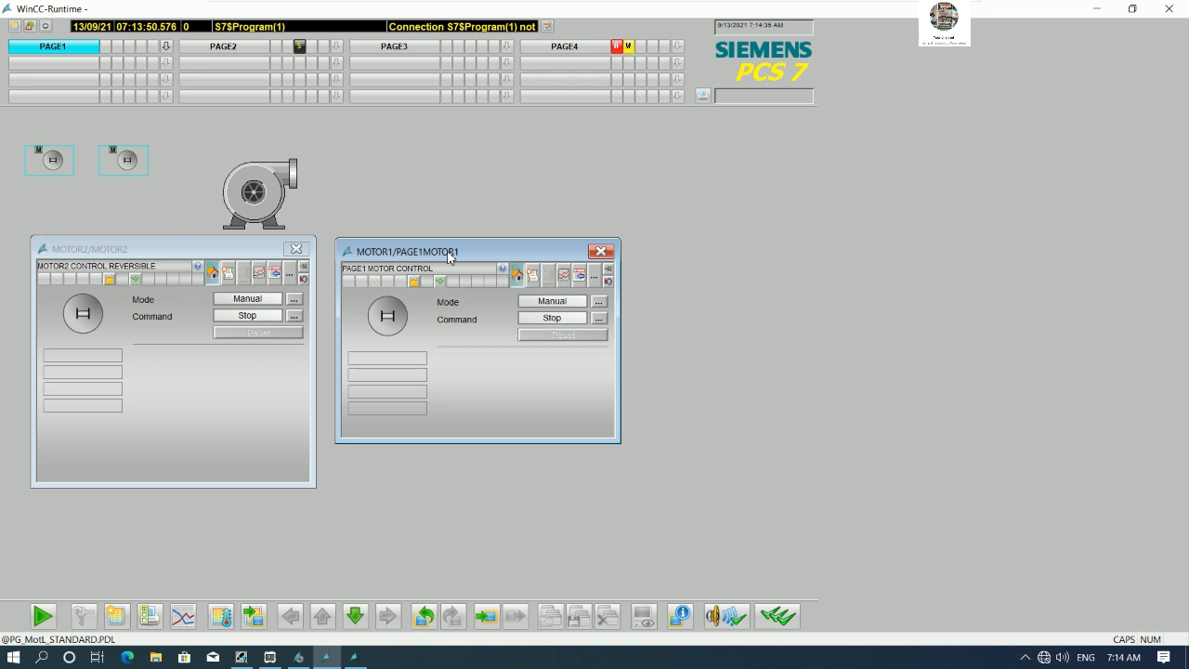
pyautogui.click(244, 48)
pyautogui.click(414, 51)
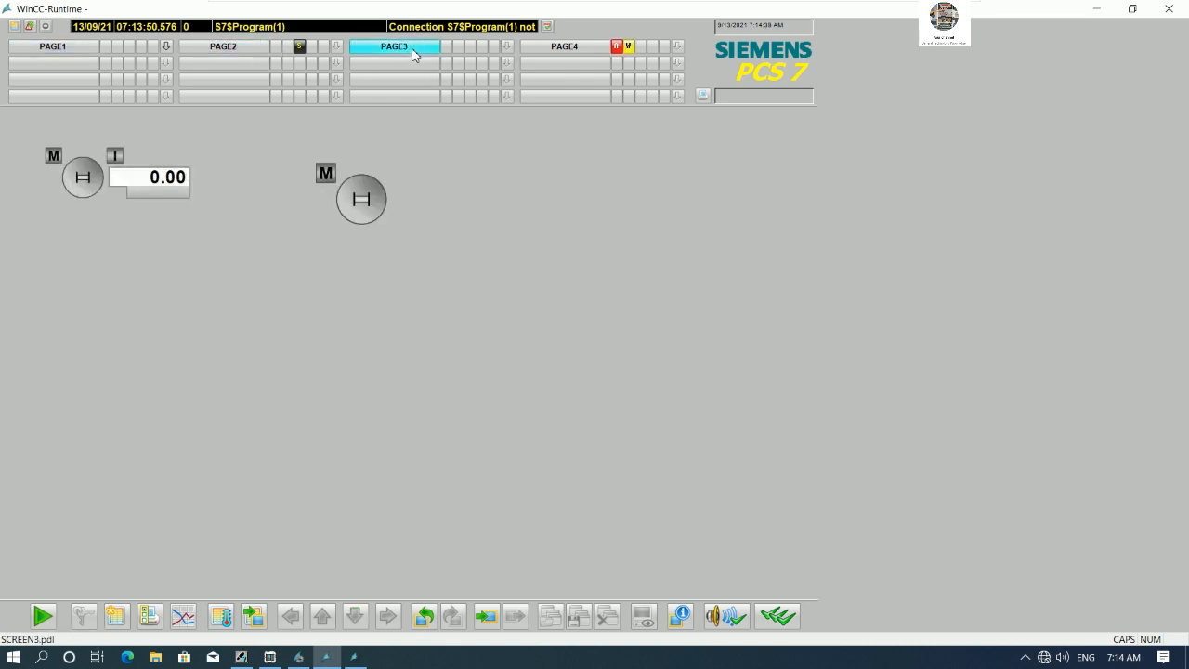
pyautogui.click(554, 52)
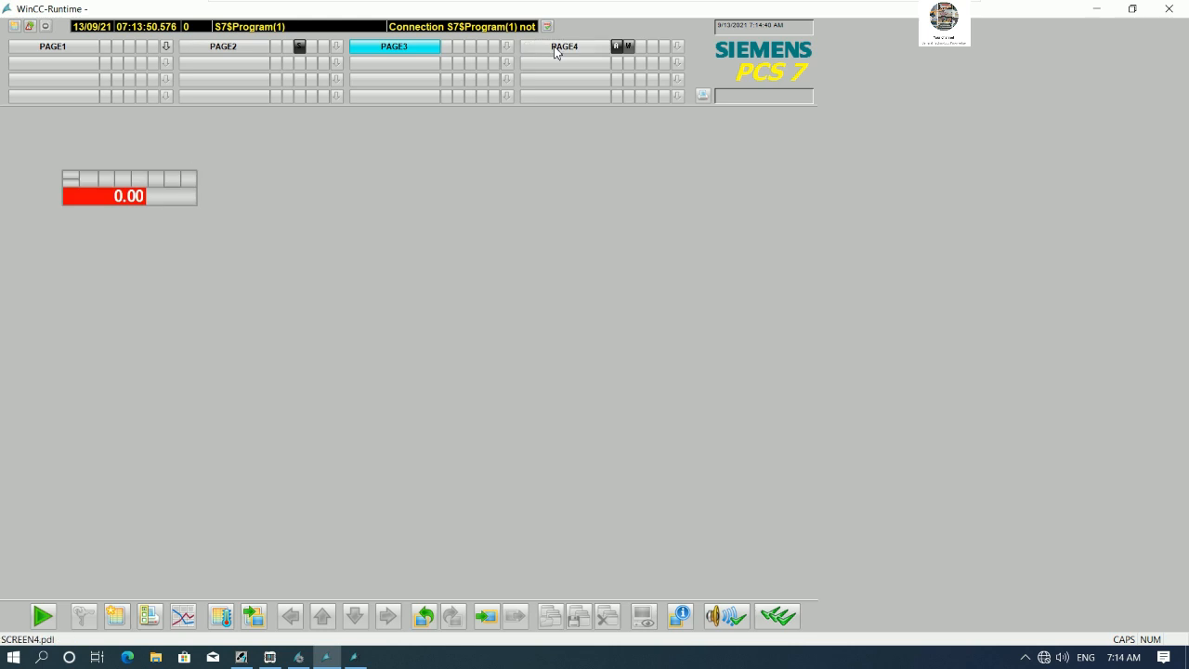
pyautogui.click(201, 46)
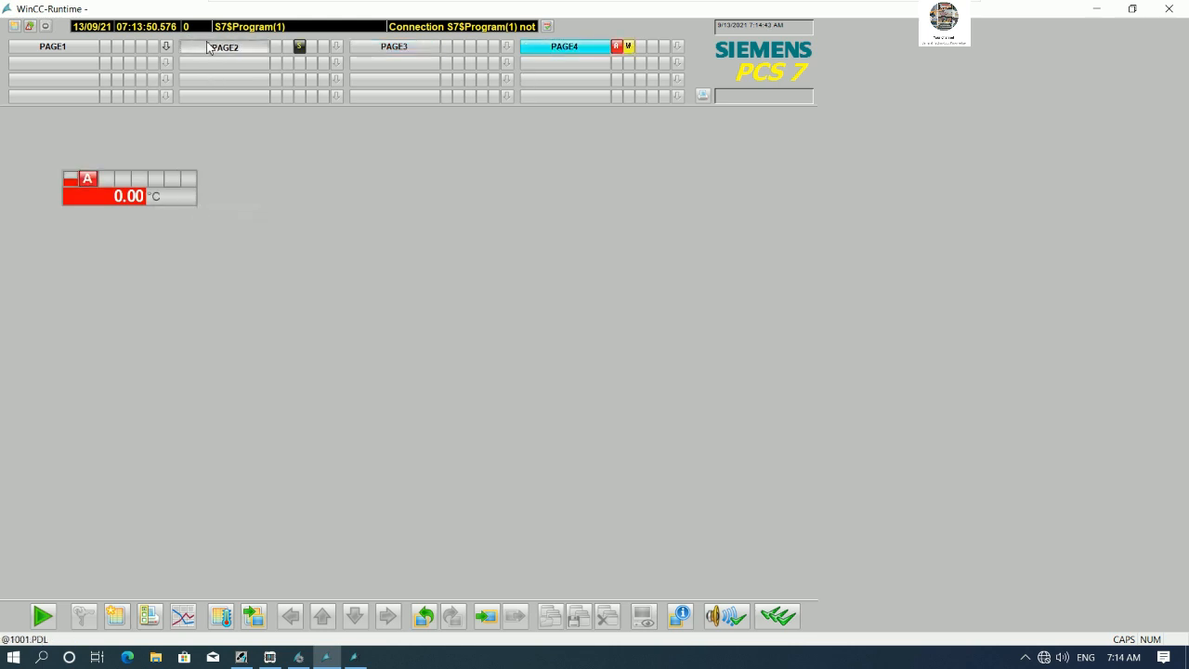
pyautogui.click(79, 45)
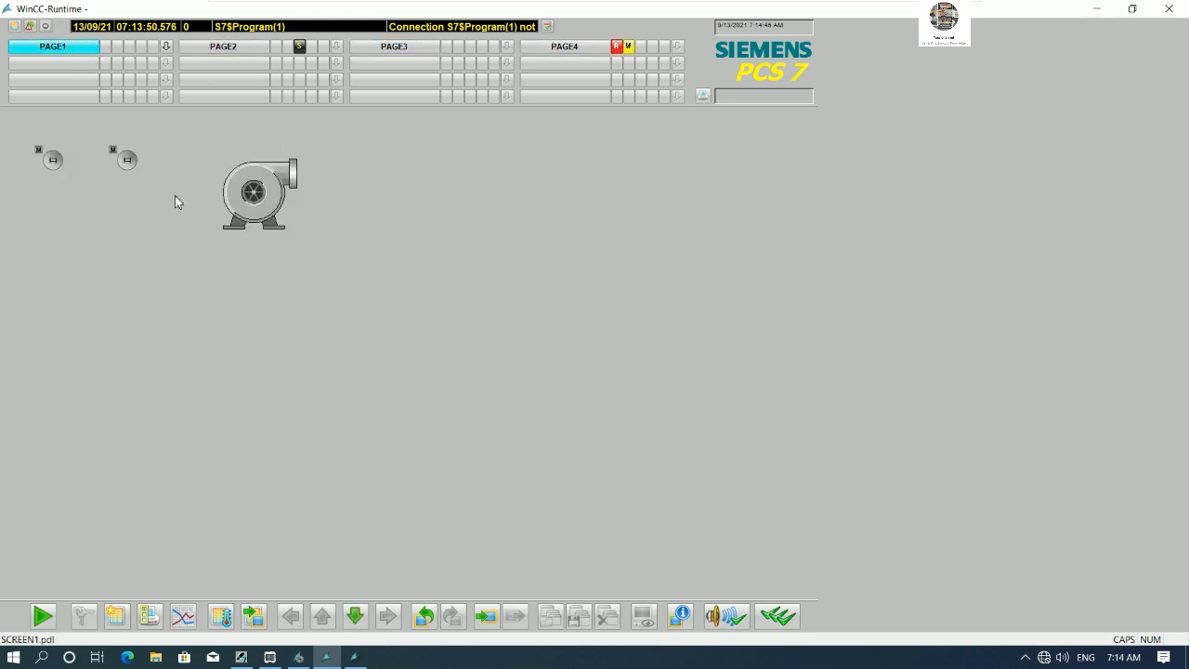
# - Open SCREEN1 of PAGE1 in Graphics Designer, enlarge the MOTOR2 block icon, and save the picture
pyautogui.click(241, 657)
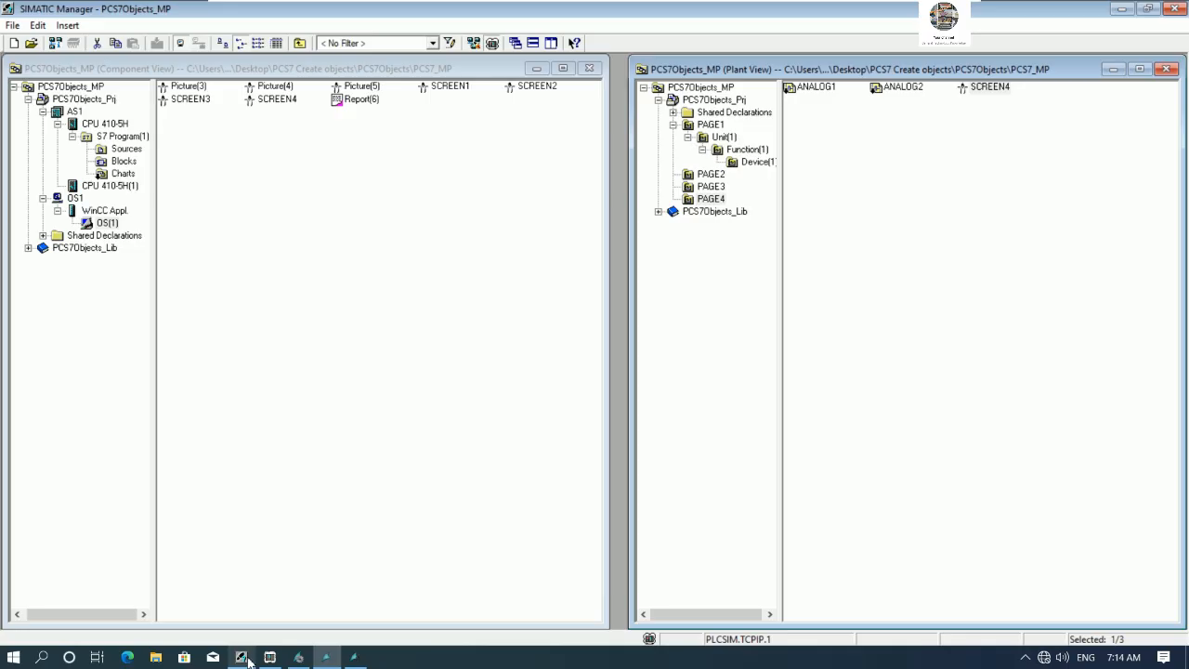
pyautogui.click(711, 126)
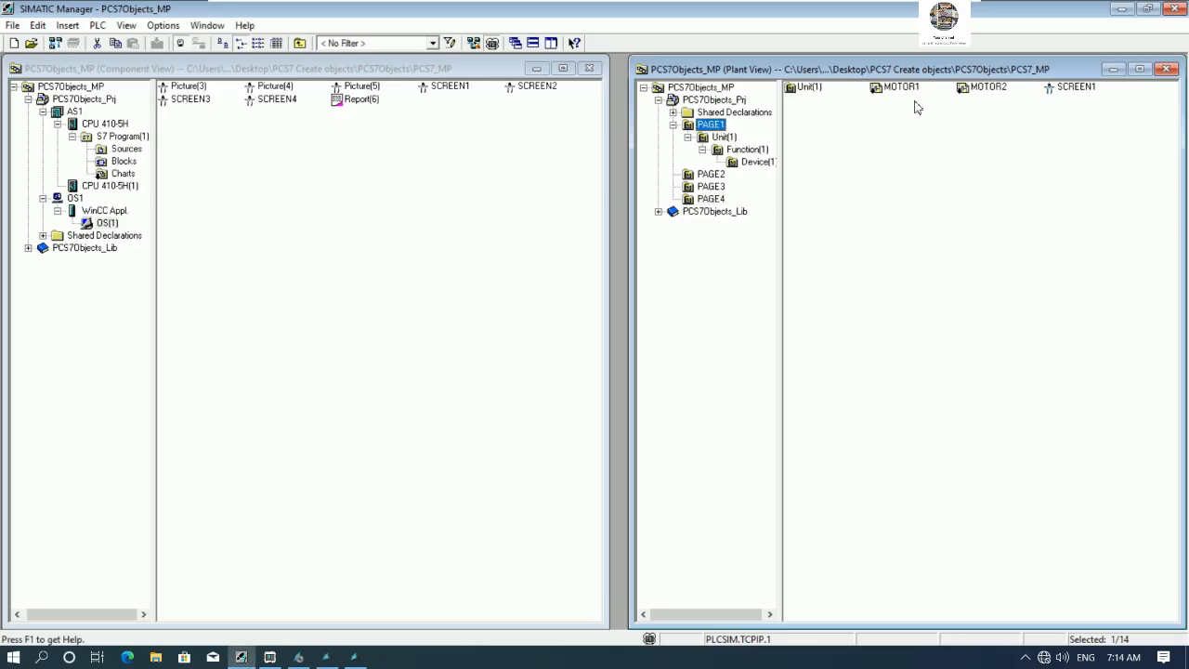
pyautogui.rightClick(1070, 90)
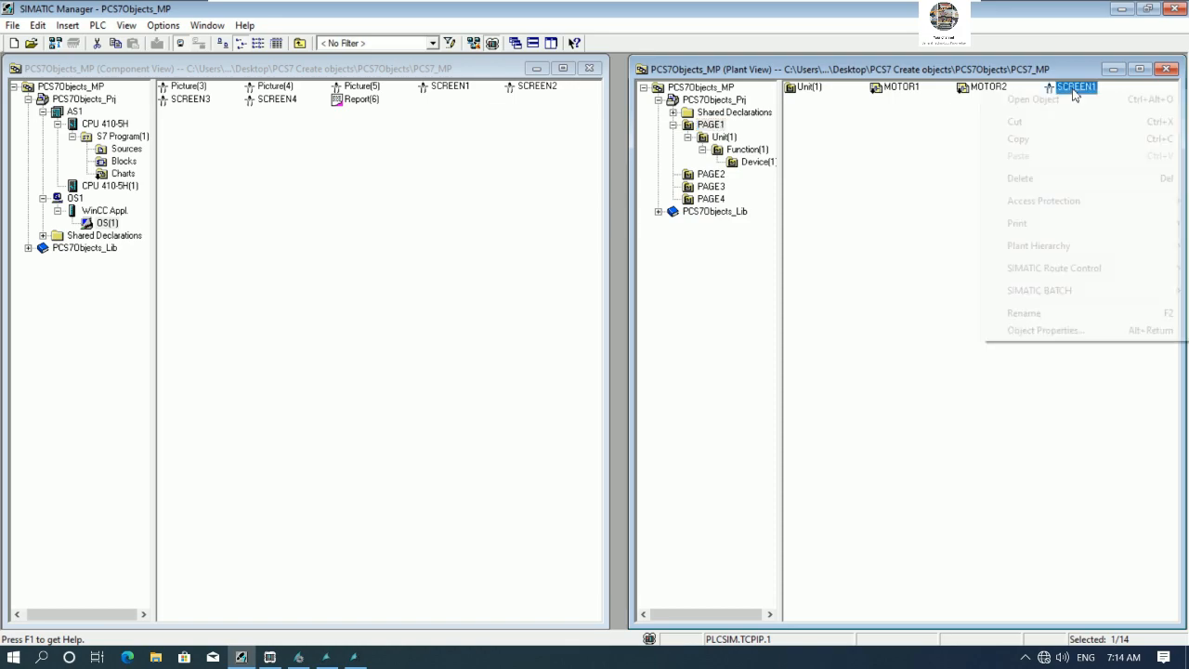
pyautogui.click(1068, 98)
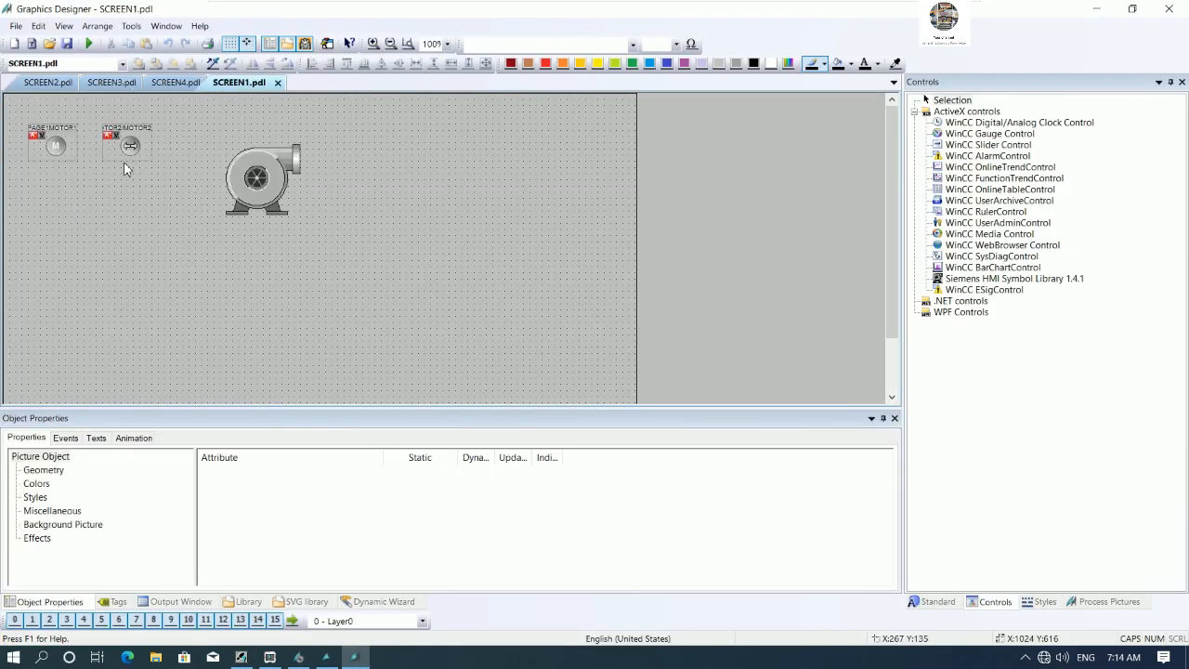
pyautogui.click(135, 152)
pyautogui.moveTo(154, 161); pyautogui.dragTo(192, 216)
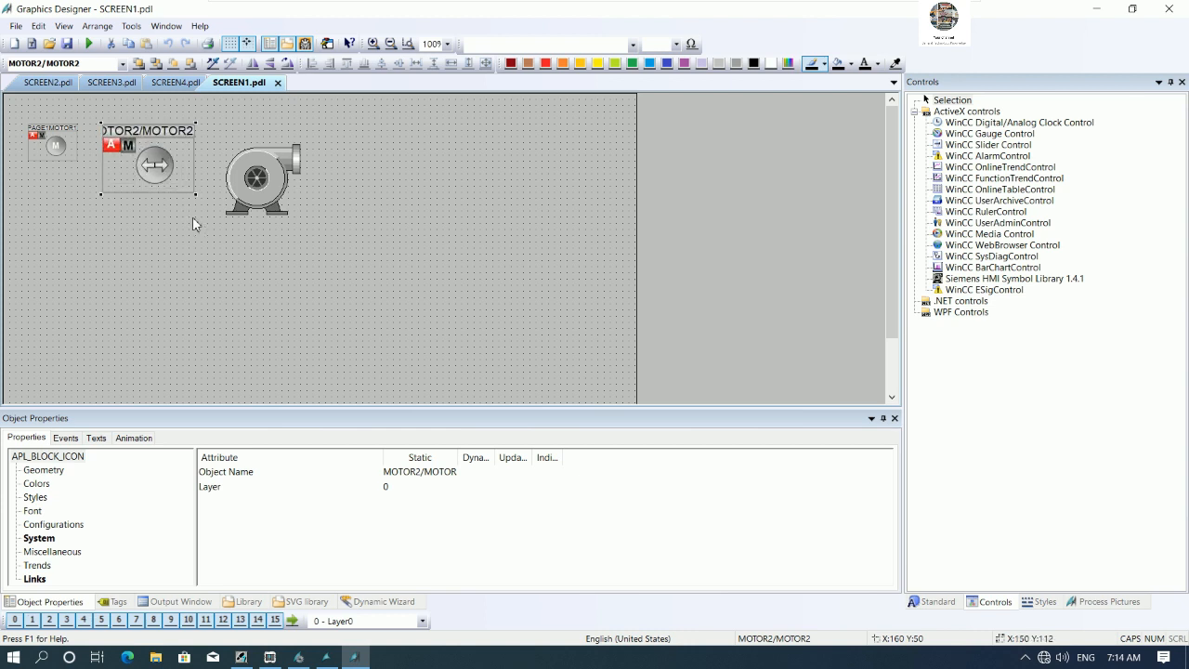
pyautogui.click(66, 47)
# - Activate runtime, reload PAGE1, and open the enlarged MOTOR2 faceplate, moving it beside the pump
pyautogui.click(88, 43)
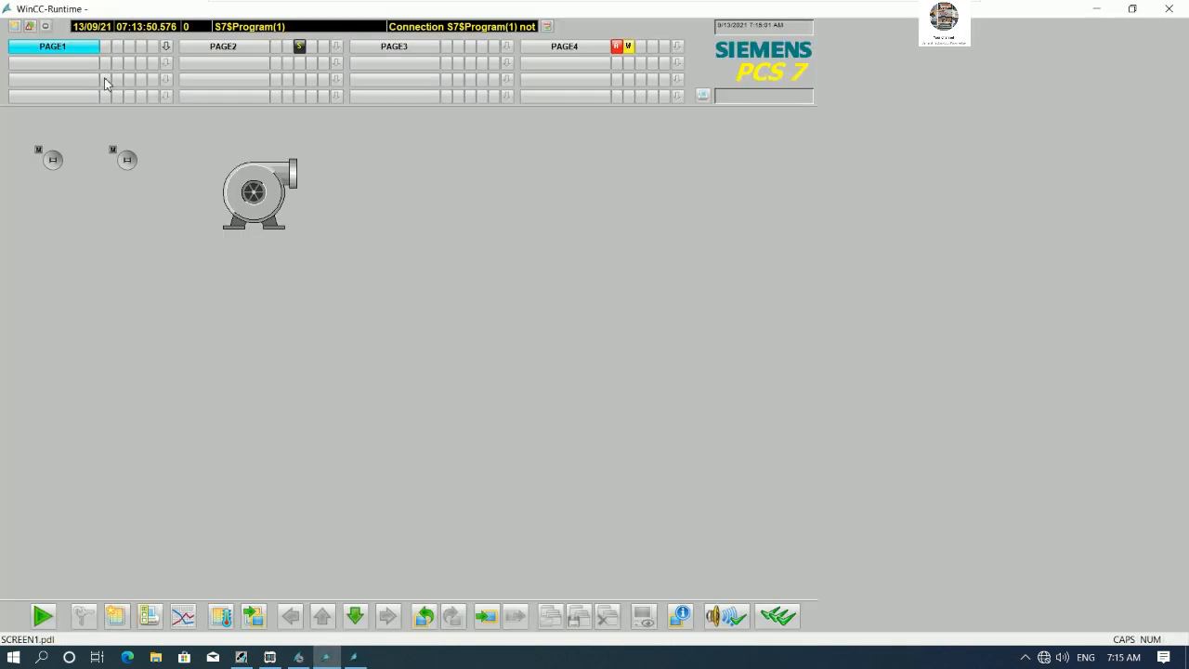
pyautogui.click(208, 48)
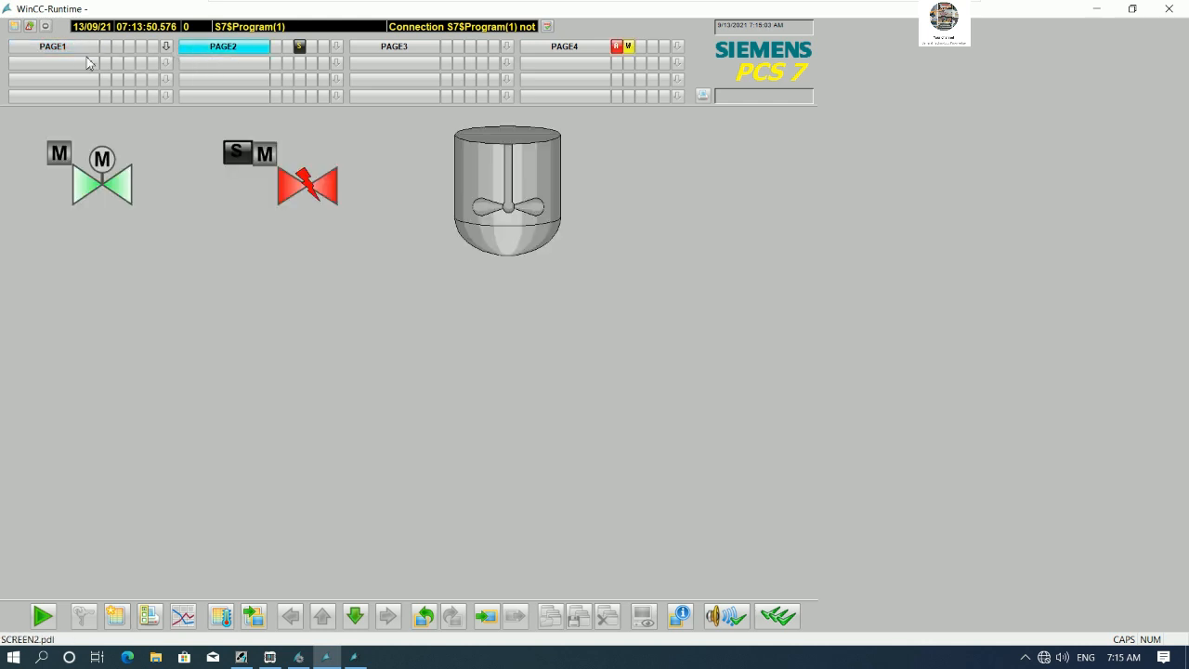
pyautogui.click(79, 47)
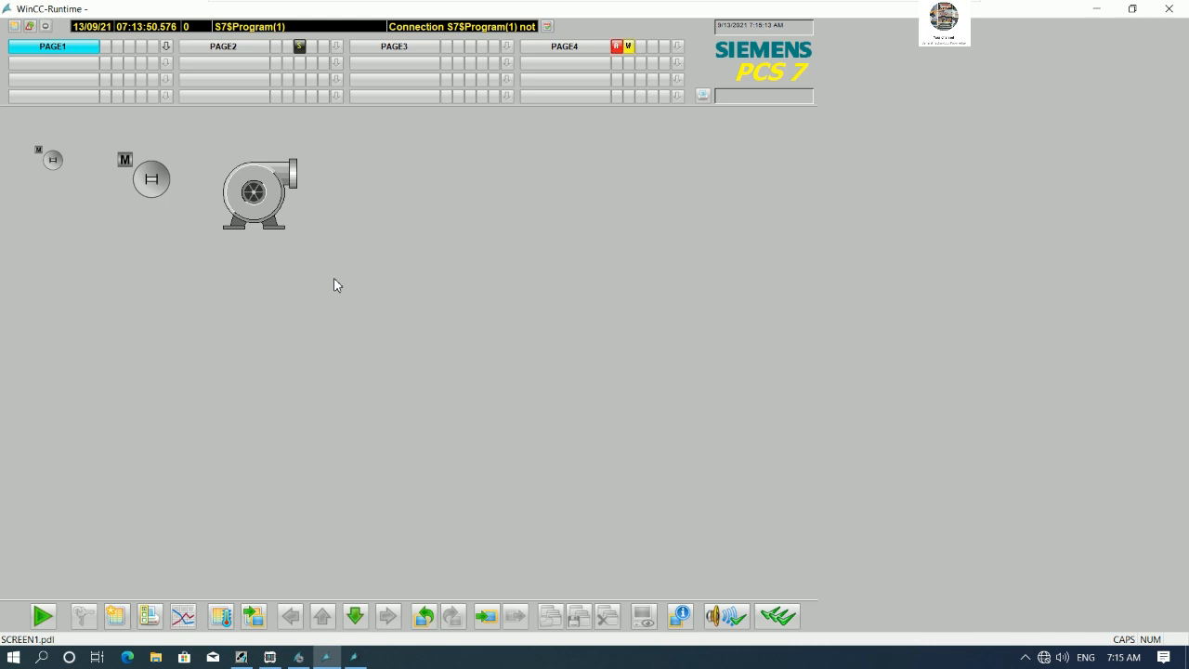
pyautogui.click(151, 180)
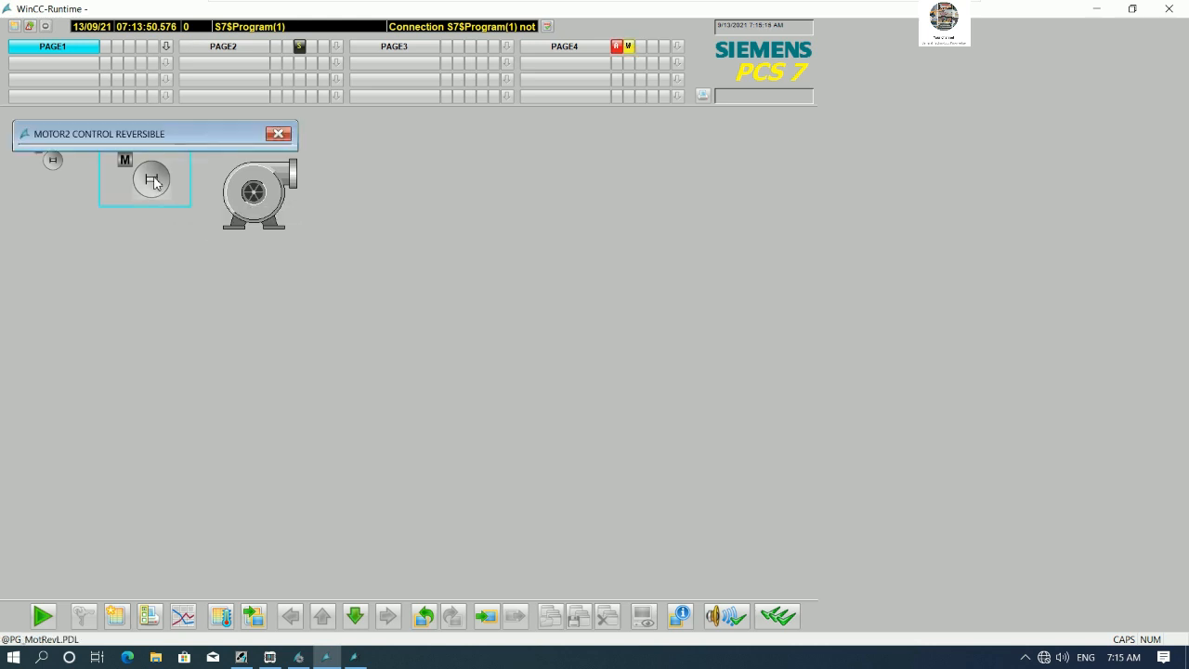
pyautogui.moveTo(189, 143); pyautogui.dragTo(502, 153)
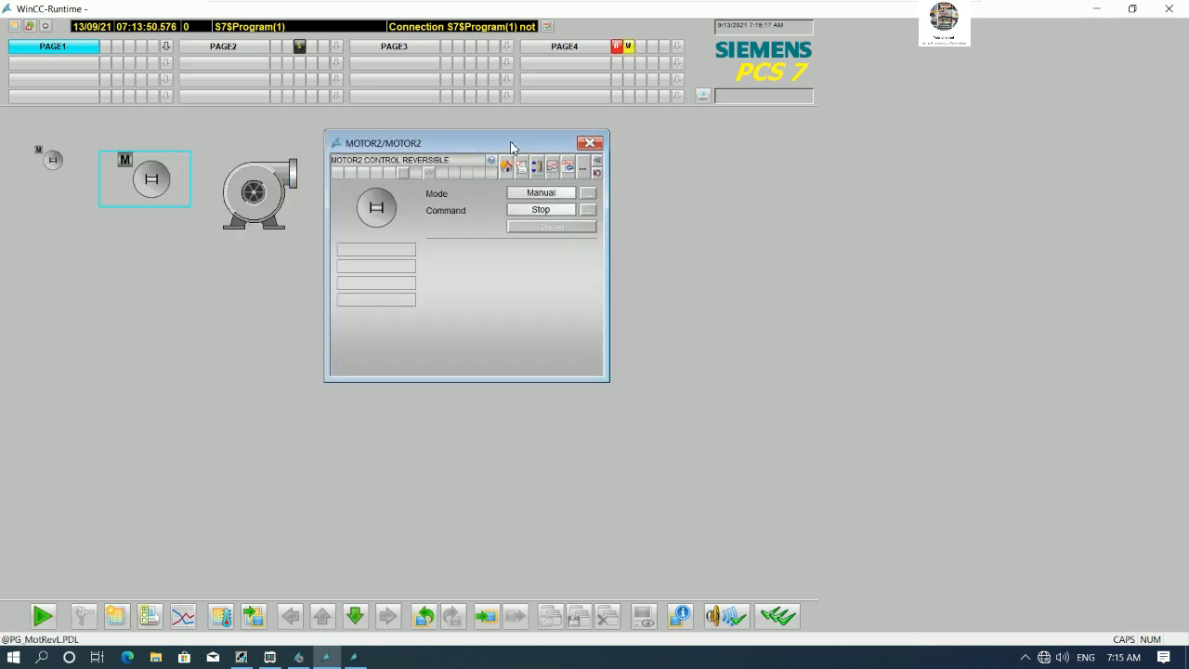
# - Go to PAGE2, open the VALVE1 faceplate and move it below the tank
pyautogui.click(401, 47)
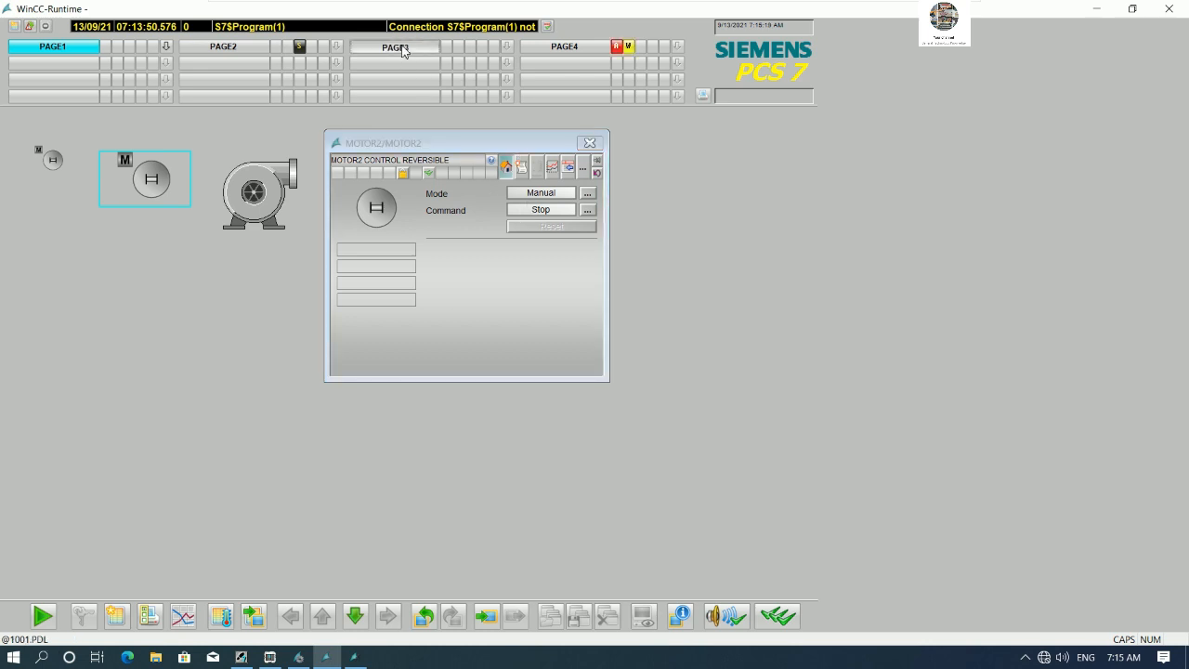
pyautogui.click(578, 47)
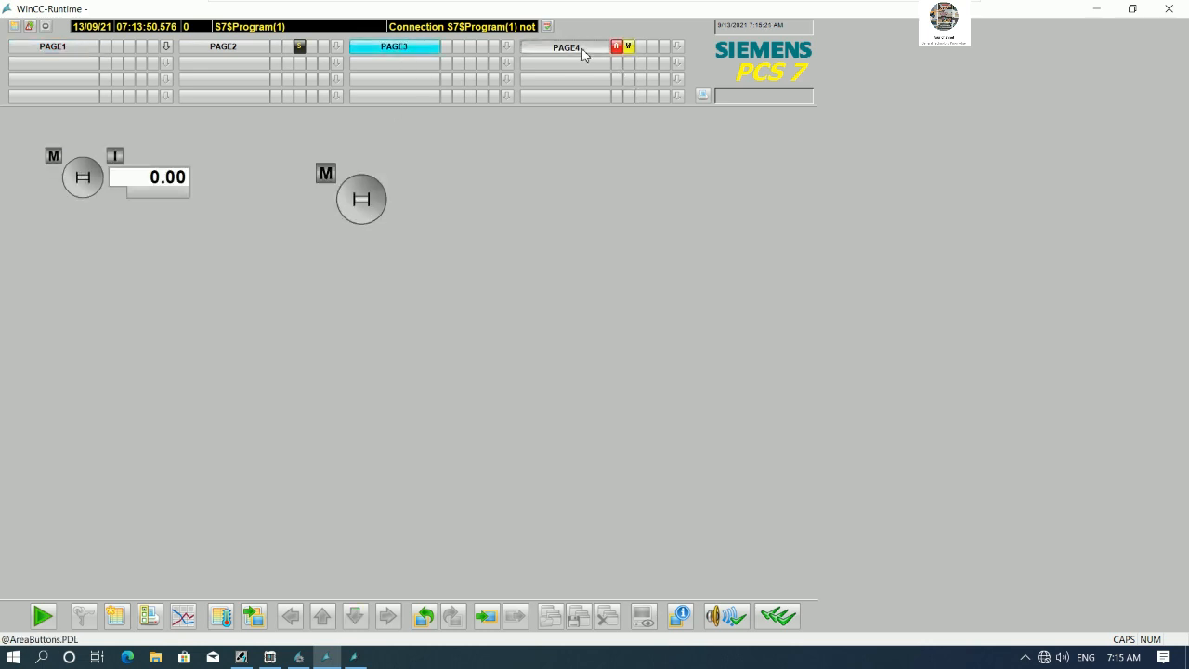
pyautogui.click(398, 48)
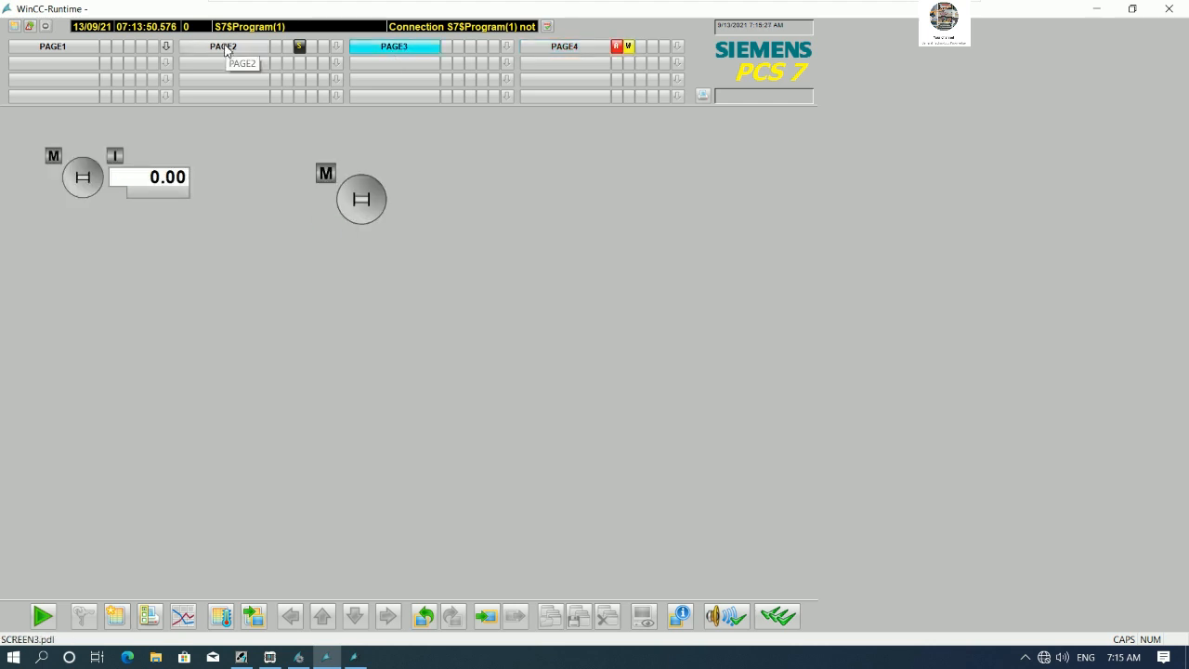
pyautogui.click(226, 48)
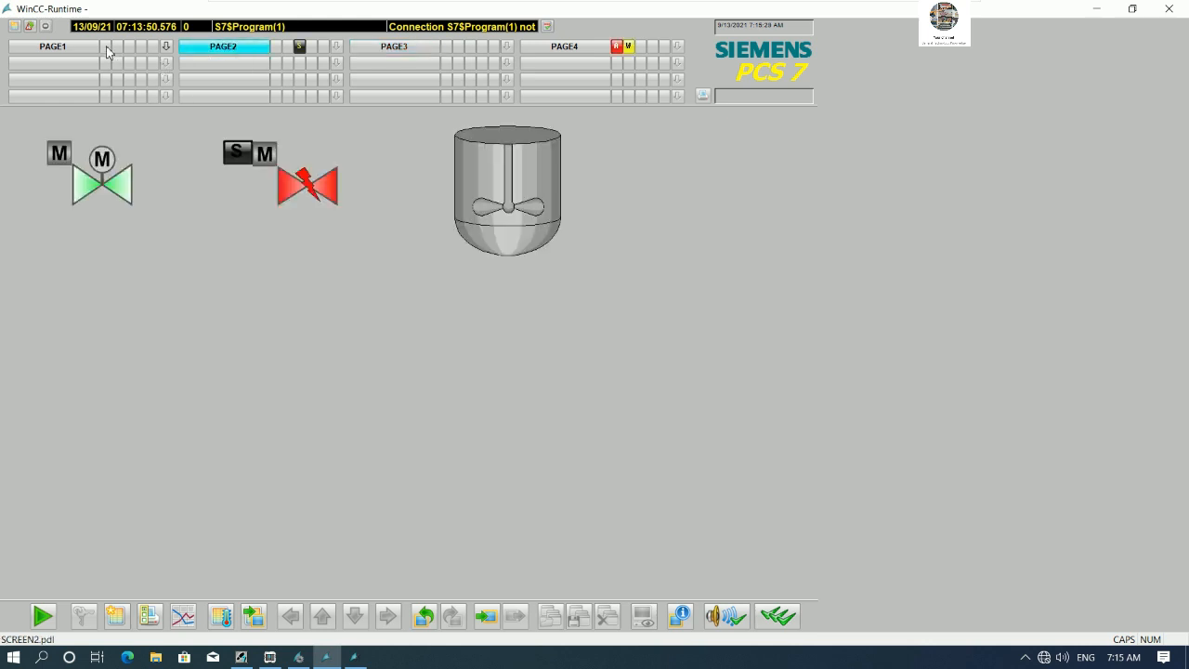
pyautogui.click(92, 182)
pyautogui.moveTo(168, 139); pyautogui.dragTo(635, 272)
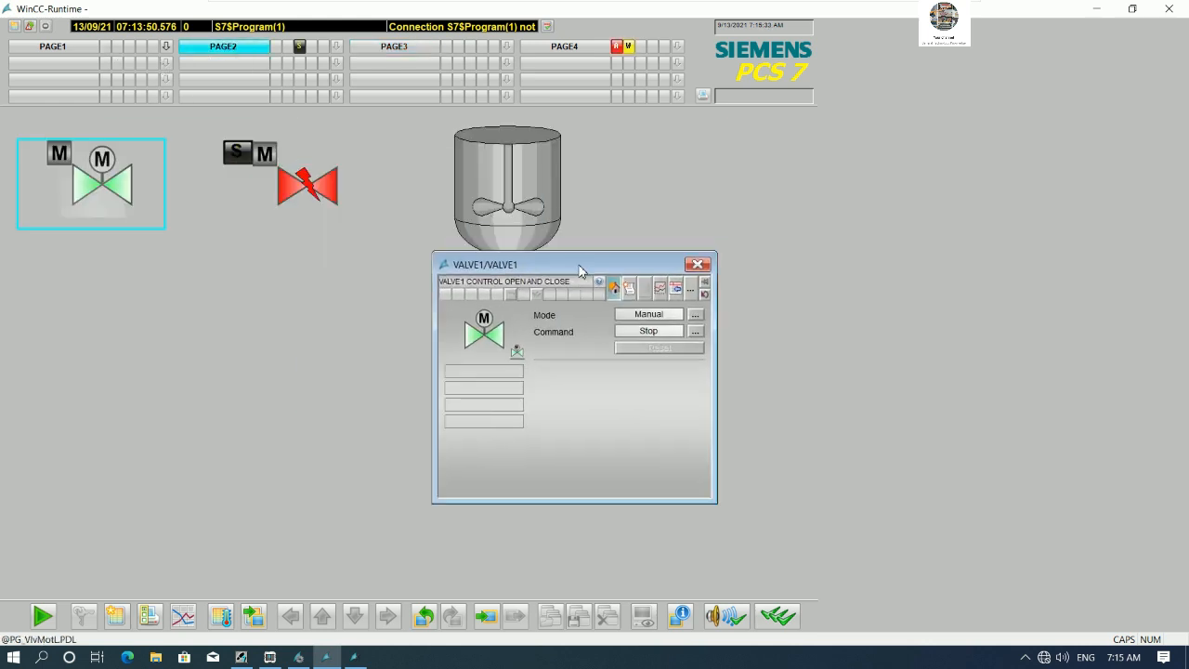